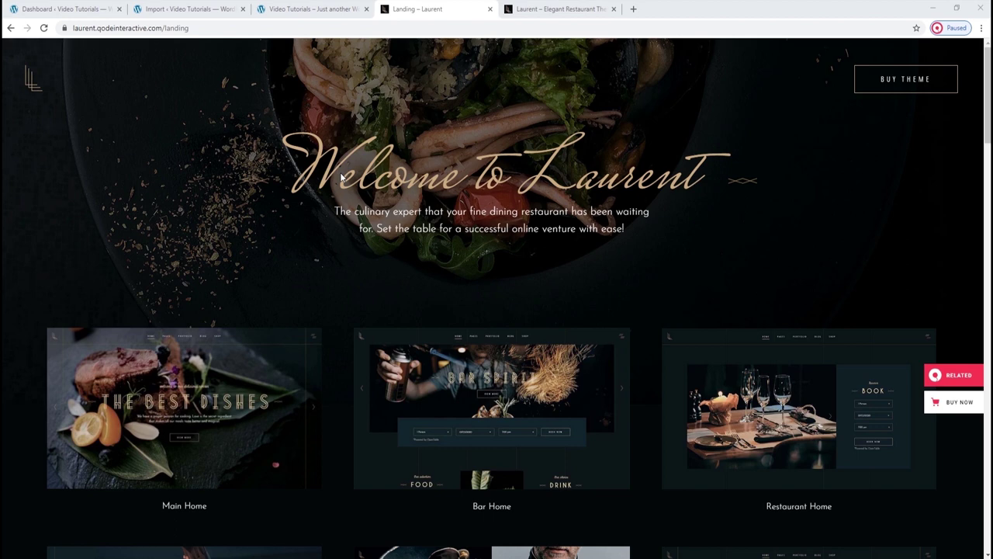
Scroll down through the current landing page, then jump back to its top.
scroll(341, 177, down, 2)
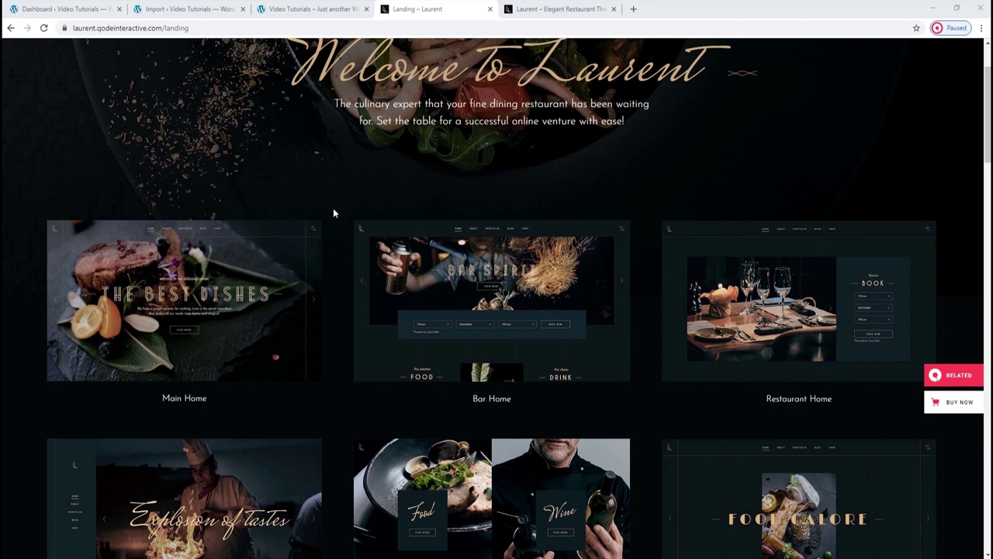
scroll(339, 185, down, 3)
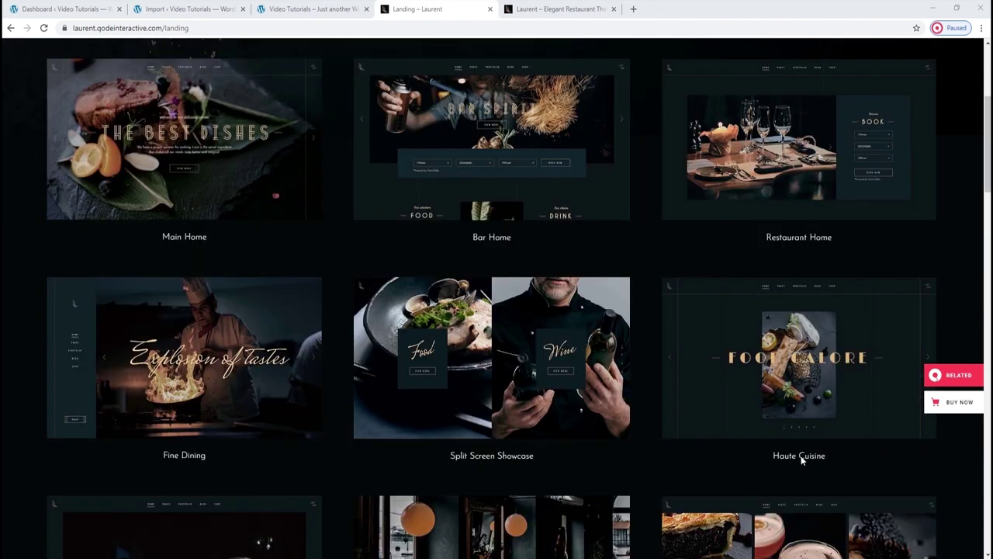
scroll(641, 257, down, 2)
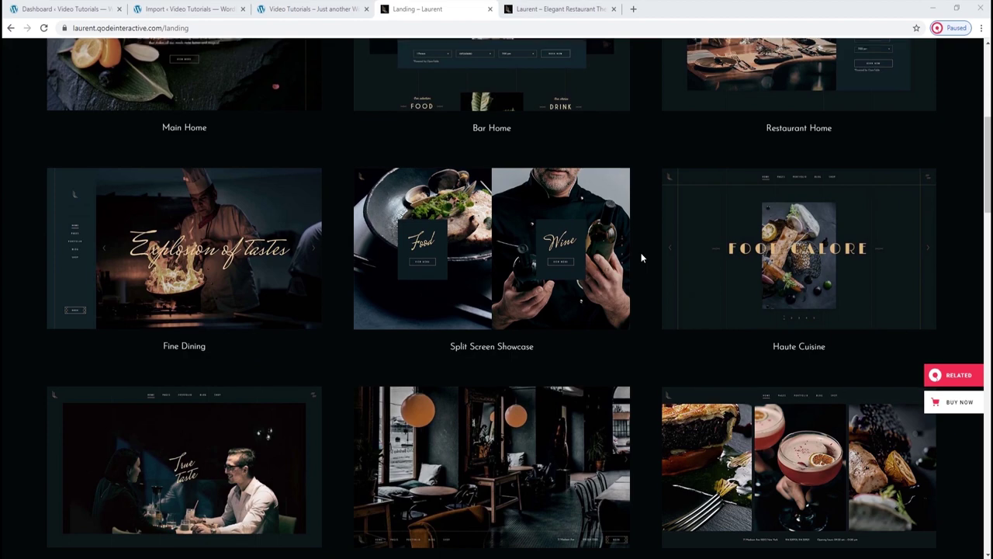
scroll(640, 257, down, 1)
scroll(641, 258, up, 3)
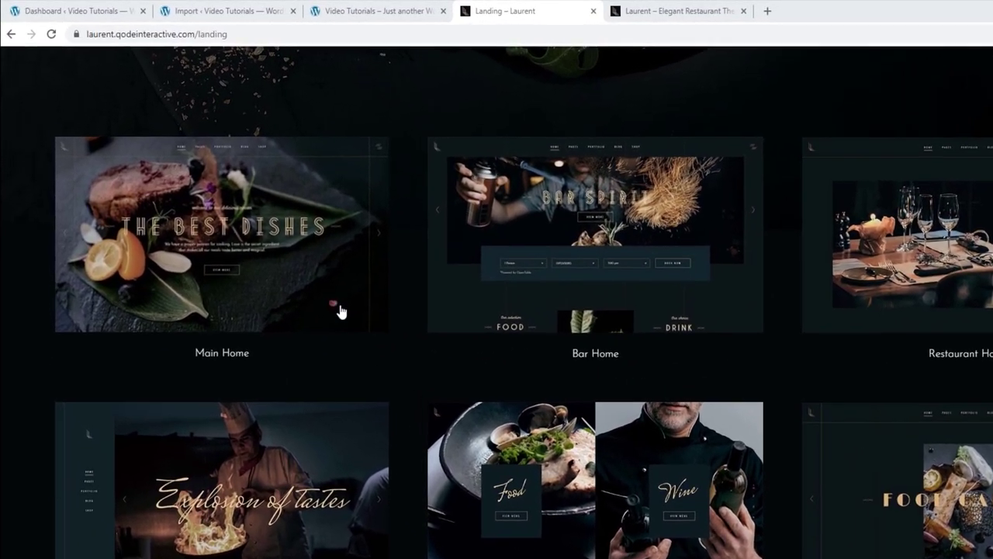
mouse_move(289, 249)
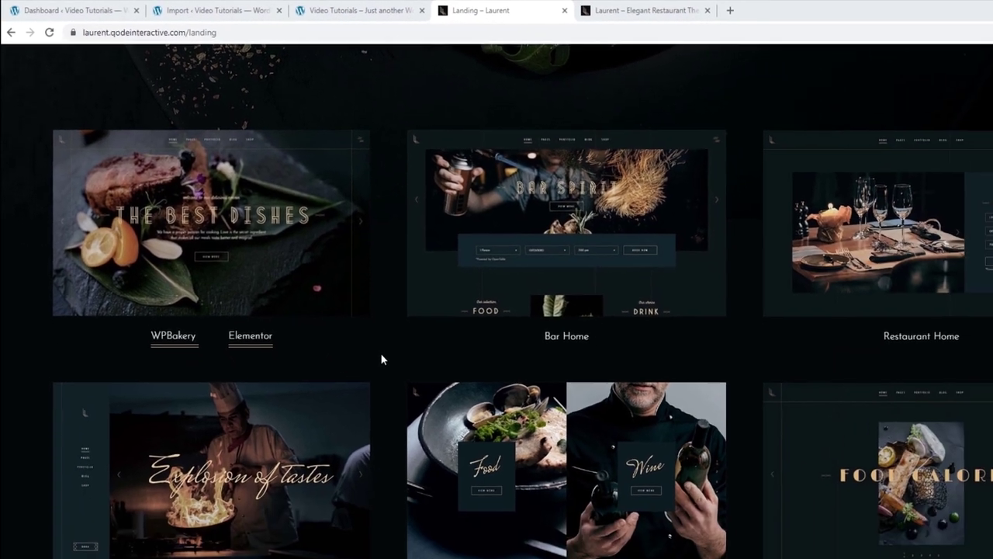
scroll(334, 311, down, 4)
scroll(331, 310, down, 5)
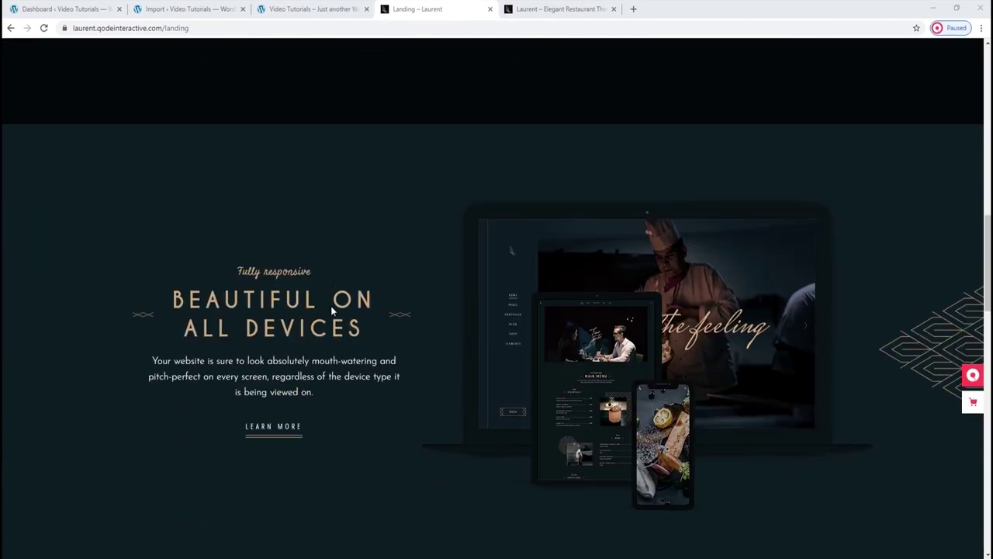
scroll(331, 308, down, 1)
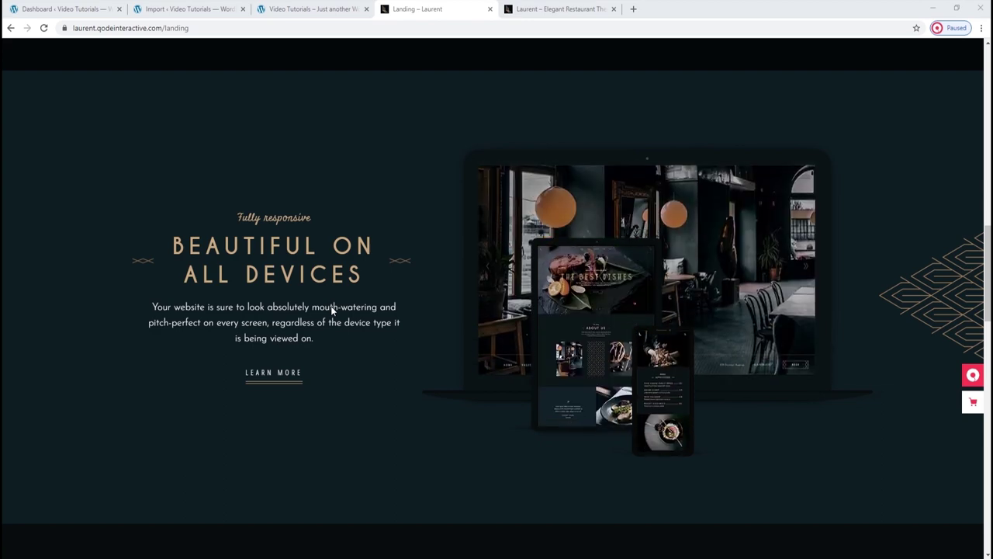
scroll(331, 306, down, 3)
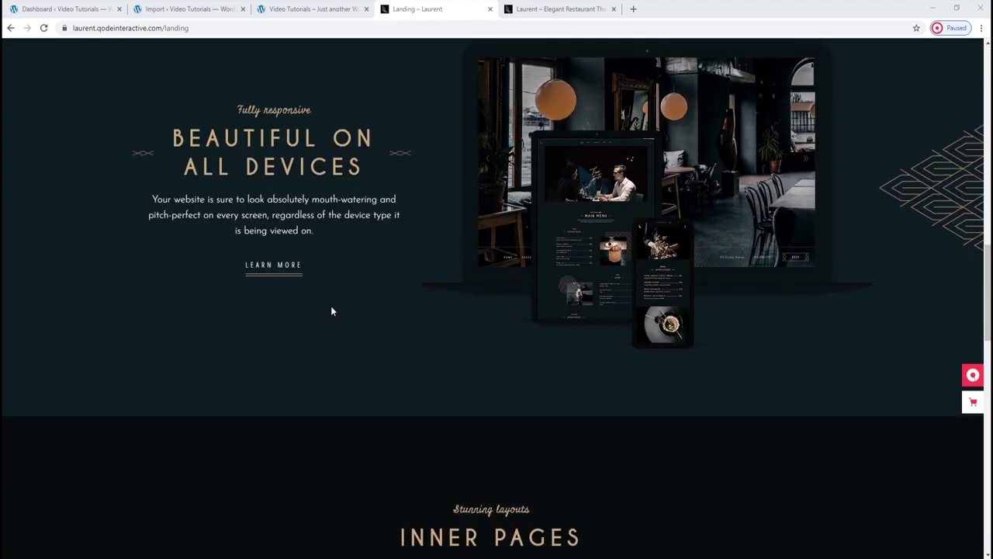
scroll(330, 307, down, 3)
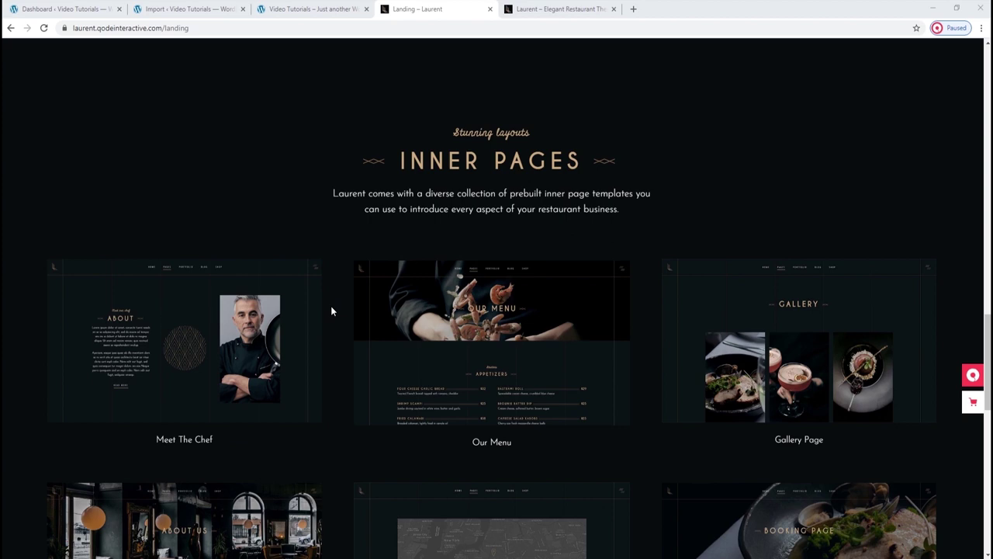
scroll(331, 311, down, 1)
scroll(331, 311, down, 1)
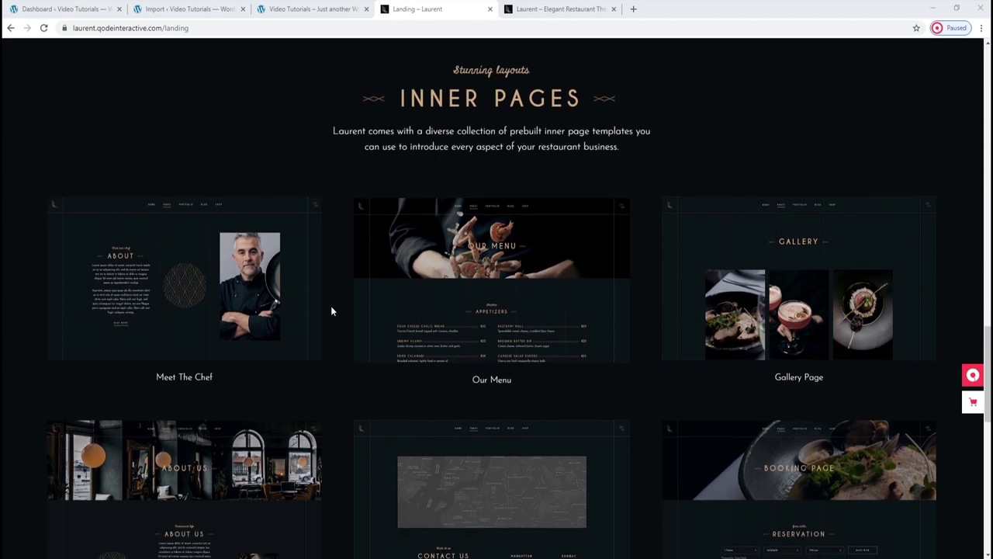
scroll(331, 311, down, 1)
scroll(331, 311, down, 3)
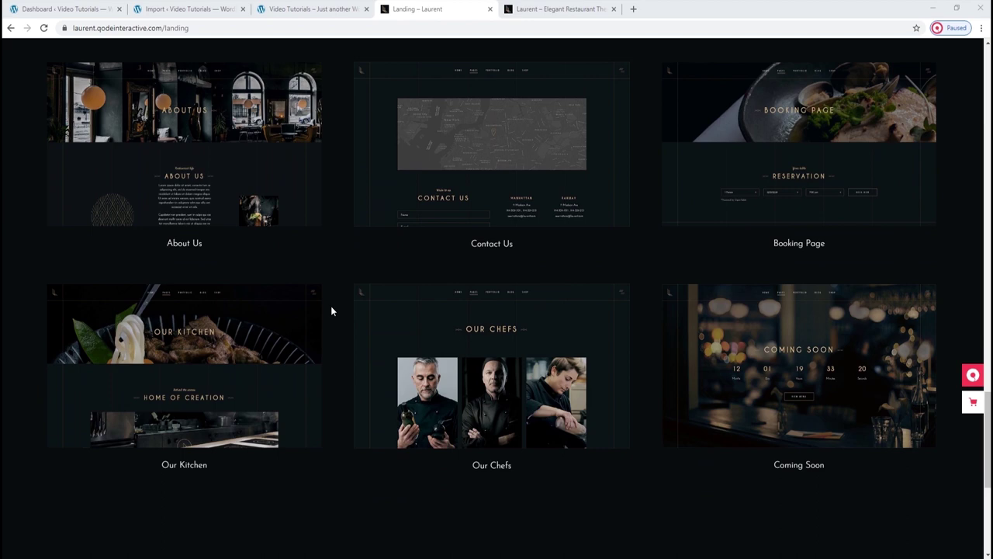
scroll(331, 310, down, 4)
click(986, 477)
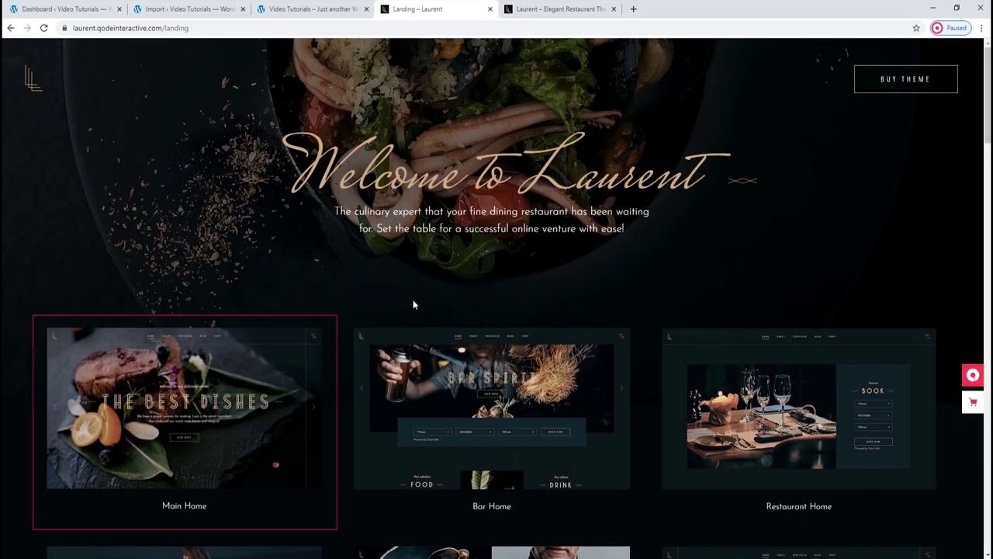
Browse the 'Laurent – Elegant Restaurant' demo homepage down to the footer and back up.
click(555, 10)
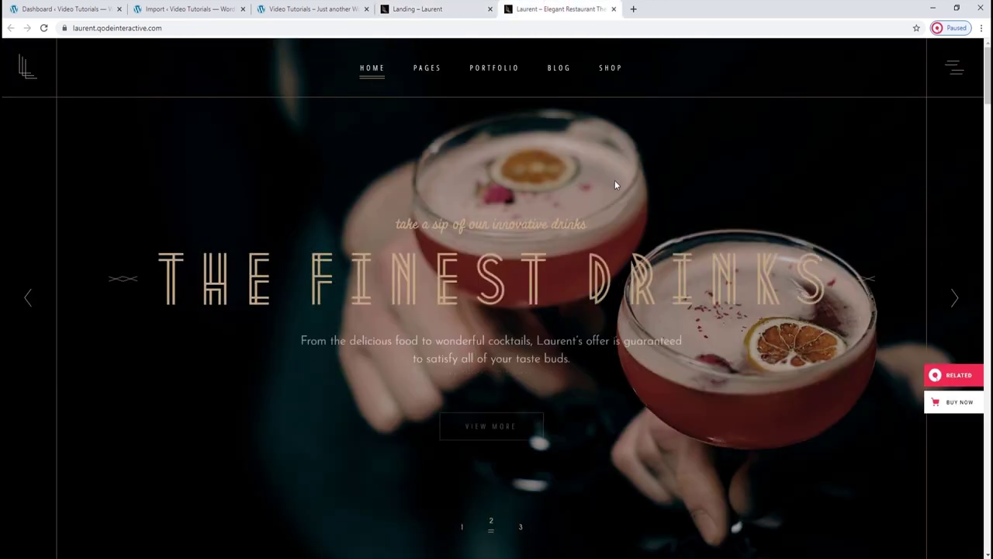
scroll(617, 199, down, 4)
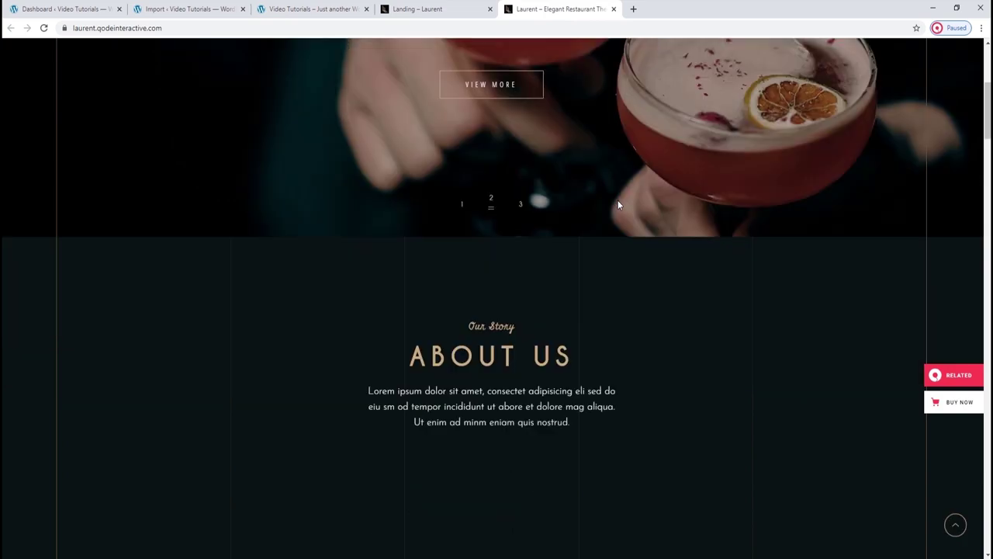
scroll(618, 203, down, 4)
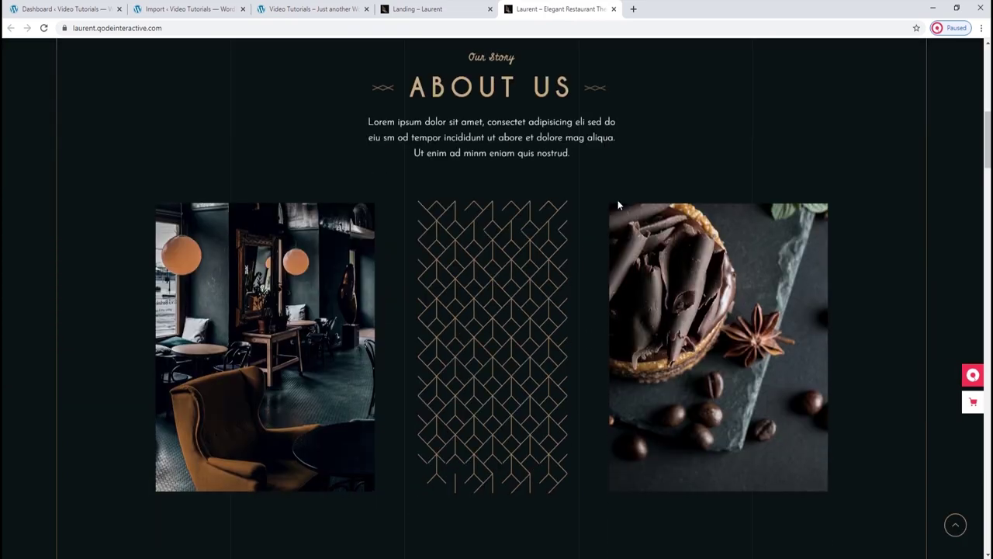
scroll(618, 205, down, 10)
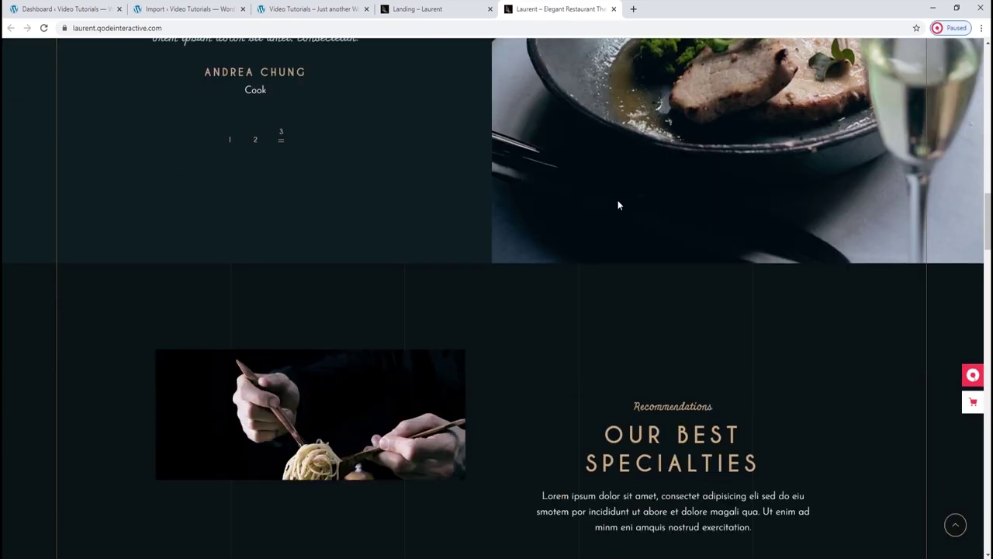
scroll(618, 205, down, 4)
scroll(618, 205, down, 7)
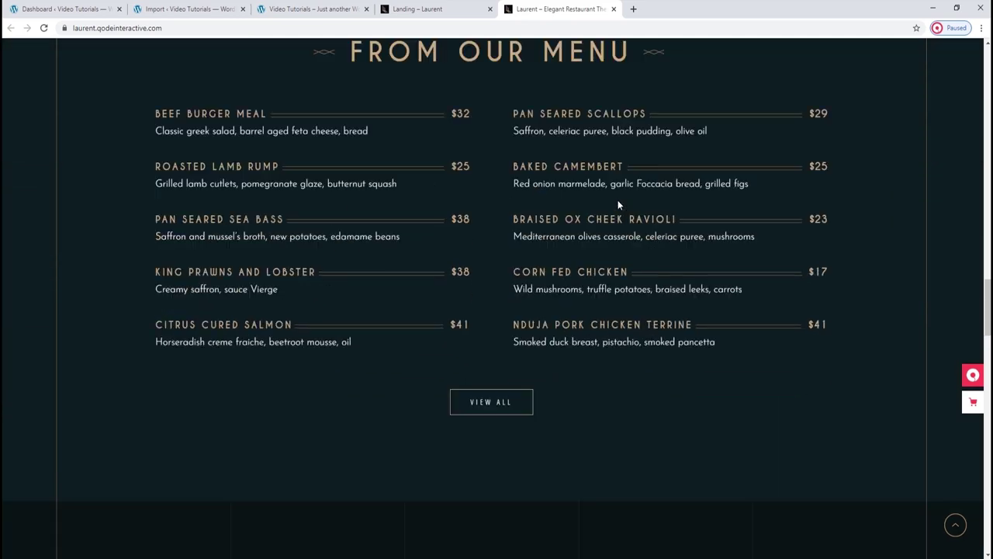
scroll(618, 205, down, 12)
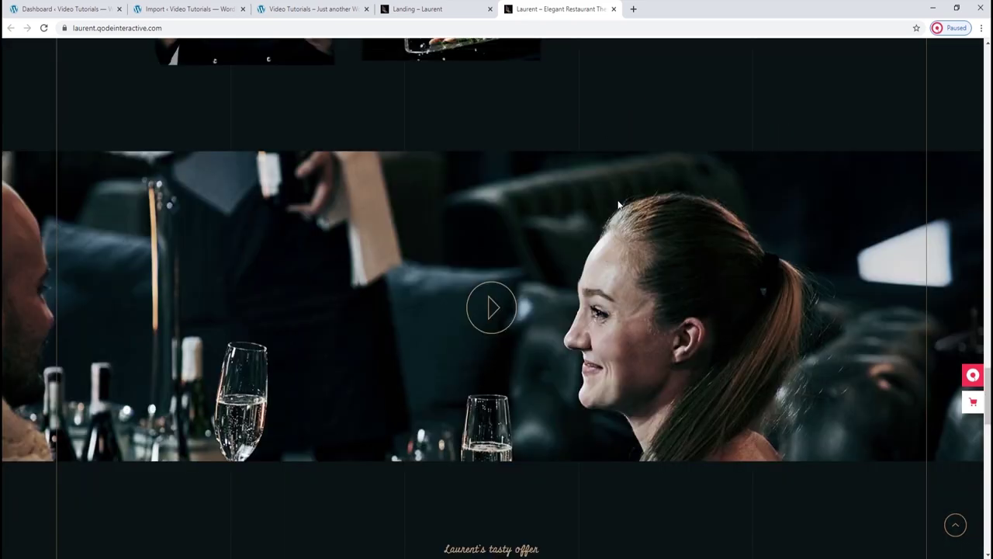
scroll(618, 205, down, 7)
scroll(618, 205, down, 3)
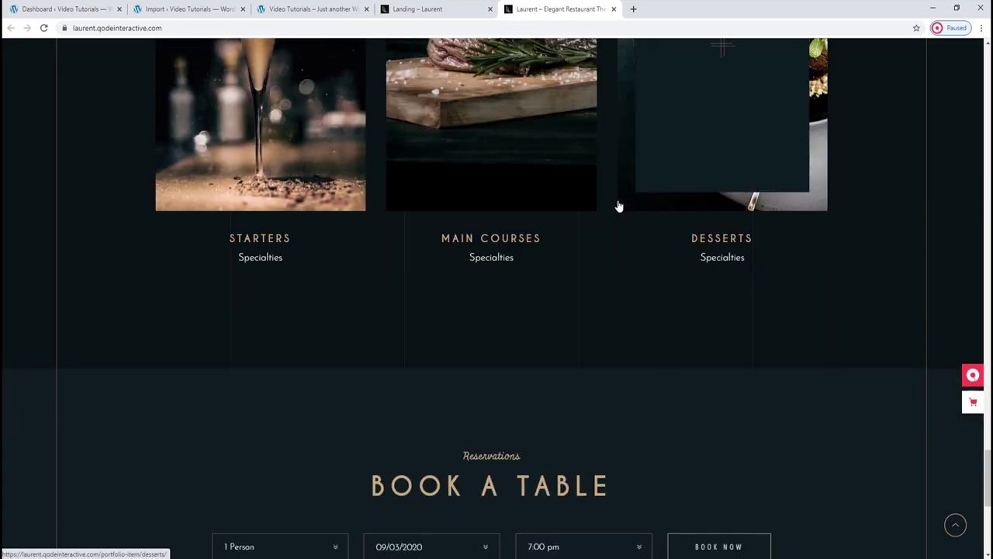
scroll(619, 205, down, 5)
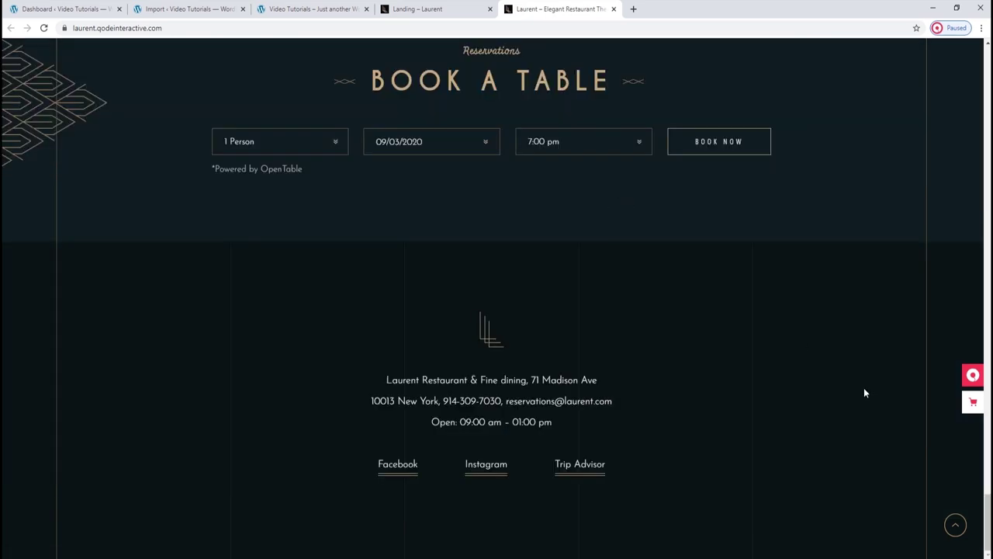
drag(987, 504, 974, 53)
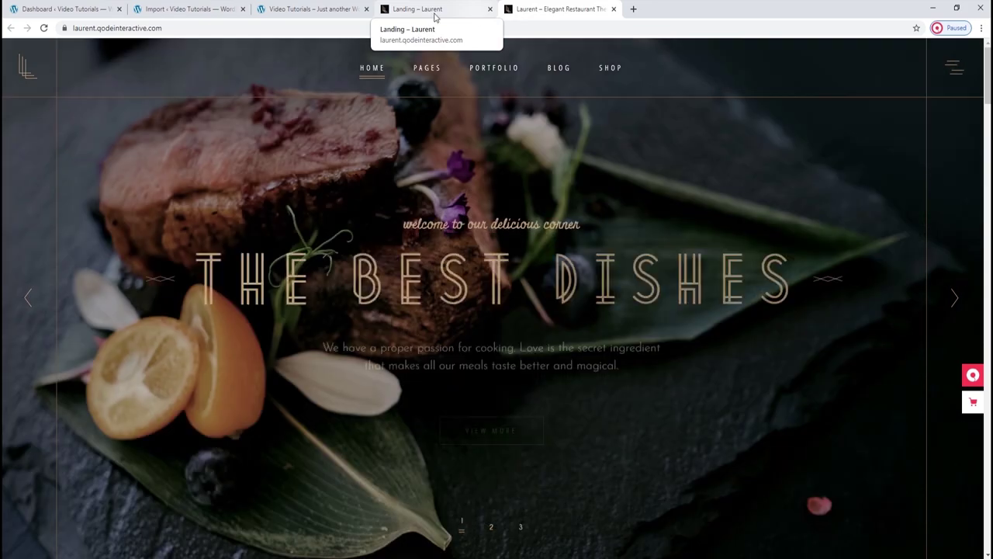
Return to the WordPress Dashboard and reveal the Laurent Dashboard and Laurent Options submenus.
click(90, 8)
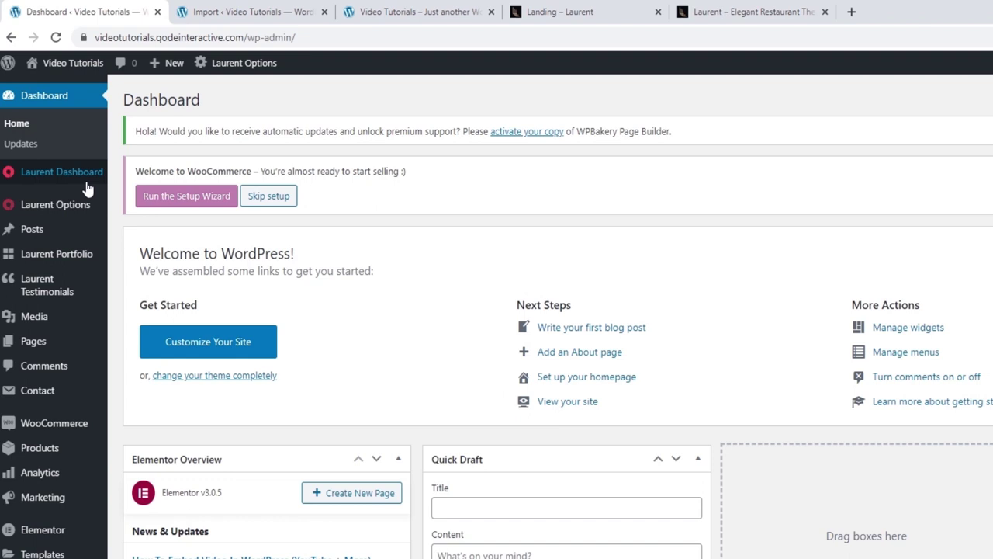
mouse_move(65, 139)
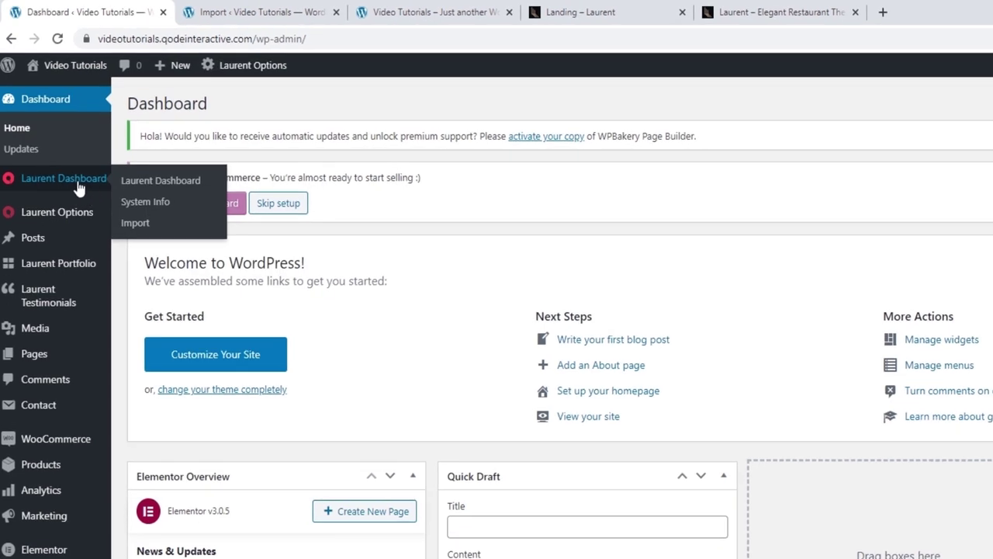
mouse_move(79, 223)
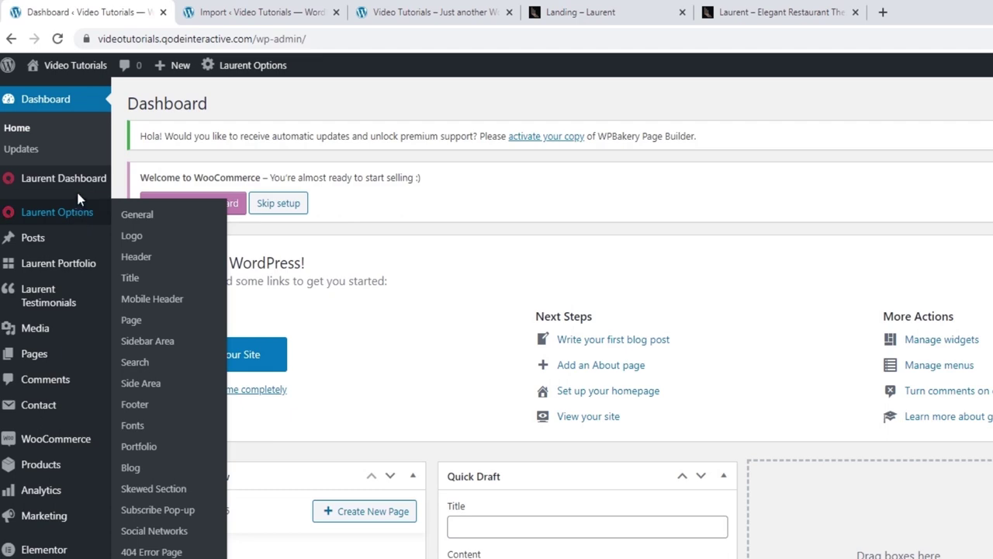
mouse_move(79, 193)
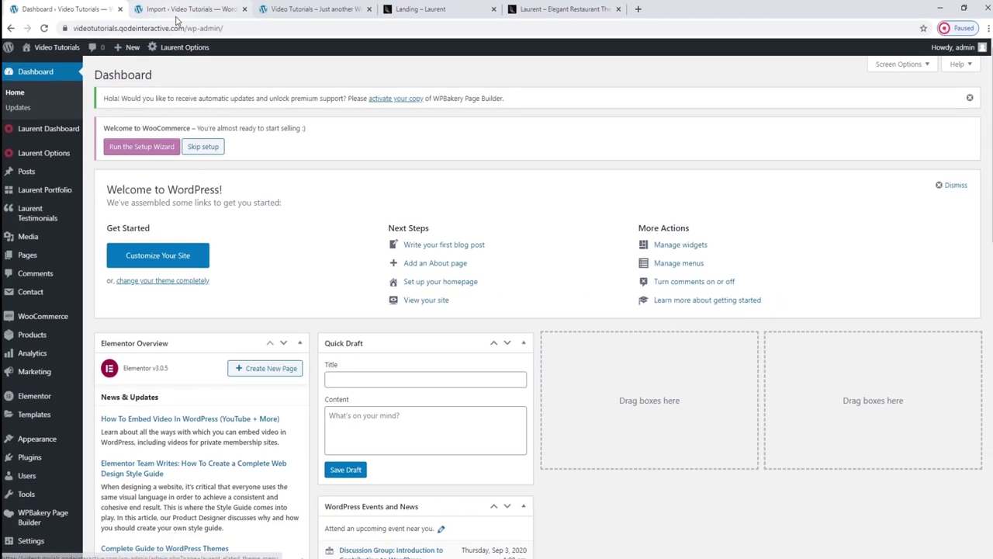
Register the Laurent theme using the saved purchase code and registration e-mail.
click(242, 13)
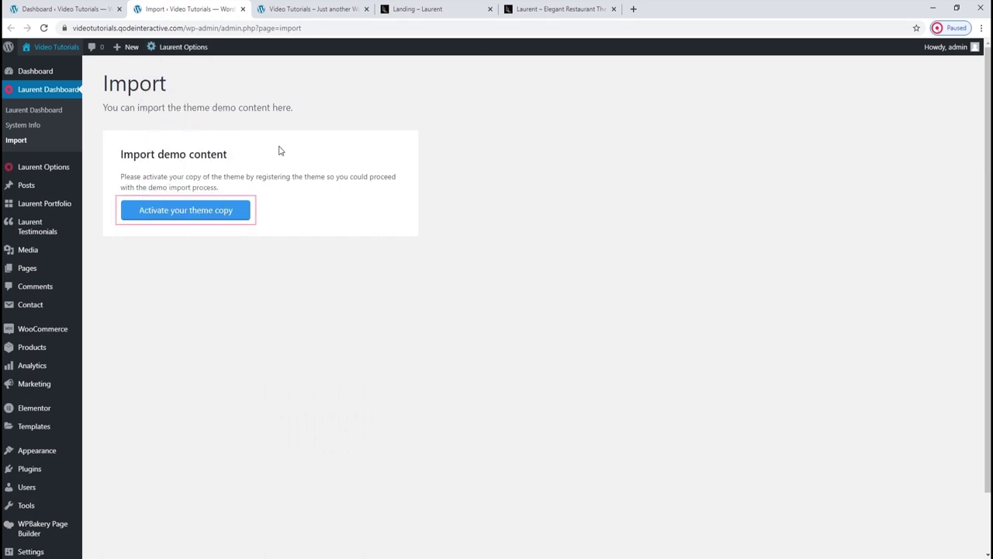
click(224, 215)
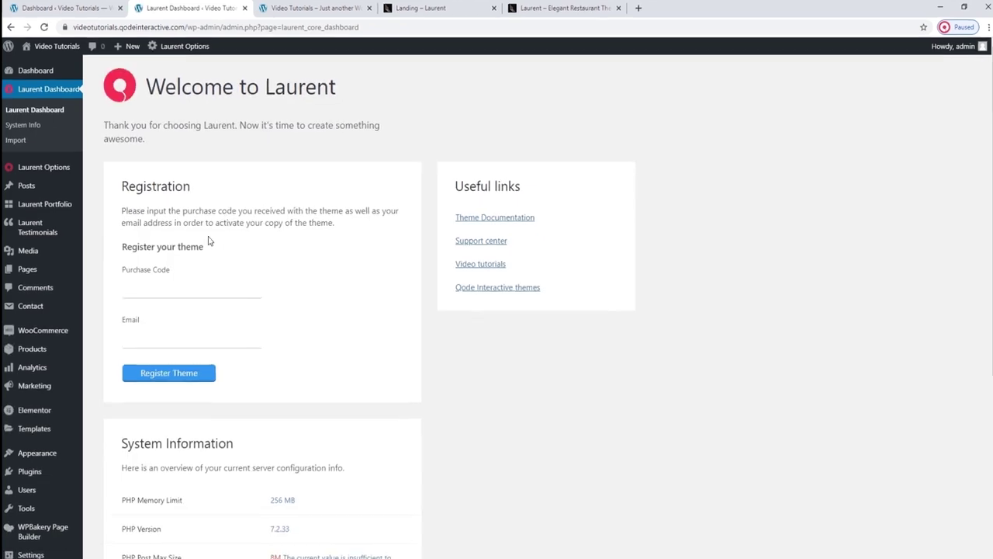
click(190, 289)
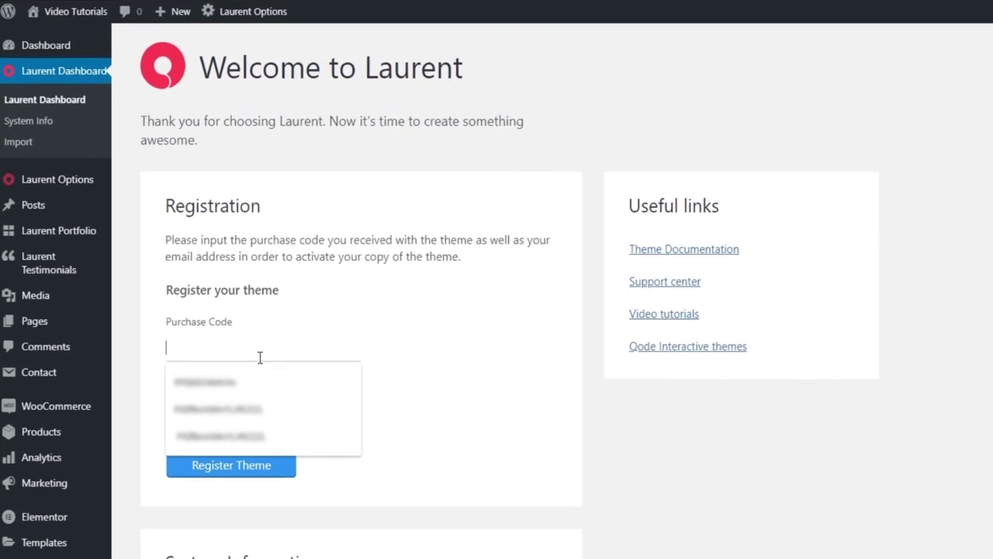
click(276, 409)
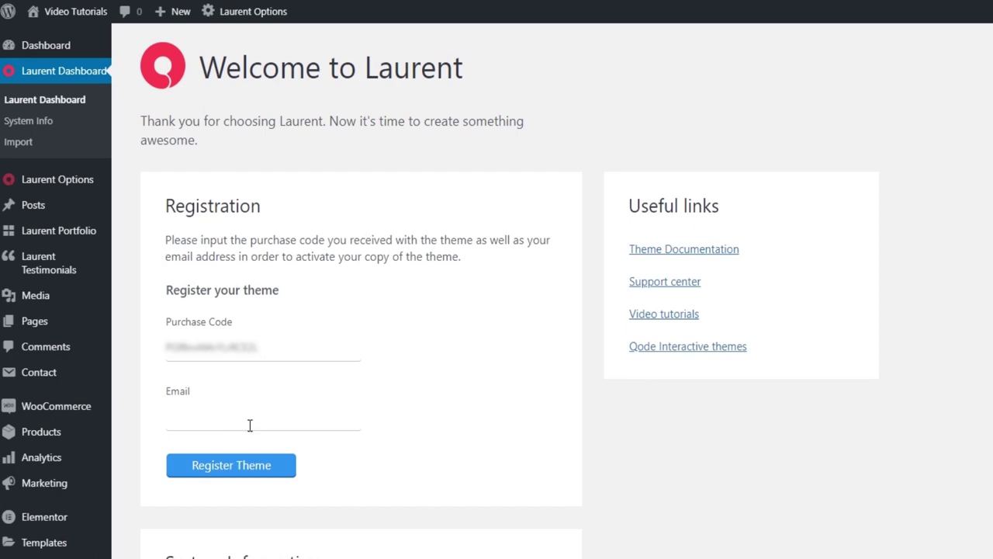
click(249, 426)
click(254, 506)
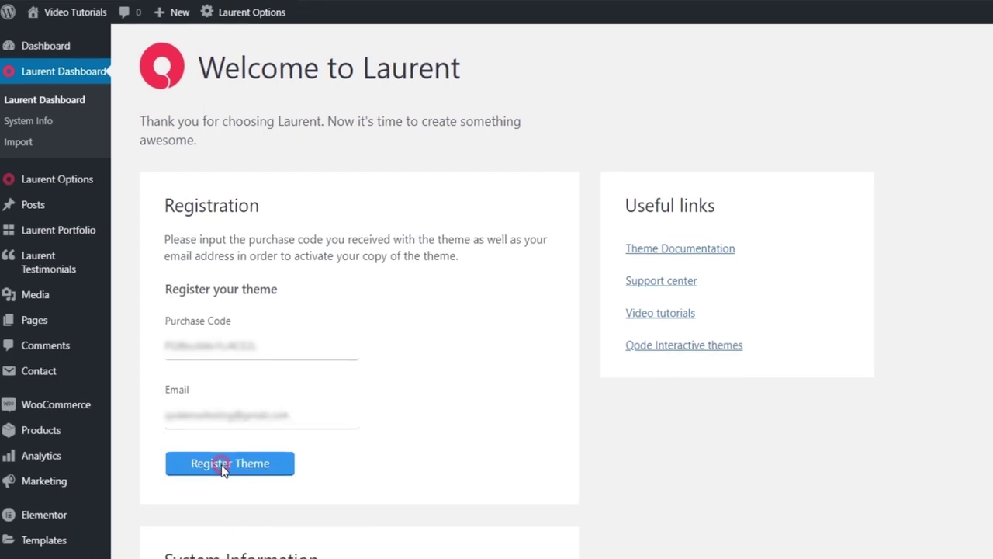
click(197, 463)
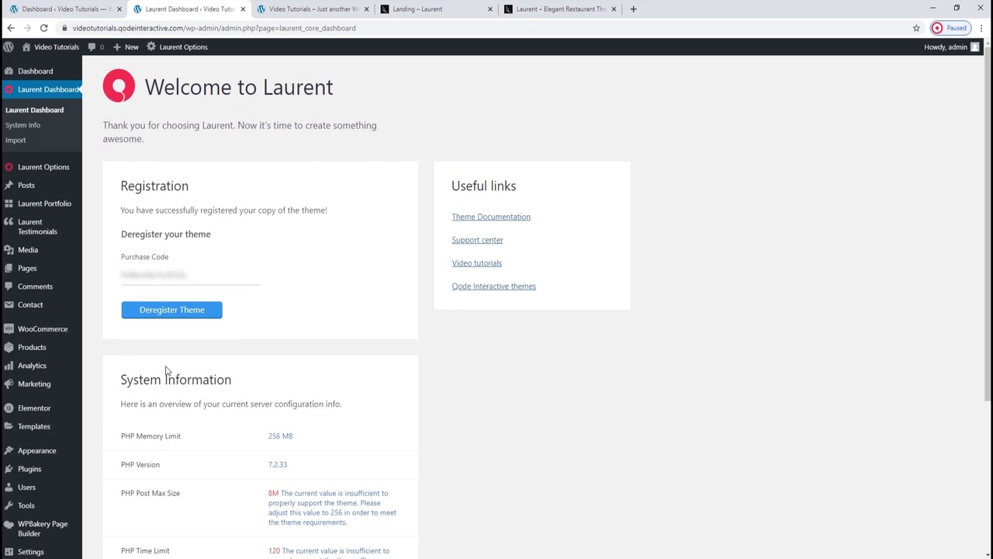
Import the Laurent Elementor demo with Import Option 'All' and confirm the import.
click(23, 141)
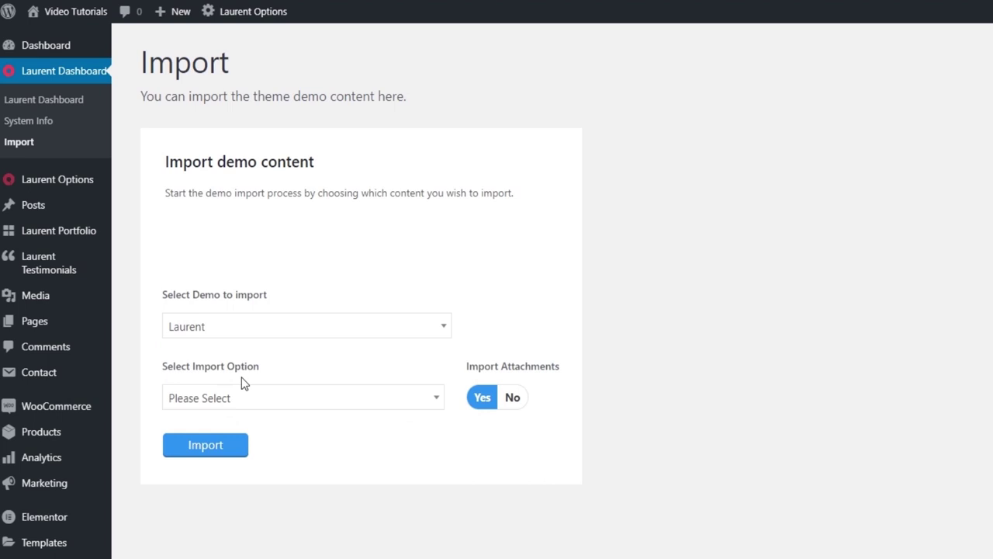
click(243, 325)
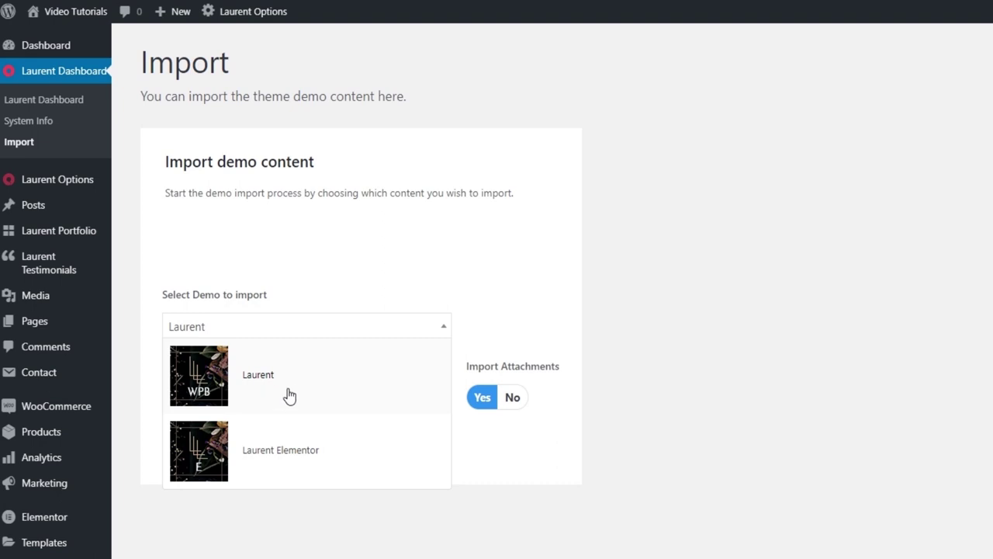
click(331, 459)
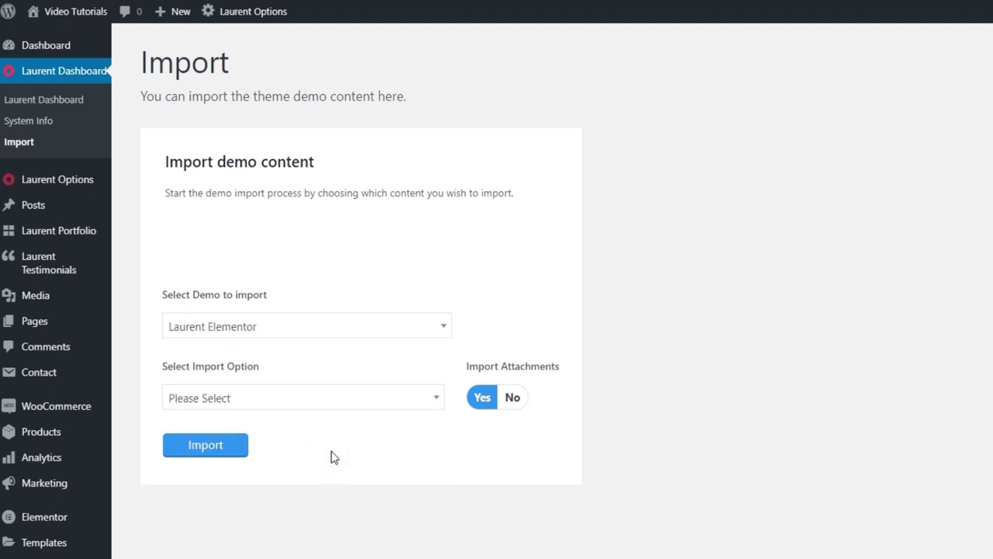
click(281, 410)
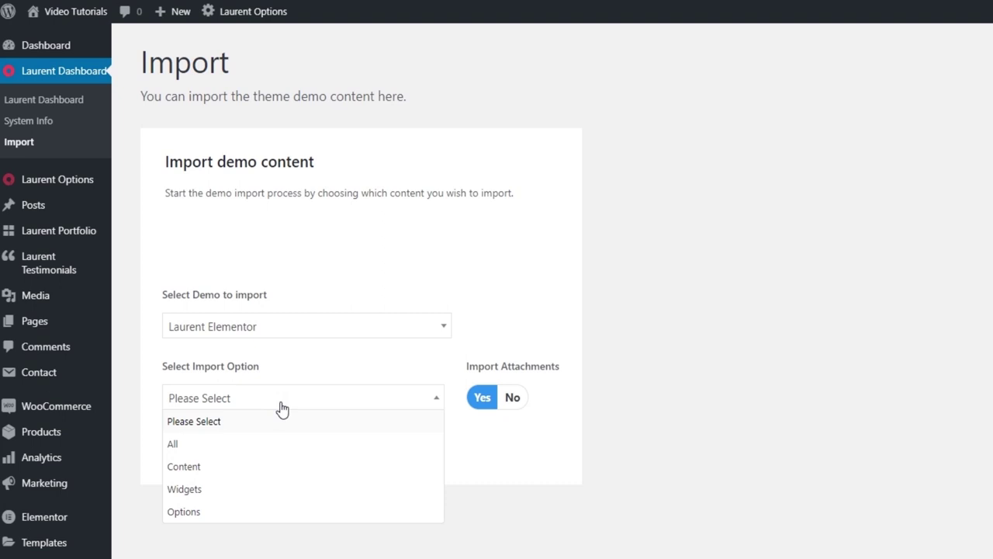
click(213, 444)
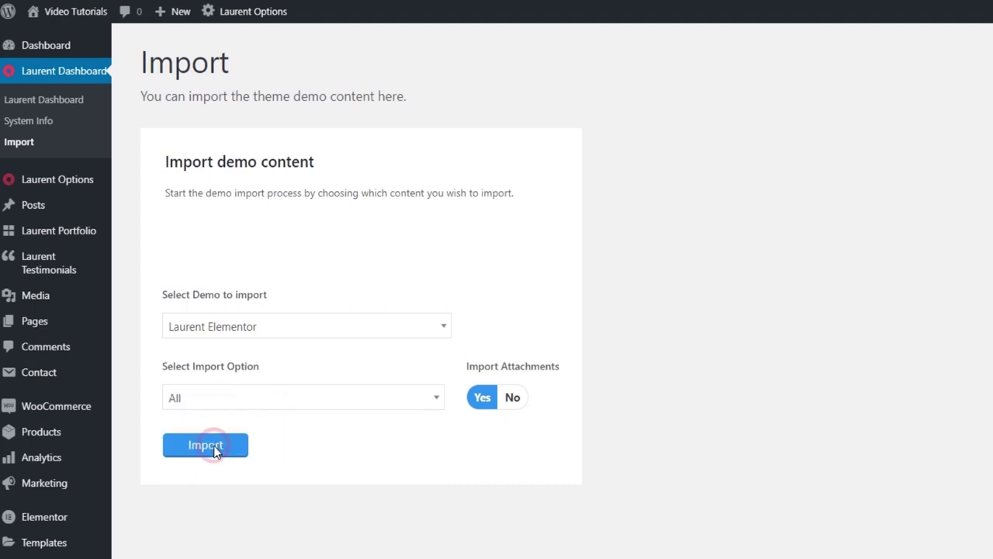
click(220, 444)
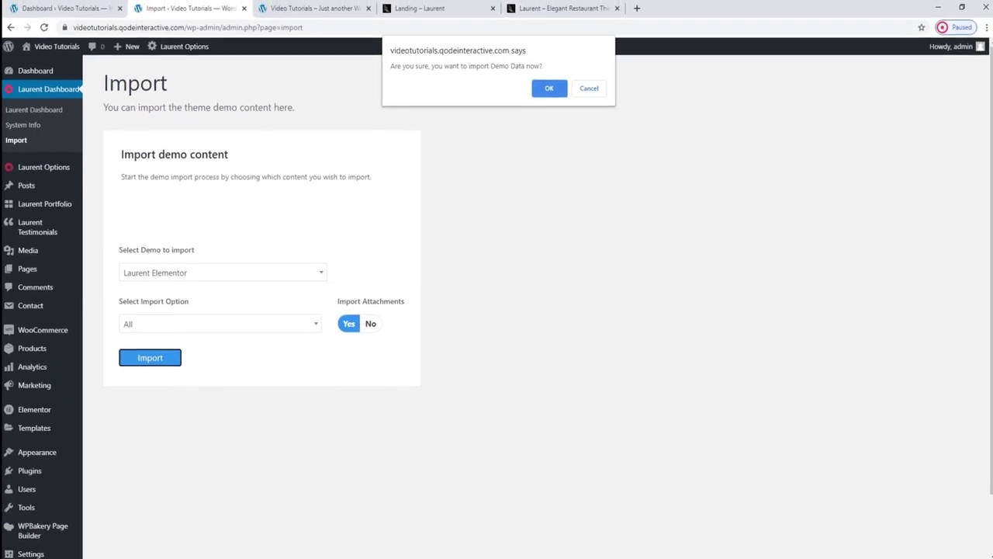
click(548, 89)
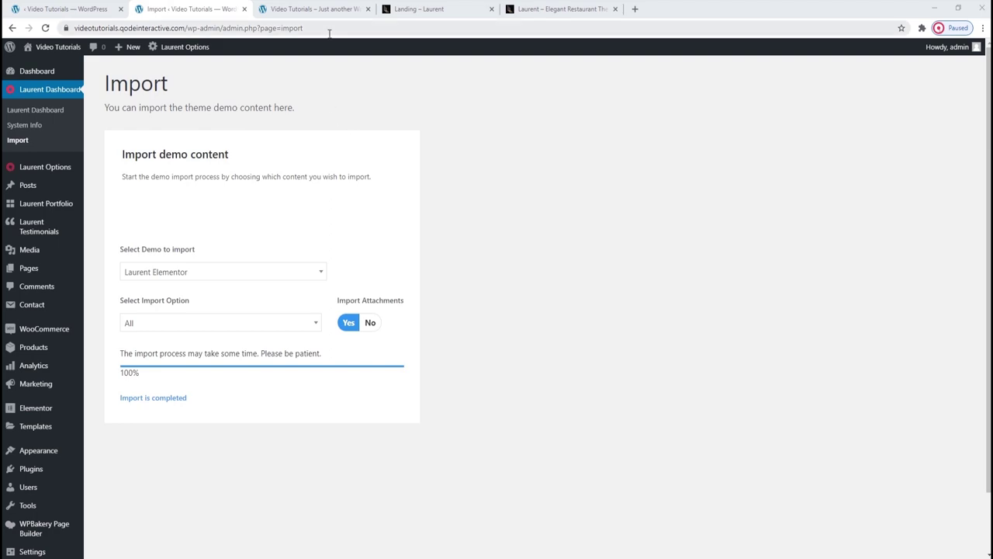
Reload the site homepage, scroll through the imported Laurent content, and close the Import tab.
click(315, 10)
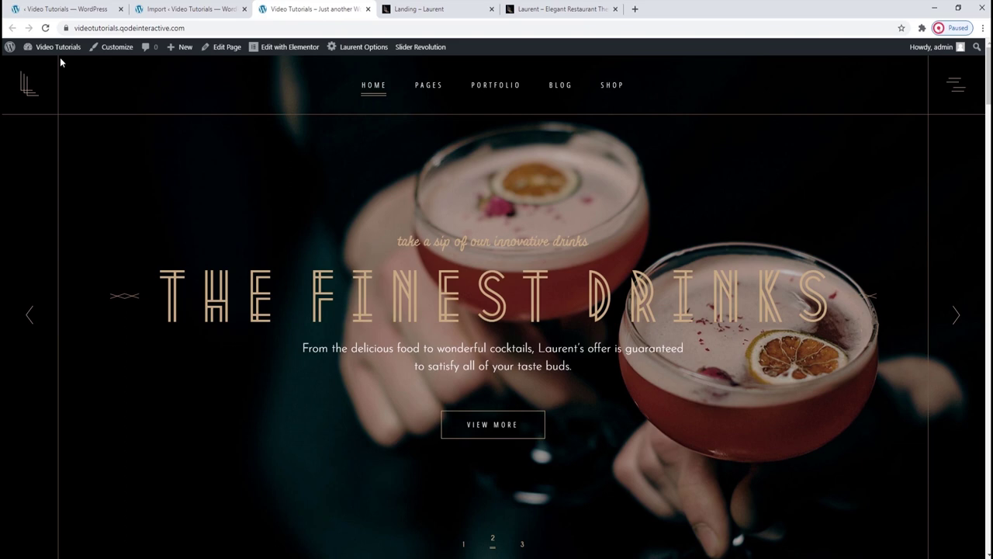
click(45, 28)
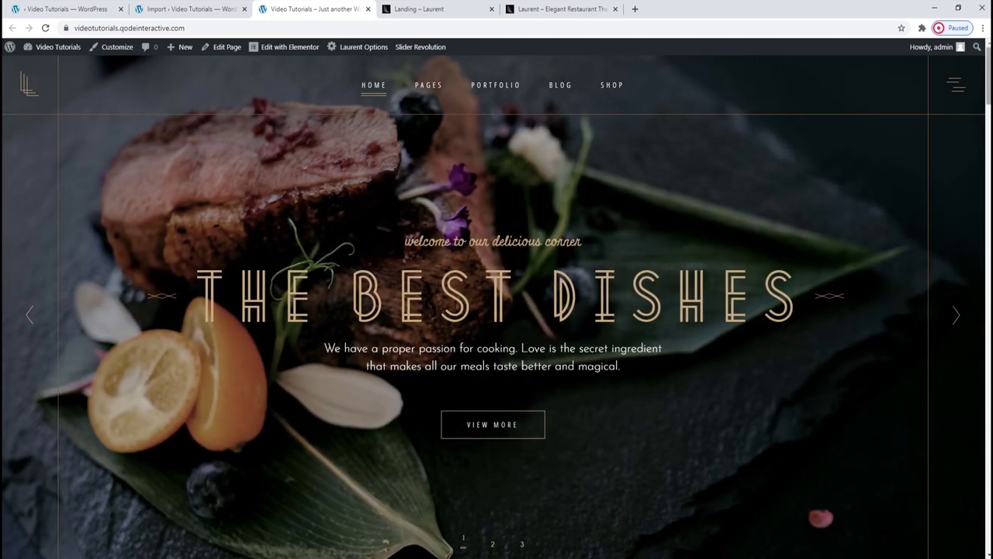
scroll(150, 143, down, 4)
scroll(497, 310, down, 15)
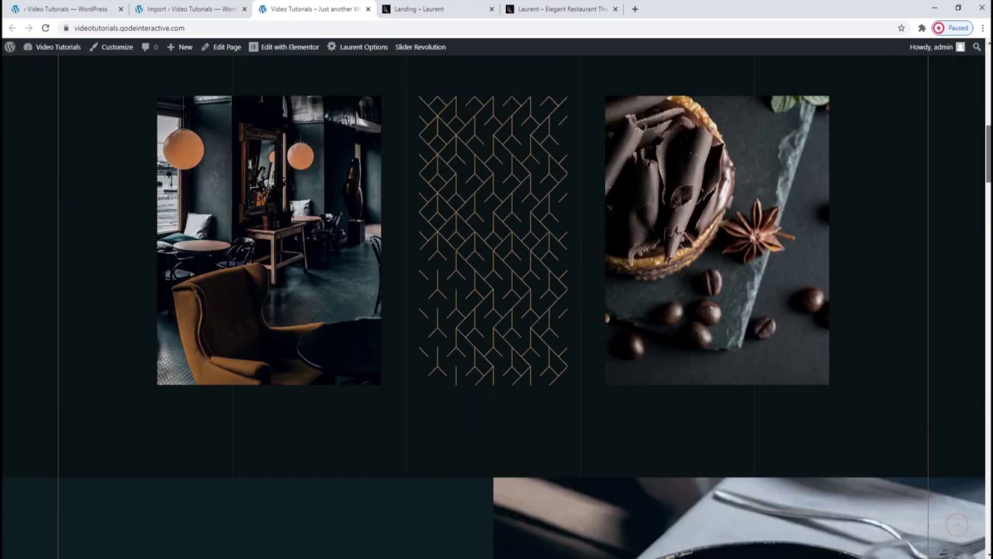
scroll(497, 310, down, 10)
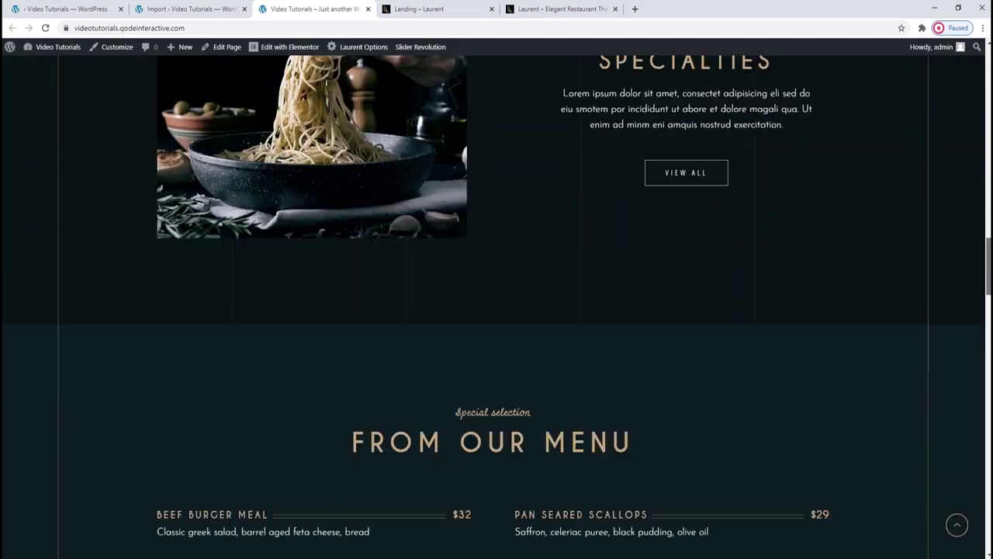
scroll(496, 310, down, 15)
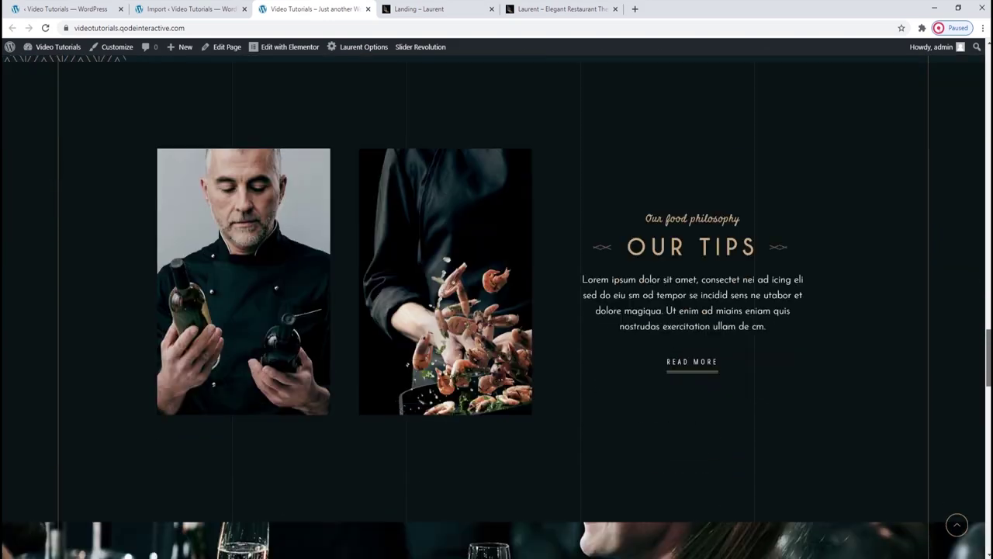
scroll(497, 311, down, 10)
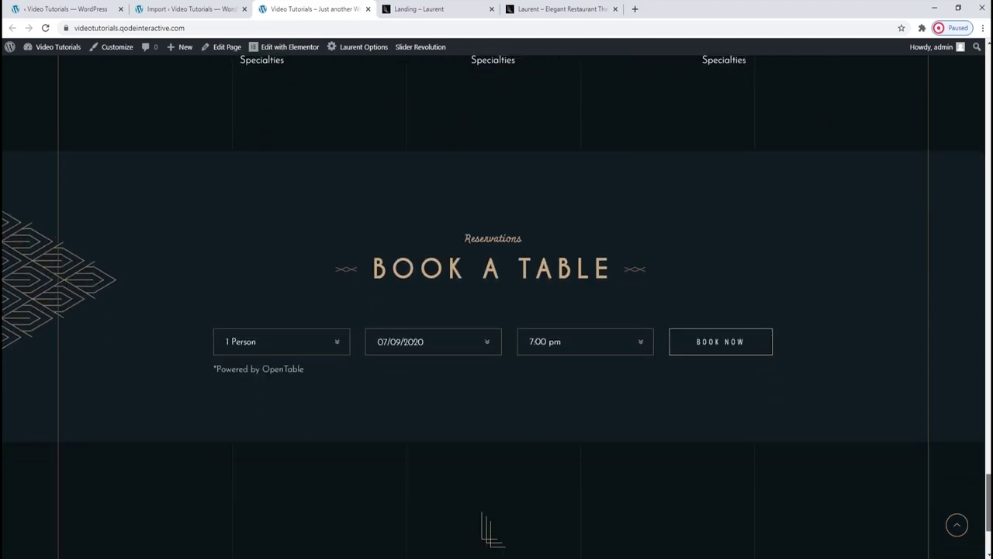
scroll(497, 310, down, 3)
click(956, 525)
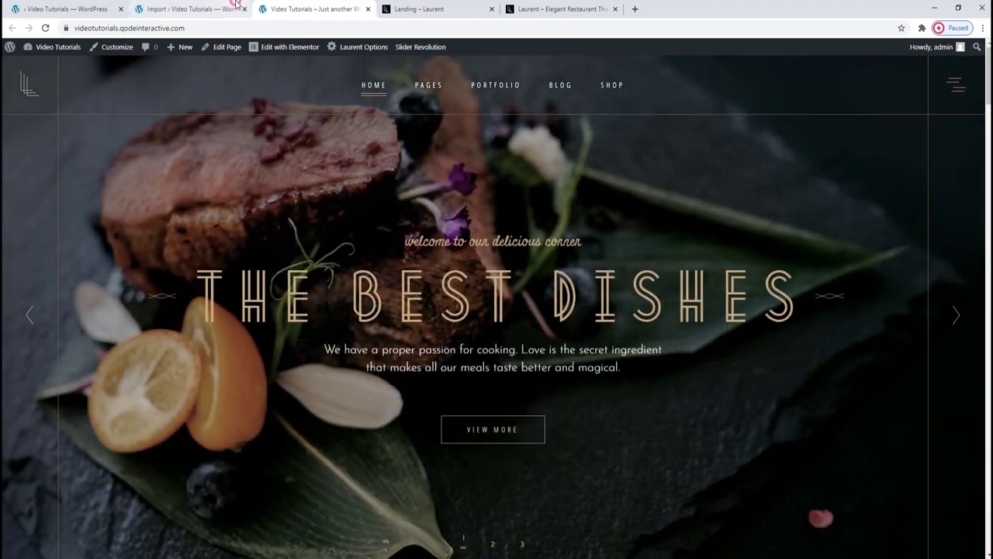
click(237, 5)
click(243, 9)
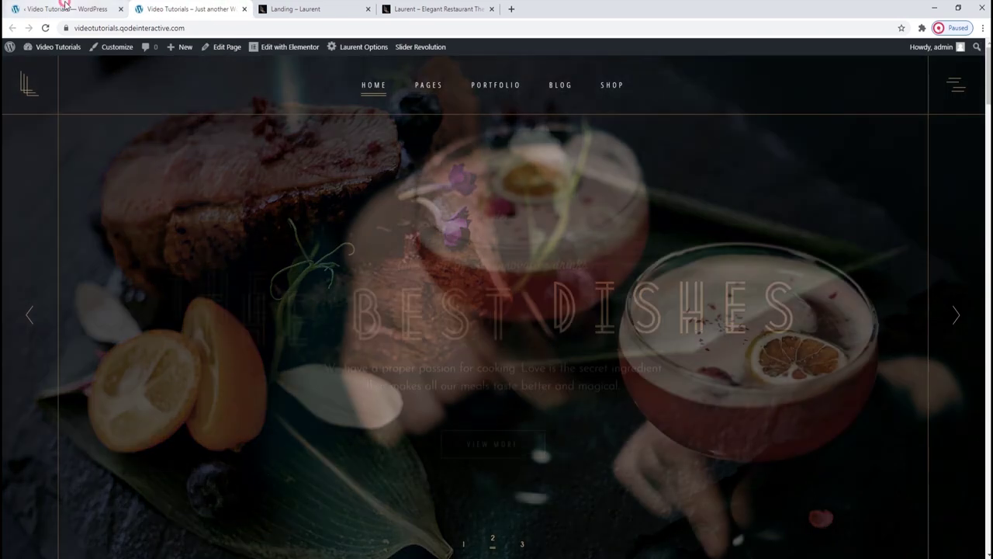
Save Settings > Reading with 'A static page' homepage set to 'Main home'.
click(66, 5)
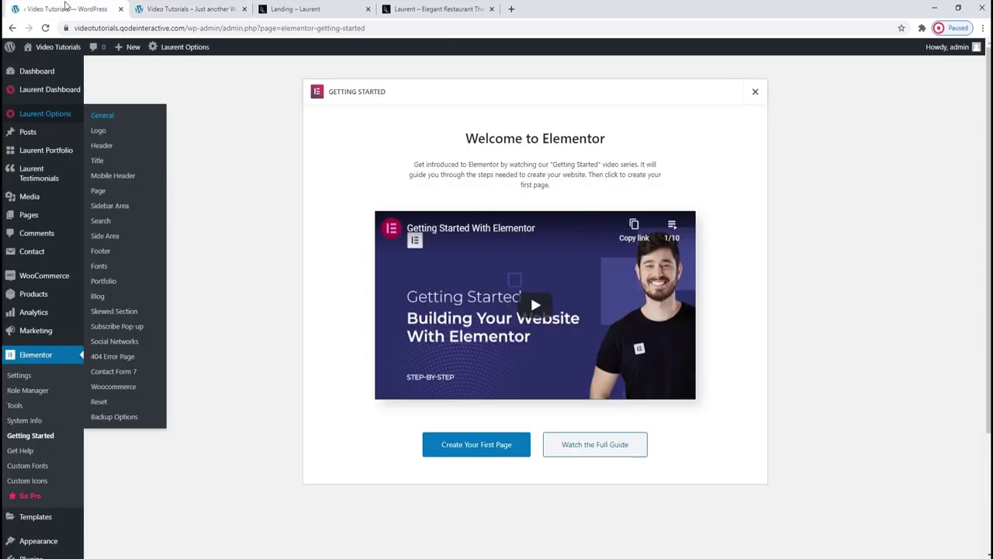
scroll(40, 317, down, 3)
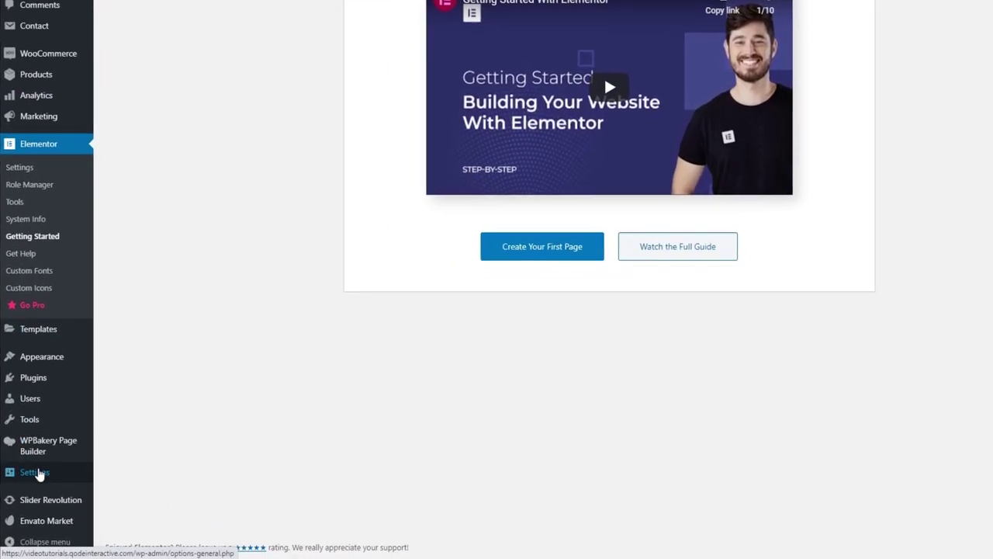
mouse_move(38, 469)
middle_click(119, 403)
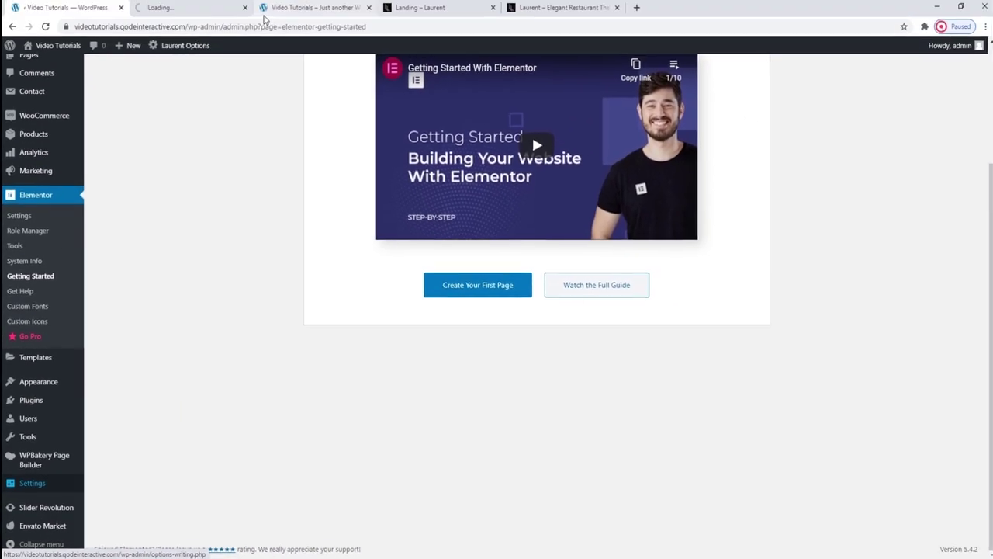
click(229, 7)
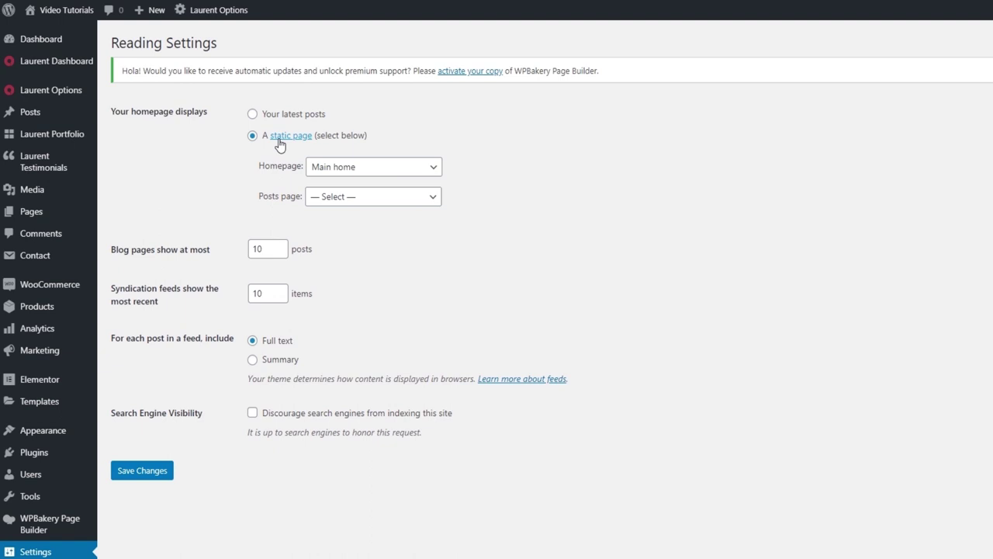
click(335, 169)
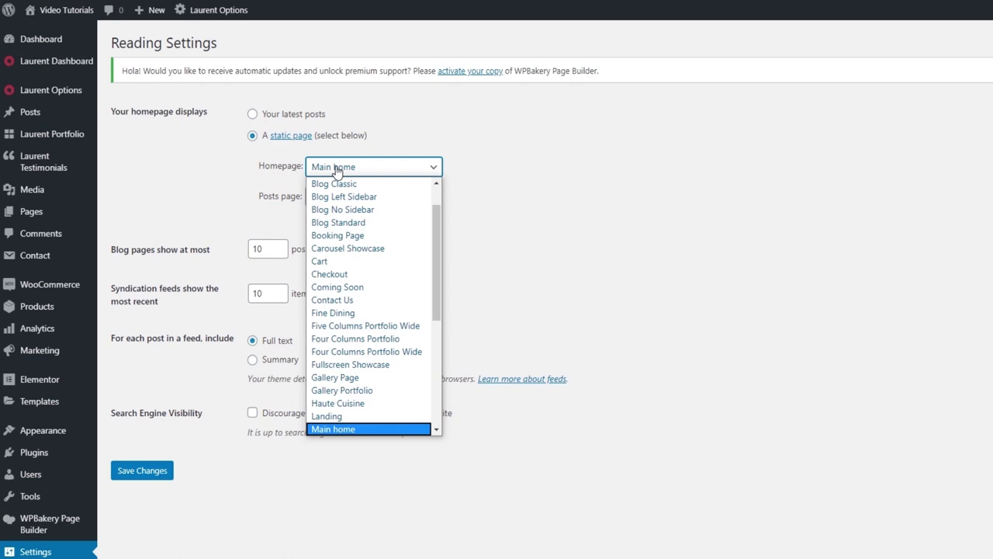
click(335, 168)
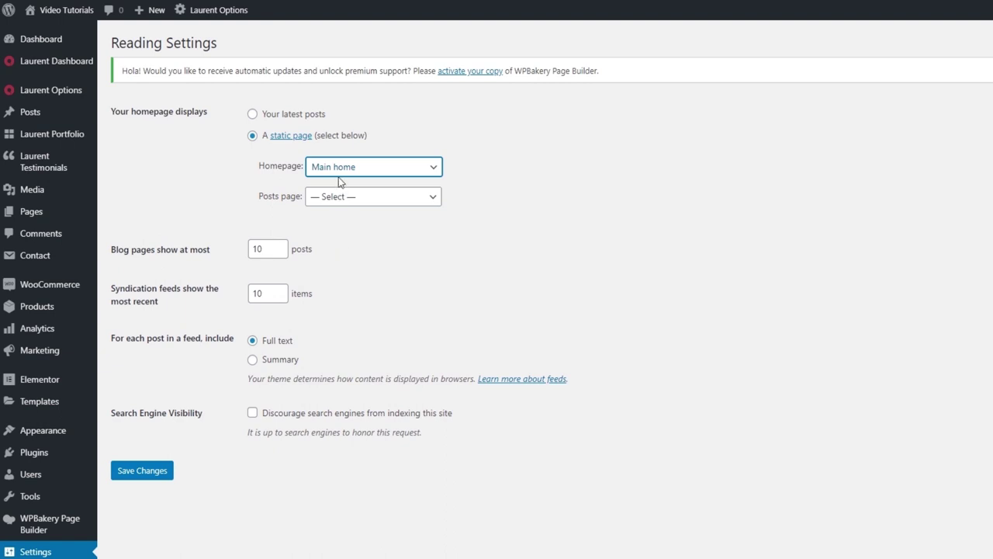
click(155, 470)
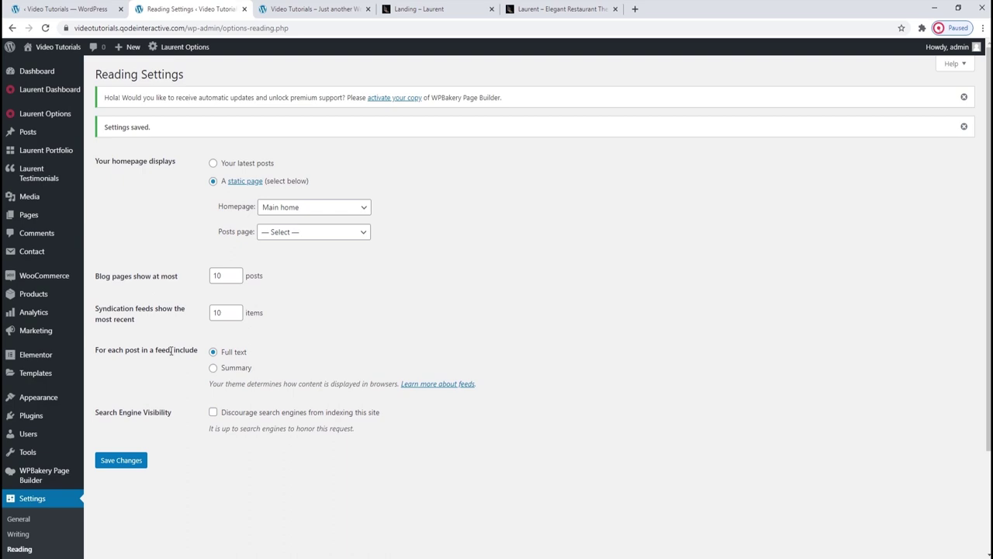
Go to page two of All Pages and open Main home with Elementor in a new tab.
mouse_move(74, 215)
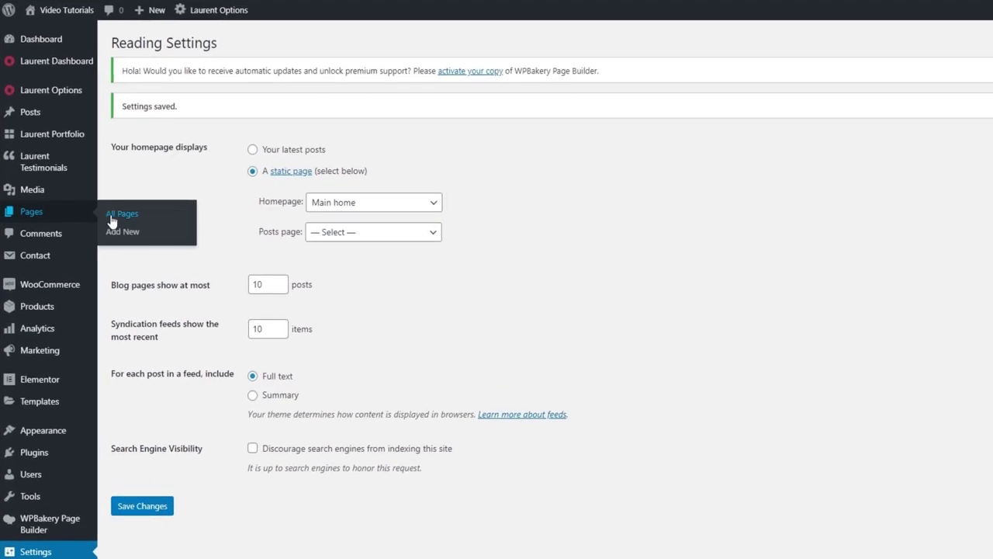
click(111, 217)
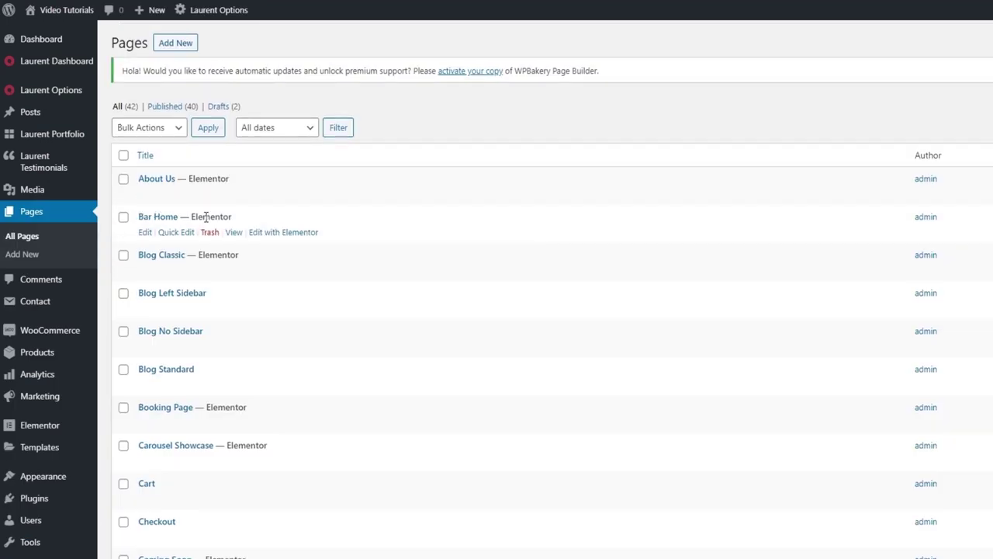
scroll(209, 250, down, 3)
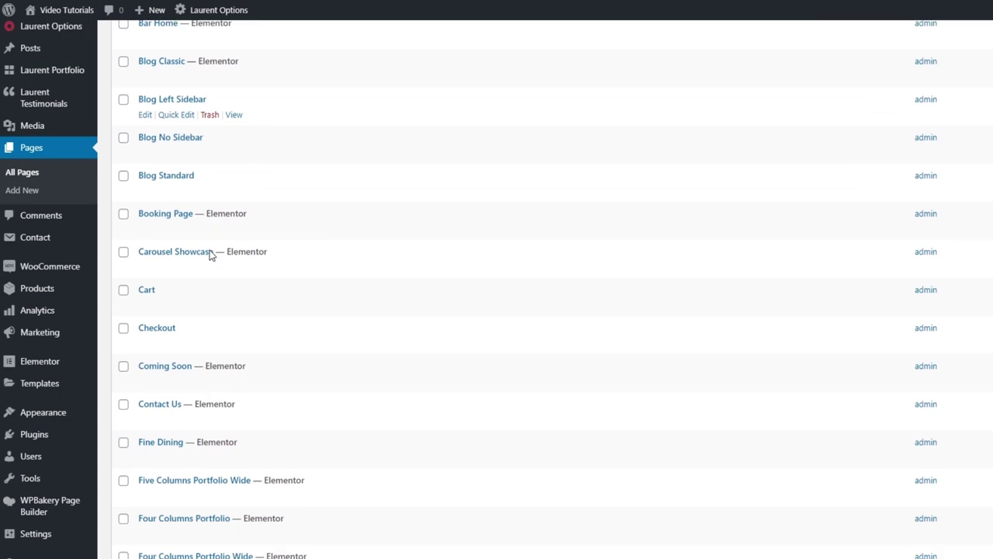
scroll(209, 252, down, 3)
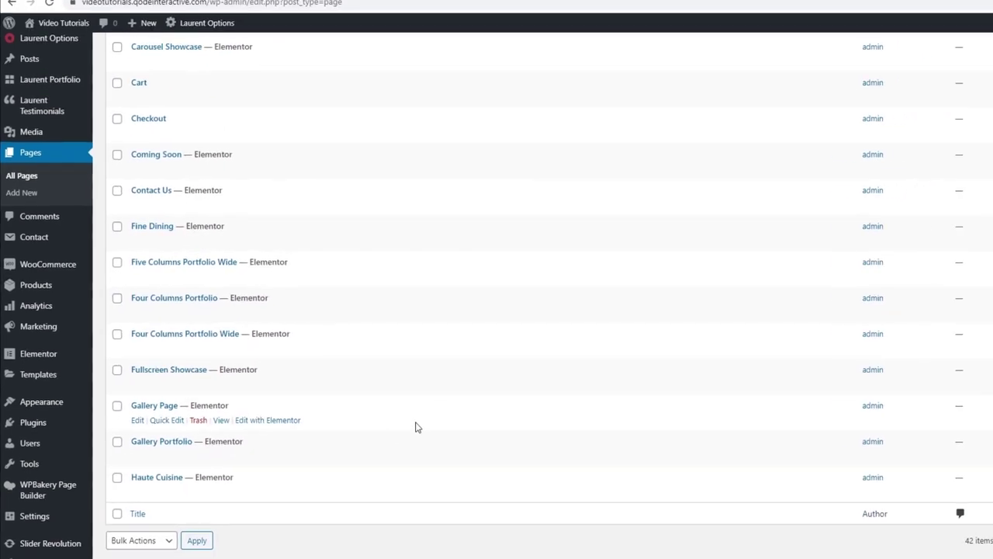
click(973, 512)
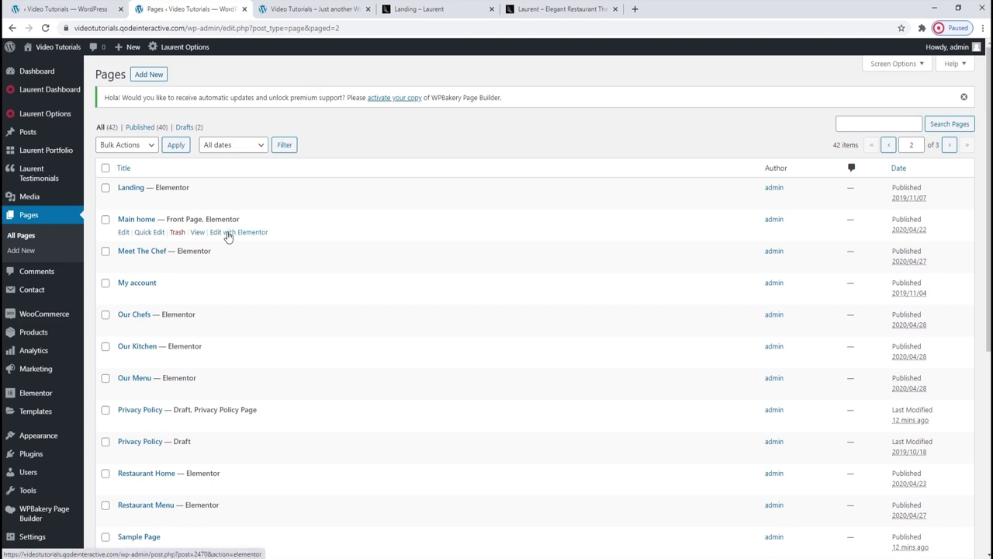
middle_click(229, 236)
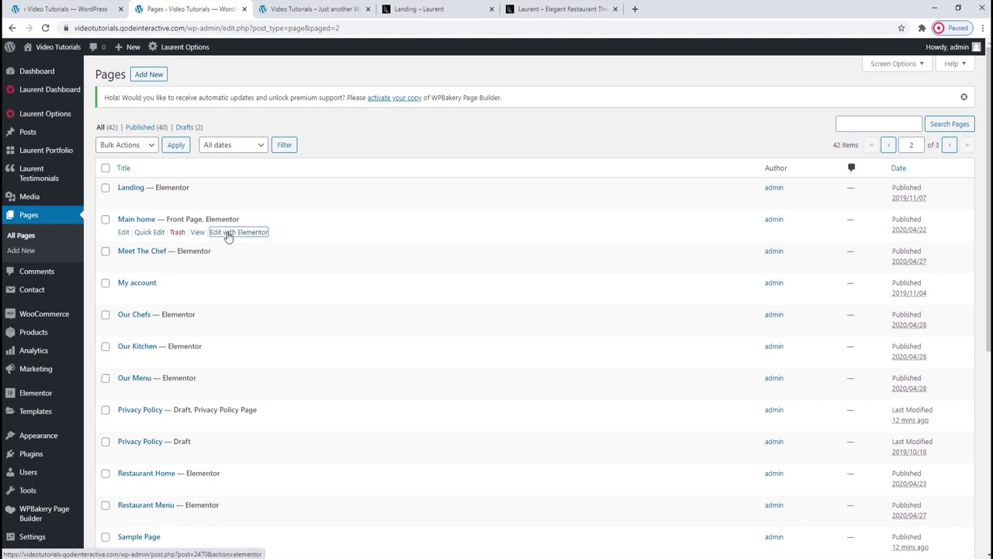
Scroll through Main home in the Elementor editor, then switch to the live homepage tab.
click(308, 9)
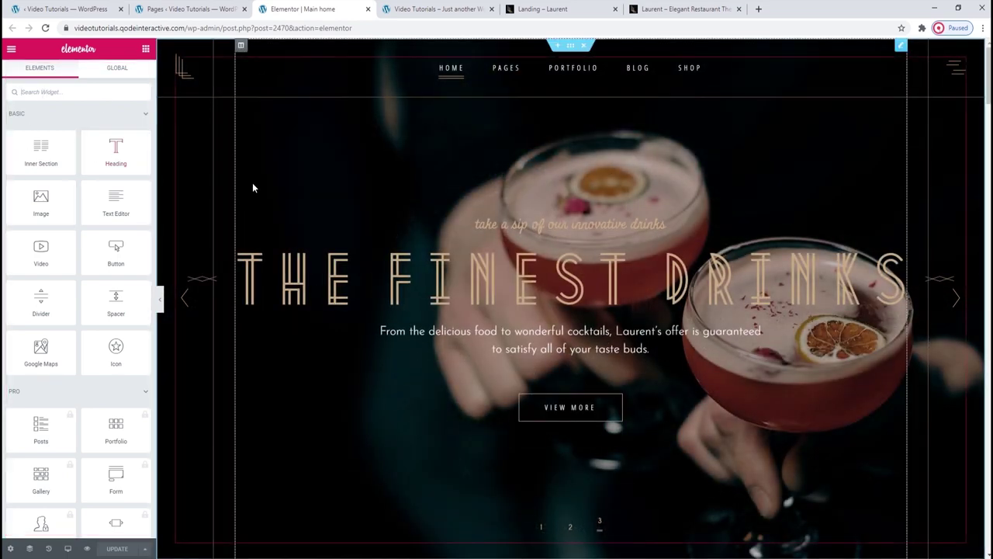
scroll(252, 187, down, 2)
scroll(252, 187, down, 3)
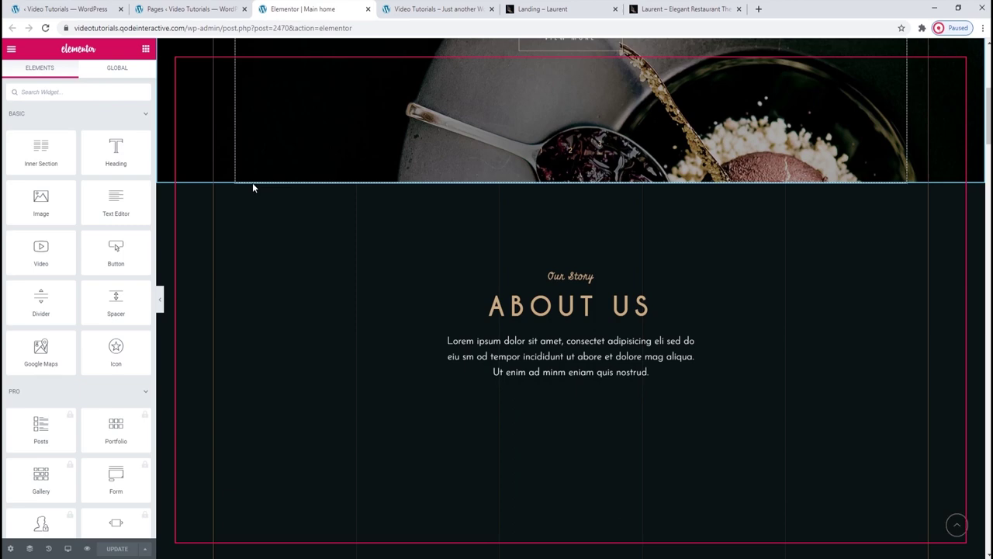
scroll(252, 187, up, 5)
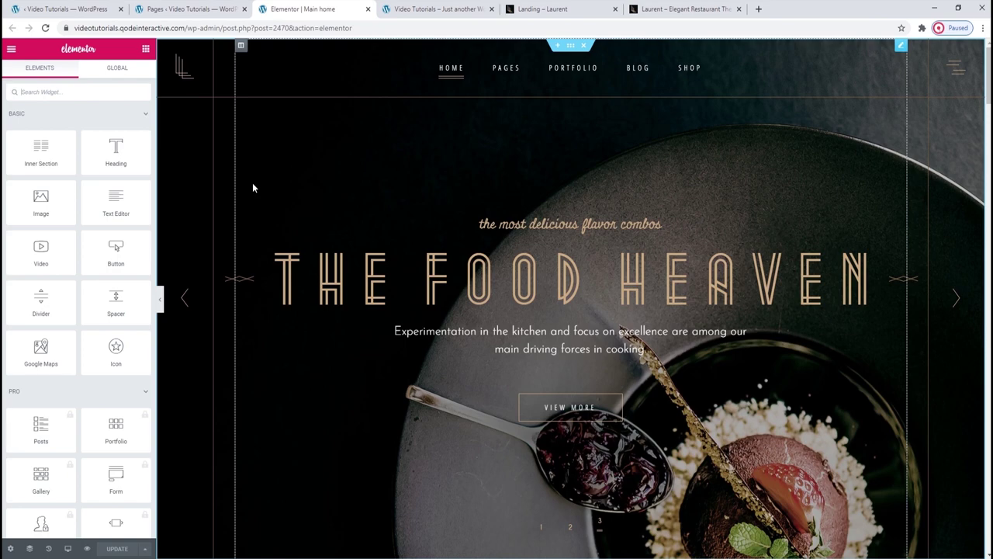
click(408, 6)
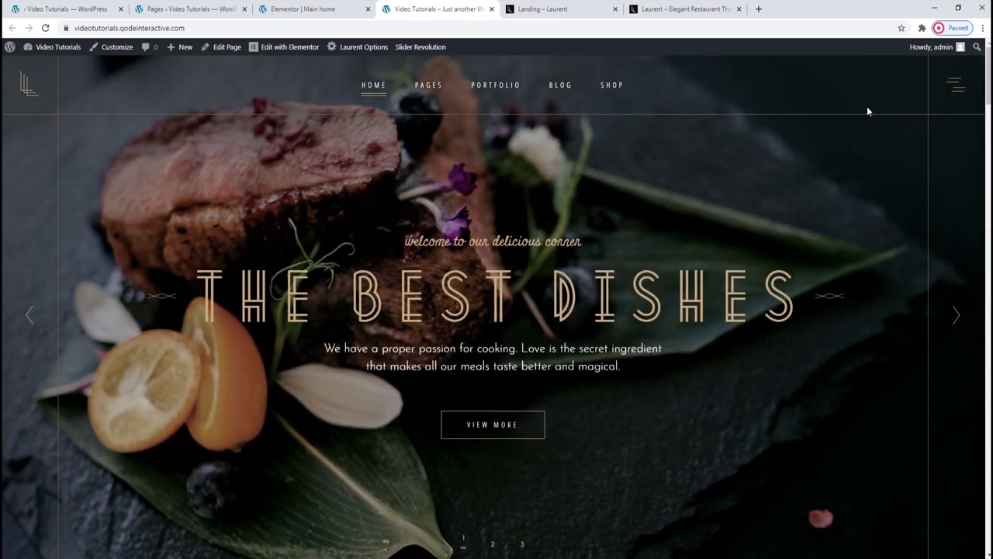
Open and close the homepage's side info panel, then return to the admin Pages list.
click(952, 90)
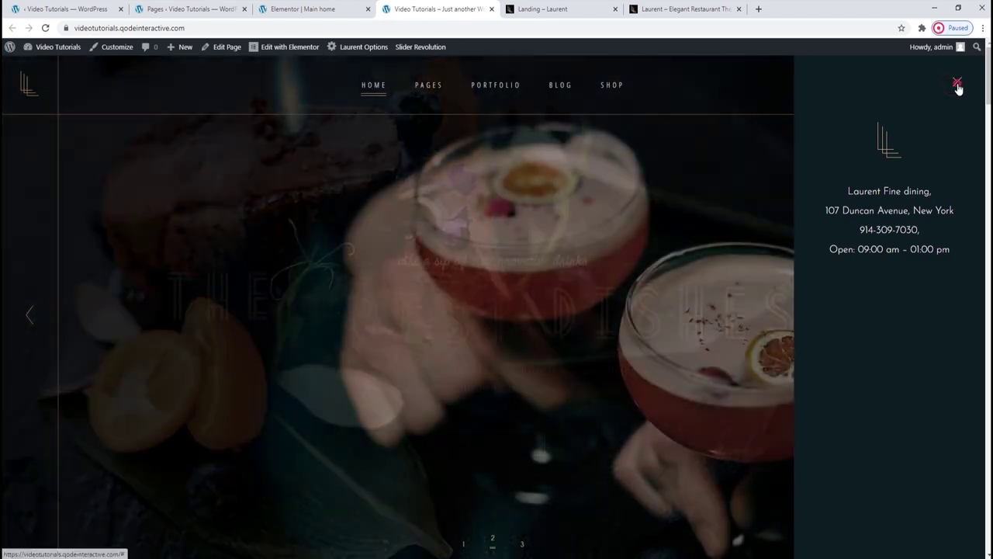
click(956, 87)
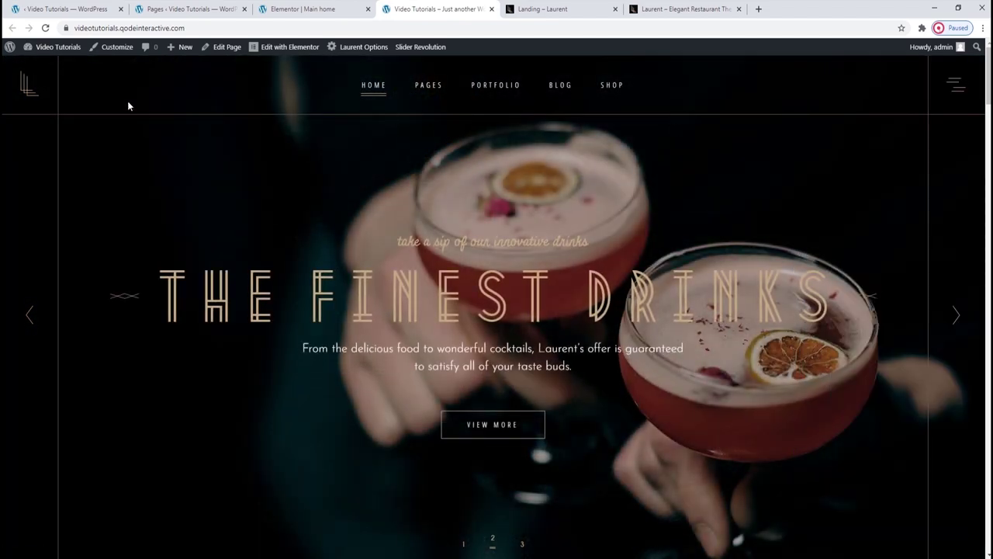
click(184, 9)
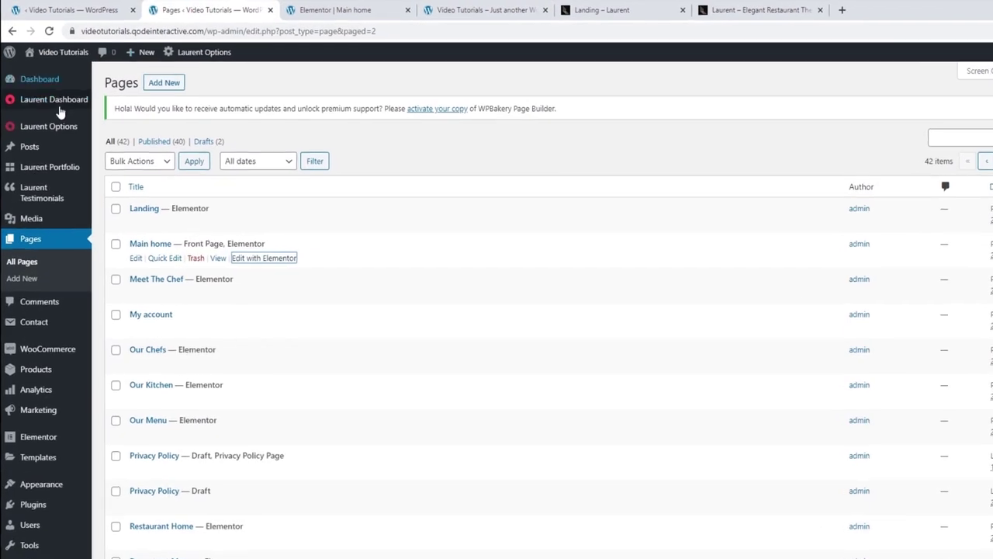
Open Laurent Options > Logo, inspect the SVG path code, and expand the Logo Source choices.
mouse_move(46, 114)
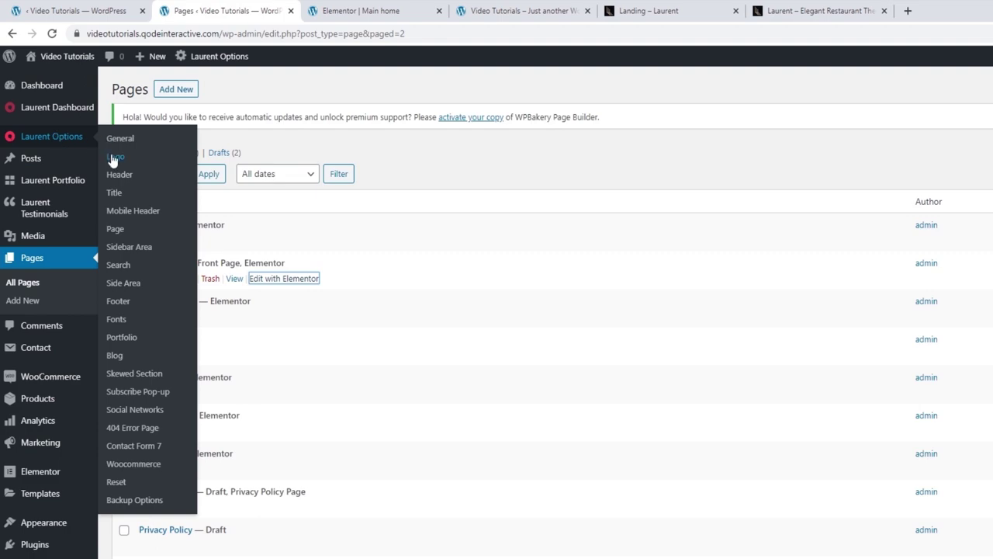
click(112, 154)
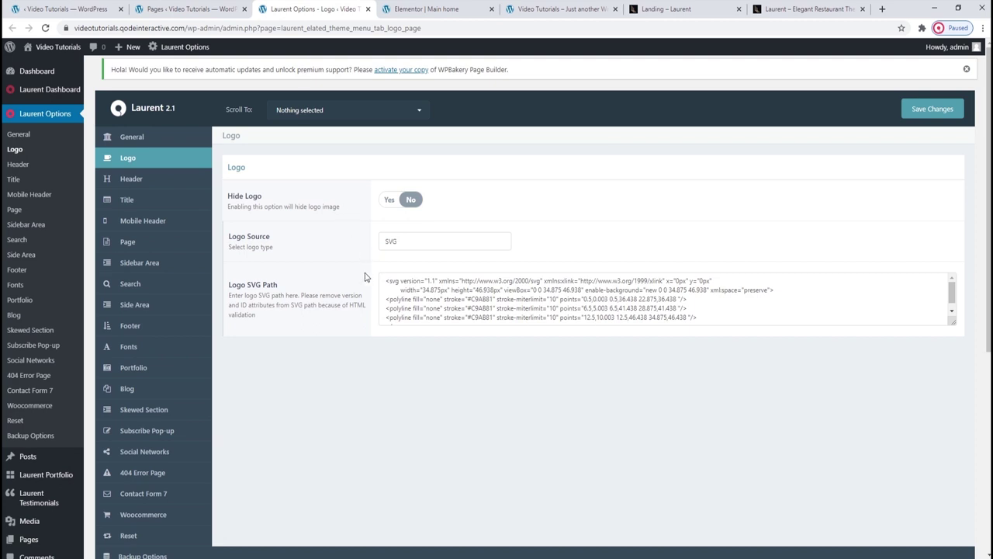
drag(381, 281, 707, 339)
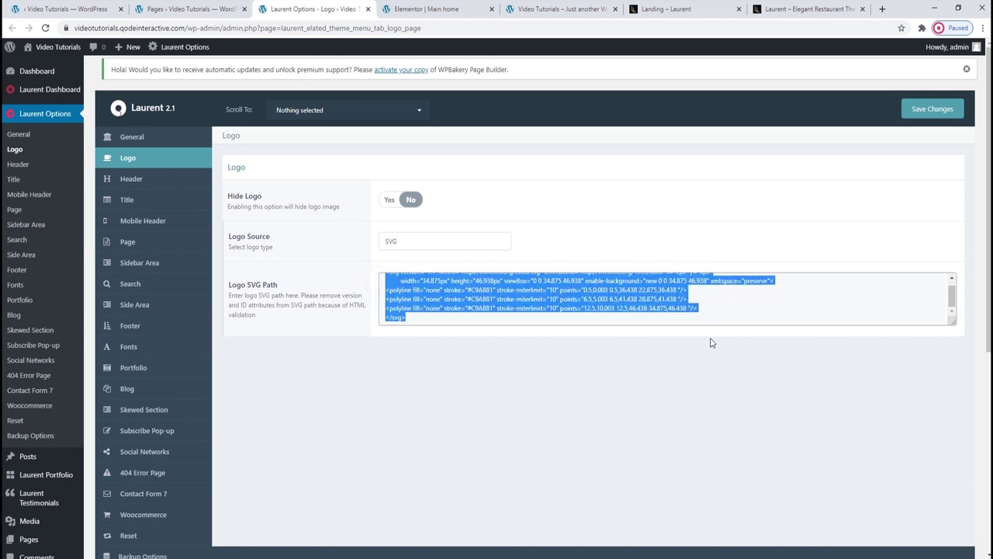
click(552, 358)
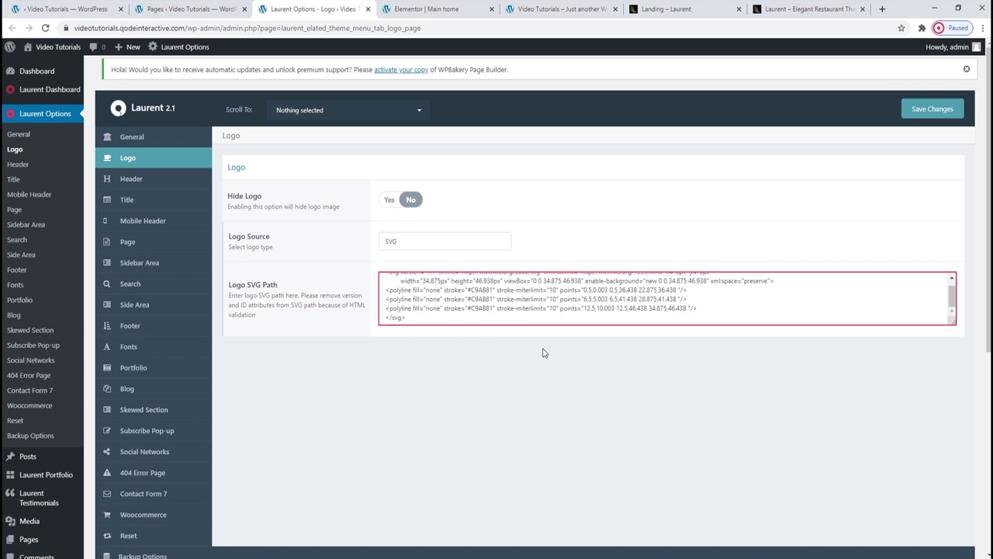
click(410, 247)
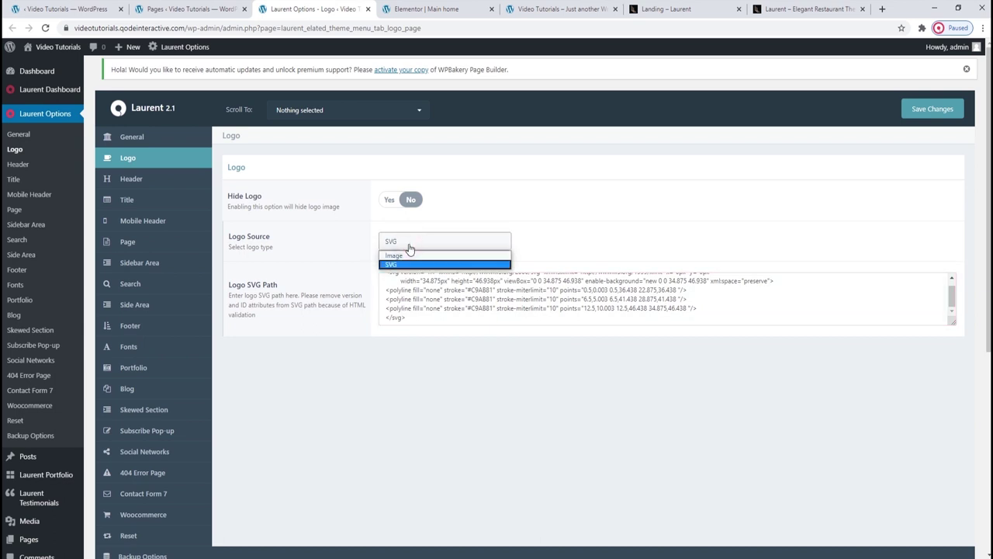
Set Logo Source to Image and remove the default, dark, light, sticky and mobile logo images.
click(394, 255)
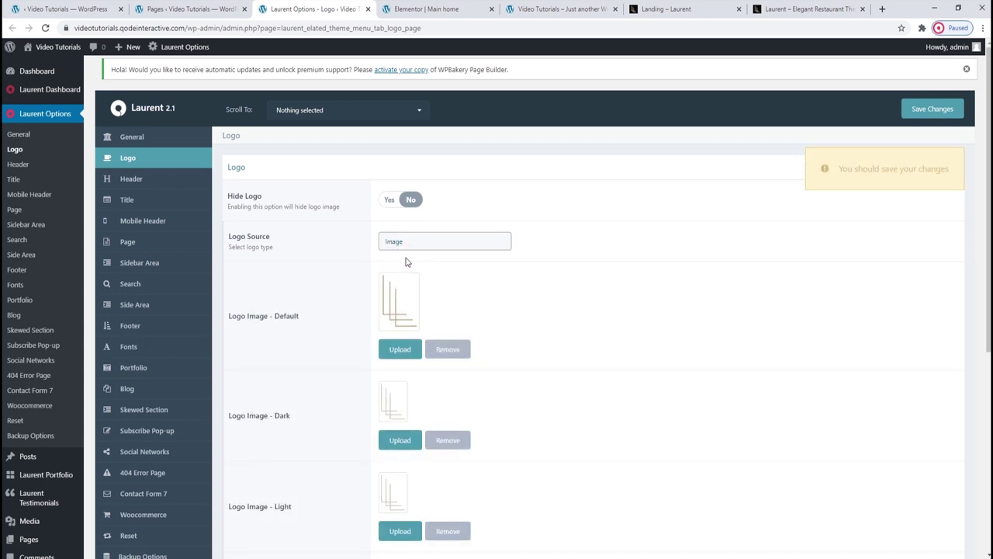
scroll(449, 289, down, 1)
click(449, 290)
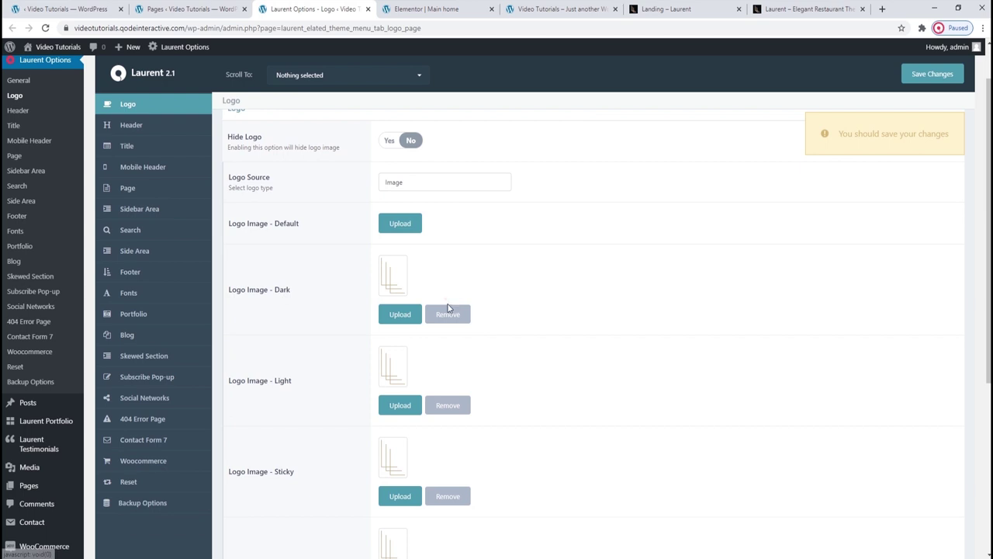
click(439, 314)
click(439, 358)
click(443, 402)
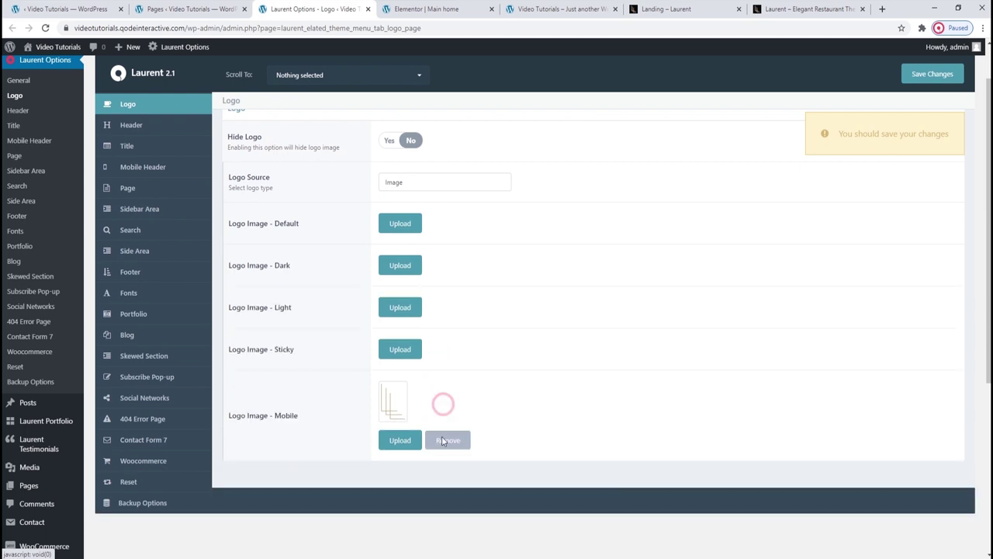
click(443, 440)
scroll(434, 349, up, 1)
Upload Logo-Avallon.png from the Laurent Images folder as the default logo and save.
click(410, 283)
click(59, 92)
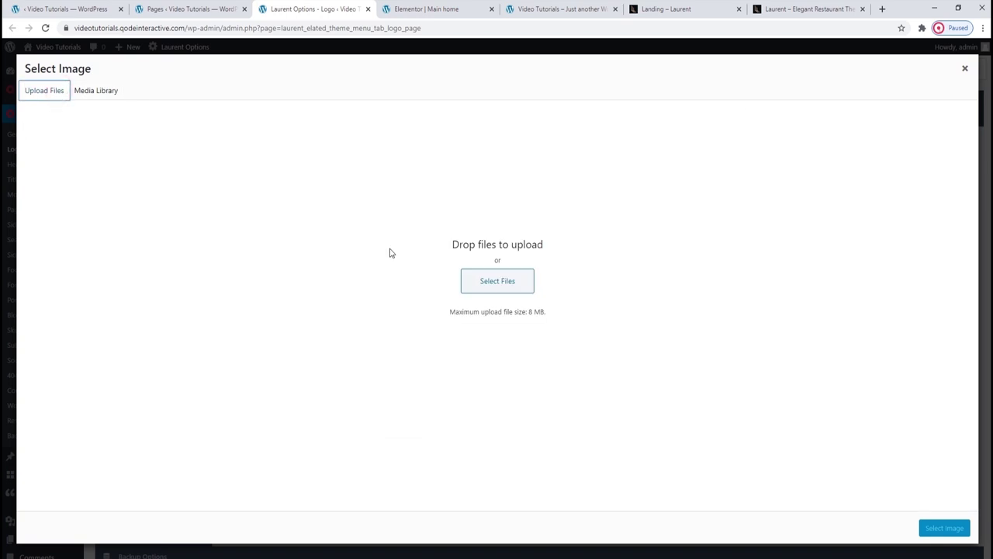
click(474, 284)
double_click(127, 80)
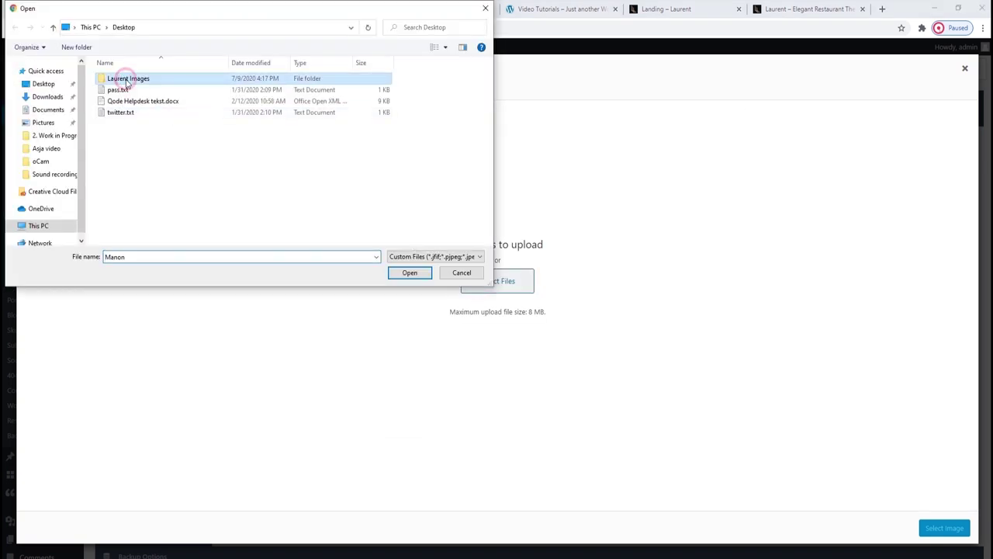
click(273, 153)
click(407, 272)
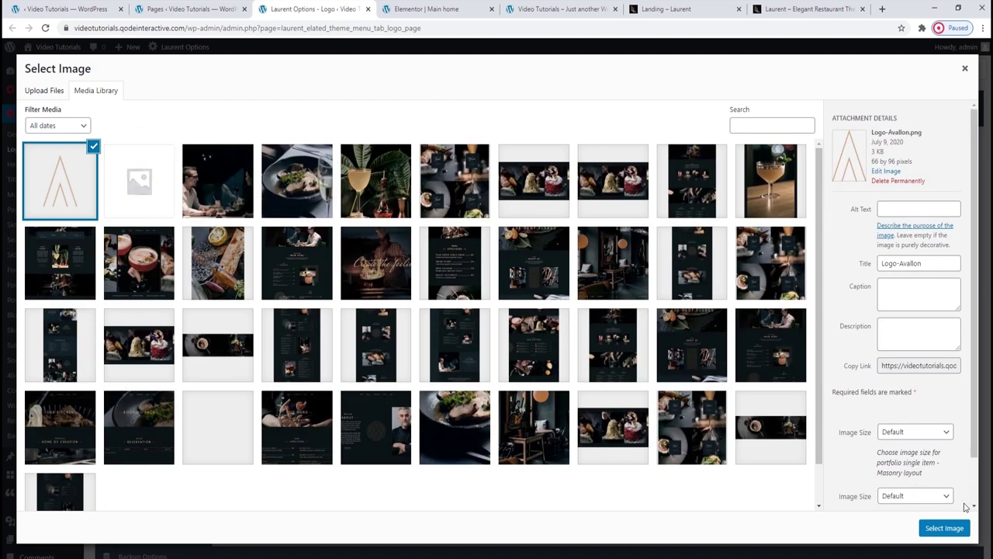
click(944, 528)
click(926, 114)
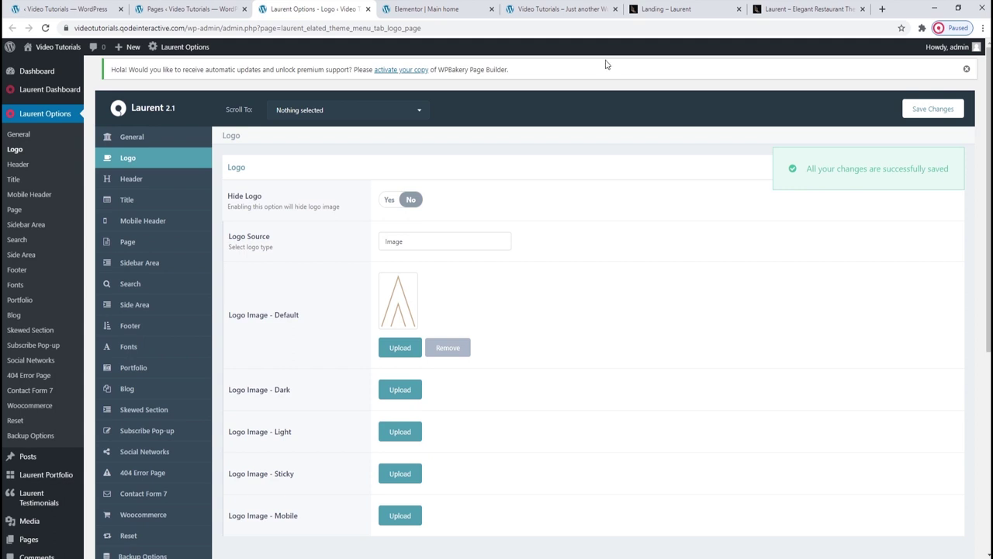
click(554, 9)
click(45, 28)
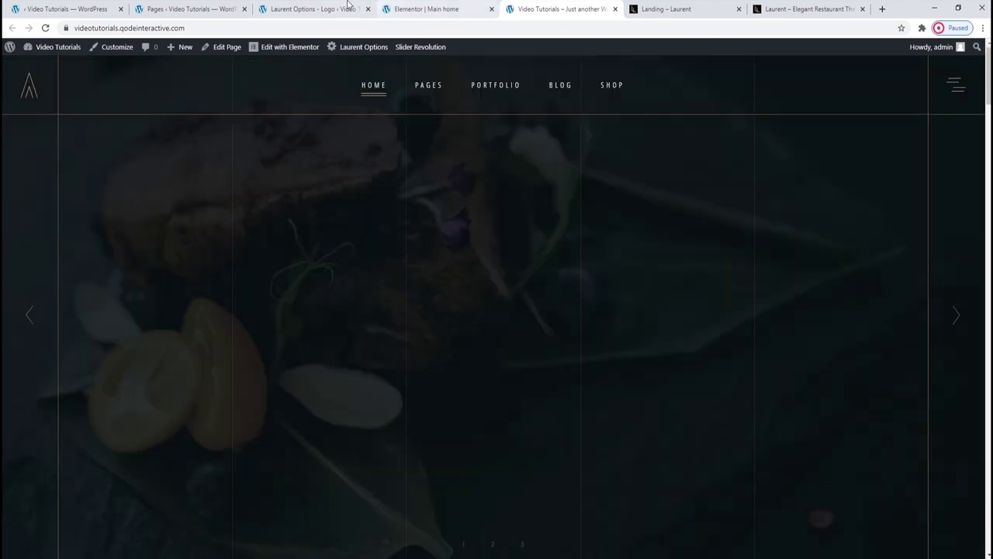
click(313, 8)
scroll(468, 312, down, 1)
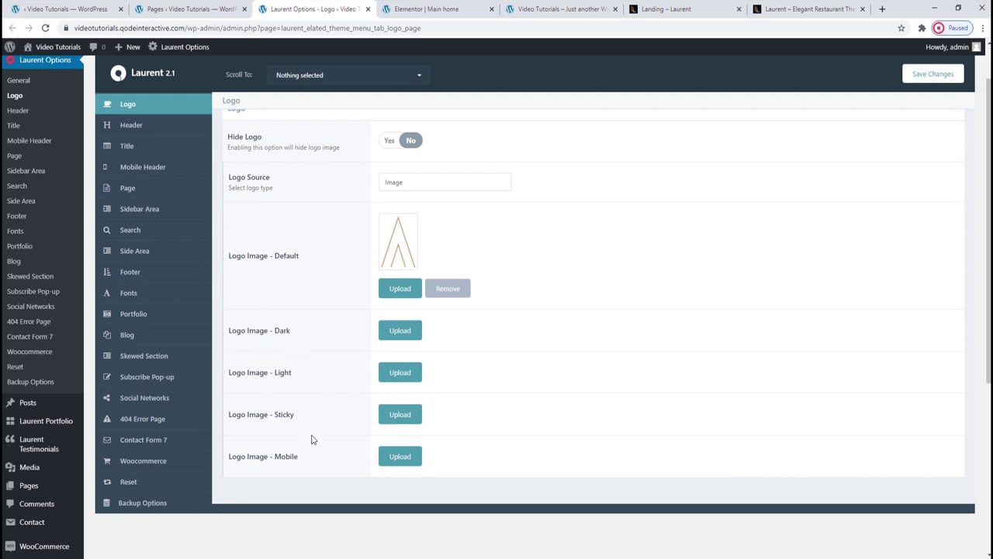
Set the A logo image (Logo-Avallon.png) as the Dark and Light logos.
click(388, 335)
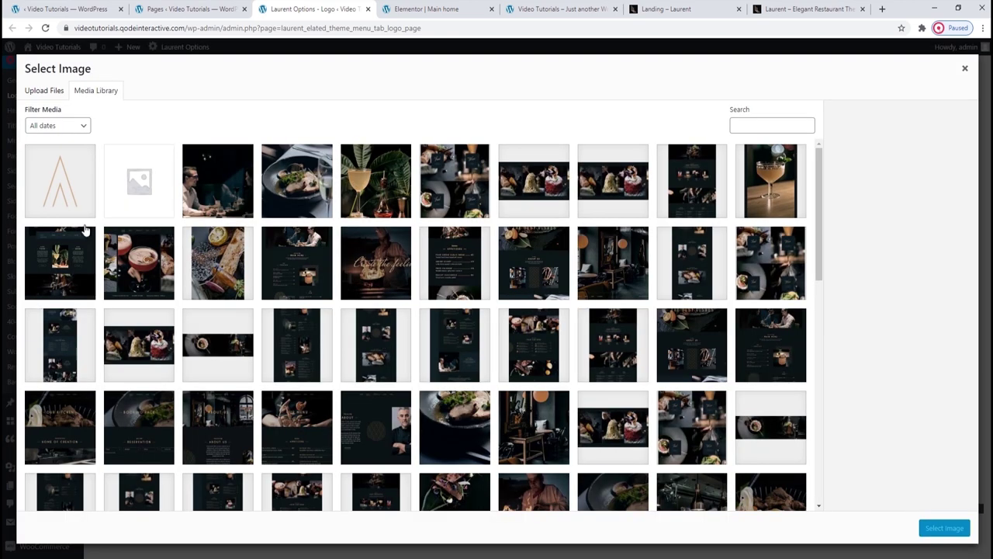
click(945, 529)
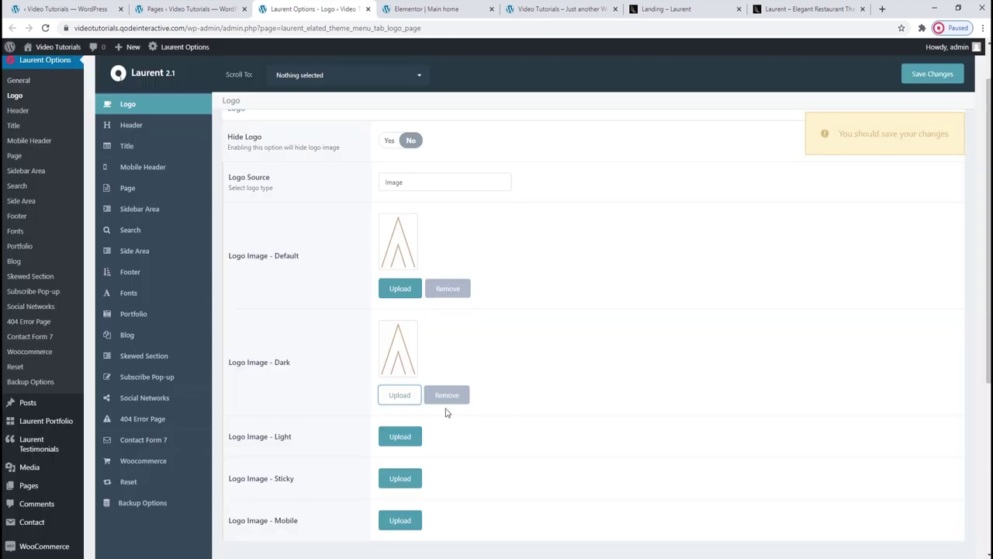
click(419, 439)
click(59, 203)
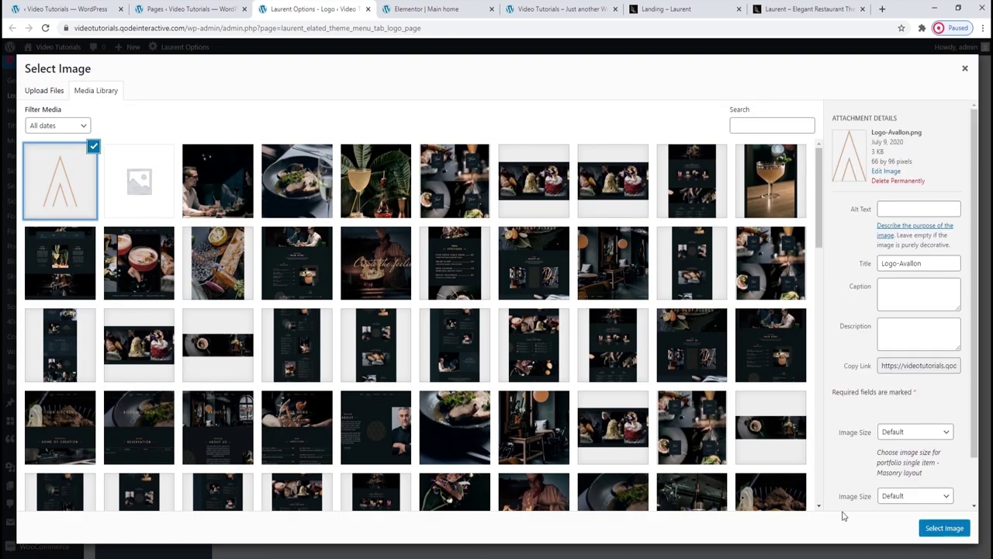
click(942, 529)
Apply the same A logo to the Sticky and Mobile logos and save the options.
scroll(435, 466, down, 3)
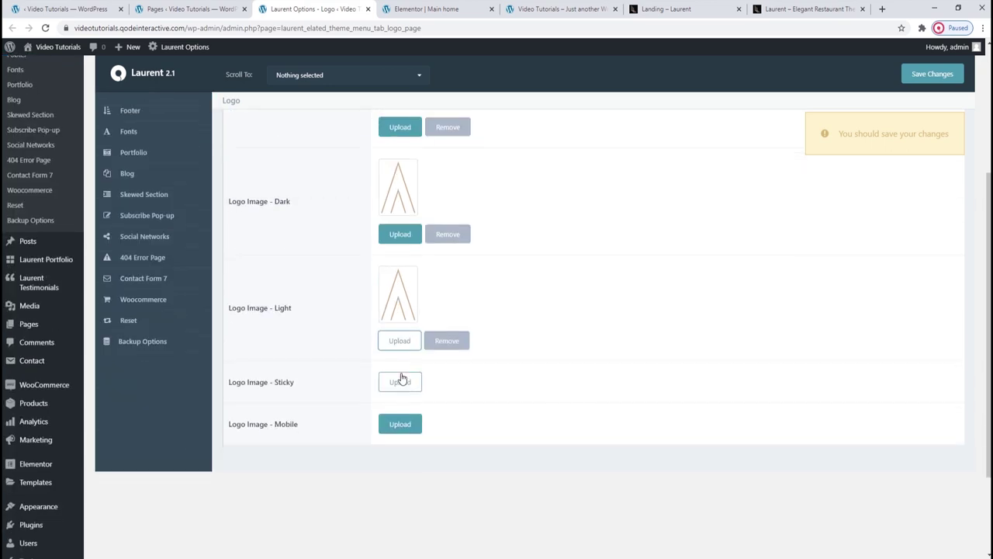
click(400, 382)
click(80, 188)
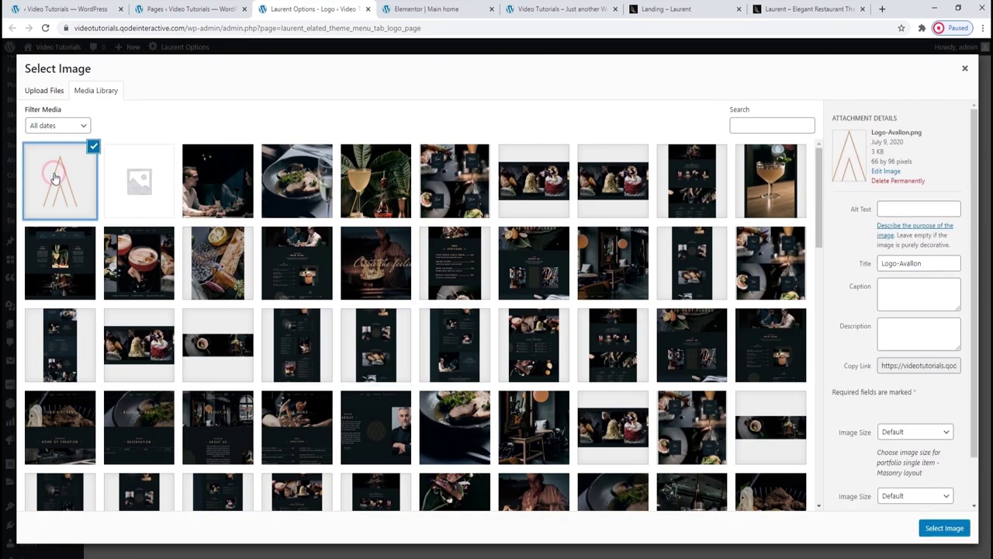
click(944, 528)
click(400, 490)
click(943, 529)
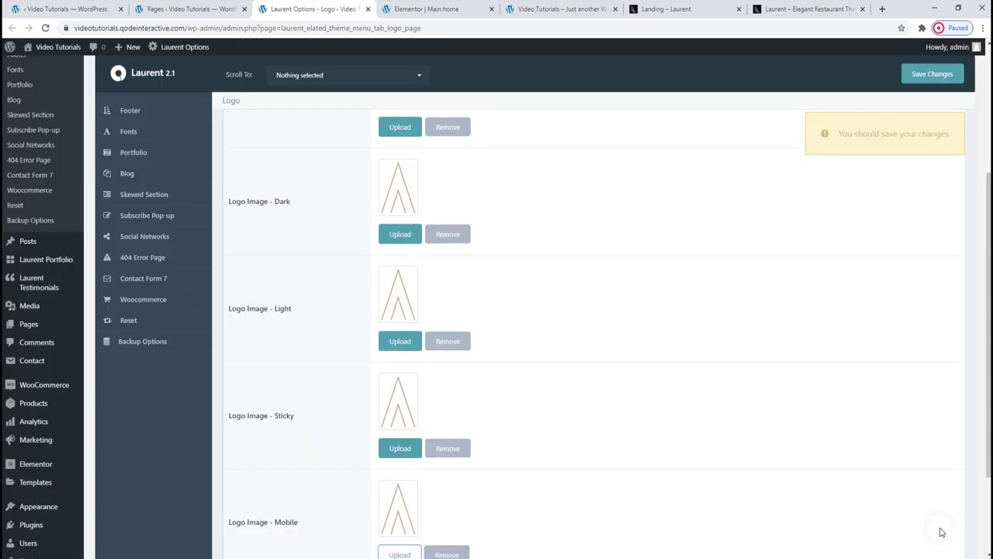
scroll(856, 275, up, 2)
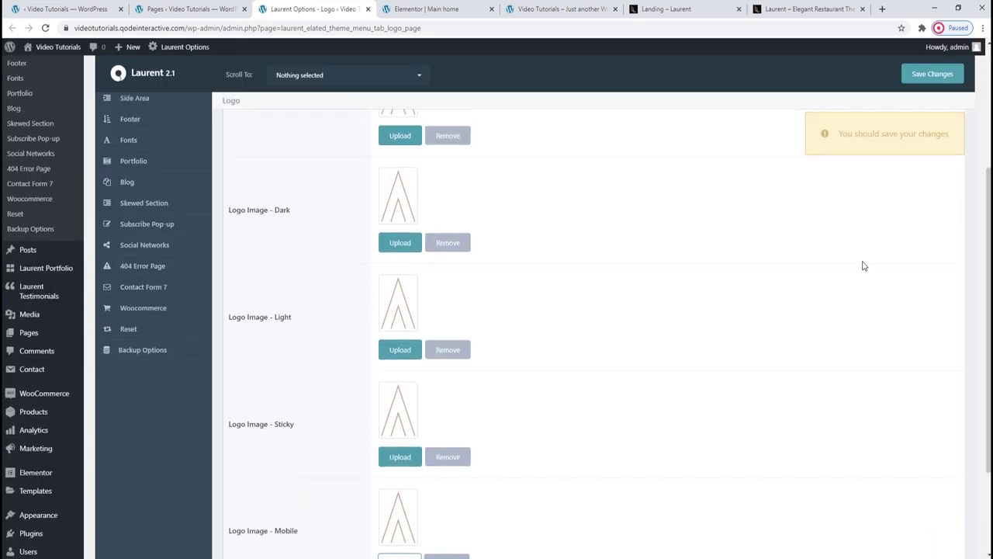
click(927, 75)
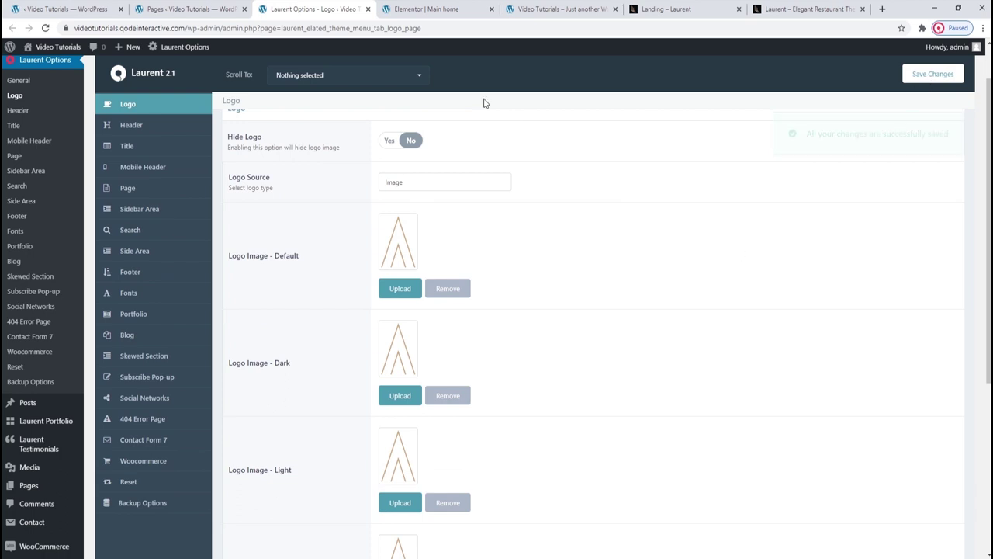
scroll(484, 179, up, 1)
Check the new logo on the live homepage, then go to the Laurent Options Header section.
click(560, 9)
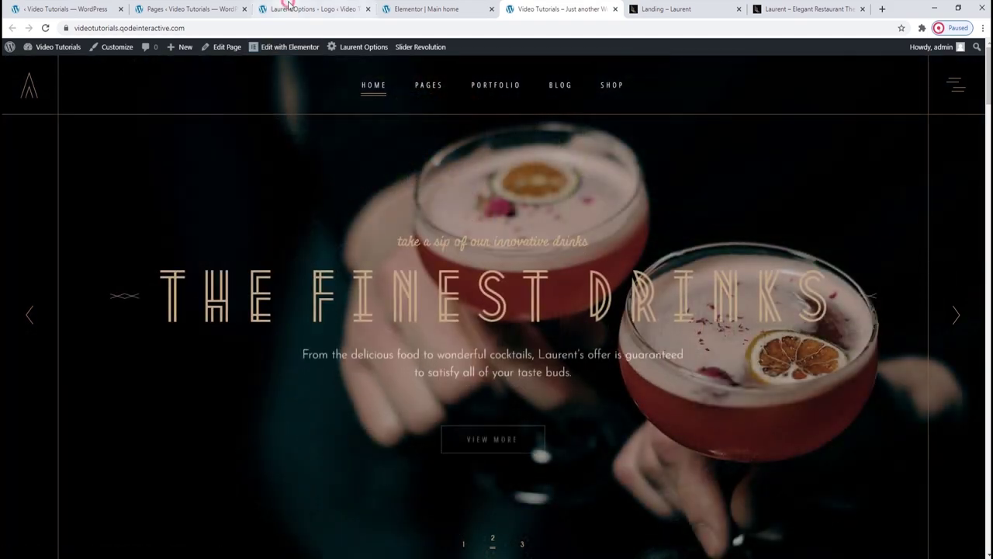
click(288, 6)
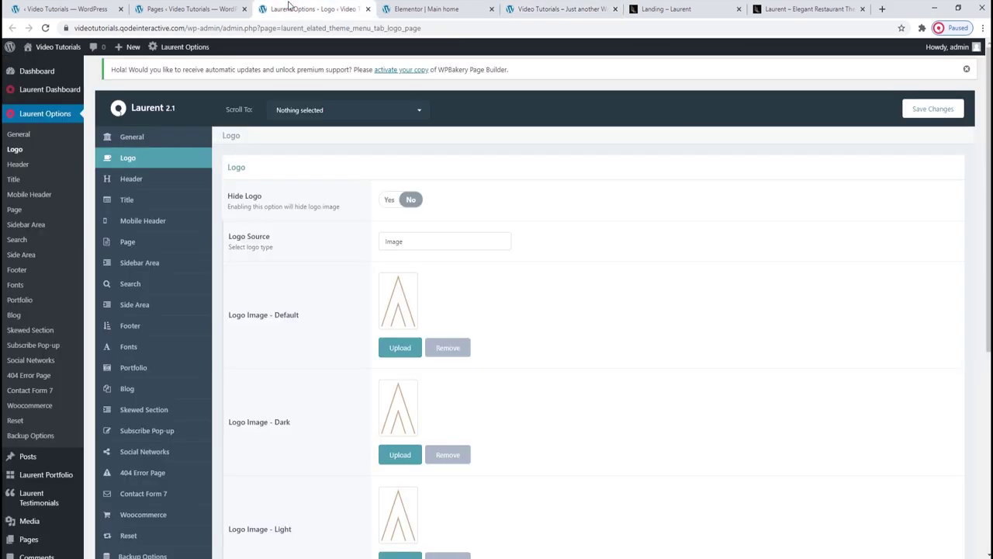
click(153, 179)
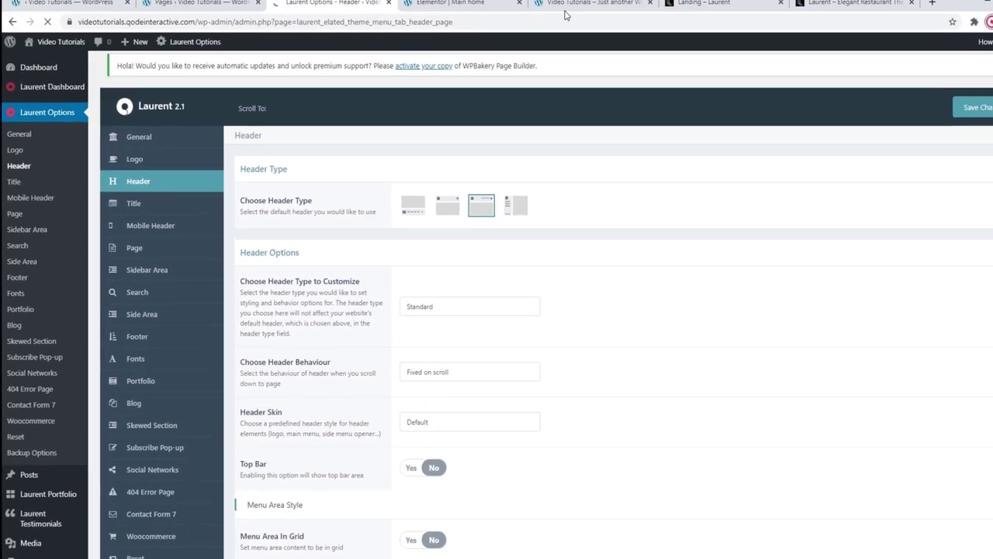
Compare the Standard header and Fixed on-scroll setting against the homepage, scrolling it down and back.
click(559, 8)
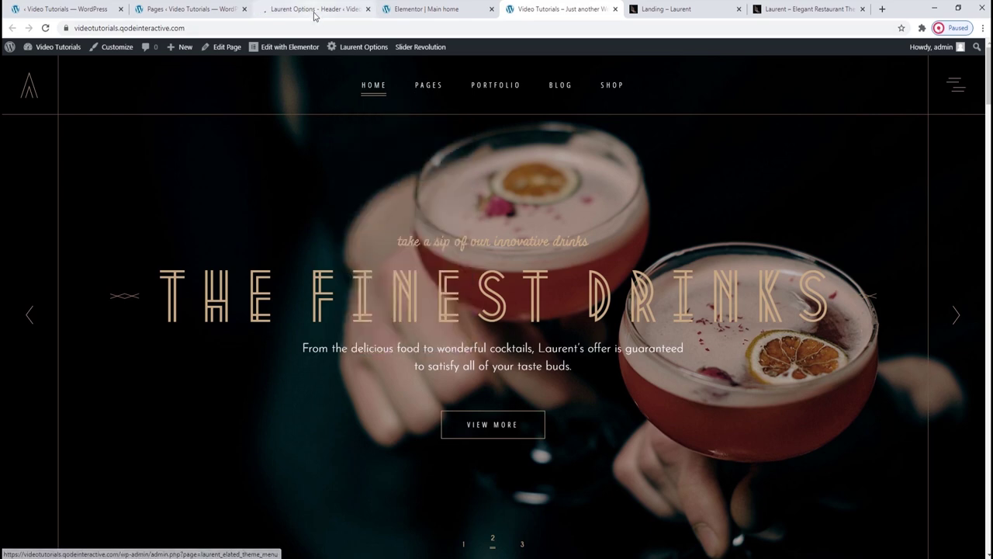
click(314, 9)
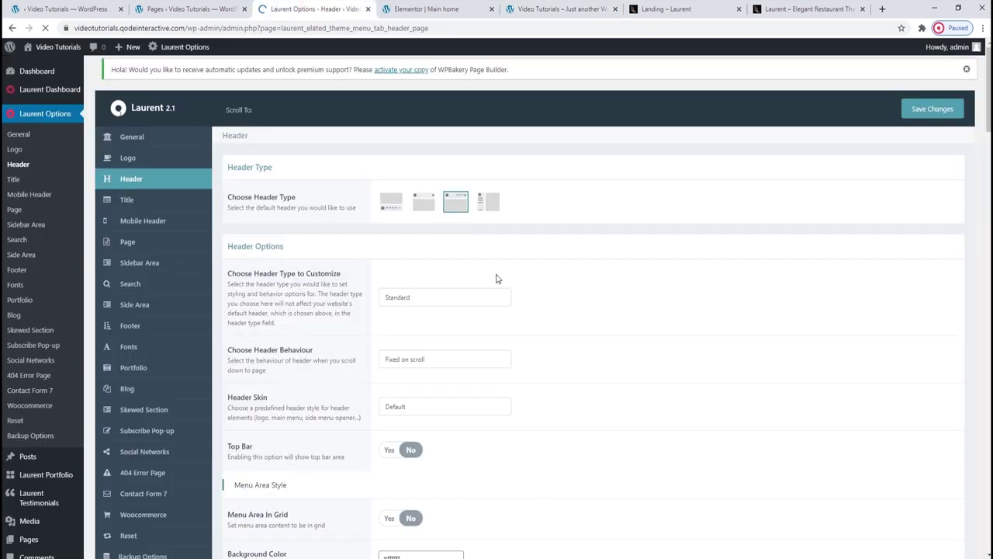
scroll(497, 278, down, 1)
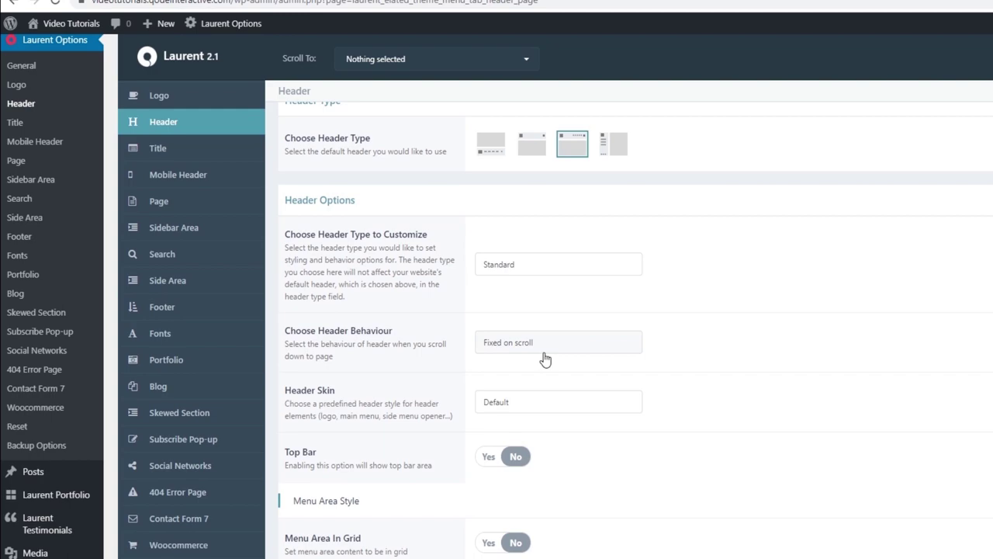
click(568, 14)
scroll(530, 230, down, 10)
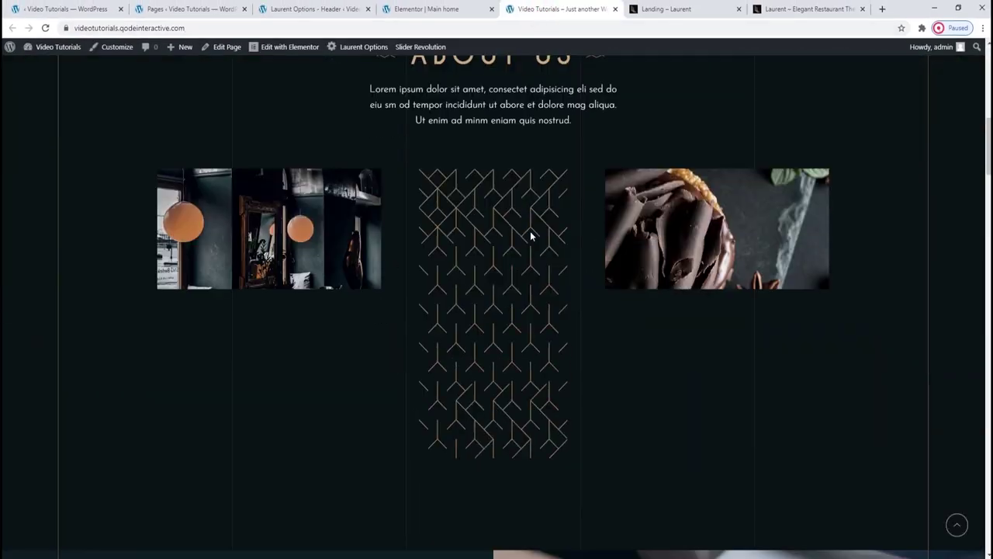
scroll(530, 232, down, 3)
scroll(530, 231, up, 11)
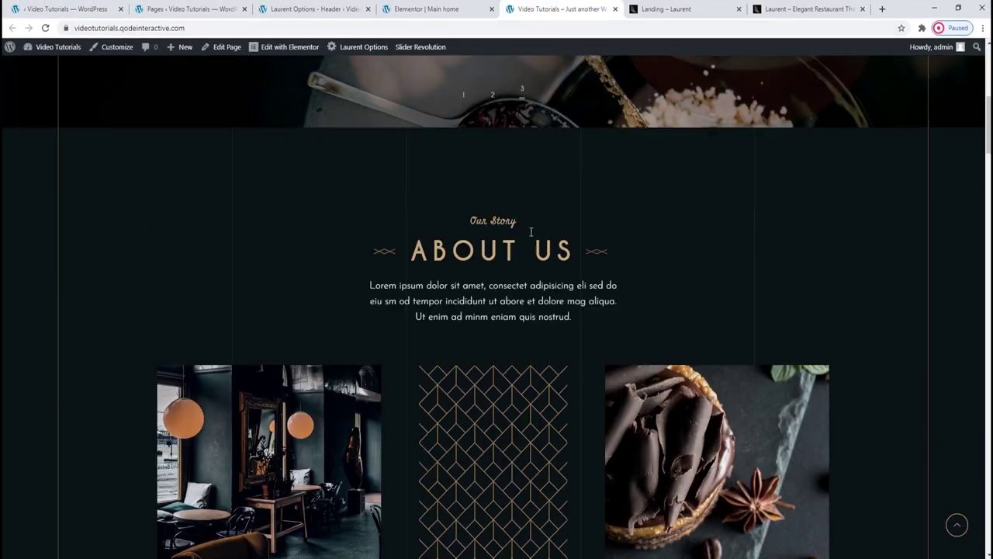
scroll(530, 231, up, 2)
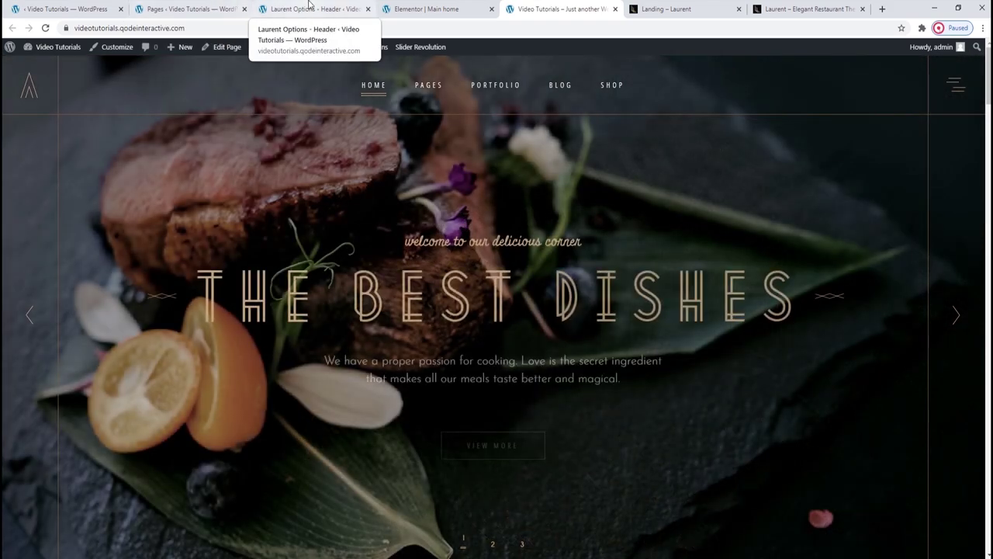
Review the Header Skin choices in the Header options and keep it on Default.
click(308, 8)
scroll(438, 205, down, 3)
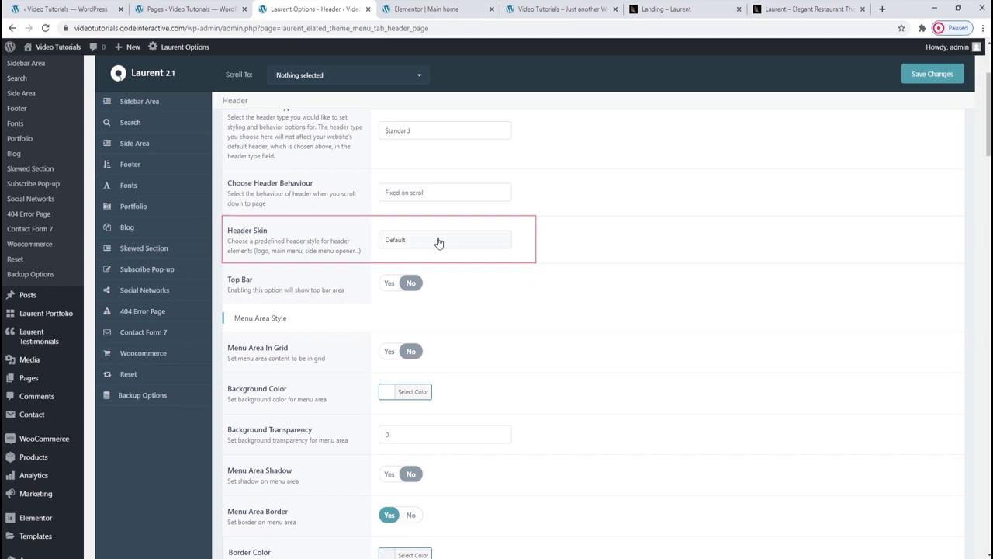
click(438, 242)
click(438, 242)
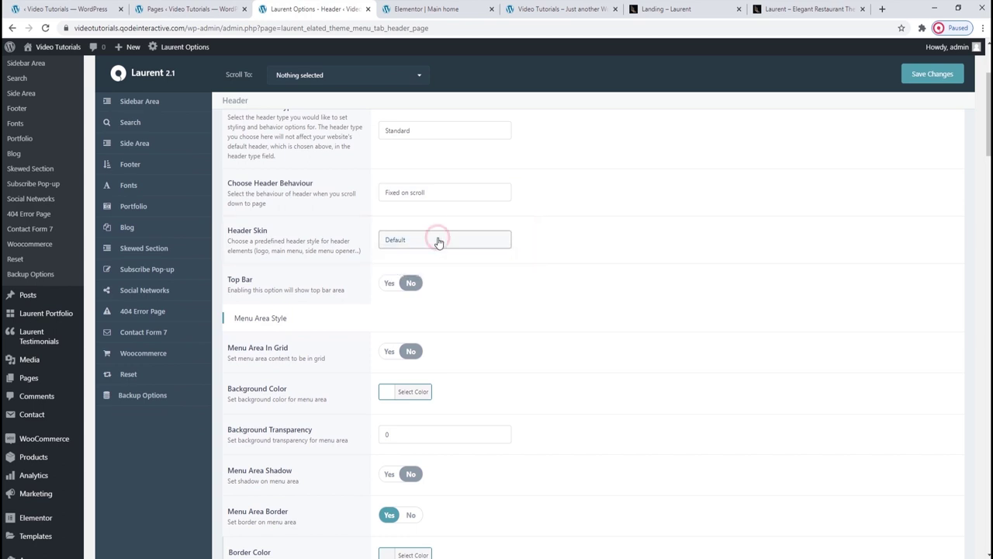
Compare the header with the live homepage and scroll the options down to Menu Area Style.
click(573, 12)
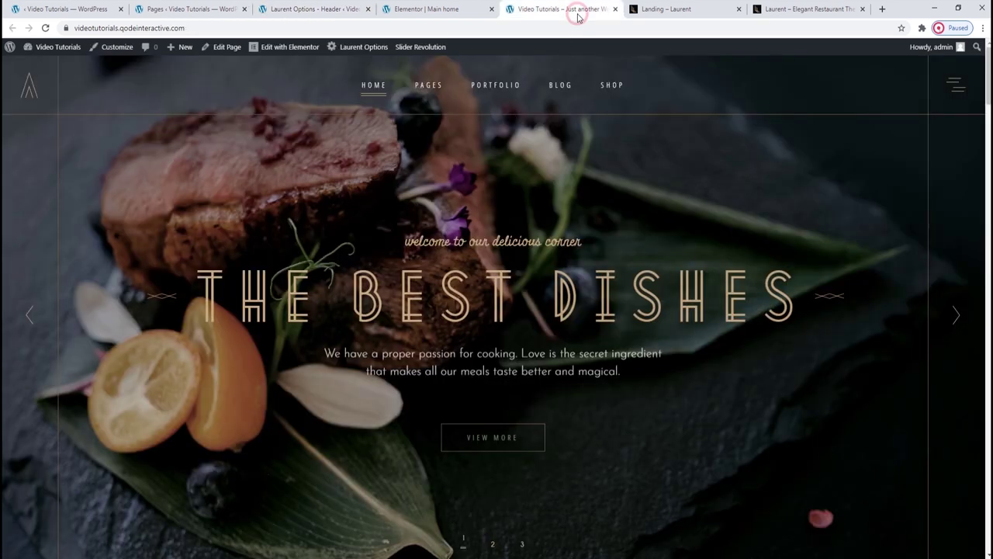
click(326, 7)
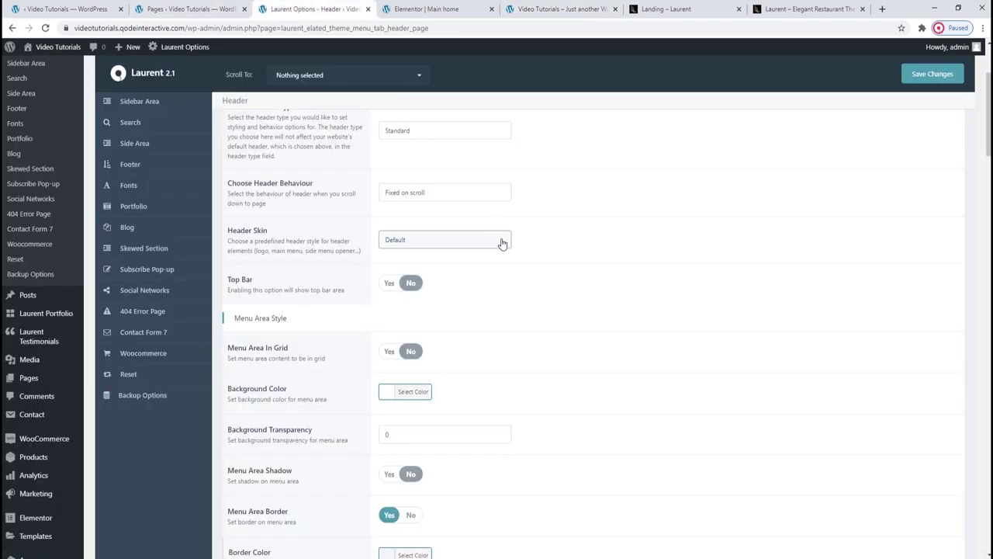
scroll(510, 266, down, 1)
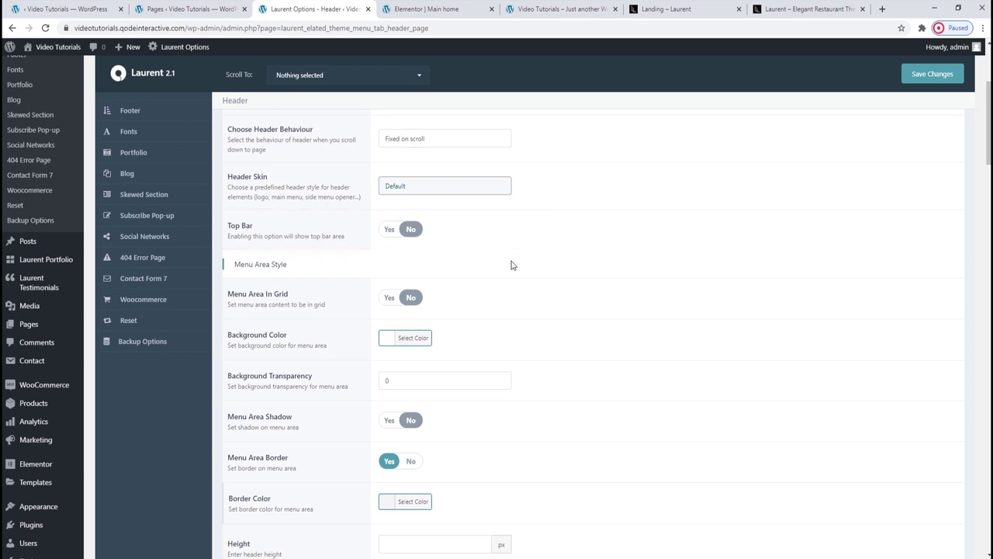
click(526, 9)
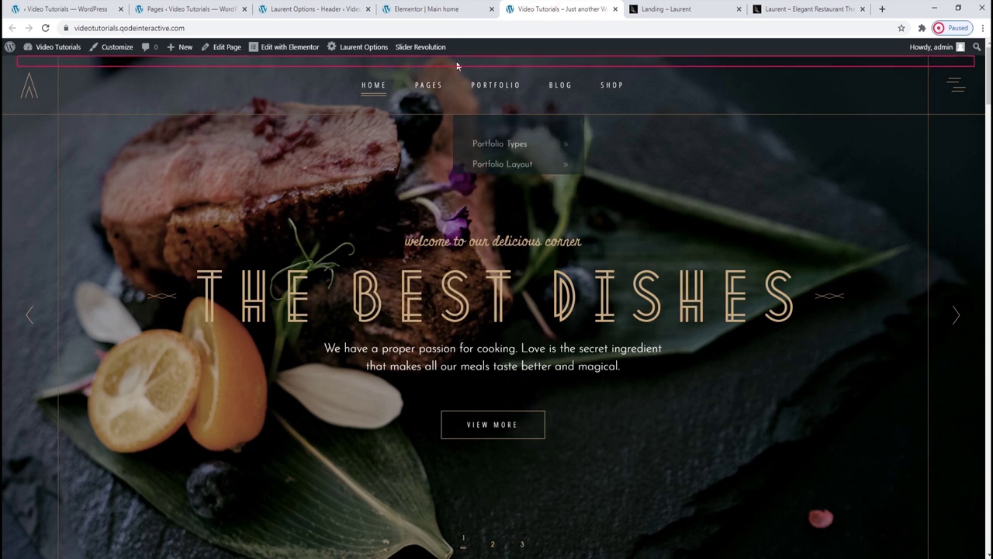
click(314, 8)
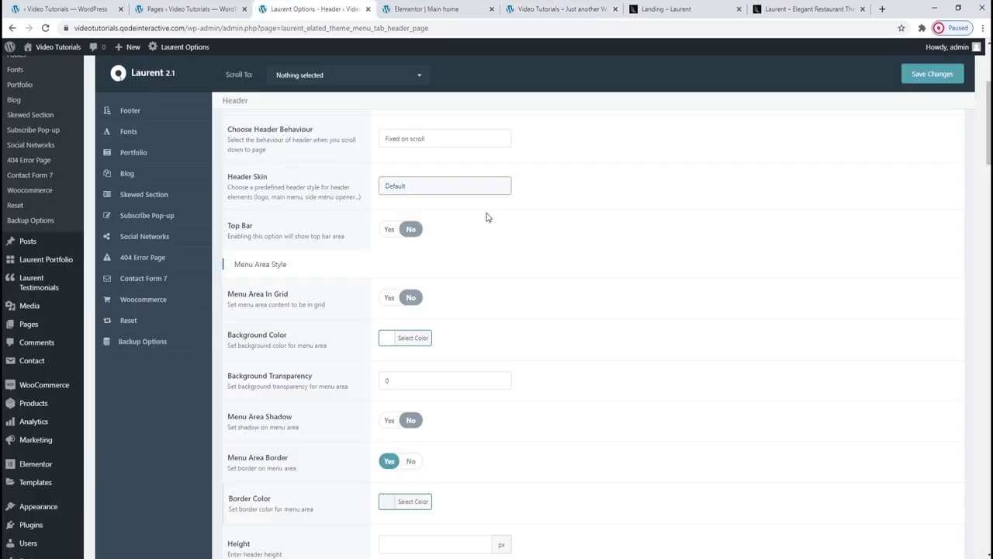
scroll(487, 218, down, 1)
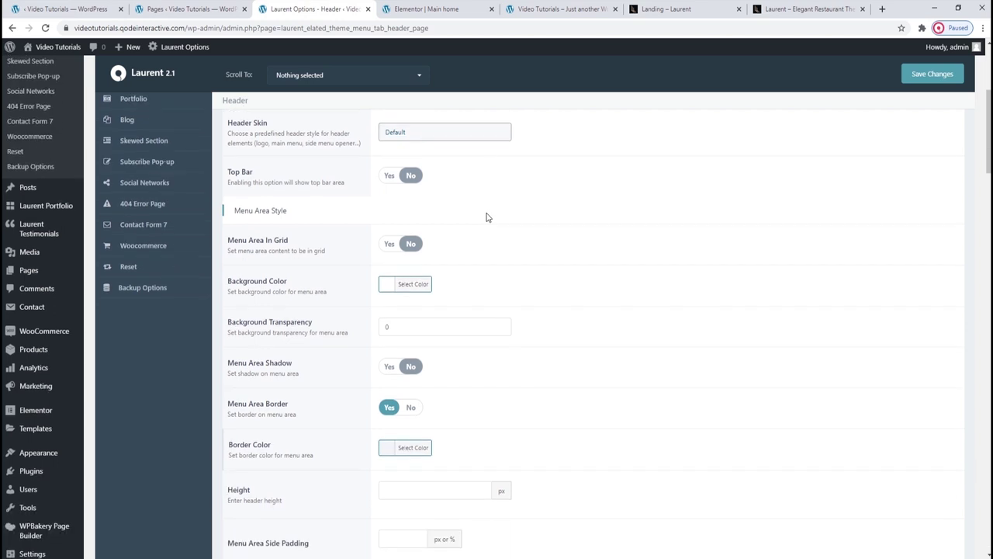
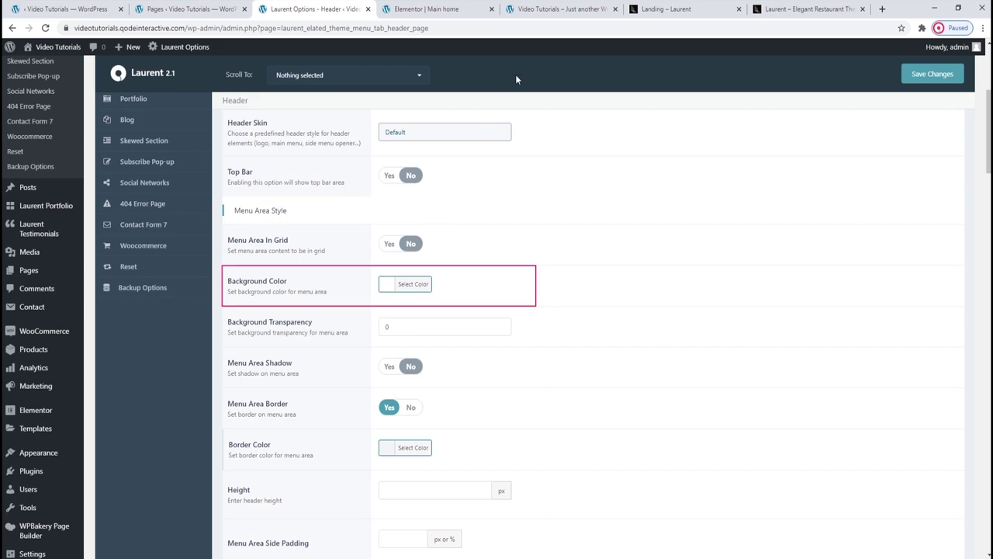
click(534, 15)
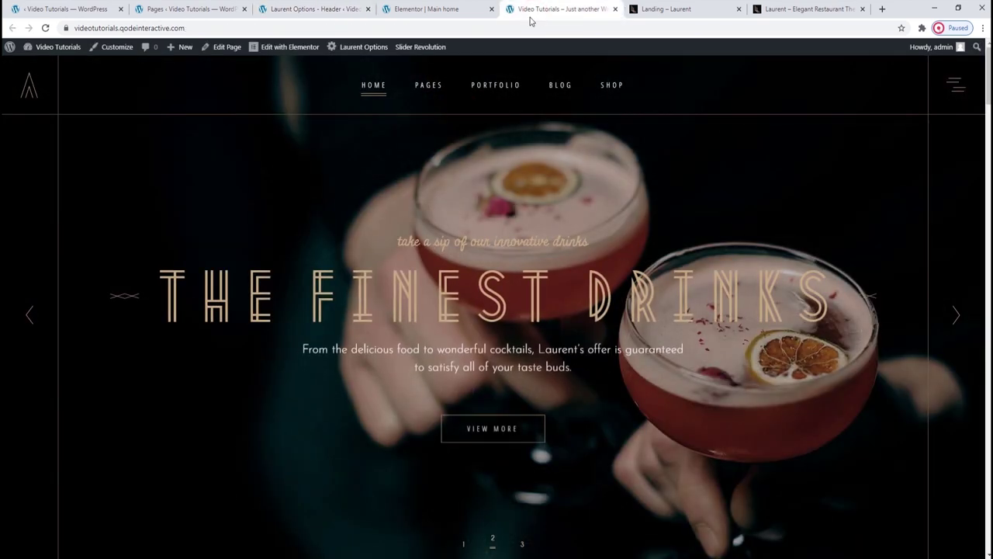
click(314, 8)
scroll(432, 247, down, 2)
click(422, 242)
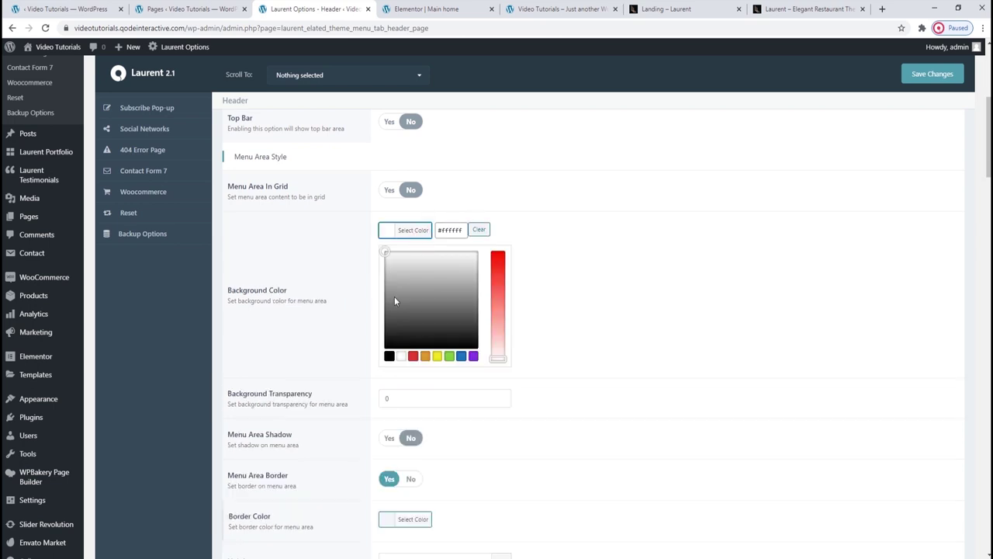
click(407, 239)
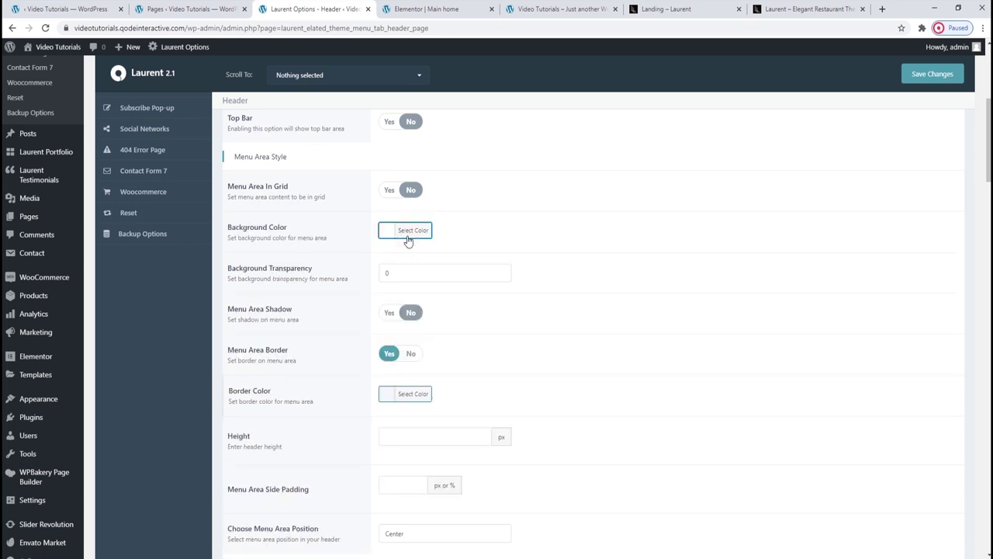
click(404, 269)
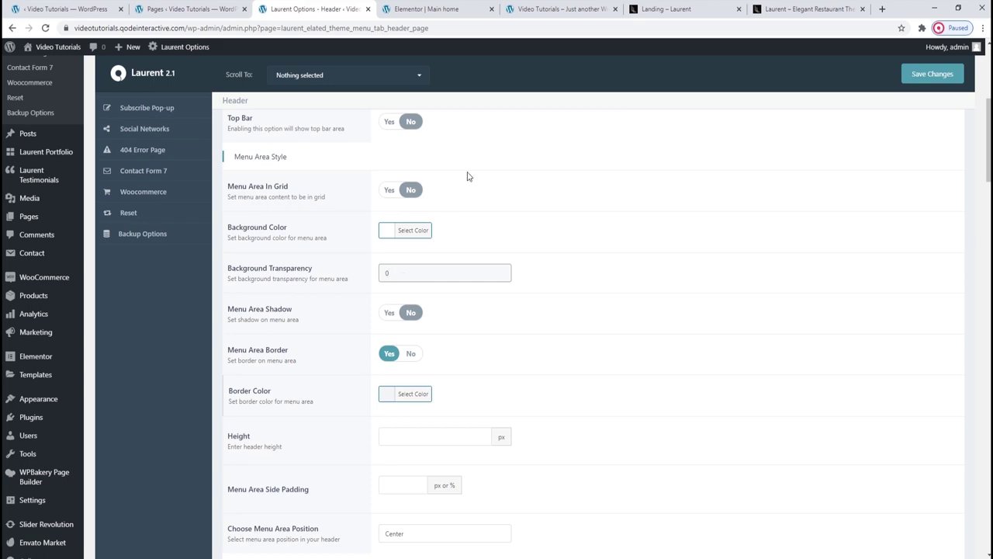
click(558, 8)
scroll(458, 155, down, 2)
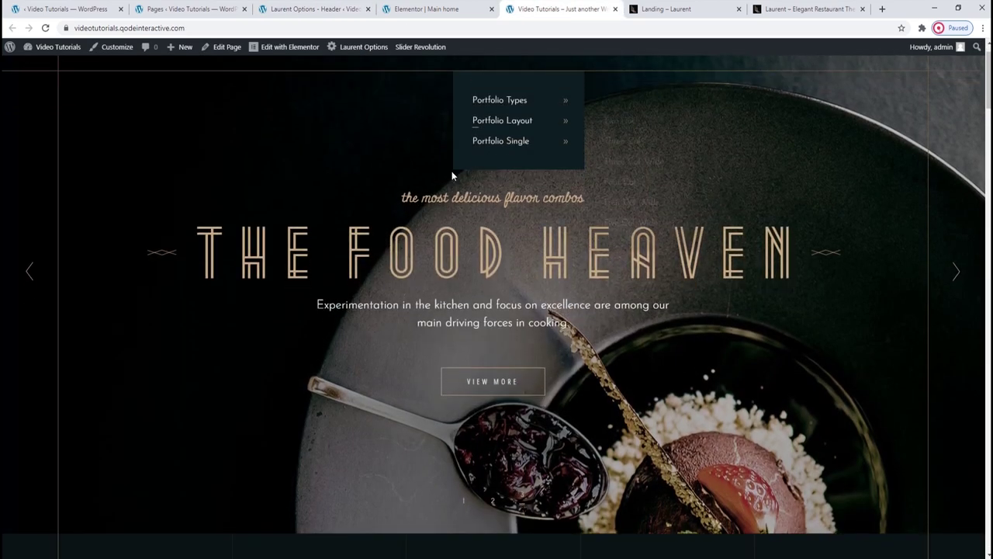
scroll(443, 155, up, 2)
click(337, 6)
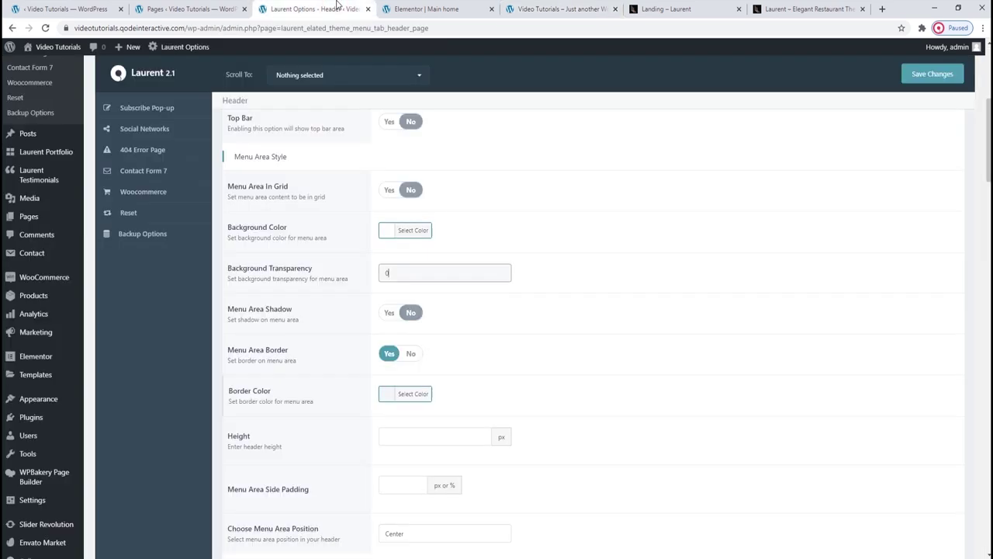
click(497, 310)
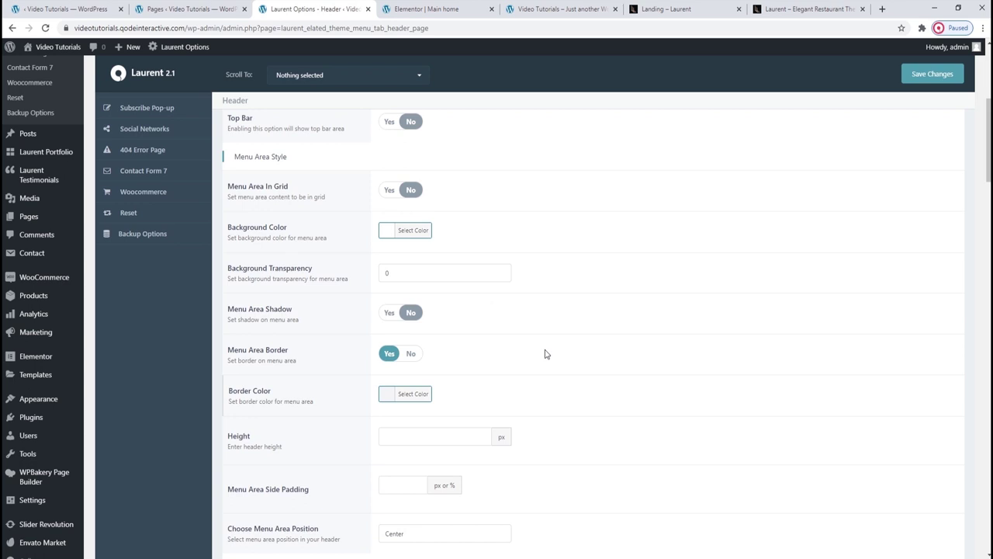
scroll(546, 353, down, 1)
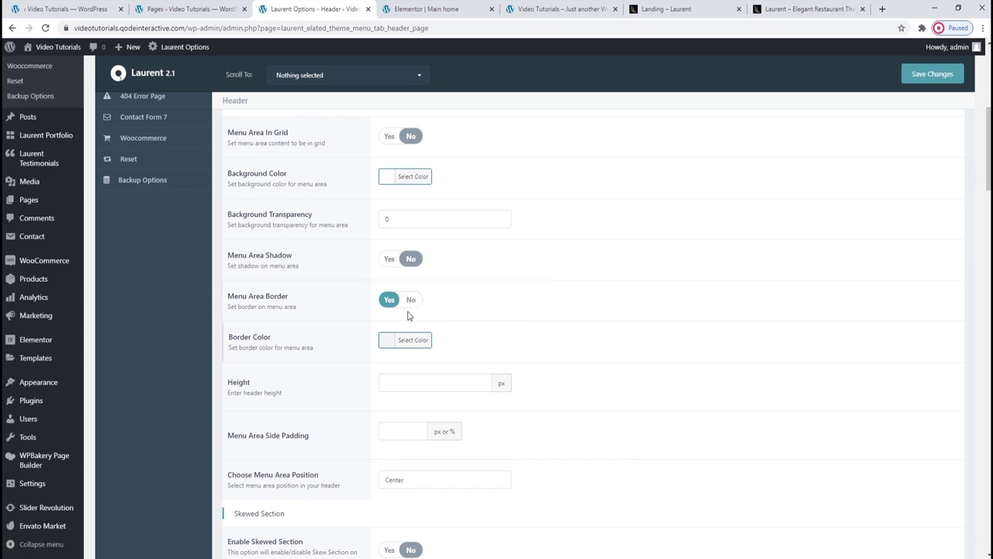
click(564, 16)
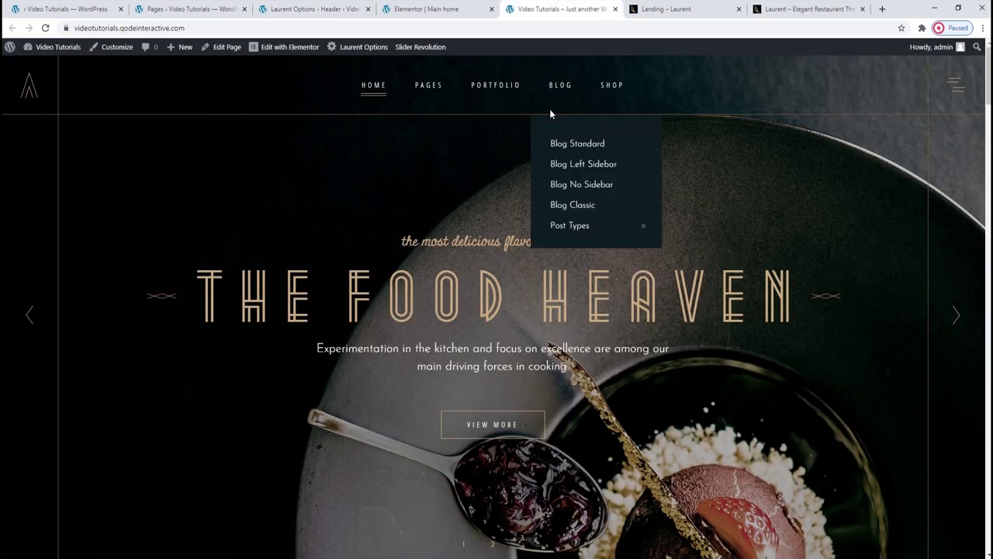
mouse_move(467, 122)
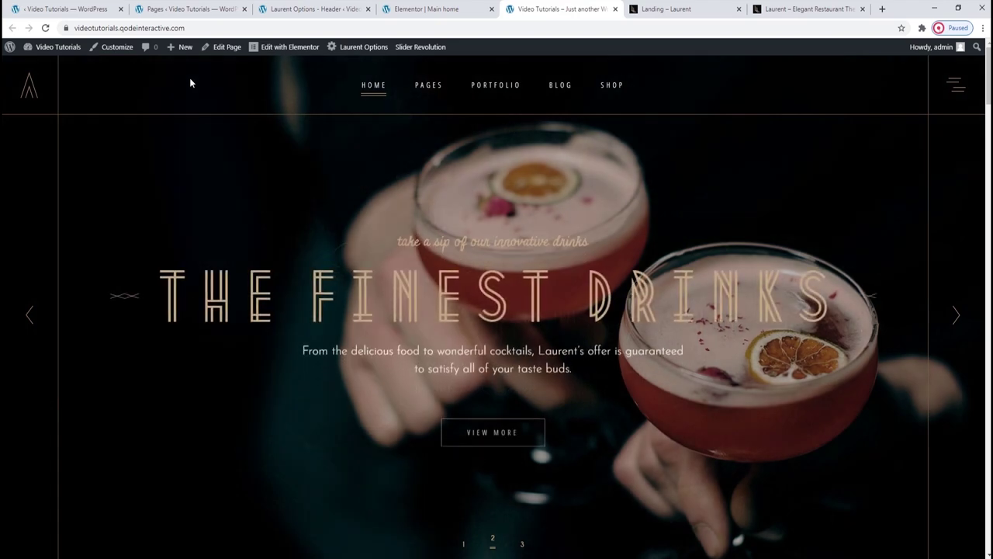
In the Header options, set the menu area Border Color to #D99797.
click(280, 8)
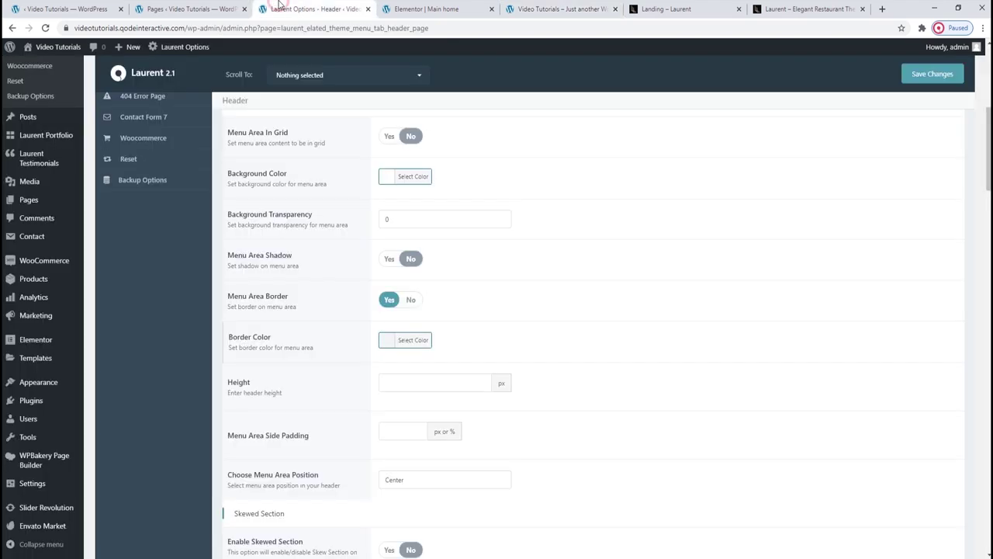
click(417, 339)
click(445, 339)
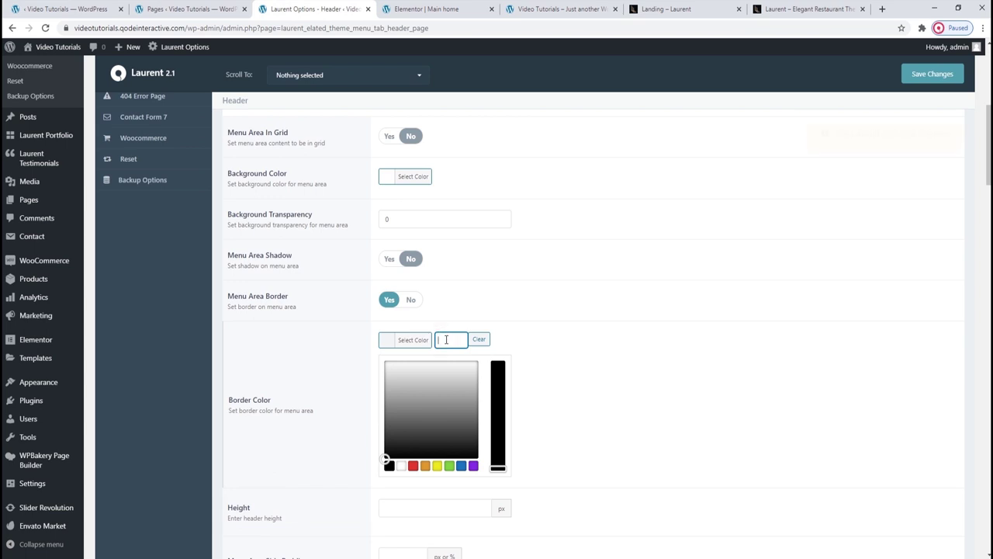
text(#)
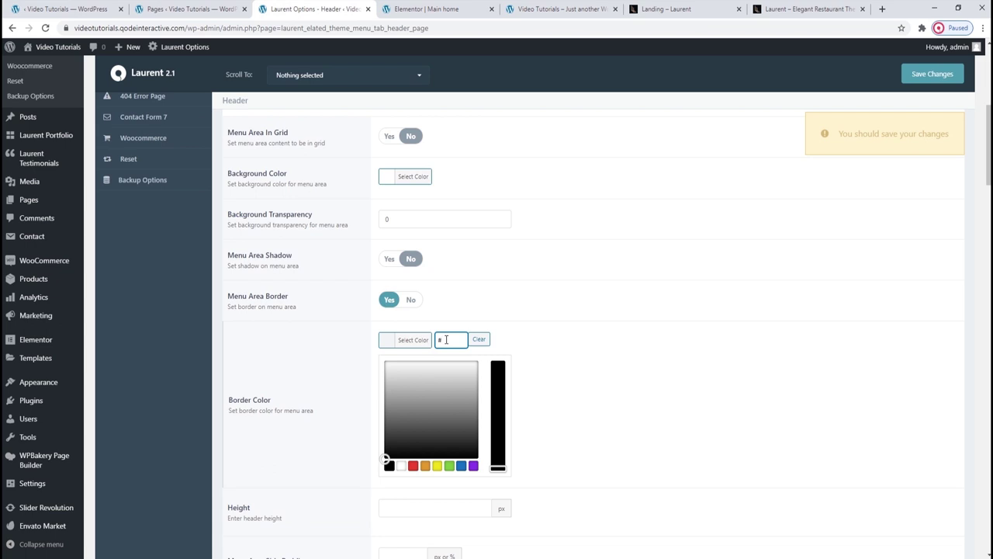
text(D99797)
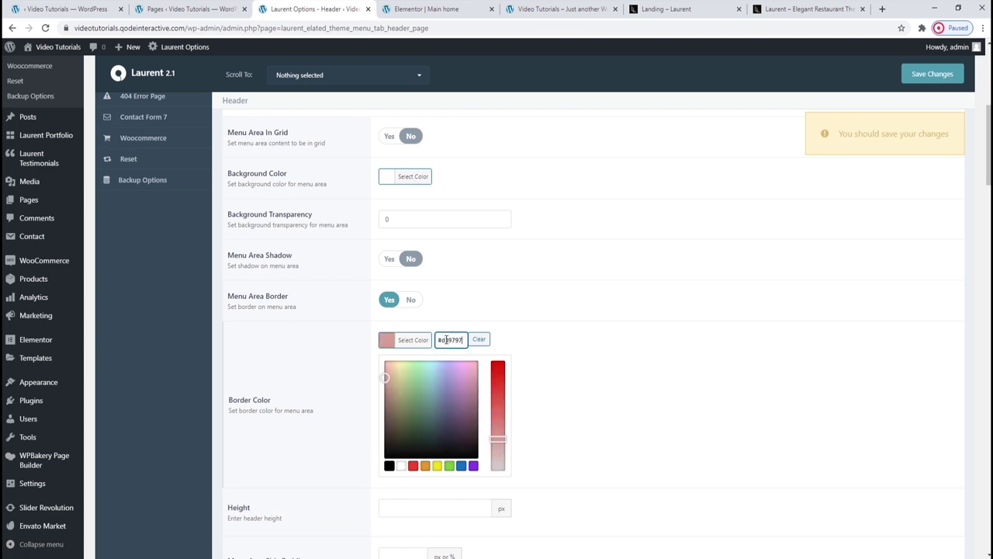
click(421, 339)
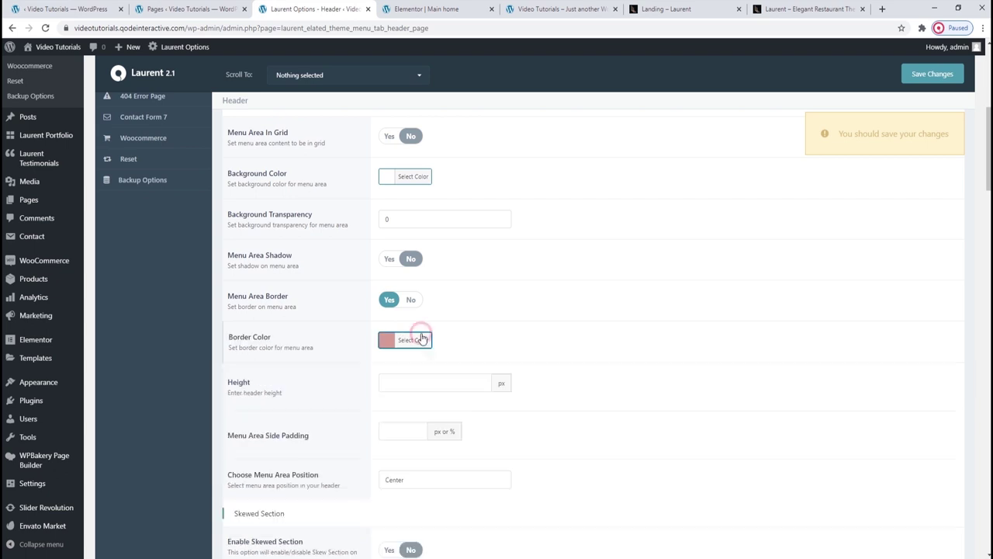
Save the theme options and reload the front-end homepage to see the pink border.
click(925, 73)
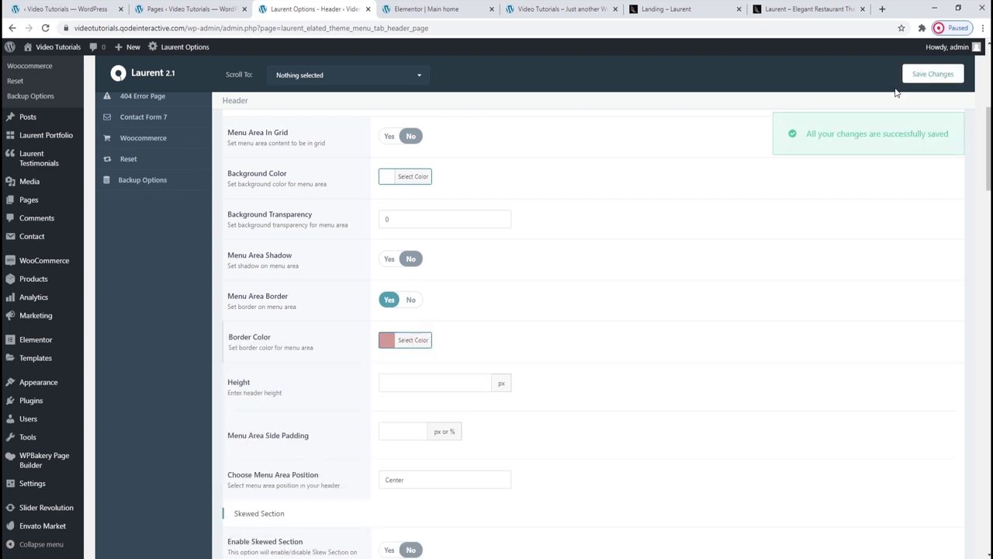
click(576, 8)
click(45, 27)
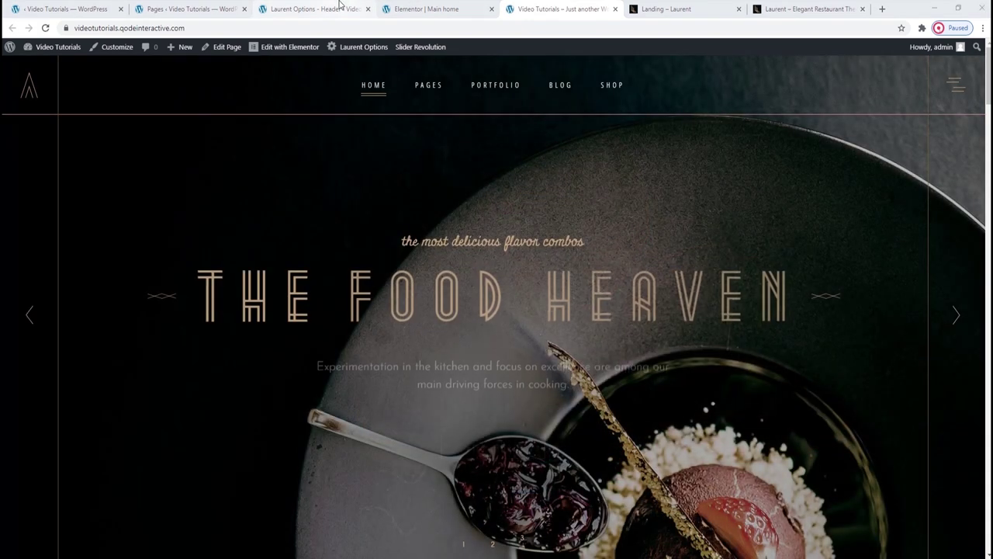
Compare the Height, Menu Area Side Padding and Menu Area Position settings with the live homepage.
click(339, 6)
scroll(471, 287, down, 3)
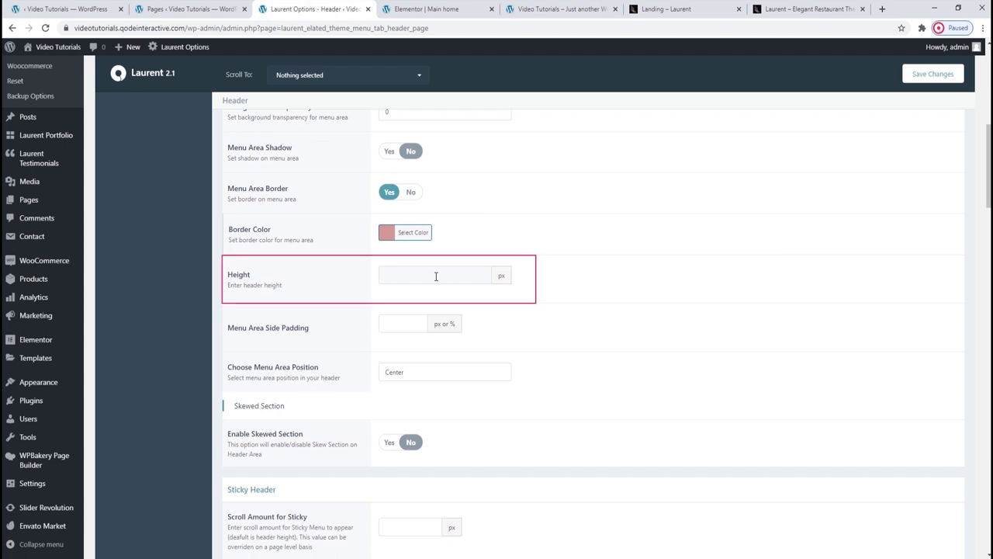
click(547, 10)
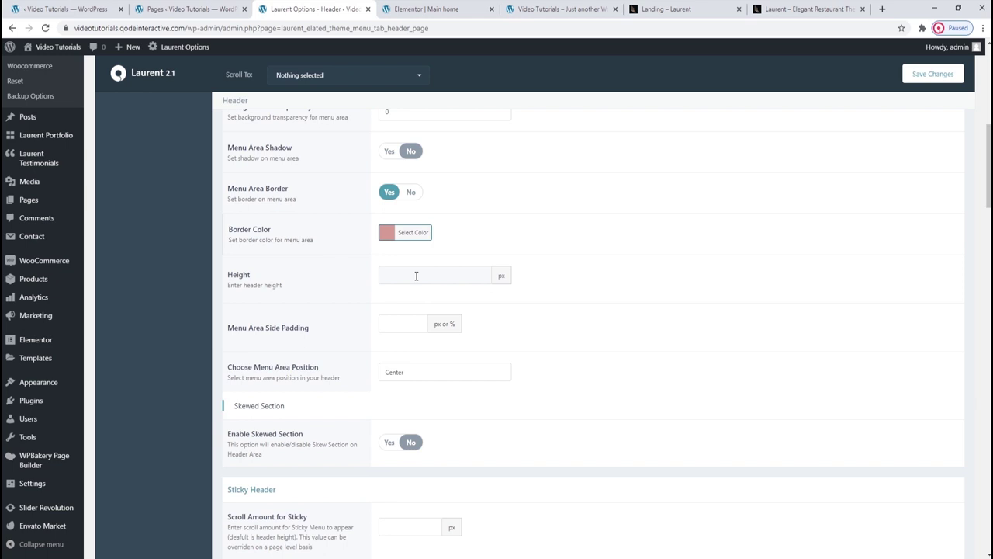
scroll(520, 307, down, 1)
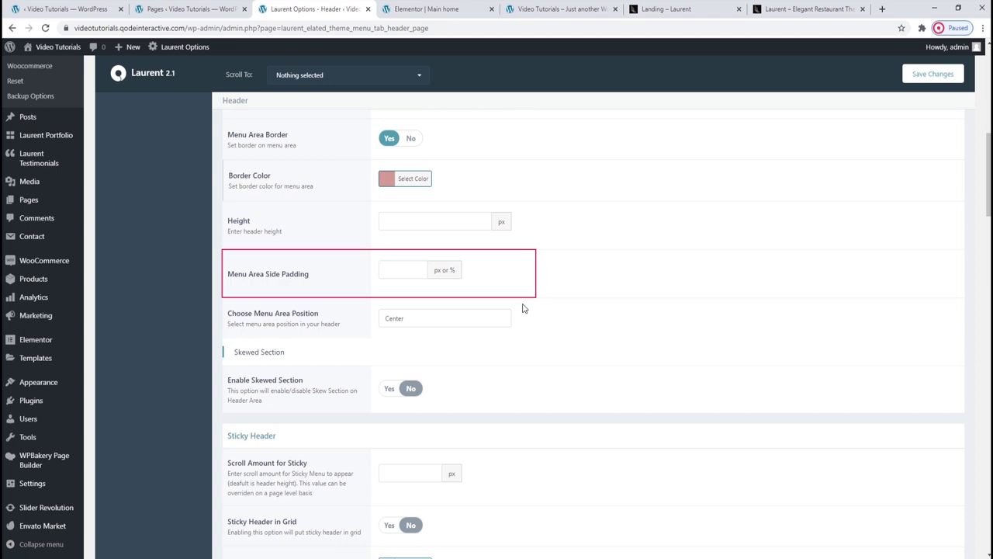
click(551, 6)
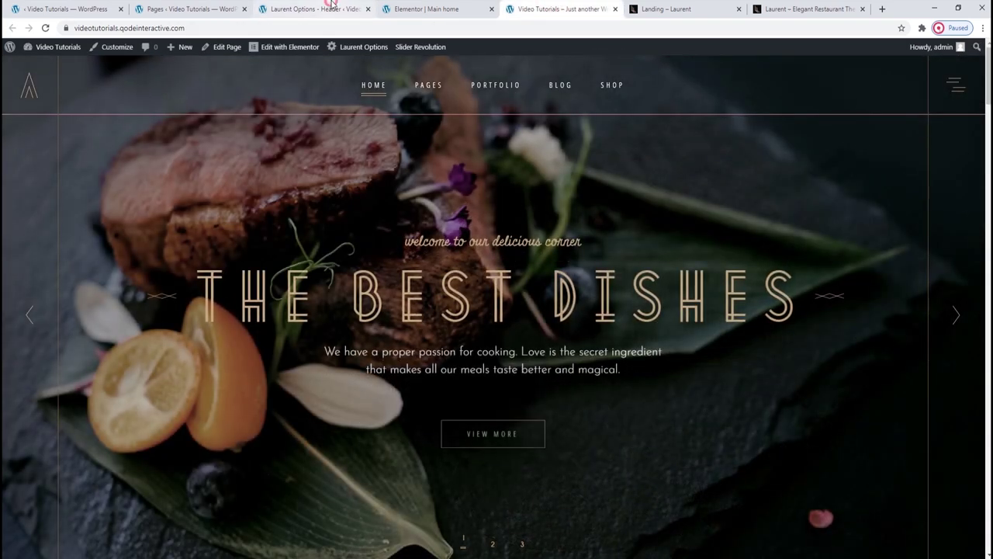
click(332, 6)
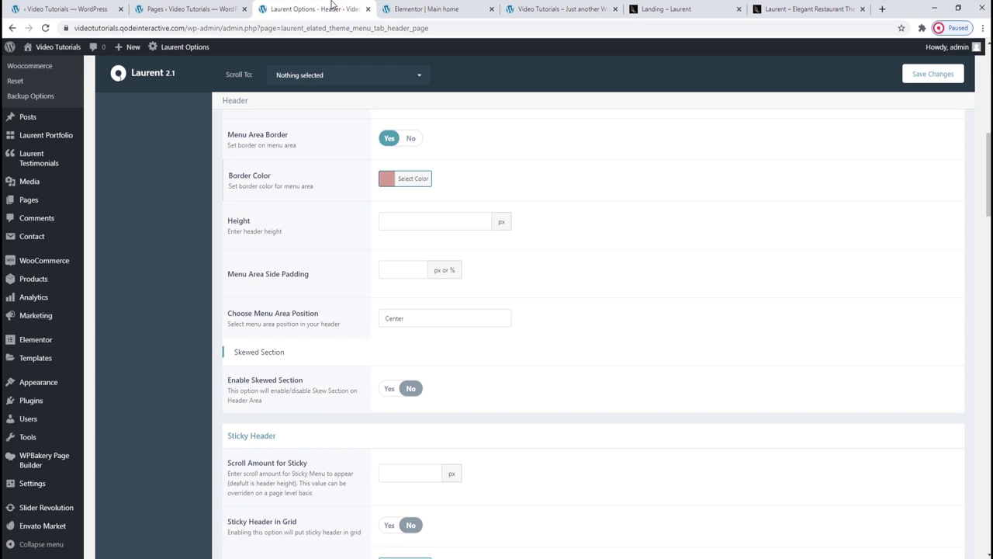
click(555, 8)
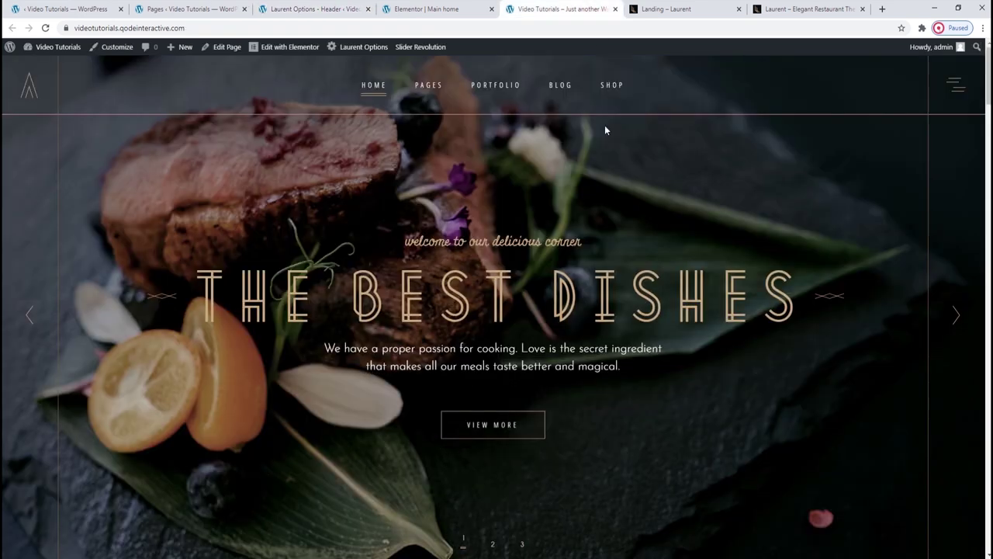
mouse_move(613, 98)
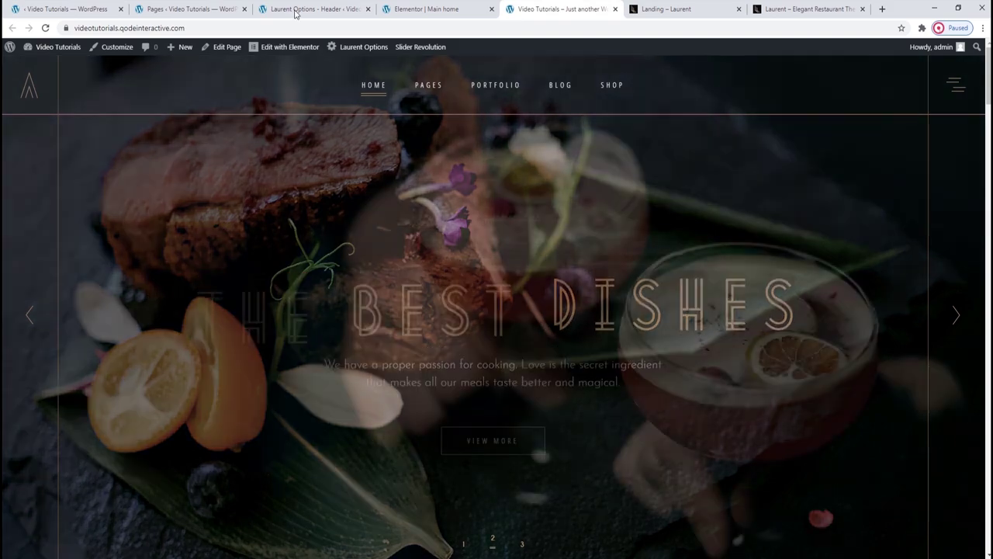
click(326, 8)
scroll(531, 292, down, 1)
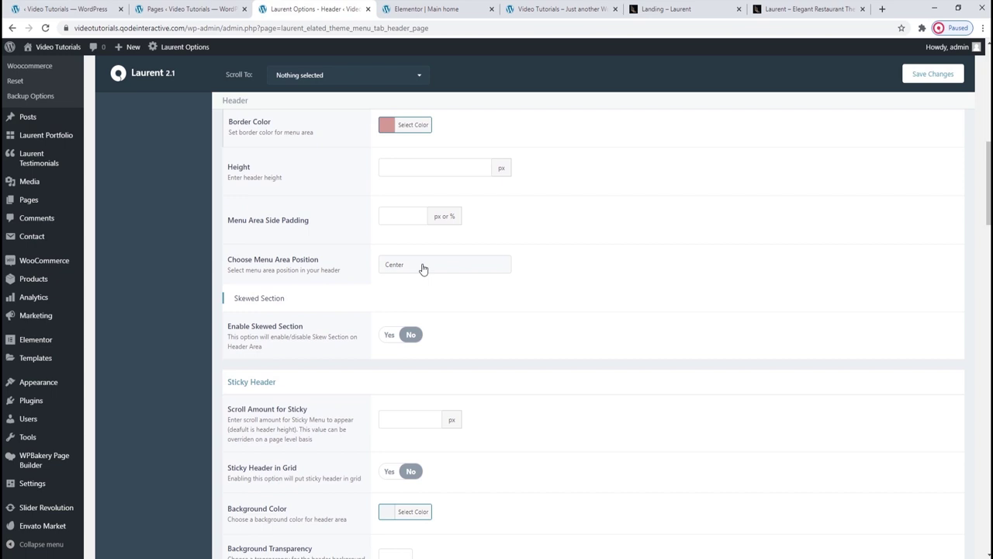
Scroll past the Sticky Header scroll amount and Fixed Header settings down to the Main Menu options.
scroll(423, 268, down, 1)
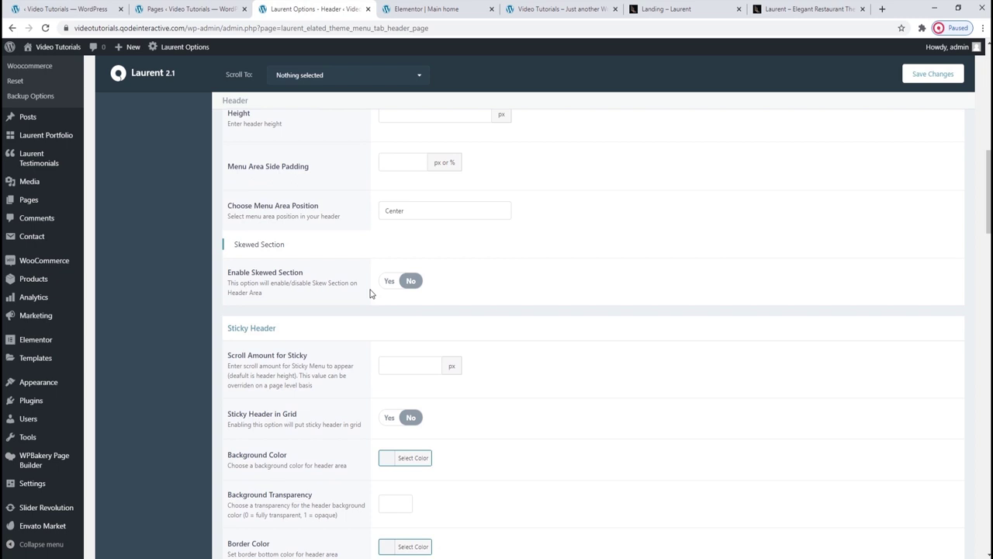
scroll(371, 293, down, 2)
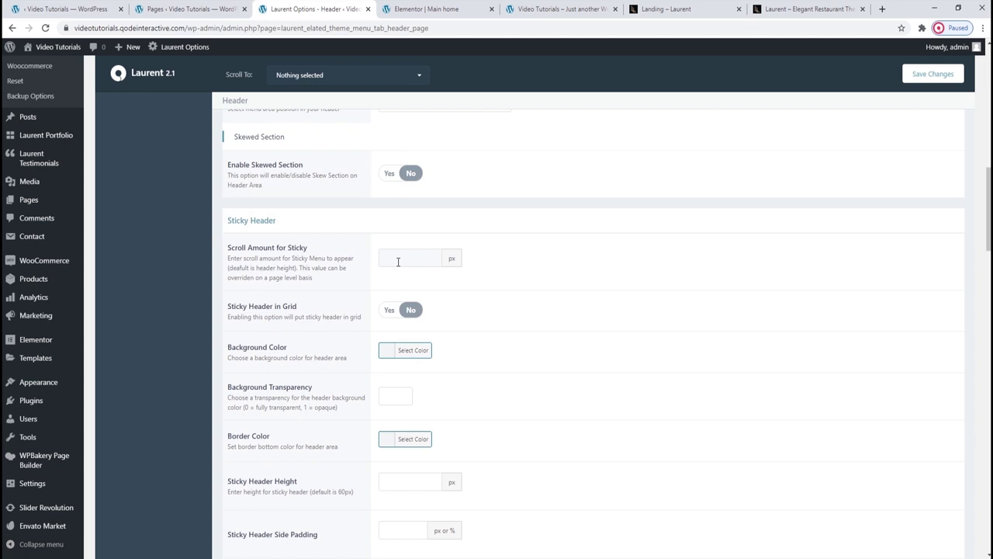
click(398, 262)
click(512, 271)
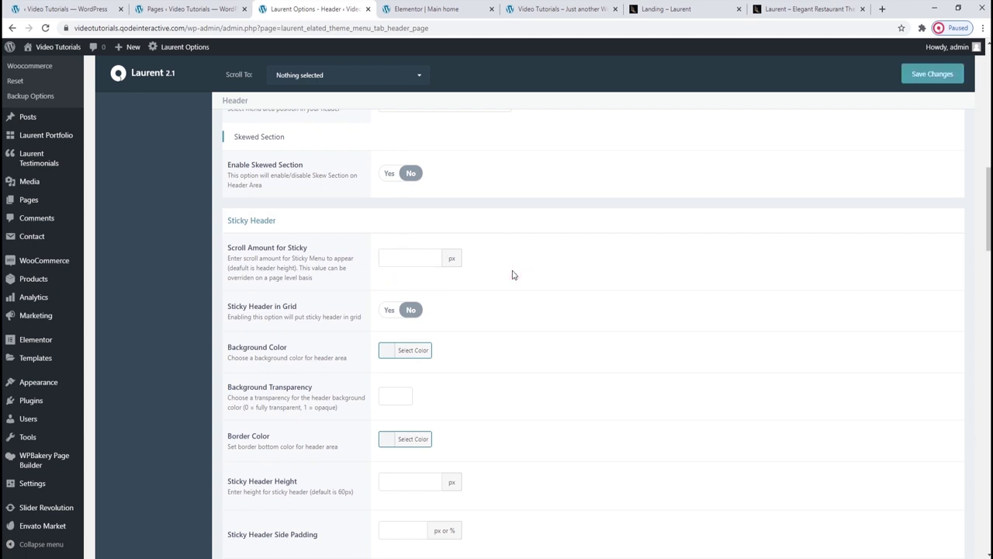
scroll(512, 275, down, 2)
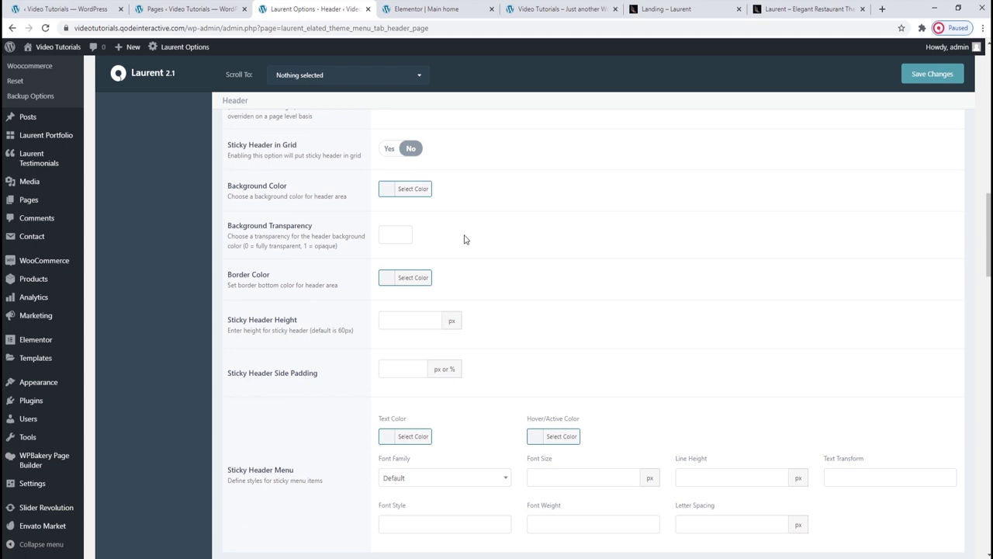
scroll(464, 239, down, 1)
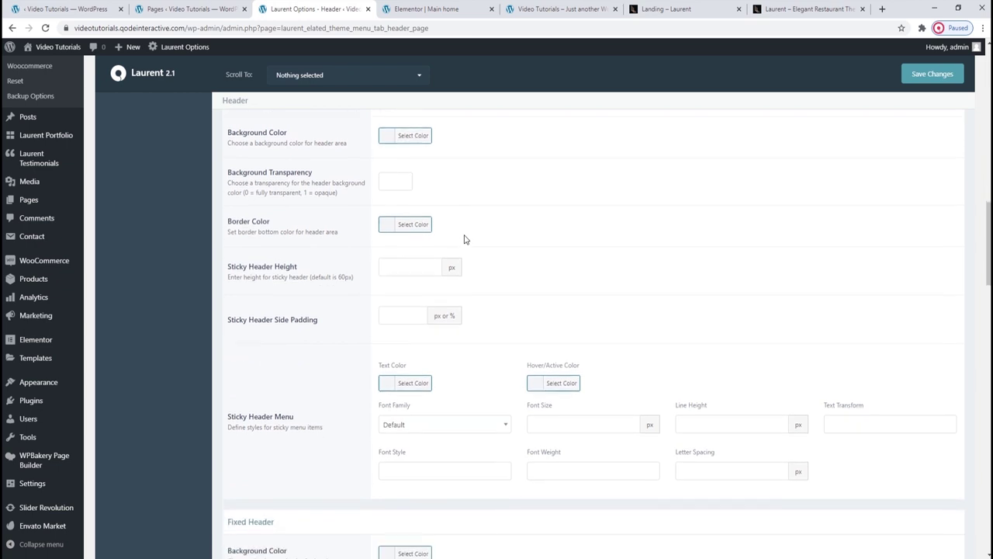
scroll(464, 239, down, 1)
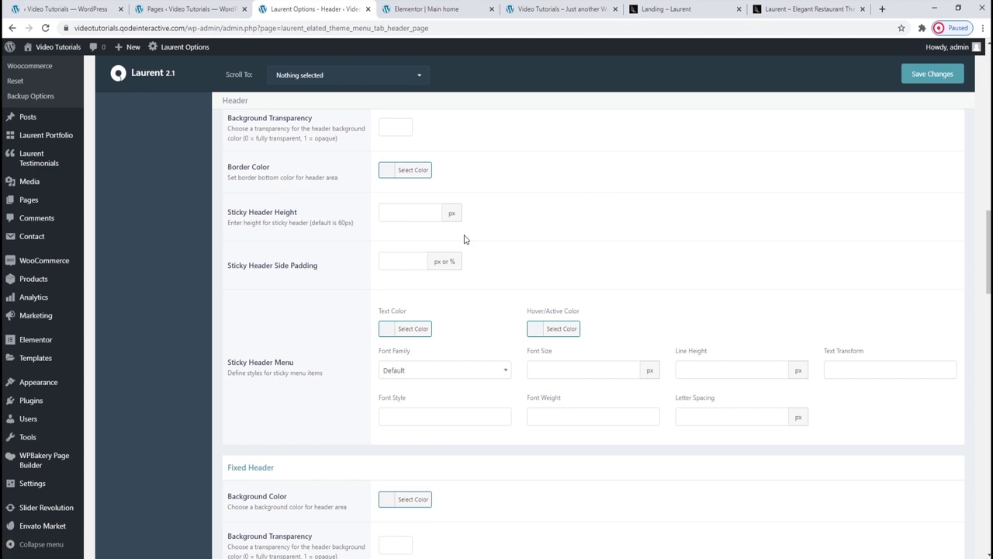
scroll(464, 239, down, 4)
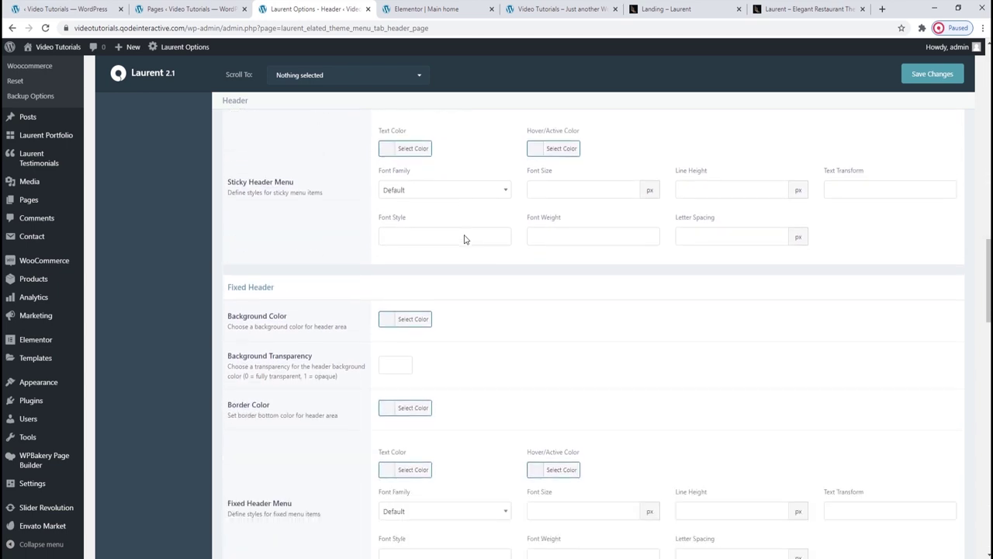
scroll(464, 239, down, 1)
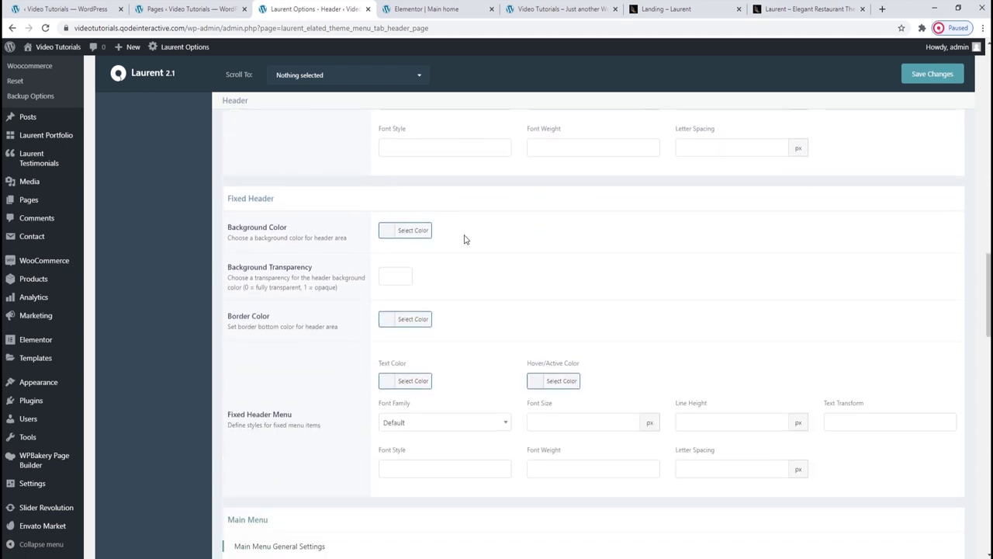
scroll(464, 239, down, 5)
scroll(464, 239, down, 2)
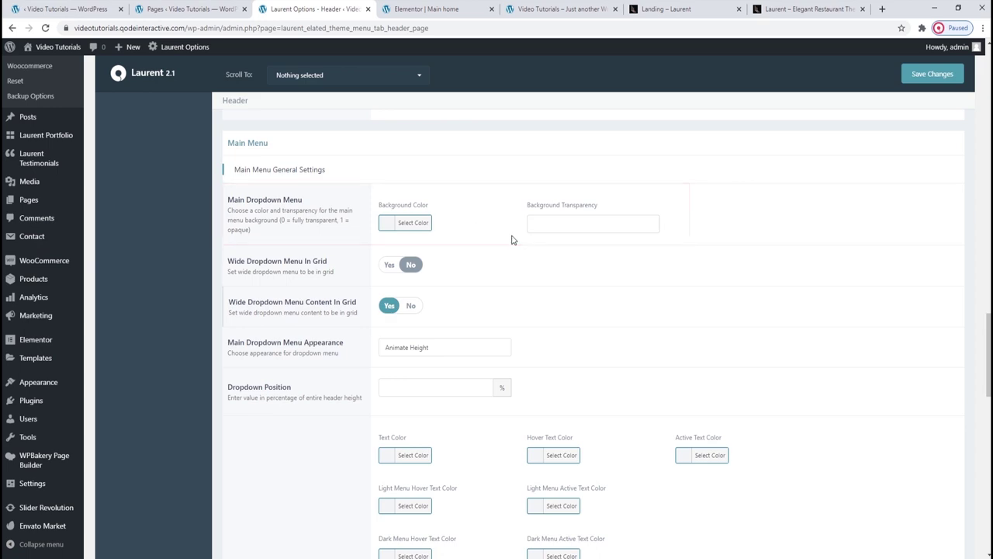
scroll(509, 237, down, 5)
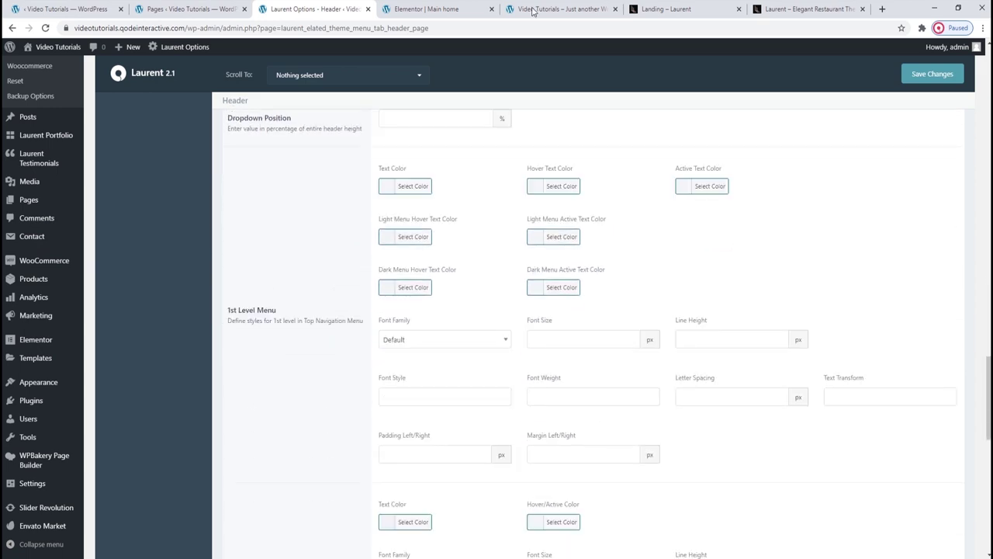
Compare the 2nd level menu styling options with the live site's dropdown menus.
click(557, 8)
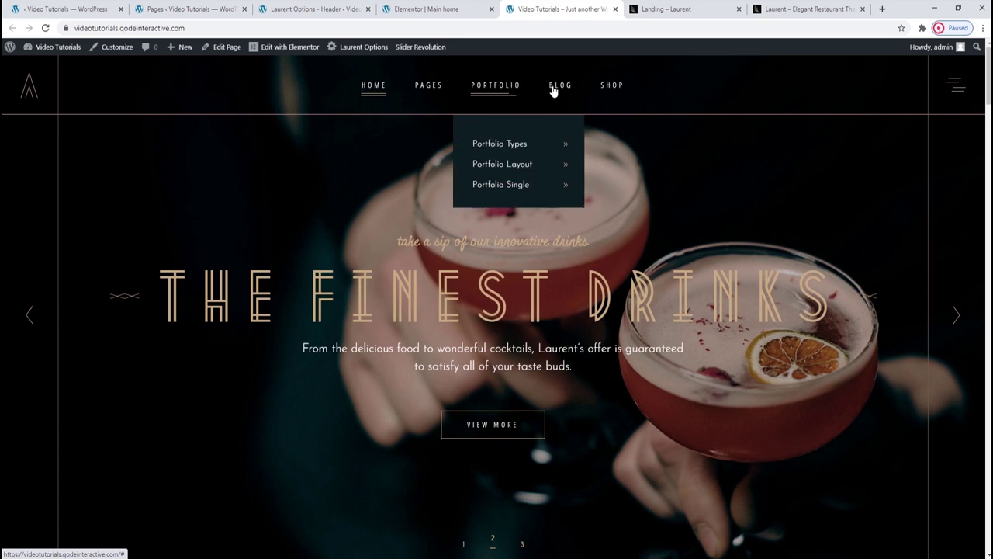
click(315, 9)
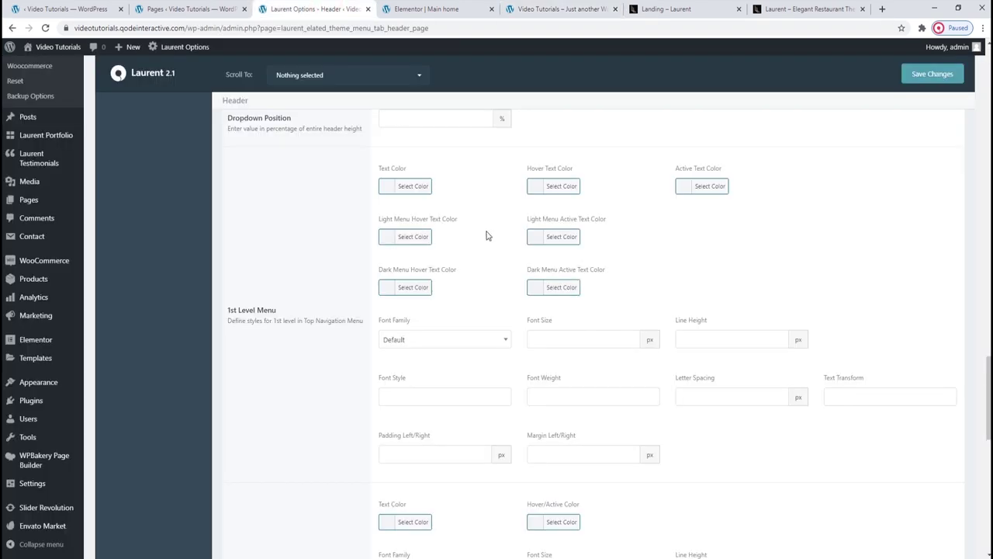
scroll(487, 236, down, 4)
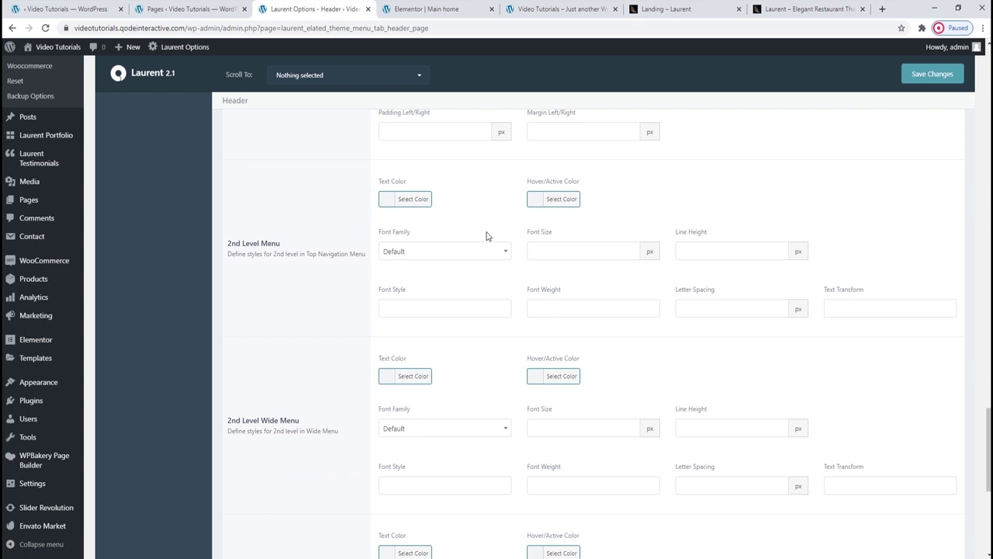
click(554, 9)
mouse_move(381, 87)
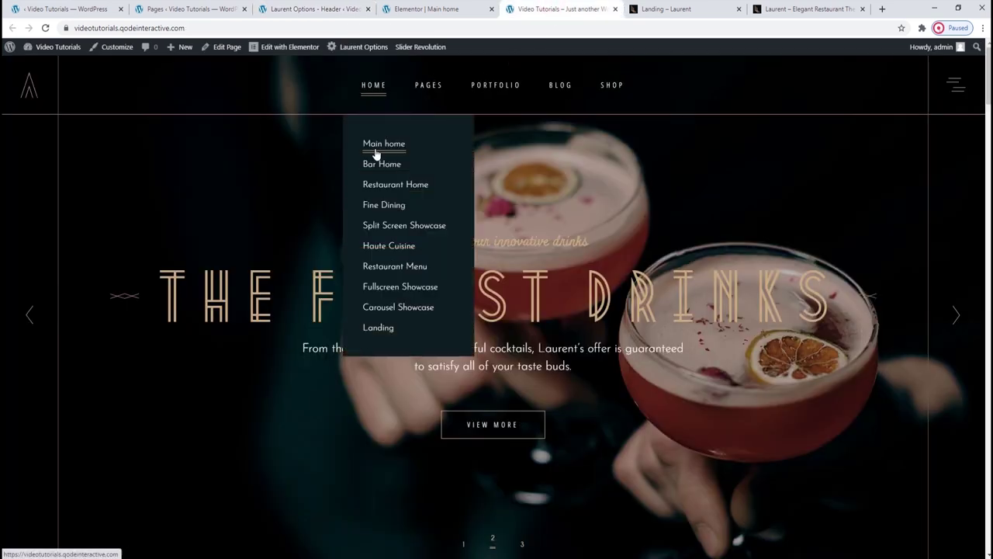
click(306, 8)
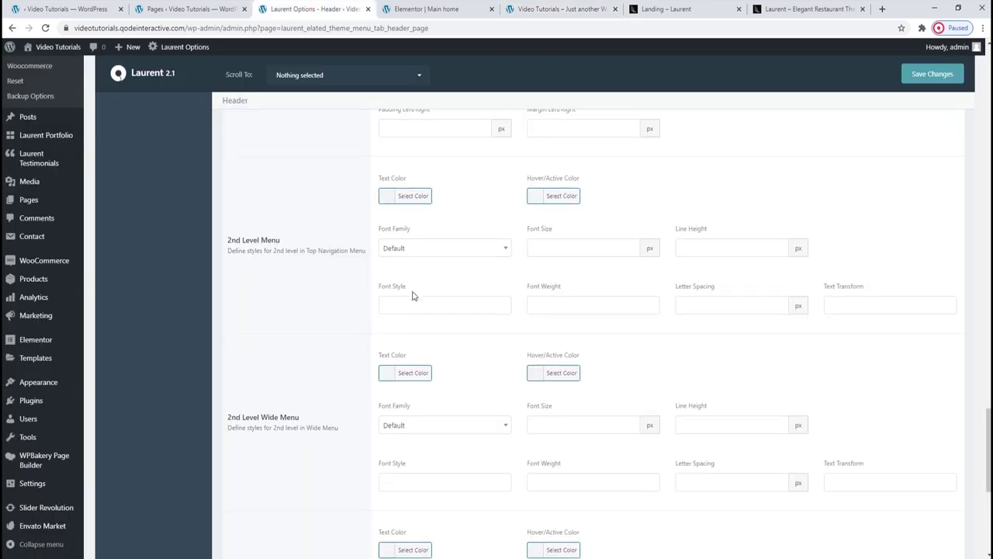
scroll(413, 295, down, 2)
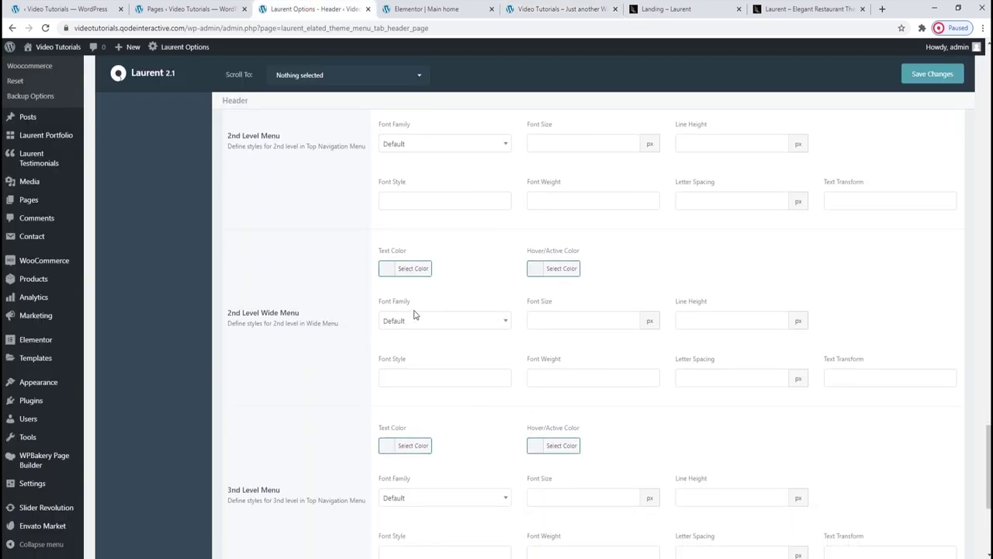
scroll(415, 314, down, 3)
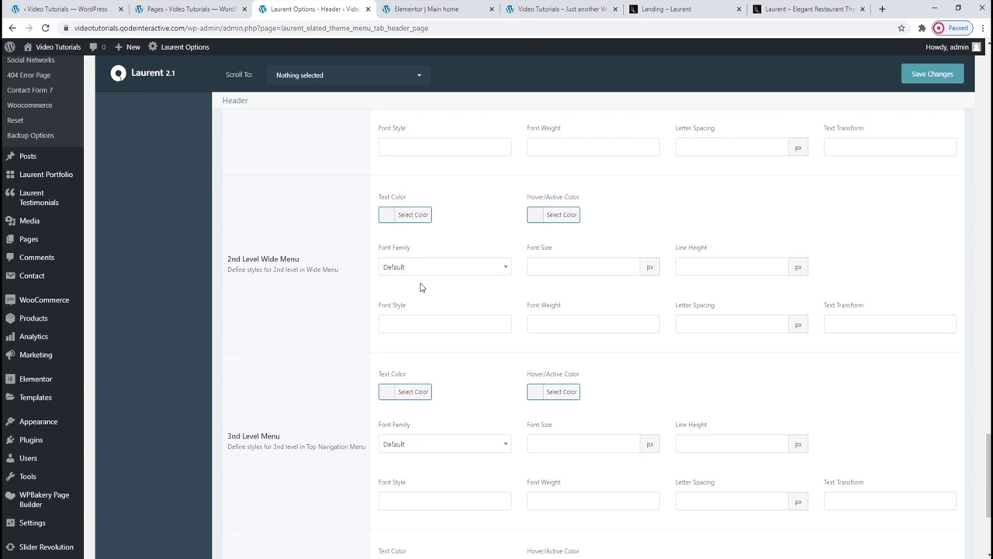
scroll(423, 297, down, 2)
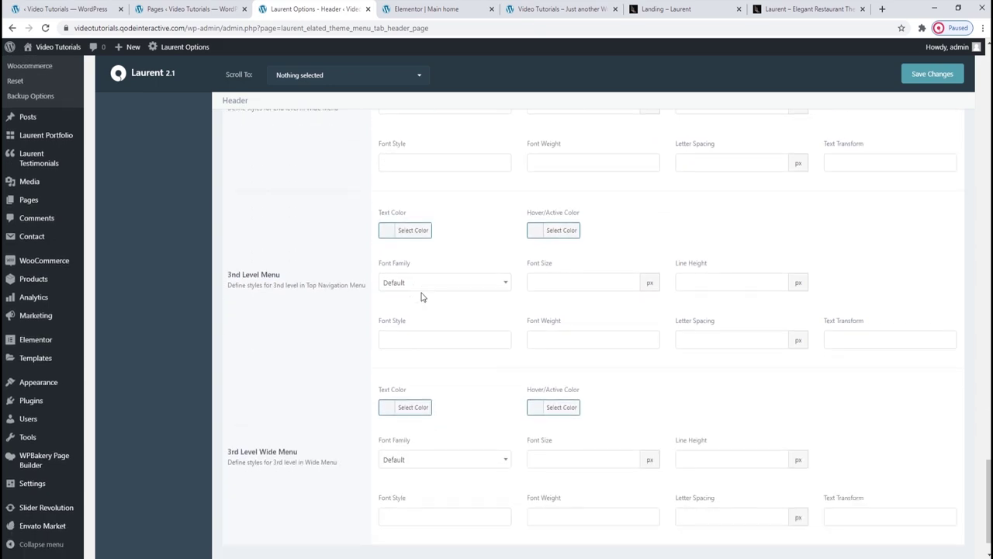
Check the live dropdowns against the 3rd Level Wide Menu options, then scroll back up to Header Type.
click(536, 11)
mouse_move(557, 102)
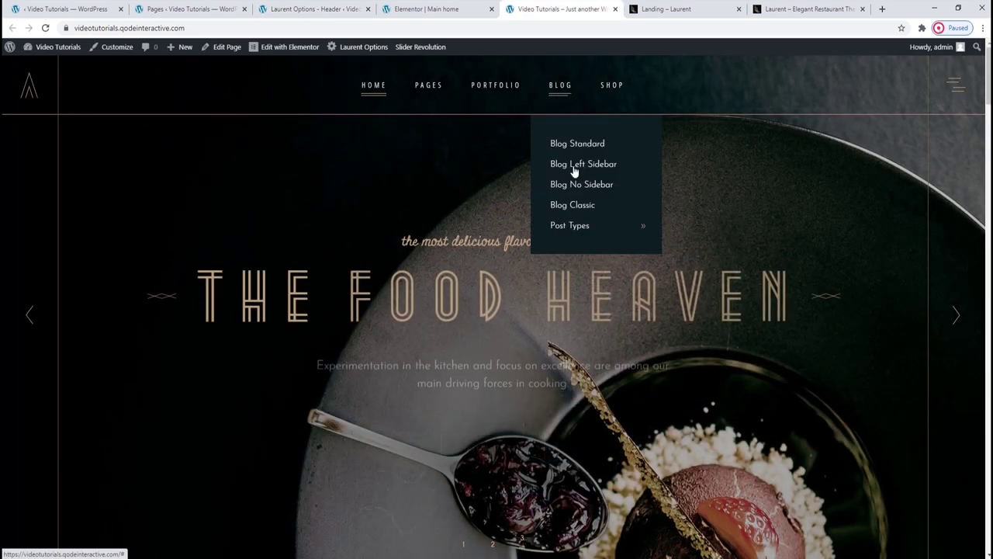
mouse_move(621, 225)
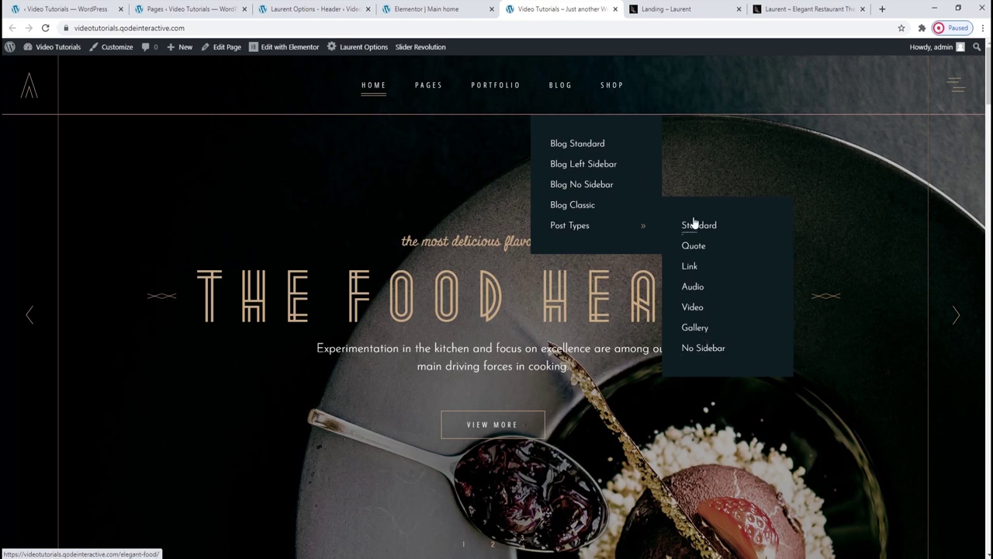
key(ctrl+shift+Tab)
key(ctrl+shift+Tab)
scroll(482, 297, down, 1)
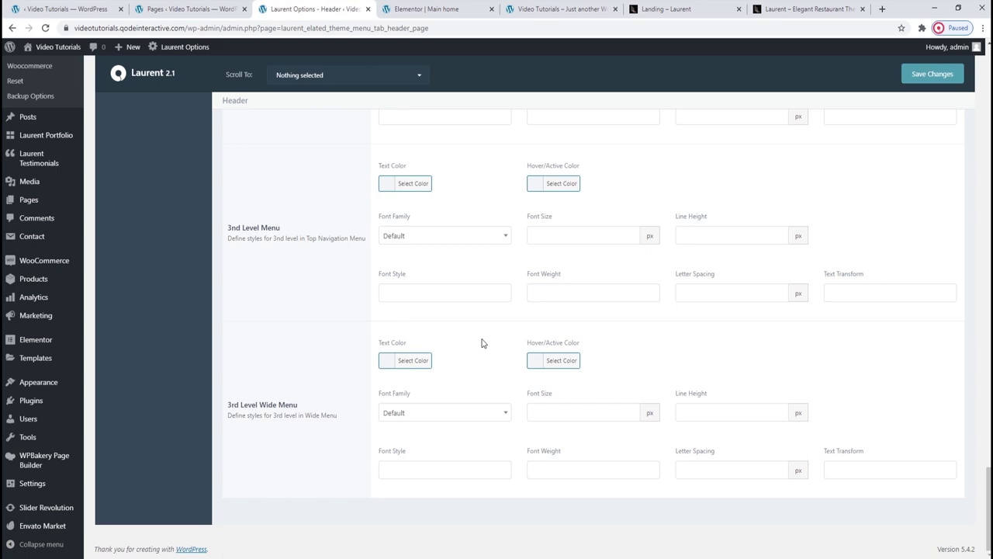
scroll(481, 342, up, 20)
scroll(481, 342, up, 15)
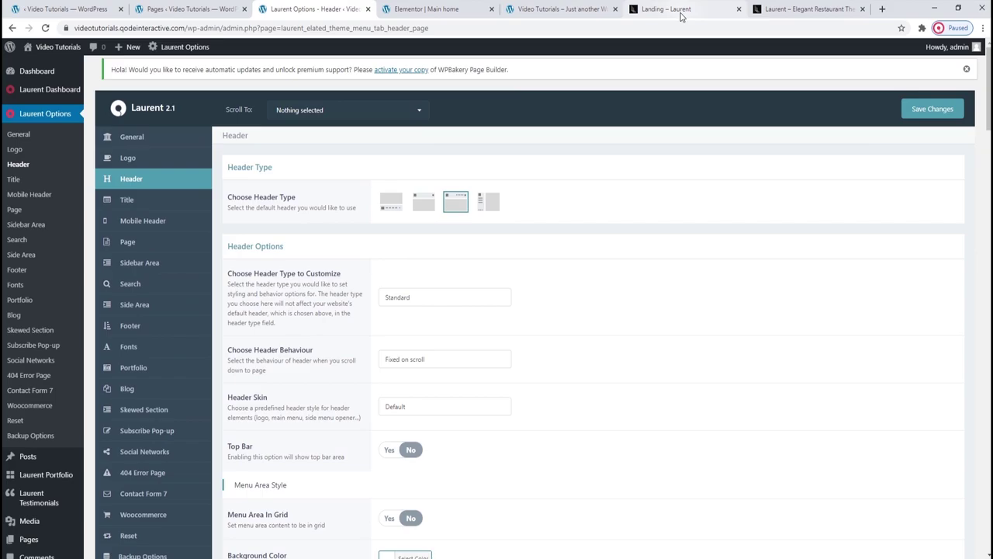
Open the Fine Dining demo in a new tab from the Laurent demo landing page.
click(681, 17)
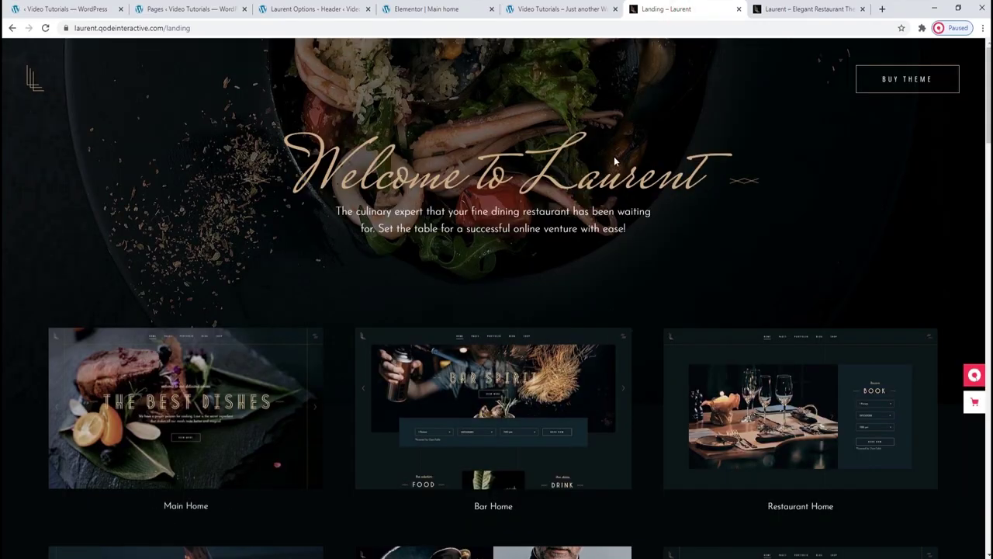
scroll(614, 160, down, 1)
scroll(613, 161, down, 2)
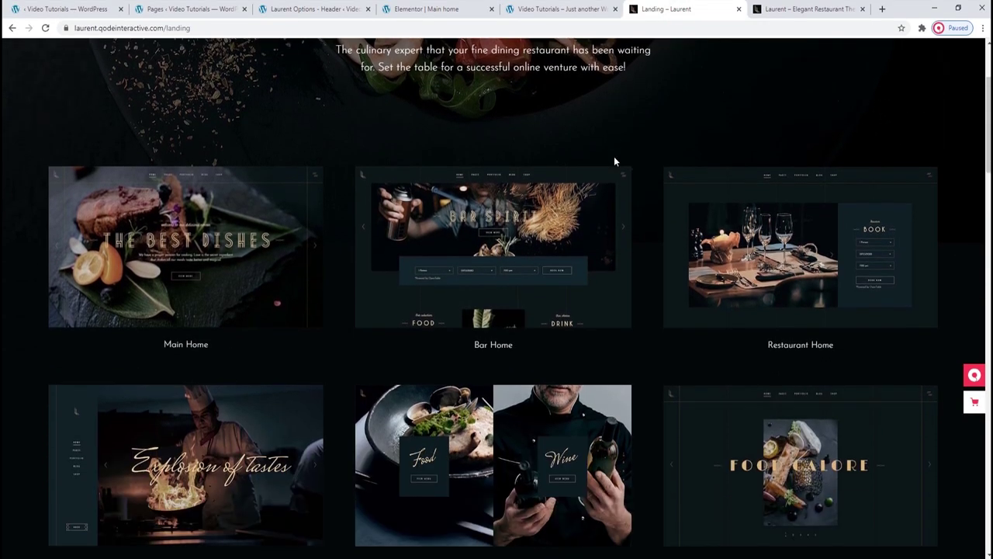
scroll(614, 161, down, 3)
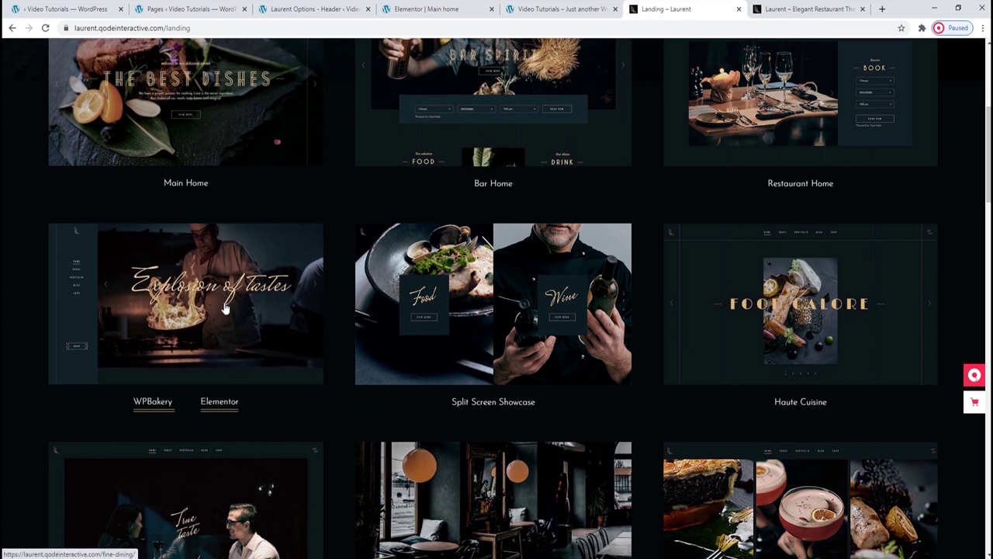
middle_click(224, 294)
click(698, 8)
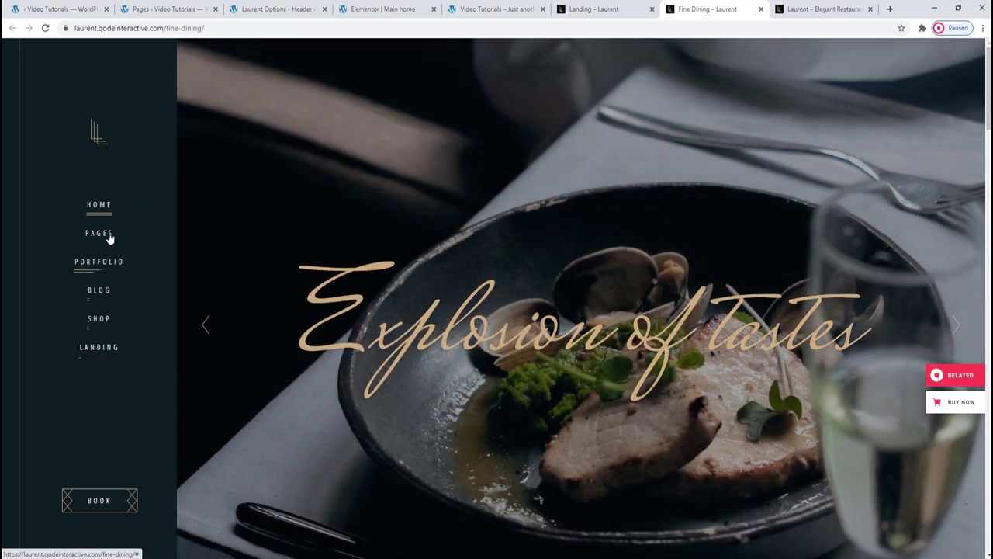
Preview the Fine Dining demo's side menu, then go back to the Header options.
mouse_move(112, 232)
mouse_move(110, 265)
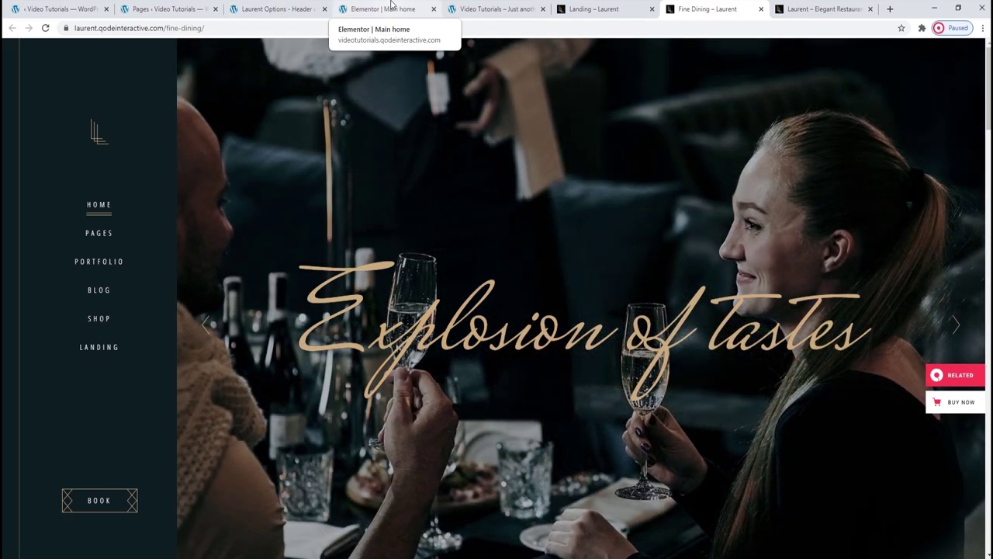
click(388, 9)
click(307, 11)
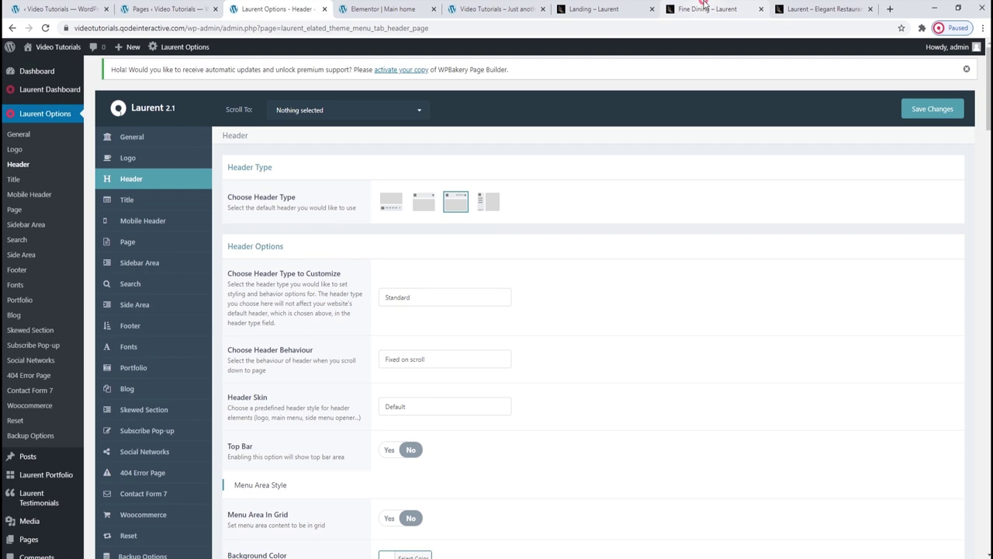
Open the Split Screen Showcase demo from the landing page.
click(702, 9)
click(598, 8)
scroll(590, 232, down, 1)
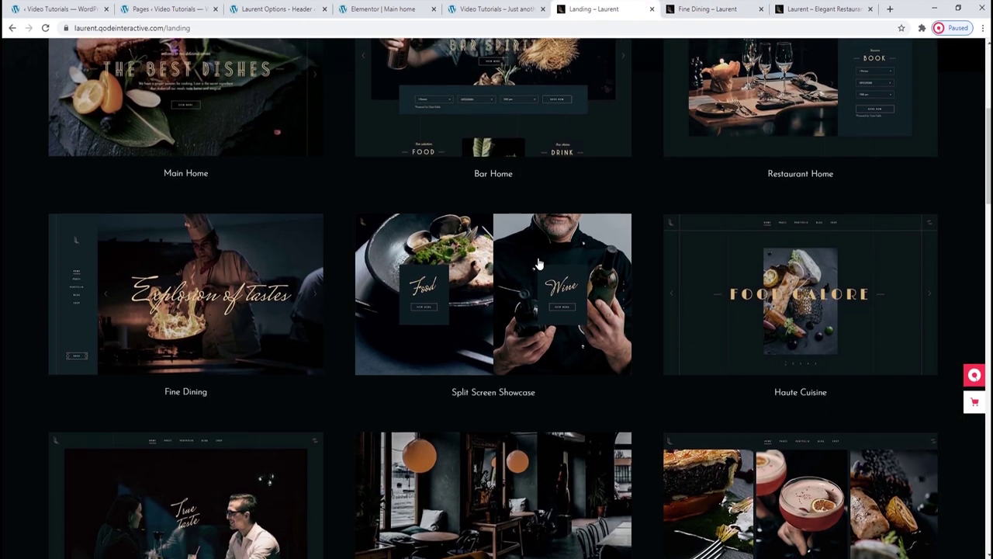
click(512, 278)
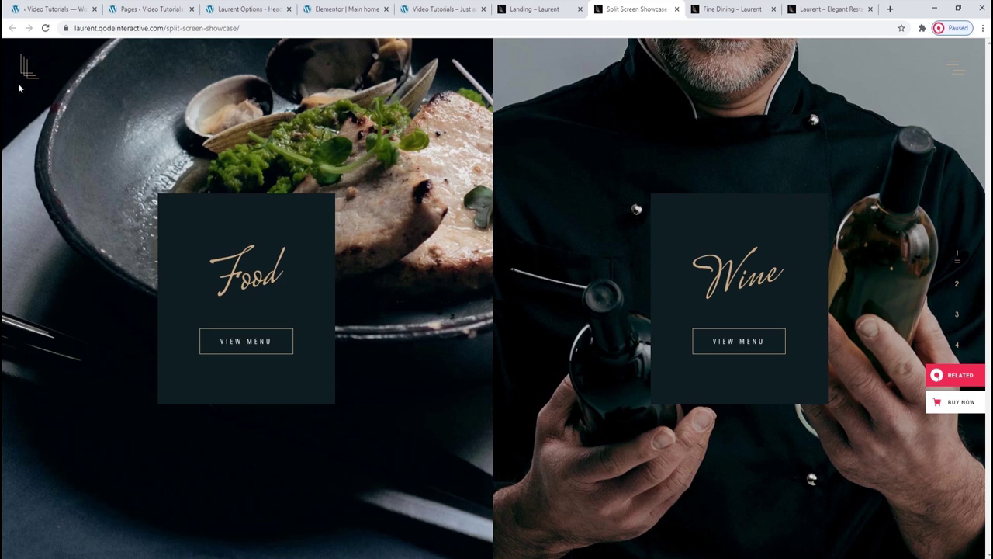
Expand PAGES and PORTFOLIO in the demo's full-screen menu, then go back to the Header options.
click(955, 66)
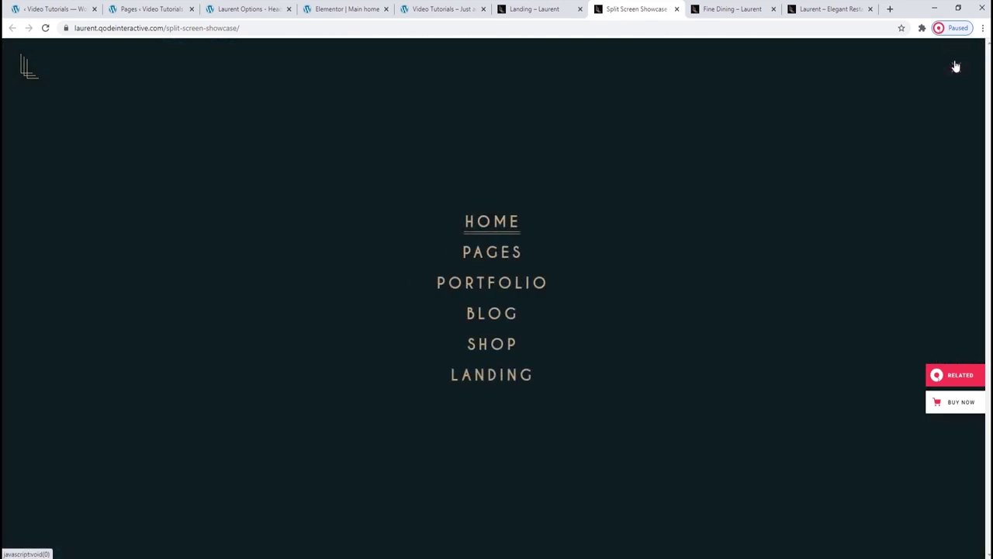
click(495, 255)
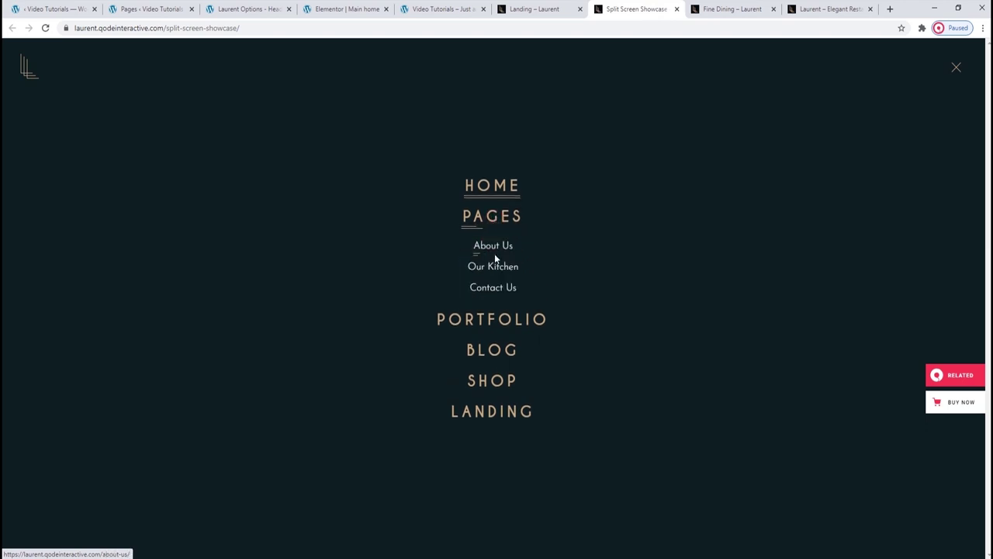
click(500, 319)
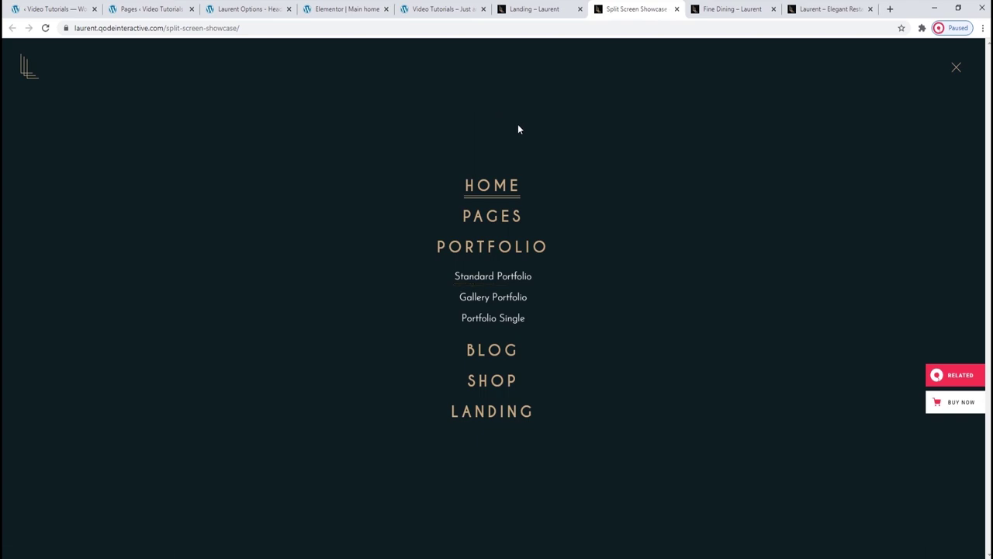
click(284, 7)
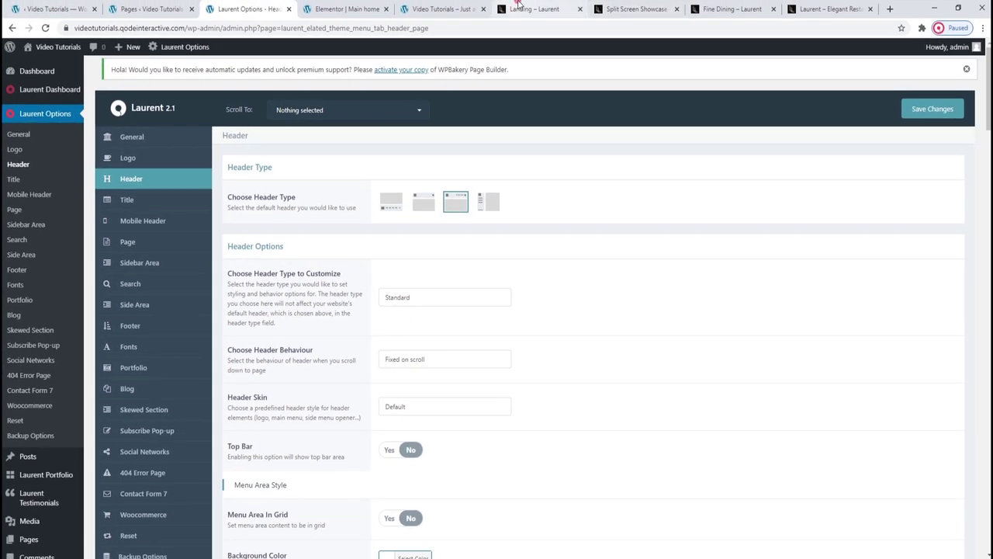
Open and look over the Fullscreen Showcase demo from the landing page.
click(536, 8)
scroll(632, 124, down, 3)
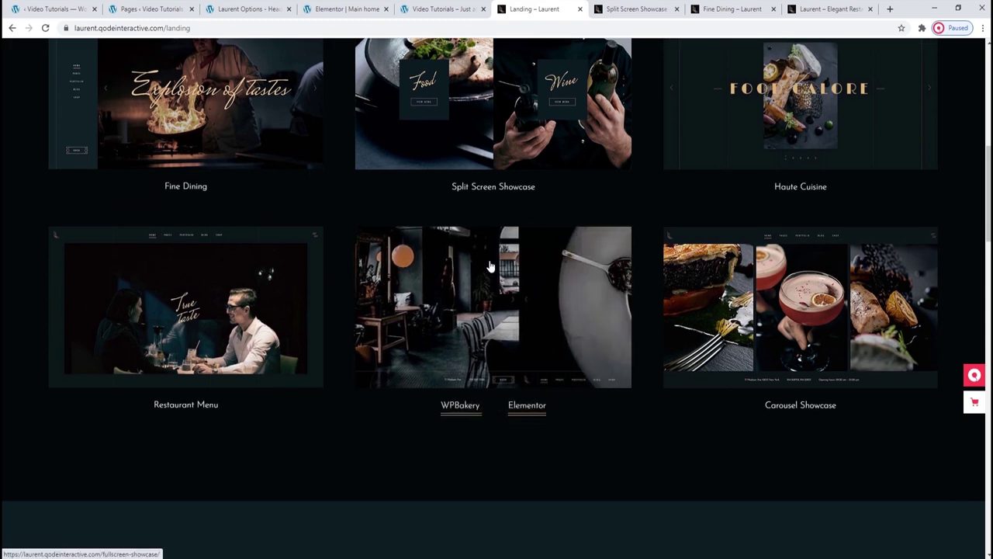
click(489, 266)
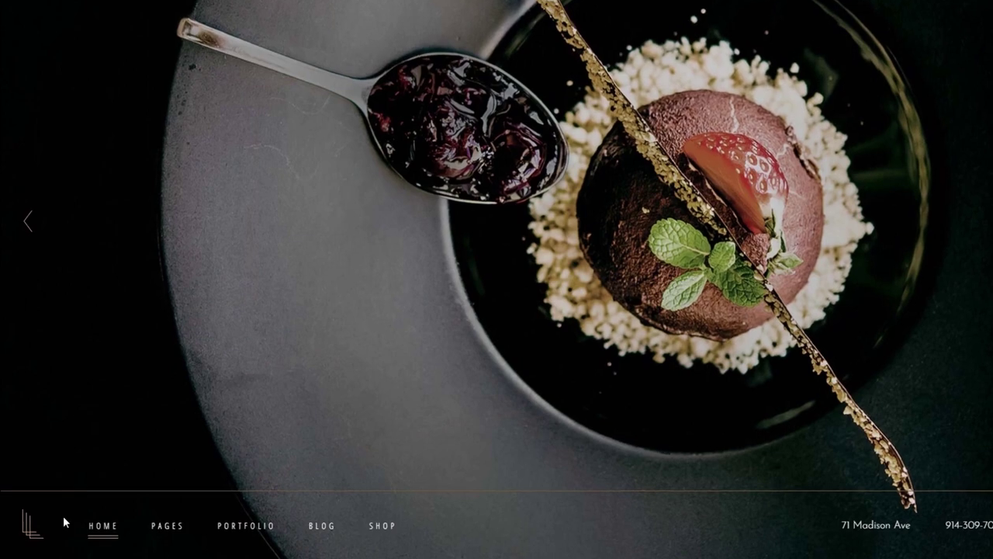
mouse_move(92, 534)
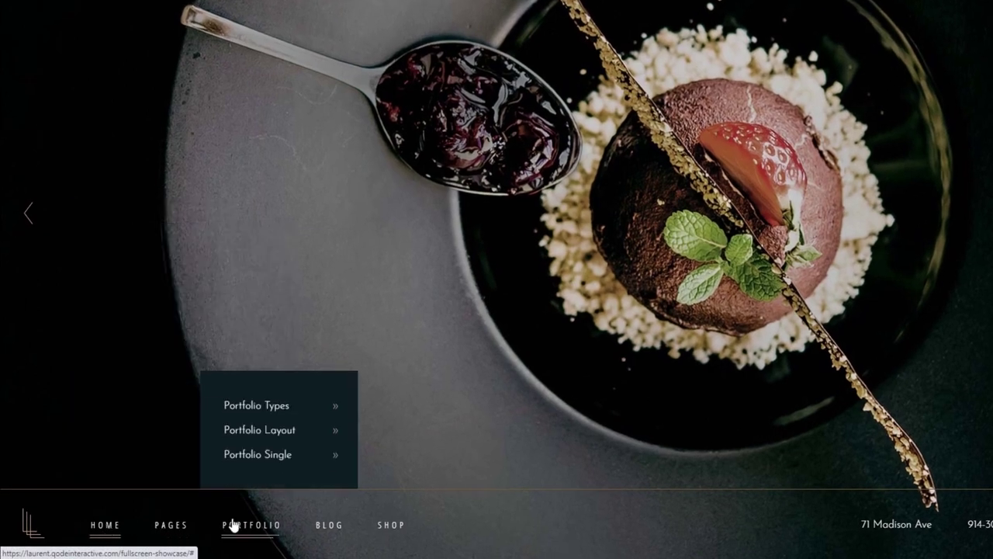
mouse_move(390, 527)
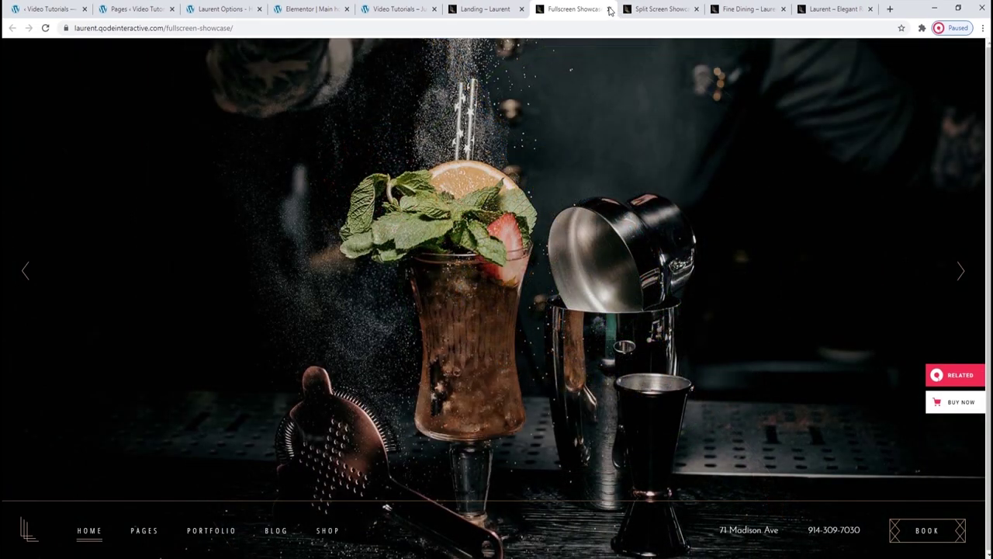
Close the four leftover demo tabs and go back to the Laurent Options Header settings.
click(609, 10)
click(609, 9)
click(609, 9)
click(609, 9)
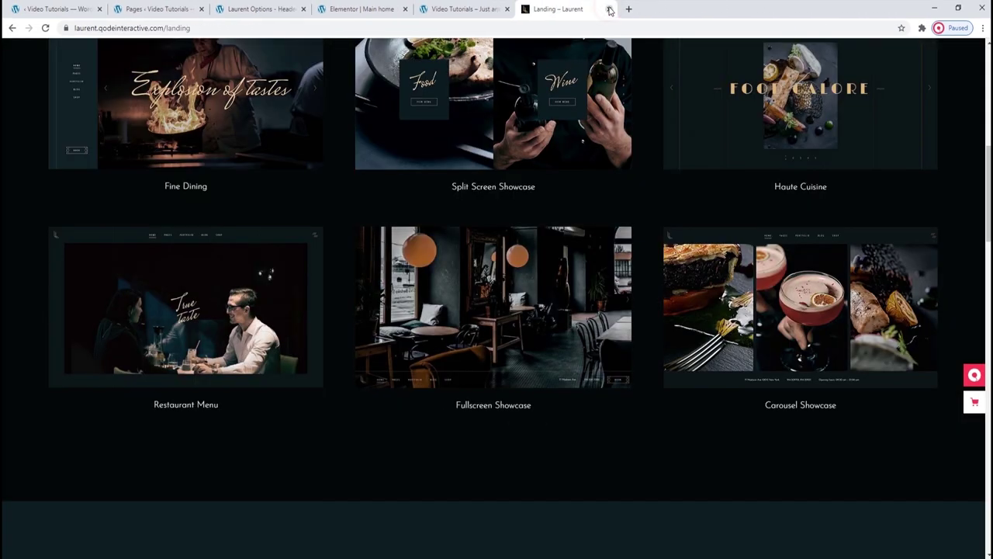
click(267, 6)
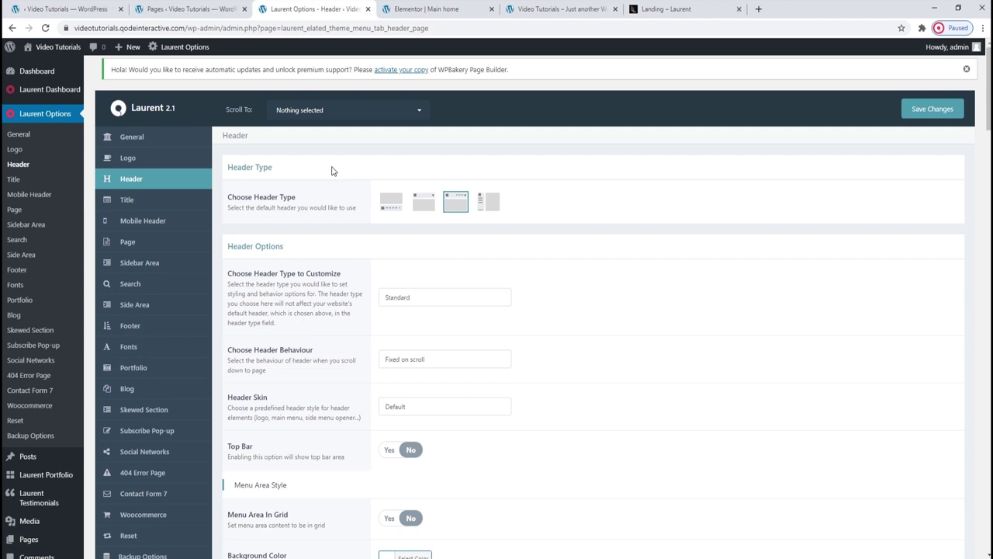
Check the live homepage, then open Appearance > Menus from the Laurent Options page.
click(566, 8)
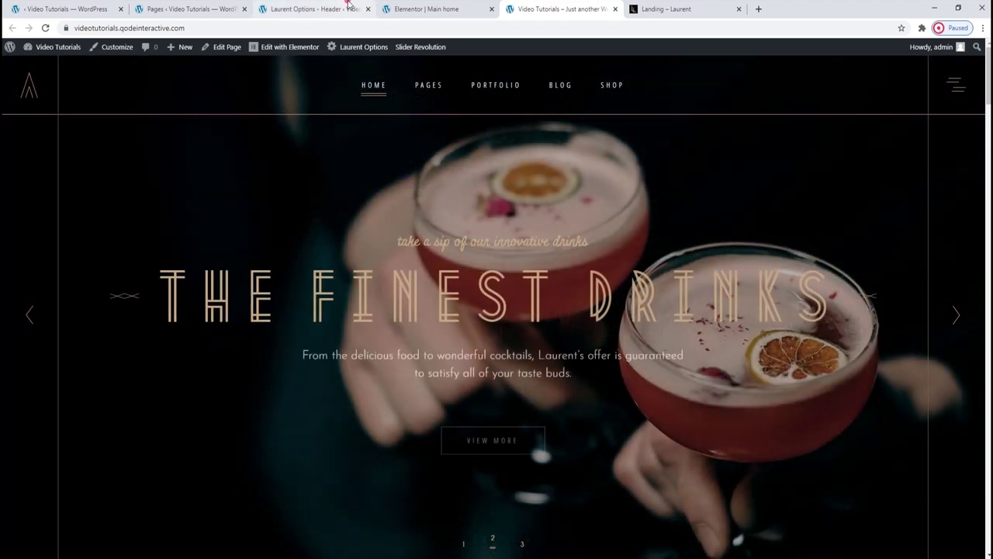
click(349, 7)
scroll(29, 404, down, 5)
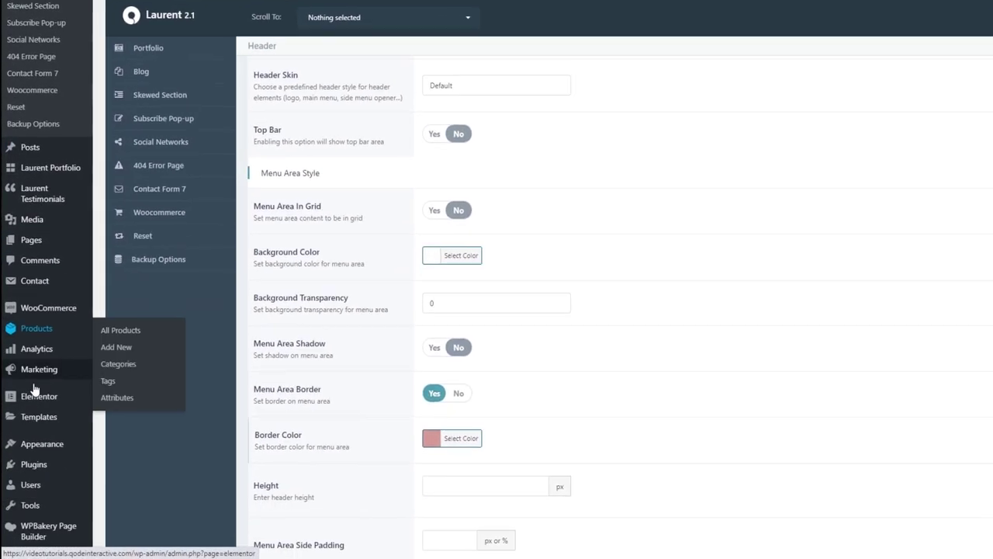
click(138, 475)
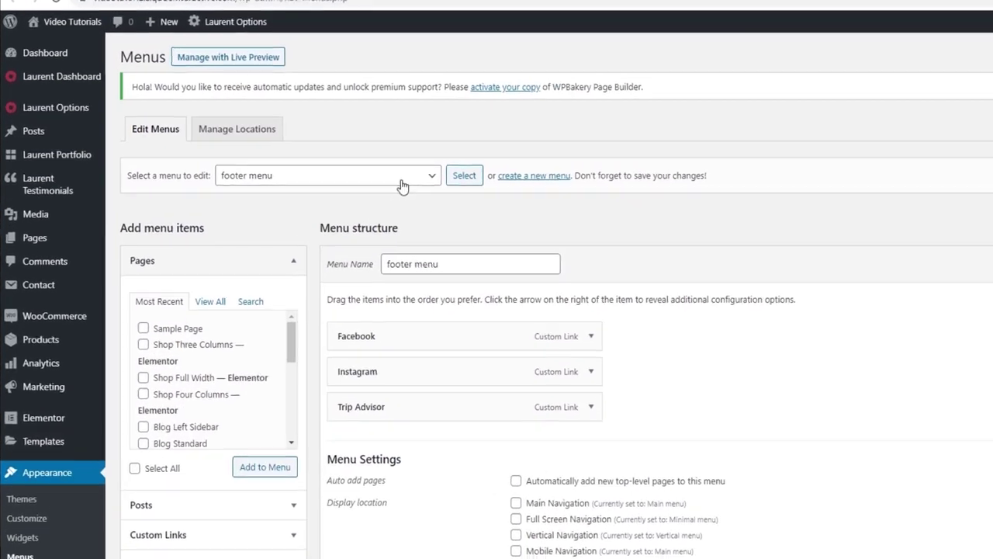
Load the Main menu into the menu editor.
click(314, 167)
click(396, 214)
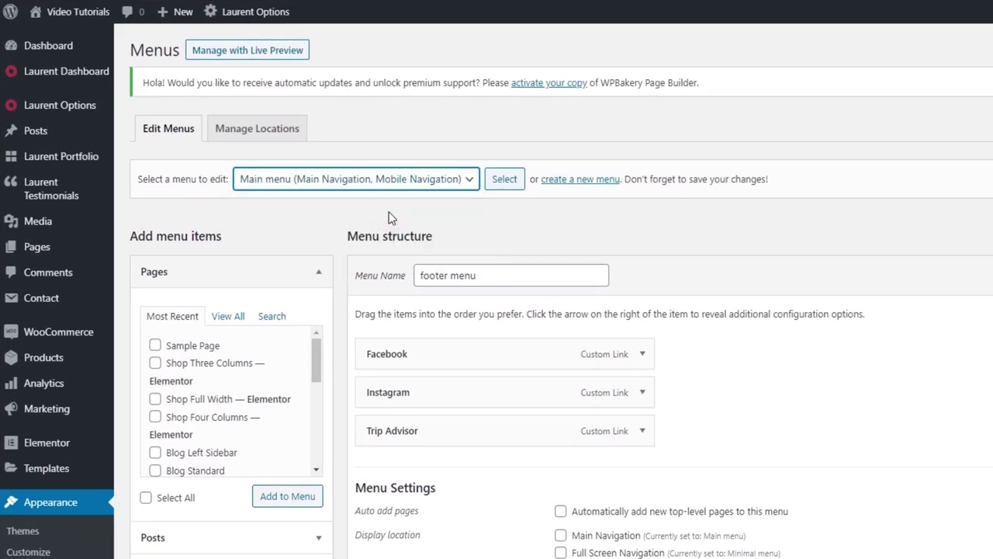
click(510, 181)
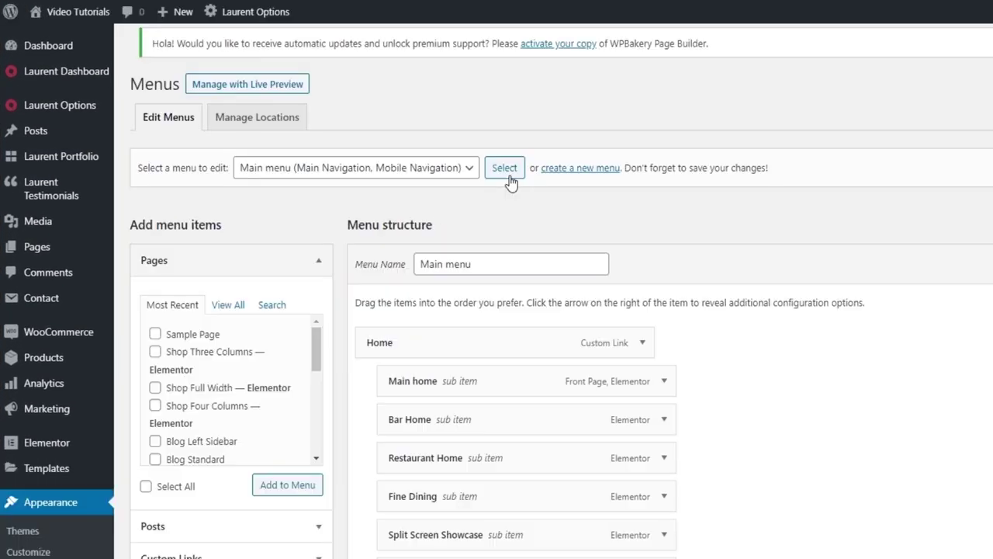
Look over the Main menu's items, then start creating a new menu.
scroll(466, 326, down, 5)
scroll(466, 322, down, 12)
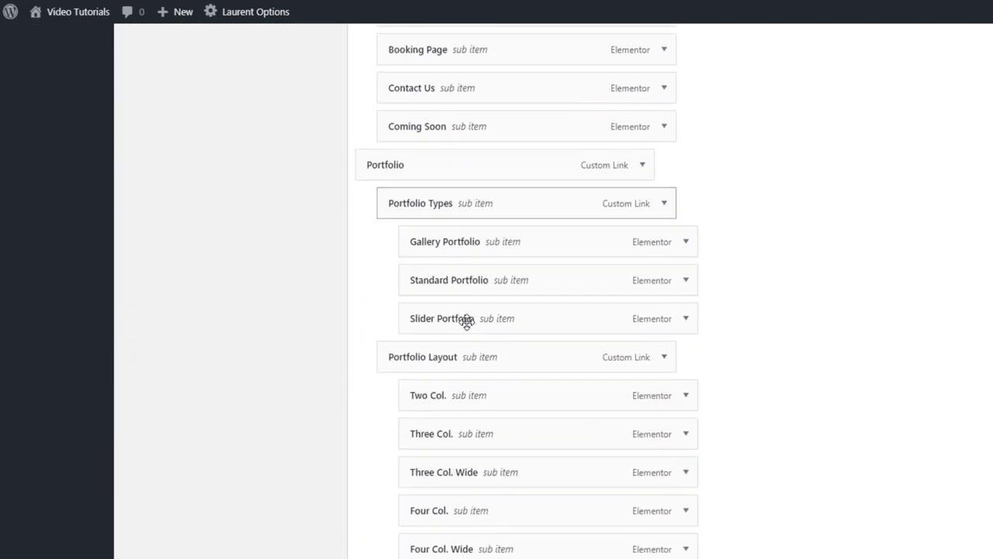
scroll(468, 326, down, 11)
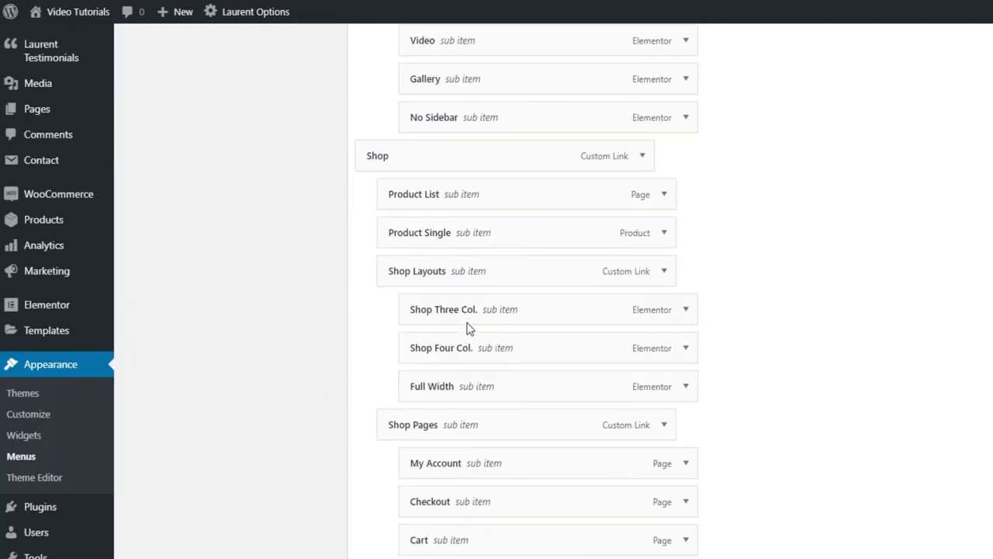
scroll(467, 322, up, 7)
scroll(467, 322, up, 15)
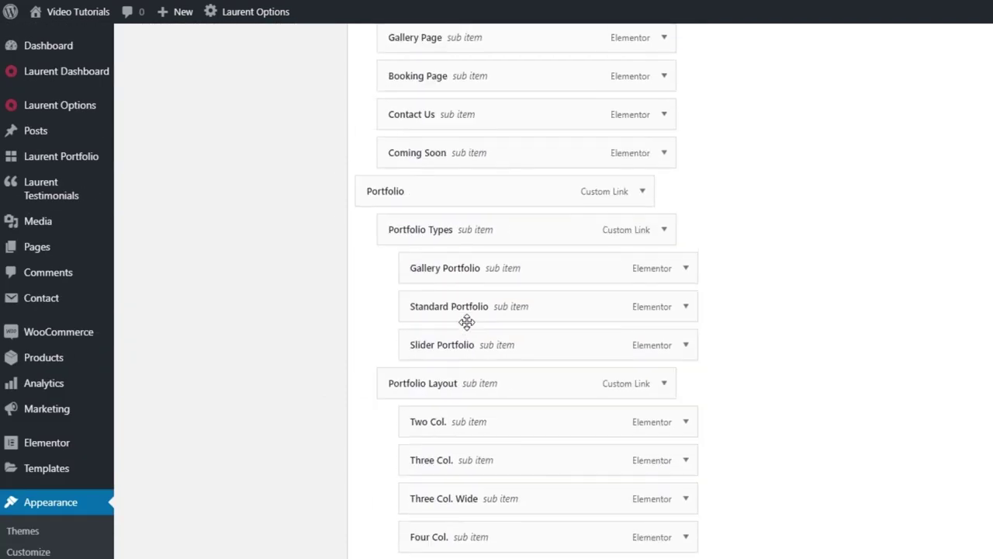
scroll(466, 321, up, 3)
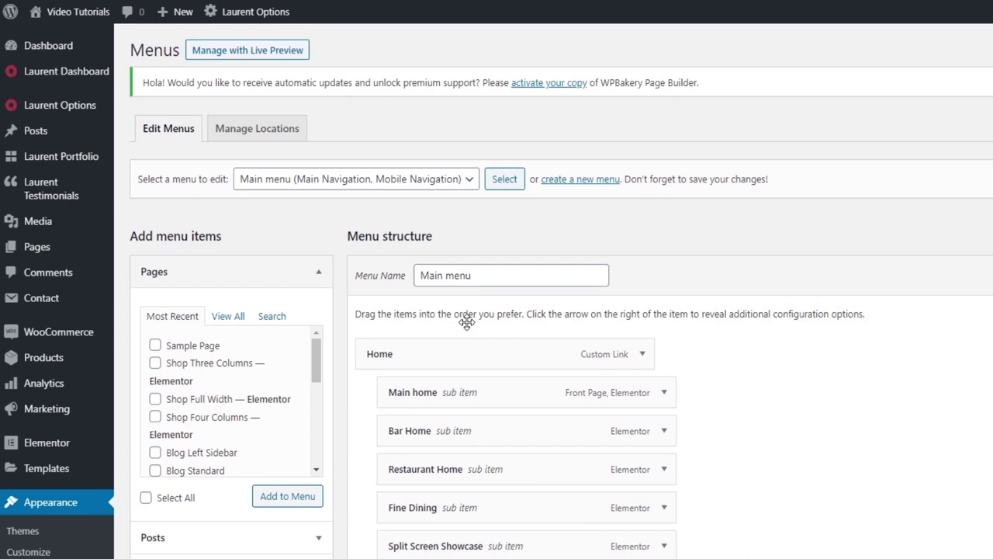
click(304, 189)
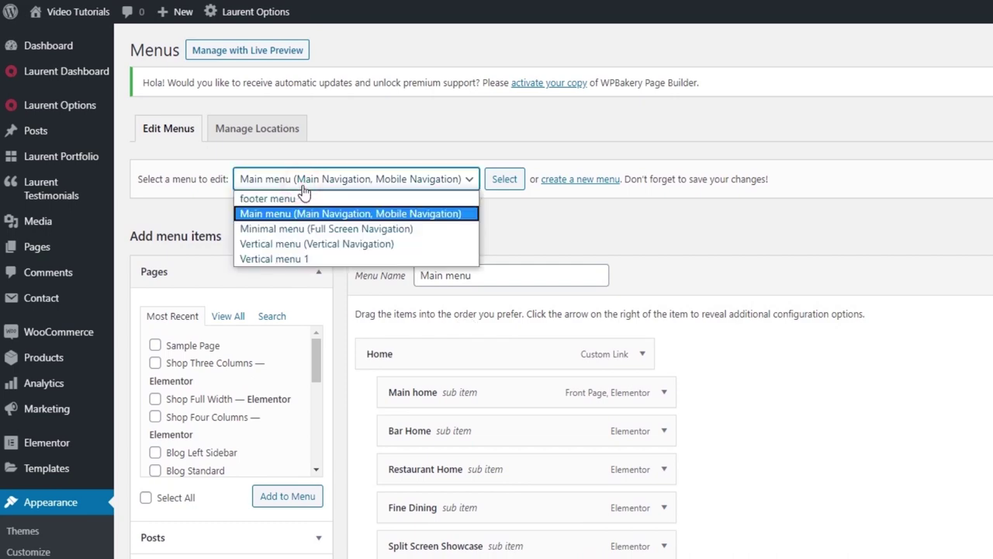
click(571, 186)
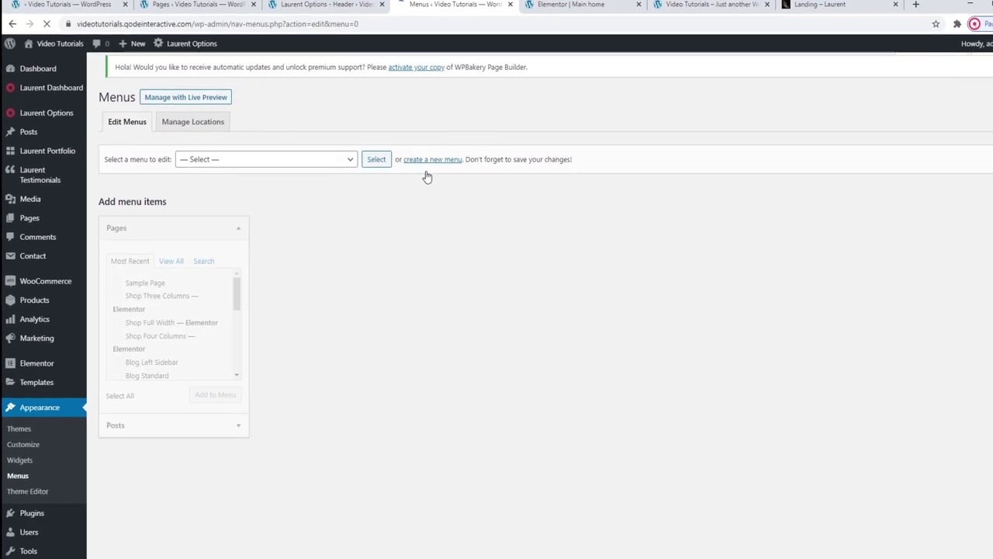
Create a menu named 'My Menu' with Main Navigation and Mobile Navigation as its display locations.
click(356, 233)
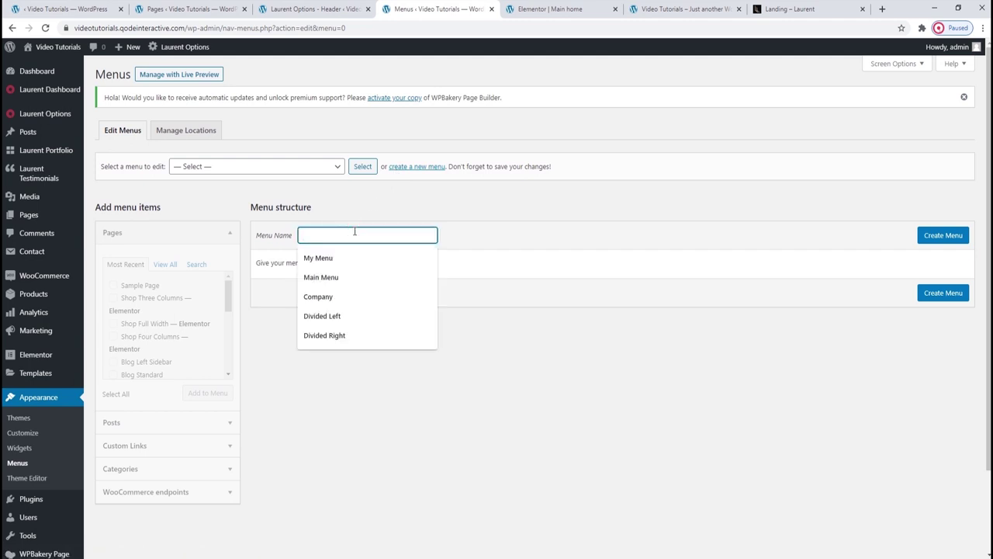
click(355, 256)
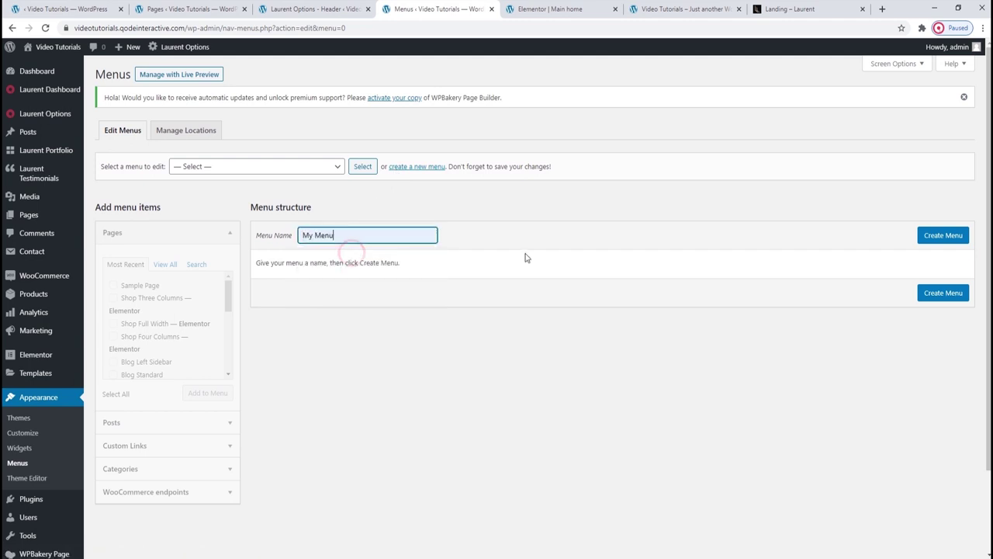
click(925, 296)
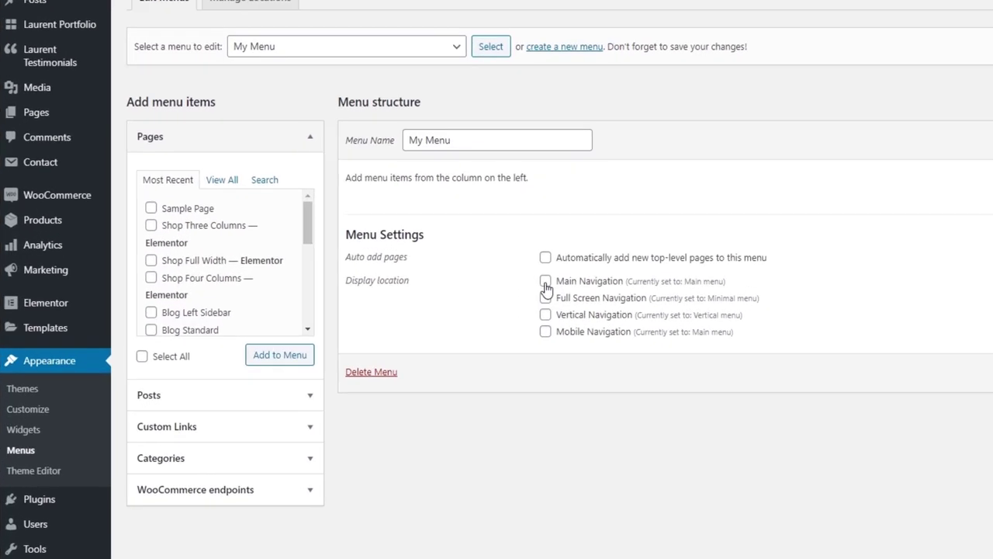
click(403, 339)
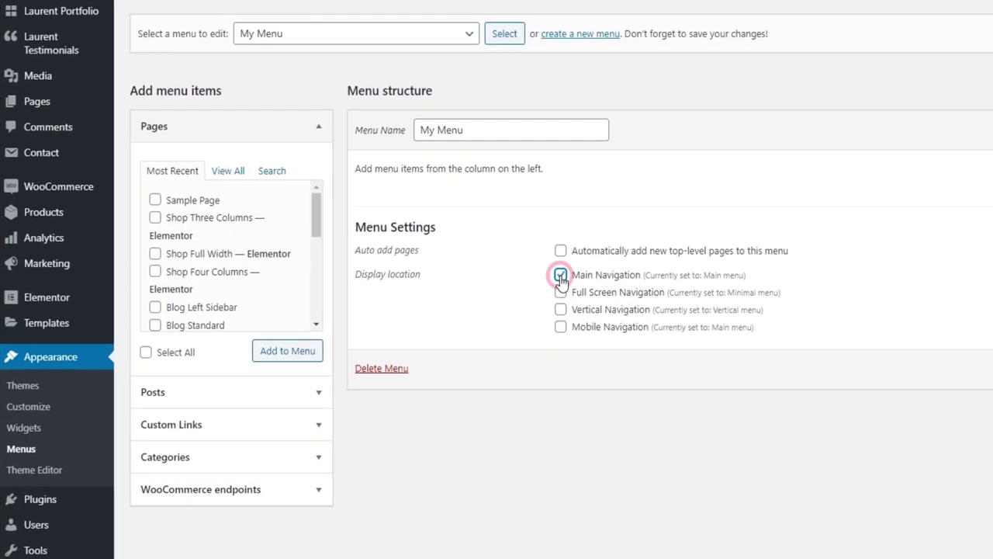
click(560, 326)
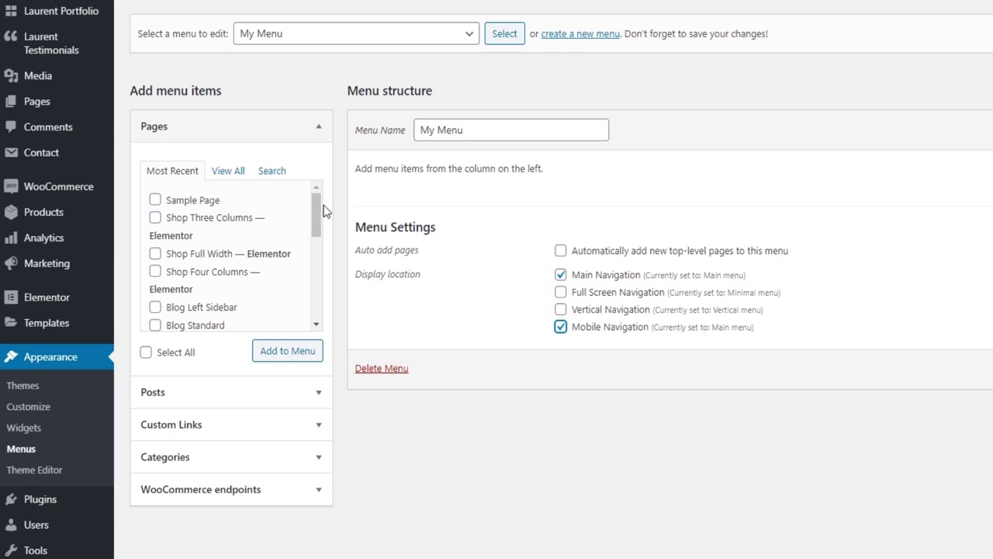
Add the Main home page to My Menu and relabel it Home.
click(228, 172)
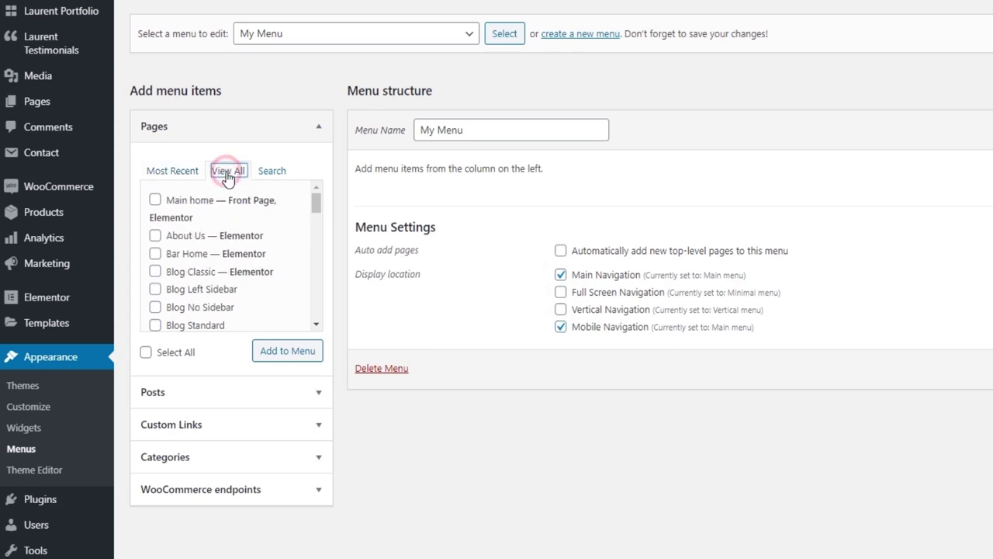
click(155, 199)
click(279, 351)
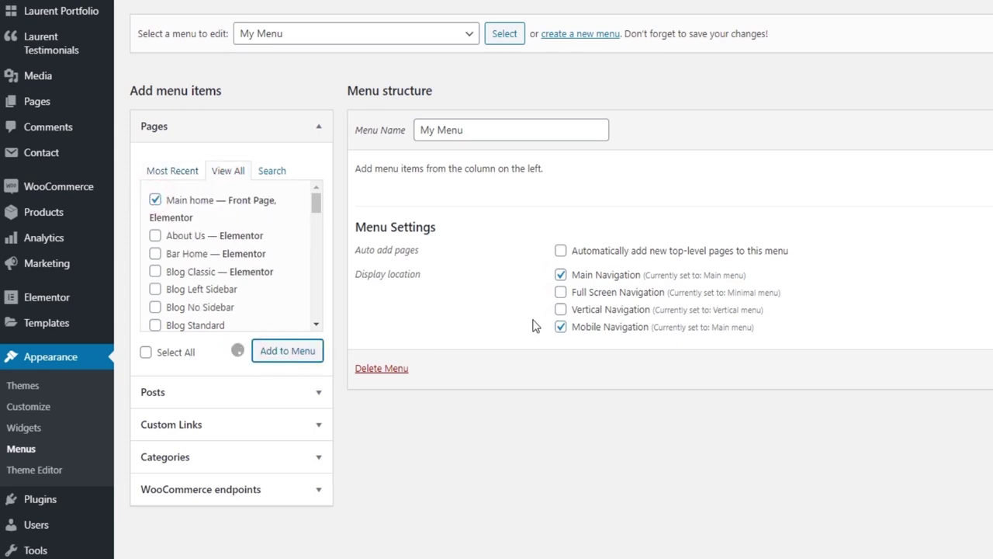
click(643, 207)
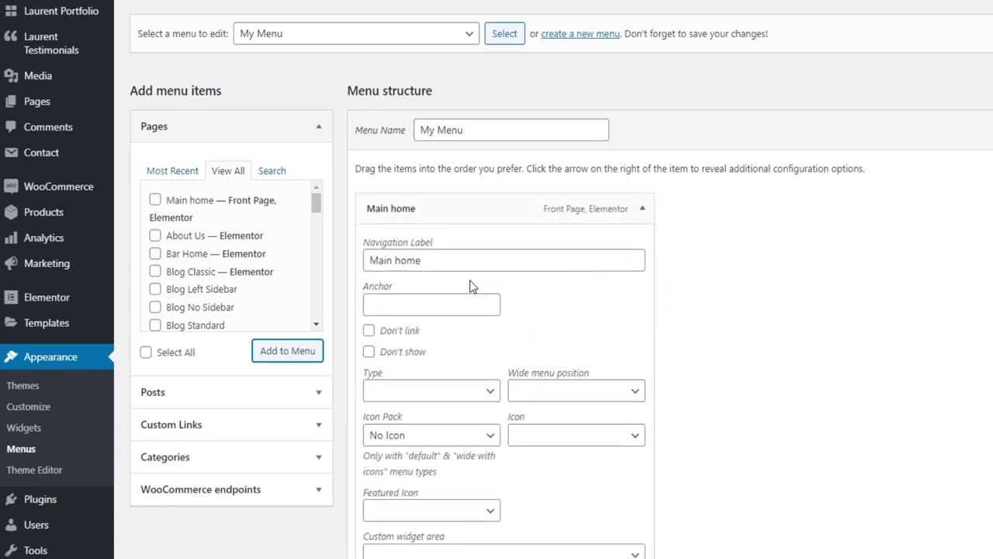
click(394, 262)
drag(403, 260, 354, 266)
text(H)
click(642, 208)
Add About Us and Contact Us to the menu, shortening the latter's label to Contact.
click(174, 237)
click(293, 351)
scroll(231, 247, down, 5)
click(193, 223)
click(287, 349)
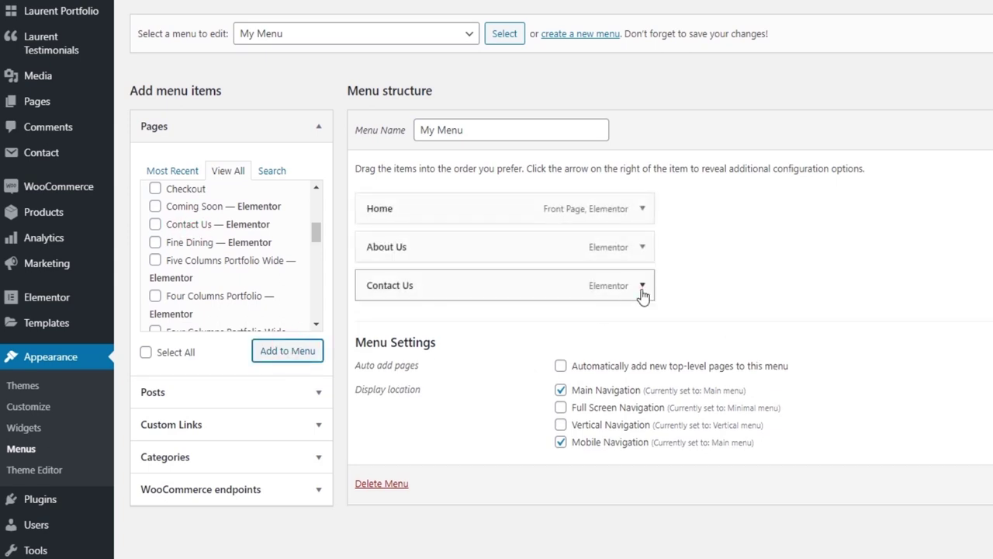
click(642, 285)
click(420, 336)
drag(420, 337, 408, 337)
key(BackSpace)
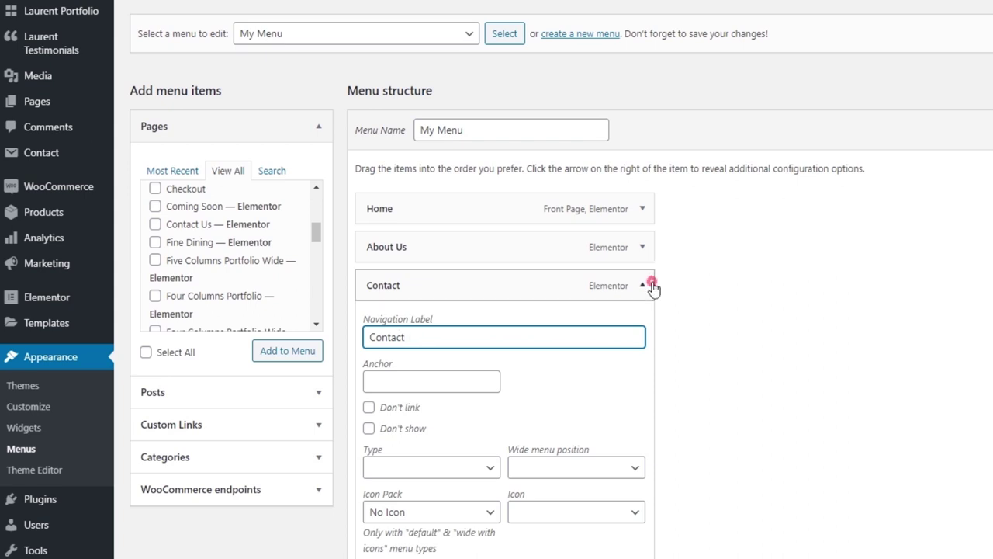
click(644, 285)
Add the Four Columns Portfolio Wide page to the menu, labelled Gallery.
scroll(208, 258, down, 1)
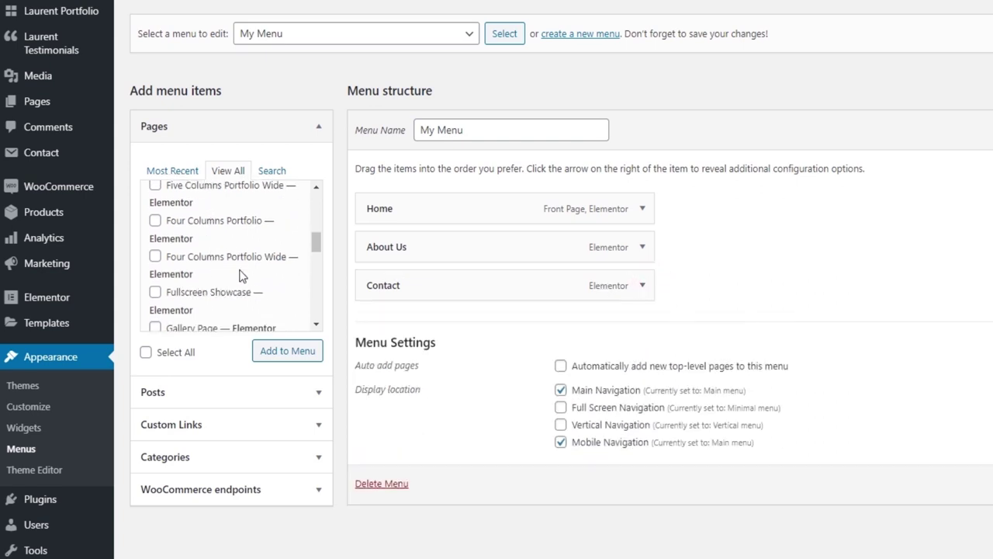
click(226, 256)
click(278, 354)
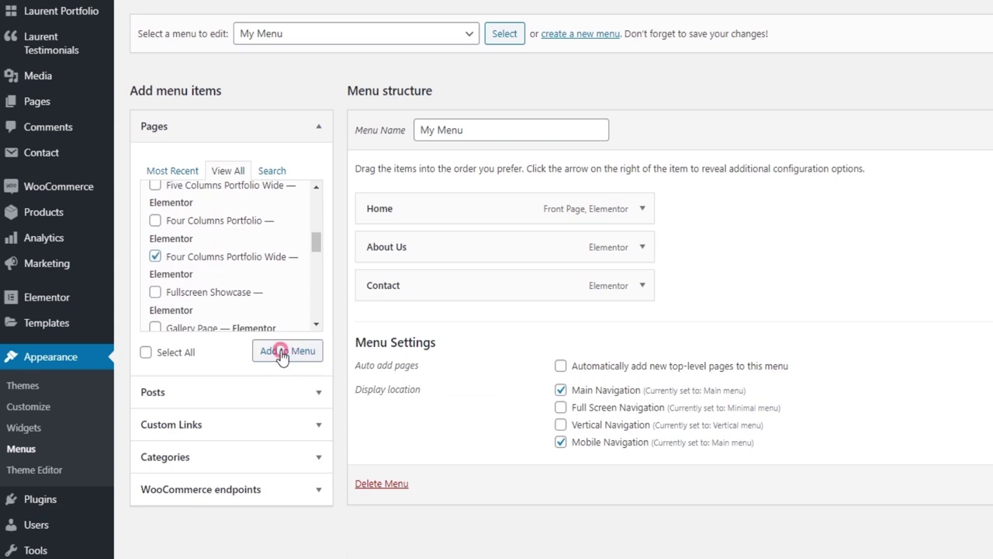
click(643, 326)
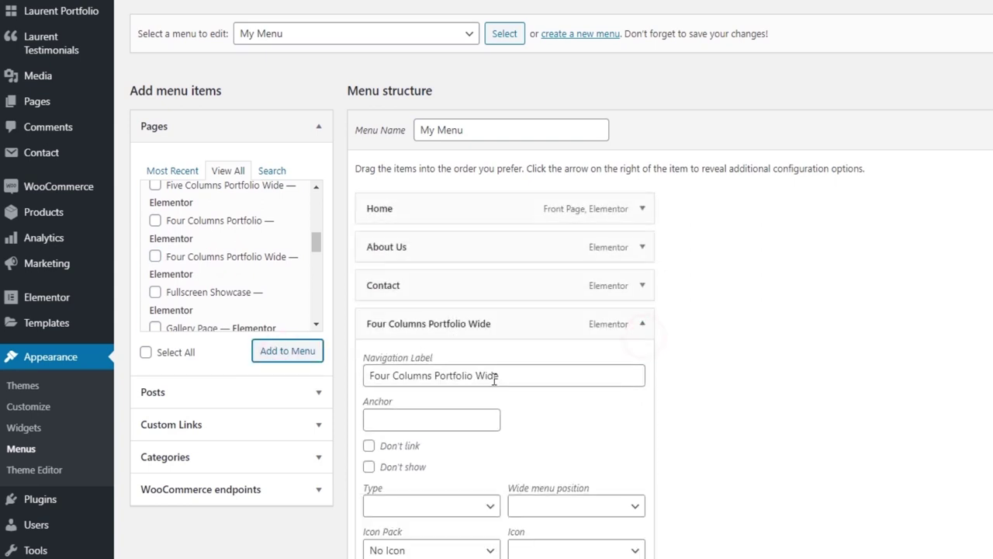
triple_click(493, 376)
text(Gallery)
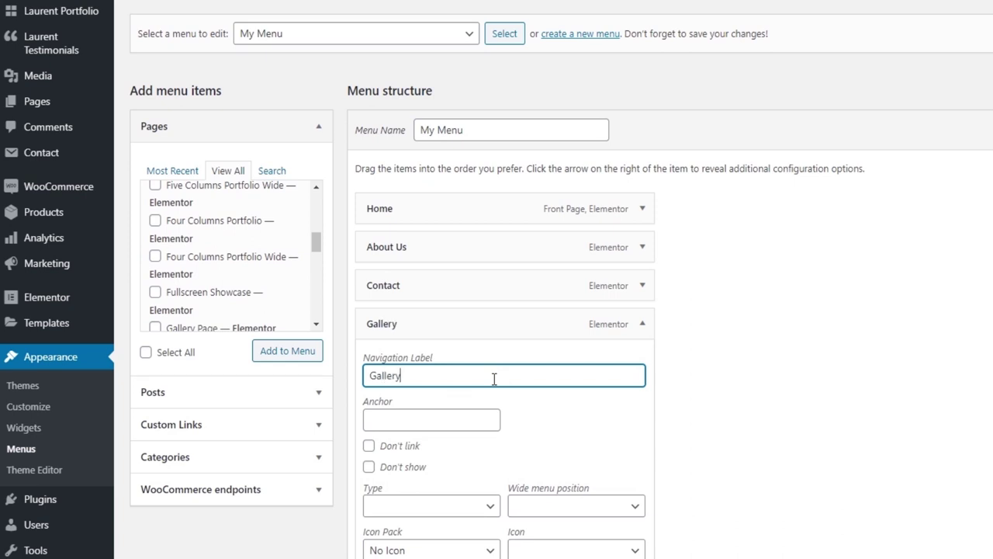
click(642, 323)
Add the Shop page to the menu.
scroll(283, 250, down, 1)
scroll(283, 250, down, 3)
scroll(283, 250, up, 5)
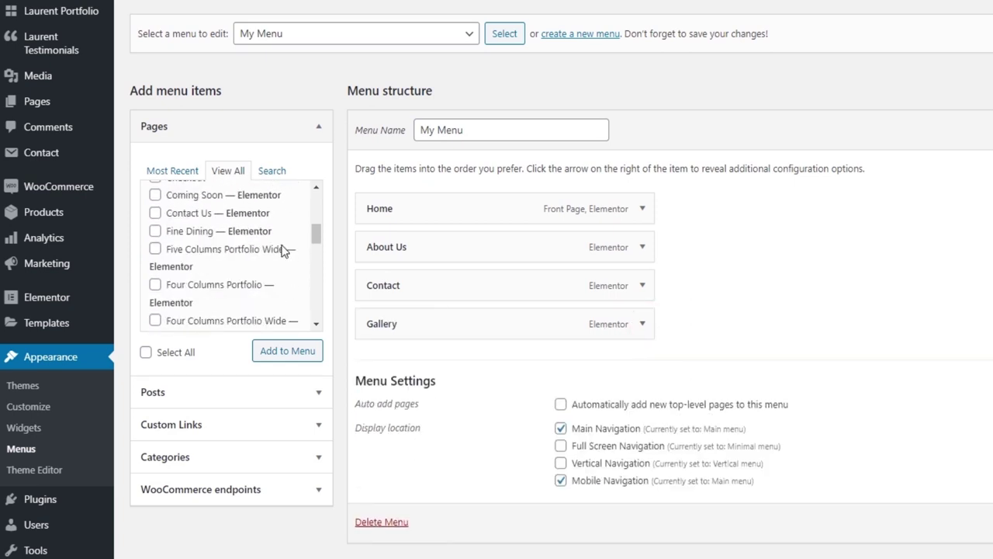
scroll(283, 249, down, 5)
click(156, 316)
click(277, 351)
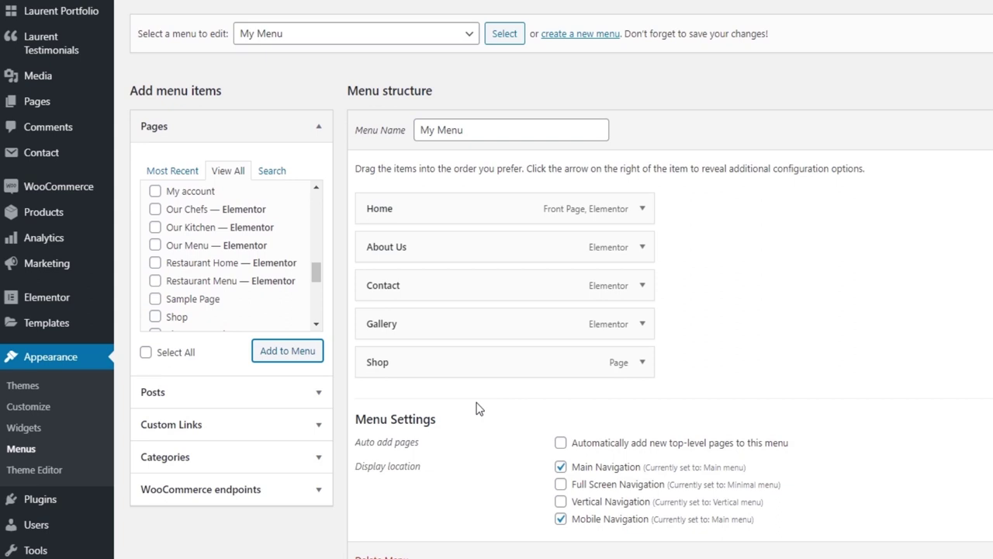
scroll(315, 270, up, 3)
drag(316, 266, 323, 222)
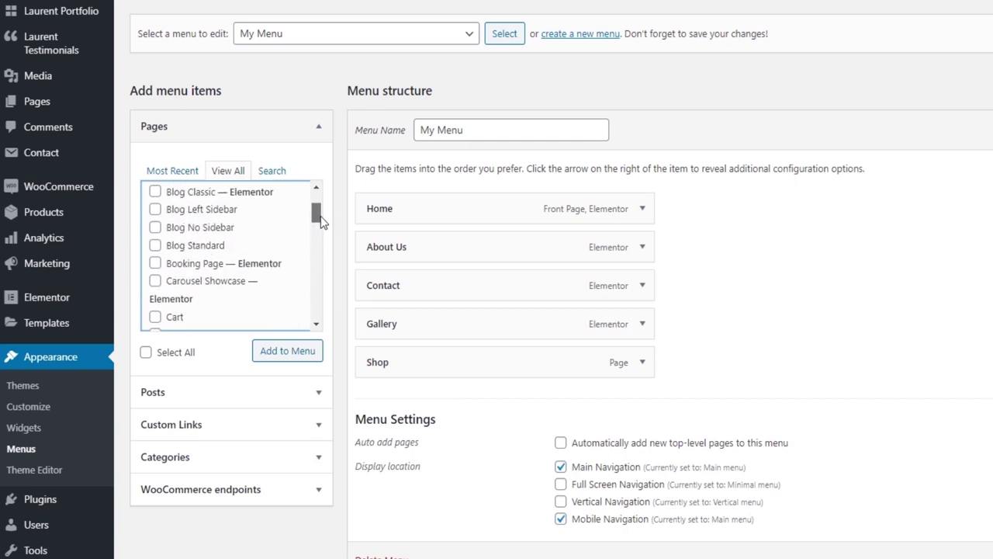
Add Blog Standard to the menu, relabel it Blog, and save My Menu.
click(191, 247)
click(281, 349)
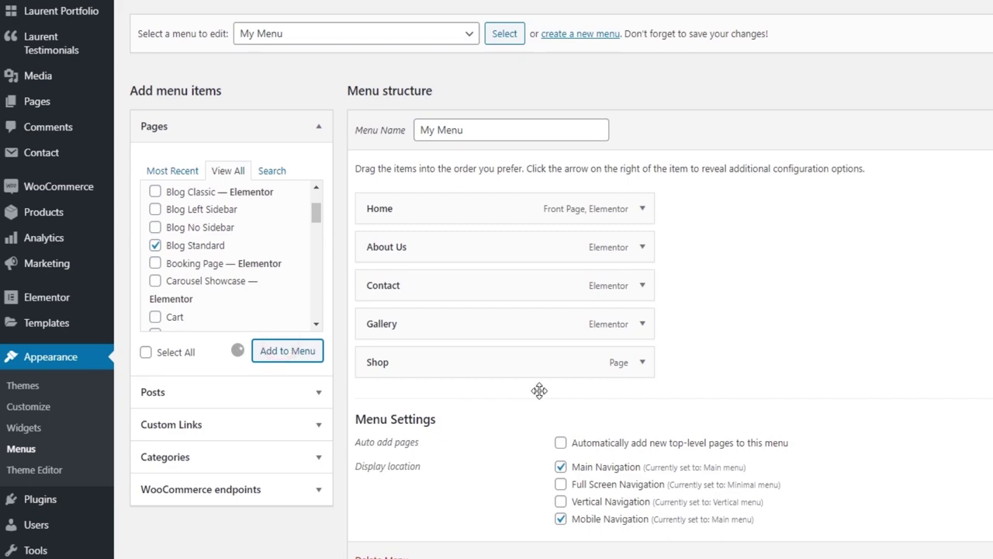
click(642, 402)
double_click(393, 452)
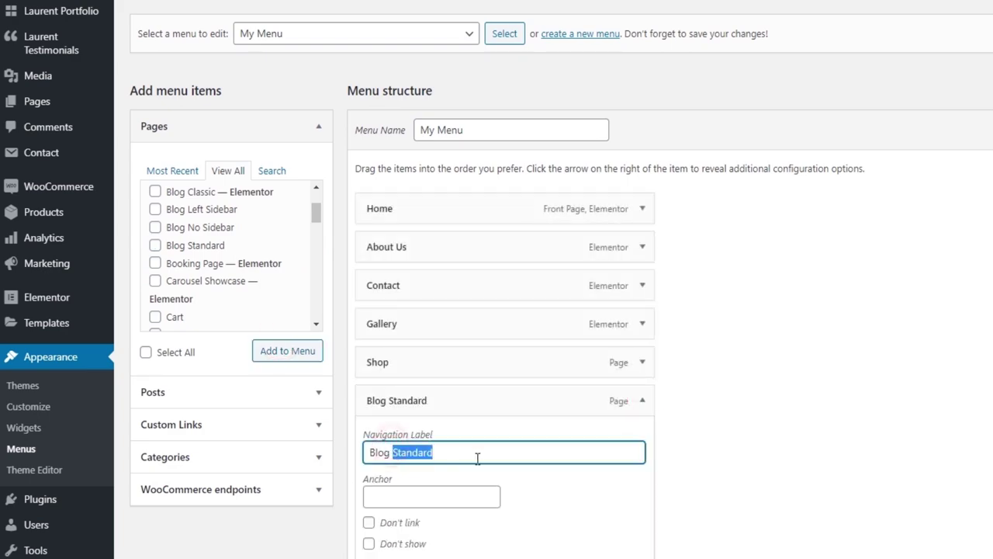
key(BackSpace)
click(642, 402)
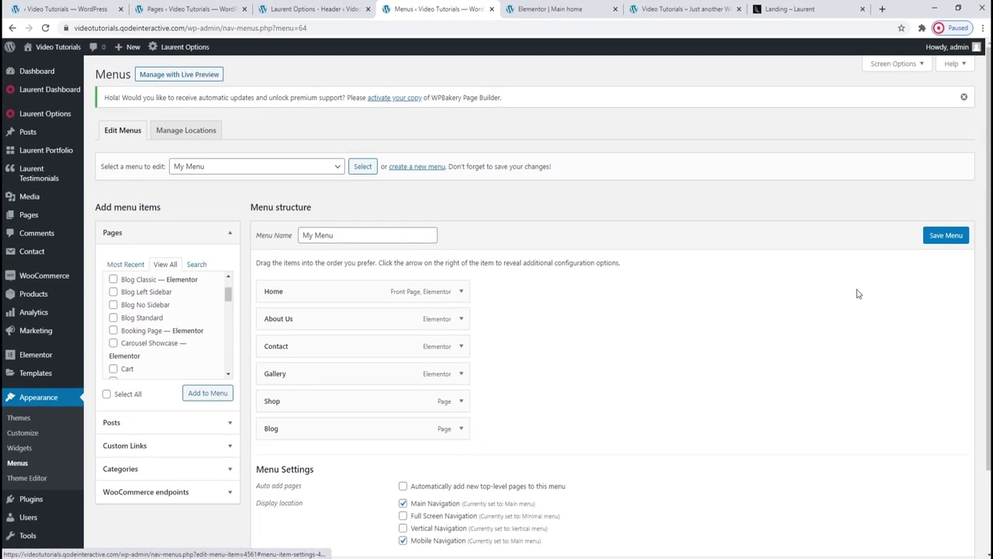
click(949, 231)
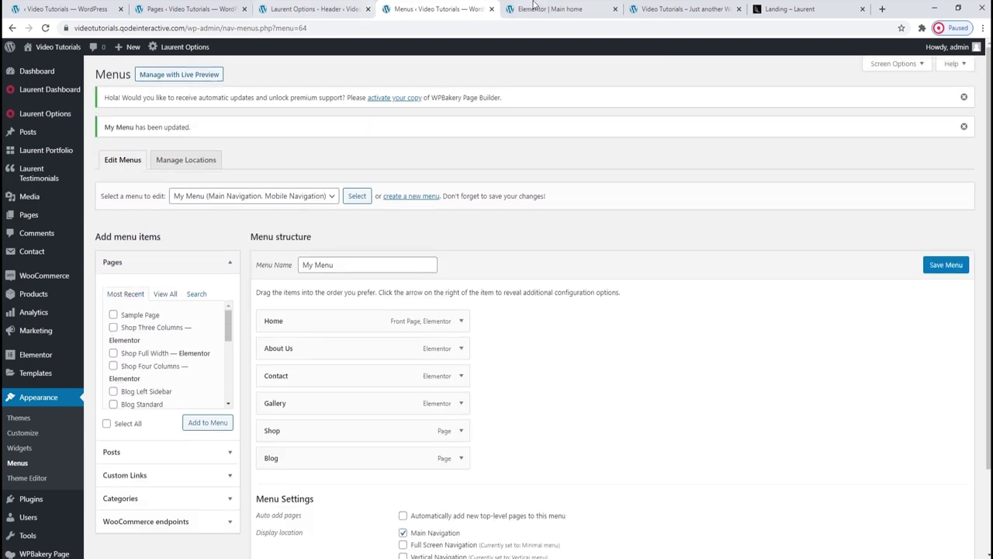
Reload the homepage to view the new menu and side info panel, then return to admin Pages.
click(675, 8)
click(45, 28)
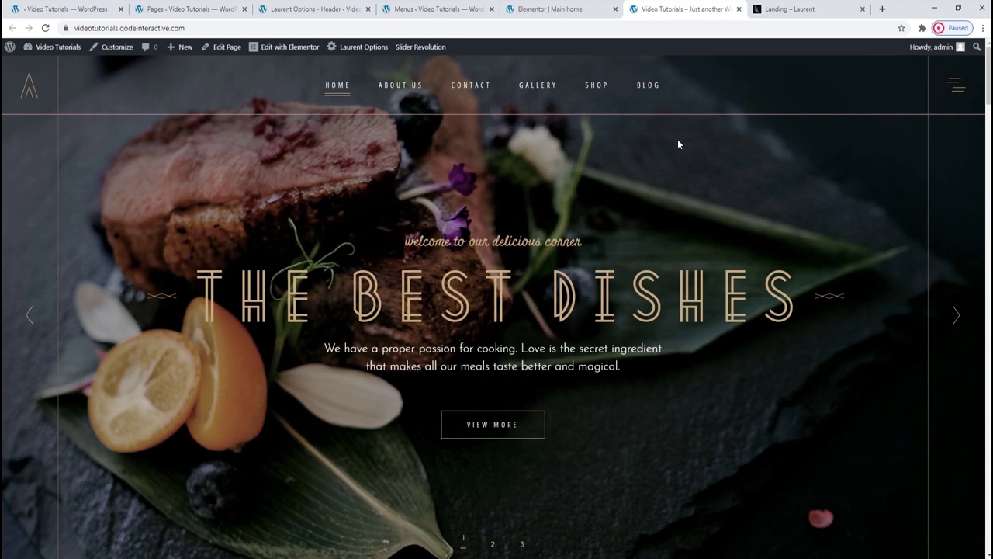
click(955, 85)
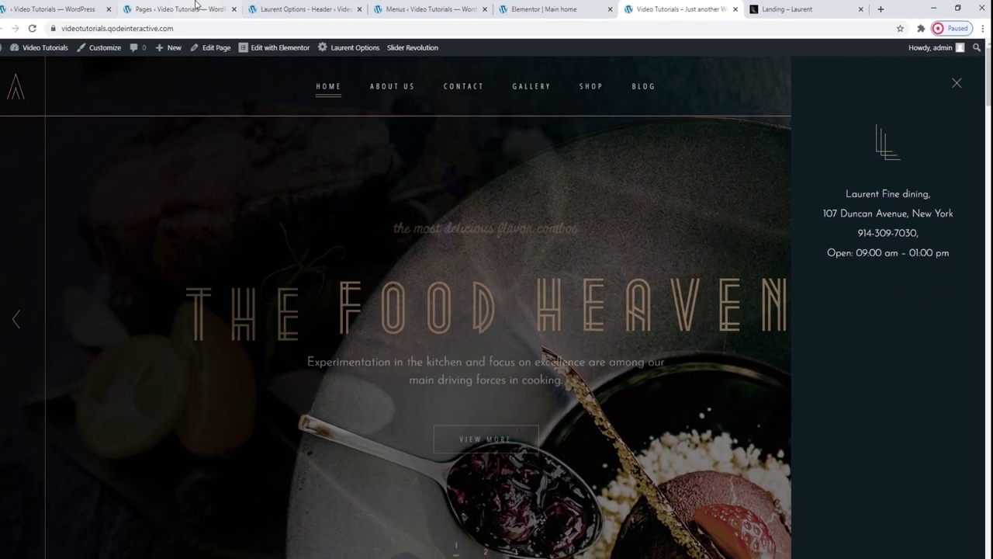
click(194, 8)
Open Appearance > Widgets in a new tab and expand the Side Area's Image widget.
mouse_move(39, 437)
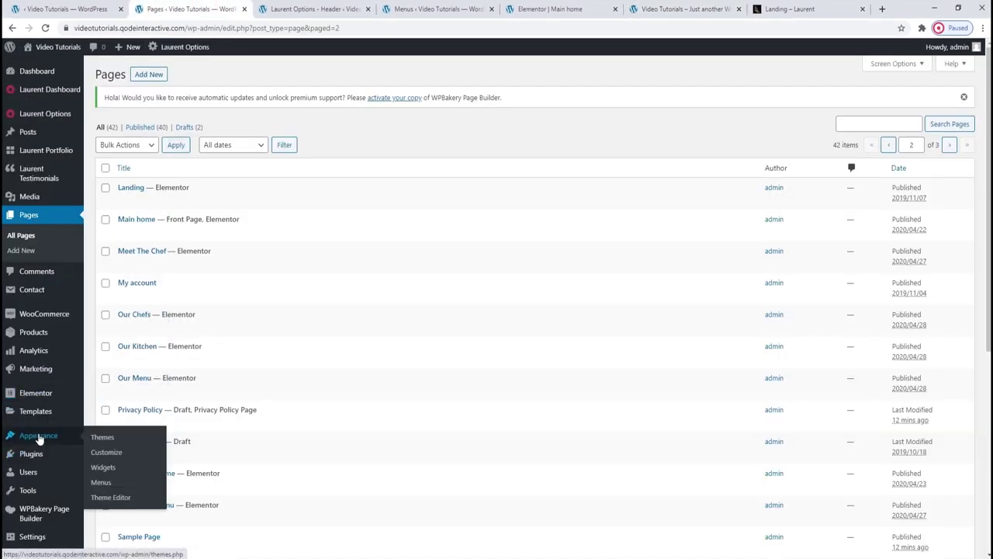
middle_click(97, 467)
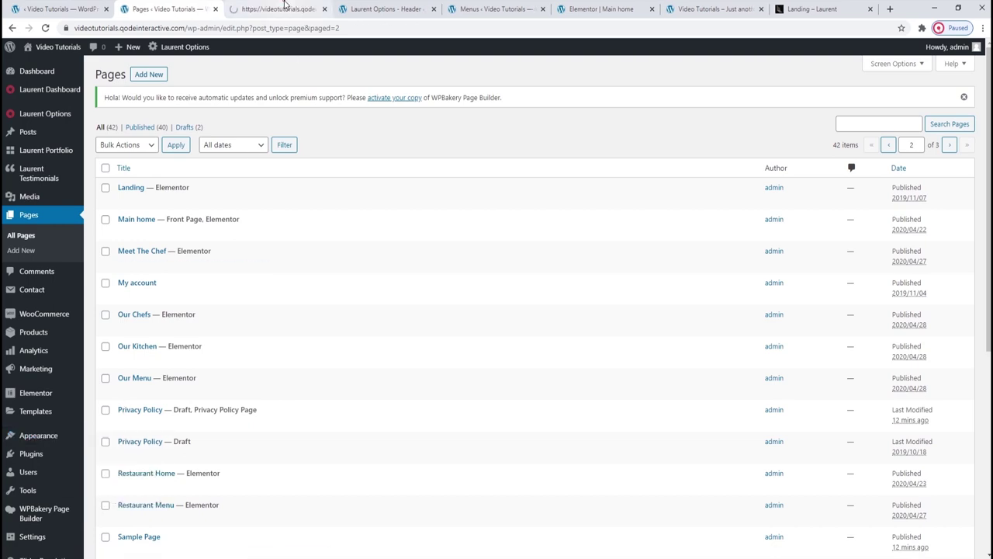
click(280, 9)
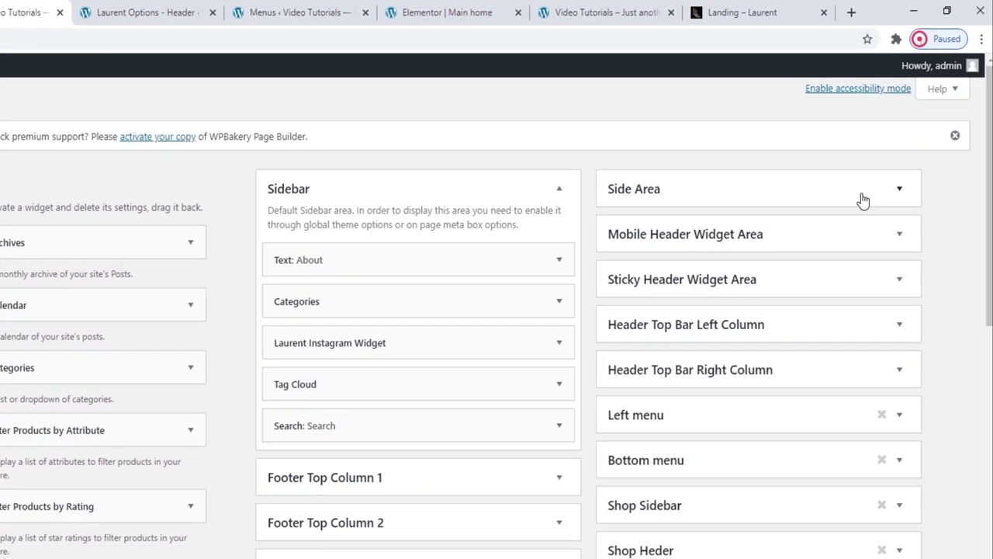
click(899, 142)
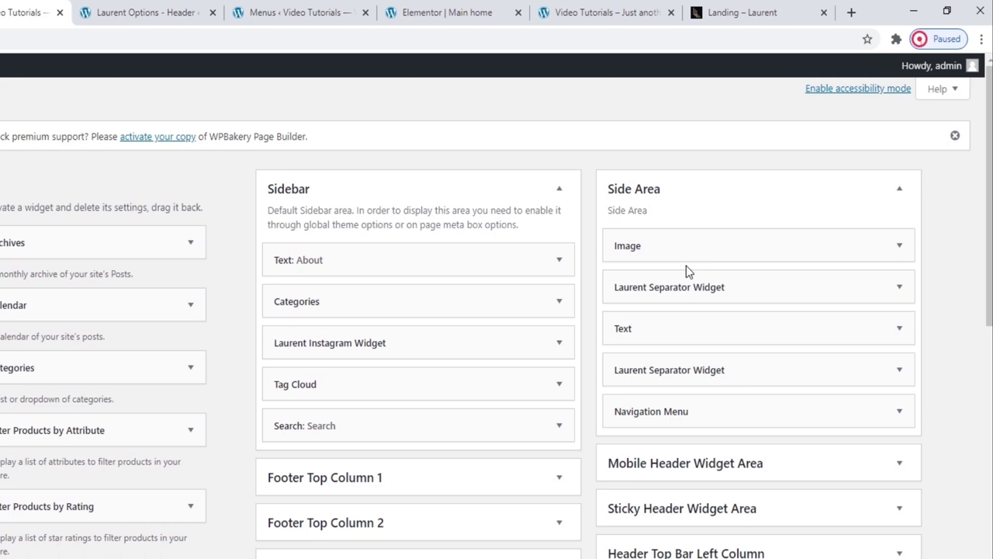
click(905, 253)
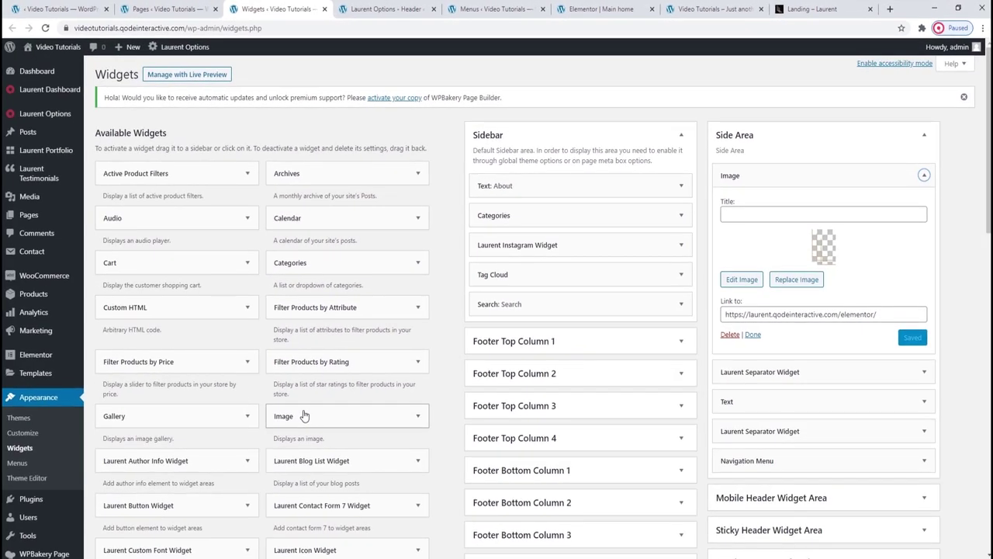
Drag an extra Image widget into the Side Area, then delete it.
click(304, 412)
drag(605, 330, 798, 166)
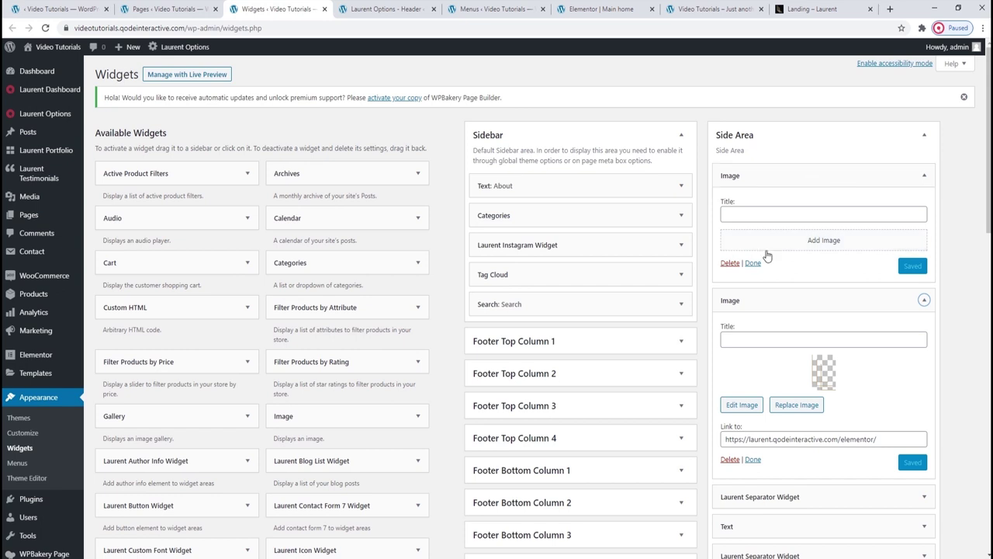
click(727, 264)
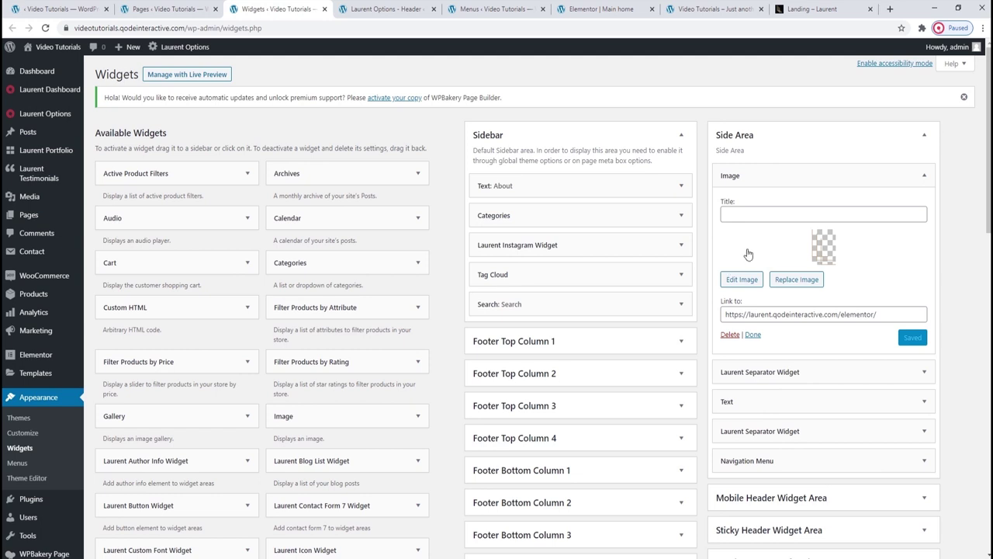
Upload Logo-Avallon-sidearea.png and insert it into the Side Area Image widget.
click(798, 281)
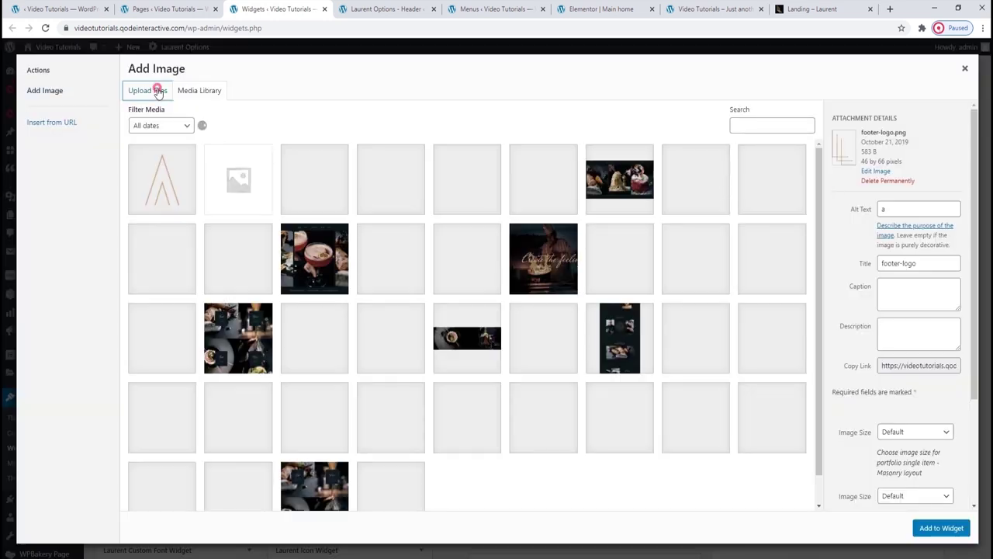
click(158, 92)
click(518, 286)
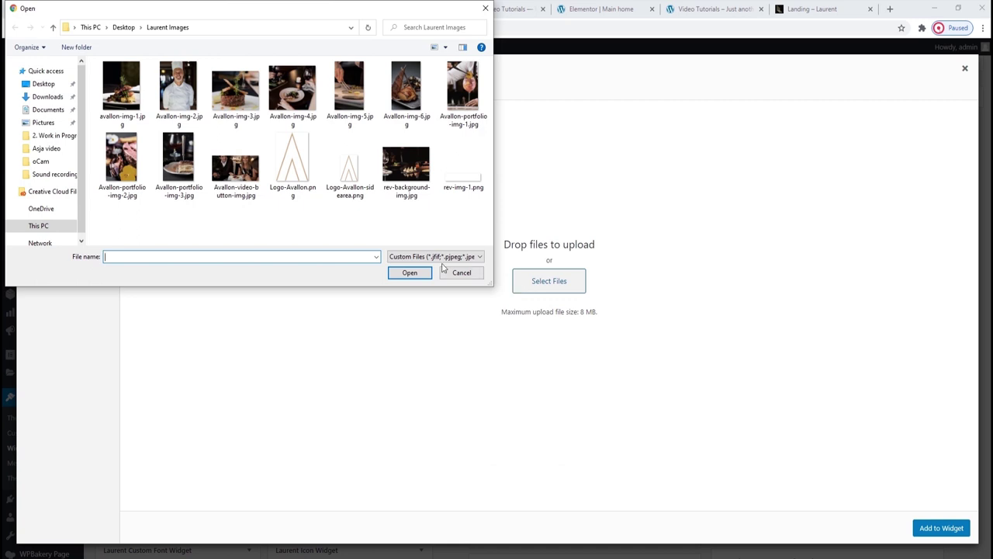
click(361, 184)
click(407, 275)
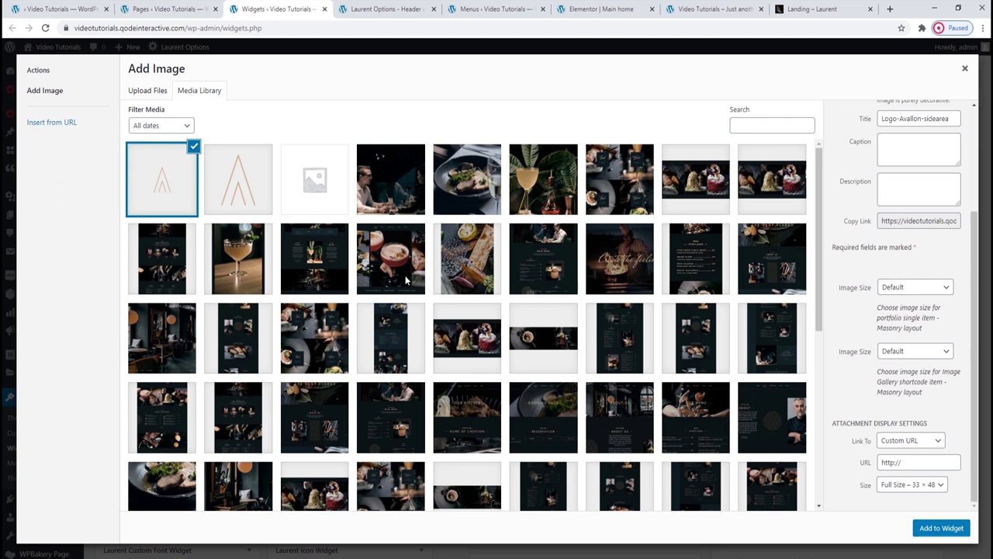
click(924, 528)
click(885, 305)
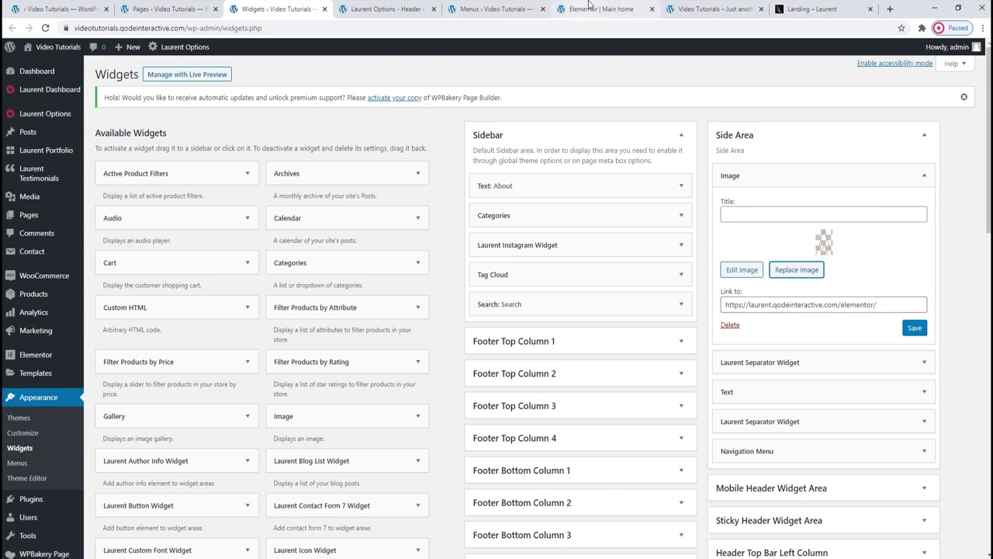
Set the Image widget's Link to URL to the copied homepage address and save it.
click(710, 8)
right_click(237, 29)
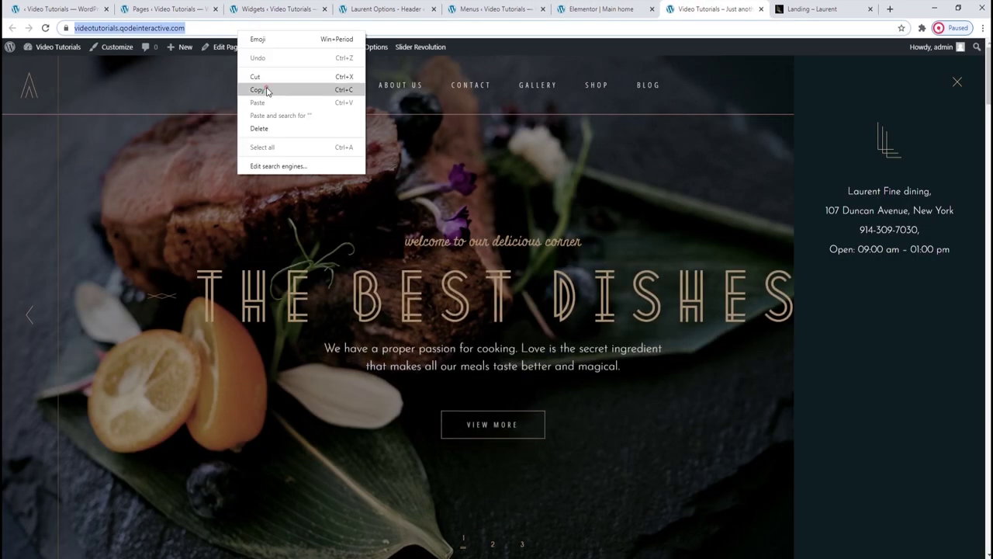
click(260, 89)
click(263, 8)
triple_click(765, 304)
right_click(765, 304)
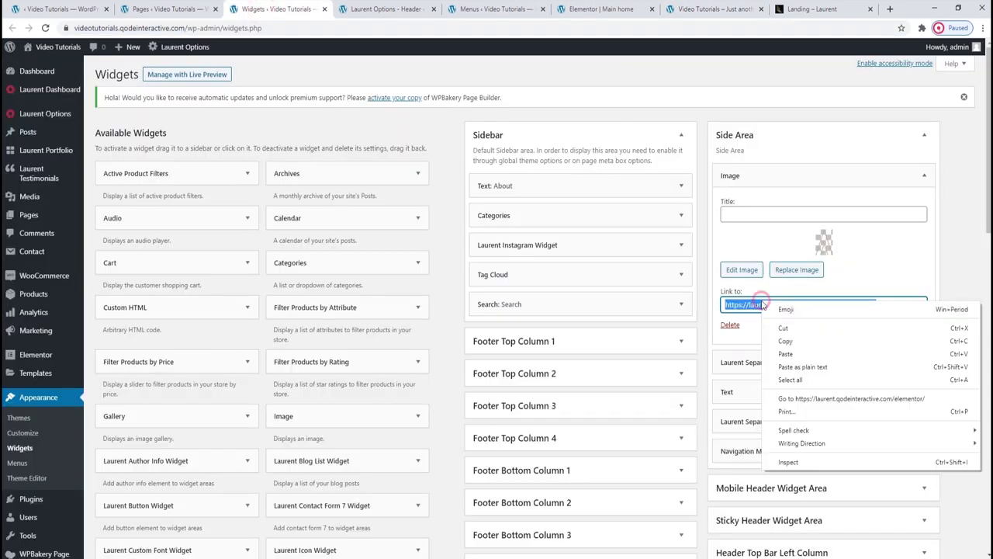
click(784, 350)
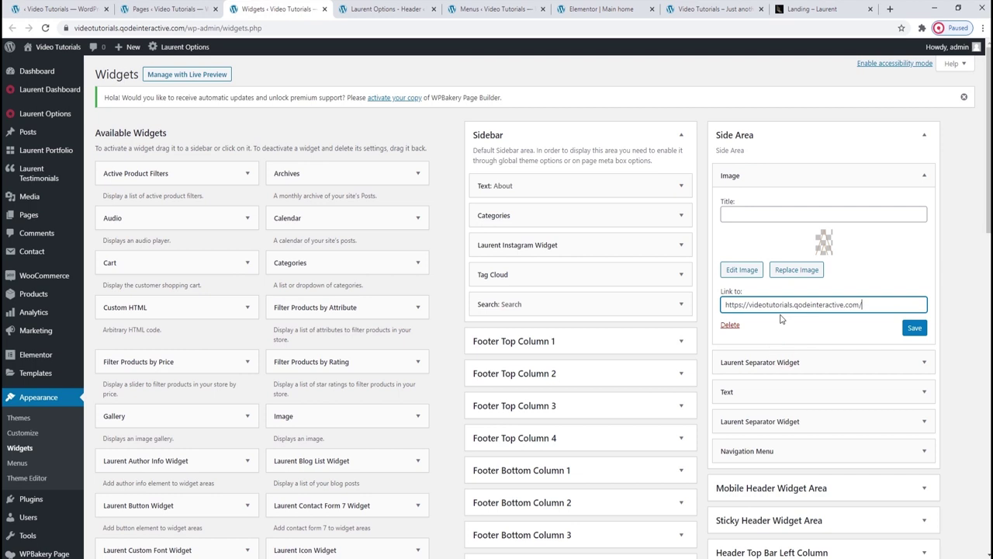
click(914, 327)
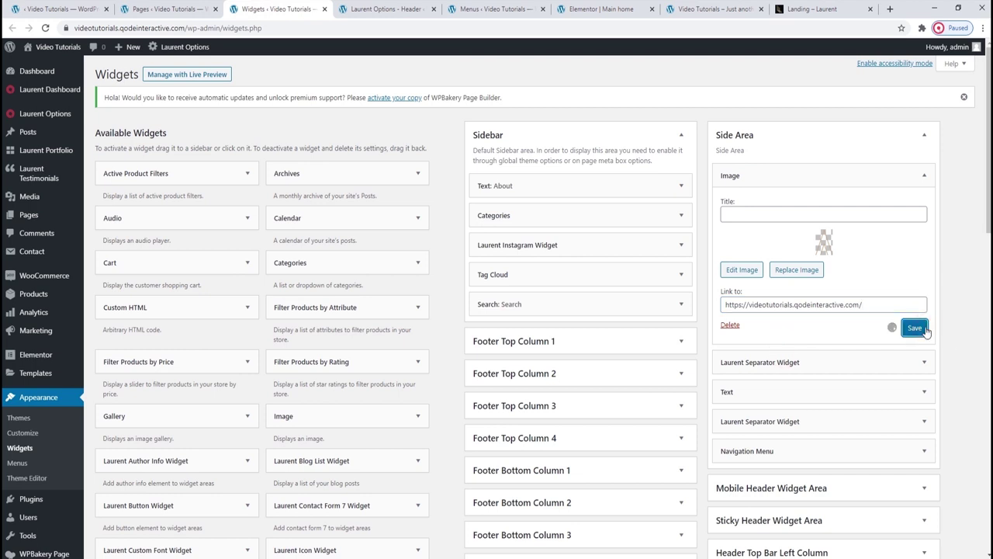
Reload the front end and check the new logo in the side panel.
click(677, 4)
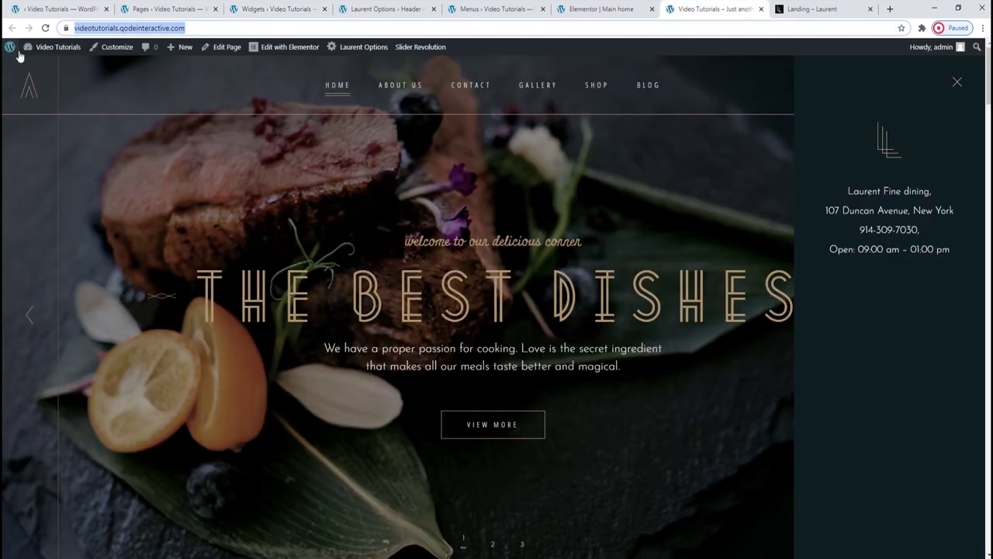
click(45, 28)
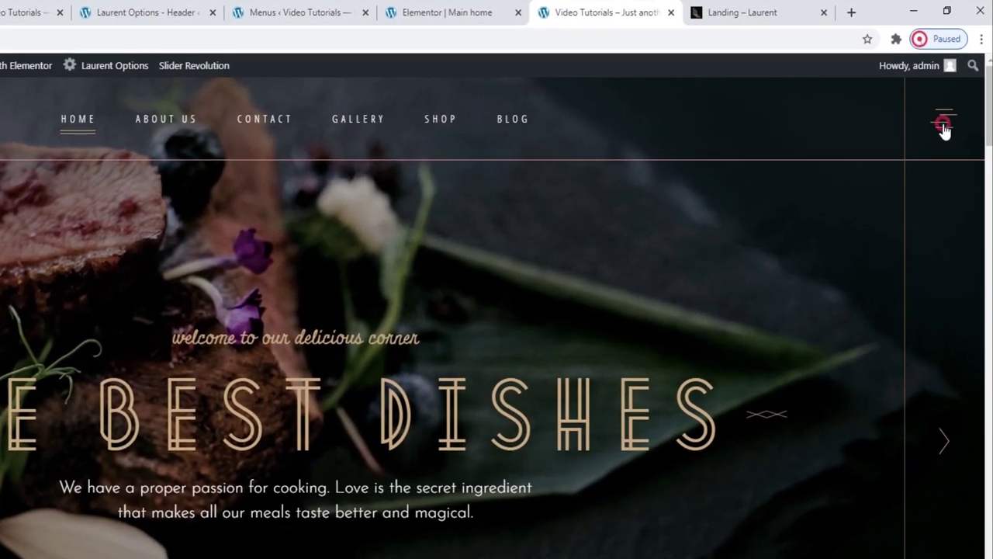
click(943, 124)
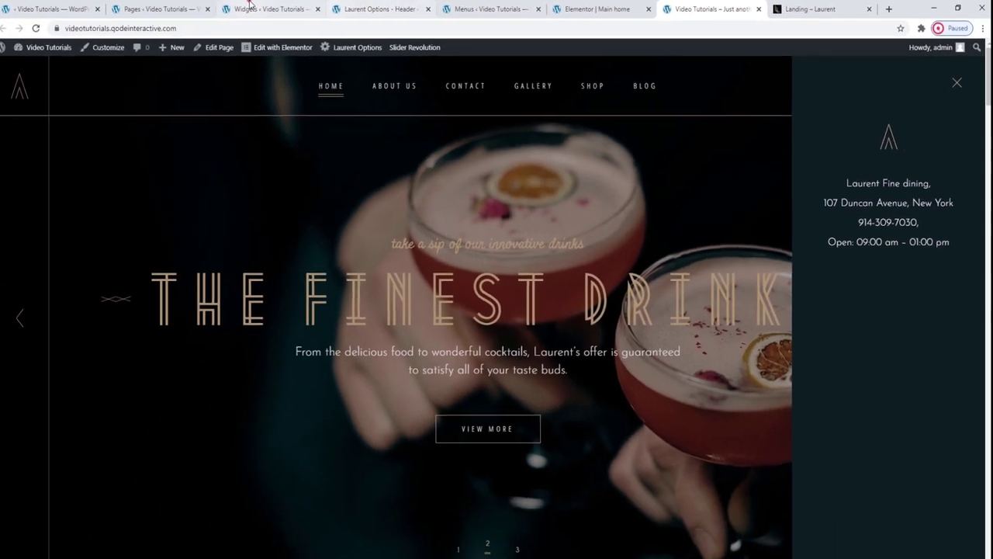
click(250, 6)
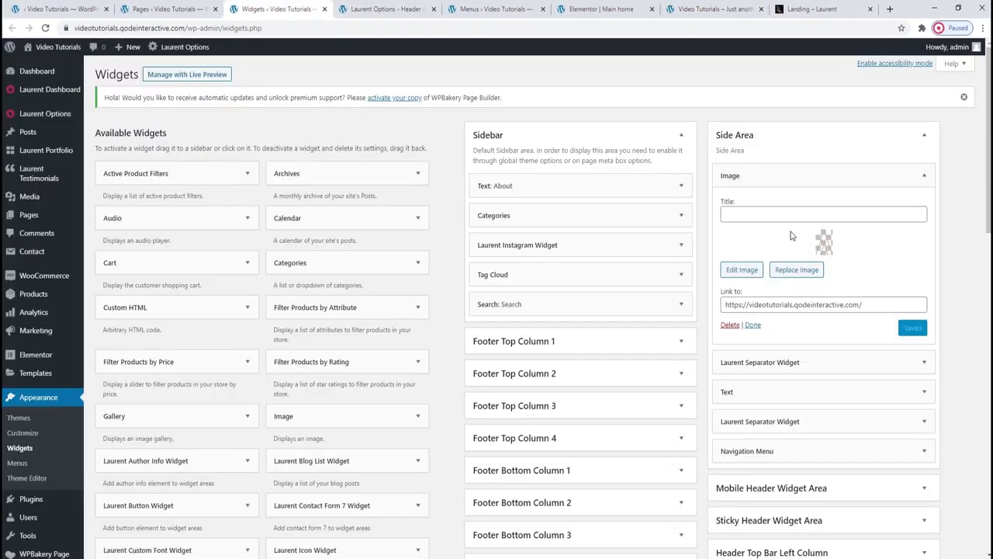
Collapse the Image widget and review the Laurent Separator Widget settings.
click(919, 183)
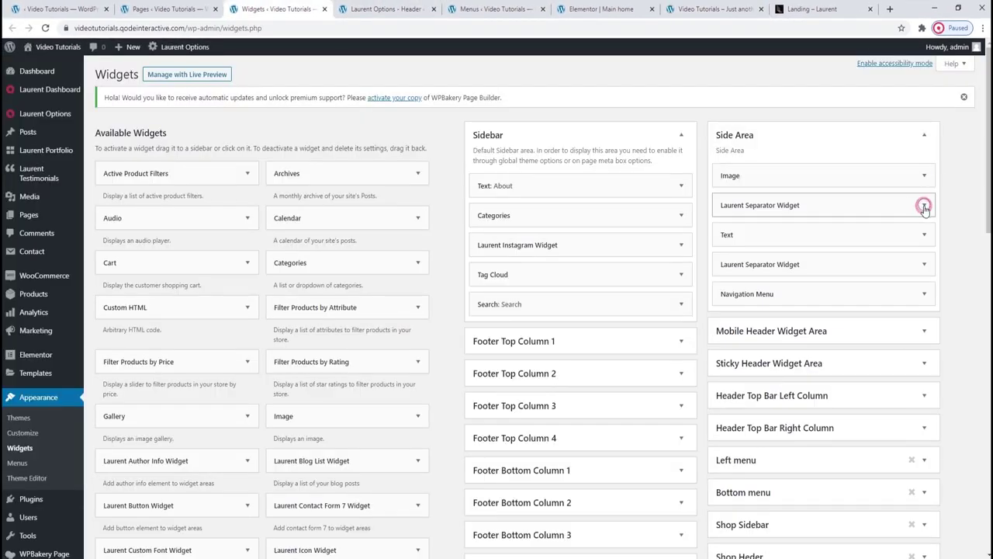
click(924, 205)
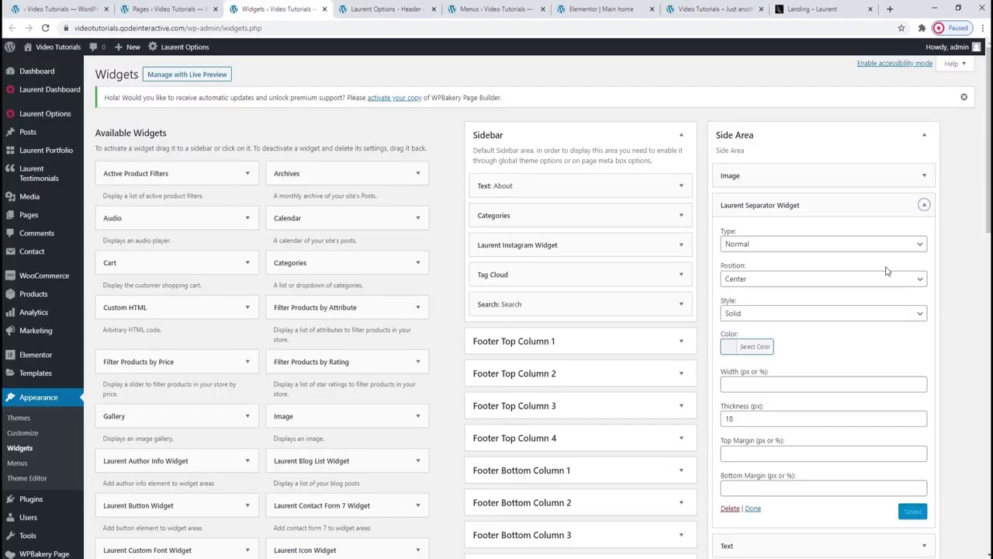
scroll(887, 270, down, 1)
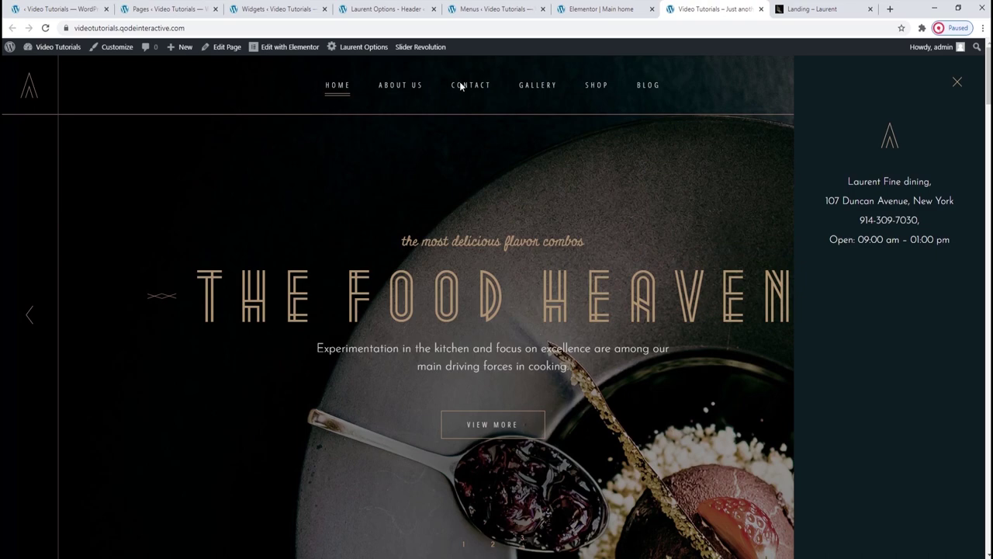
click(279, 9)
click(924, 151)
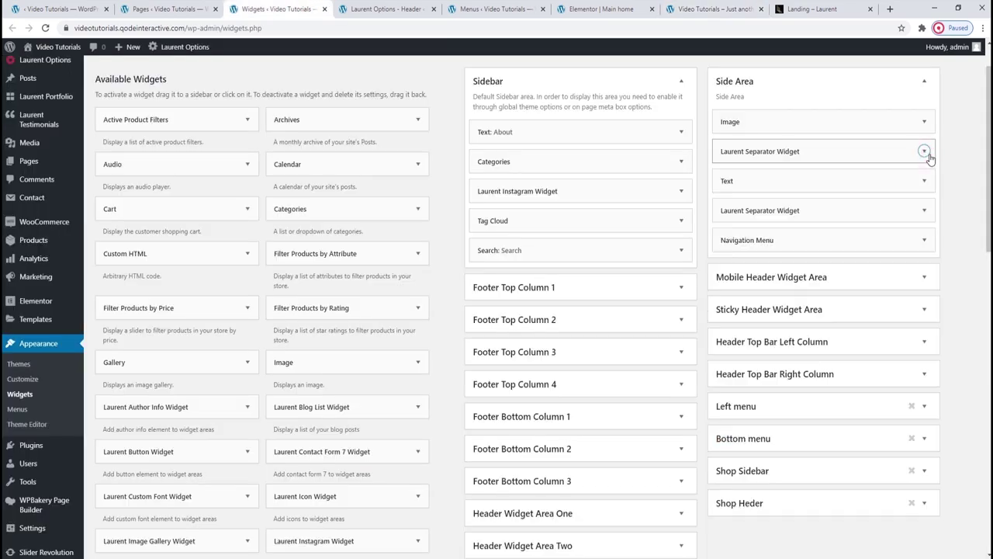
Change 'Laurent' to 'Avallon' in the Side Area Text widget, check its address and phone links, and save.
click(923, 179)
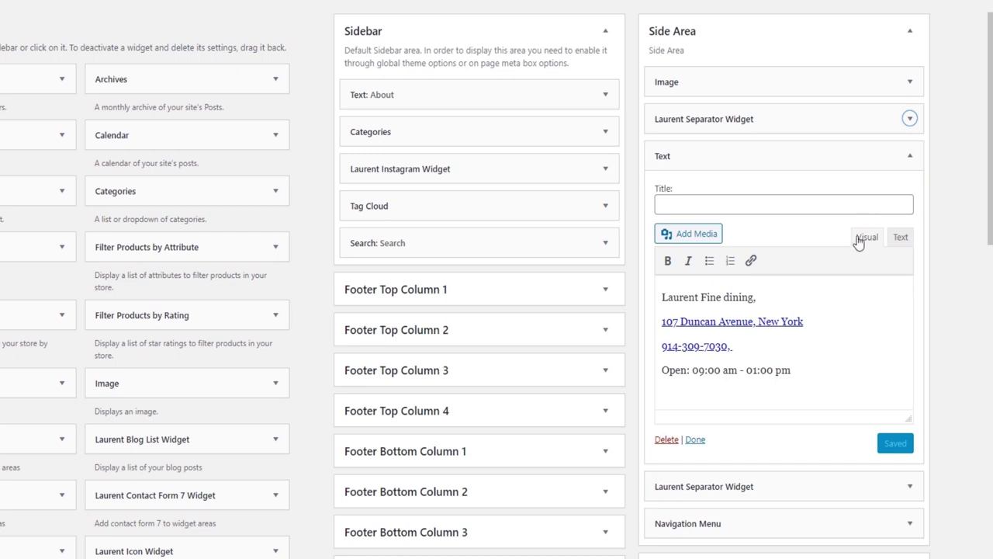
drag(698, 296, 662, 298)
text(Avallon)
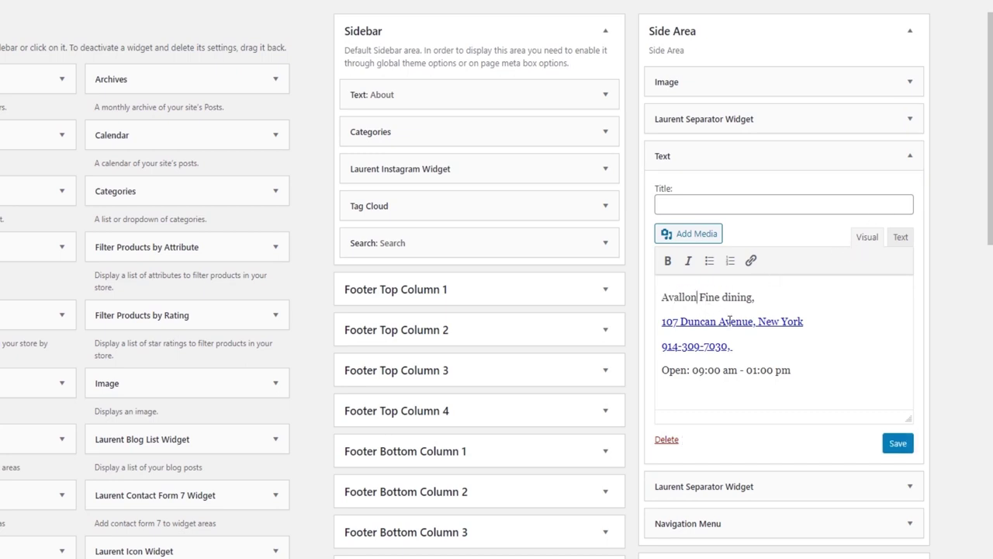
click(729, 321)
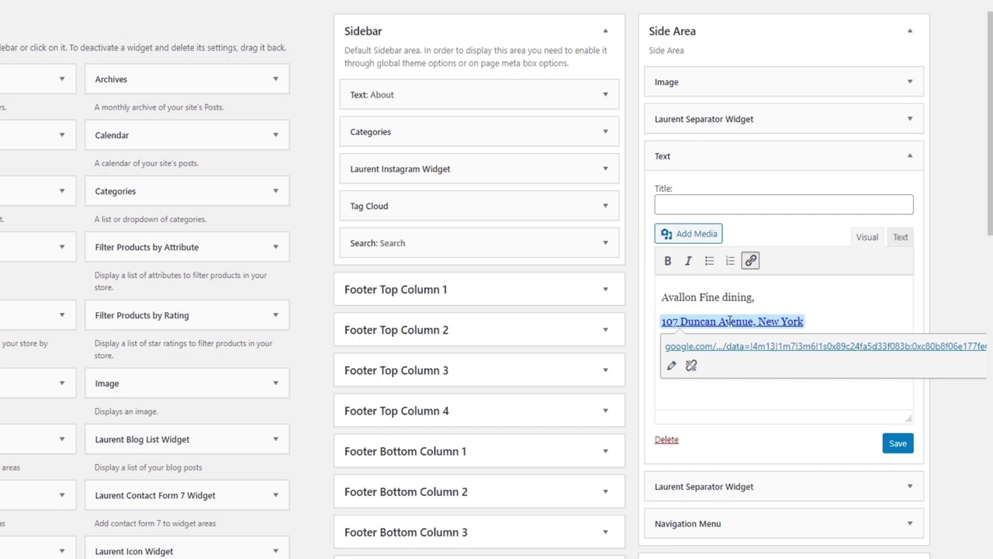
click(672, 365)
click(886, 388)
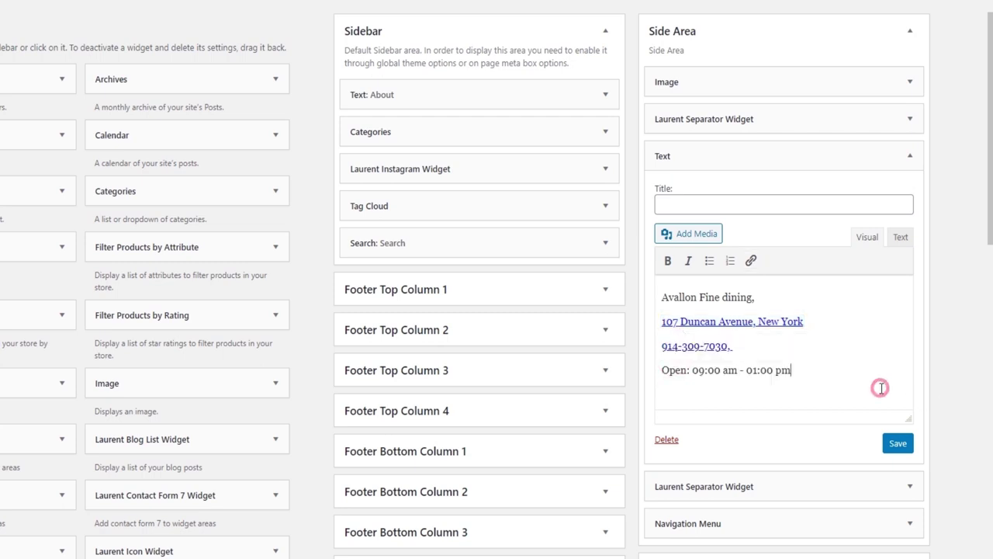
click(722, 347)
click(857, 350)
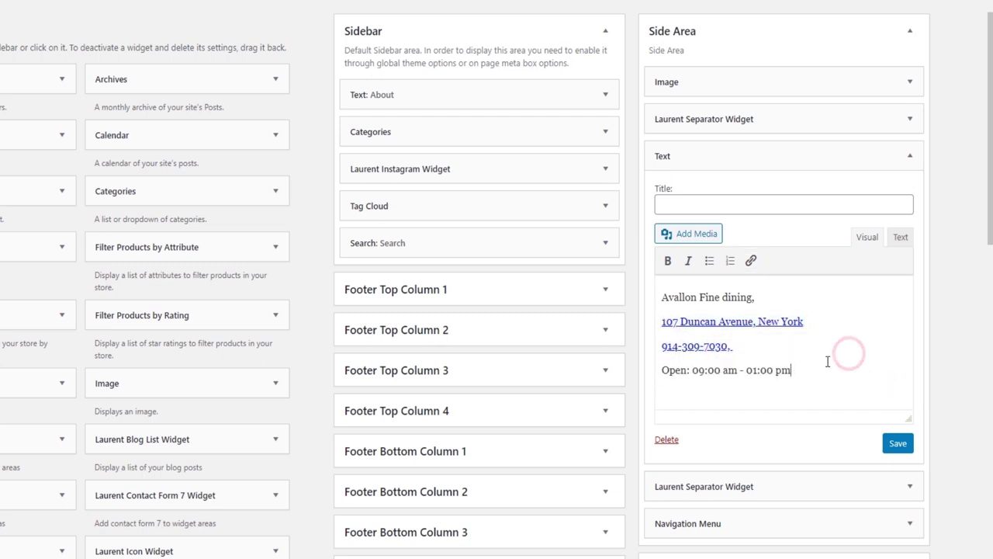
click(894, 444)
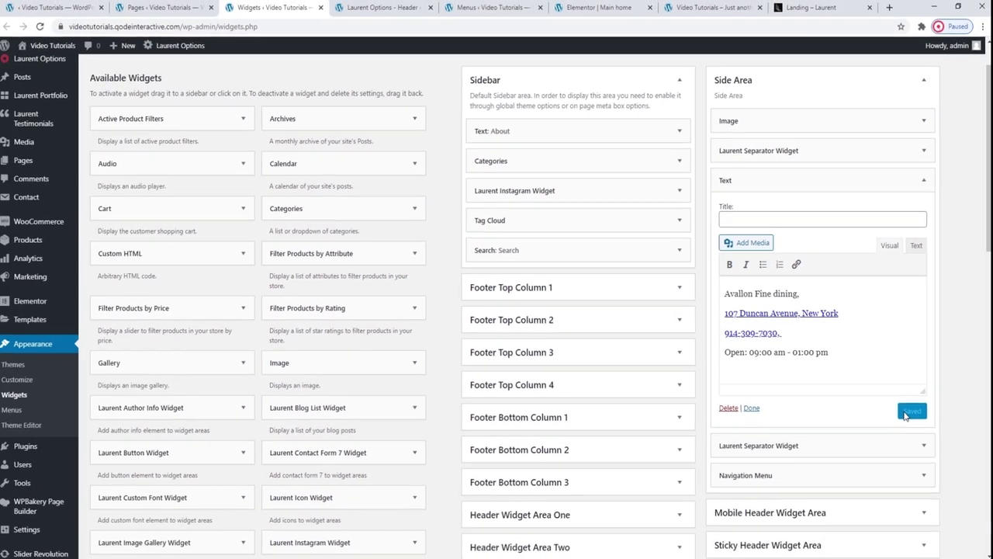
click(720, 11)
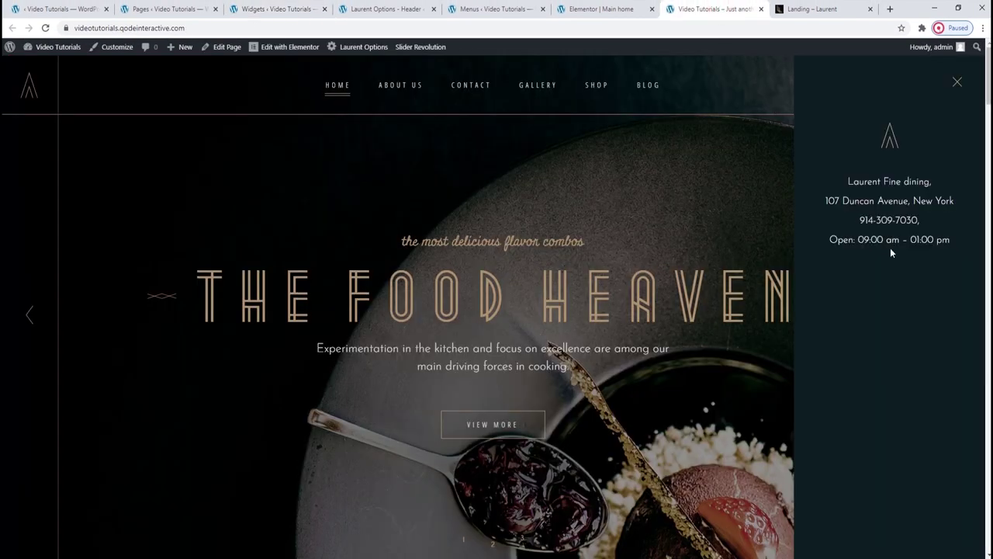
Reload the live site, open and close its side panel, then close the Widgets tab.
key(F5)
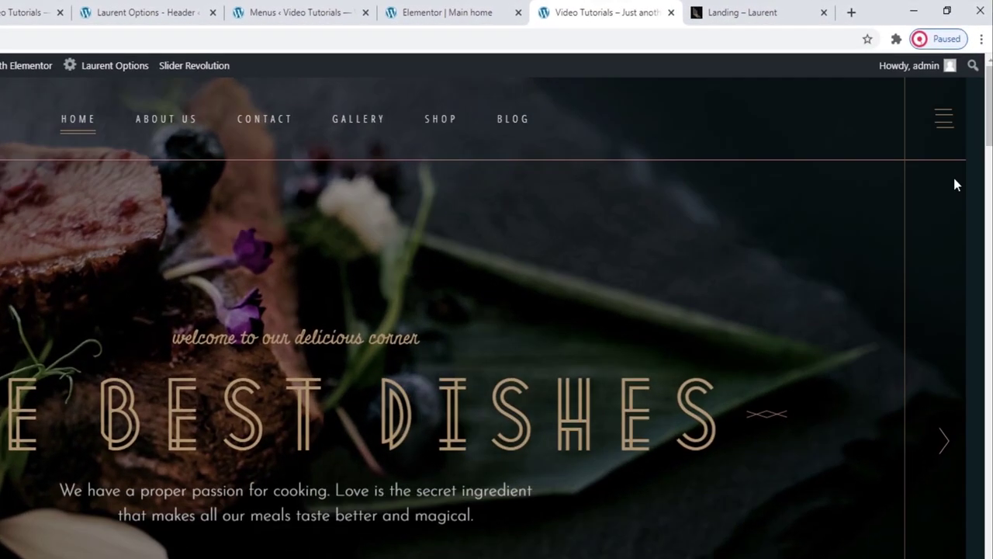
click(954, 115)
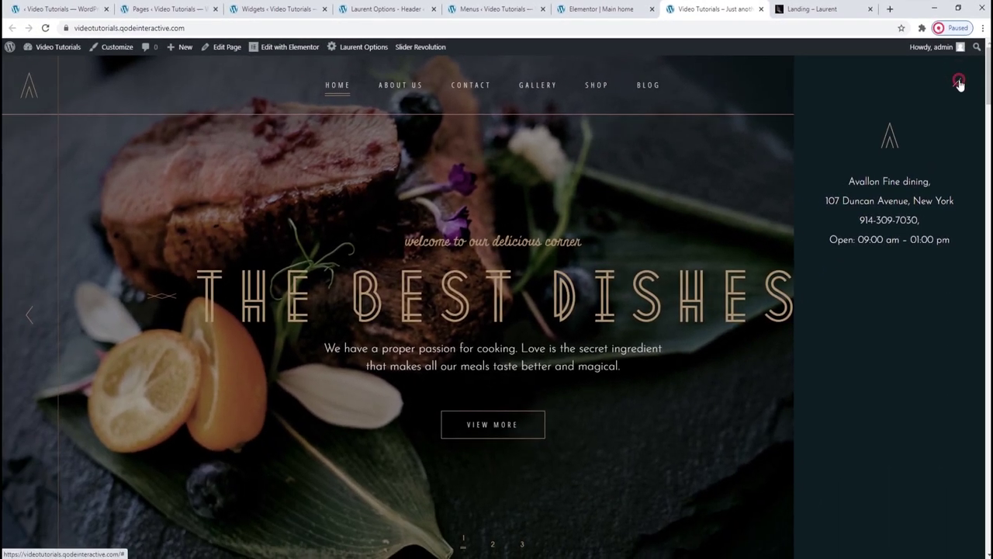
click(960, 83)
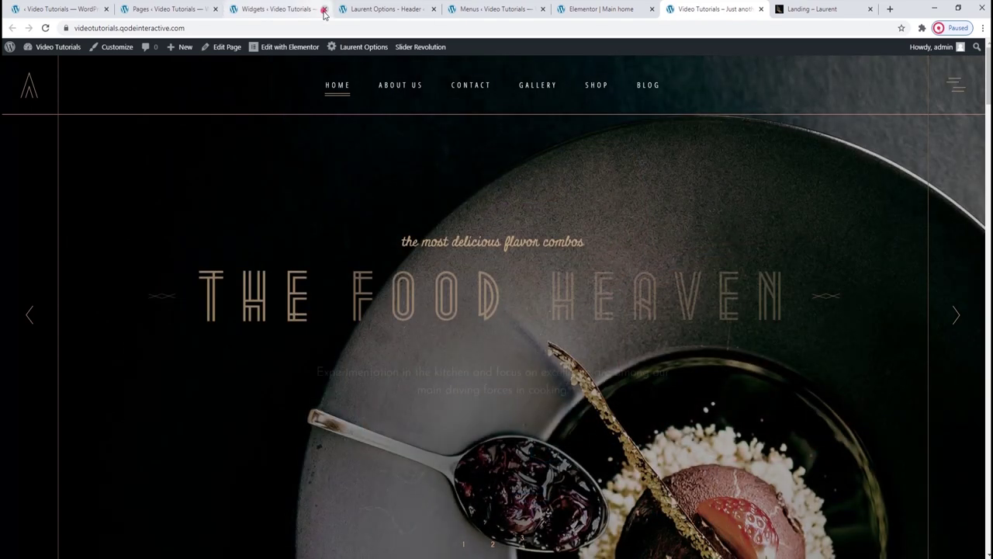
click(325, 9)
Close the Menus tab and open the Laurent Options General settings.
click(306, 9)
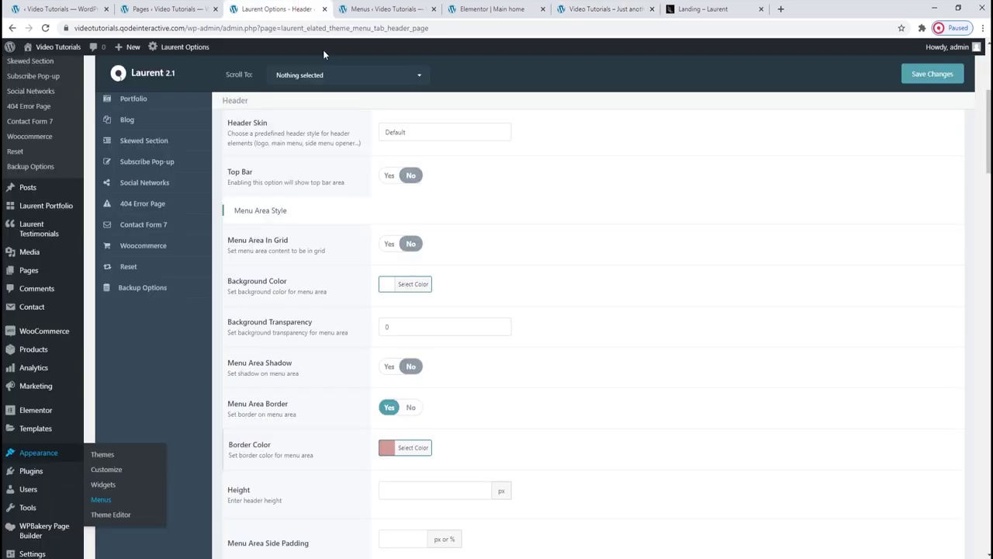
click(491, 10)
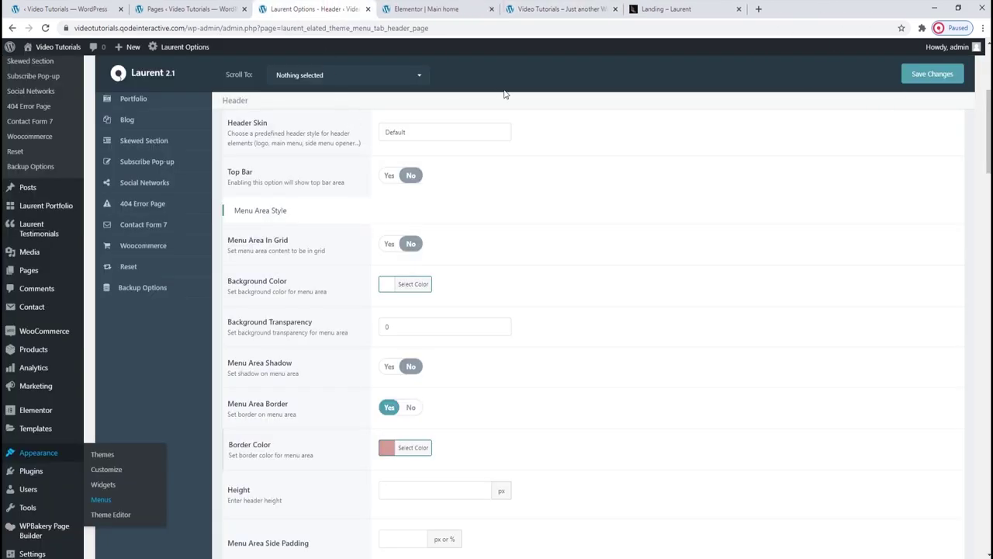
scroll(147, 241, up, 3)
scroll(150, 241, up, 2)
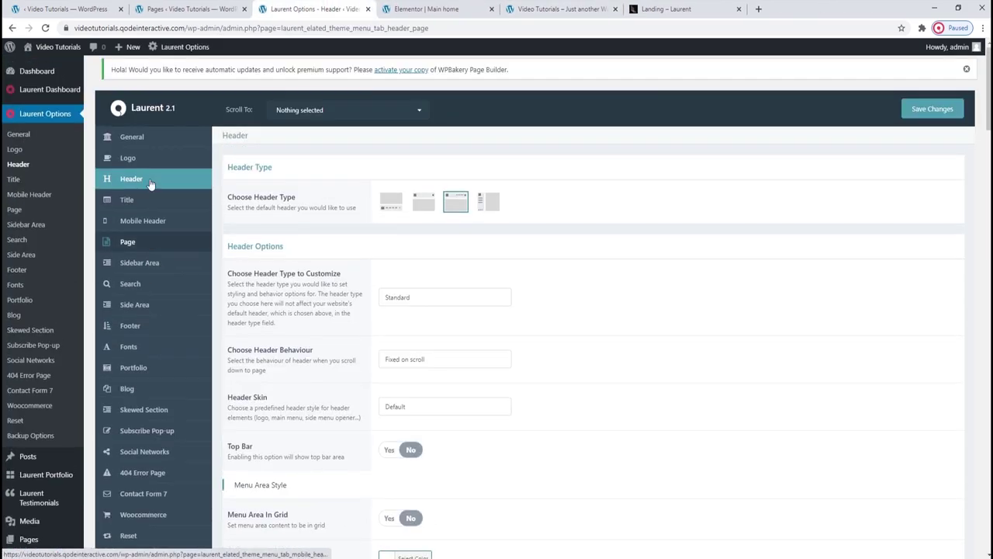
click(132, 137)
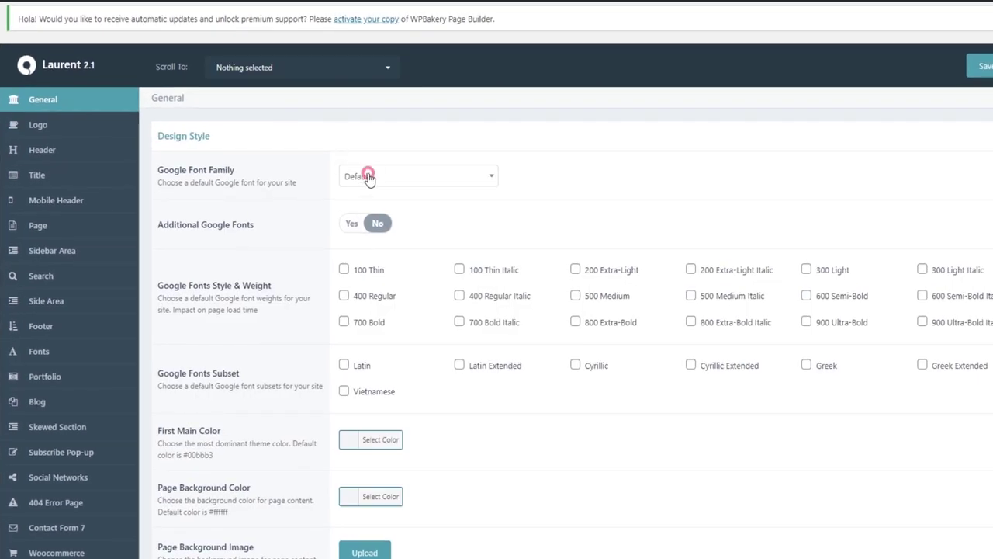
Browse the Google Font Family list, keep Default, and scroll to First Main Color.
click(367, 177)
scroll(405, 236, down, 3)
scroll(405, 236, down, 3)
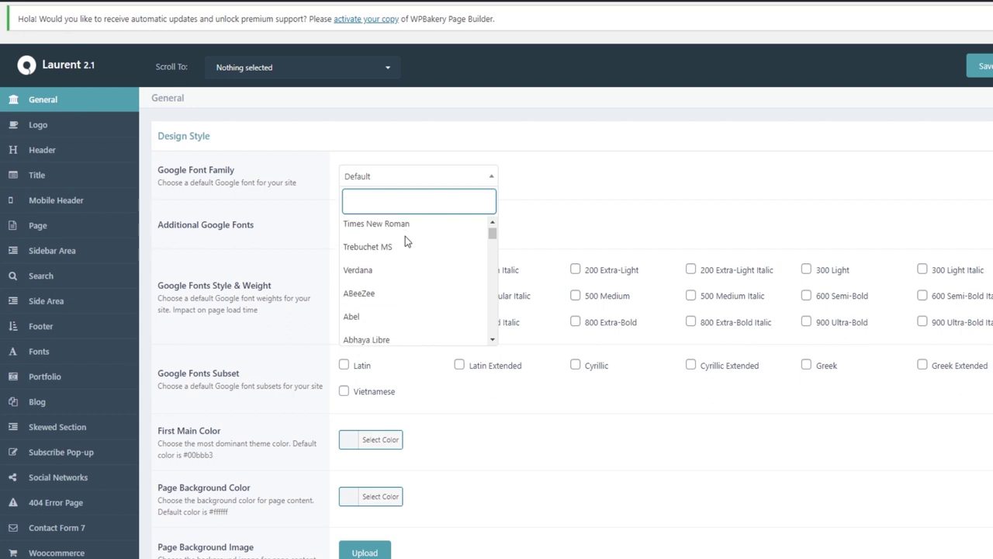
scroll(405, 236, up, 6)
click(402, 183)
scroll(425, 221, down, 1)
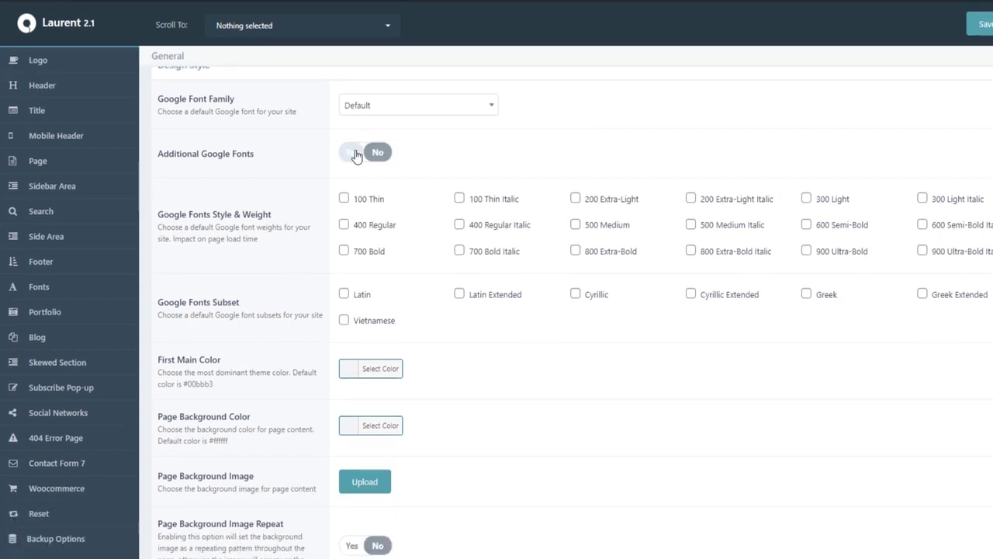
scroll(423, 192, down, 1)
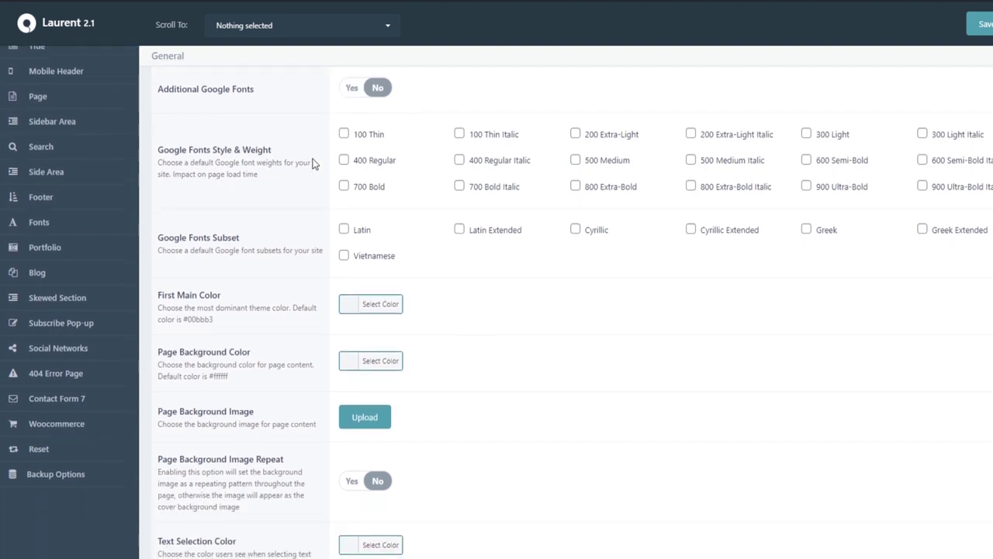
scroll(426, 241, down, 1)
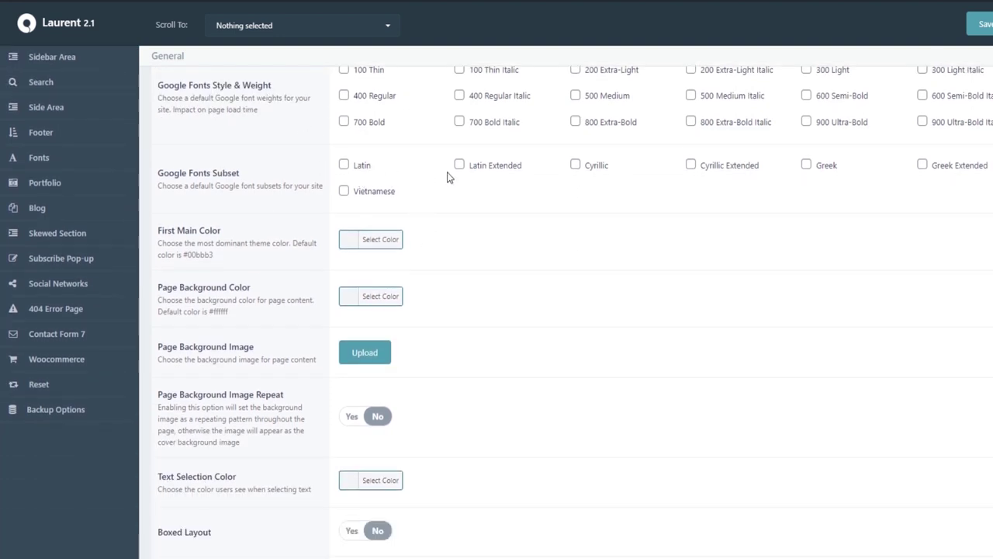
drag(214, 256, 183, 254)
Open the First Main Color picker and close it without changes.
click(222, 257)
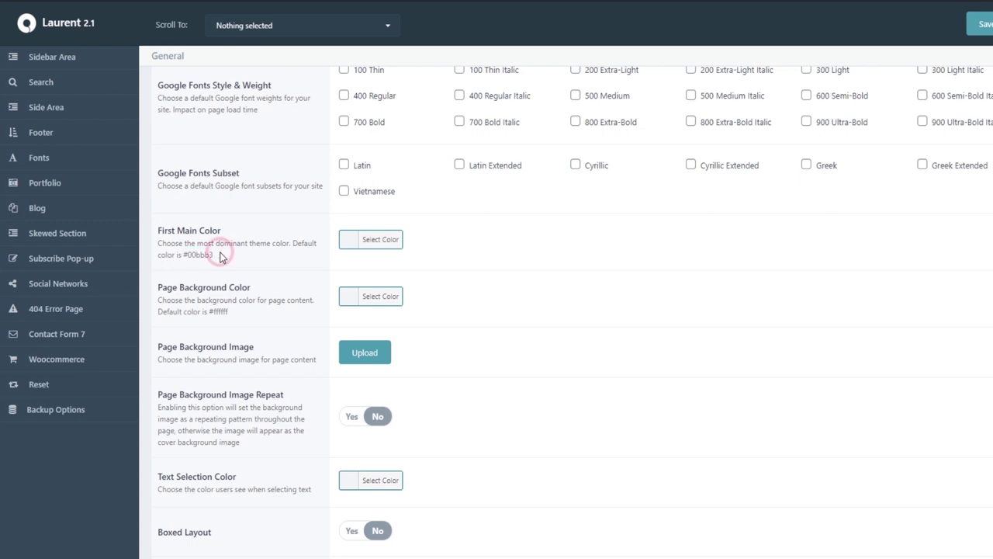
click(381, 237)
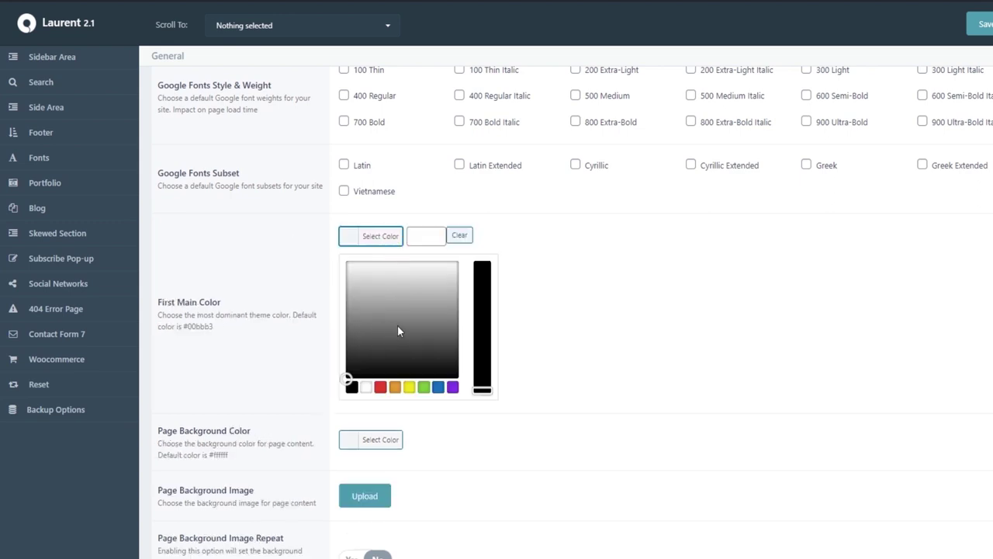
click(416, 234)
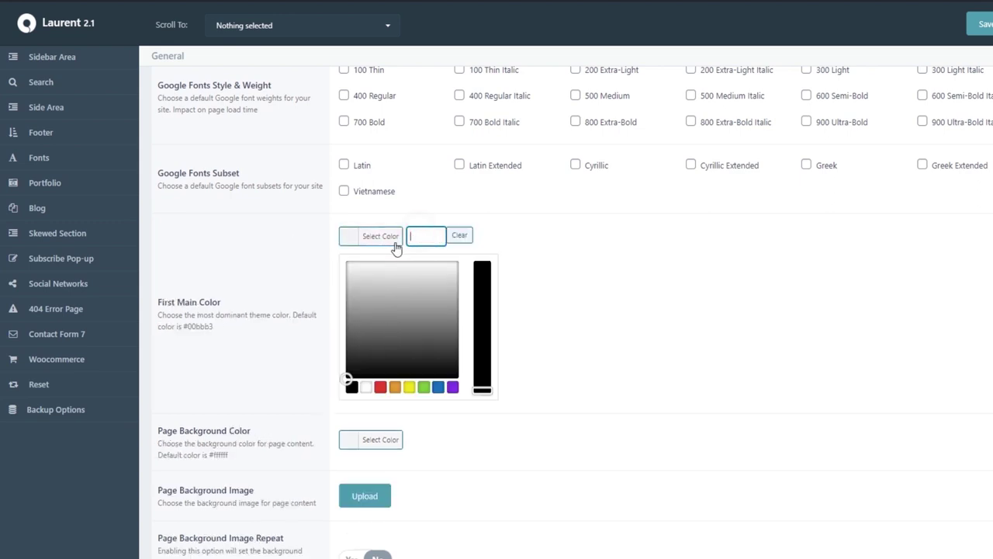
click(391, 241)
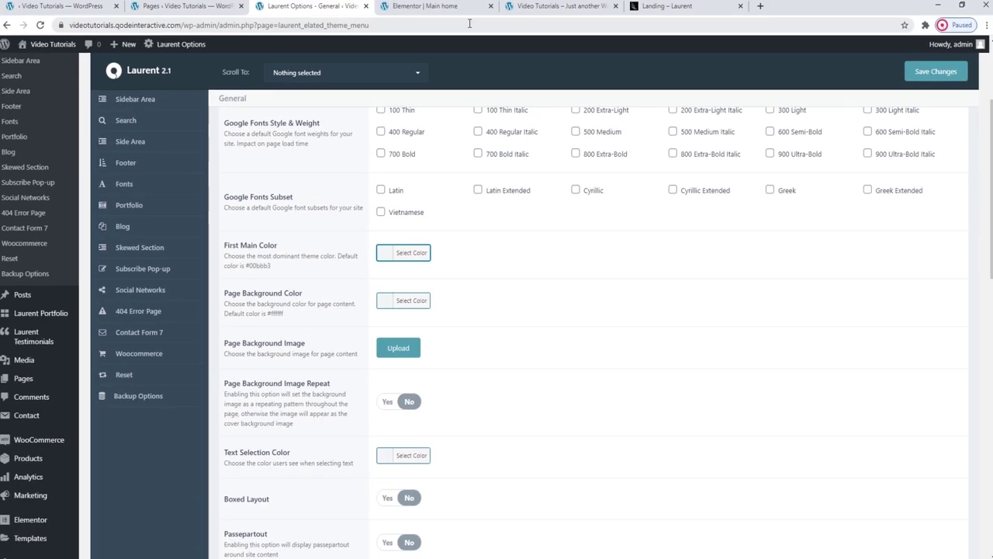
Compare the live site's page with the Laurent General options.
click(557, 7)
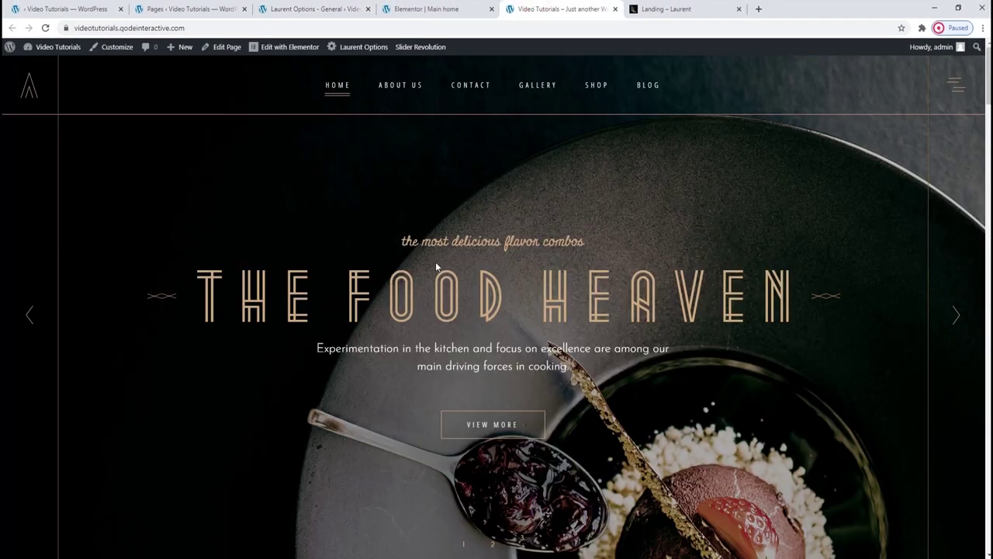
scroll(476, 283, down, 5)
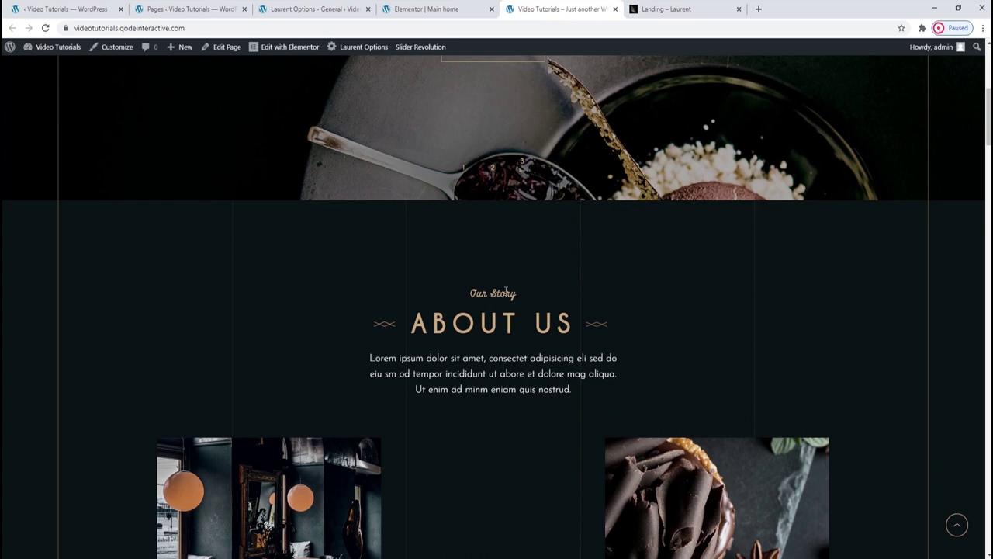
scroll(467, 309, down, 4)
scroll(308, 316, down, 1)
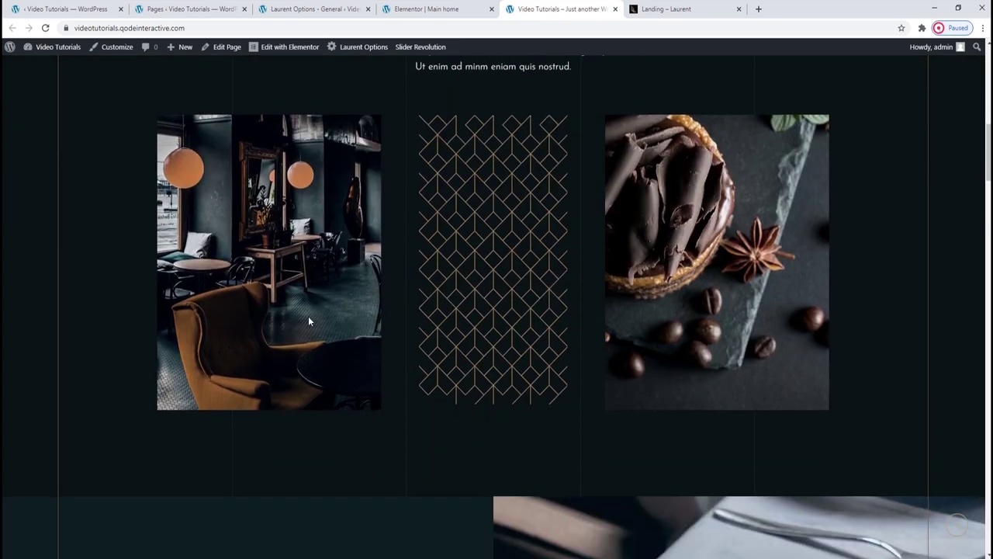
scroll(308, 316, up, 8)
click(298, 6)
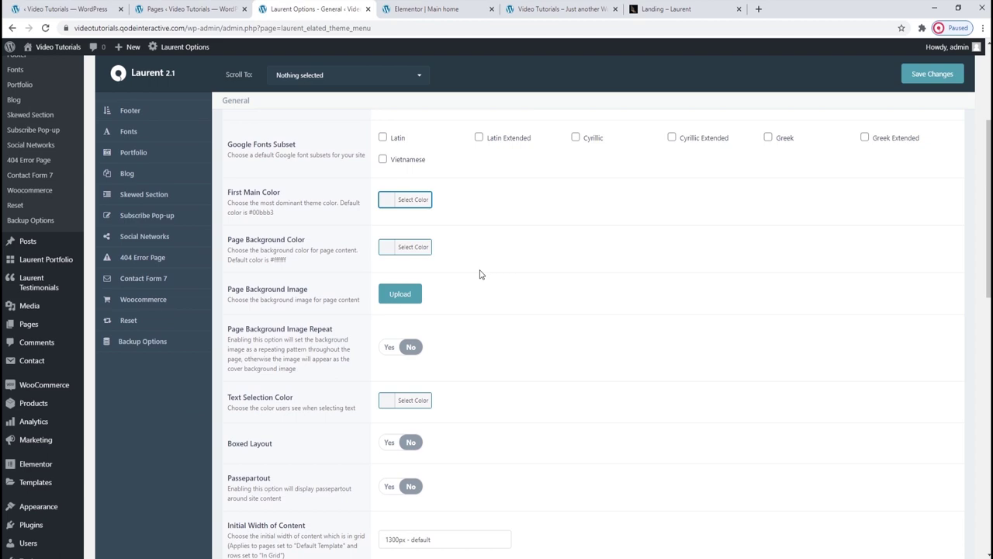
click(532, 9)
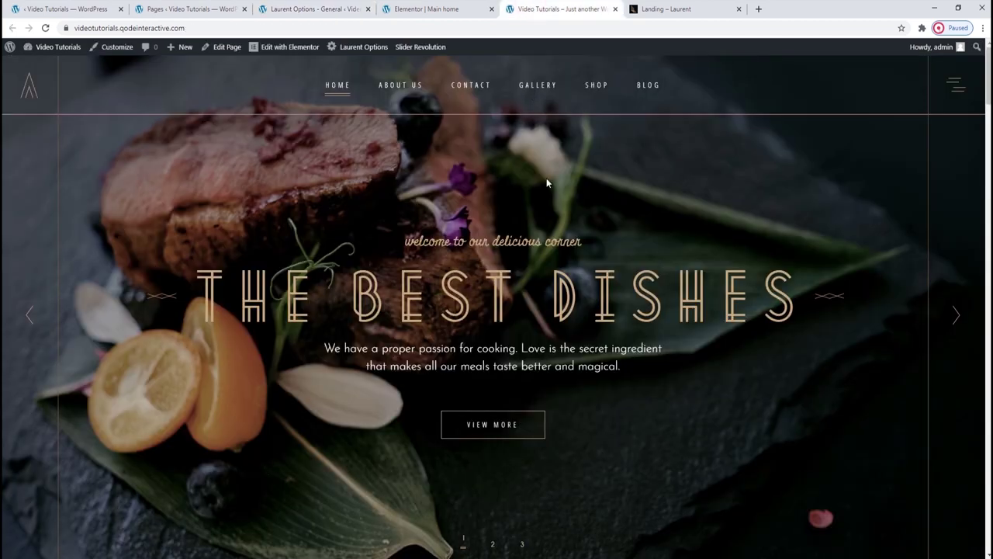
scroll(709, 233, down, 5)
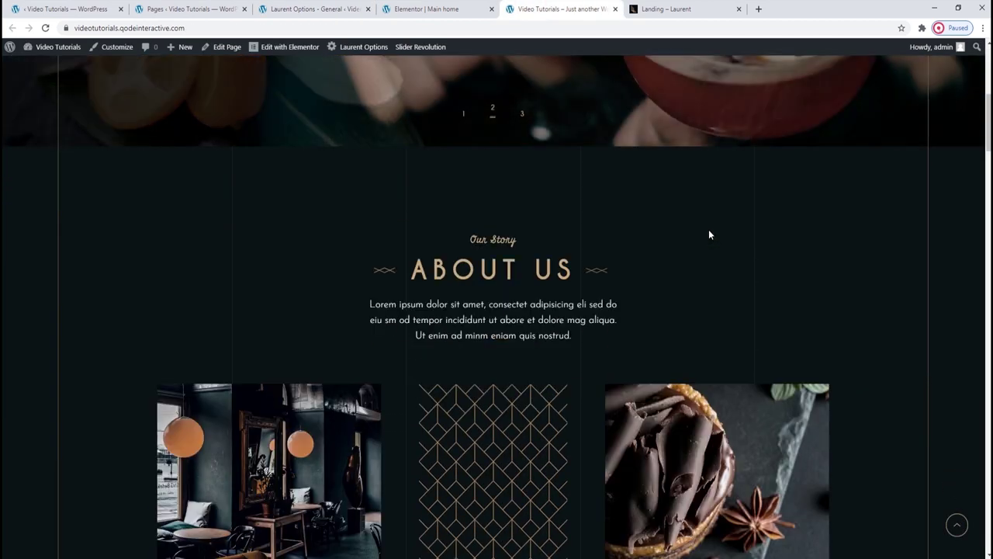
scroll(709, 234, up, 5)
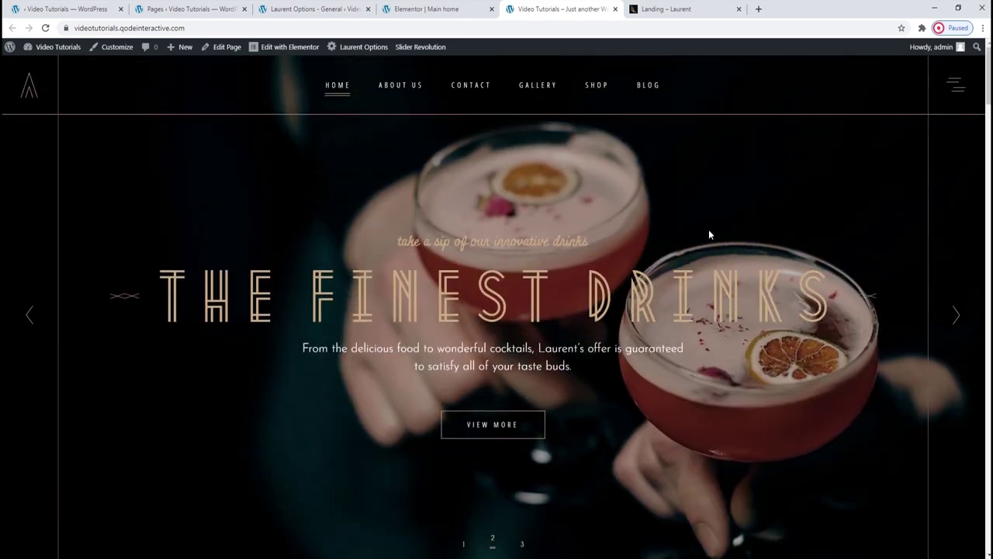
click(315, 10)
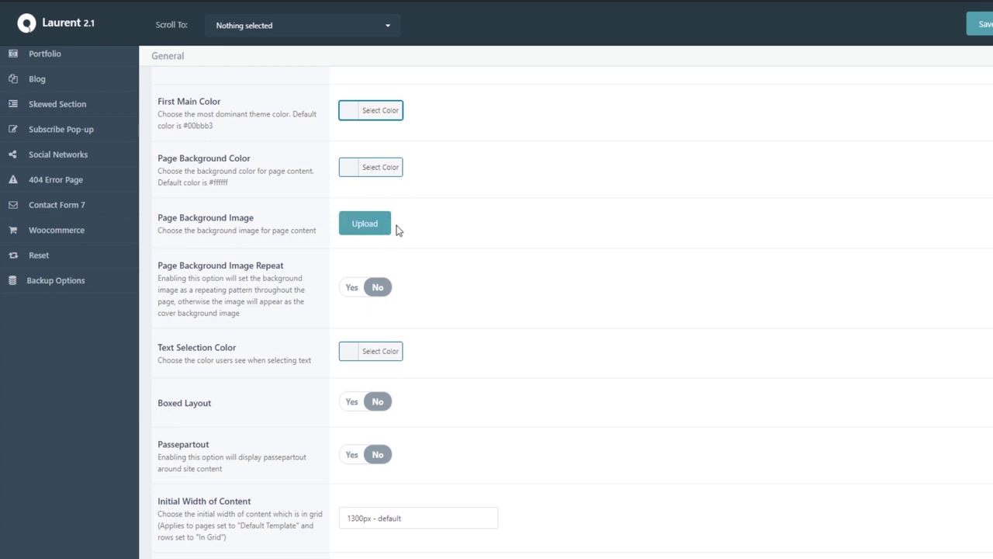
Scroll the General options down toward the Grid Lines Color settings, checking the live site again.
scroll(411, 230, down, 1)
scroll(412, 230, down, 1)
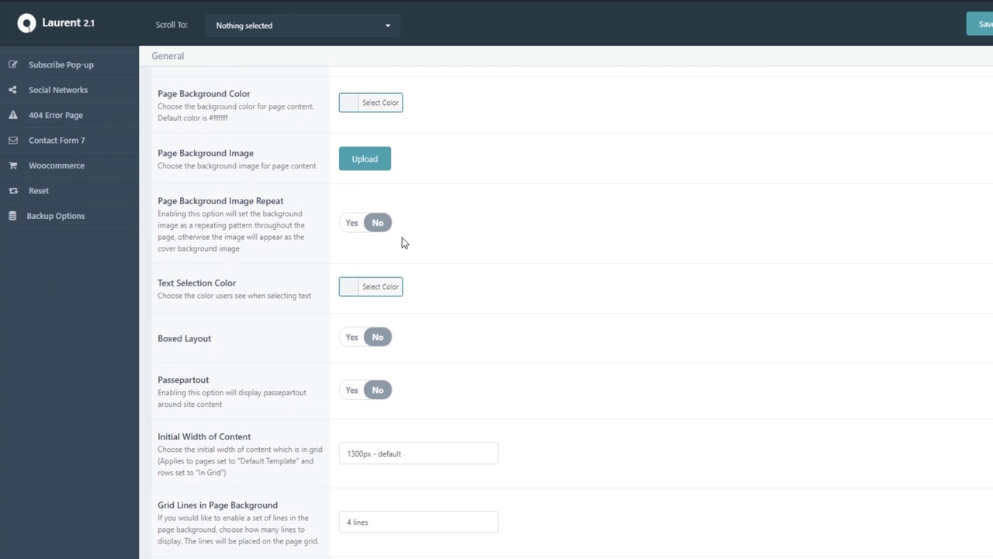
scroll(466, 210, down, 1)
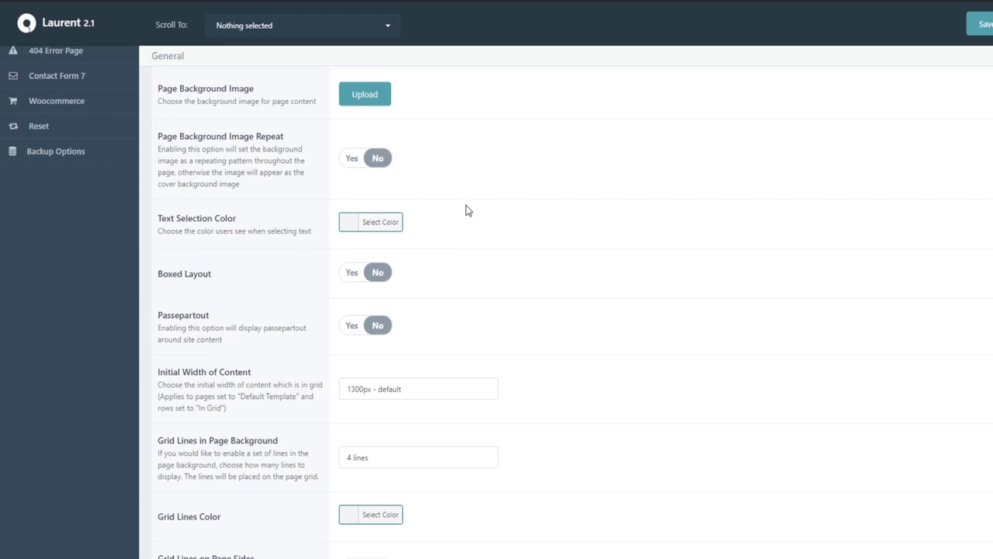
click(559, 8)
scroll(583, 364, down, 3)
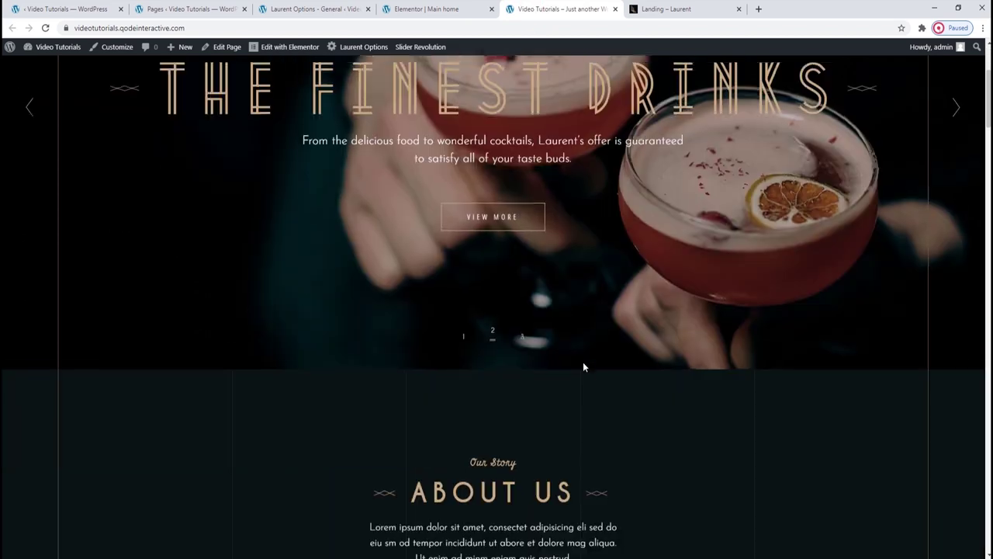
scroll(582, 362, down, 4)
drag(575, 282, 363, 255)
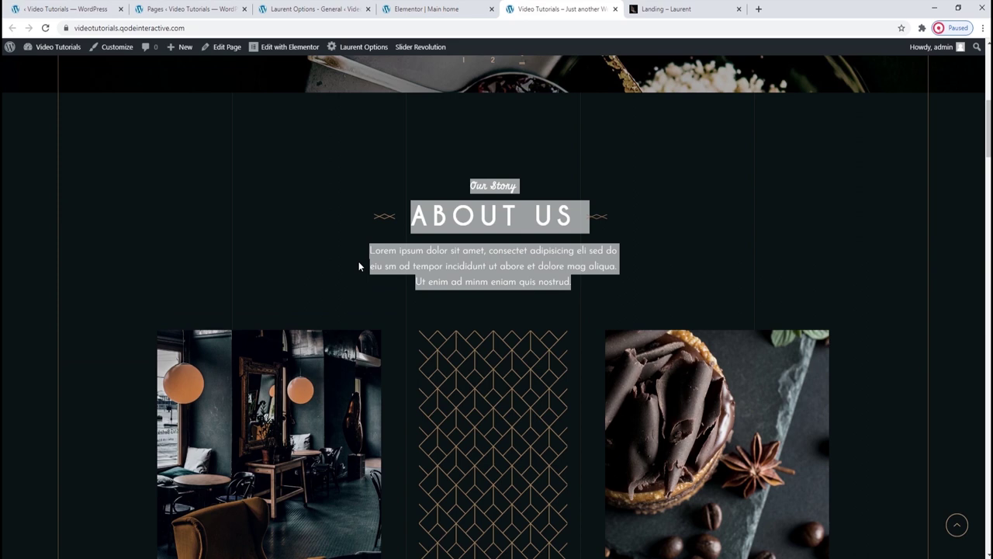
click(359, 266)
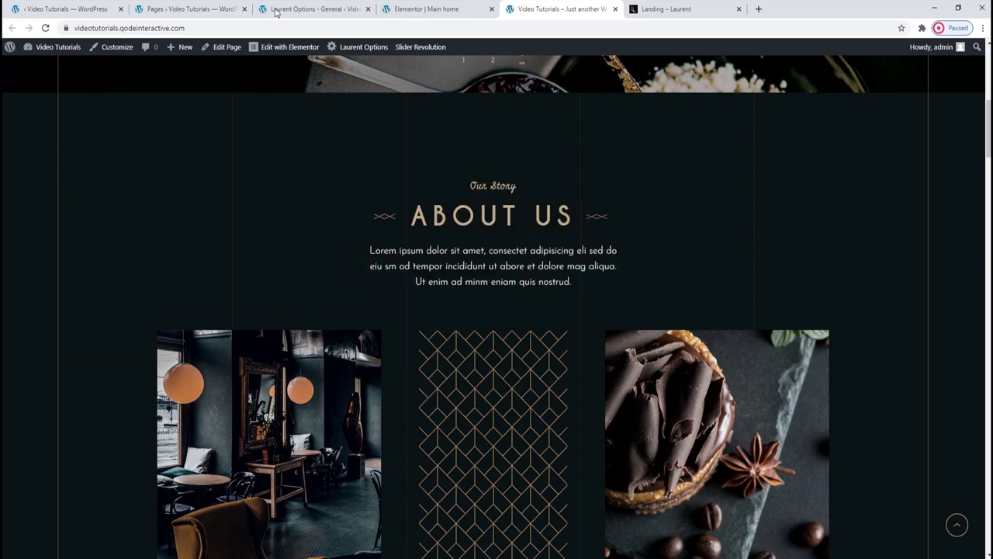
click(311, 8)
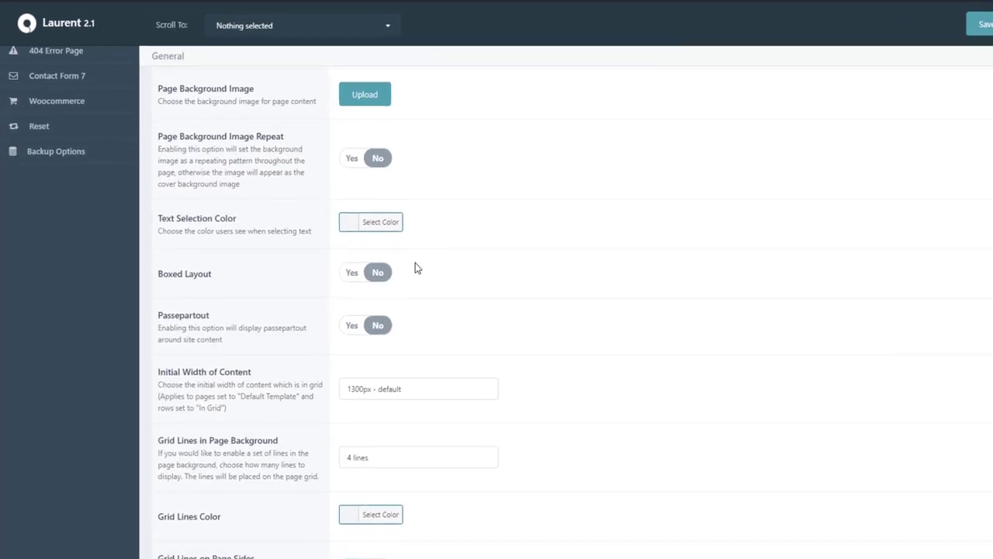
scroll(423, 267, down, 2)
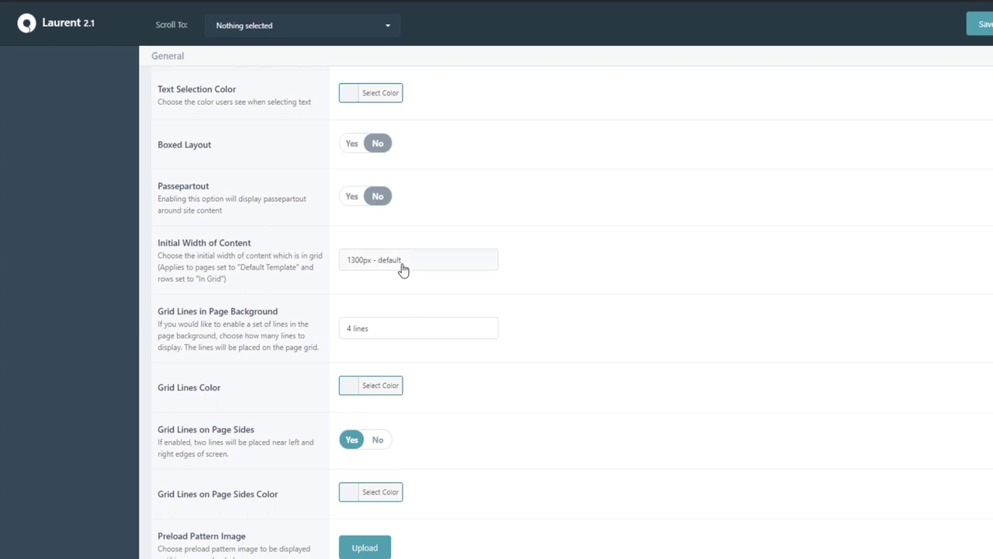
click(402, 267)
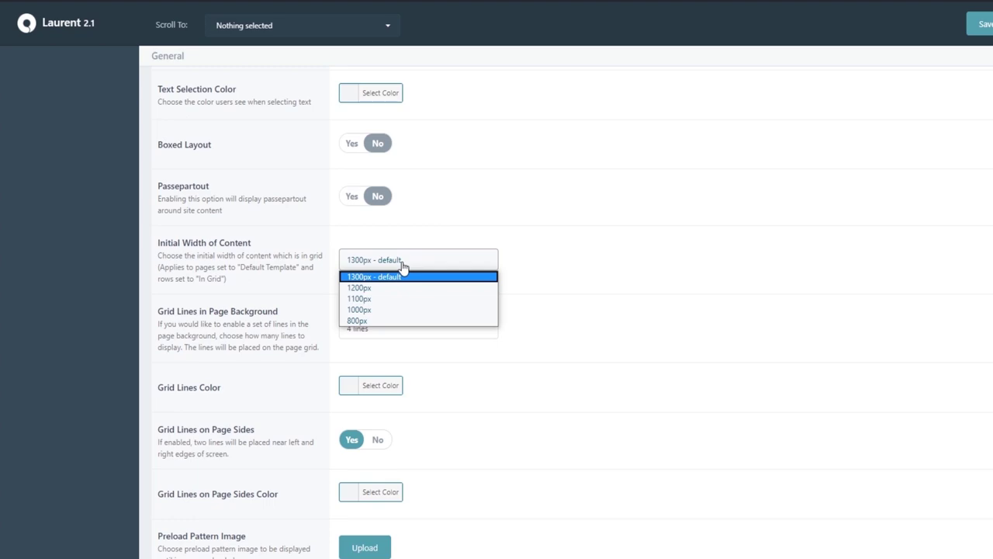
click(402, 267)
click(556, 8)
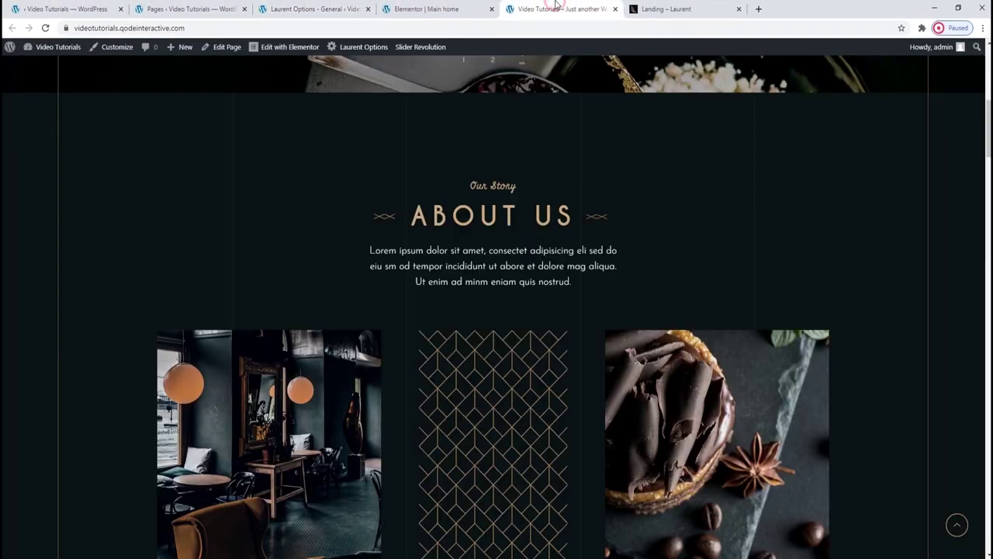
scroll(512, 208, down, 4)
scroll(513, 208, down, 1)
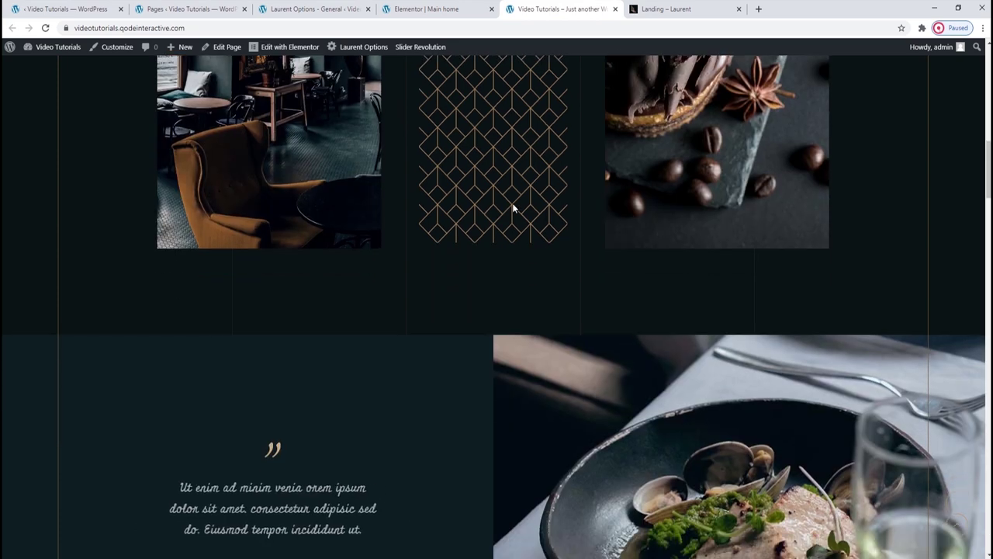
scroll(224, 187, up, 3)
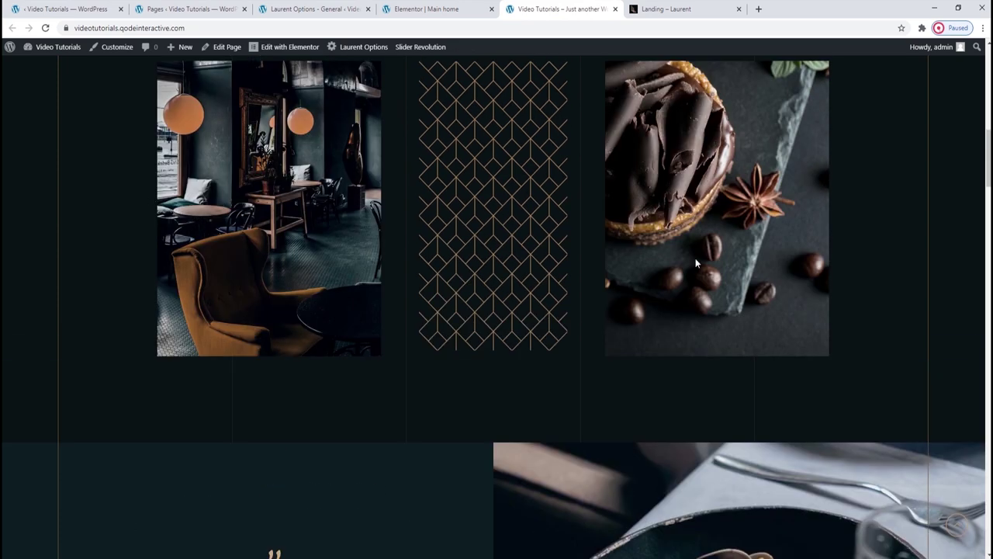
scroll(825, 249, down, 10)
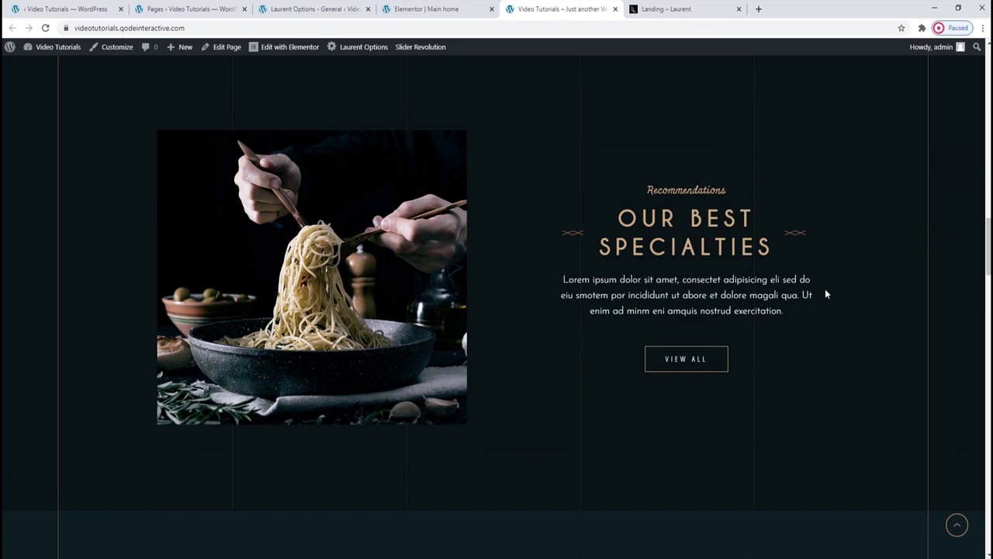
click(272, 8)
scroll(466, 256, down, 1)
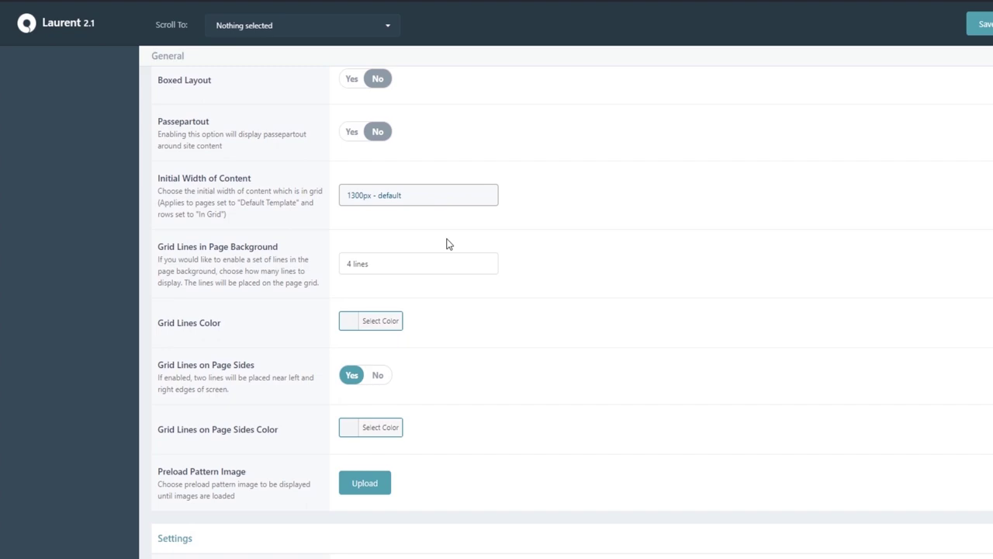
click(518, 14)
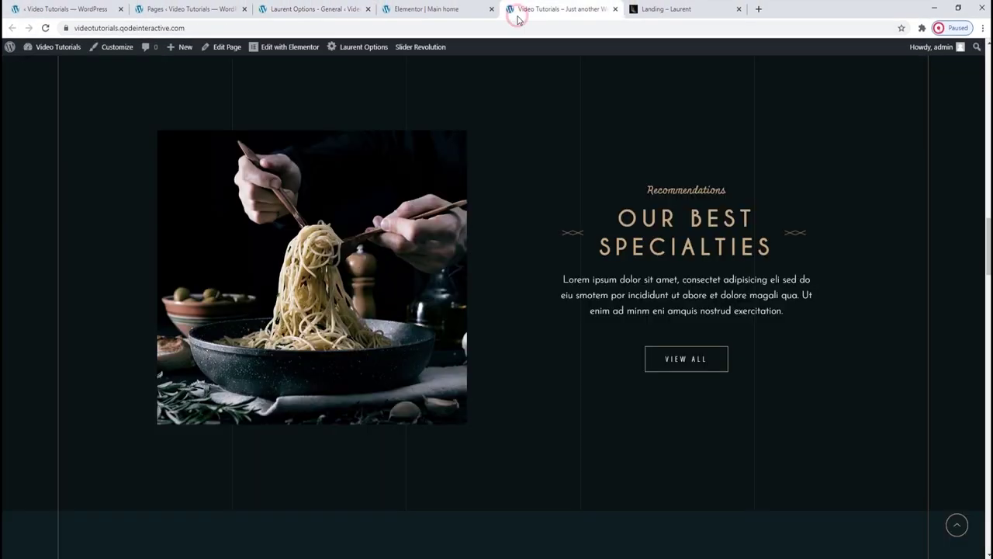
scroll(557, 163, up, 10)
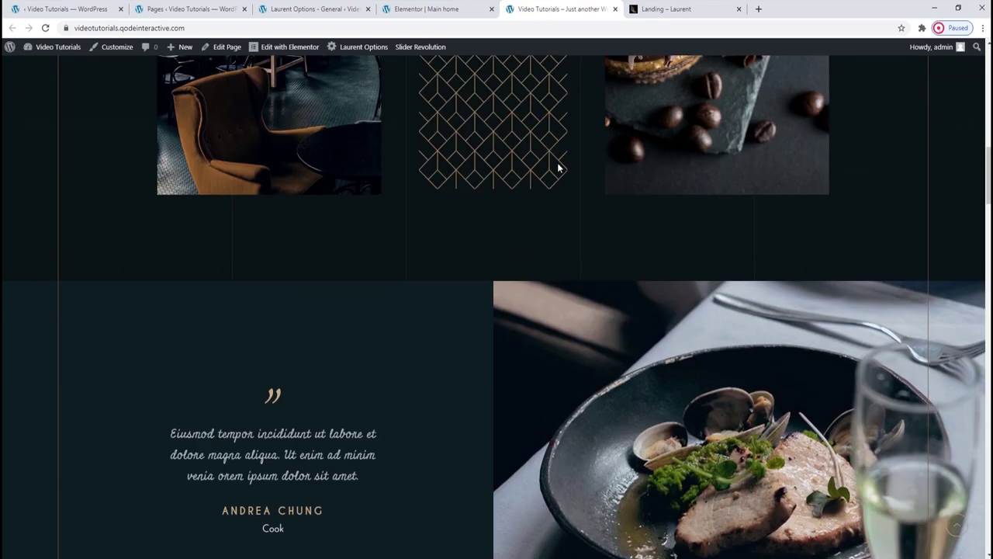
scroll(557, 166, up, 7)
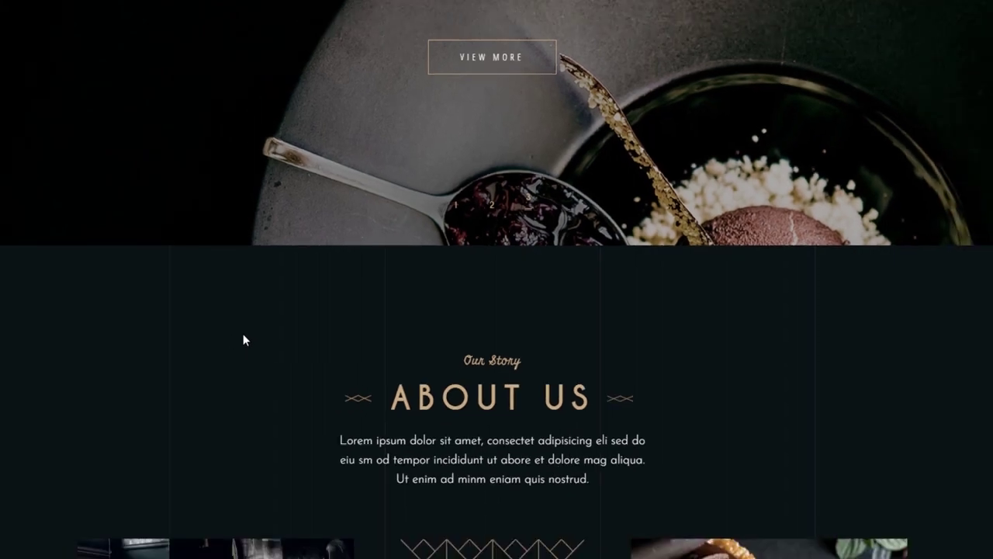
scroll(291, 330, up, 5)
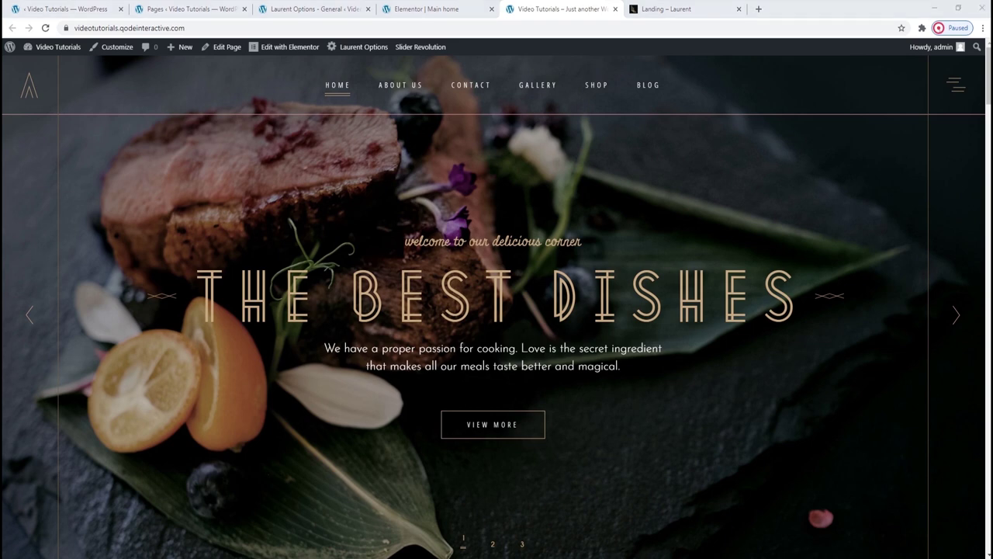
Set the Grid Lines Color to dark maroon #3b1c1f and save the General options.
click(314, 9)
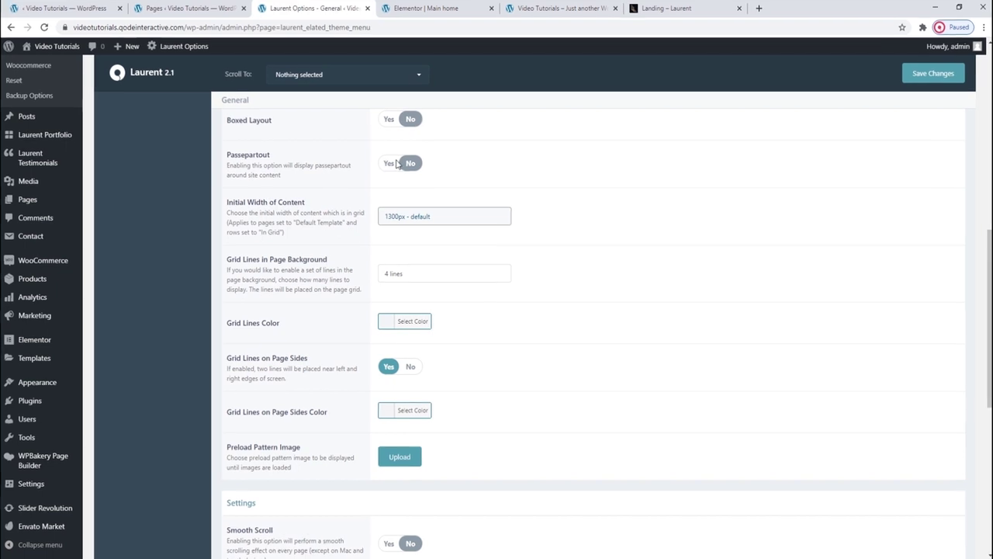
click(395, 324)
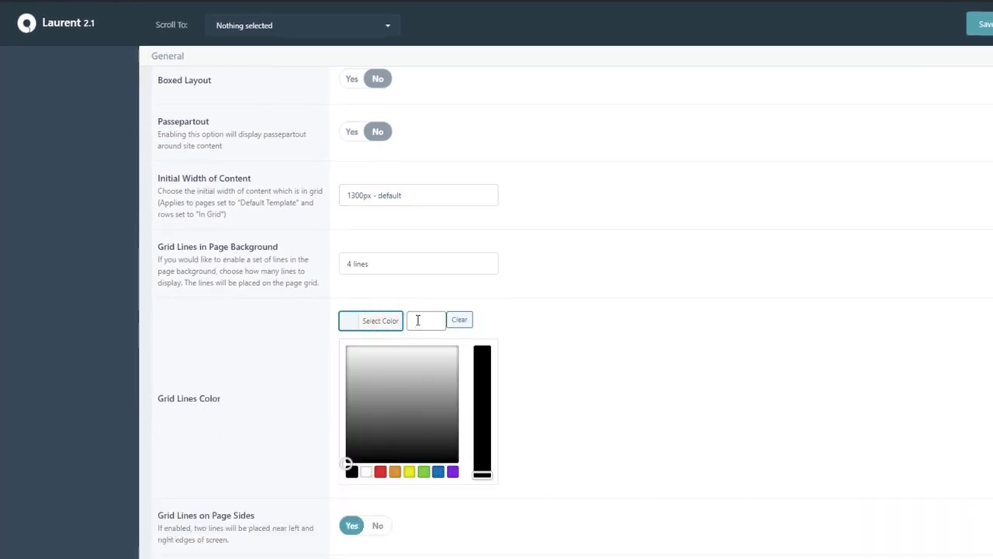
click(418, 320)
text(#)
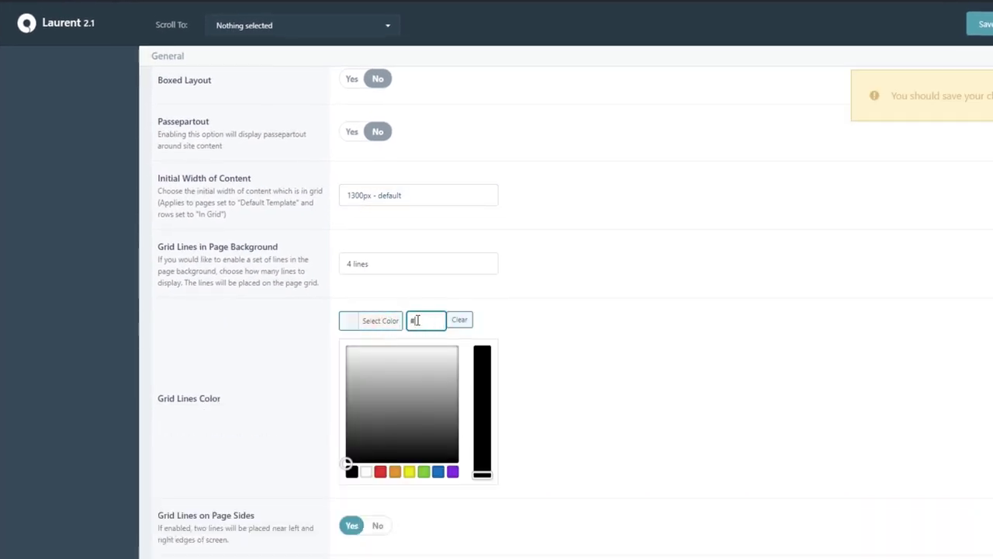
text(3)
text(b1c1f)
click(388, 321)
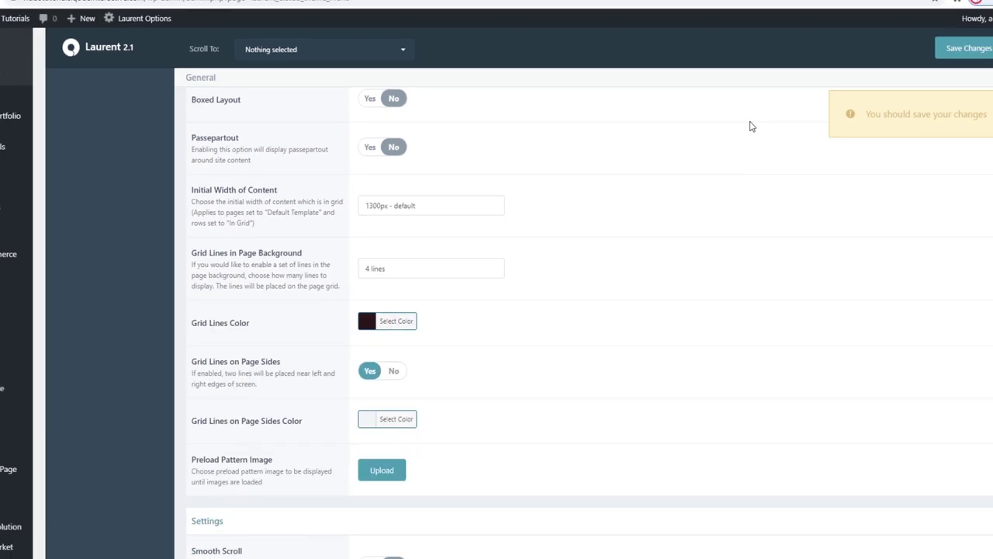
click(956, 53)
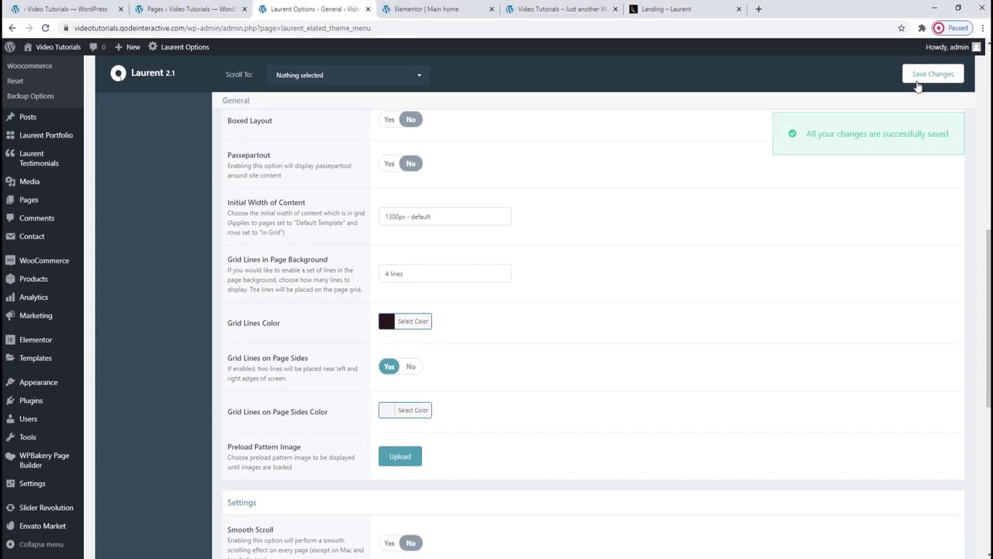
Reload the site homepage and scroll through it to check the new grid lines colour.
click(551, 10)
click(64, 49)
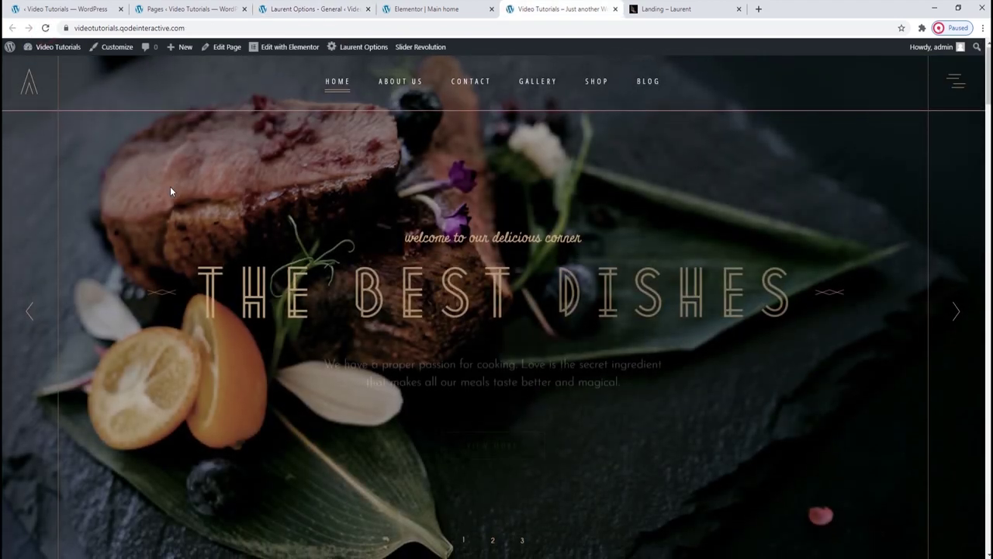
scroll(171, 191, down, 6)
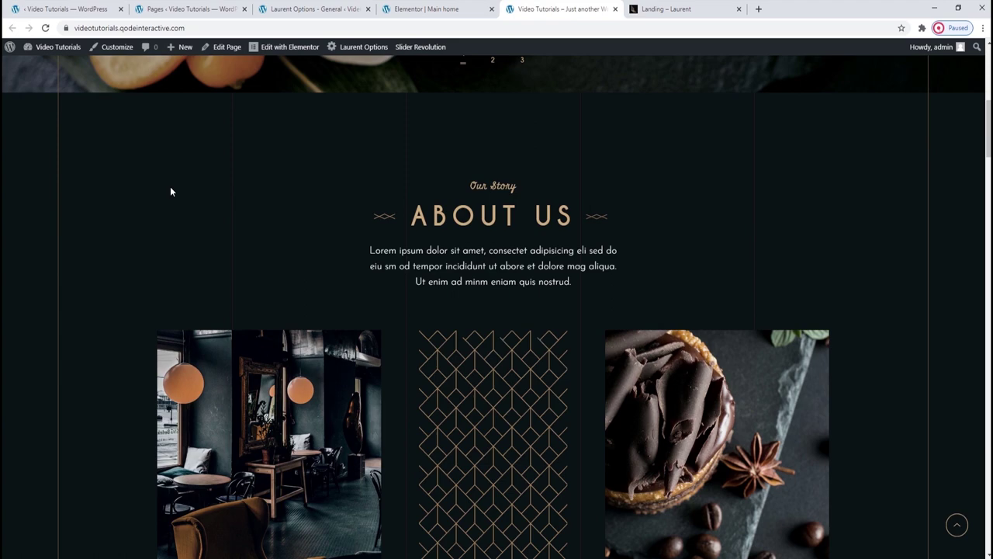
scroll(171, 192, down, 3)
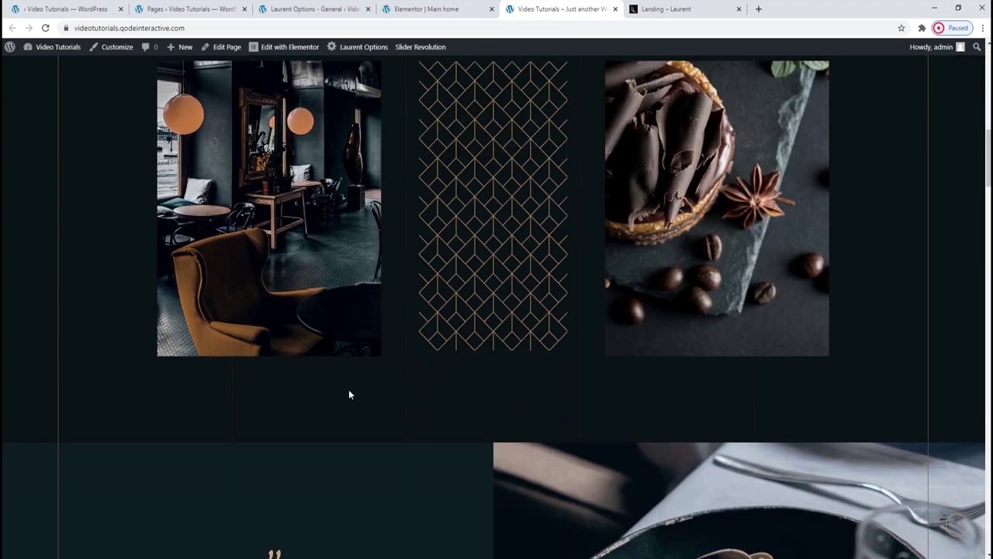
scroll(349, 394, up, 6)
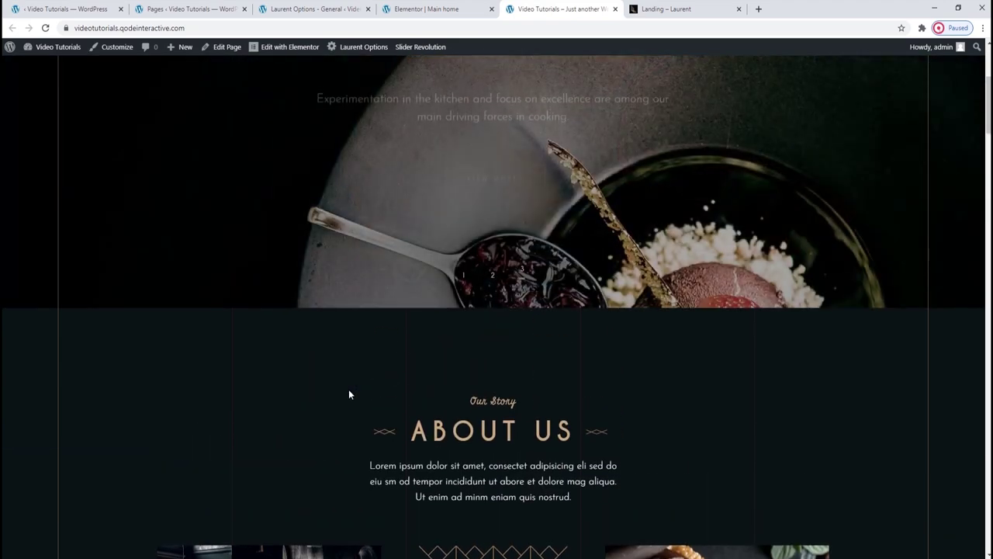
scroll(349, 393, up, 1)
scroll(348, 394, up, 2)
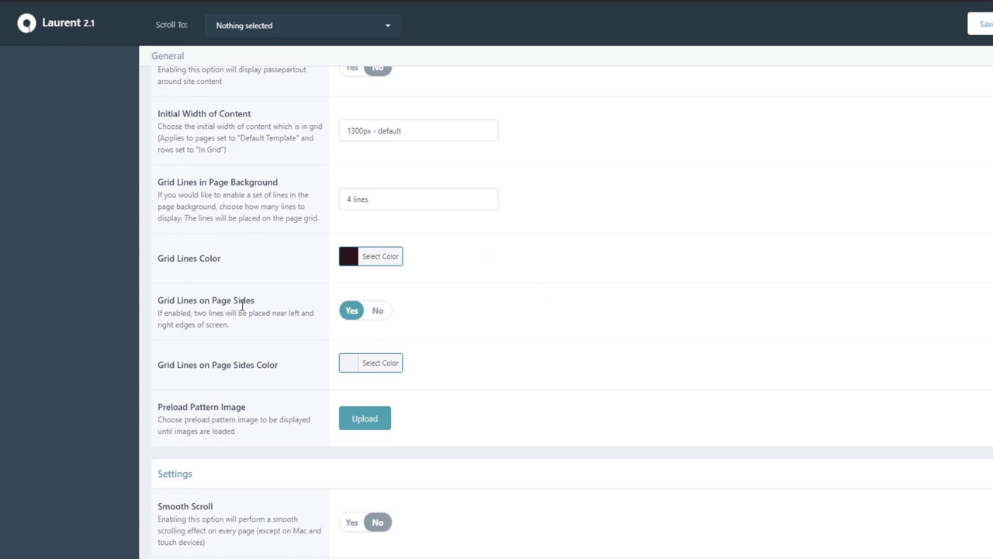
Set the Grid Lines on Page Sides Color to pinkish #d39797.
click(543, 9)
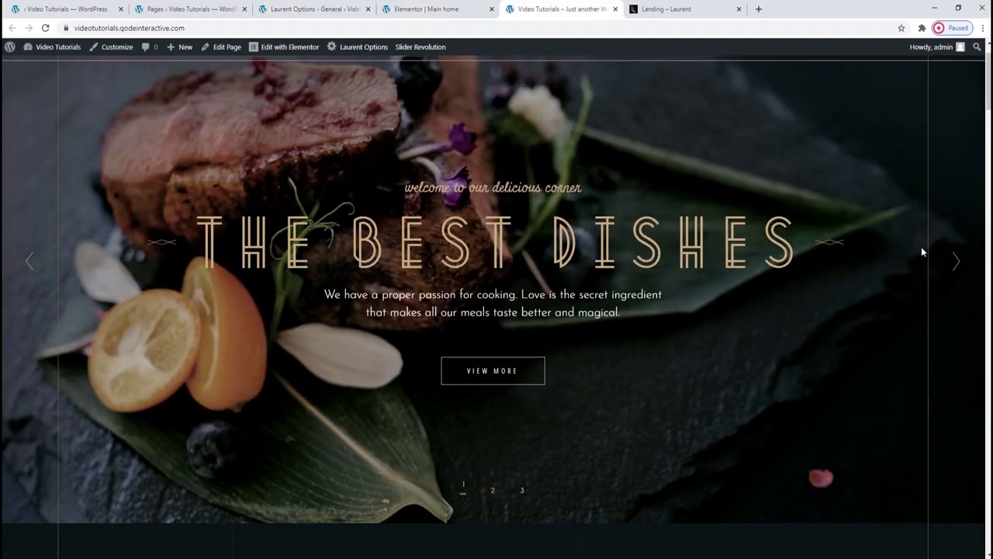
scroll(921, 252, up, 1)
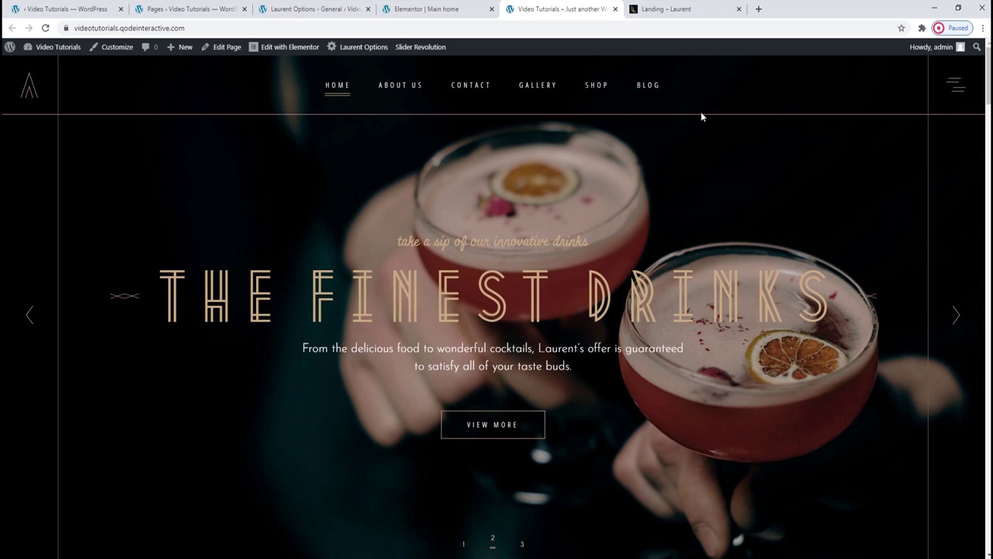
click(317, 9)
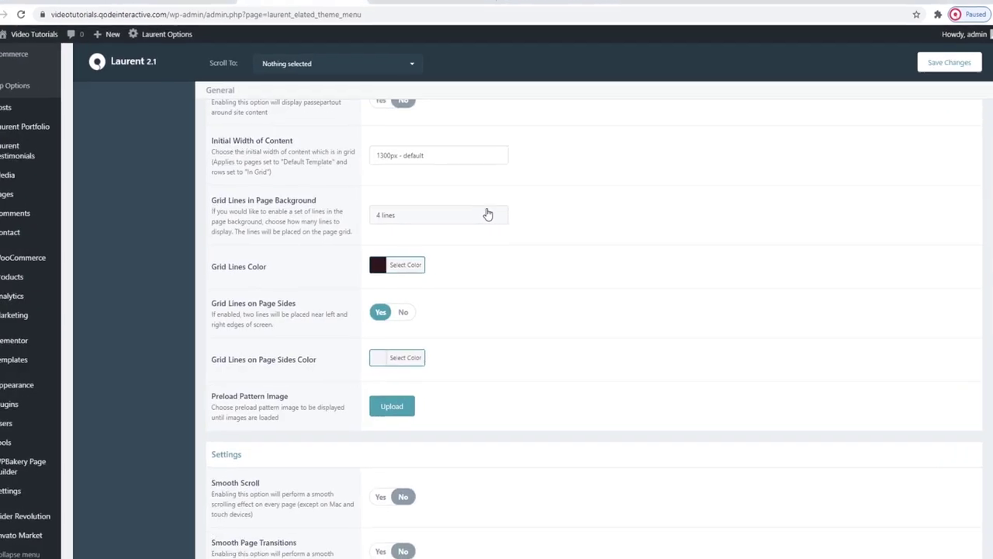
click(399, 355)
click(419, 362)
text(#d)
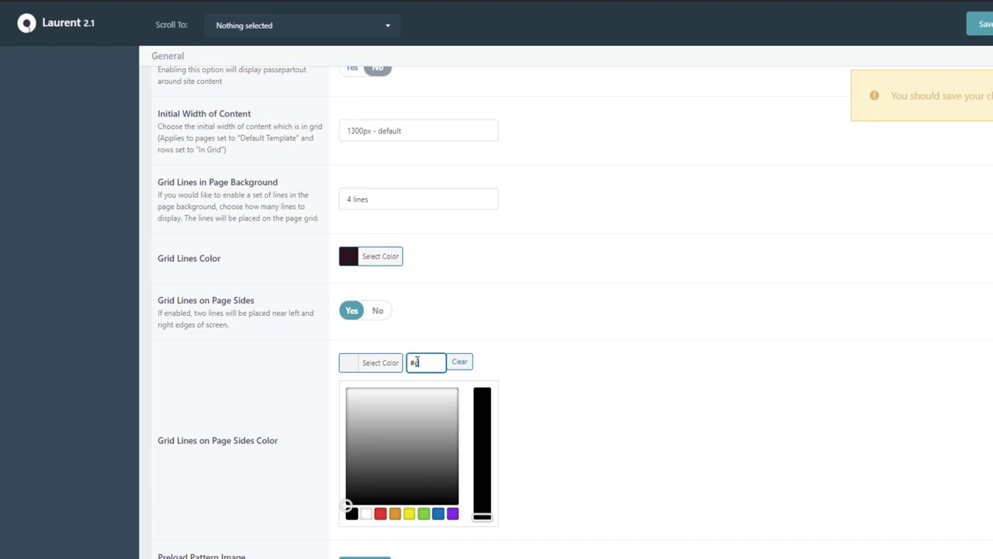
text(39797)
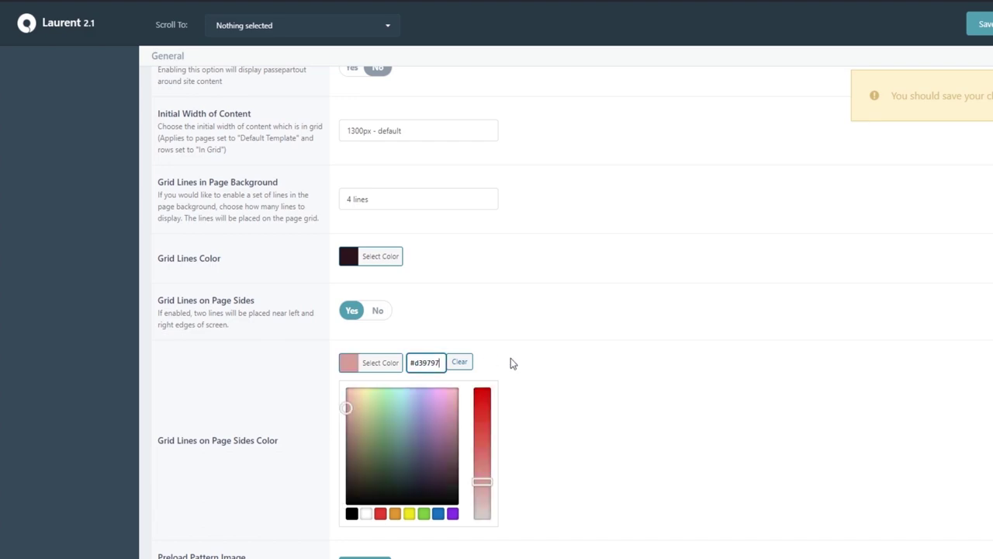
click(305, 328)
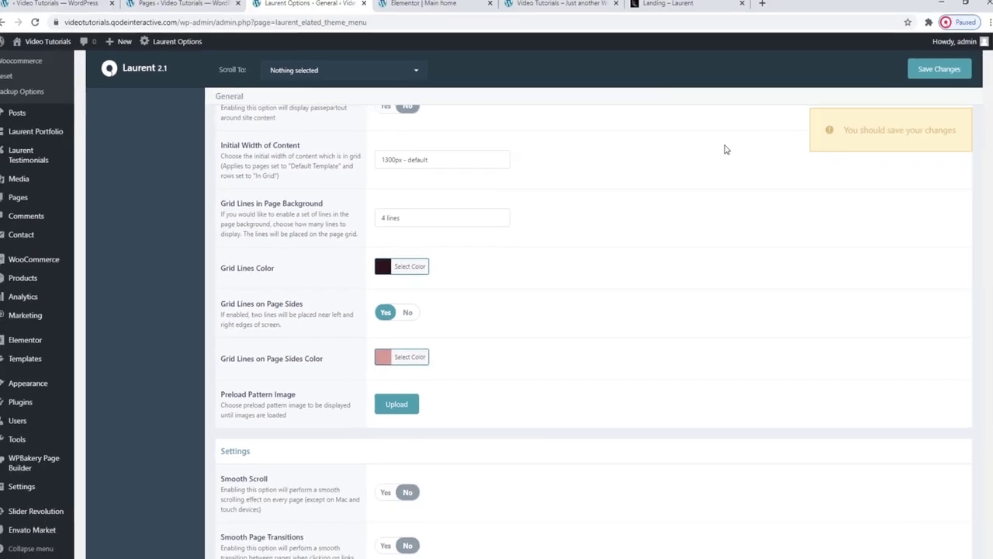
Save the page-side colour and reload the live homepage to view the side lines.
click(935, 81)
click(558, 8)
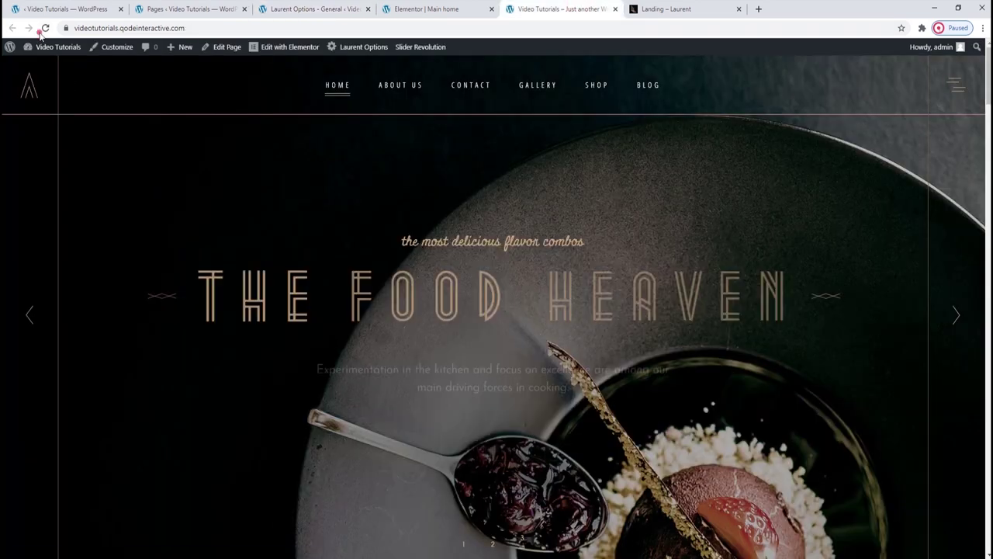
click(45, 28)
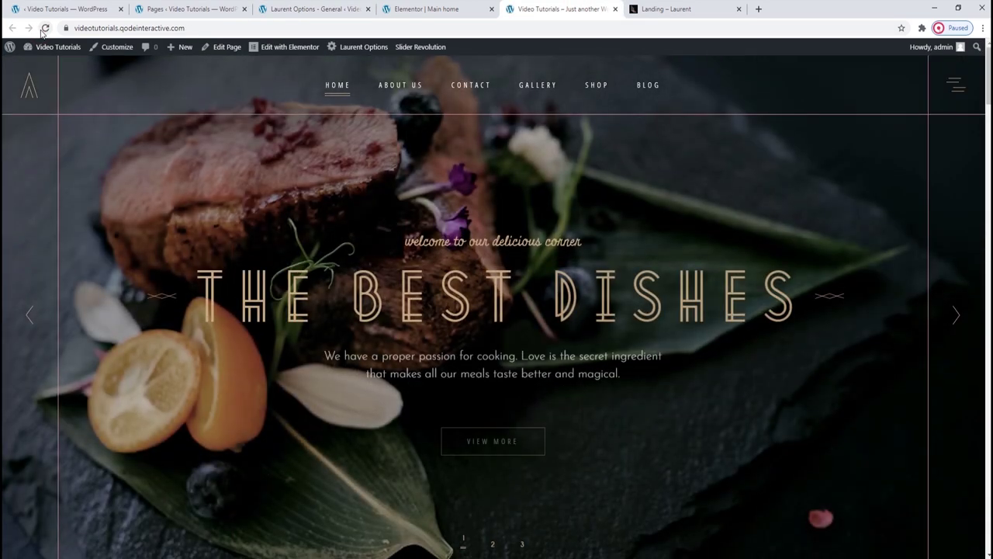
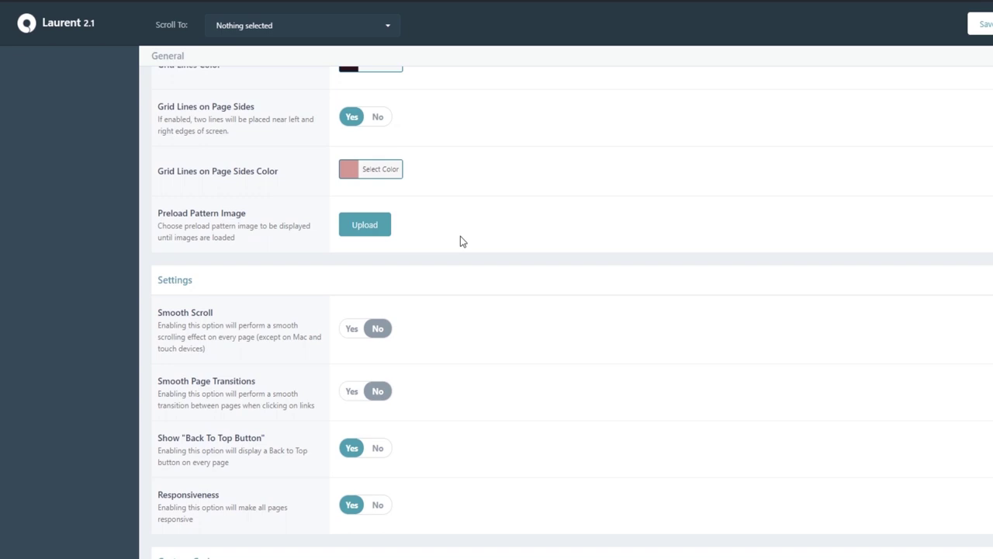
Scroll the Laurent Options and check the live home page, then return to the options.
scroll(460, 241, down, 1)
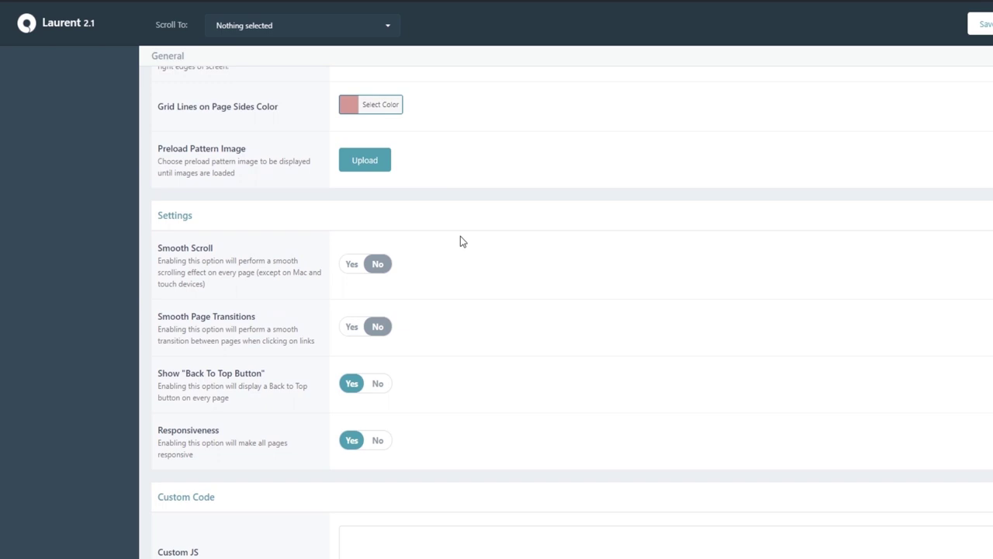
scroll(460, 241, down, 2)
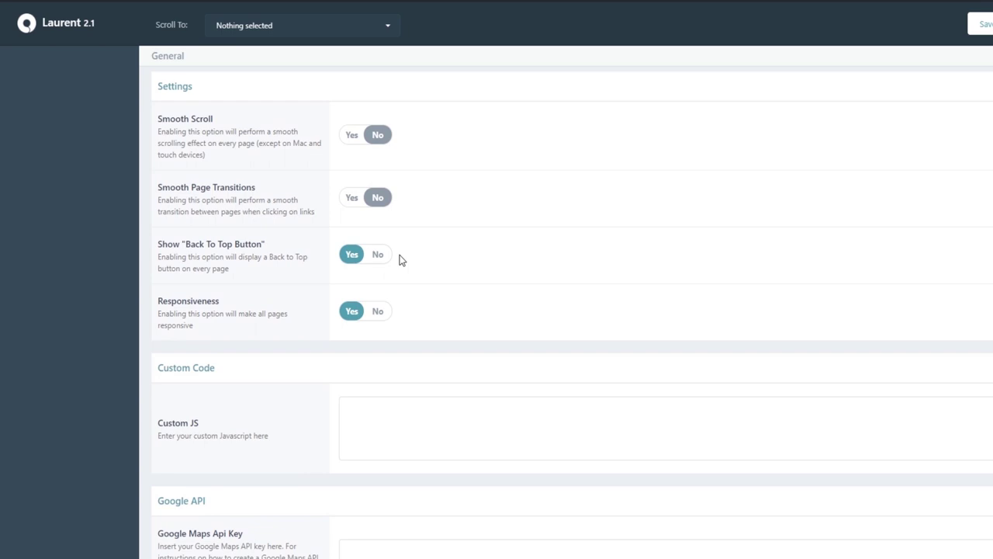
click(543, 9)
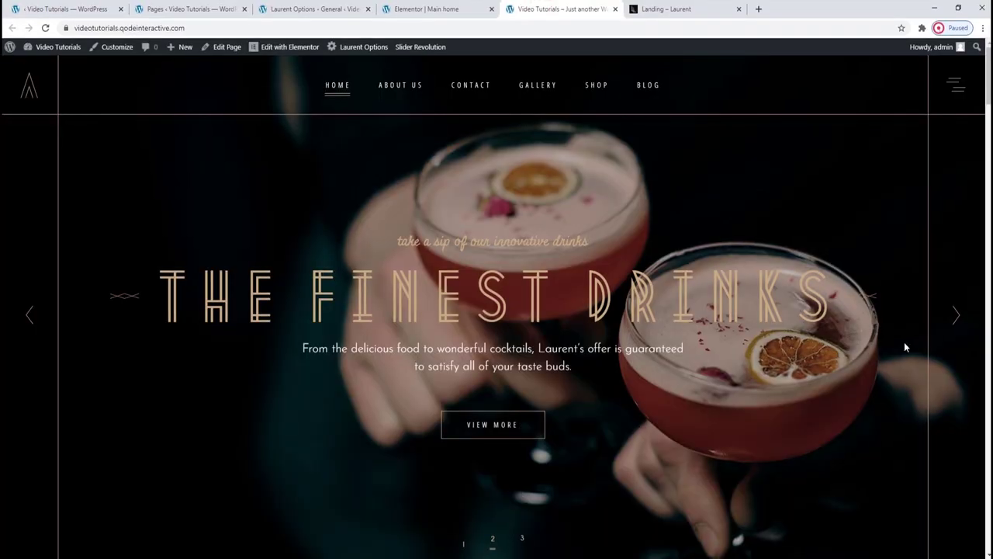
scroll(904, 347, down, 10)
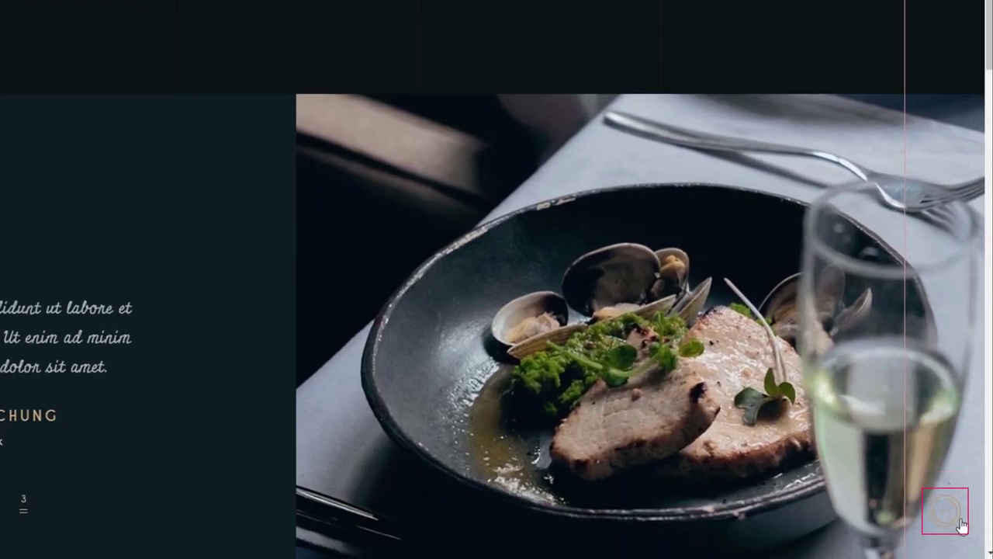
click(960, 524)
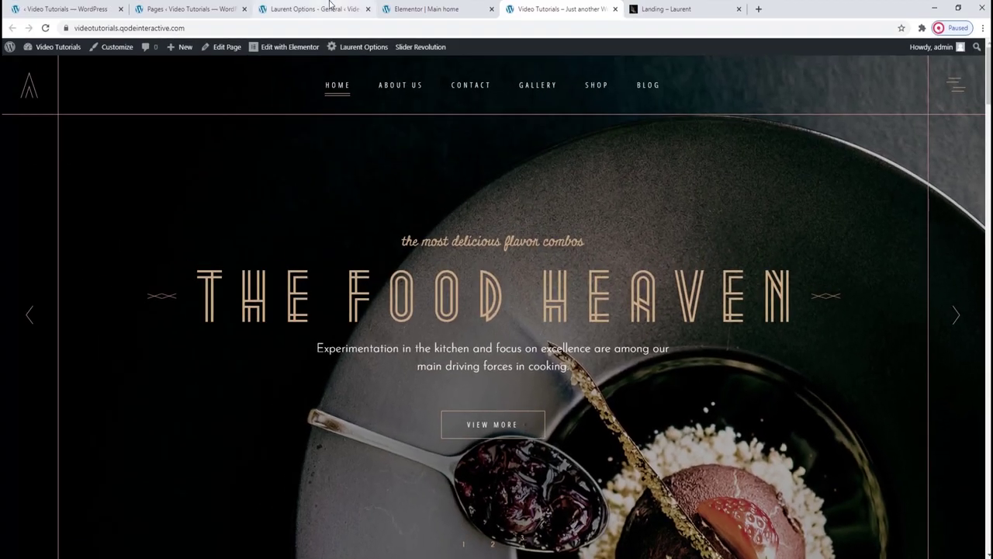
click(330, 6)
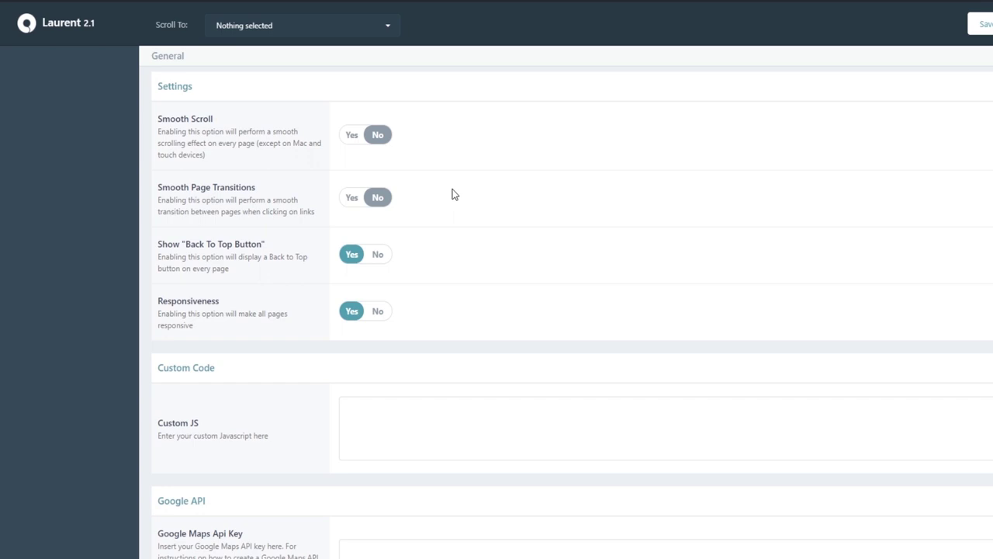
After another look at the live home page, close Laurent Options and show the Pages list.
scroll(500, 222, down, 1)
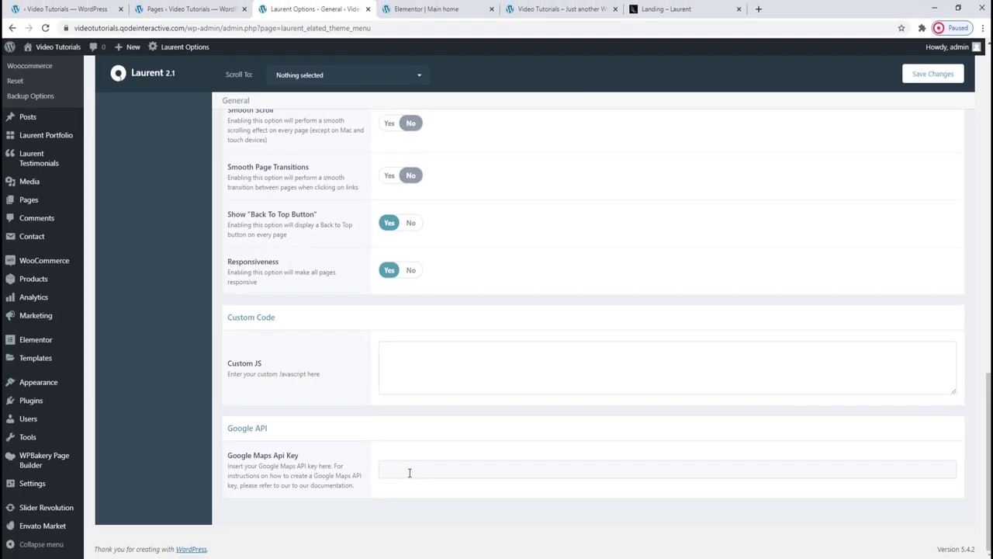
scroll(442, 382, up, 12)
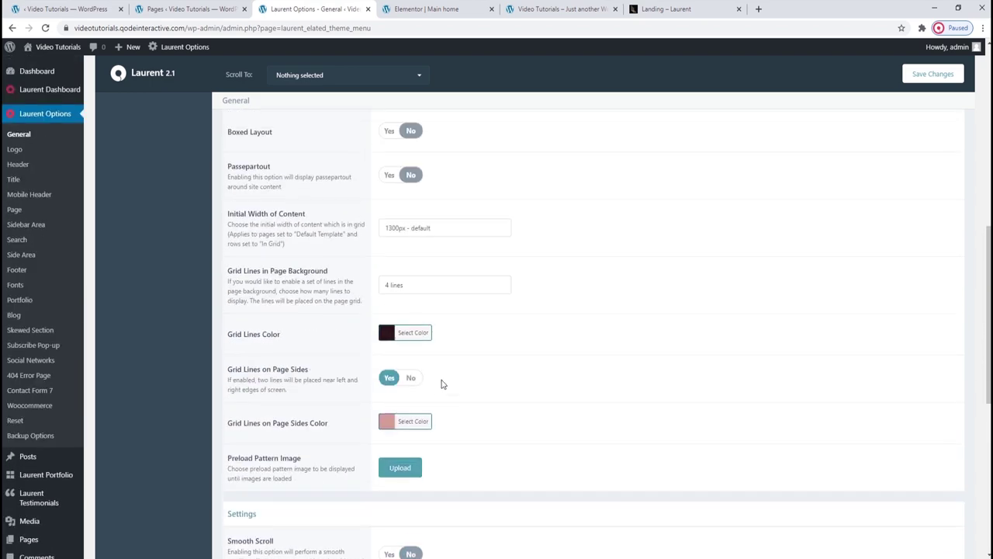
scroll(441, 383, up, 5)
click(544, 8)
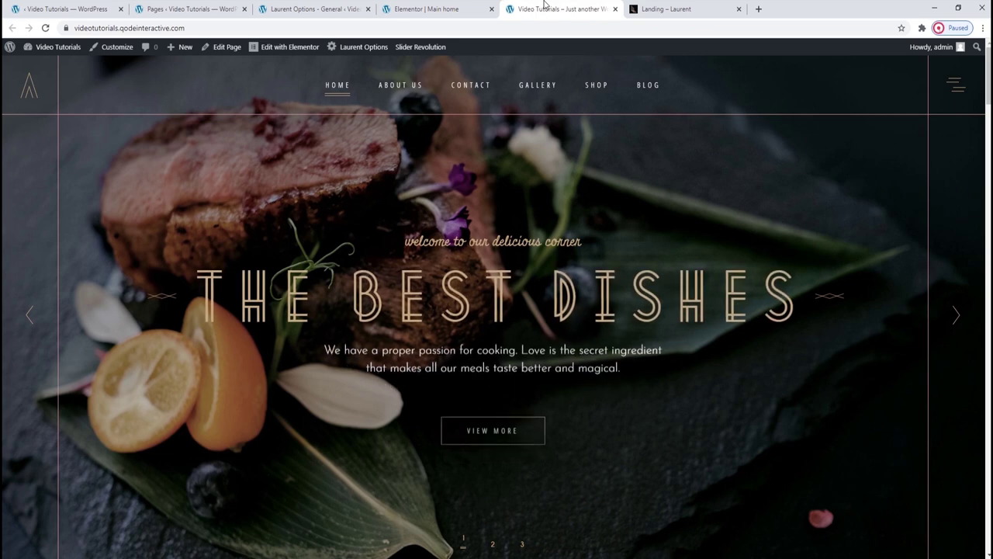
click(368, 8)
click(179, 8)
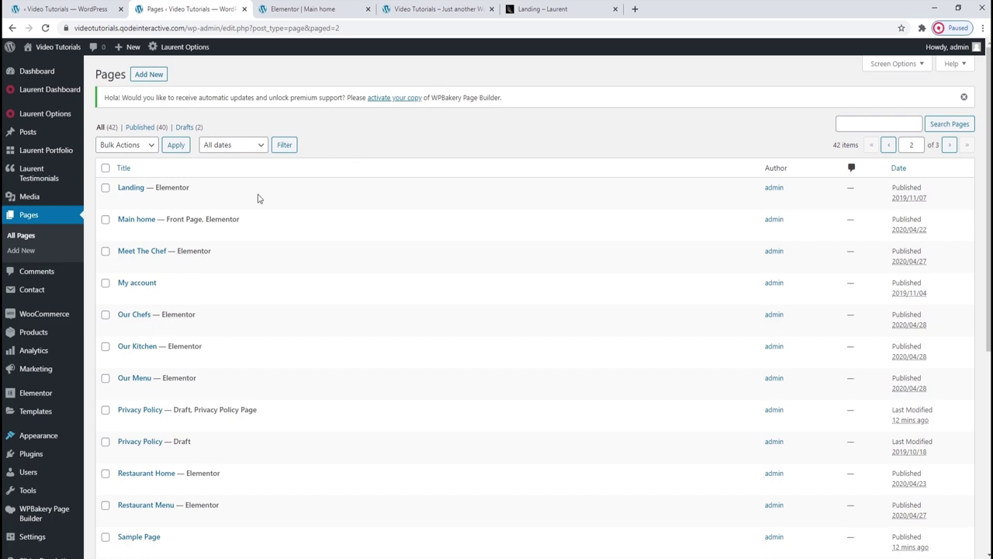
Open the Main home page's Edit Page editor in a new tab.
middle_click(147, 223)
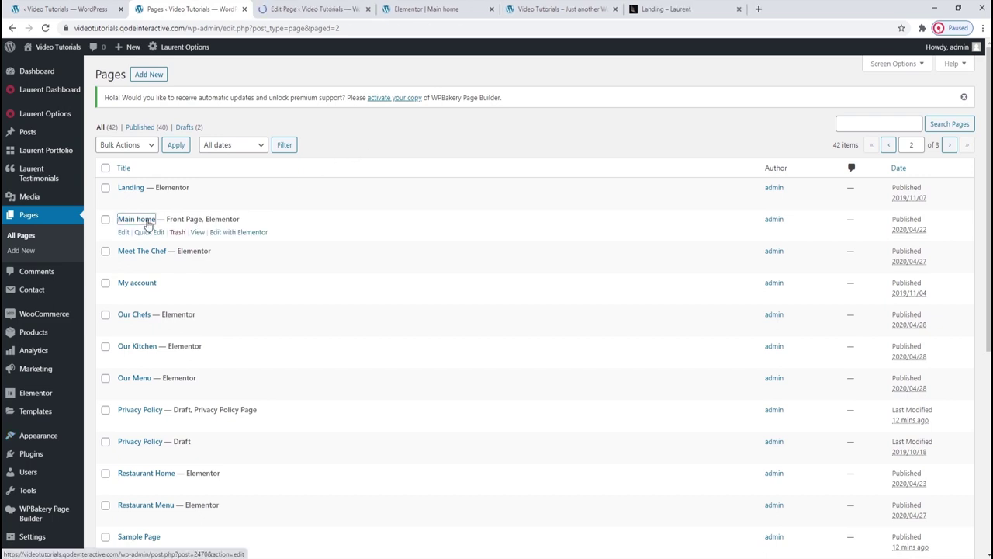
click(301, 7)
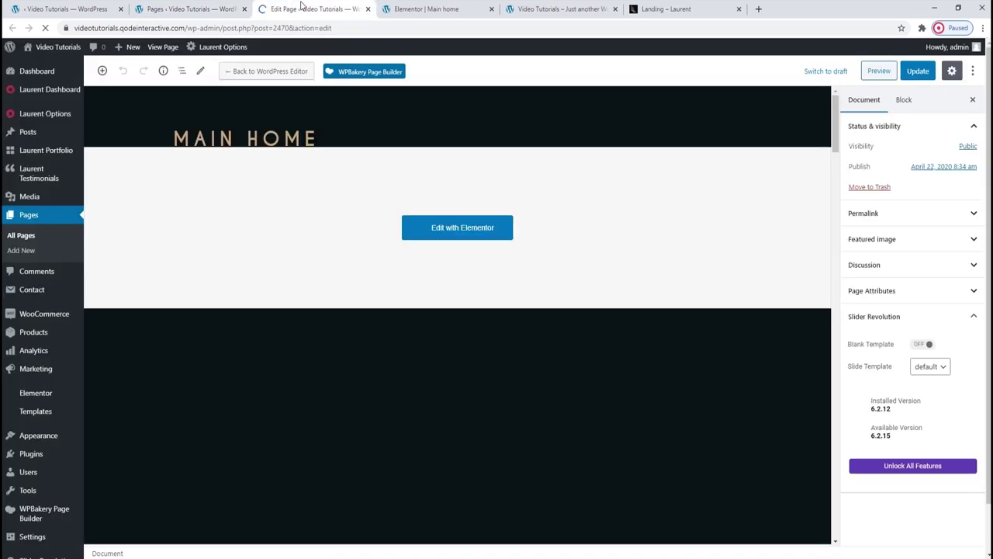
scroll(344, 214, down, 5)
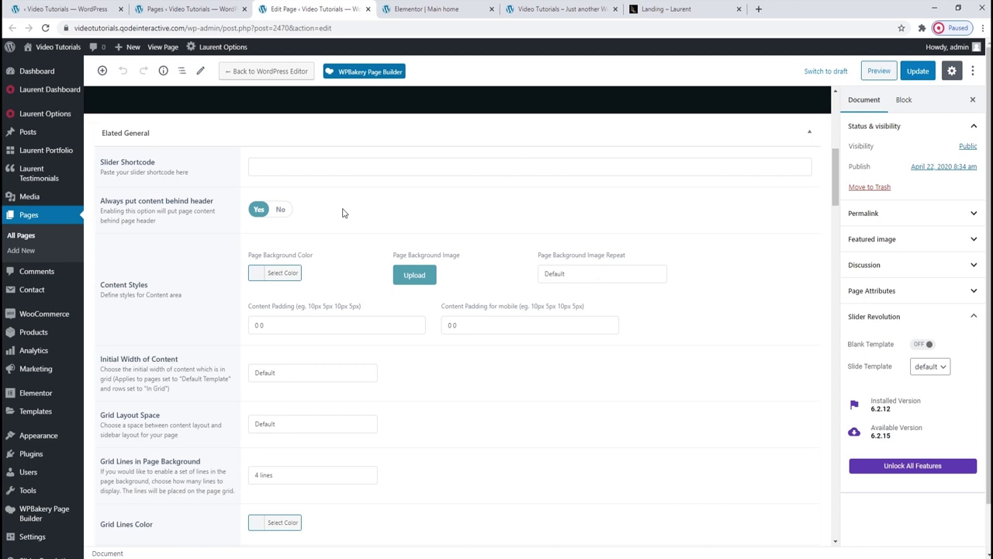
scroll(344, 213, down, 1)
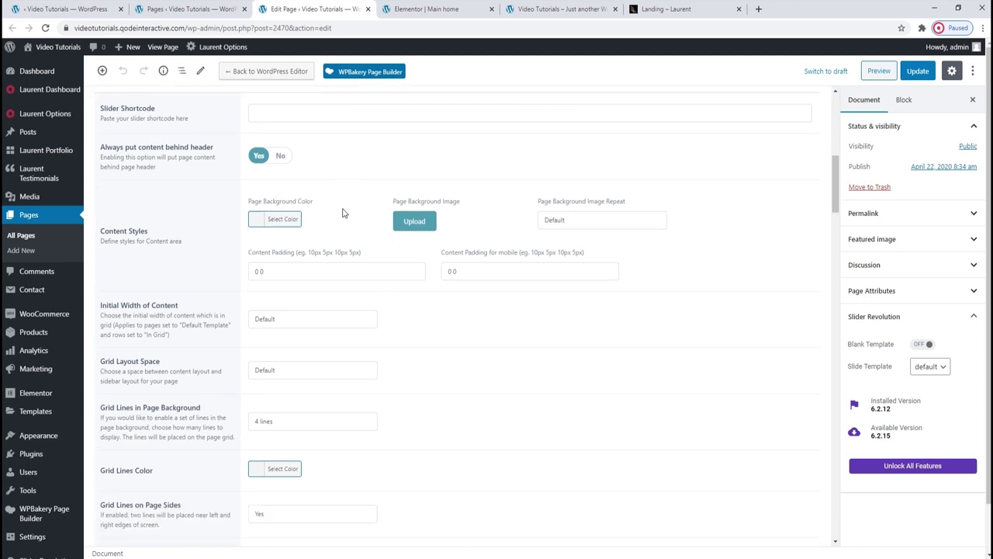
Scroll through the Elated page options down to Choose Header Behaviour, set to No Behavior.
scroll(344, 213, down, 2)
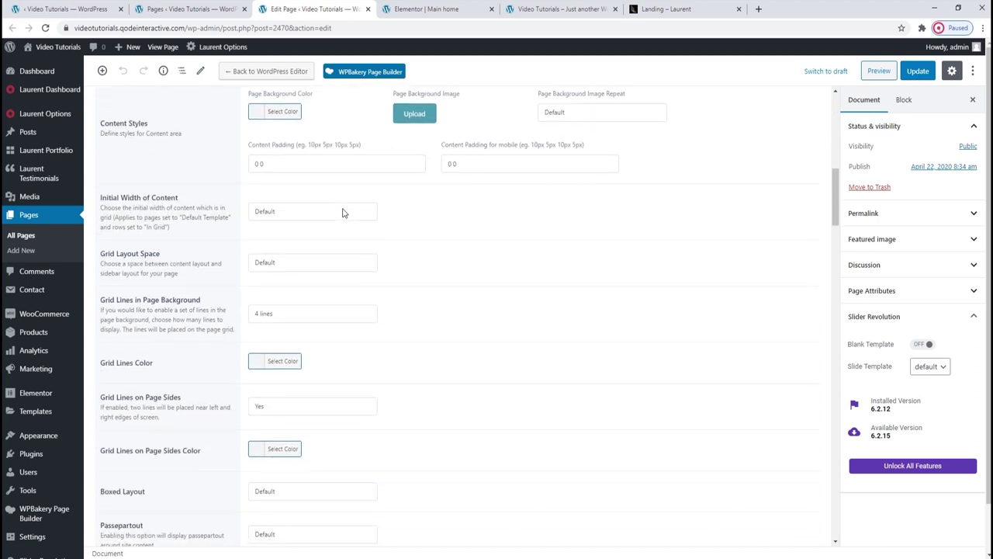
scroll(343, 213, down, 1)
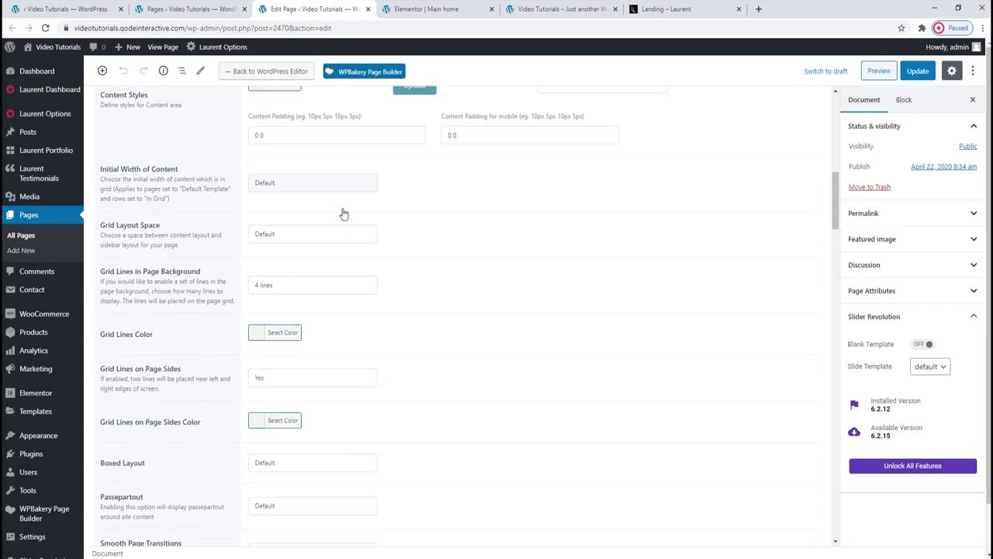
scroll(329, 267, down, 1)
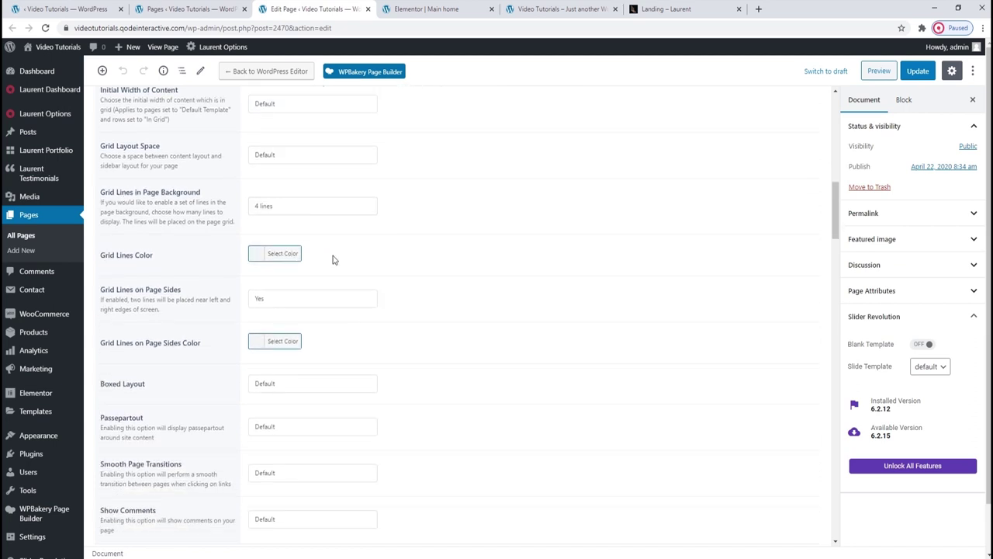
scroll(334, 259, down, 1)
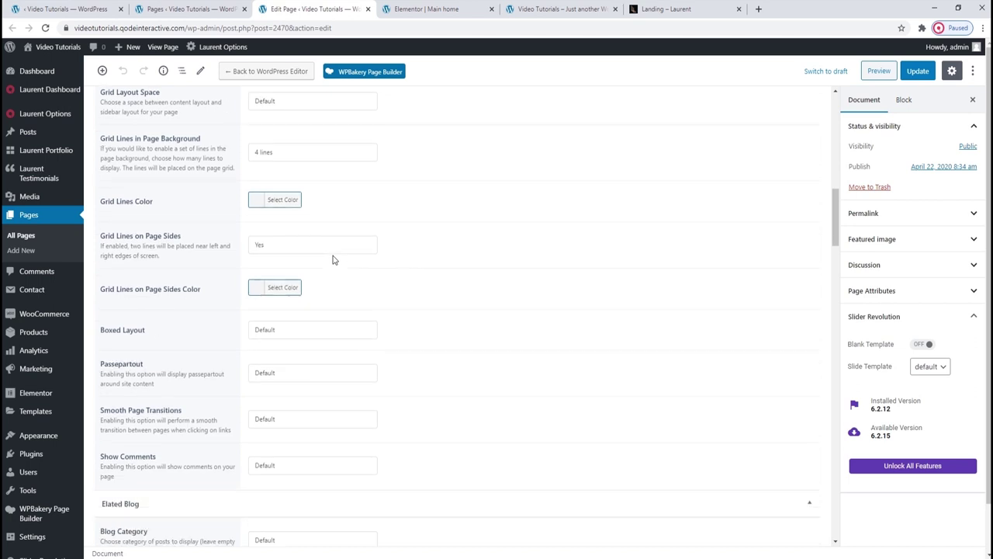
scroll(333, 259, down, 1)
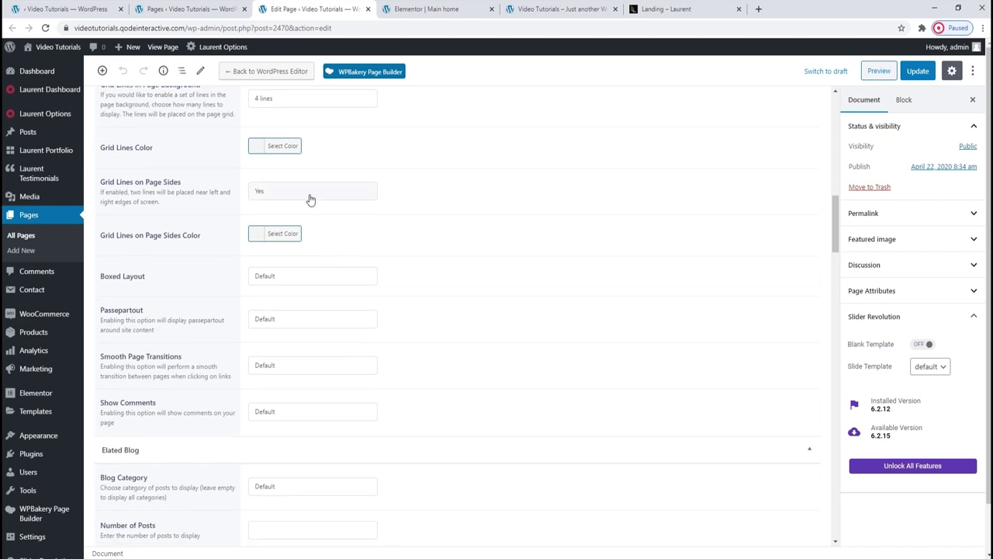
scroll(323, 229, down, 4)
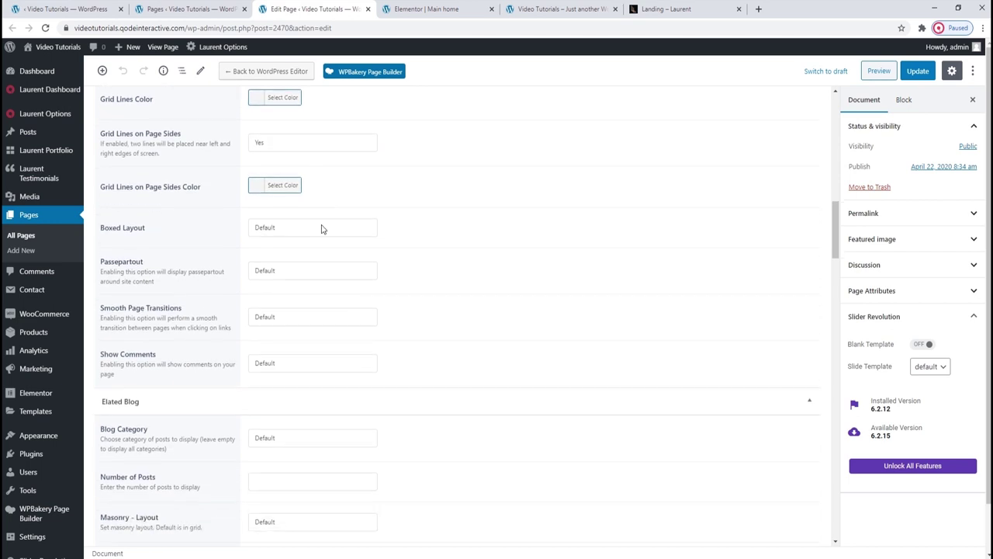
scroll(323, 229, down, 8)
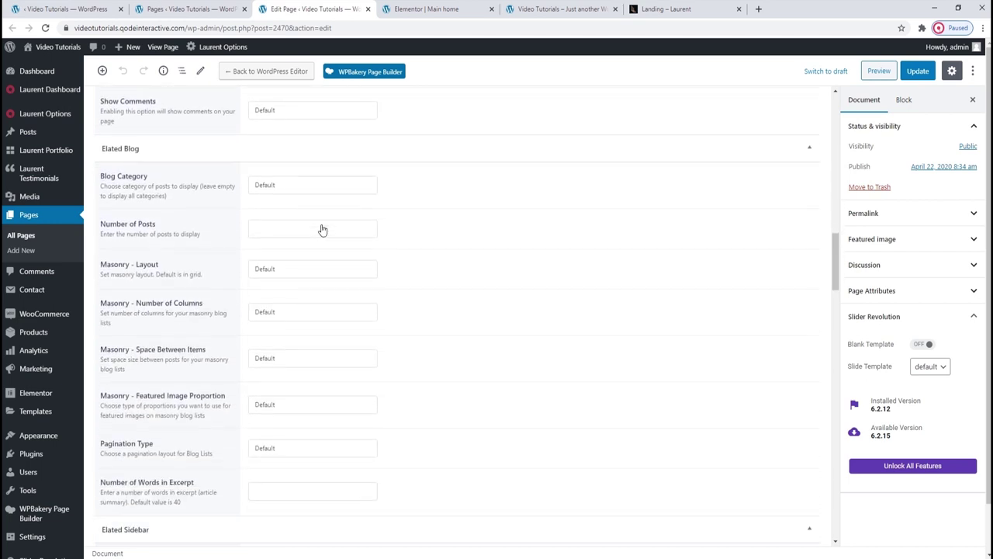
scroll(323, 230, down, 3)
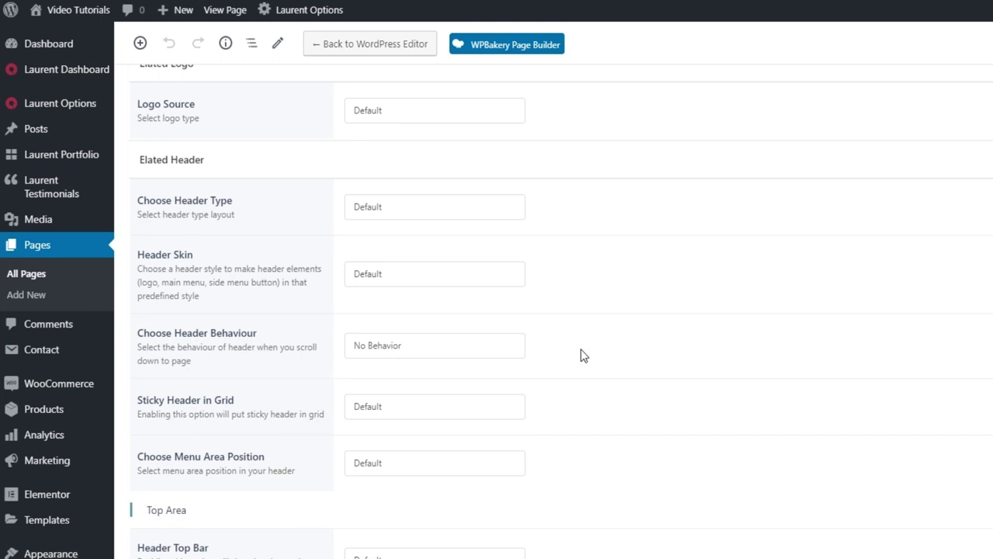
scroll(528, 311, down, 9)
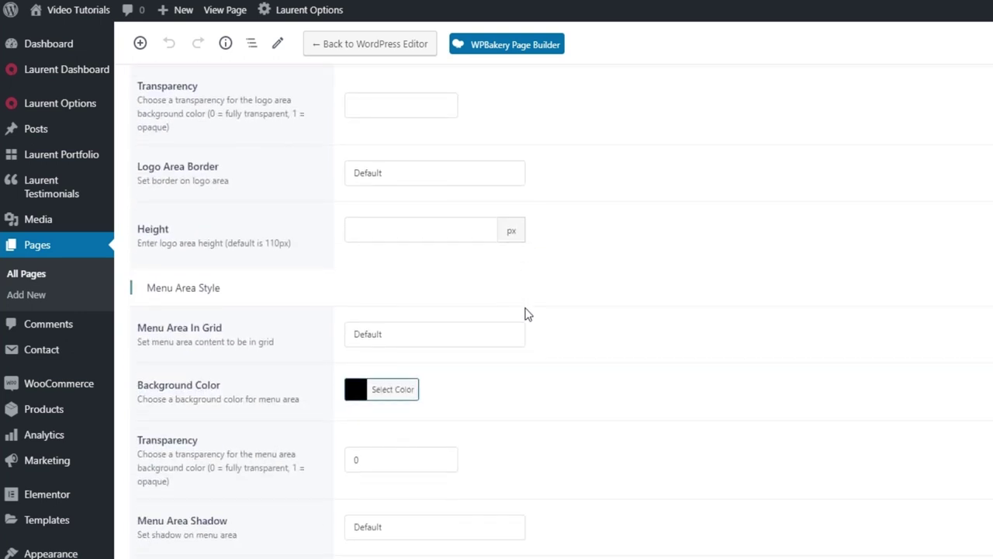
click(395, 320)
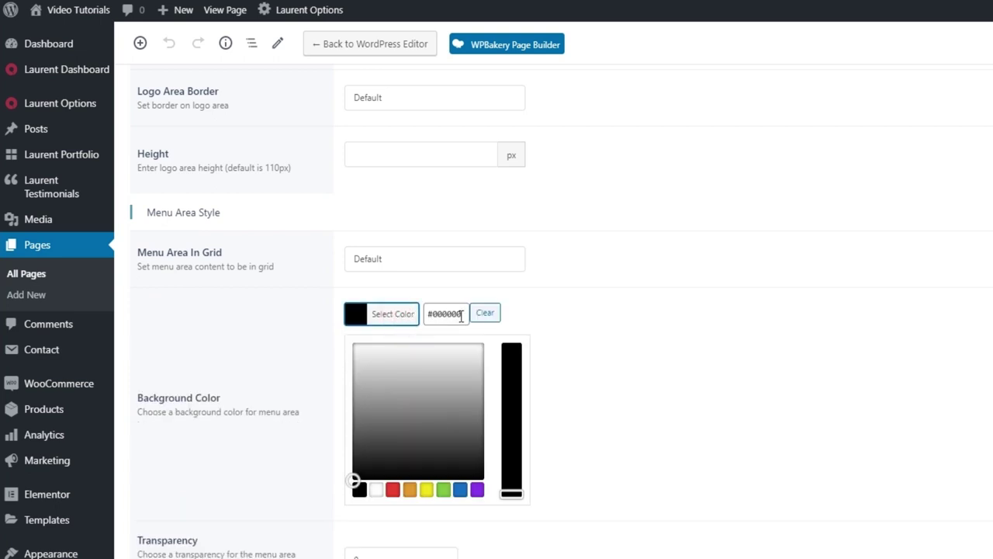
click(394, 315)
scroll(494, 326, down, 1)
scroll(497, 326, down, 4)
scroll(469, 379, down, 10)
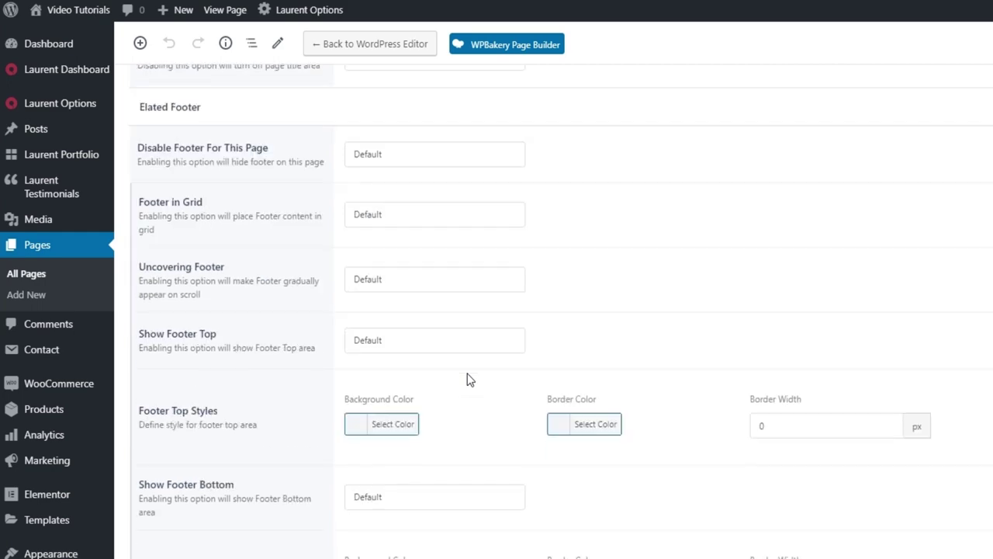
scroll(468, 379, down, 1)
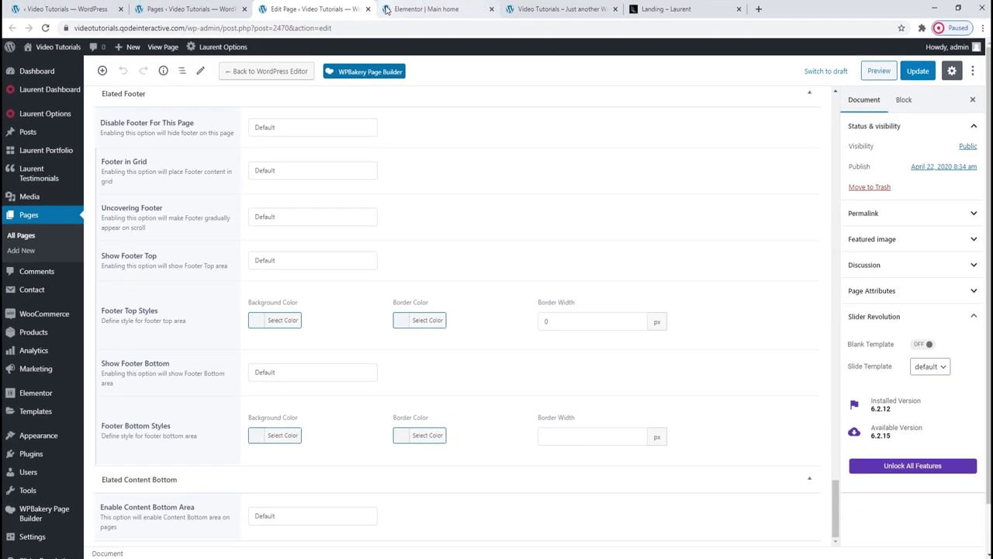
click(368, 9)
Reload the Main home Elementor editor and select the hero slider widget.
click(341, 5)
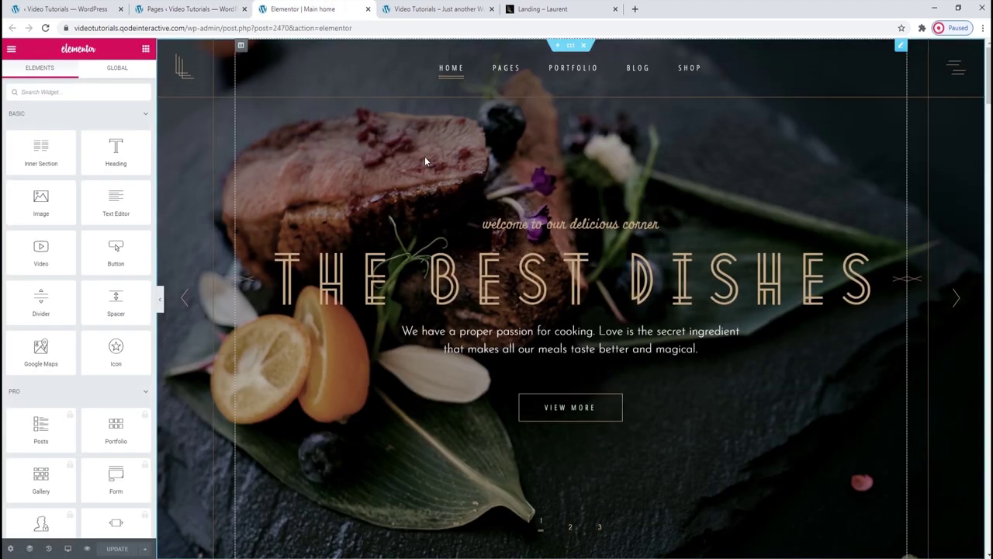
click(46, 28)
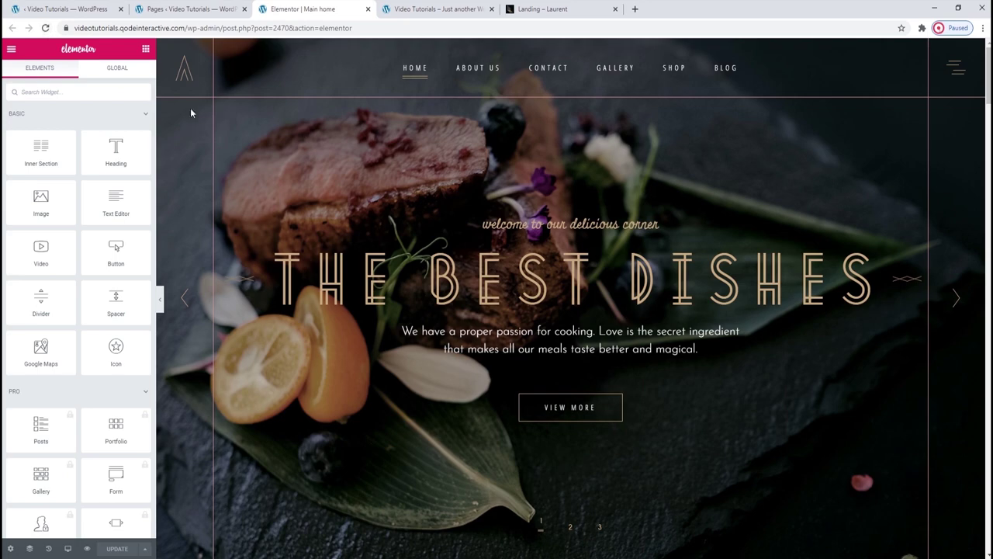
scroll(347, 158, down, 1)
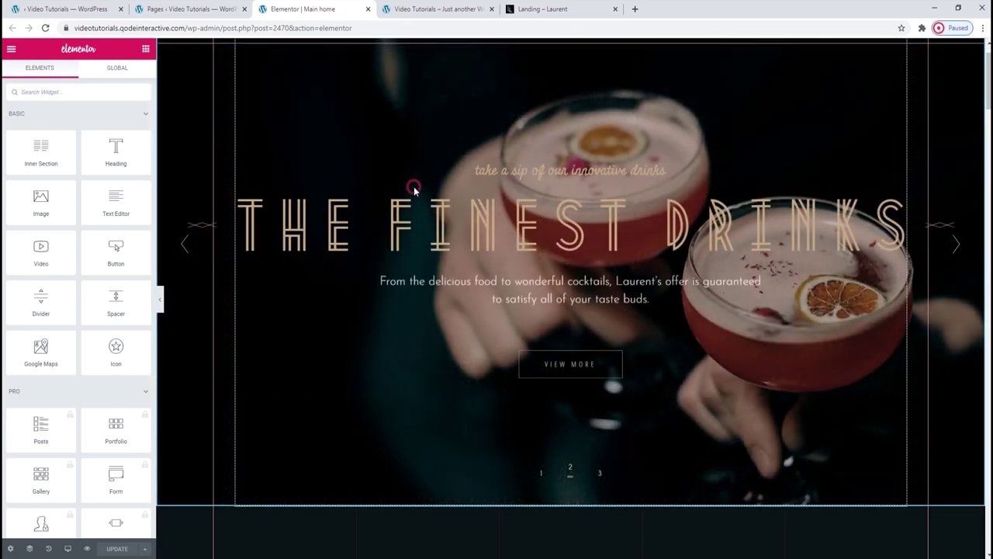
click(414, 188)
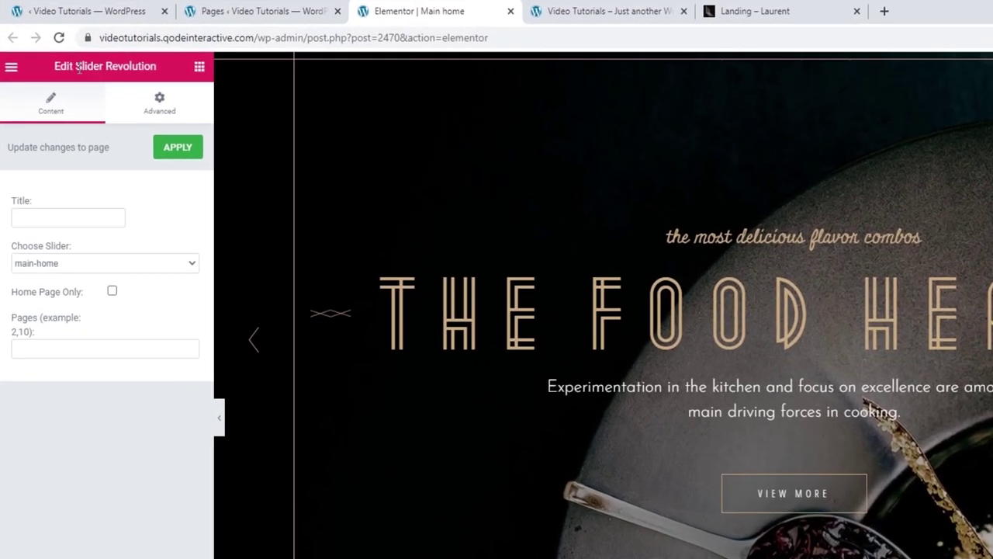
Keep main-home as the Slider Revolution widget's chosen slider.
double_click(78, 67)
click(162, 66)
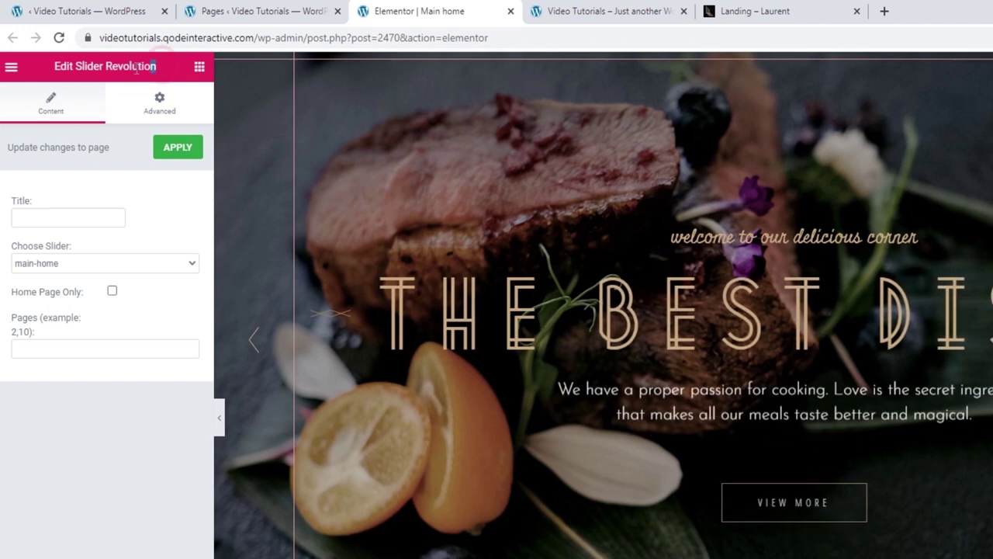
drag(159, 66, 75, 66)
click(102, 66)
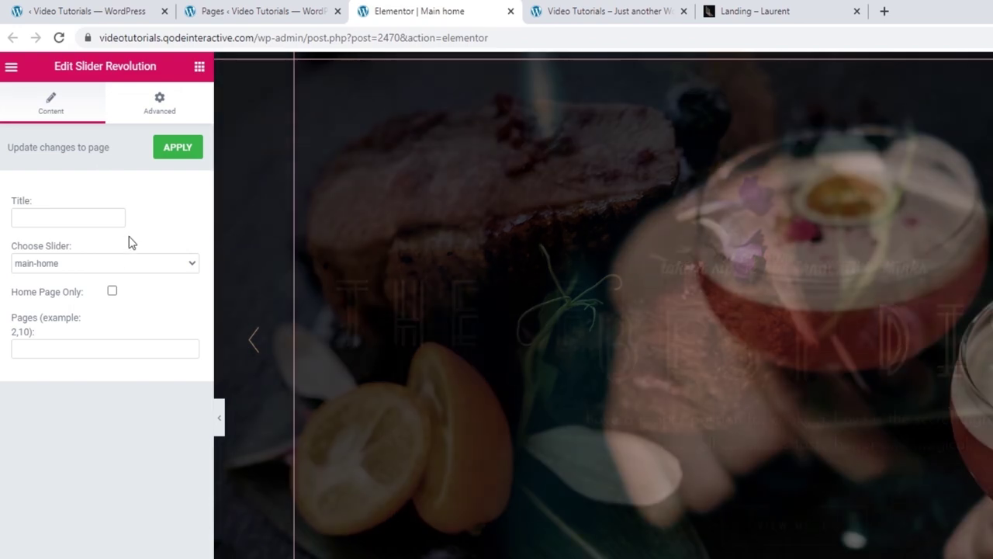
click(127, 263)
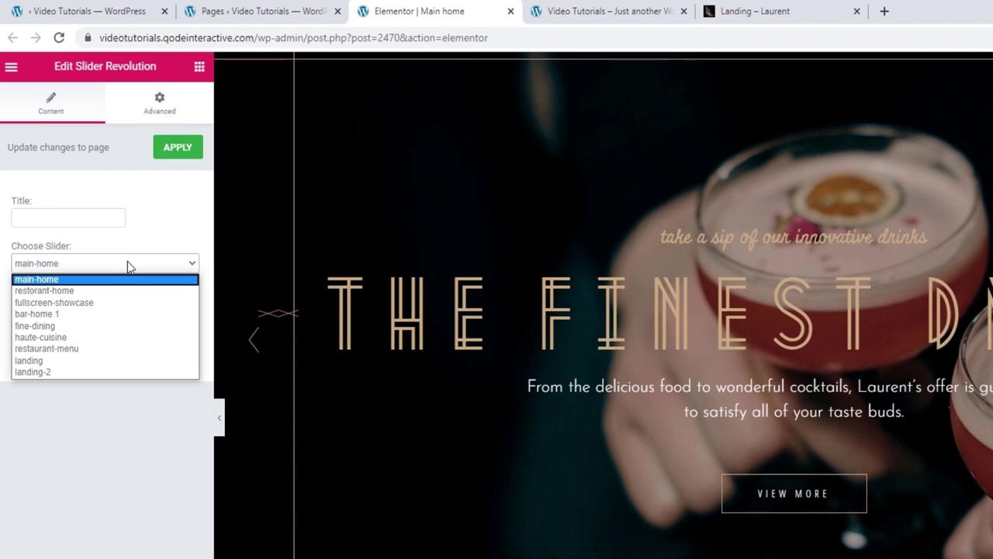
click(128, 262)
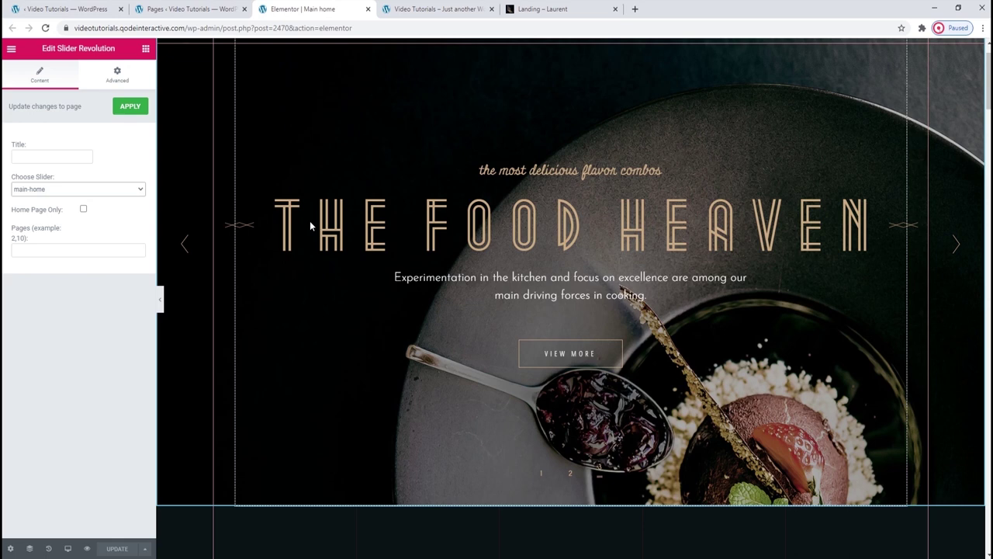
Go to the Slider Revolution modules dashboard and show its second page.
click(190, 8)
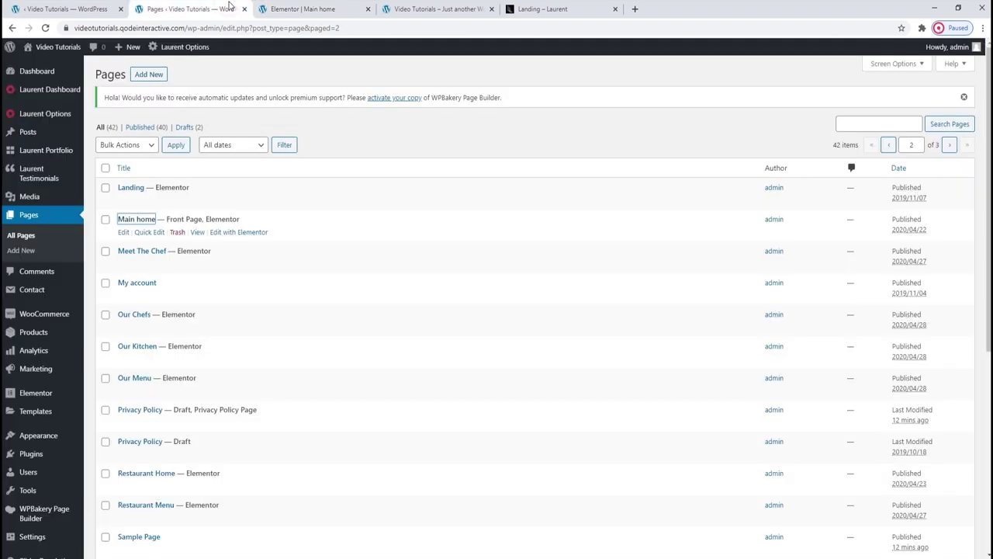
scroll(54, 489, down, 2)
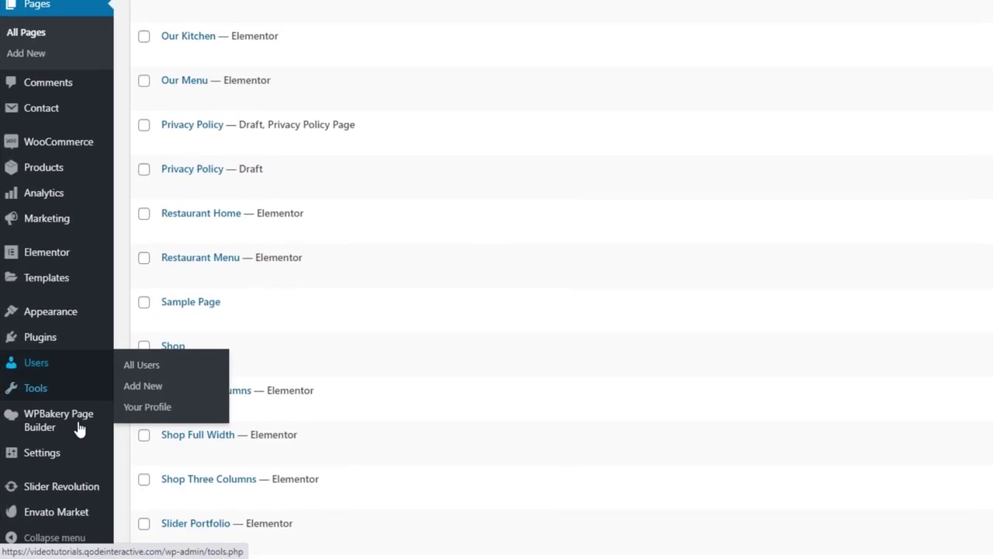
click(87, 492)
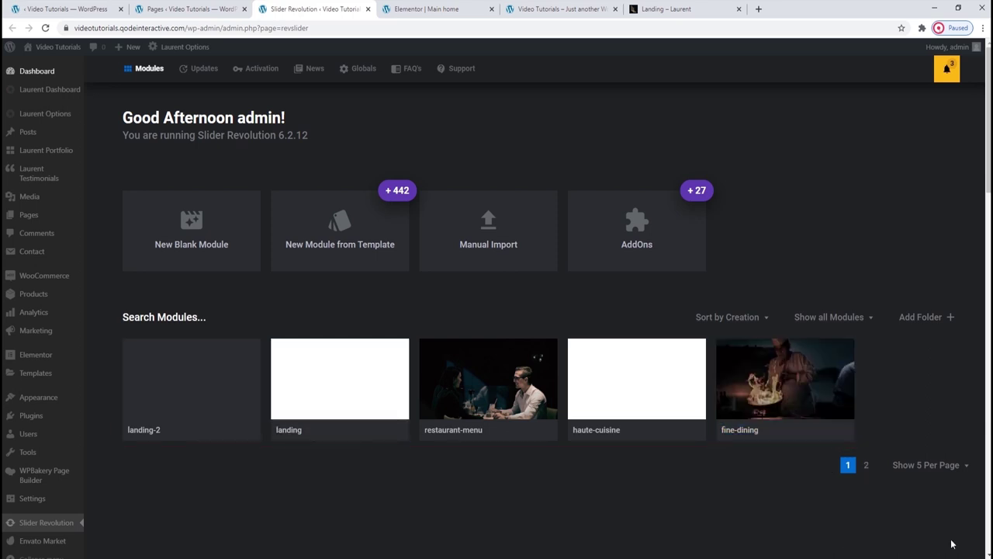
click(866, 465)
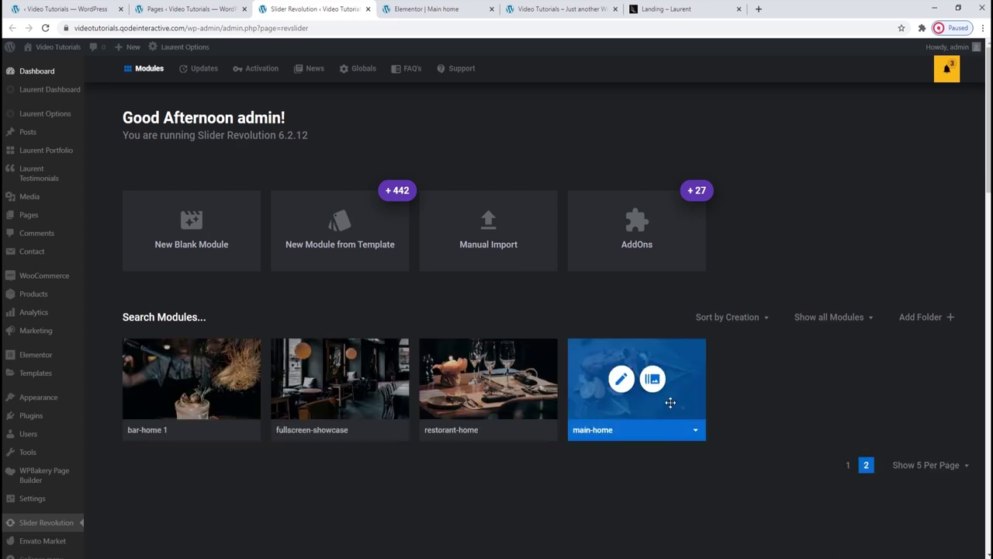
Open the main-home module in the slide editor with Slide Options showing.
middle_click(623, 378)
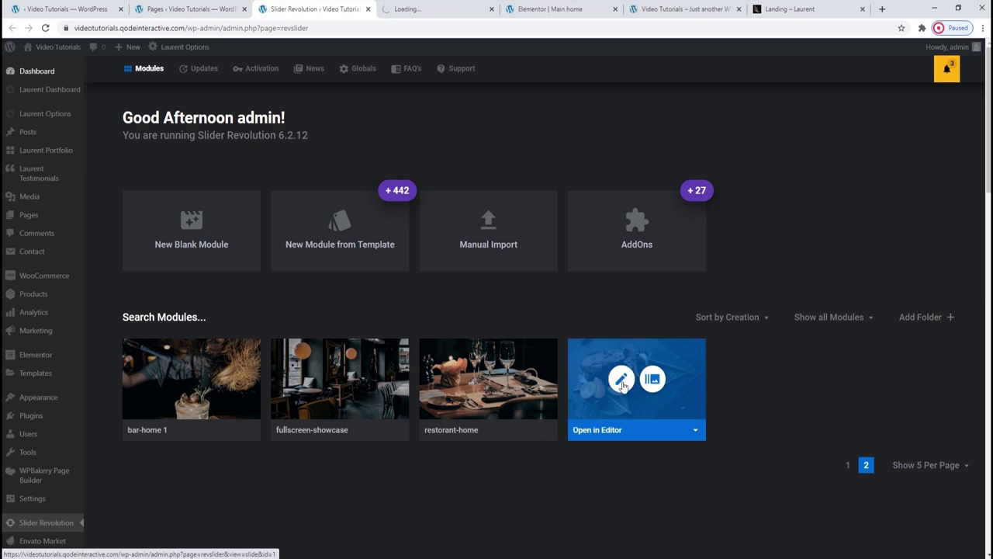
click(460, 6)
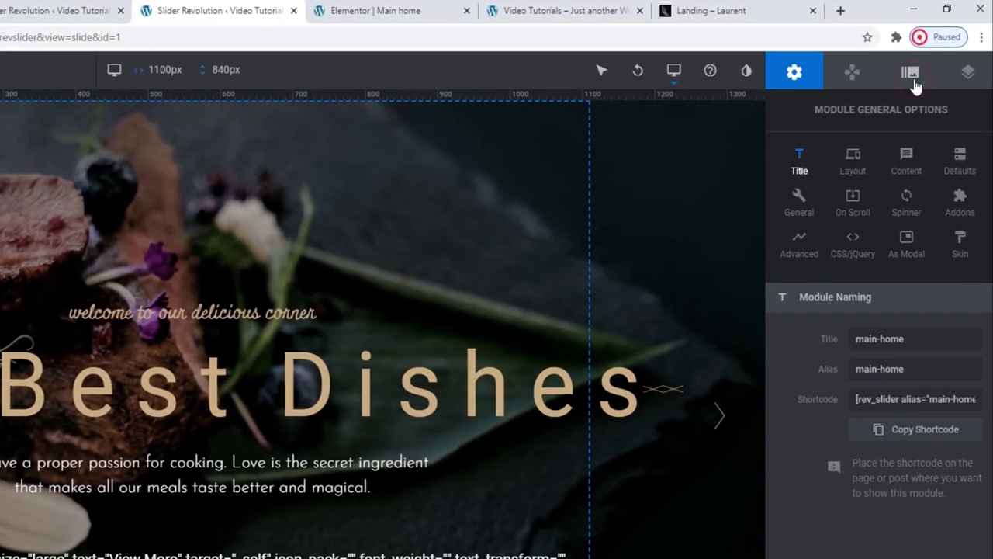
click(910, 73)
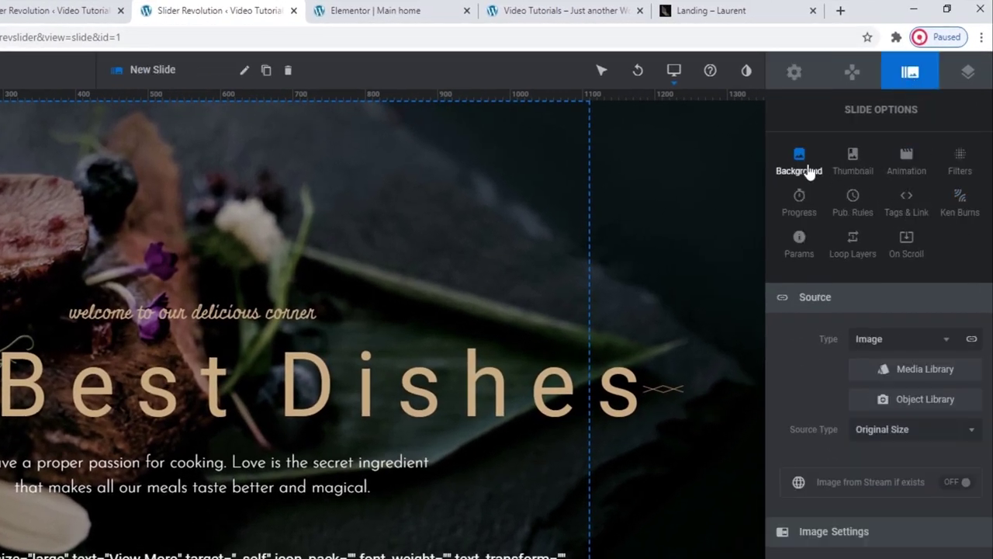
Upload rev-background-img.jpg, insert it as The Best Dishes slide background, and save.
click(909, 368)
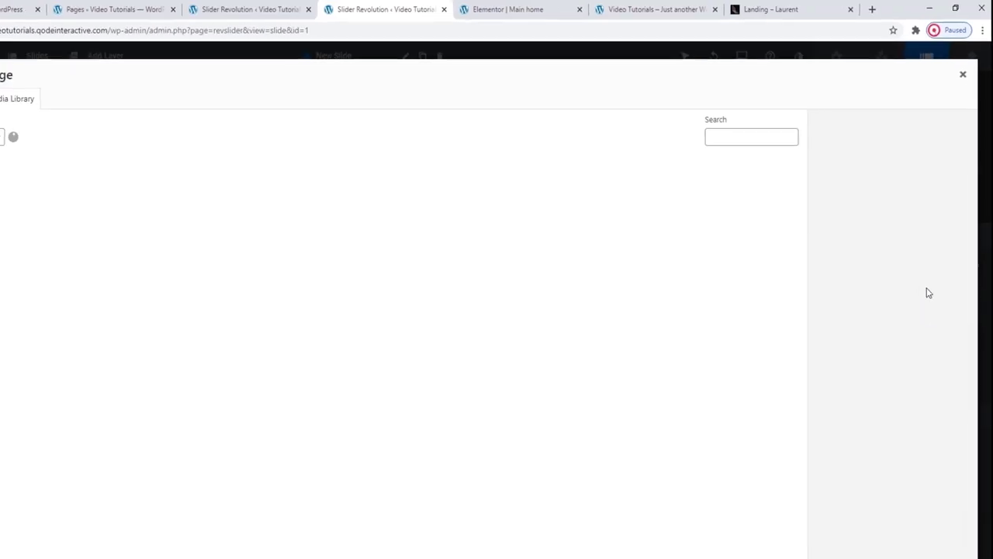
click(31, 91)
click(460, 317)
click(406, 166)
click(411, 274)
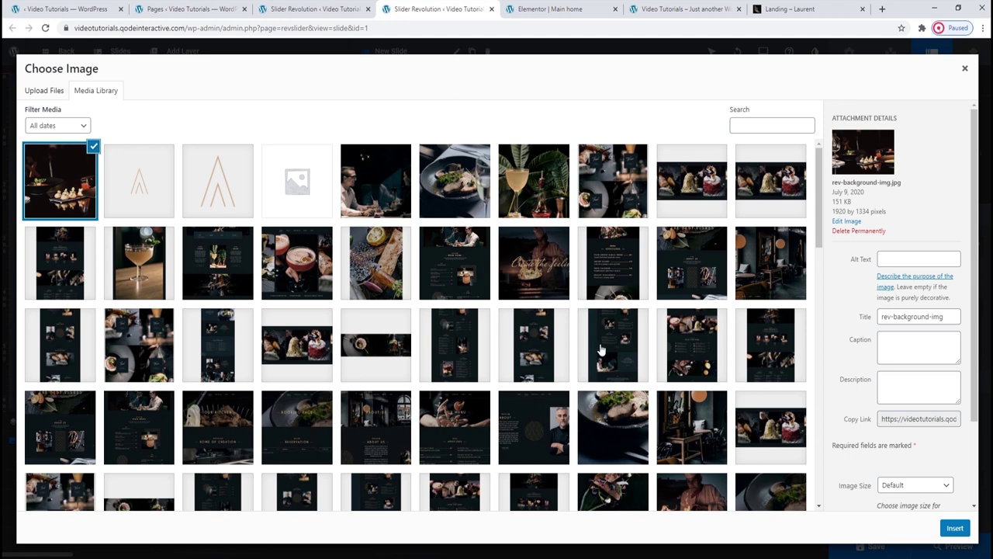
click(947, 529)
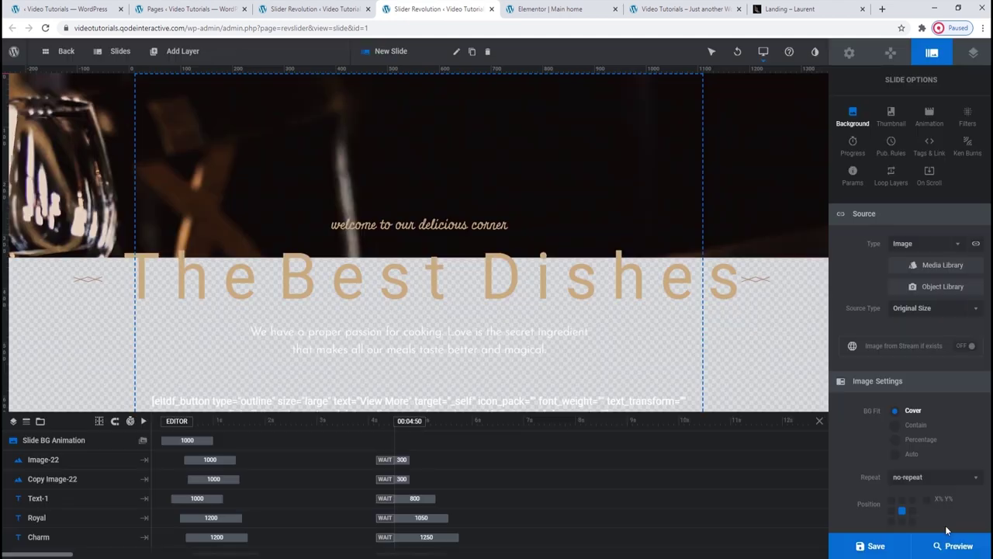
click(877, 545)
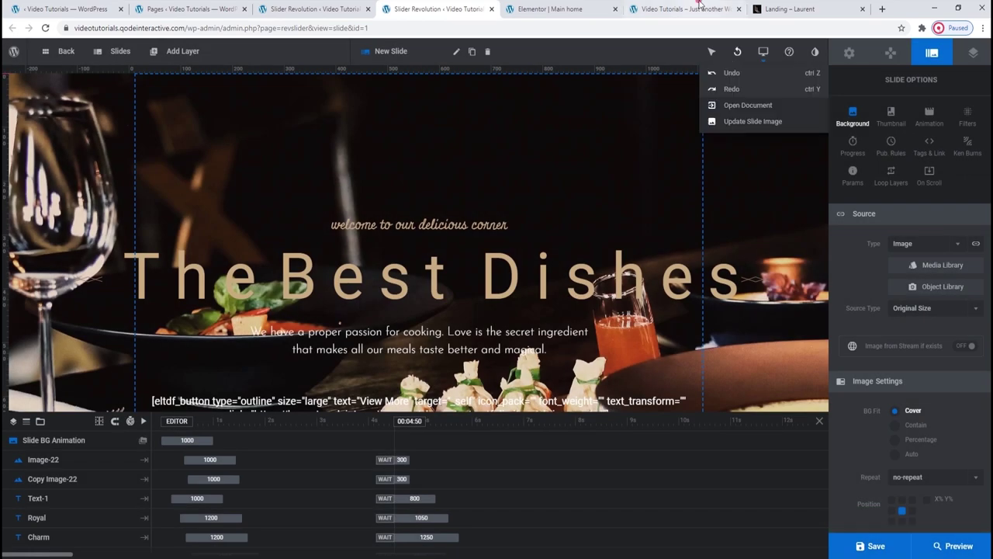
Reload the live homepage to inspect the new hero background, then return to the slide editor.
click(698, 7)
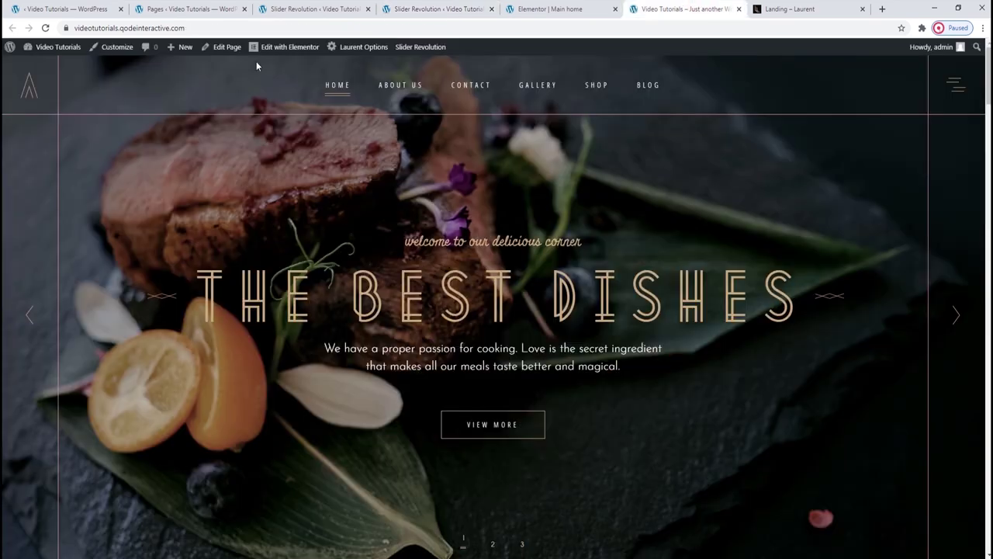
click(46, 28)
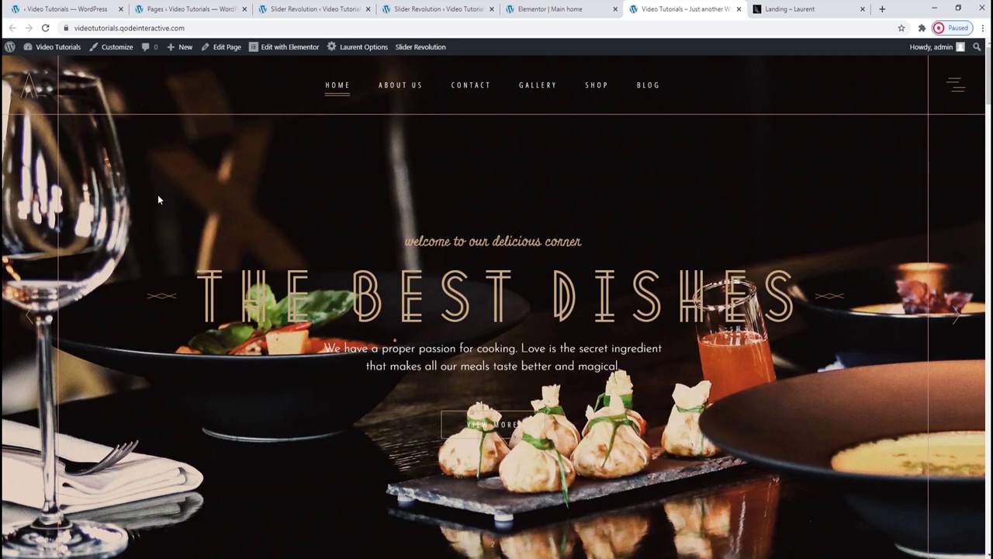
scroll(158, 194, down, 3)
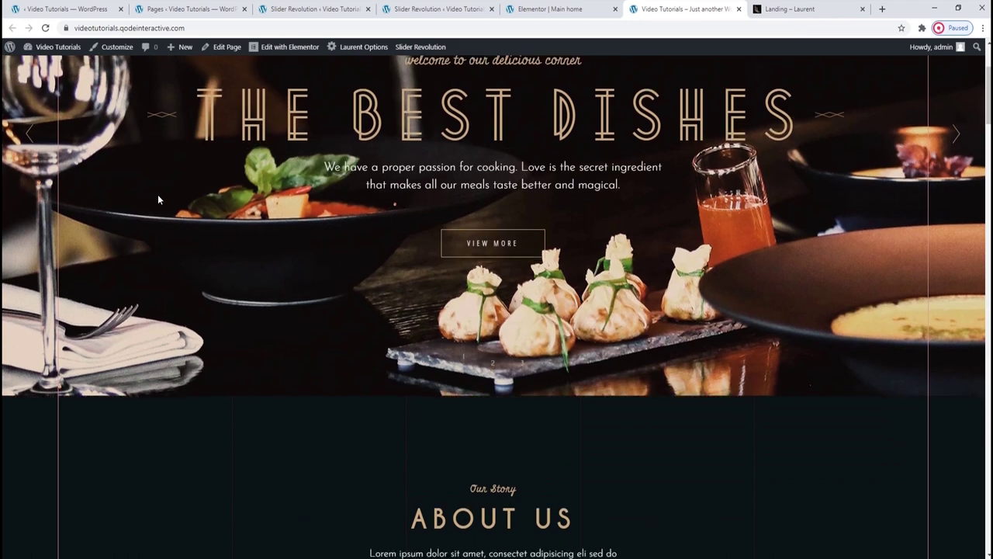
scroll(157, 195, up, 2)
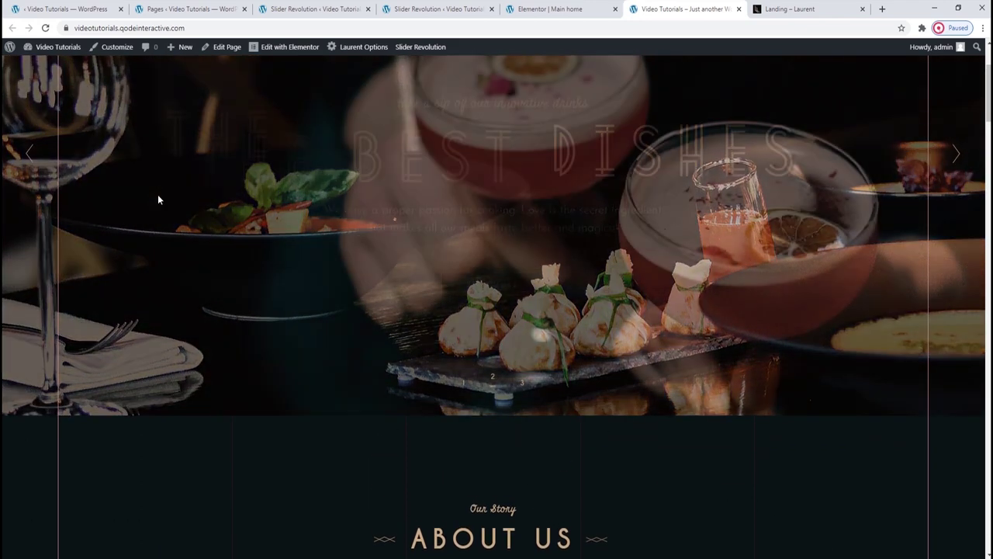
scroll(157, 200, up, 3)
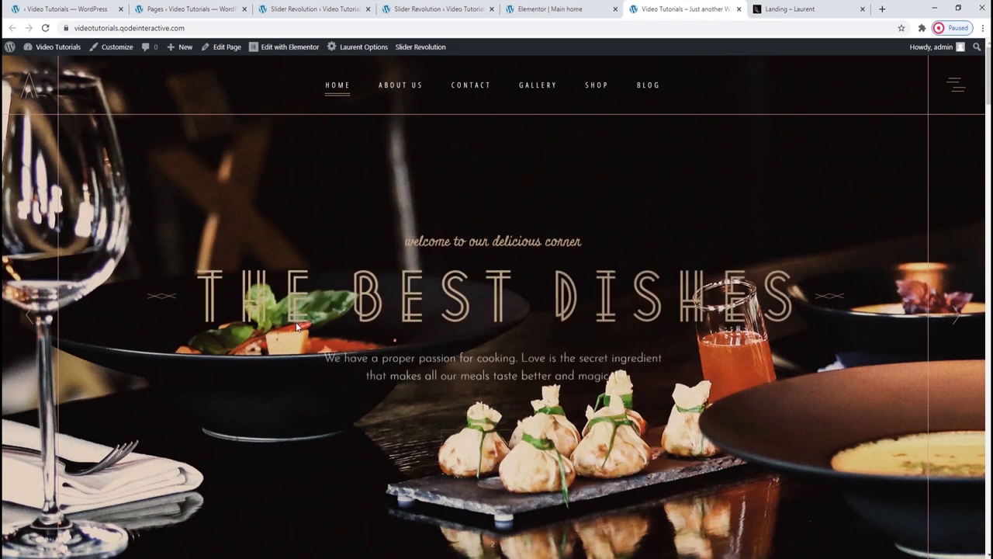
click(438, 9)
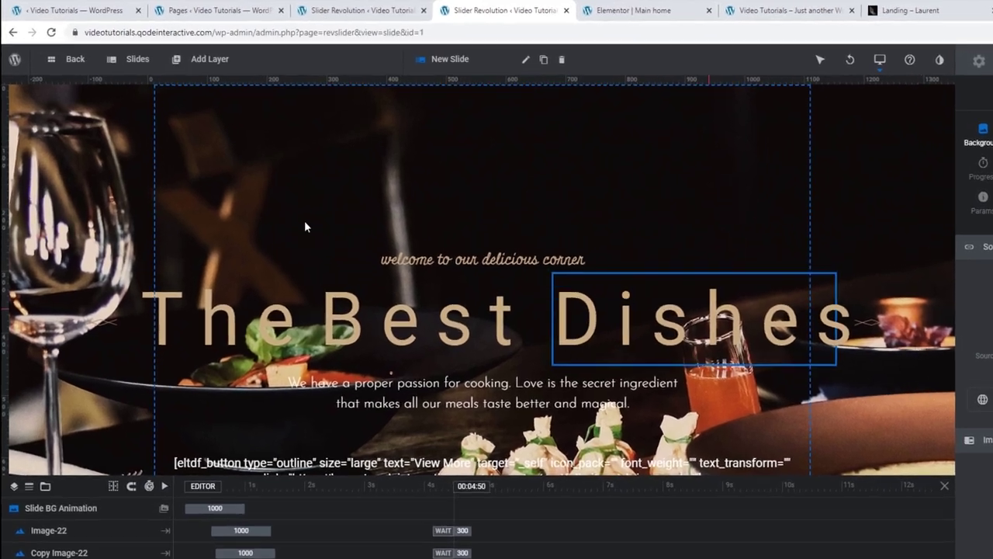
Delete #2 New Slide and #3 New Slide, confirming each, then save the main-home slider.
mouse_move(114, 56)
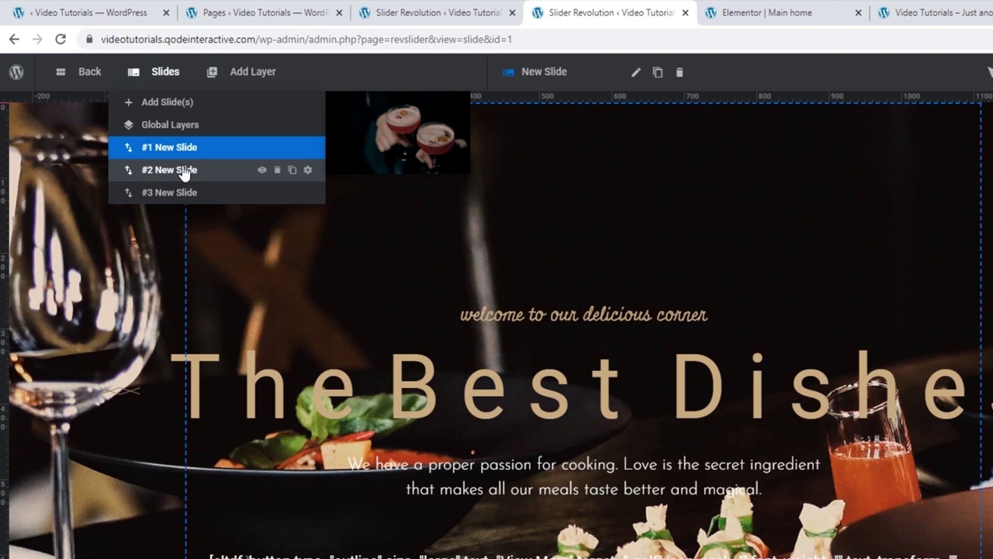
click(278, 170)
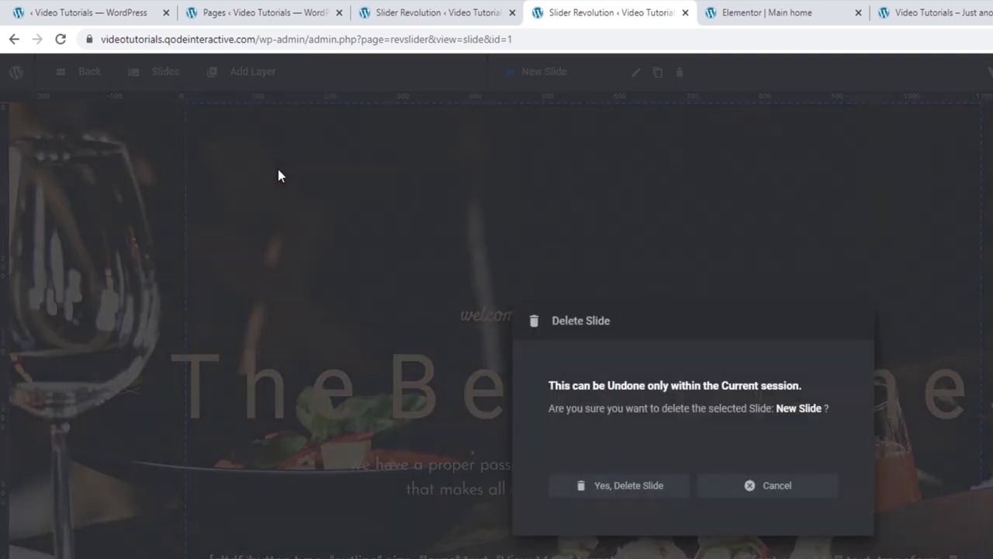
click(652, 485)
mouse_move(165, 71)
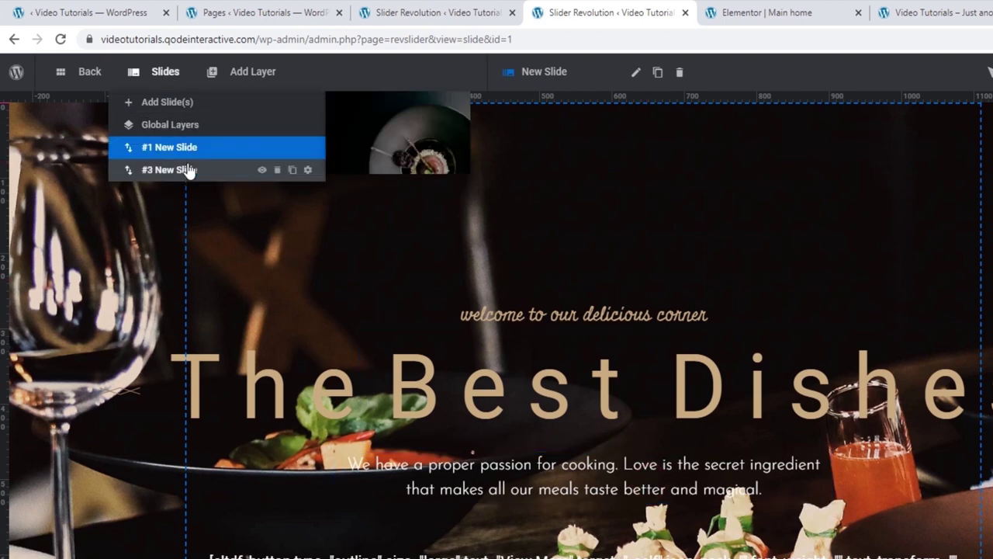
click(278, 171)
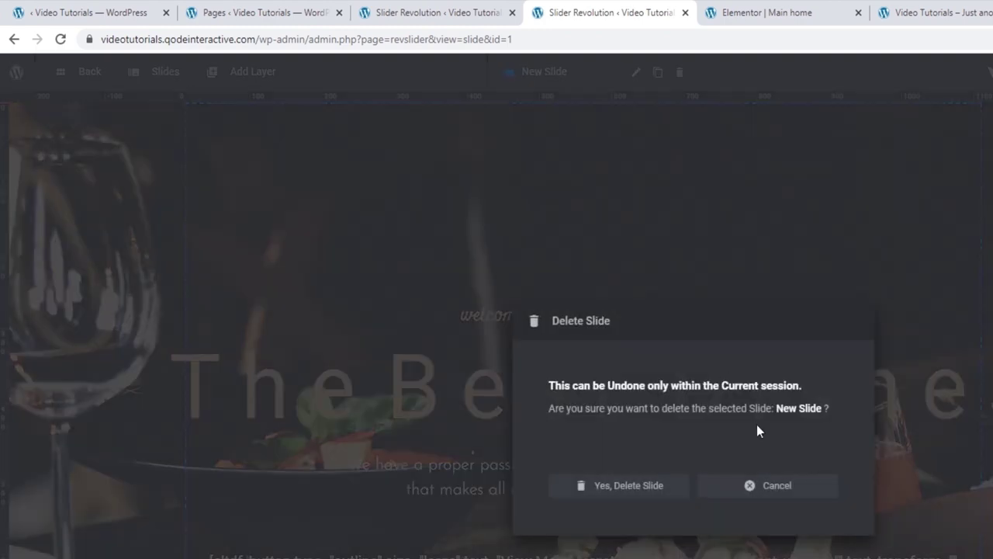
click(665, 486)
mouse_move(166, 71)
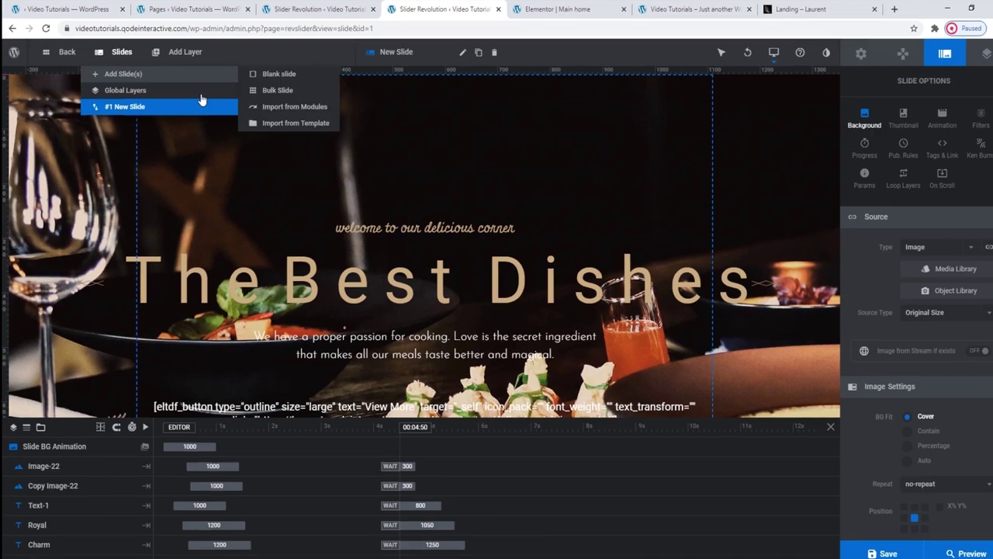
click(900, 553)
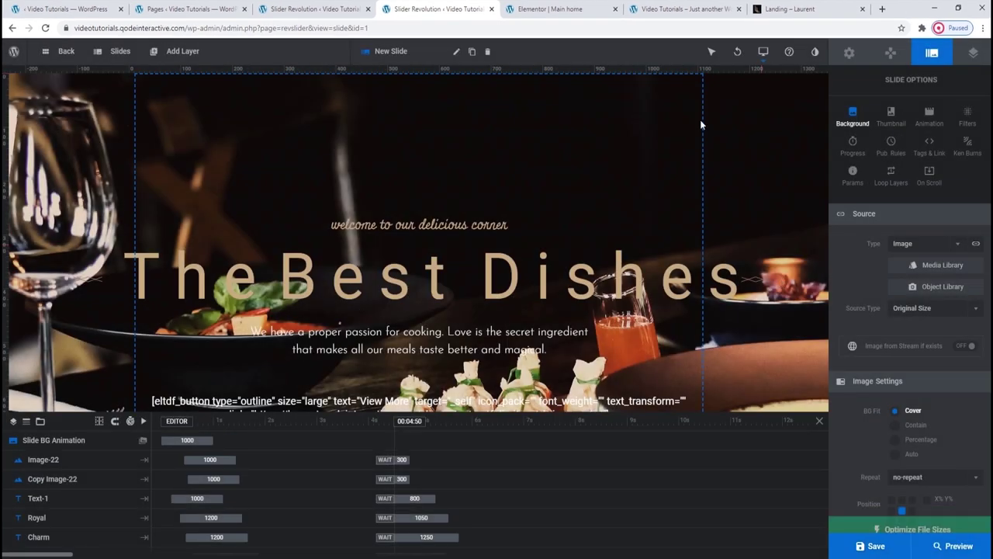
click(683, 9)
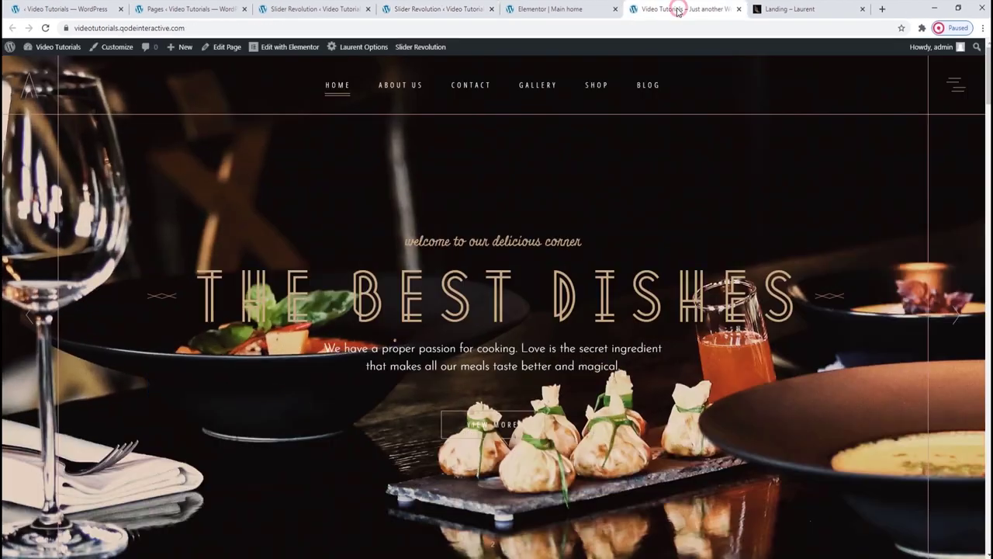
click(46, 28)
scroll(362, 412, down, 3)
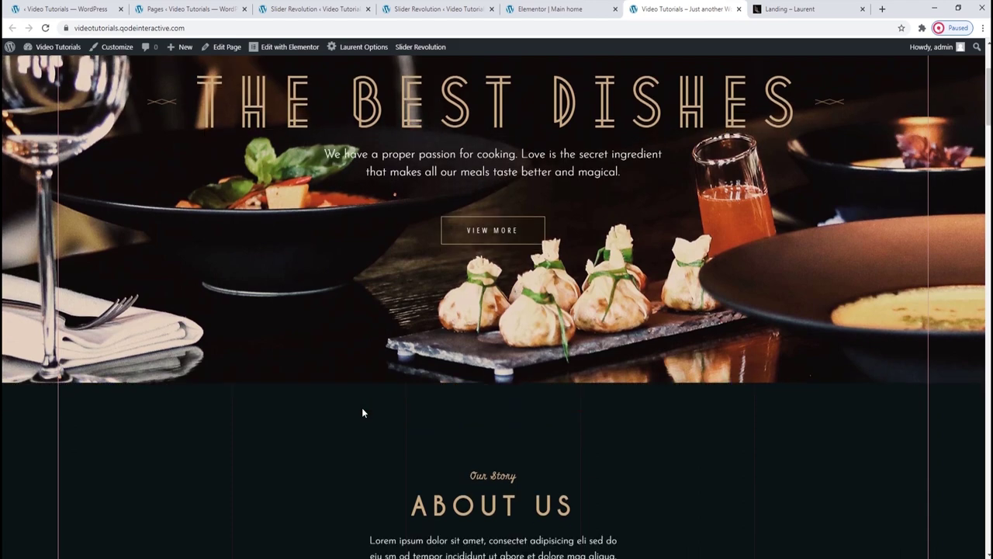
scroll(362, 412, up, 3)
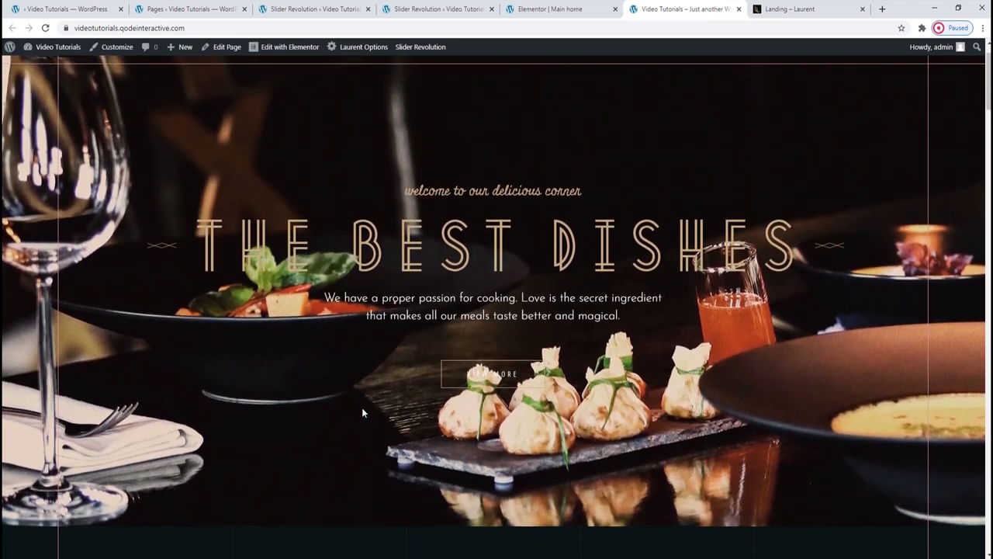
scroll(361, 412, down, 1)
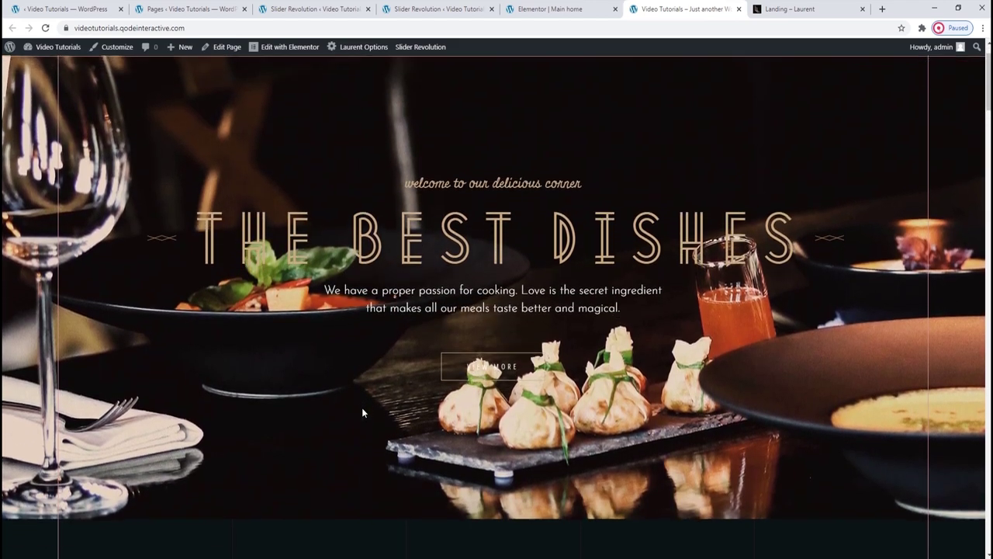
scroll(362, 412, down, 1)
scroll(361, 411, down, 2)
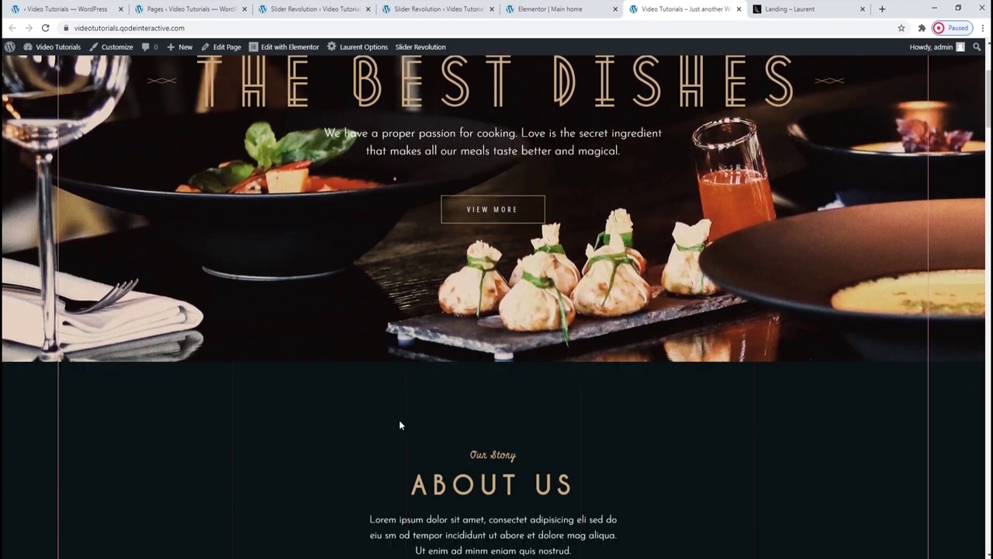
scroll(434, 447, up, 1)
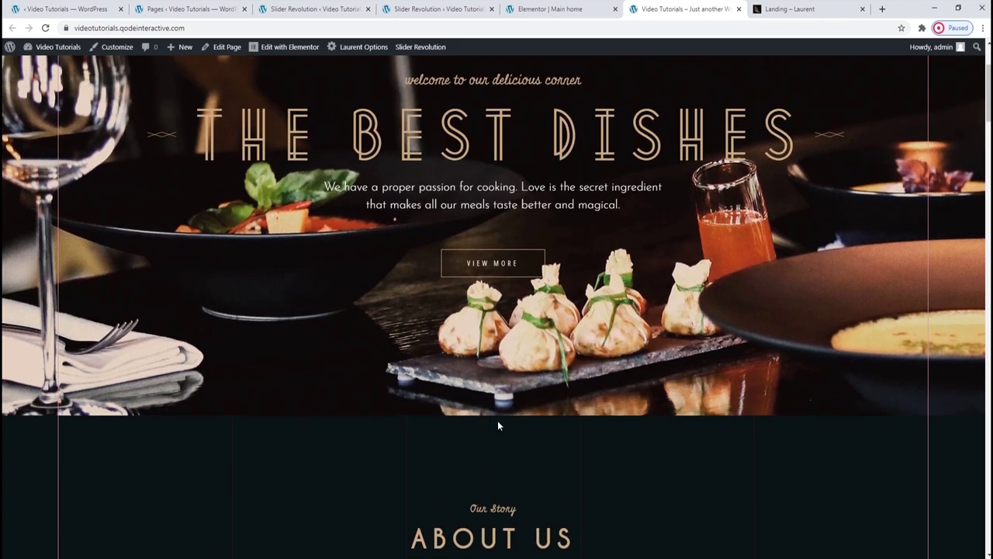
scroll(520, 446, down, 2)
scroll(510, 320, up, 5)
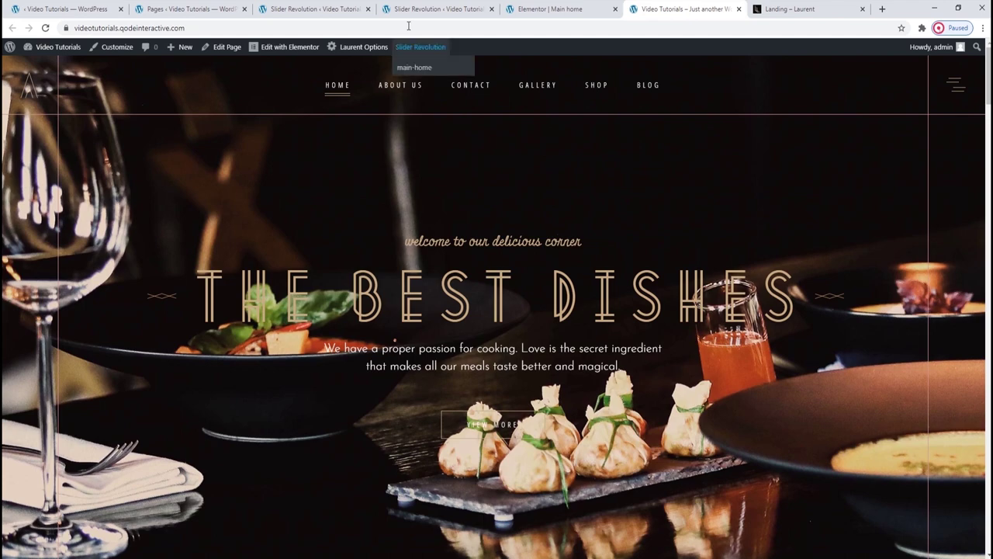
Leave The Best Dishes slide's On Scroll parallax level at 5 (25 %) and save.
click(438, 9)
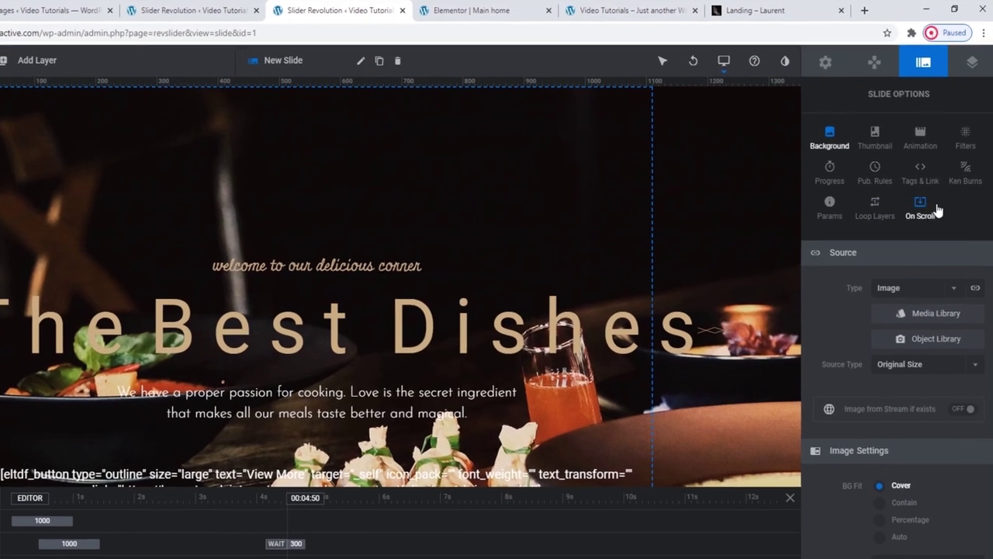
click(935, 210)
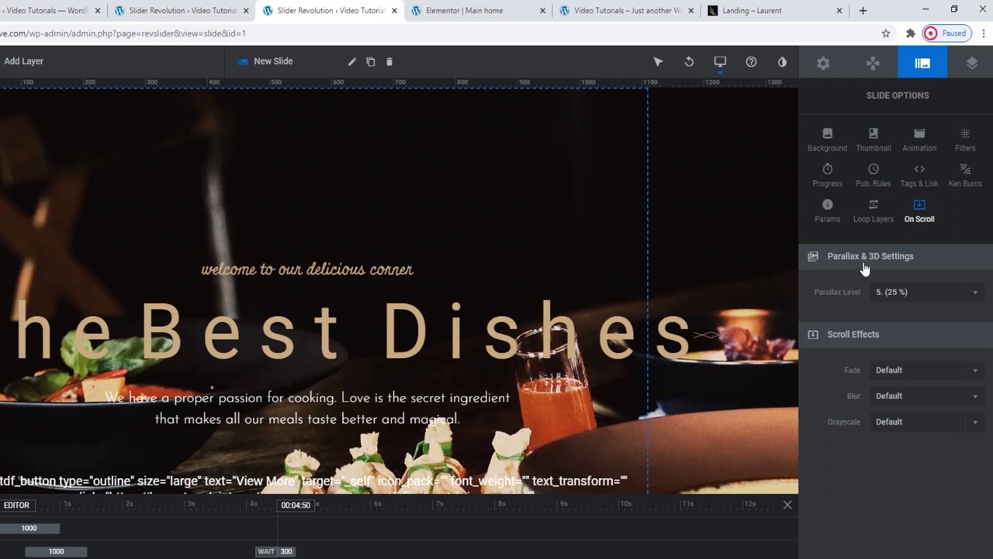
click(911, 304)
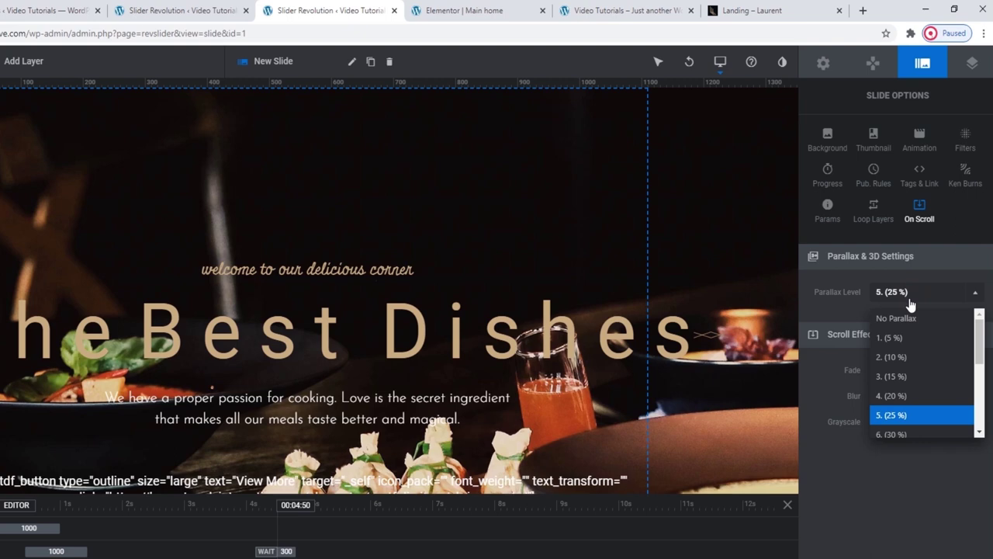
click(910, 299)
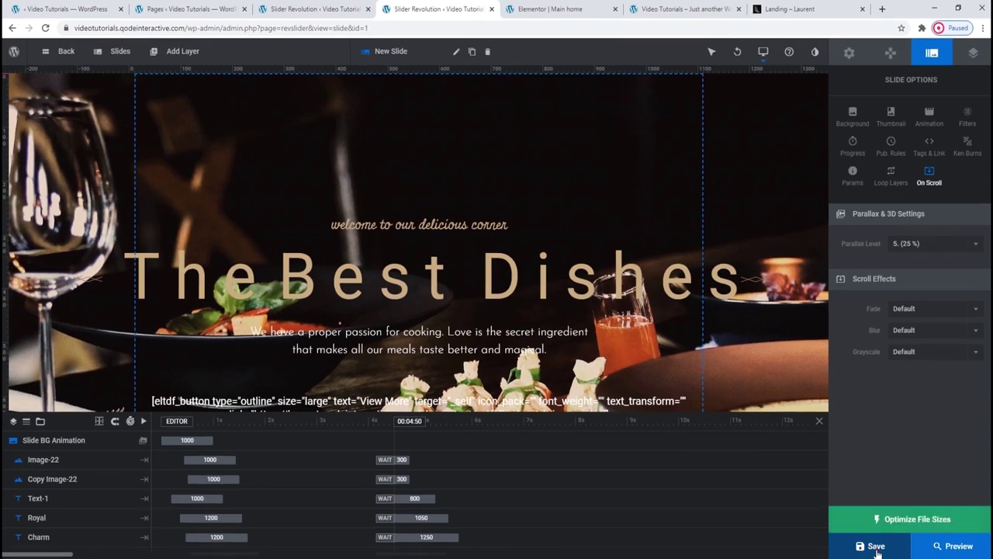
click(877, 547)
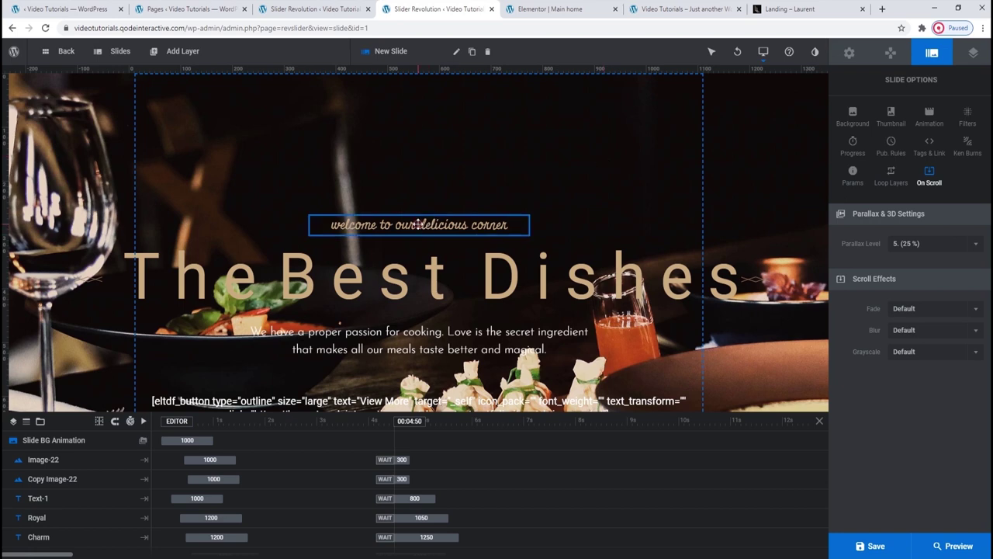
Replace the Text-1 welcome line's text with 'Welcome to Avallon'.
click(418, 225)
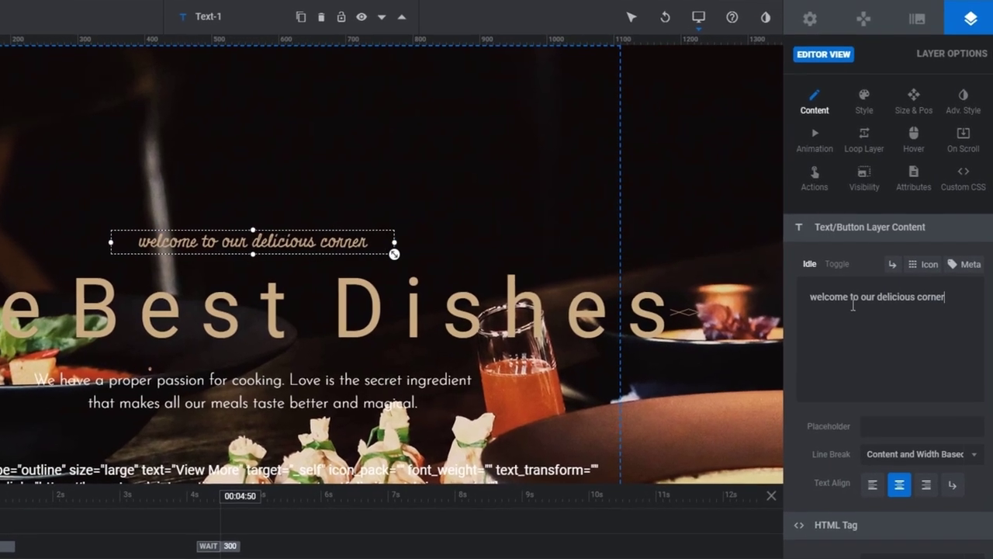
click(881, 267)
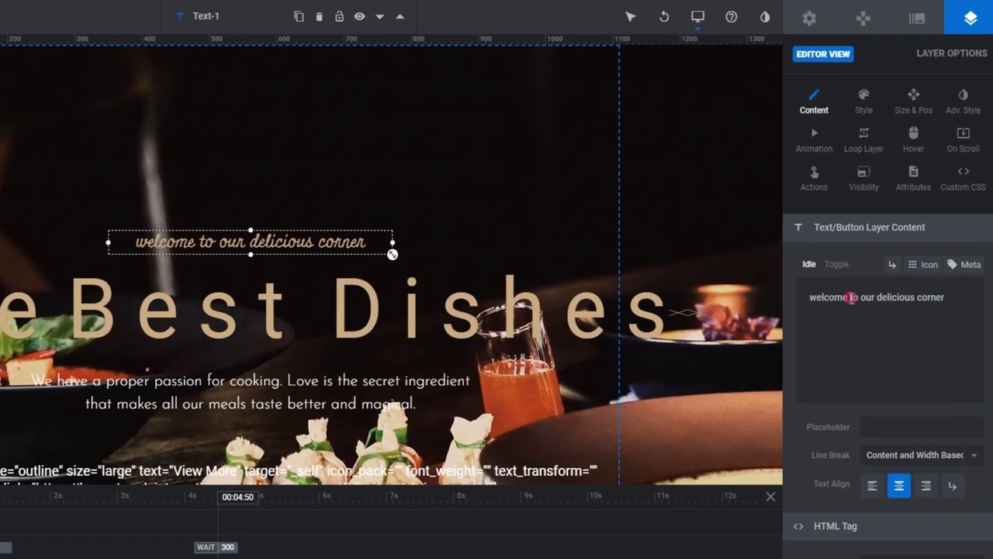
triple_click(851, 298)
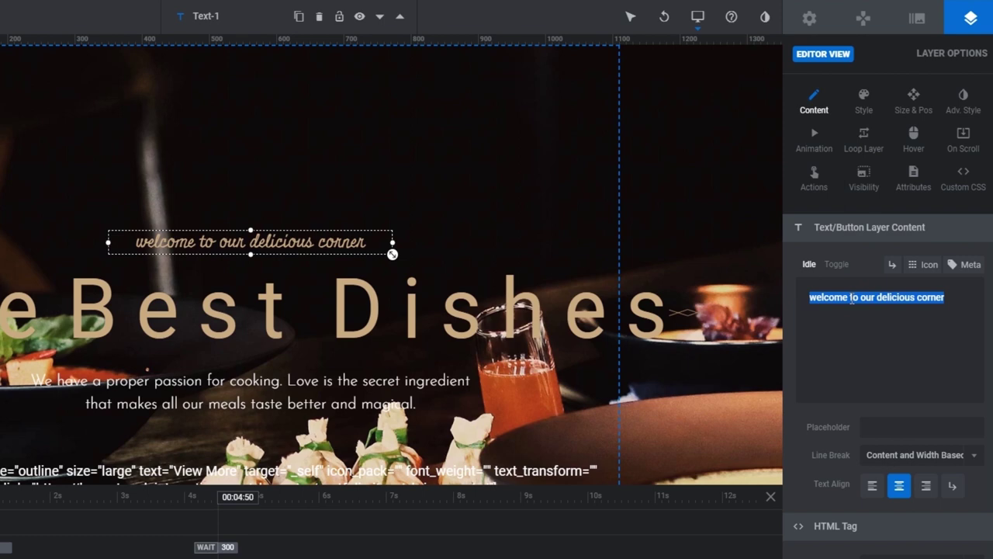
text(Welcome to Avallon)
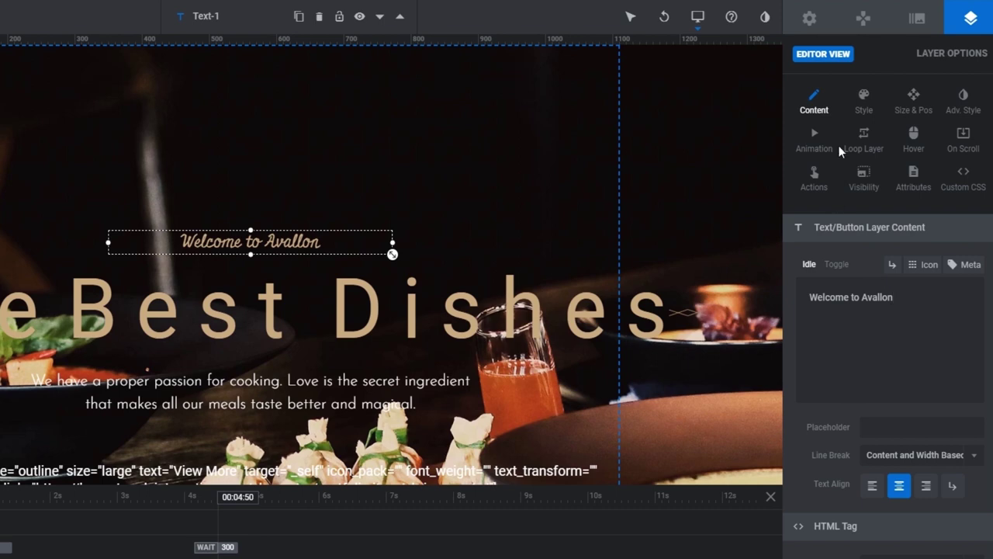
Set the welcome line's text colour to white #ffffff and save the slide.
click(861, 112)
click(868, 387)
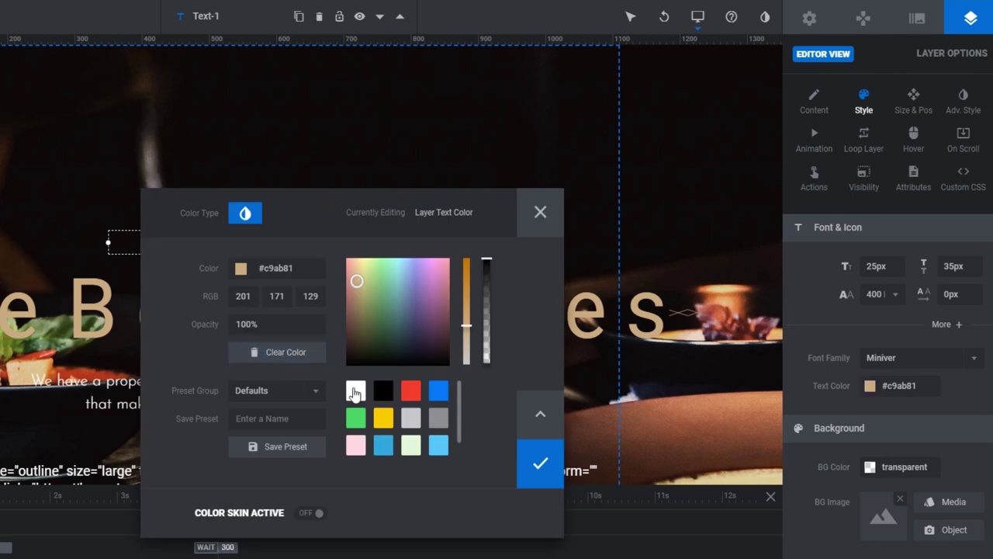
click(354, 392)
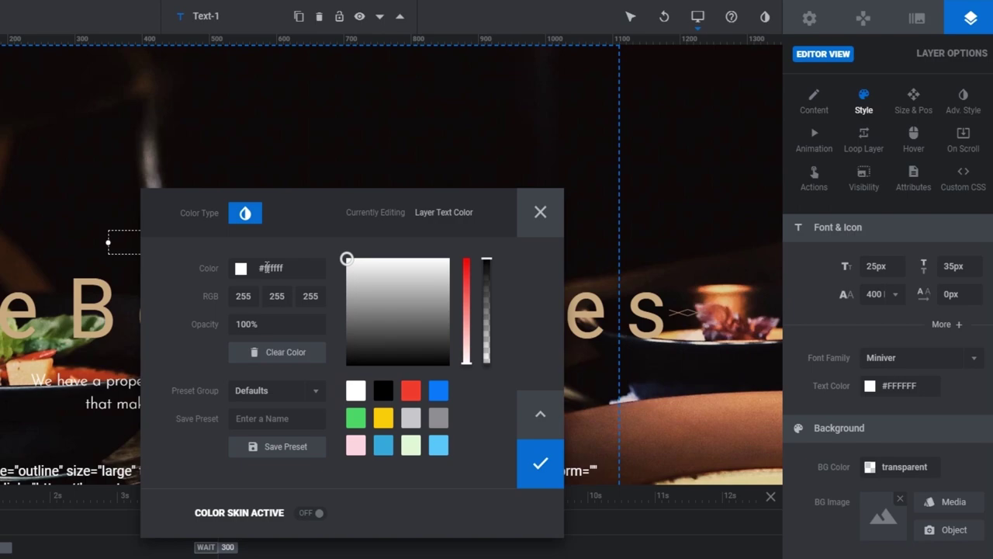
click(544, 455)
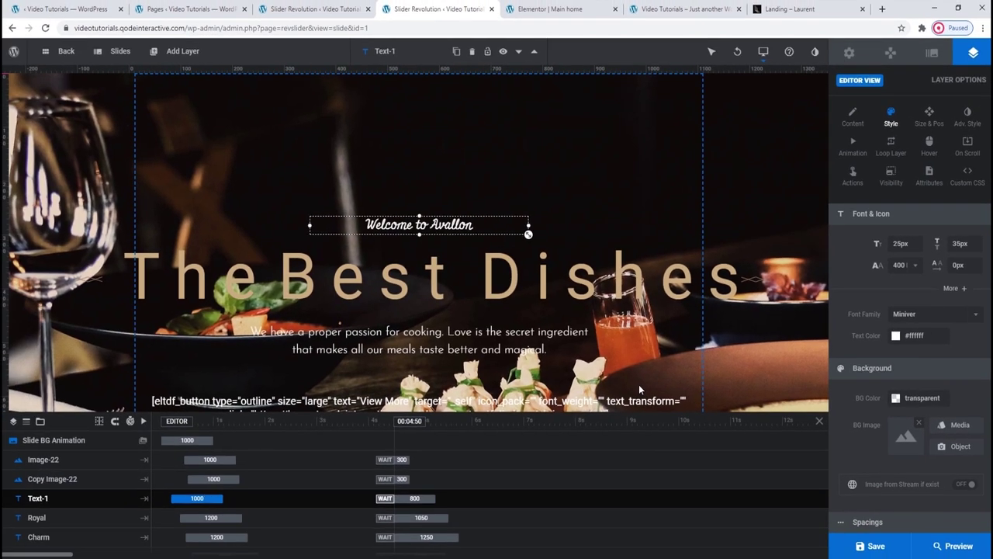
click(882, 542)
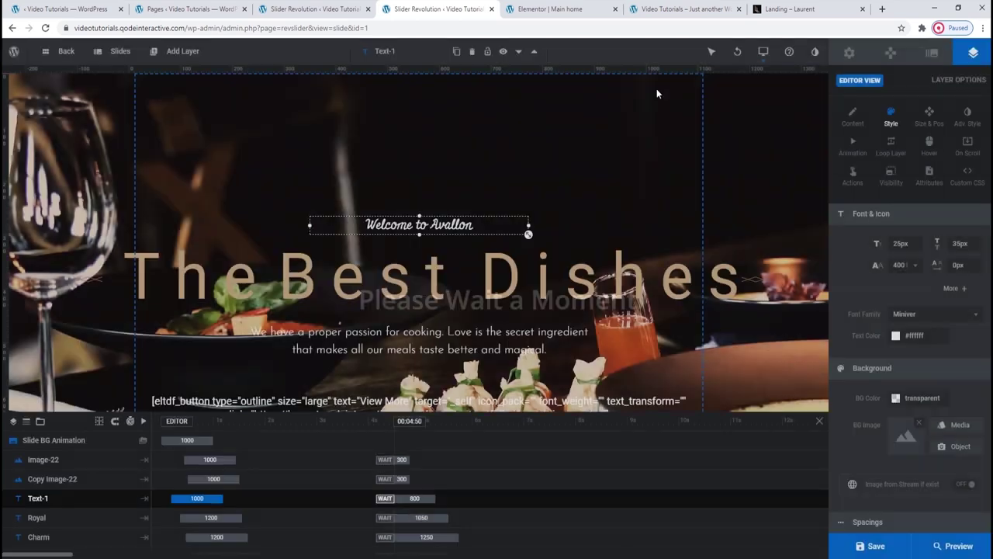
click(684, 9)
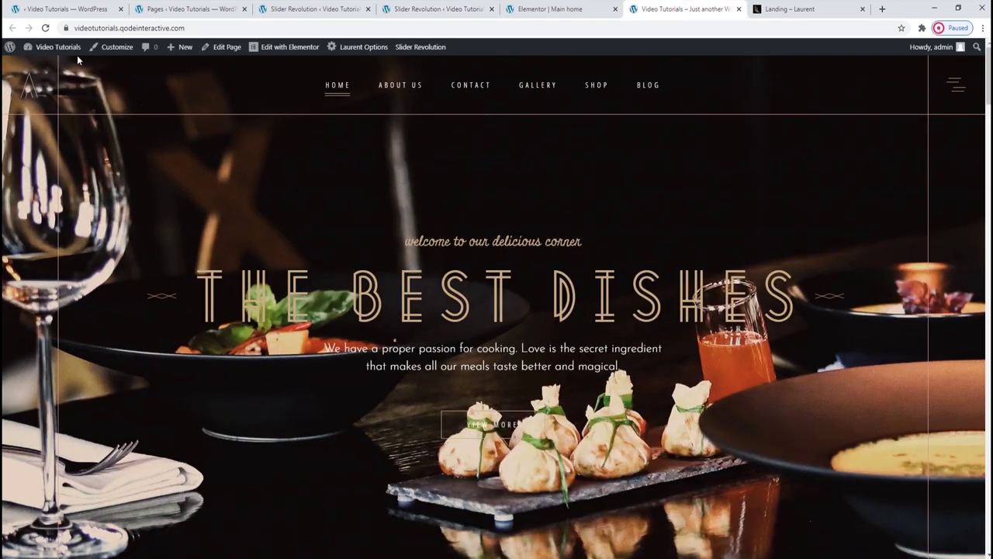
Reload the live homepage, then select the The title layer in the slide editor.
click(46, 31)
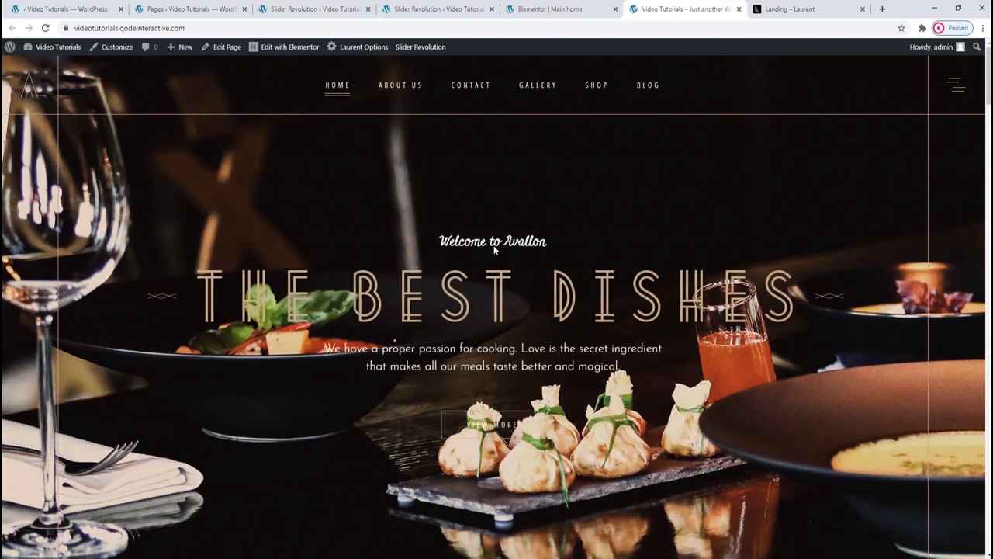
click(295, 9)
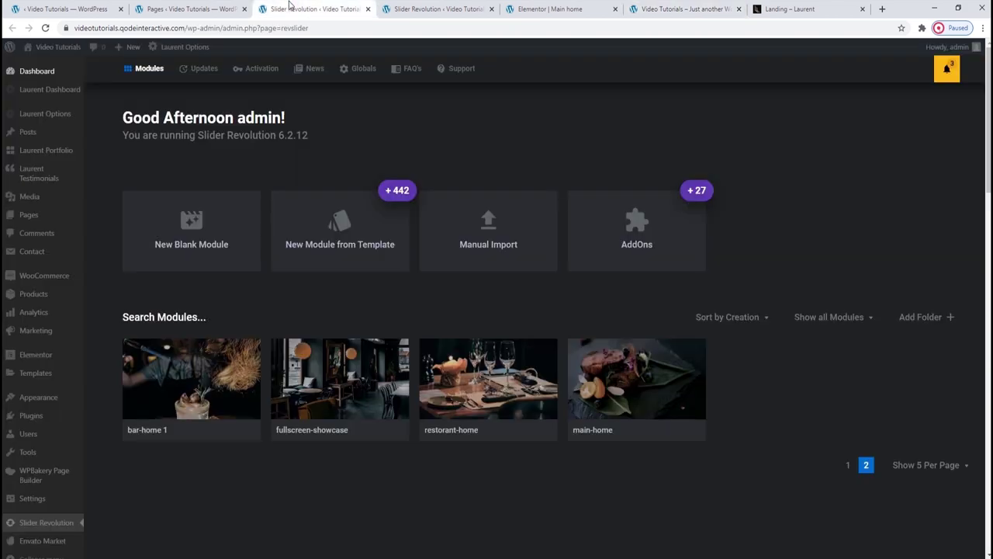
click(487, 7)
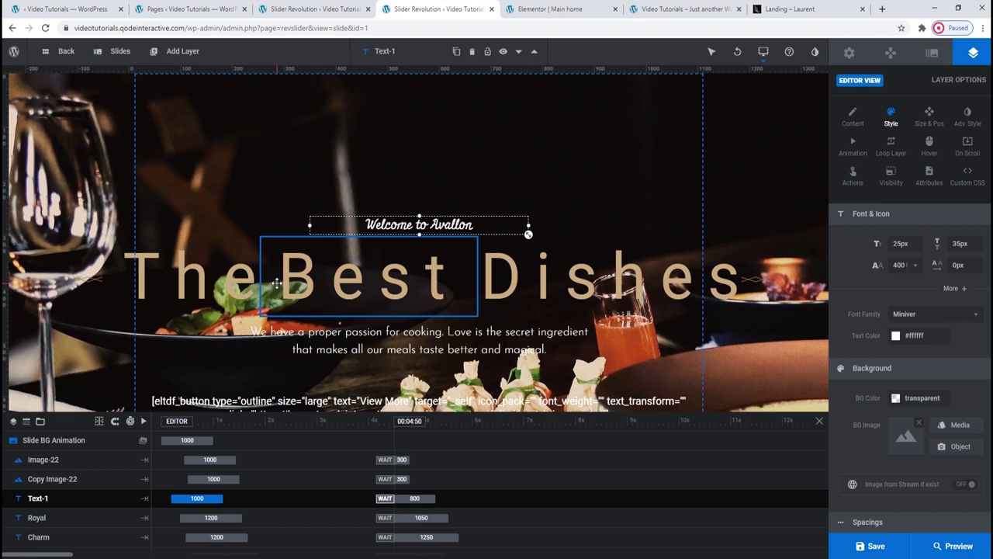
click(231, 284)
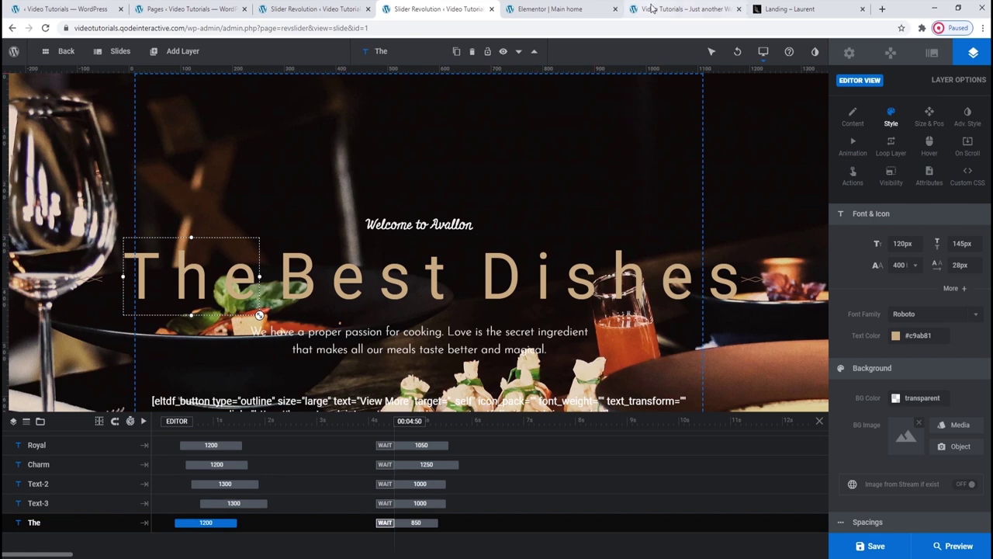
Reload the homepage again to check the white Welcome to Avallon line, then reselect the The layer.
click(652, 9)
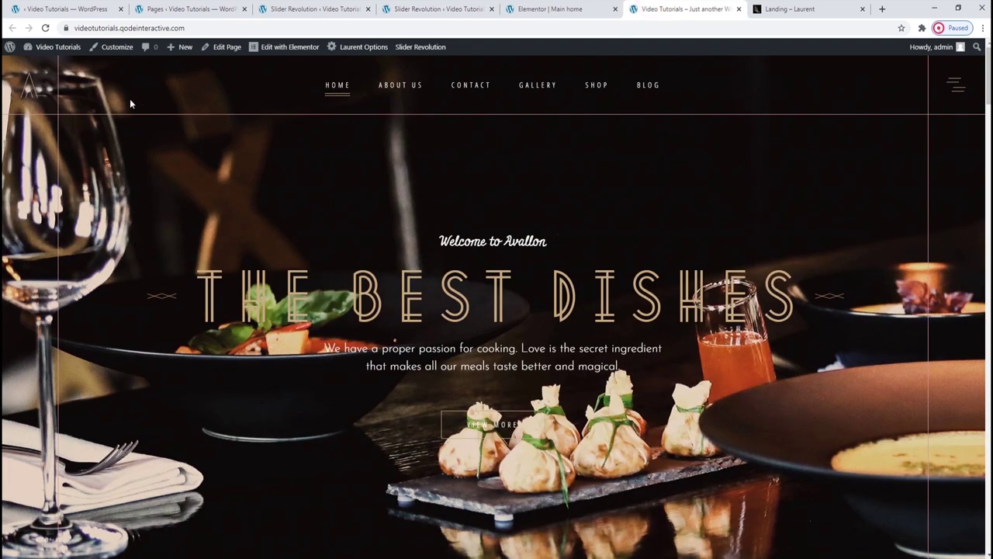
click(46, 28)
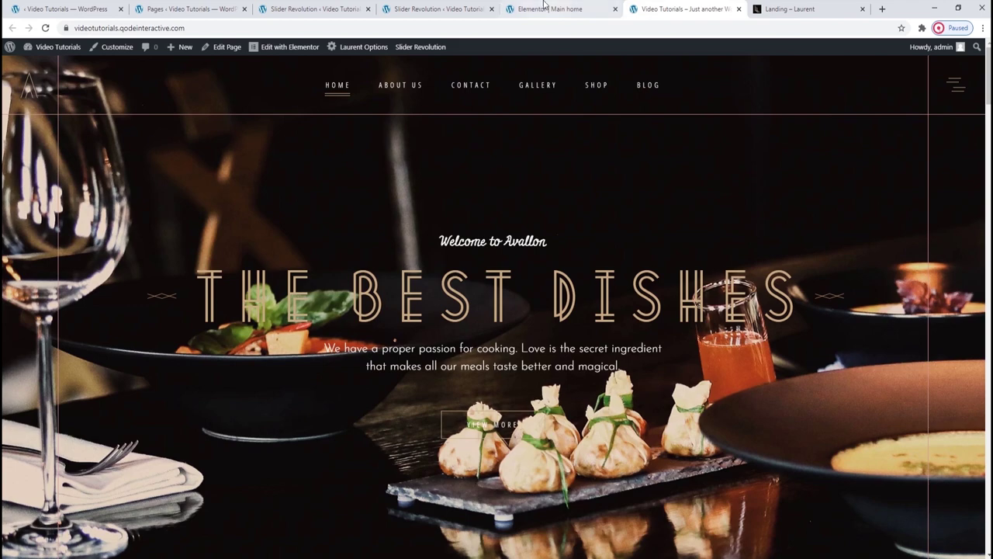
click(439, 9)
click(225, 276)
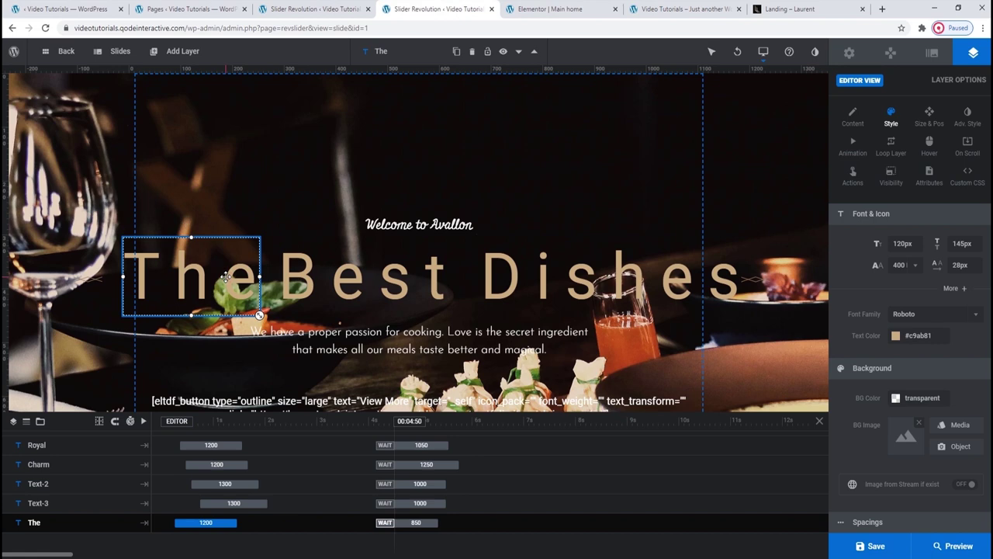
Delete the 'The' layer and change the 'Best' title word to 'Elegant'.
right_click(226, 277)
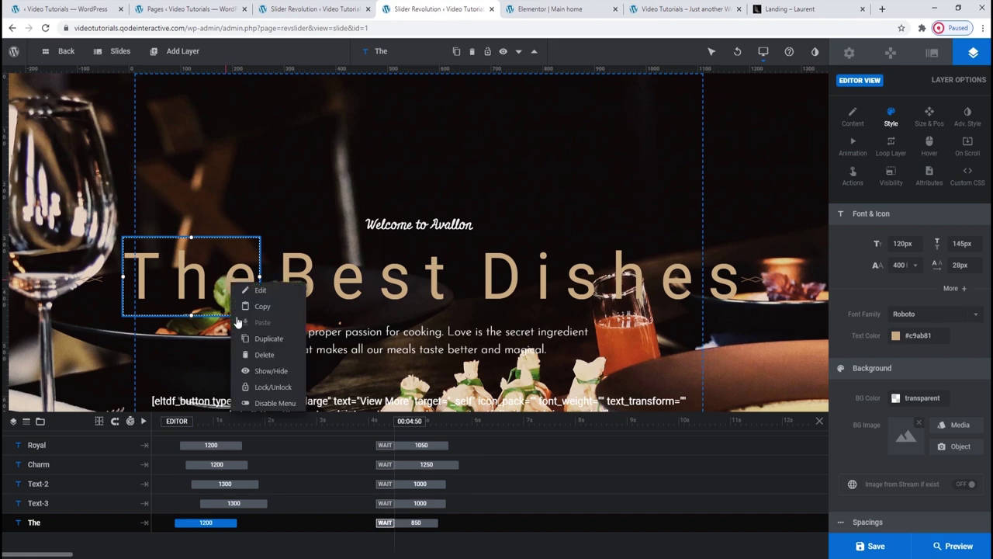
click(263, 355)
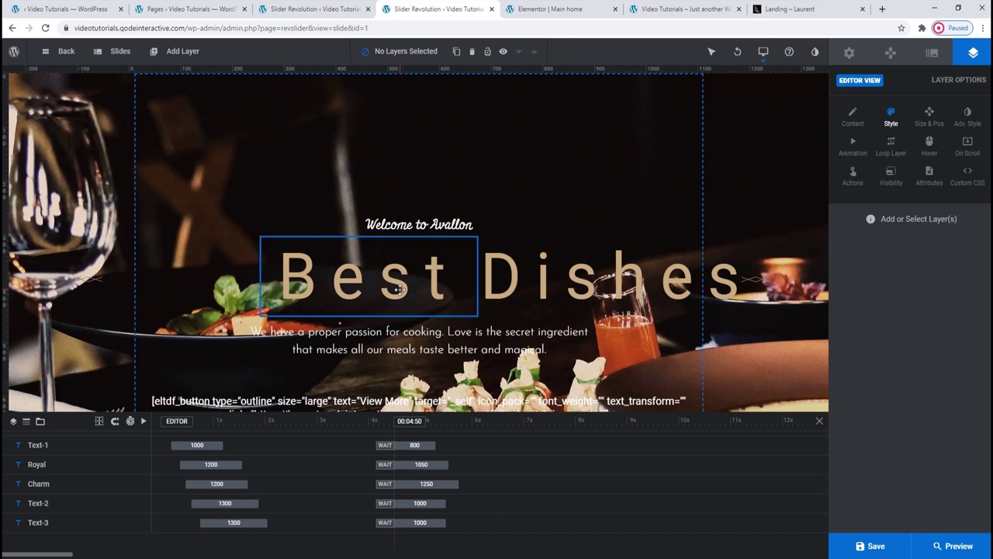
click(377, 279)
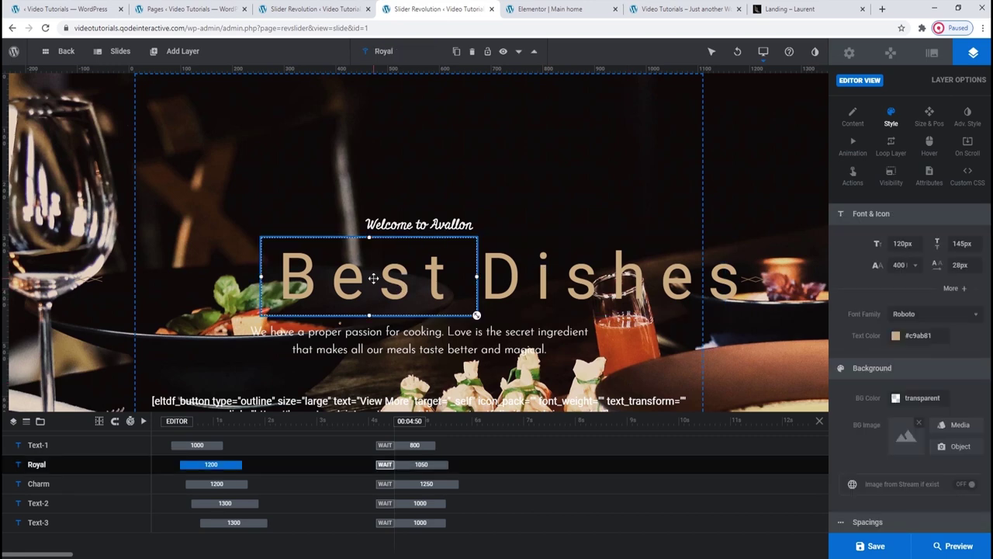
double_click(373, 278)
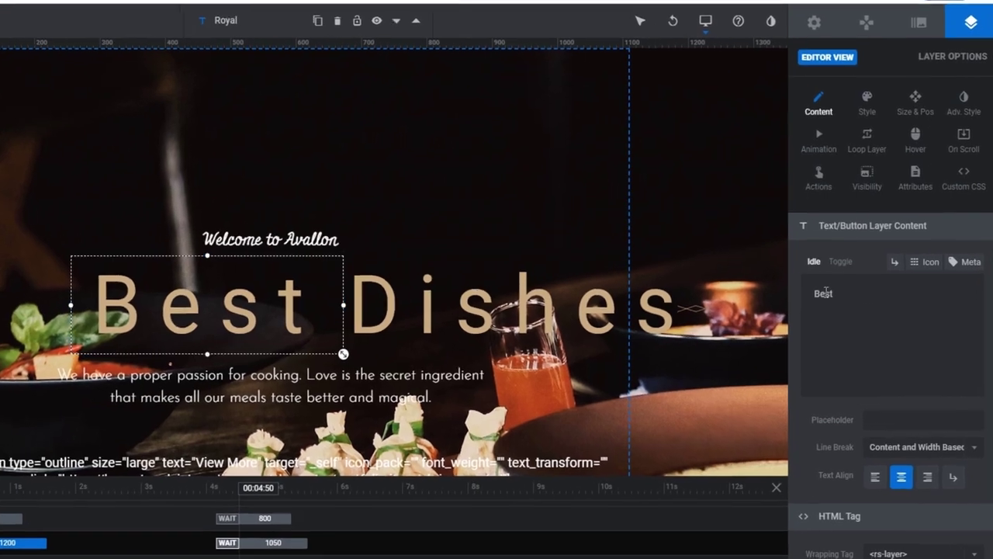
double_click(842, 279)
text(Ele)
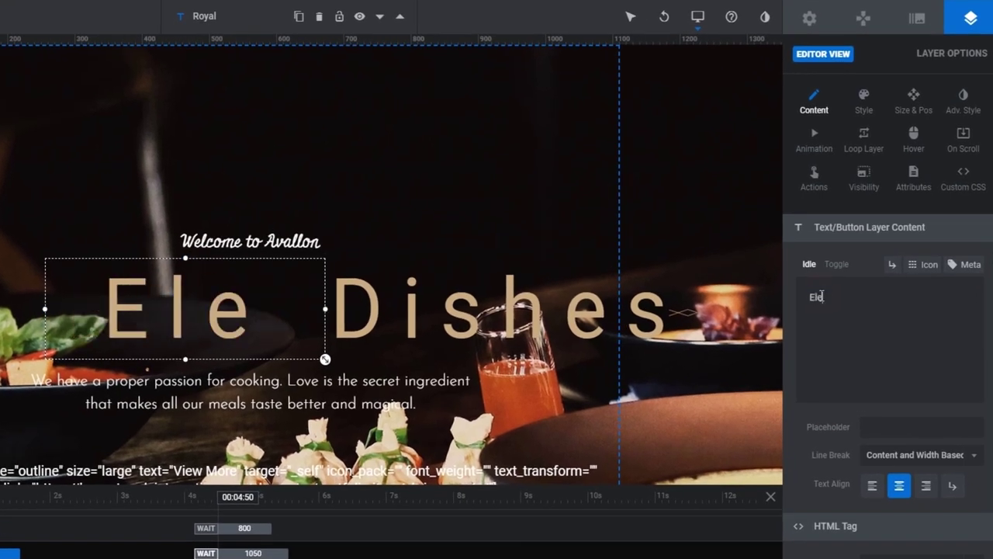
text(gant)
Change 'Dishes' to 'Dining', save the slide, and reload the live home page.
click(597, 311)
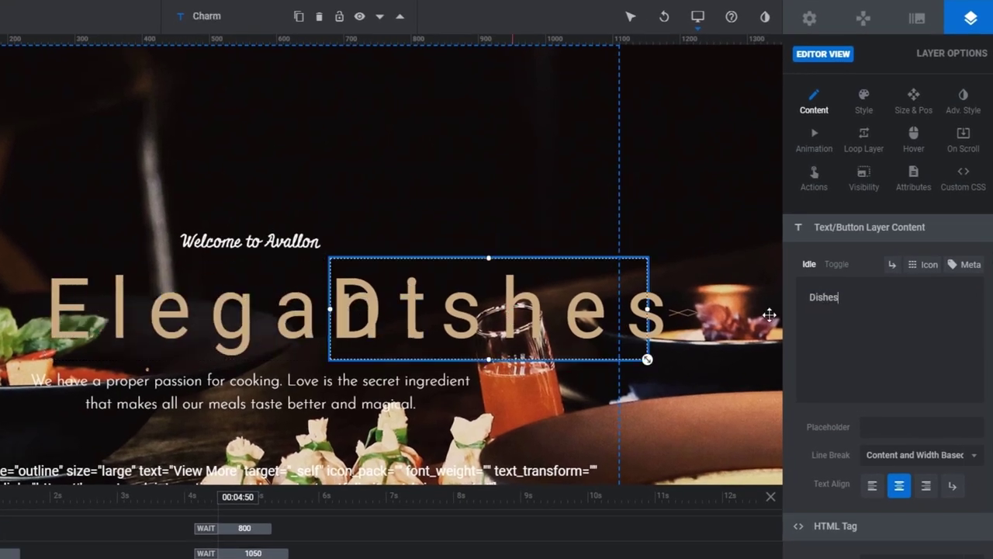
double_click(833, 296)
text(Dining)
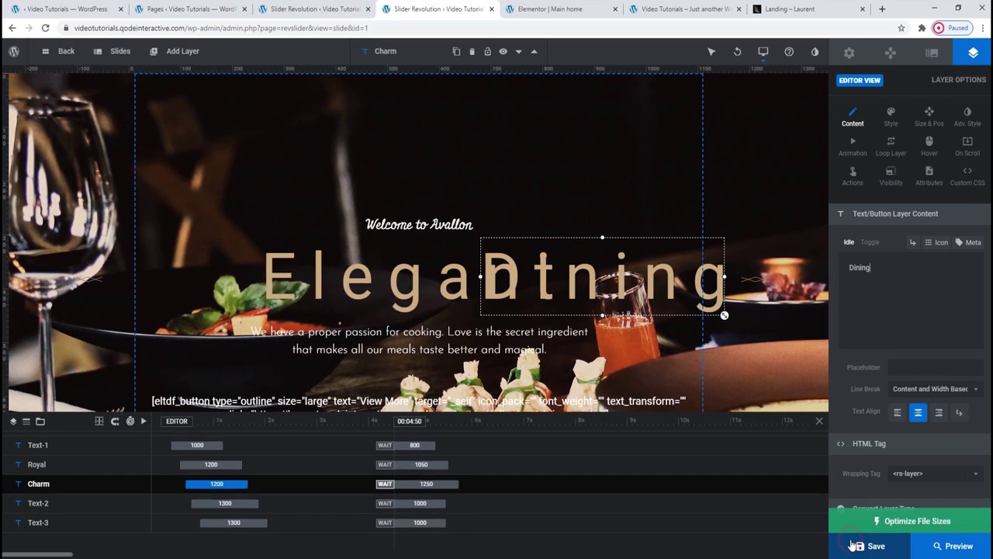
click(852, 545)
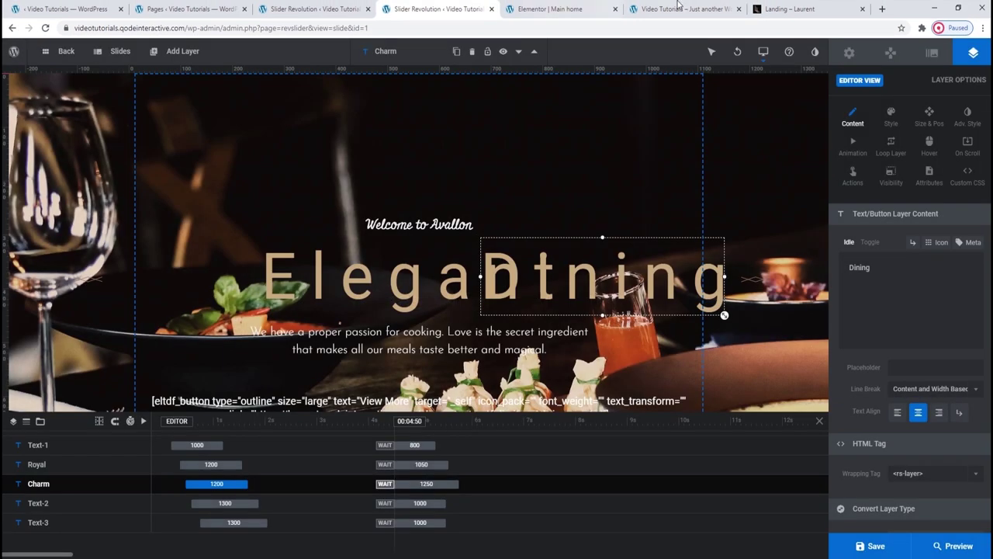
click(665, 7)
click(46, 27)
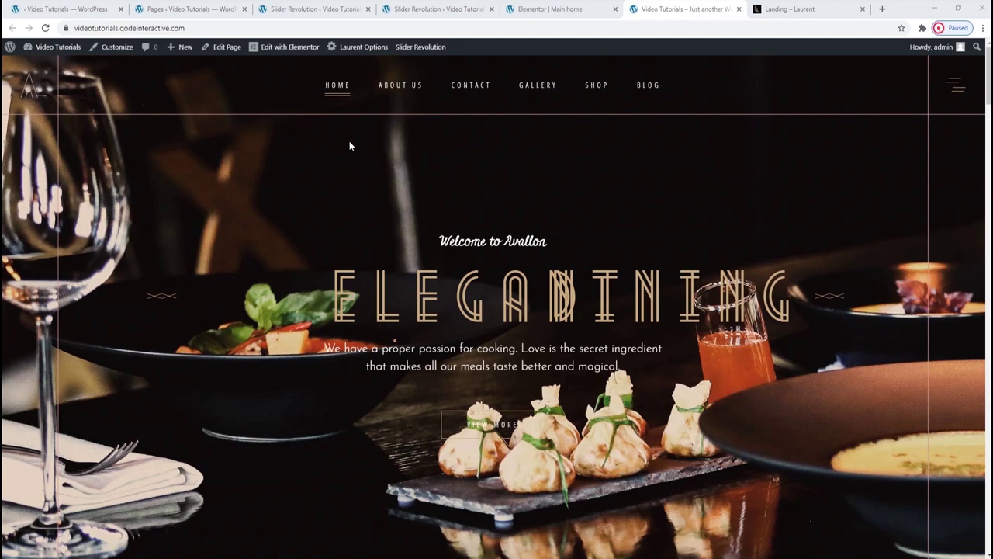
Nudge, widen and shift the Elegant layer left, save, and reload the live page.
click(437, 8)
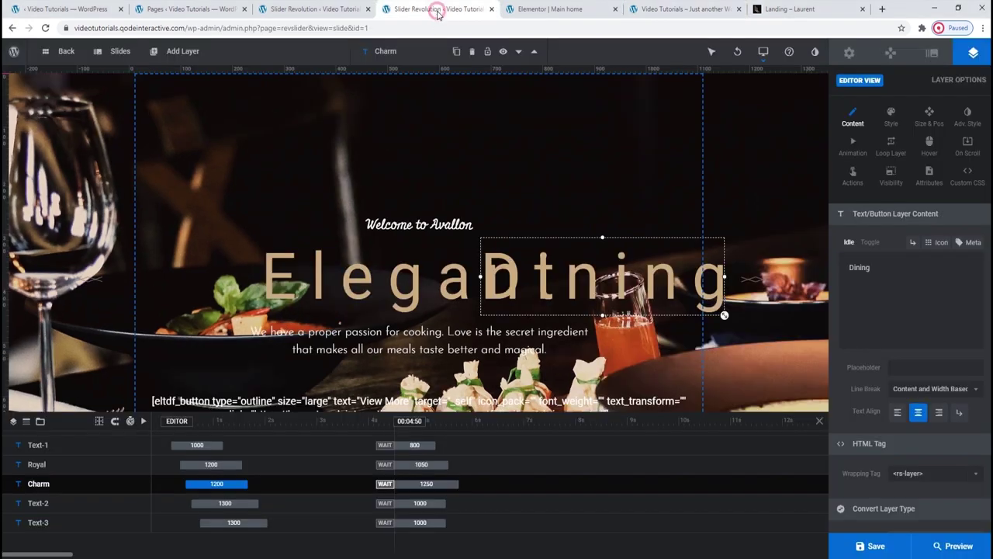
click(322, 268)
key(Left)
key(Left)
key(Left)
key(Left)
key(Left)
key(Left)
key(Left)
key(Left)
key(Left)
key(Left)
key(Left)
key(Left)
key(Left)
key(Left)
key(Left)
key(Left)
key(Left)
key(Left)
key(Left)
key(Left)
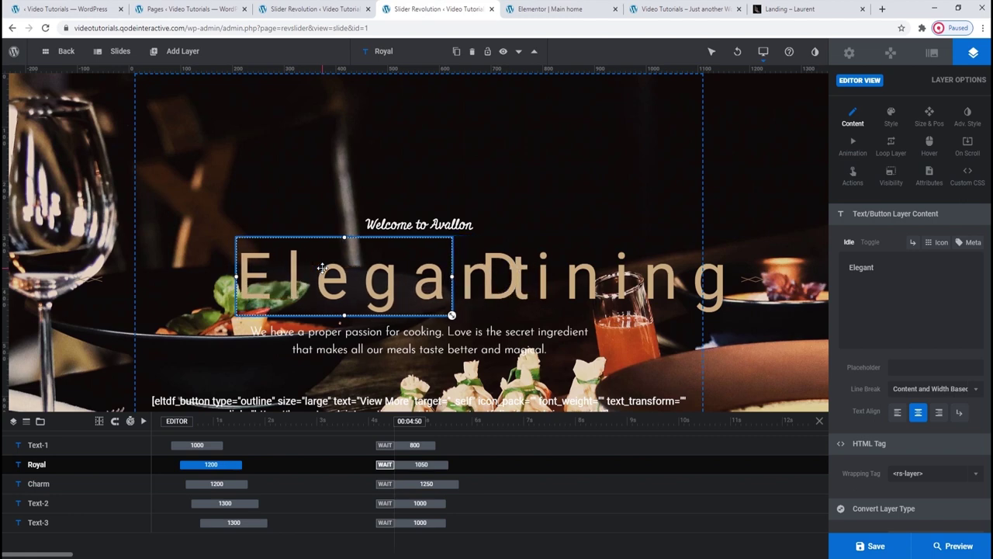
drag(494, 277, 538, 276)
drag(337, 316, 329, 314)
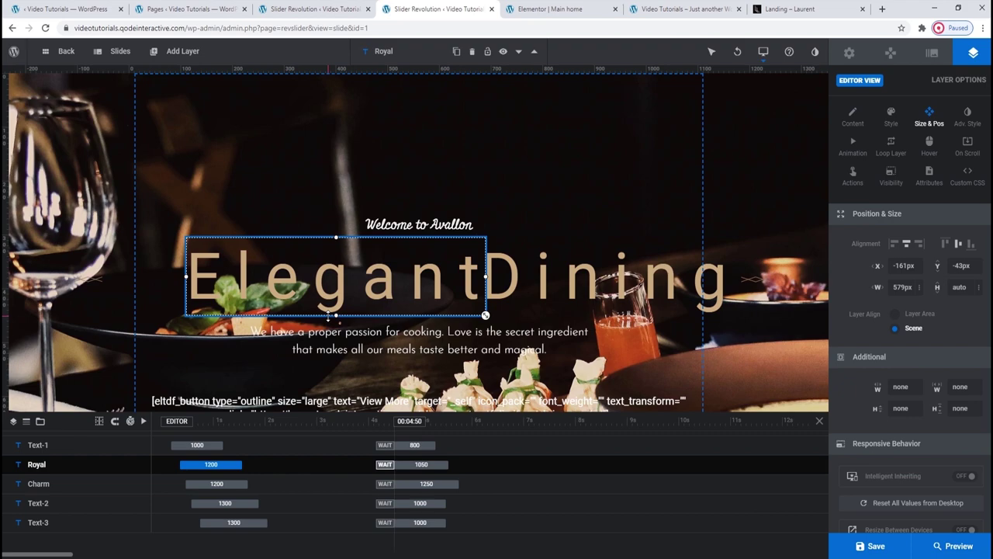
click(883, 553)
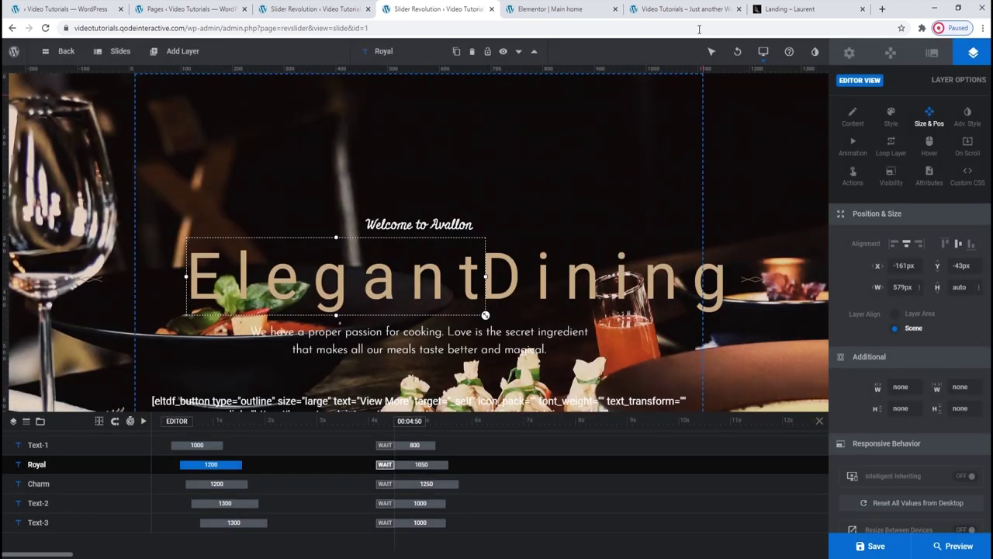
click(687, 9)
click(46, 28)
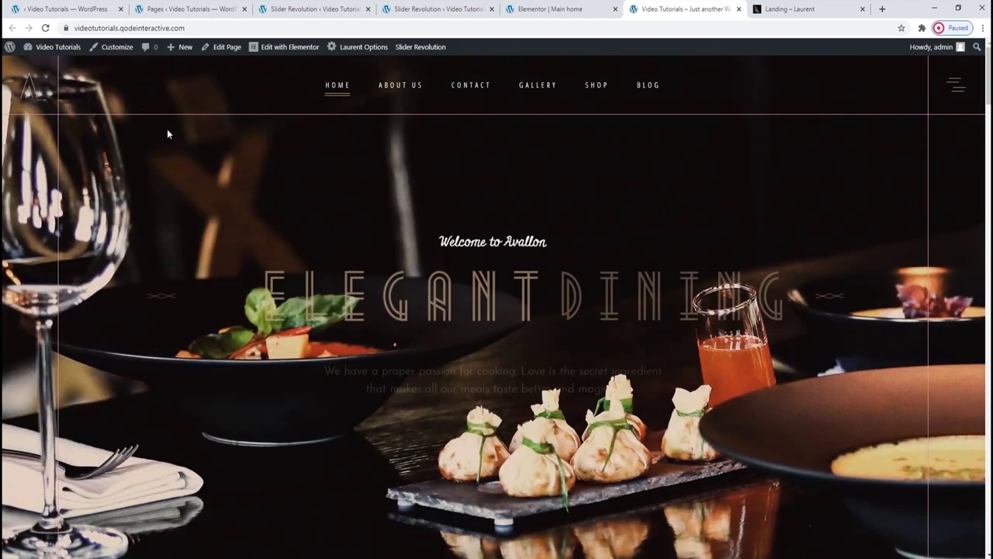
Move Elegant further left, save the slide, and recheck the live home page.
click(423, 8)
drag(294, 277, 279, 277)
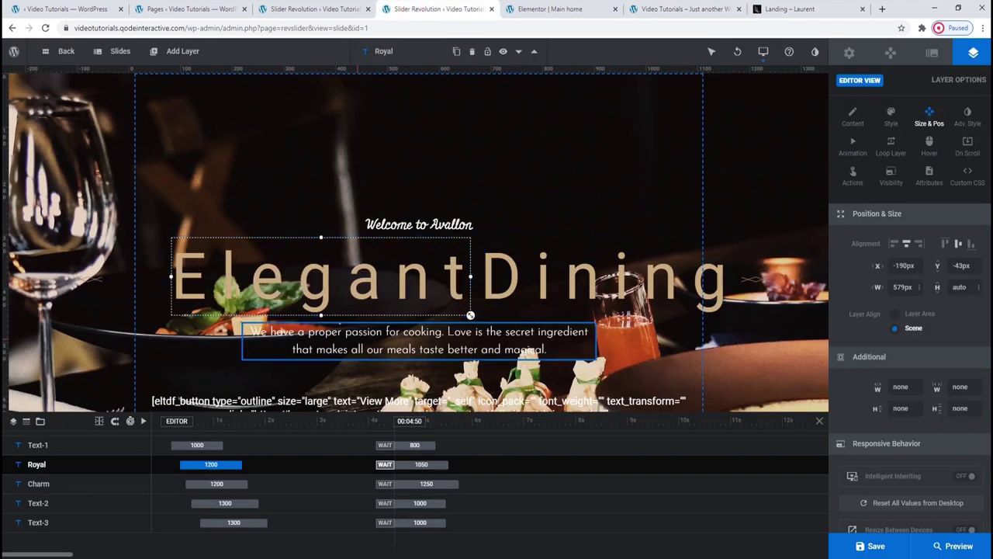
click(869, 546)
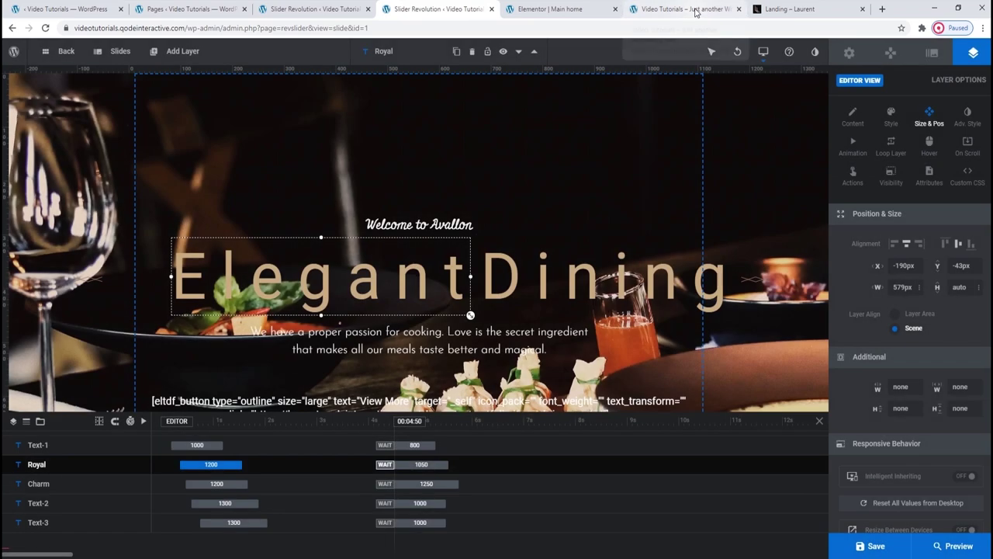
click(694, 10)
click(45, 28)
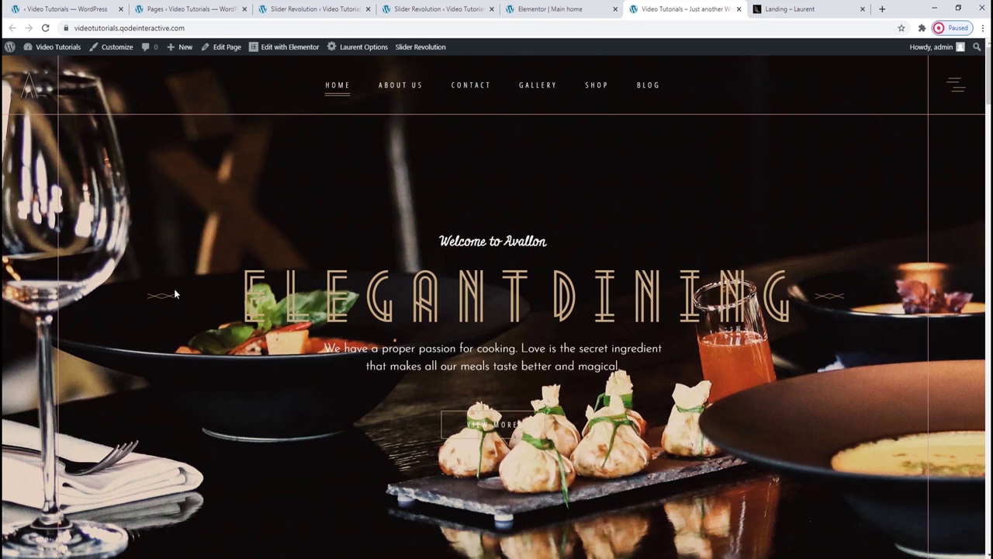
Move Elegant left and Dining slightly left, save, and reload the live page.
click(461, 6)
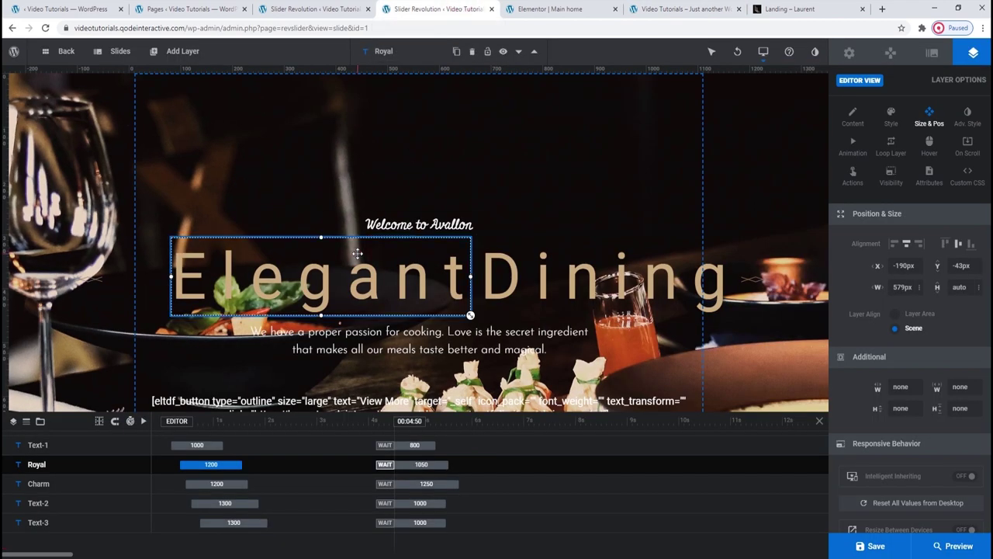
drag(357, 253, 345, 253)
click(611, 304)
click(612, 304)
drag(611, 305, 606, 305)
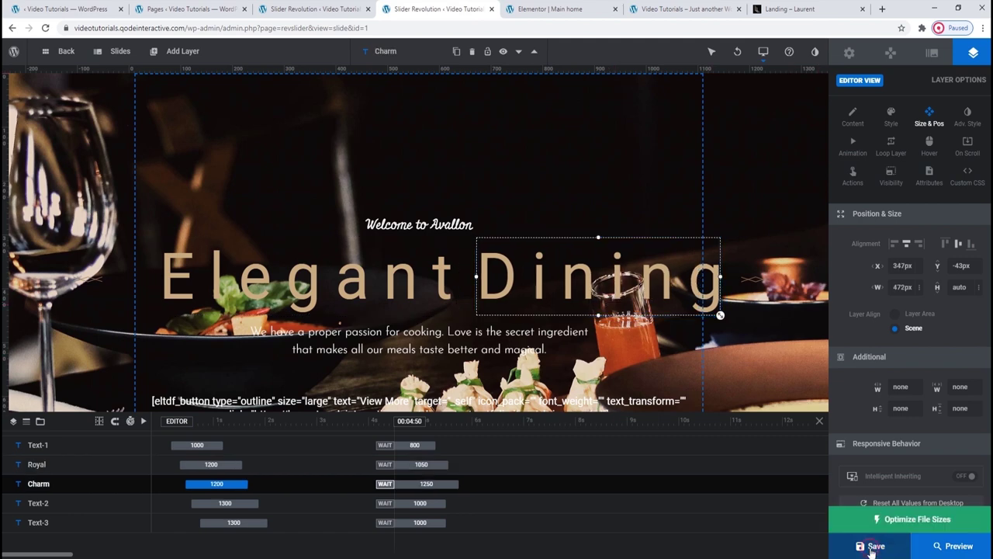
click(871, 547)
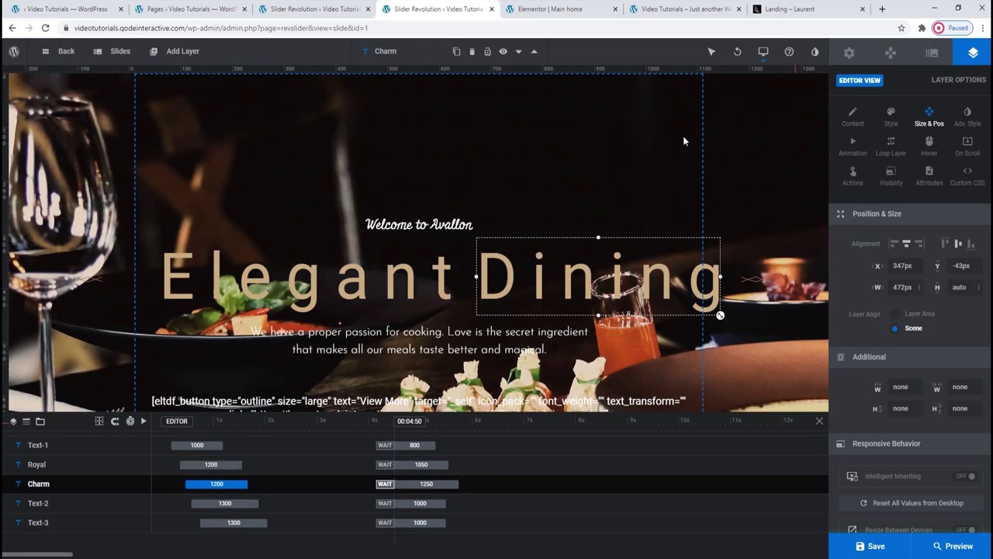
click(687, 8)
click(47, 28)
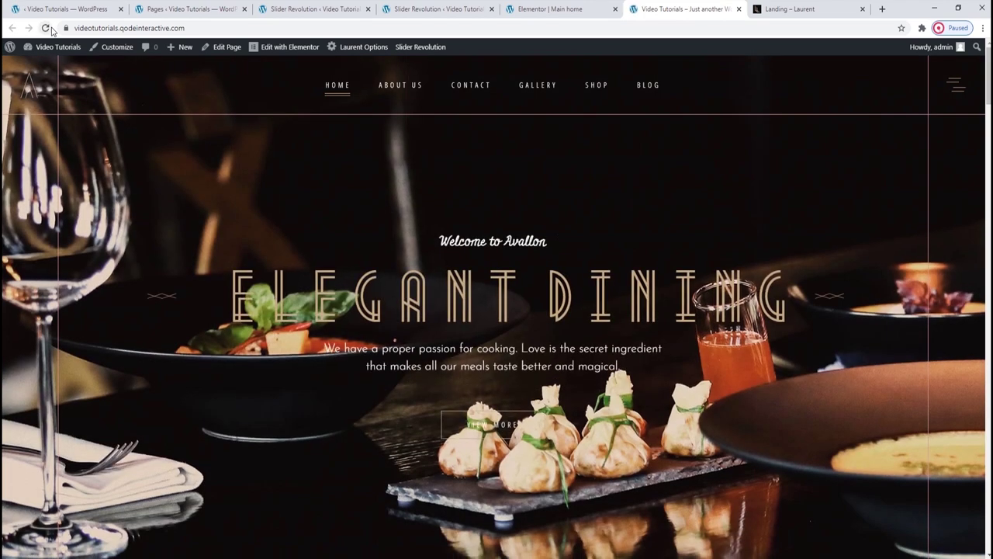
Shift Dining further left, save, and recheck the reloaded home page before returning.
click(438, 8)
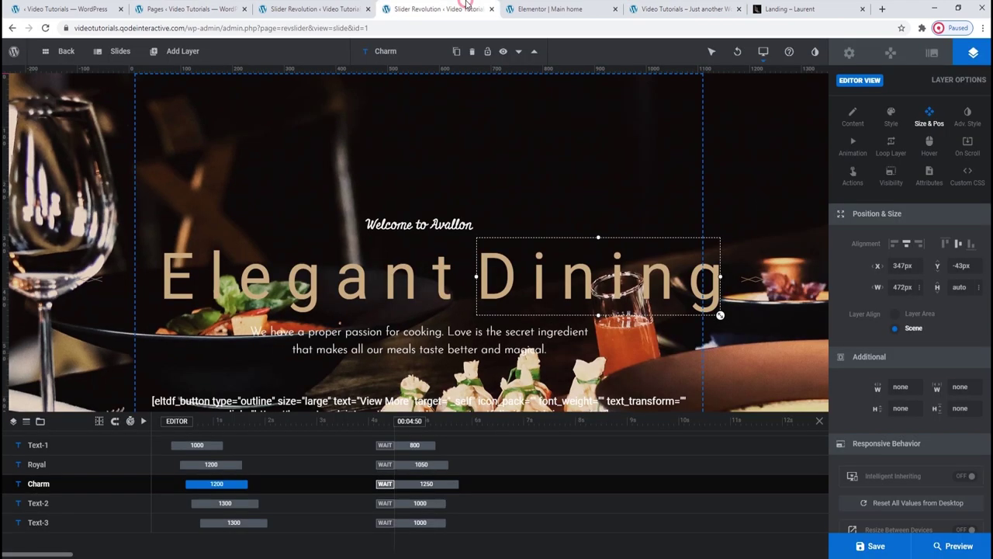
click(324, 270)
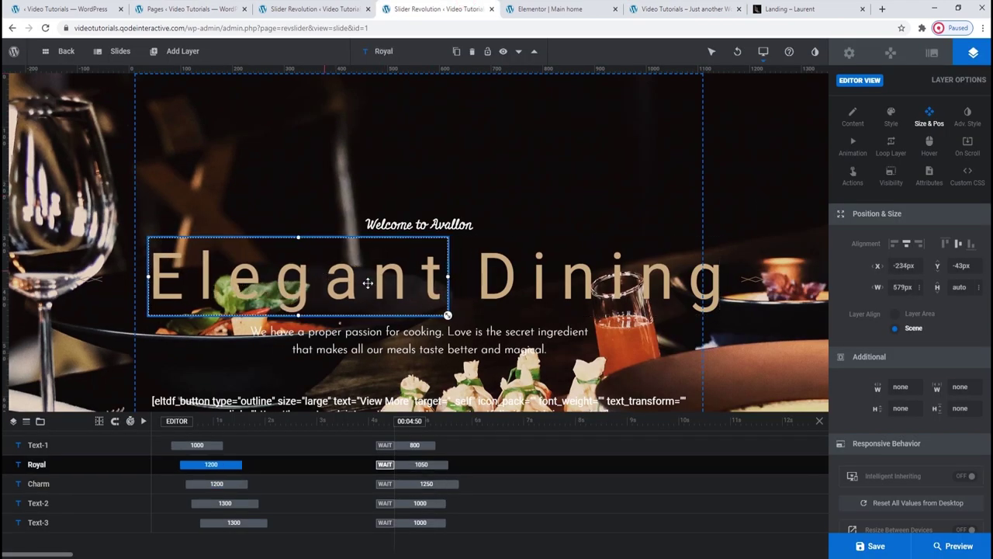
drag(612, 291, 603, 291)
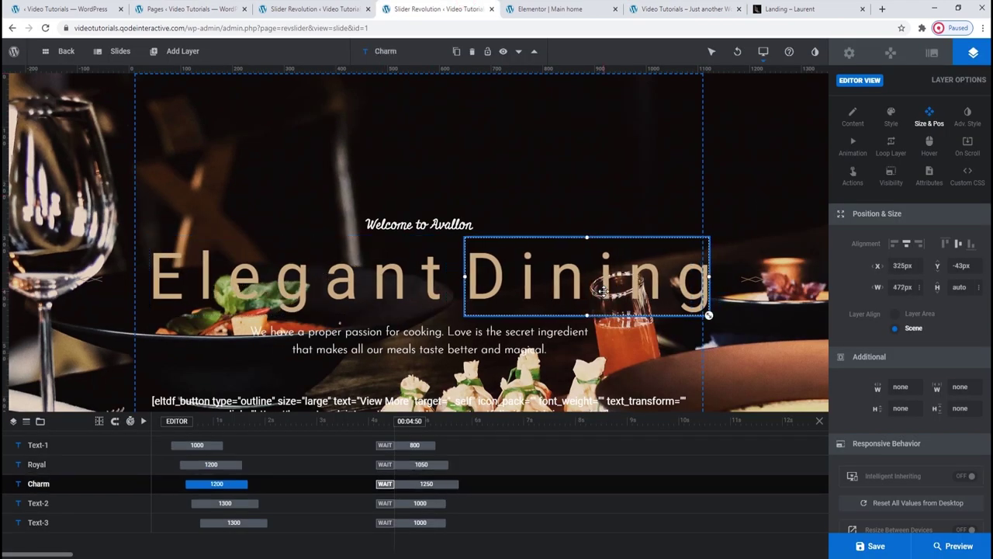
click(905, 547)
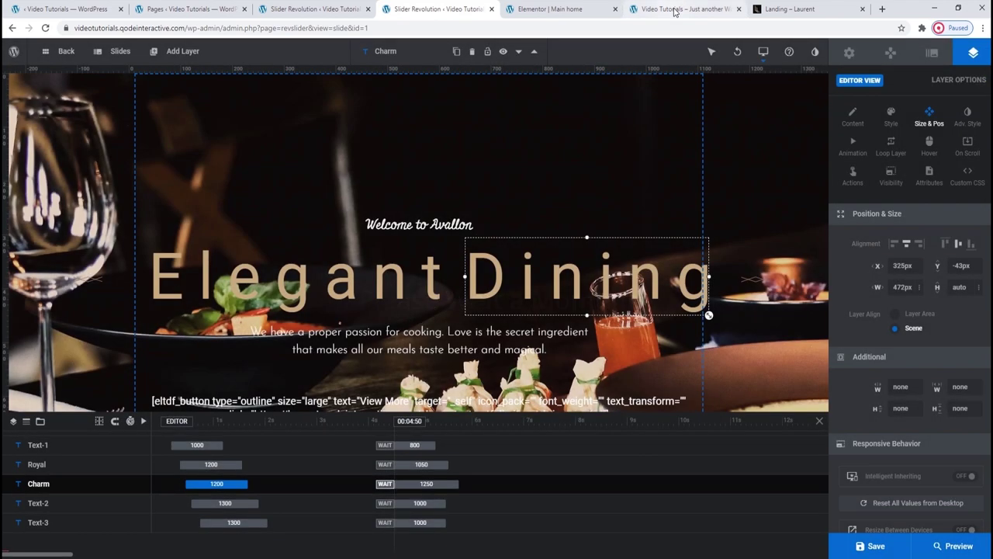
click(675, 8)
click(47, 28)
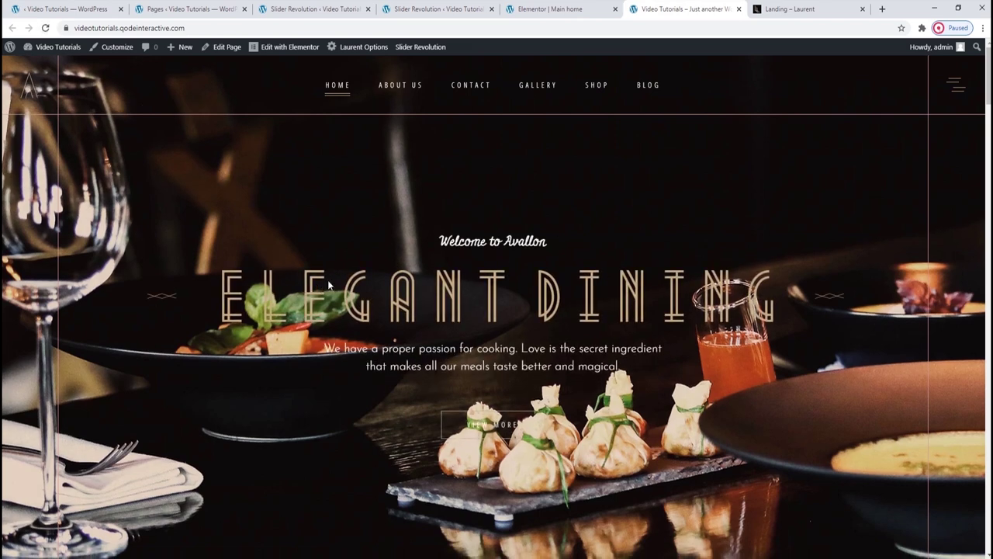
click(466, 9)
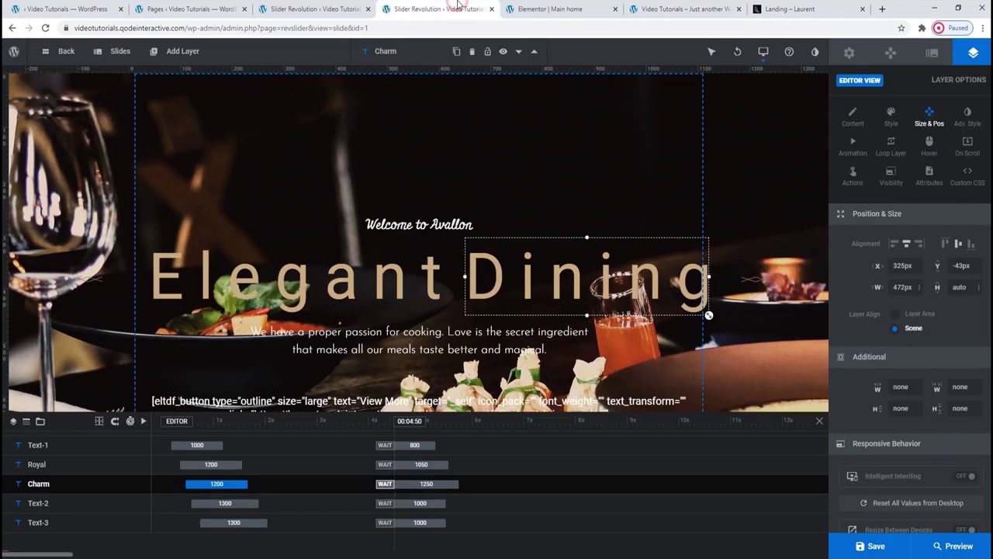
click(363, 269)
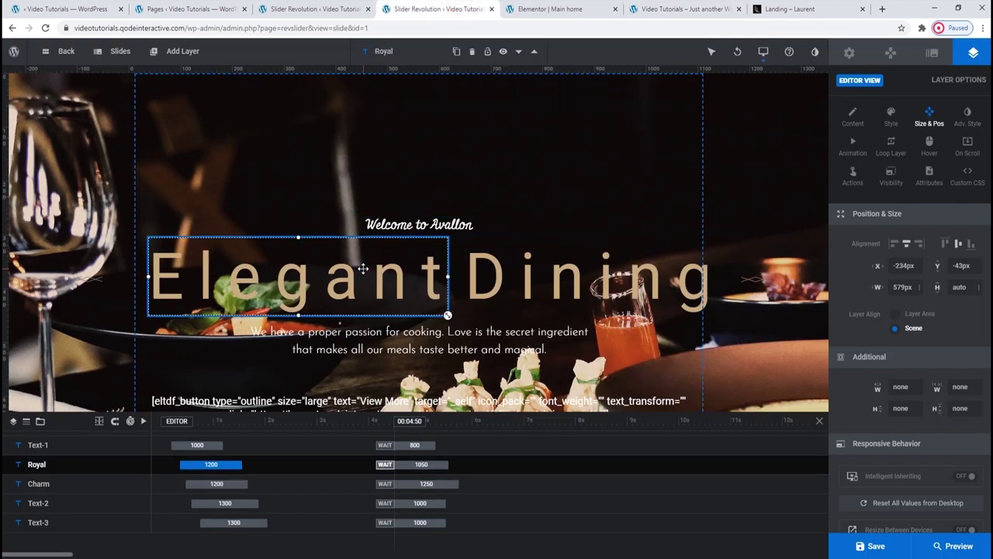
click(891, 120)
click(896, 335)
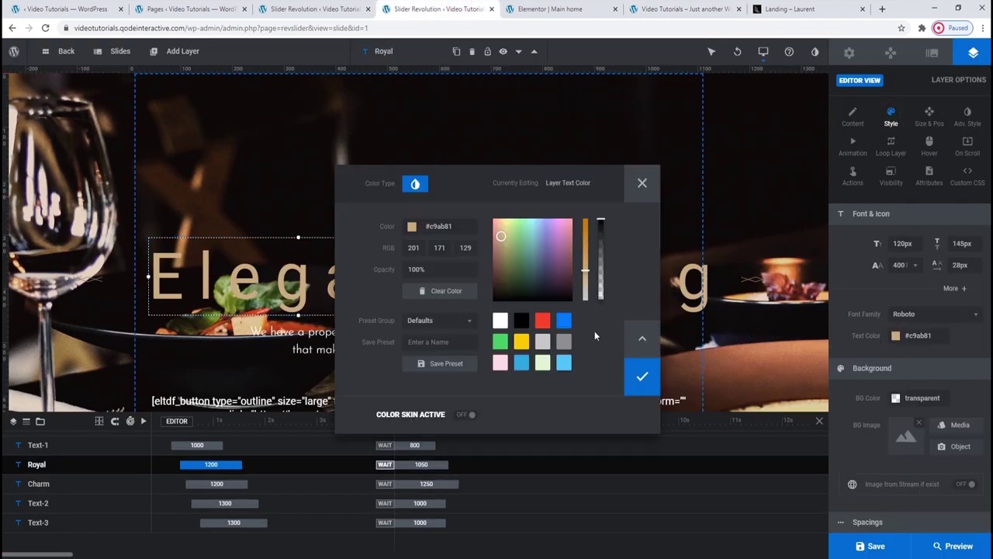
click(499, 320)
click(643, 375)
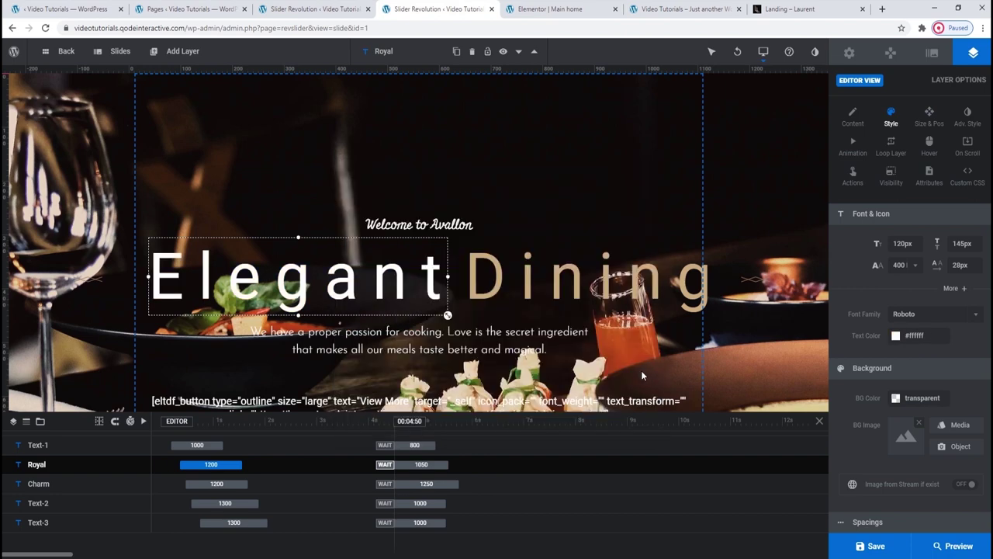
click(578, 288)
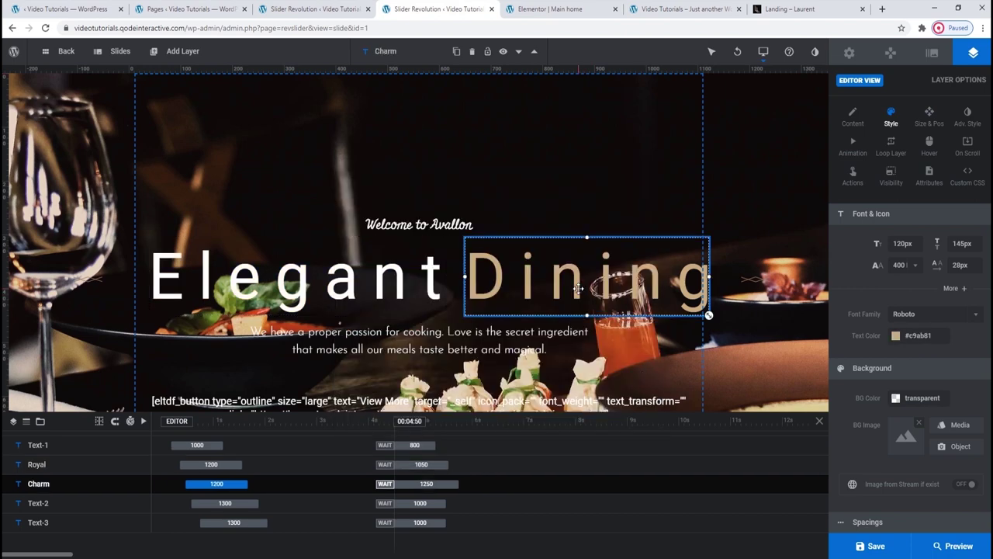
click(896, 337)
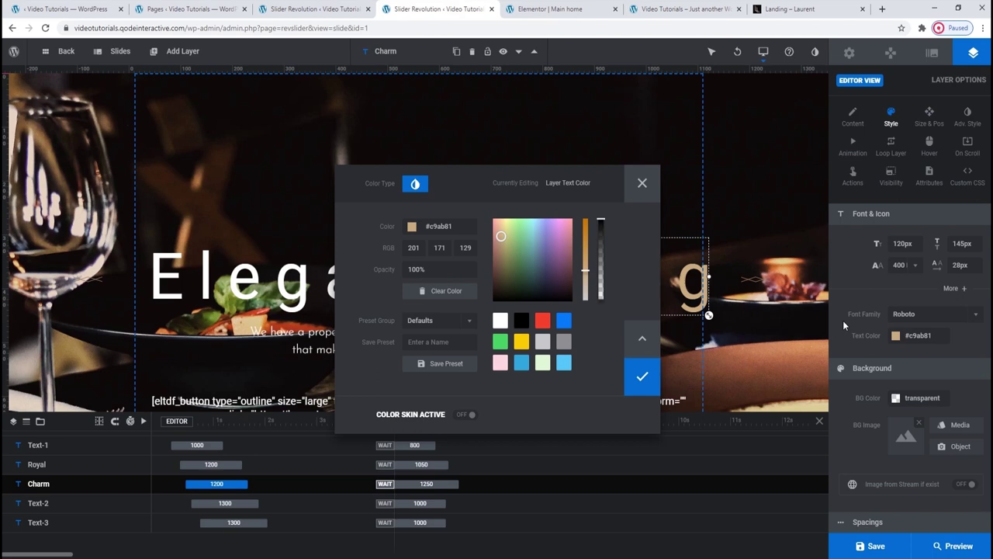
click(499, 320)
click(641, 379)
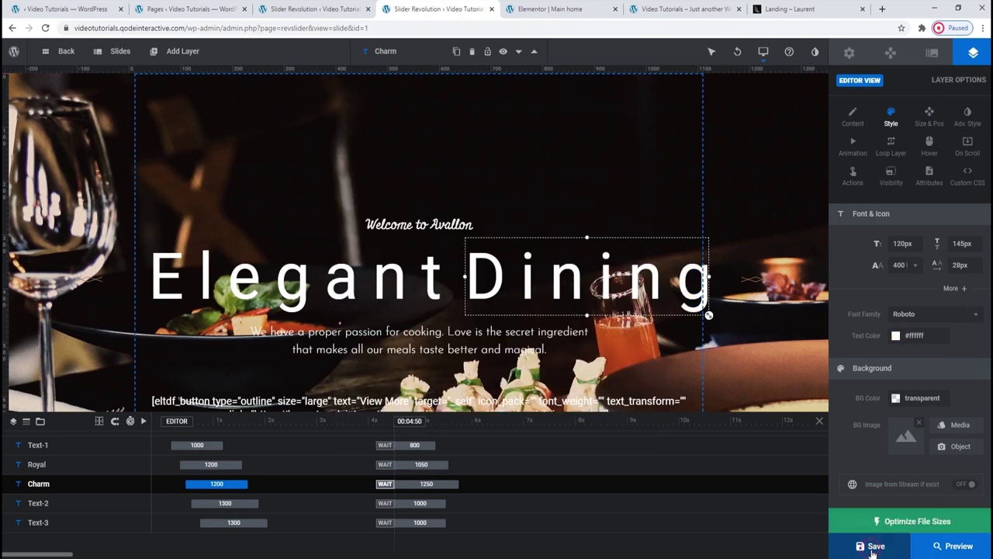
click(869, 546)
click(675, 8)
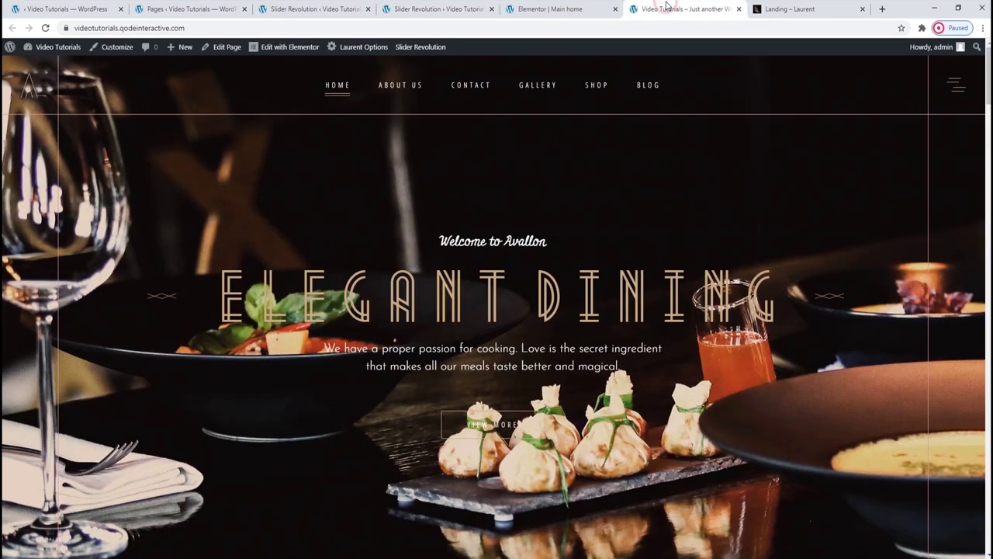
click(46, 28)
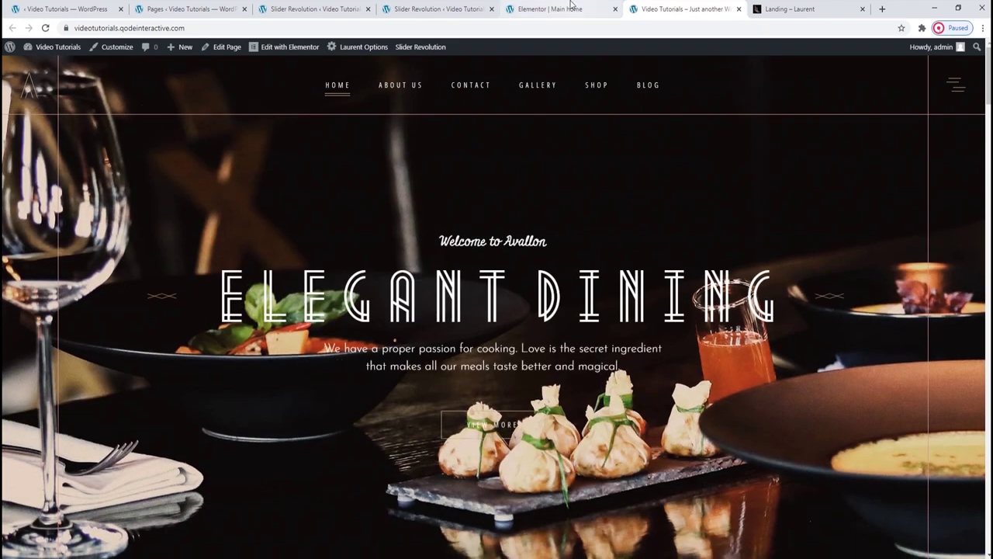
click(436, 8)
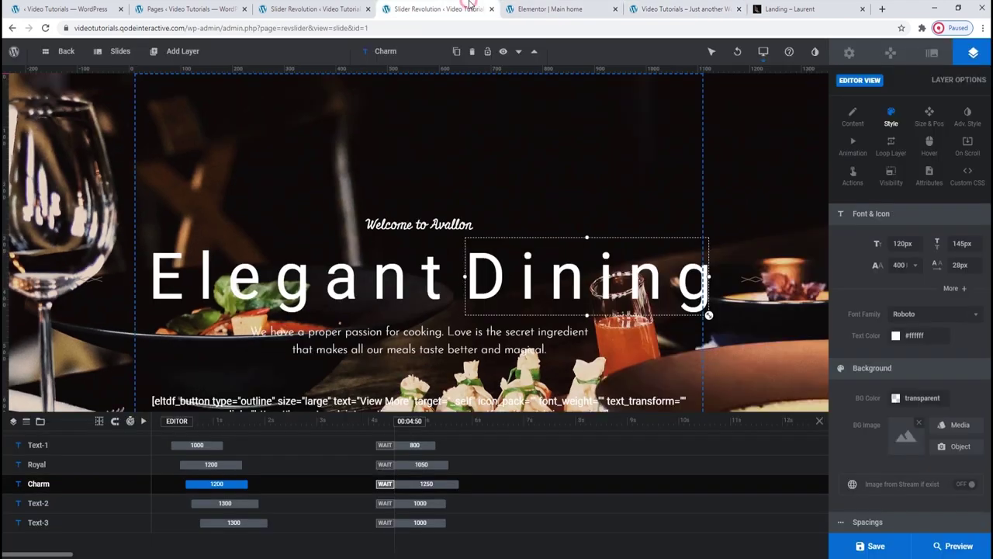
Replace the description with 'An experience to remember. Embark on an exploration…' and save.
click(486, 343)
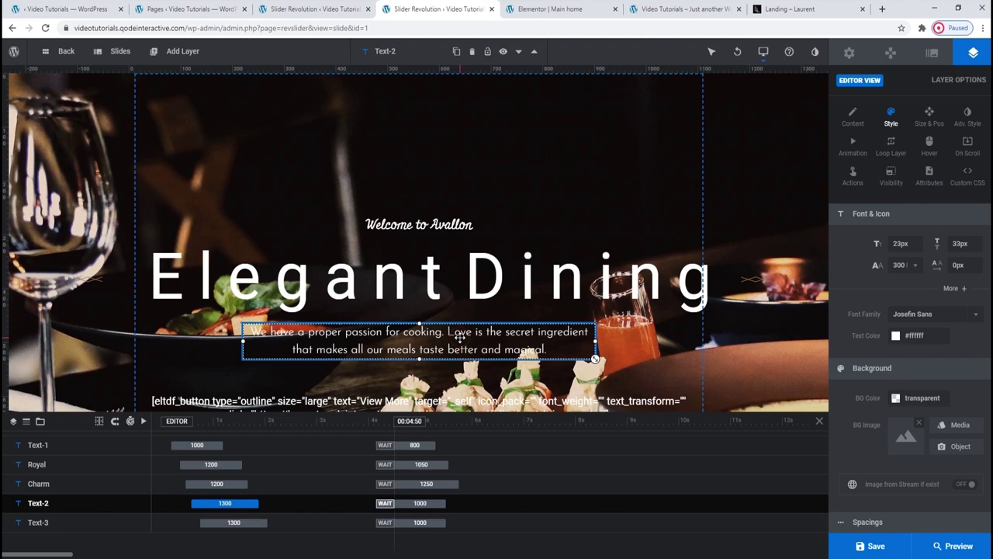
double_click(460, 339)
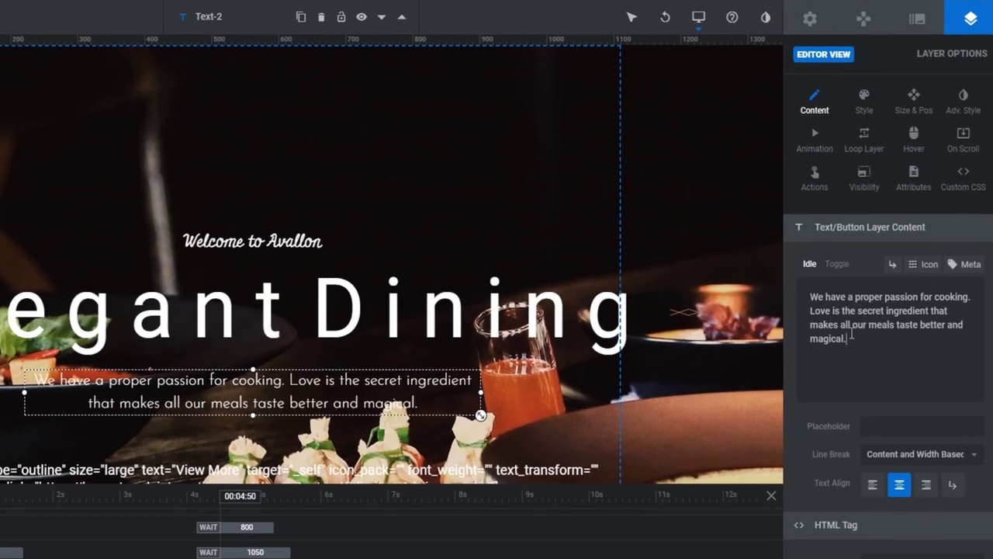
drag(852, 334, 809, 295)
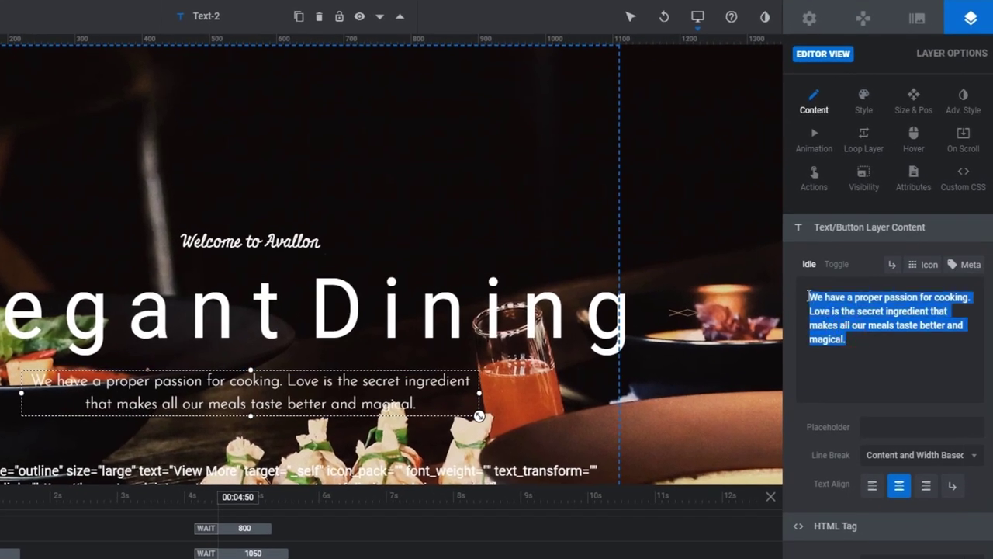
text(An experience to remember. Emb)
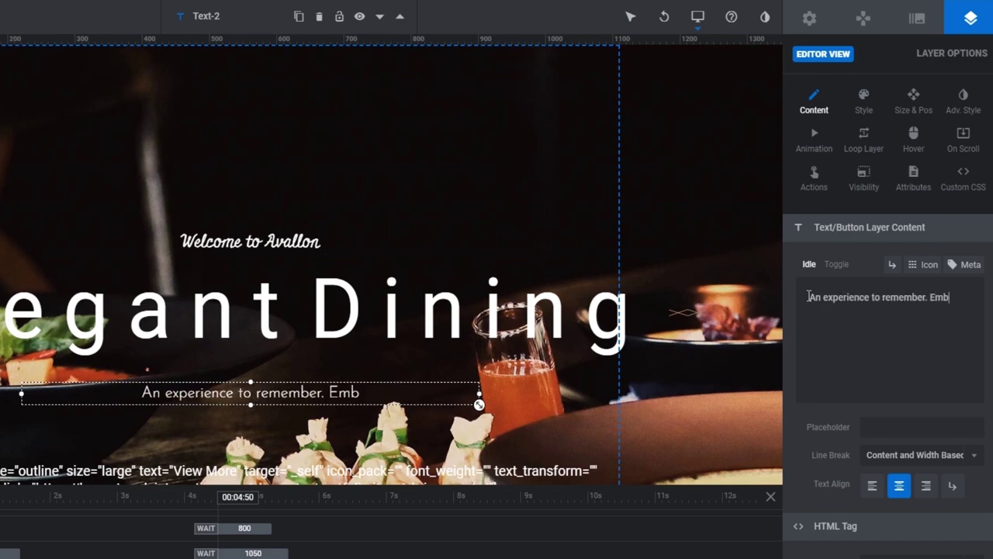
text(ark on an exploration of international cuisine provided by our a)
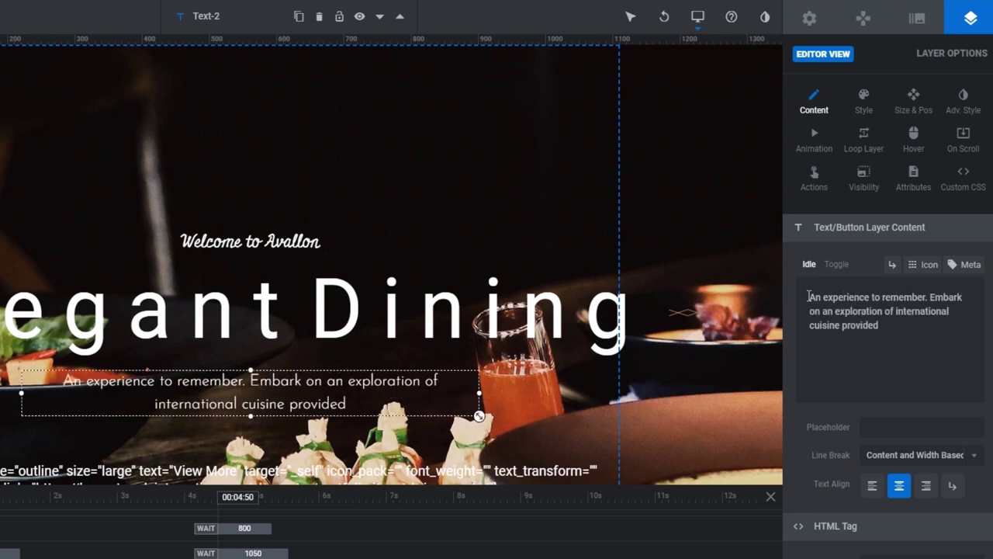
text(cclaimed chefs.)
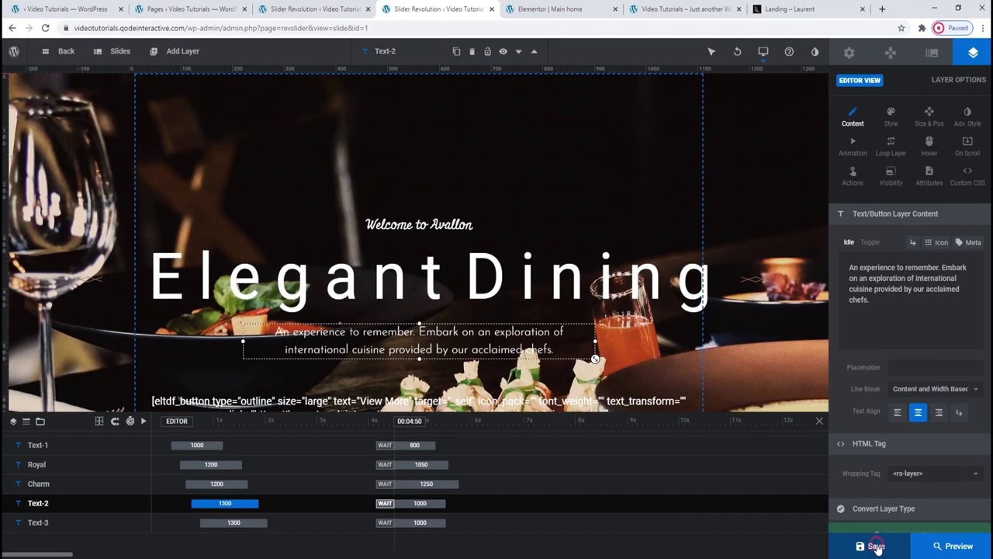
click(875, 546)
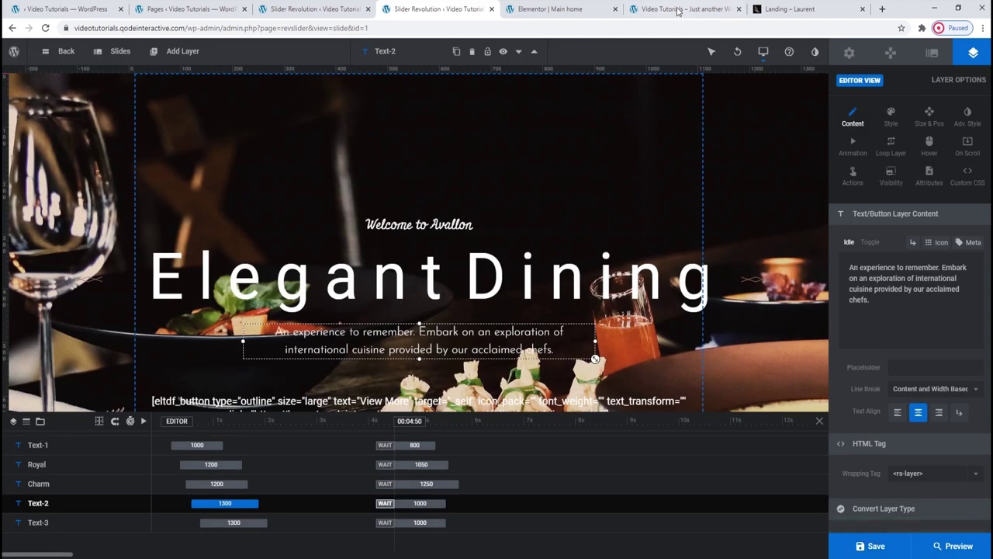
click(678, 11)
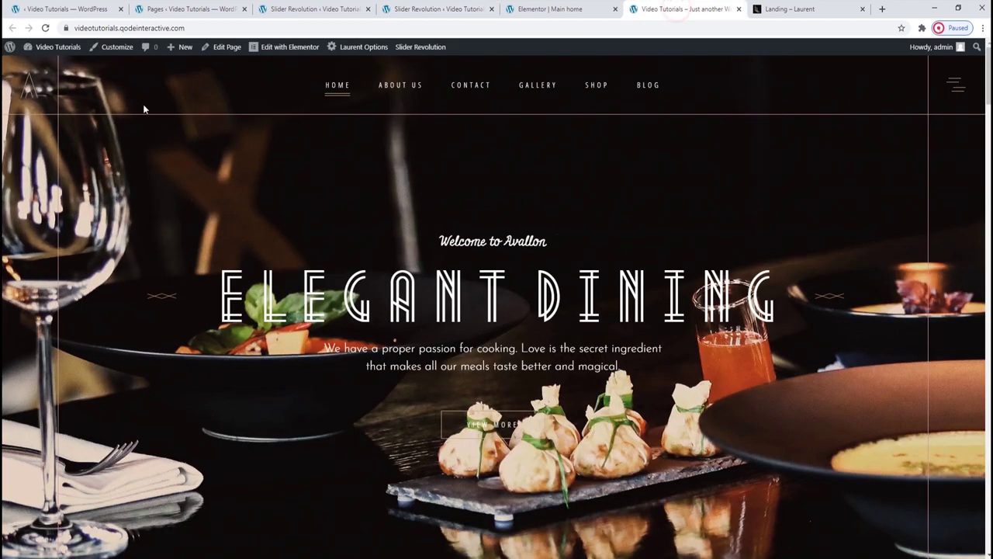
Reload the live home page to verify the new description, then return to the slide editor.
click(46, 28)
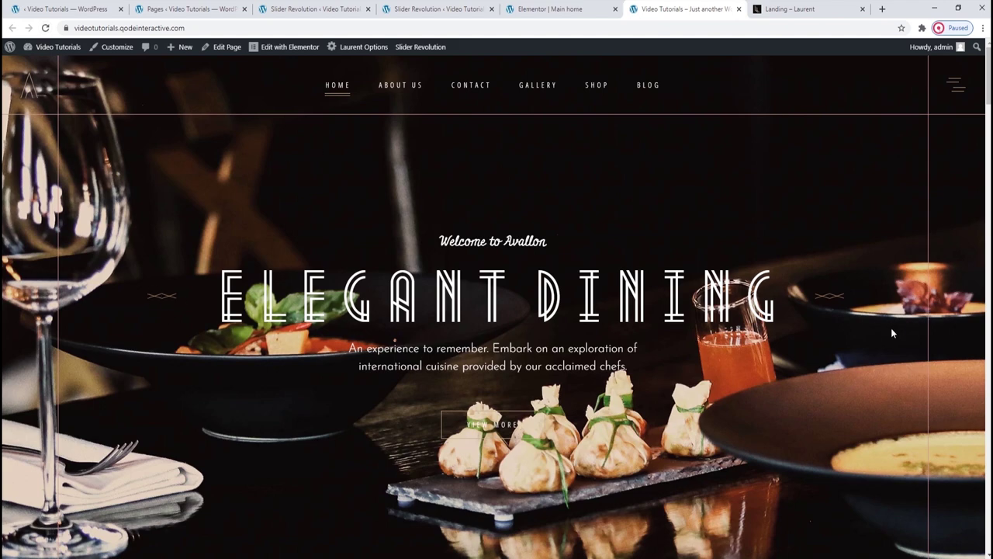
click(427, 7)
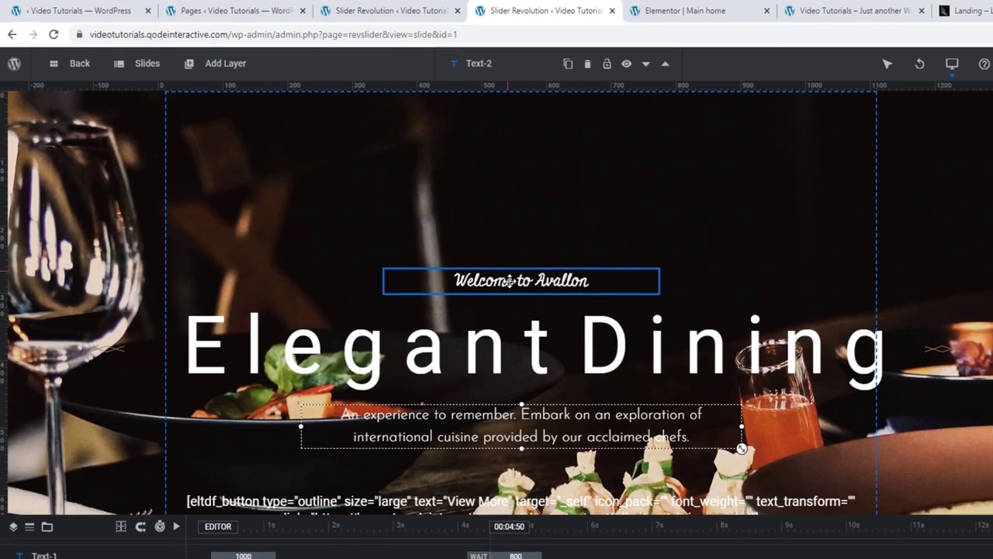
Upload rev-img-1.png through the WordPress Library and insert it as a new image layer.
mouse_move(172, 55)
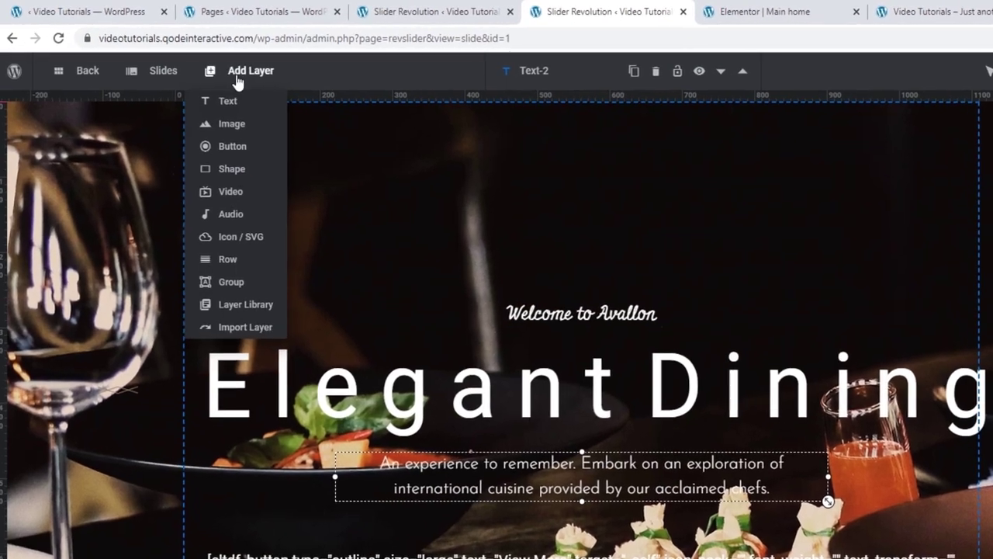
mouse_move(224, 127)
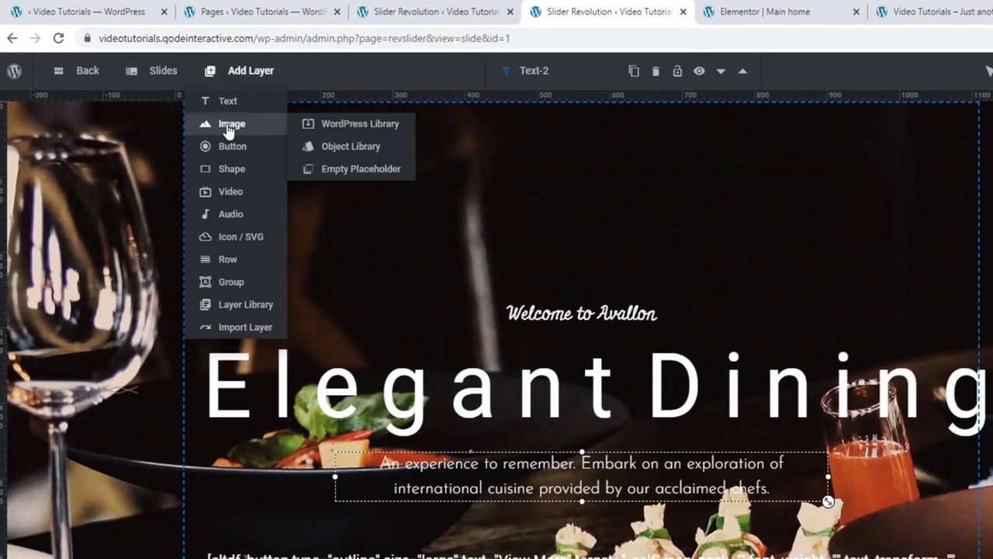
click(324, 127)
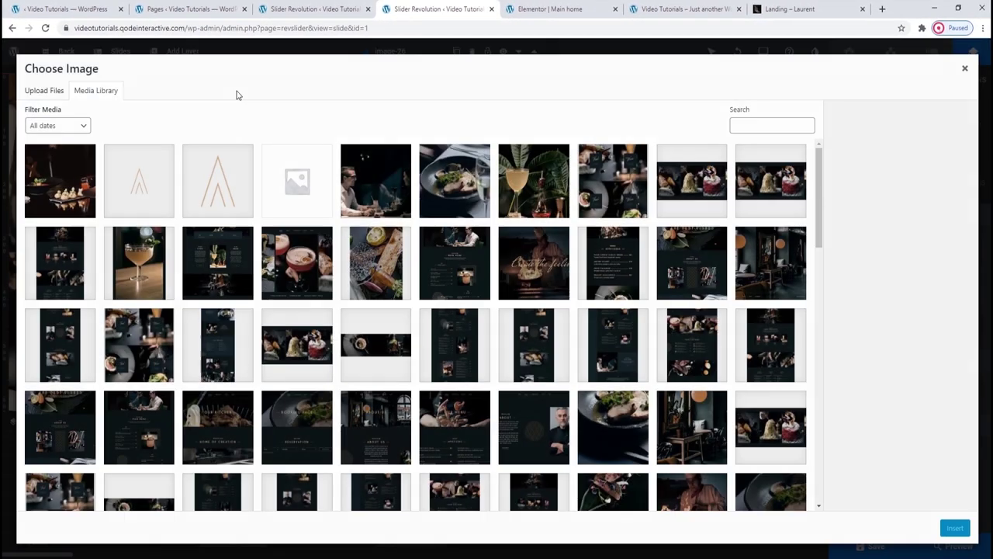
click(58, 90)
click(483, 281)
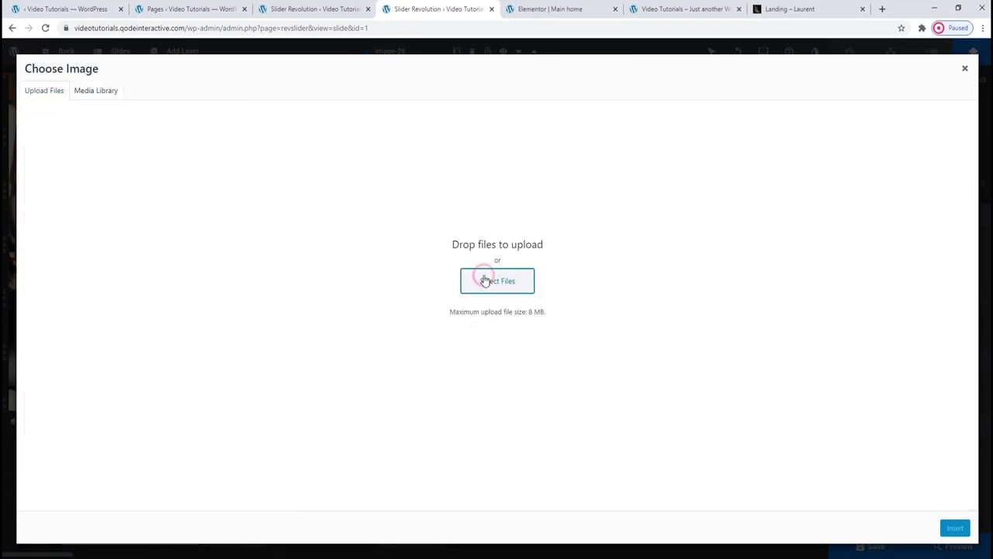
click(466, 183)
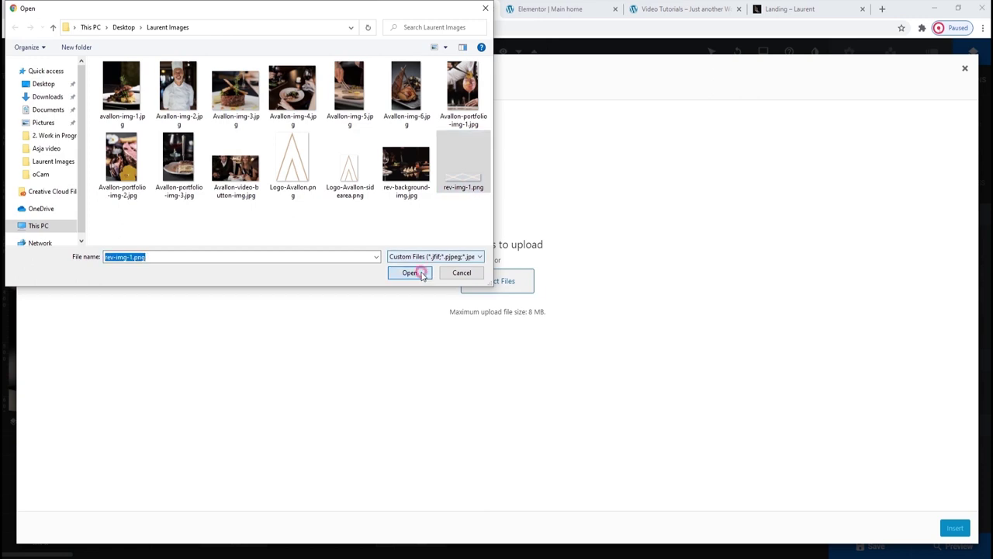
click(412, 271)
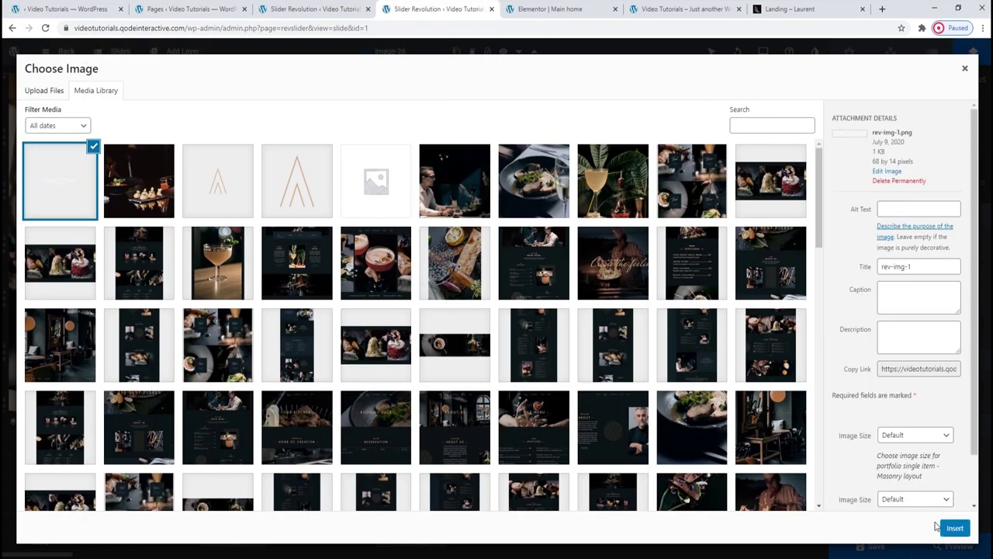
click(954, 528)
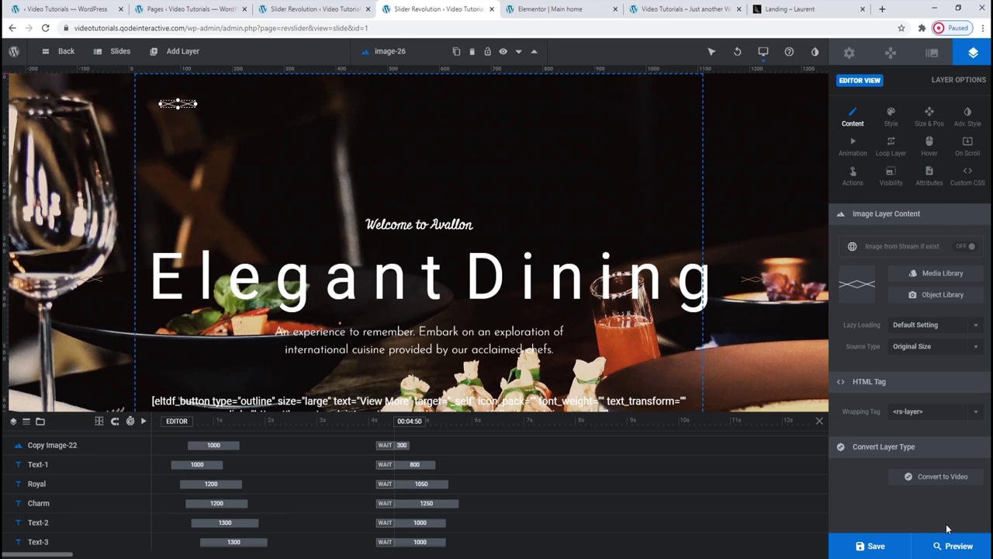
Review the left ornament's Size & Pos settings: horizontal alignment, X/Y, width and height.
click(87, 280)
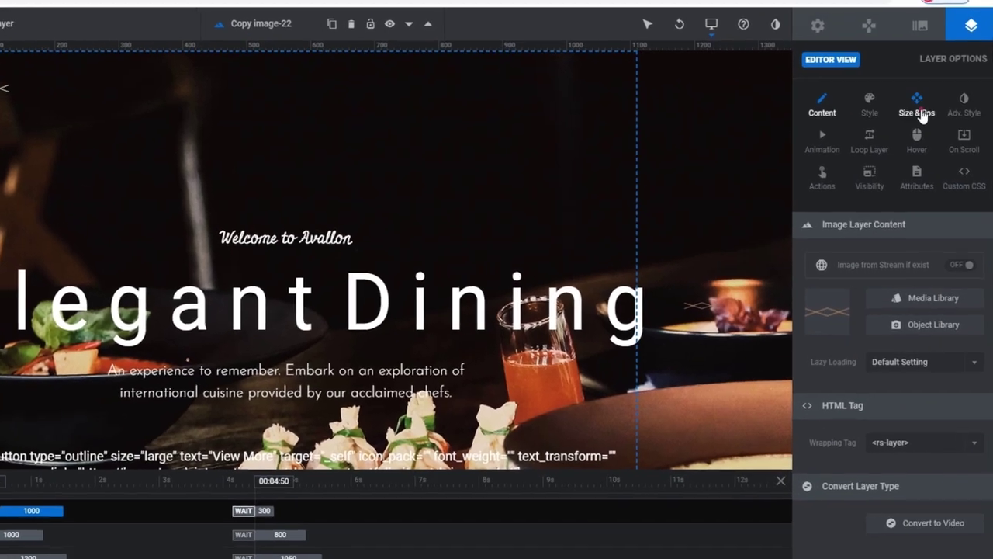
click(929, 116)
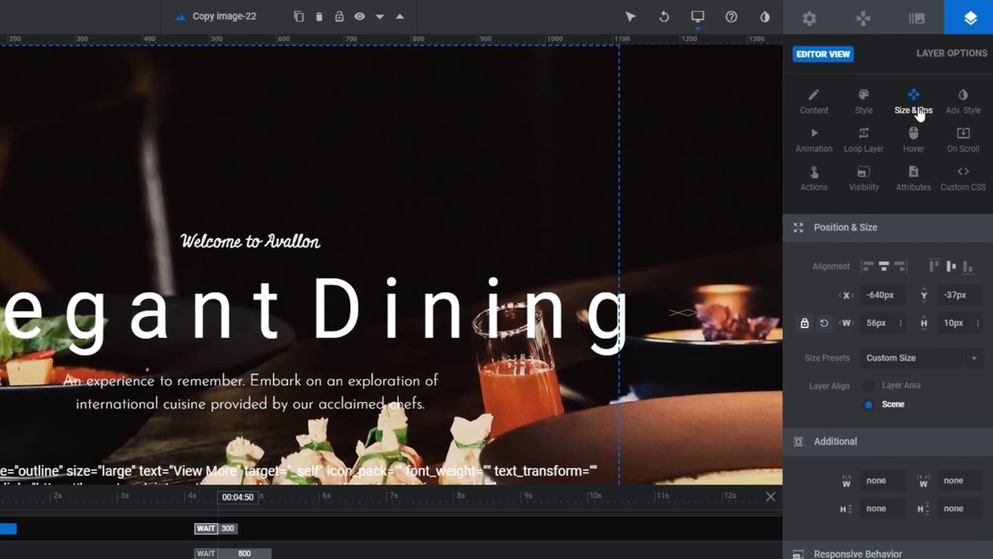
click(884, 266)
scroll(908, 294, down, 1)
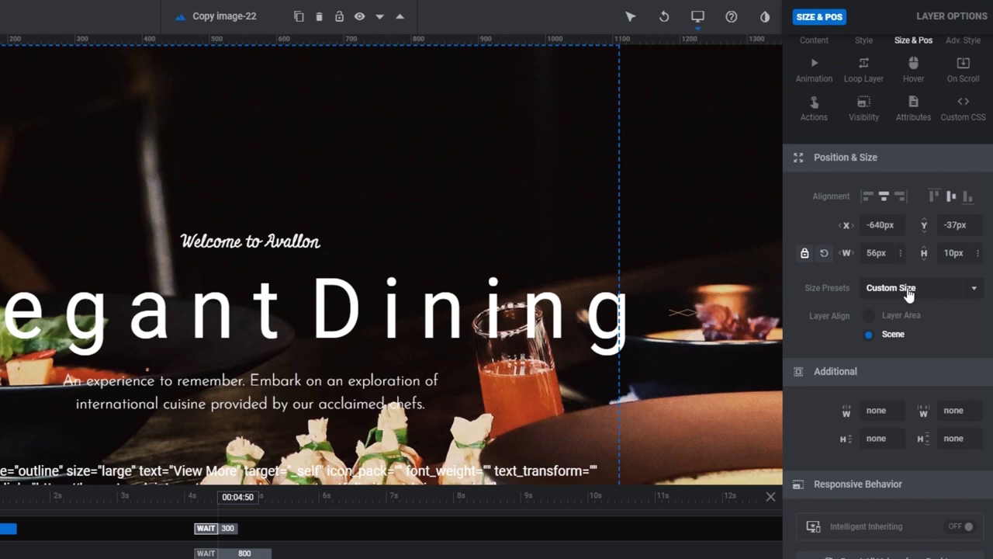
scroll(908, 294, down, 1)
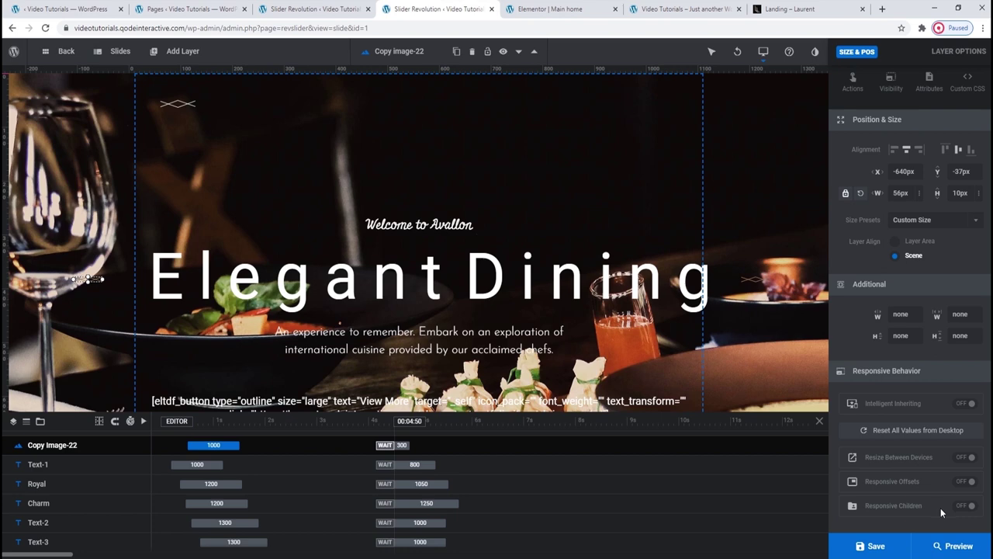
Centre Image-26 to the scene, place it left of the title at X -641, Y -38, and save.
click(184, 101)
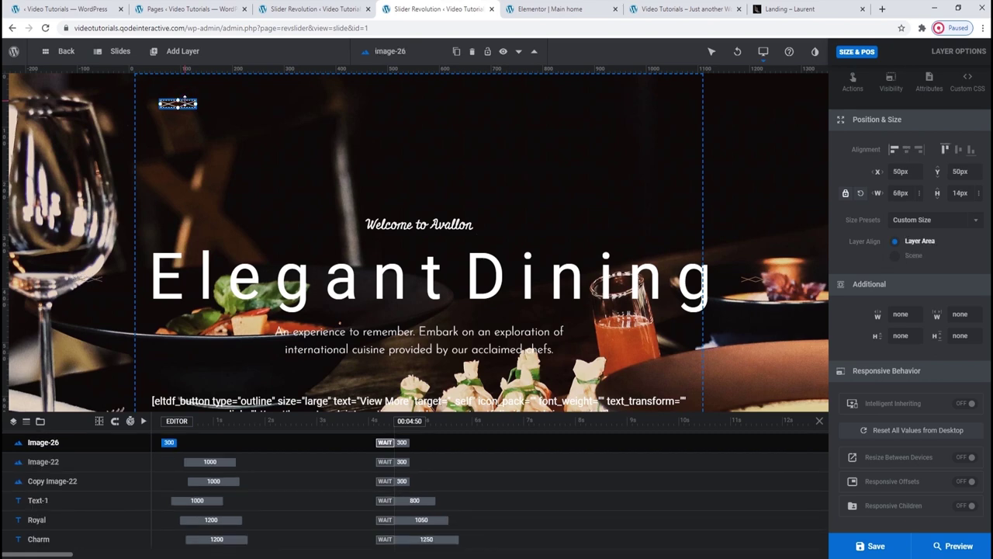
click(907, 149)
click(959, 150)
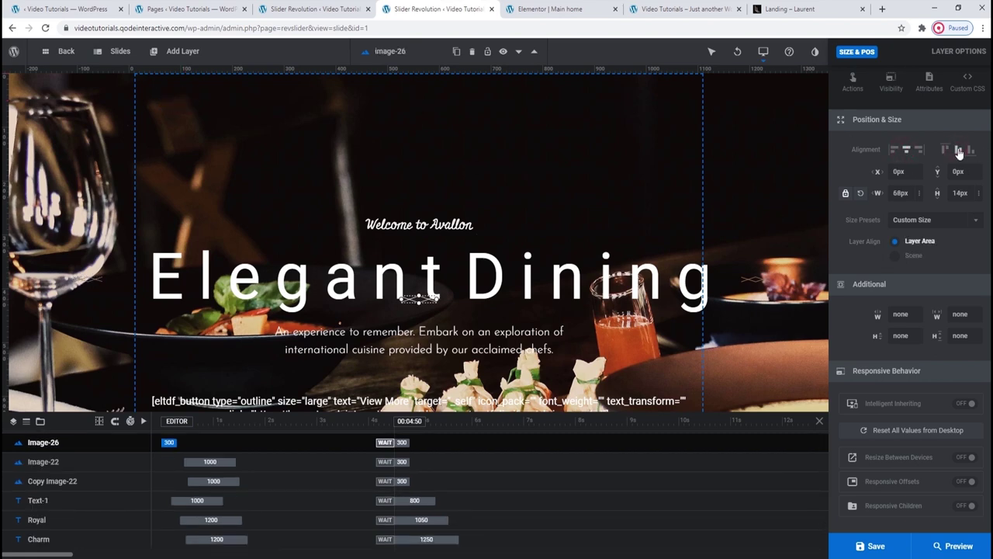
click(896, 256)
drag(413, 300, 69, 282)
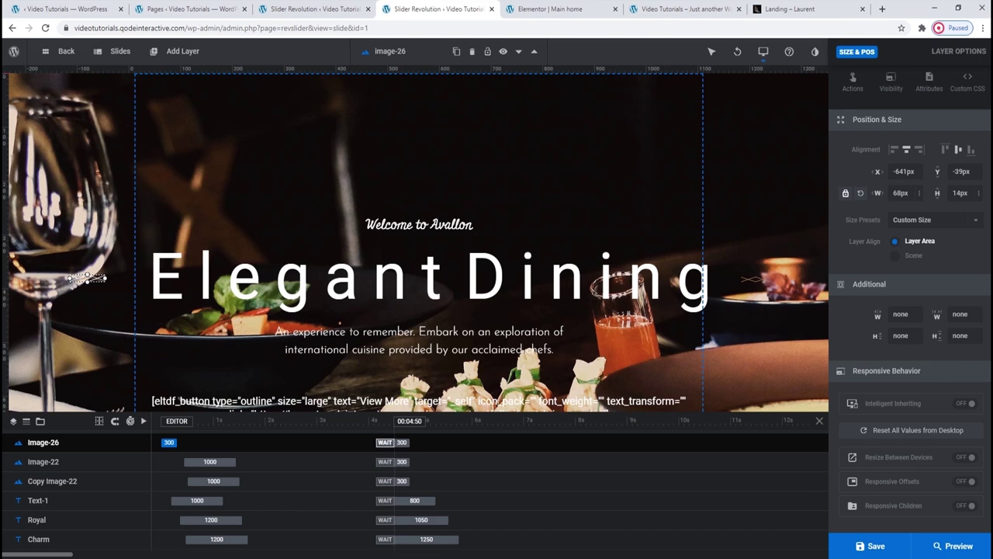
click(101, 279)
click(97, 278)
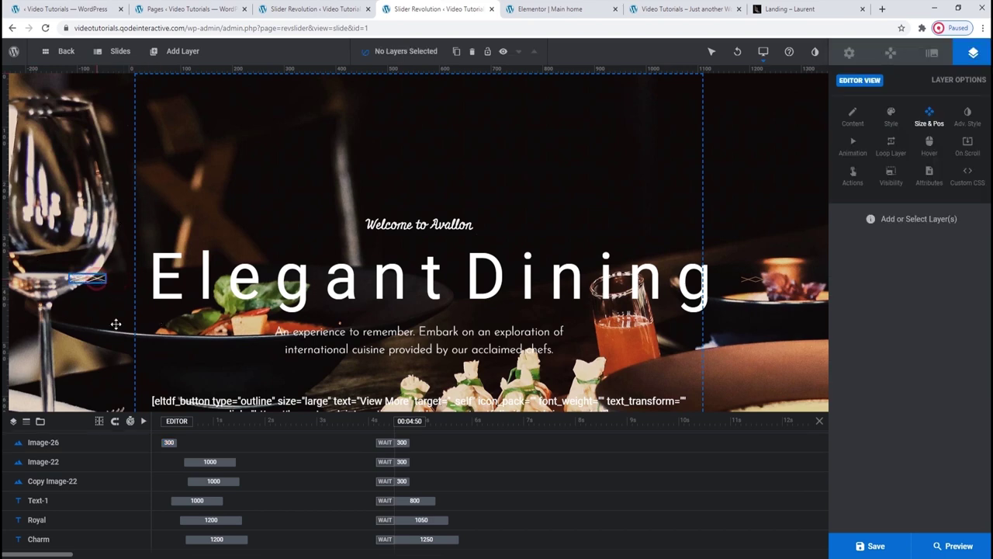
key(Down)
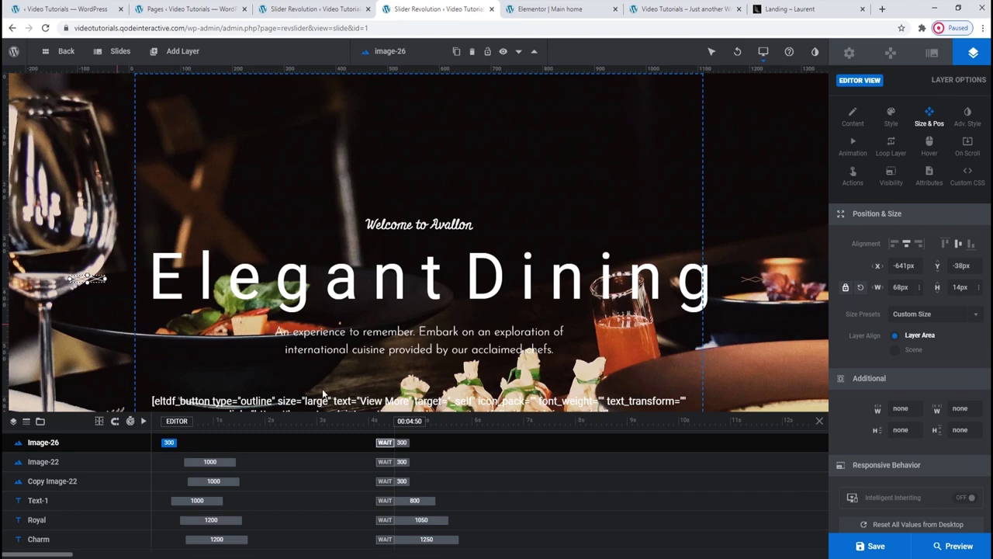
click(858, 547)
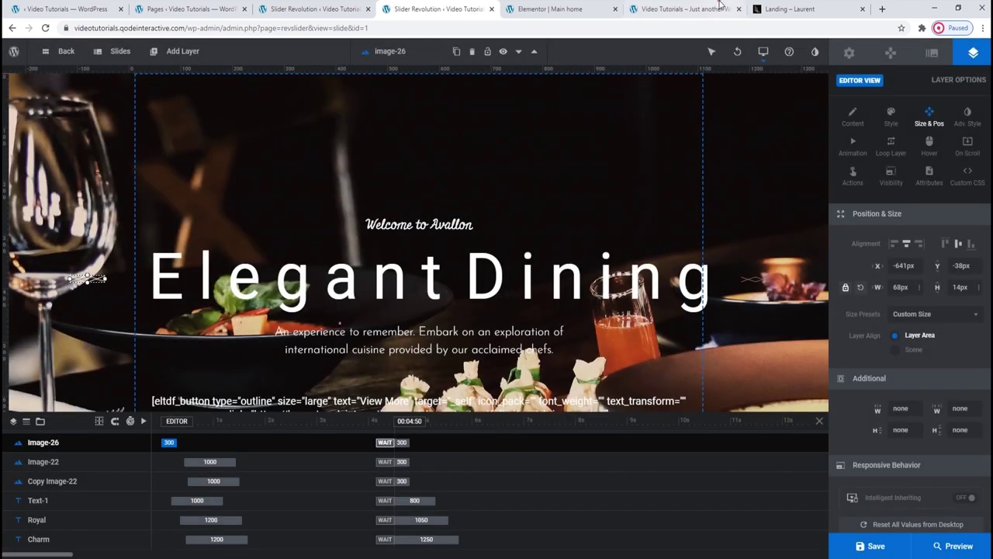
Reload the live home page to preview the ornaments flanking Elegant Dining, then return to the editor.
click(720, 6)
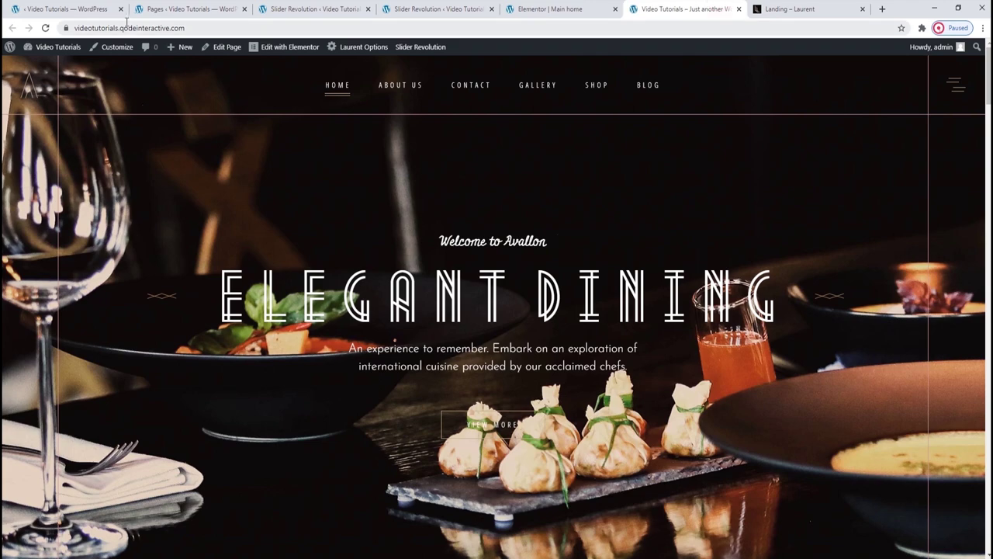
click(45, 28)
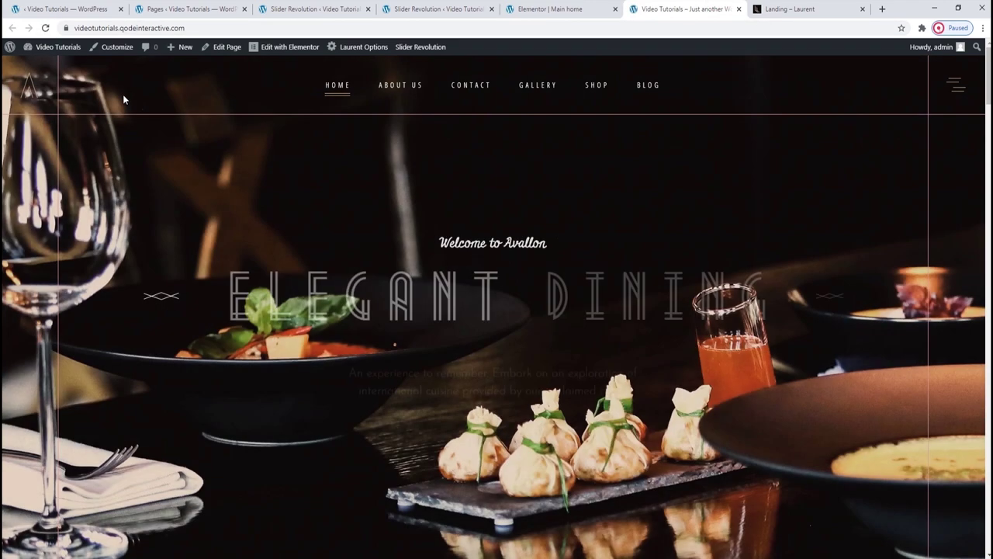
click(530, 5)
click(470, 5)
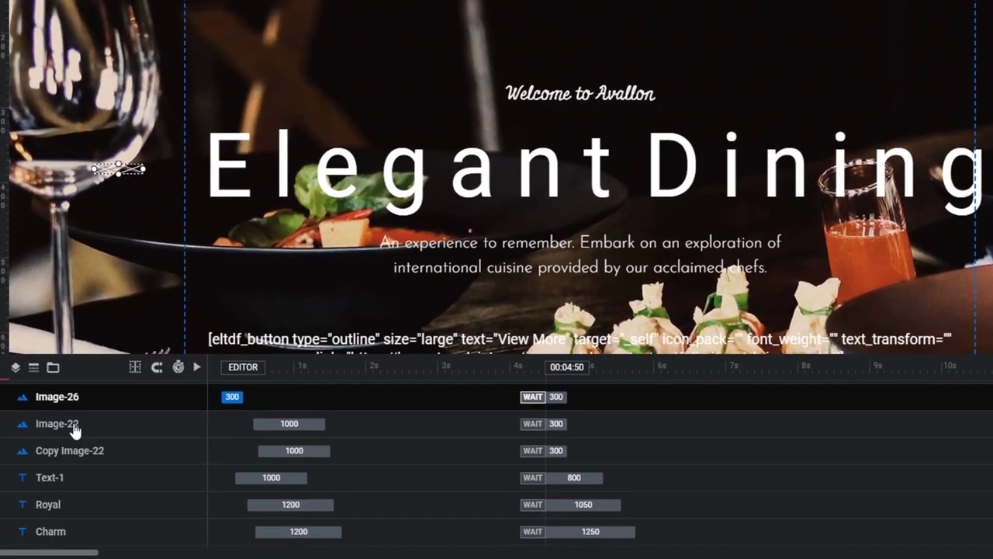
Preview the duplicate Copy Image-22 ornament's animation, then delete that layer.
click(76, 453)
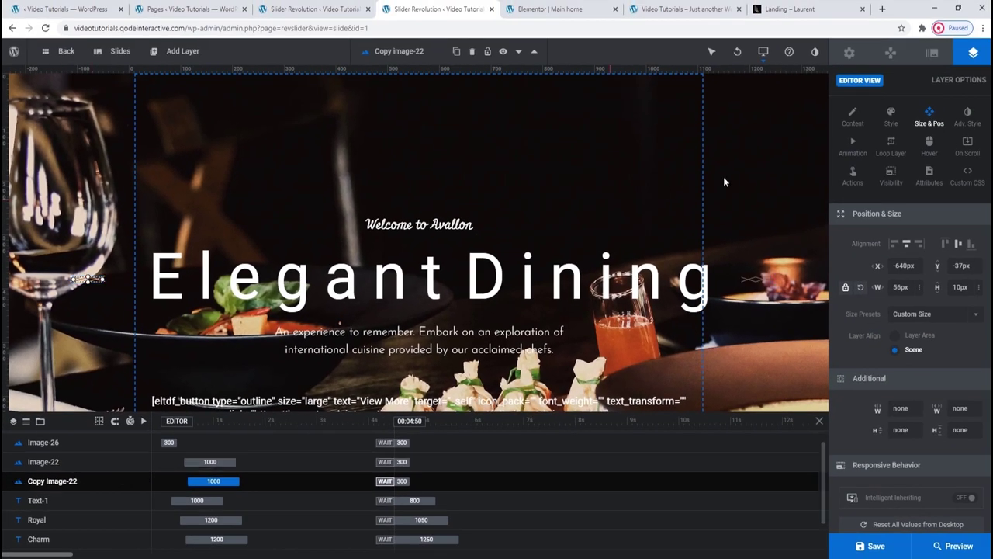
click(853, 153)
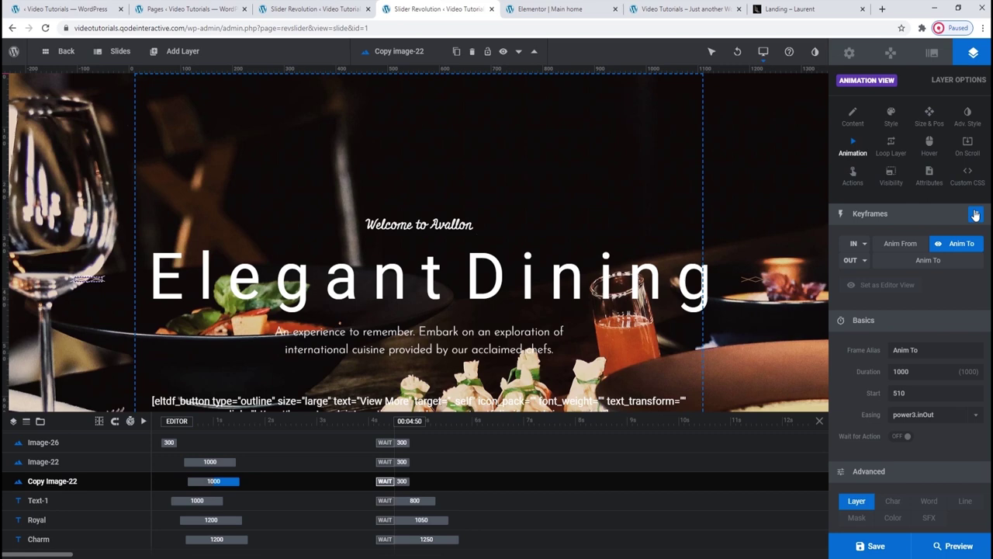
click(74, 482)
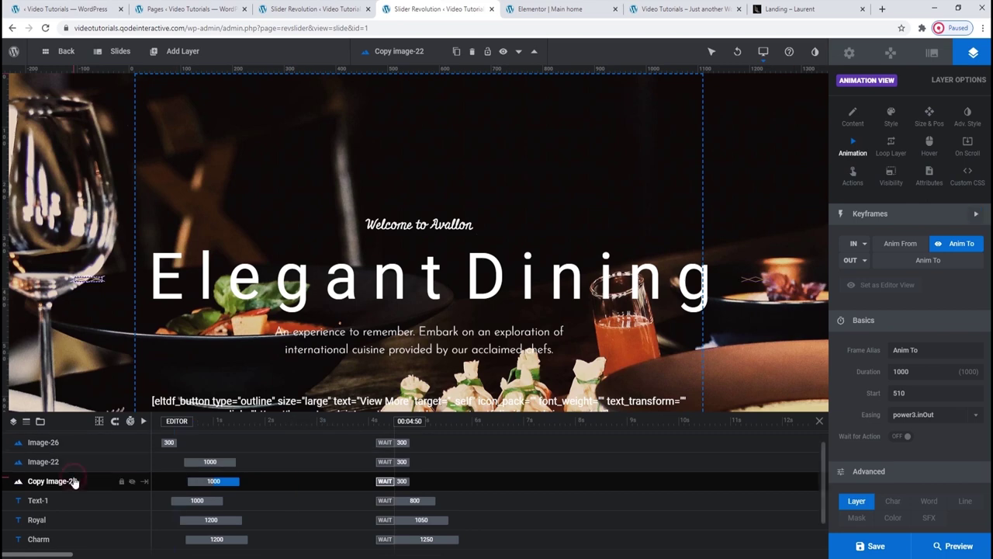
key(space)
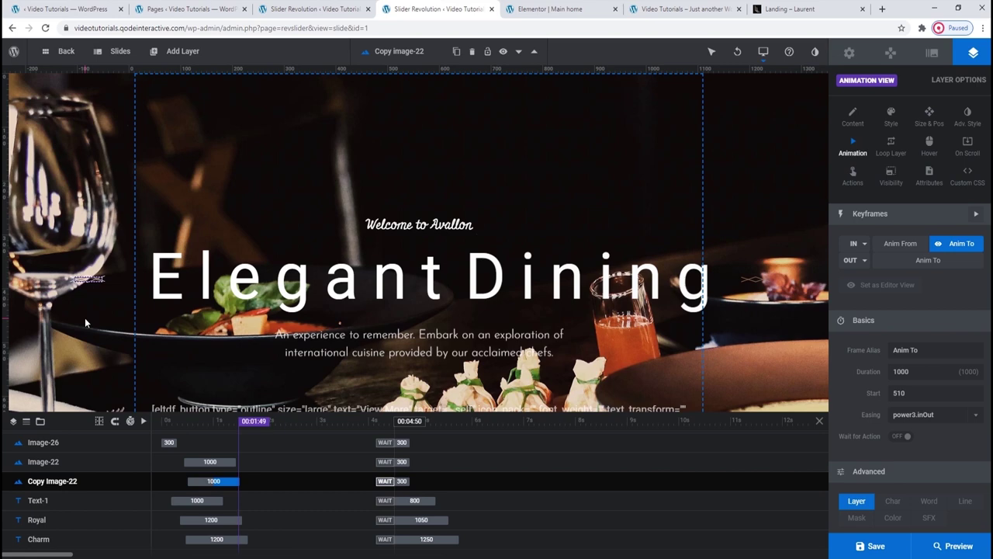
key(Delete)
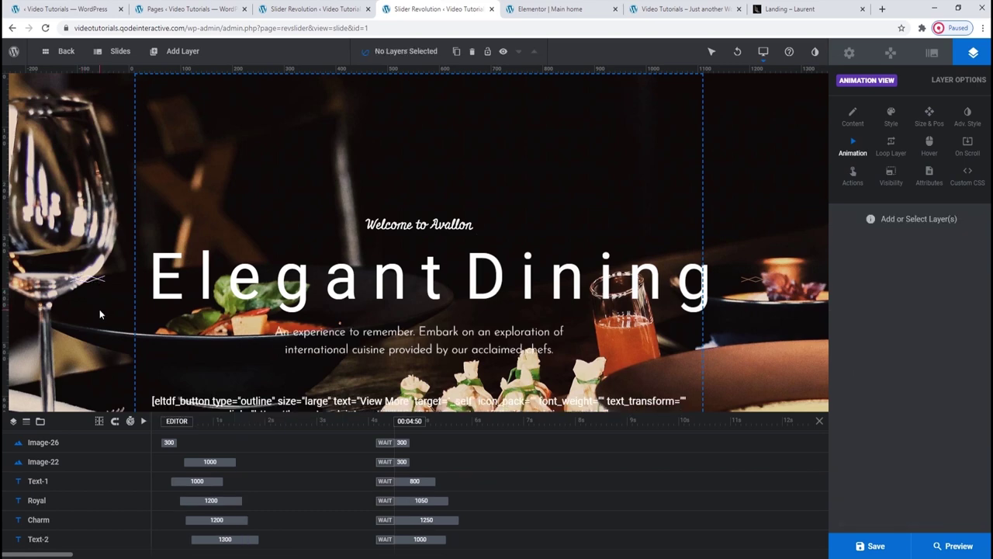
Give the Image-26 layer a Pop Up Smooth entrance starting at 510.
click(87, 280)
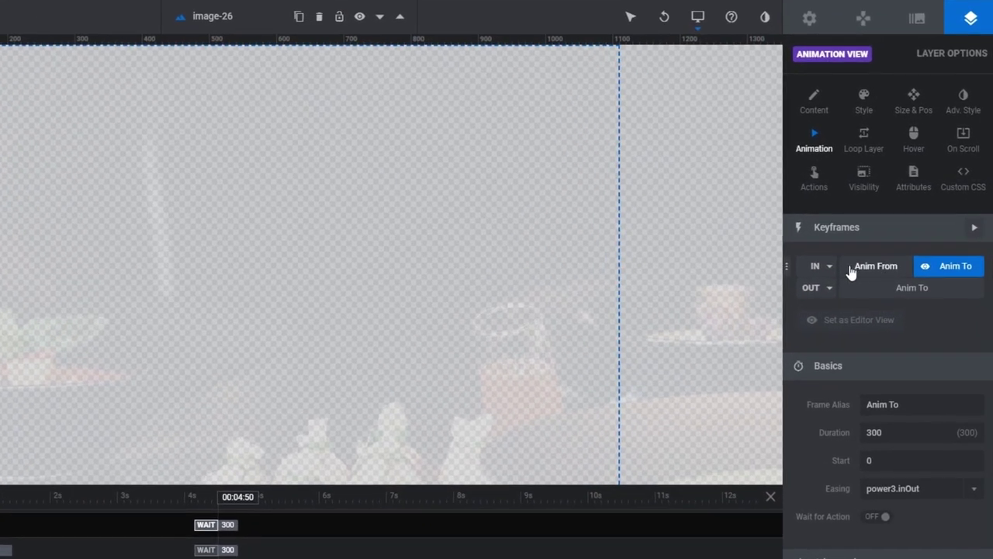
click(864, 242)
click(889, 362)
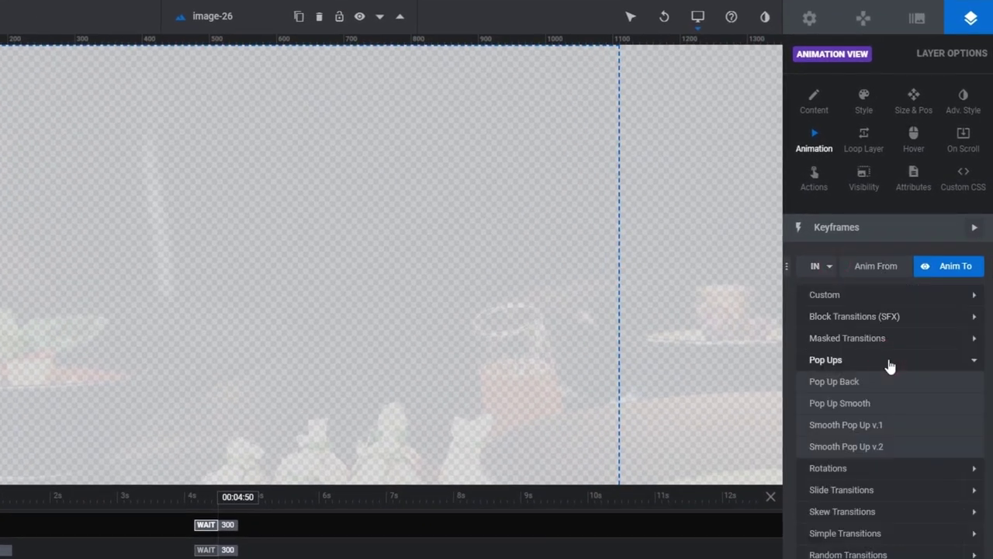
click(863, 410)
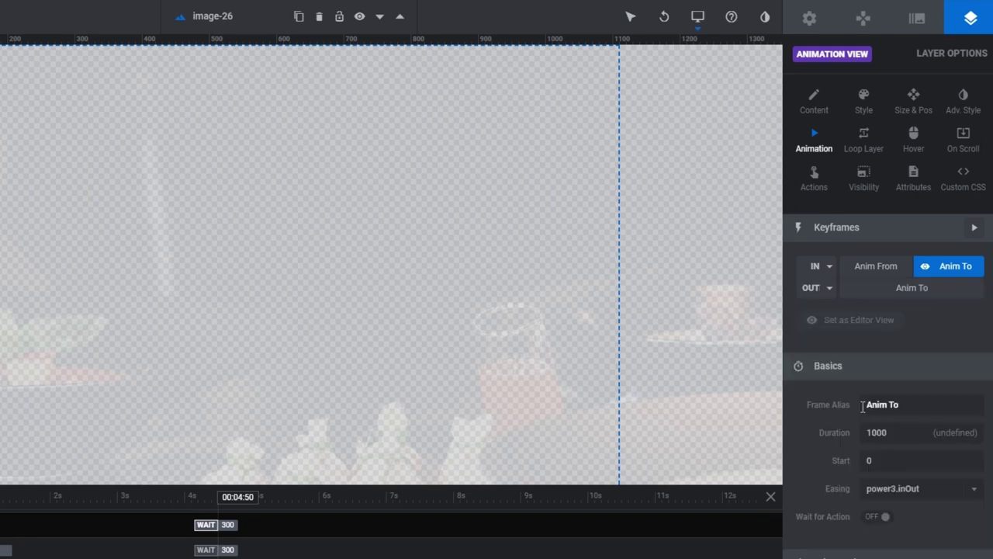
click(883, 458)
text(510)
Save the slide and reload the live home page to check the ornaments.
click(865, 545)
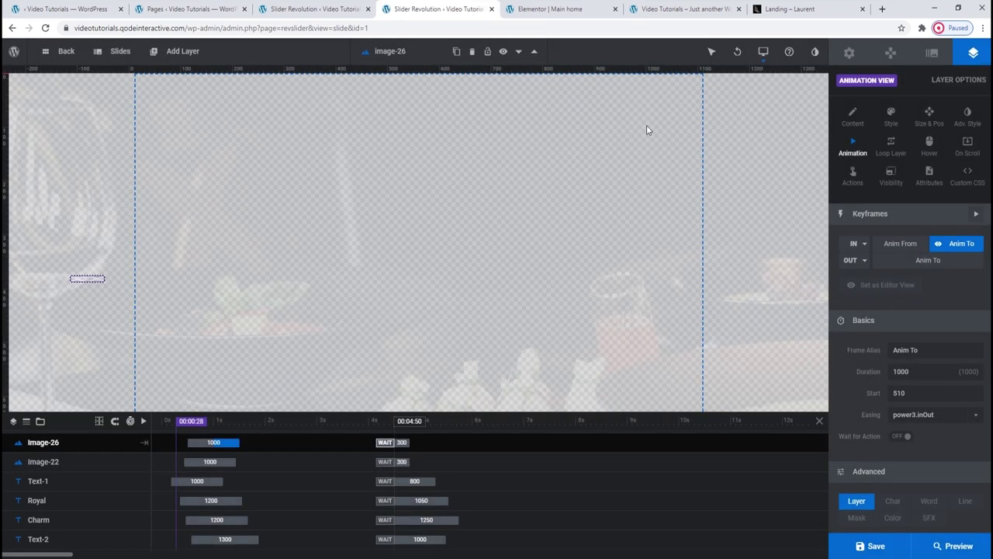
click(684, 11)
click(45, 28)
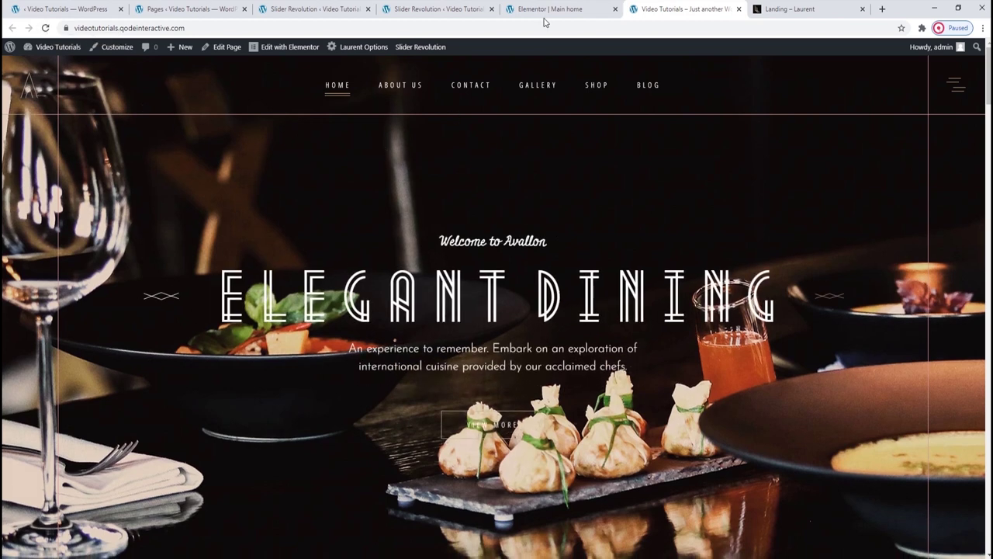
Back in the slide editor, select the Image-26 ornament by the wine glass and open its context menu.
click(470, 10)
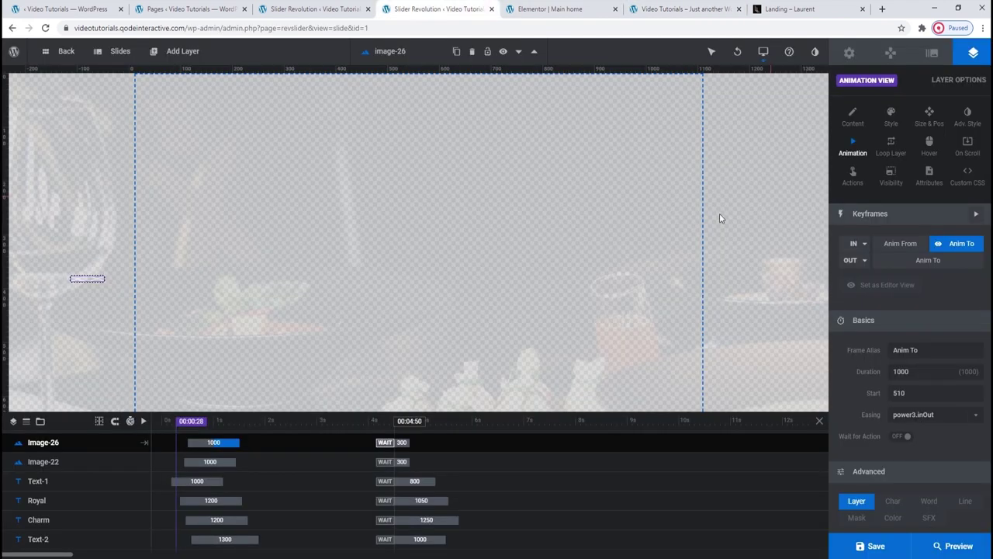
click(349, 275)
click(855, 116)
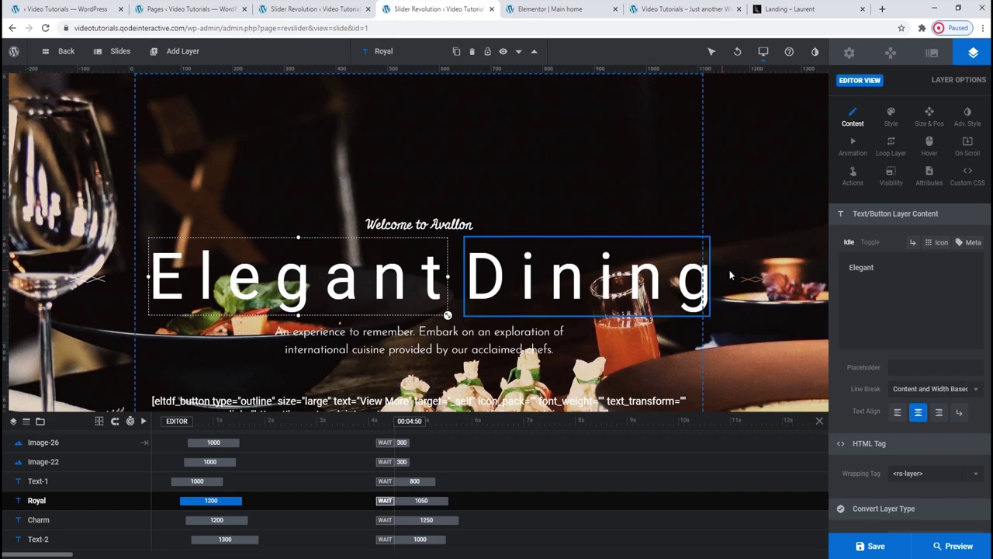
click(755, 279)
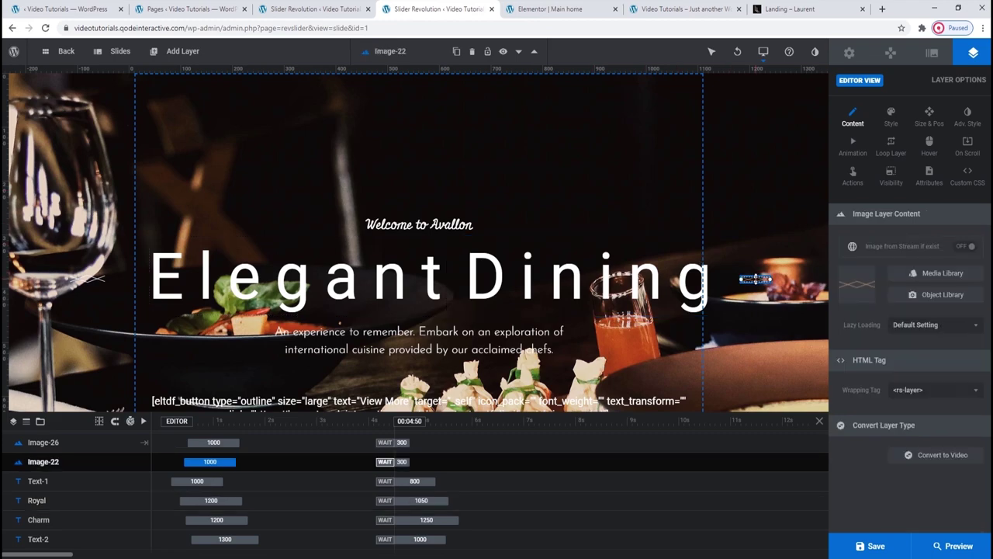
click(95, 277)
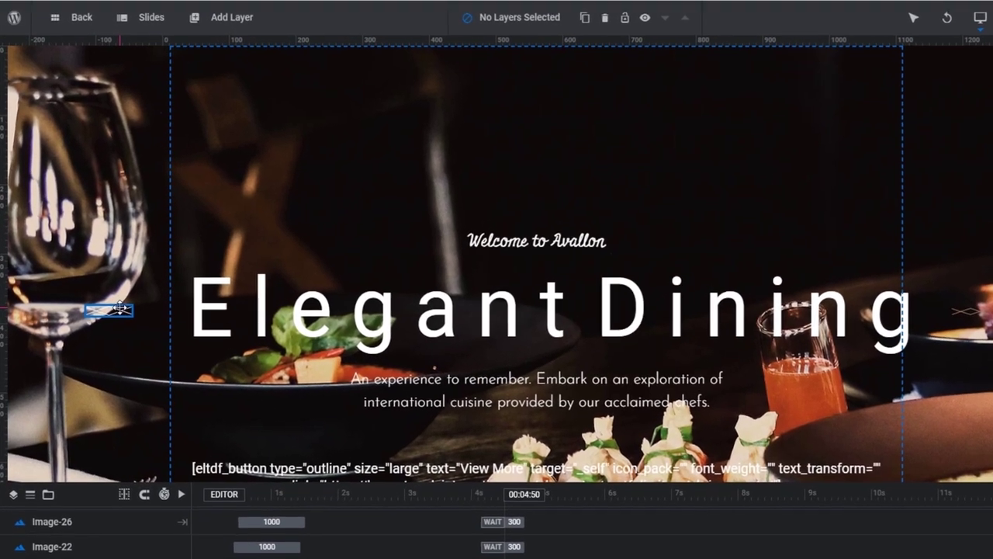
click(94, 277)
right_click(123, 310)
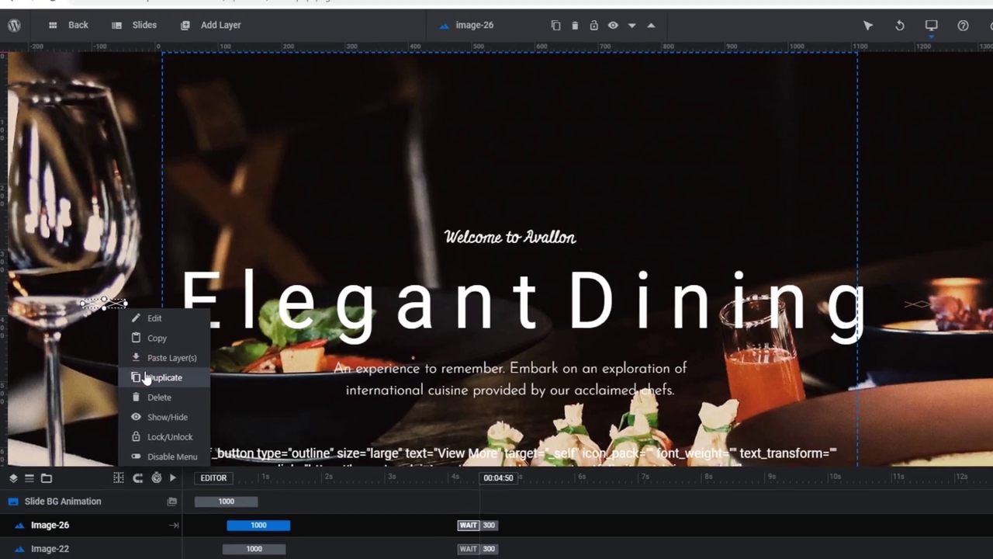
Duplicate the Image-26 ornament and move one copy to the right of 'Dining'.
click(174, 390)
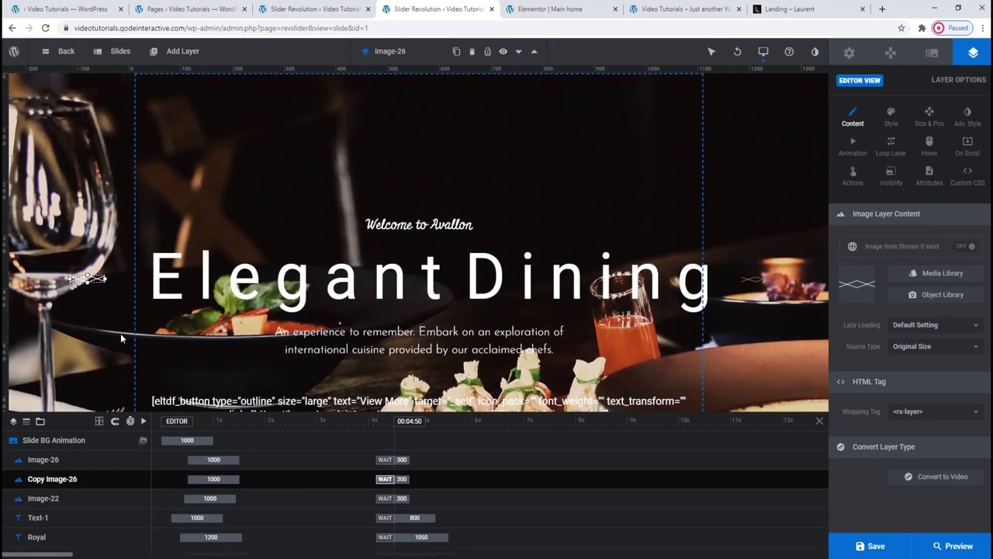
click(88, 279)
drag(89, 278, 763, 285)
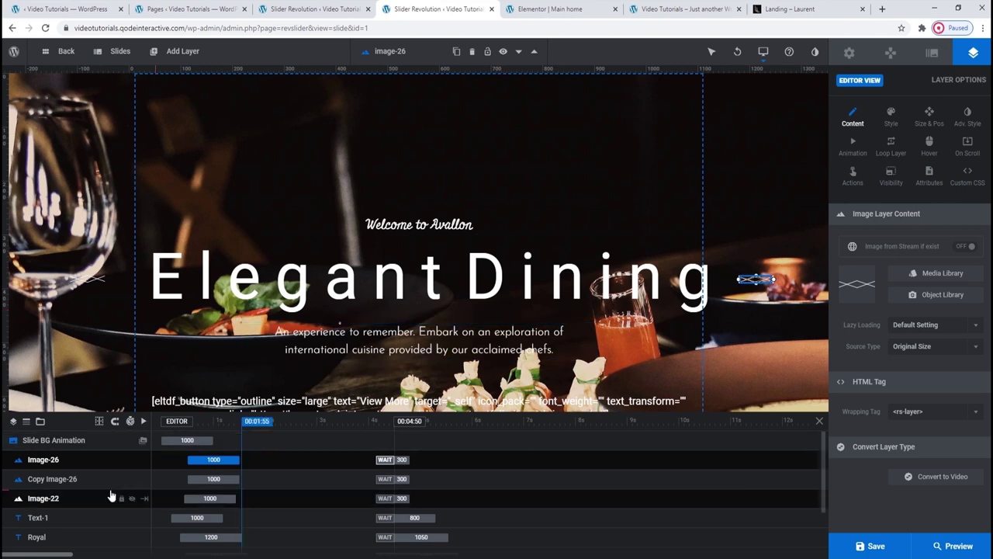
Delete the Image-22 layer and save the slide.
click(75, 506)
key(Delete)
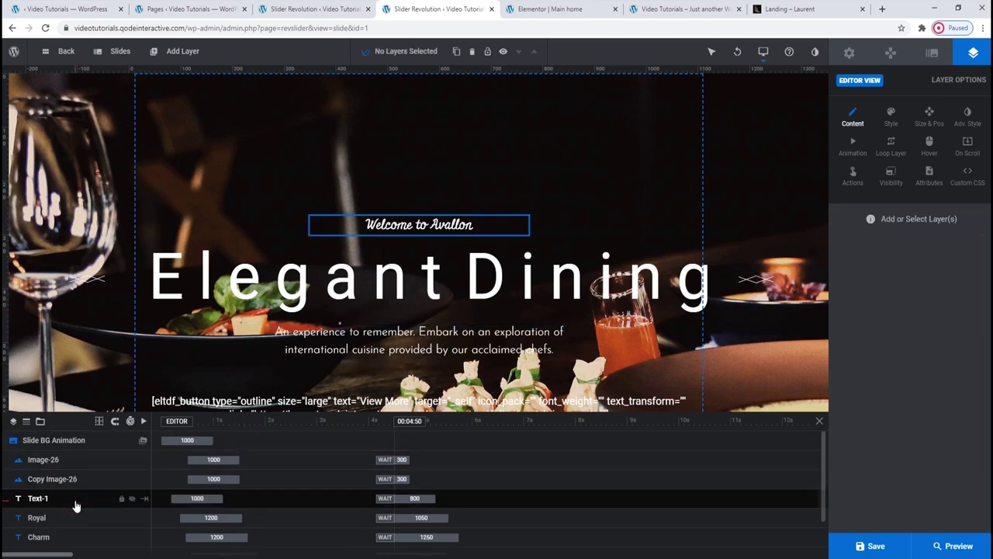
click(876, 545)
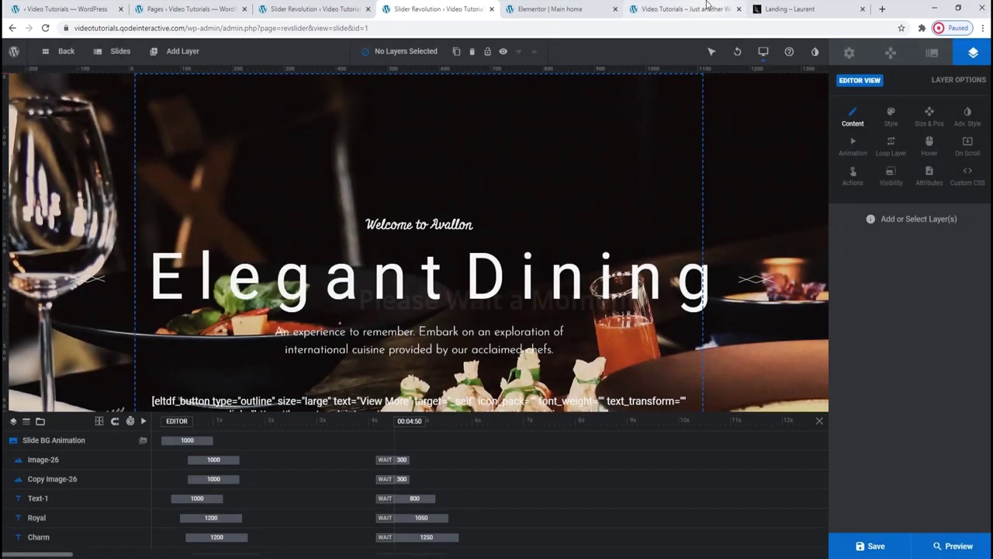
Reload the live home page and scroll to view the updated hero slider.
click(707, 7)
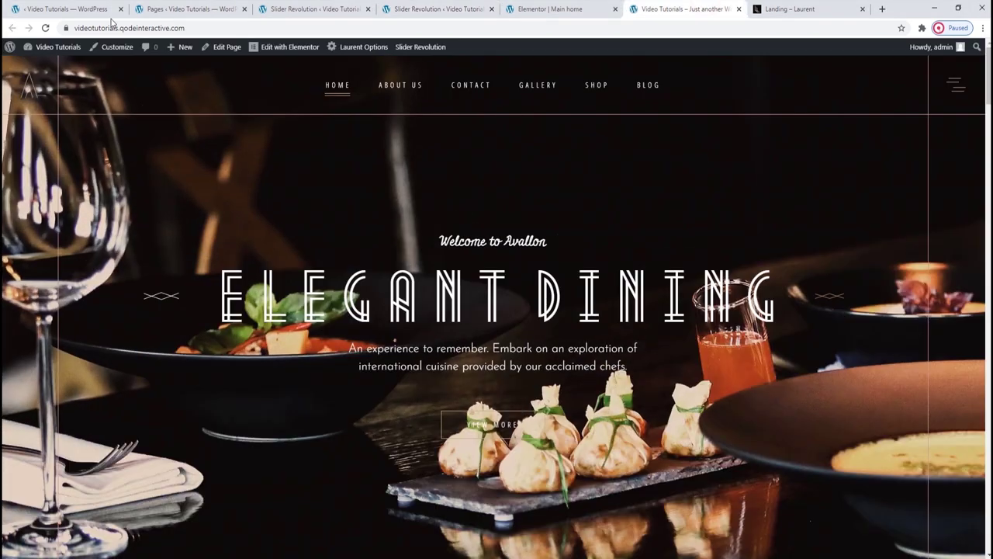
click(50, 27)
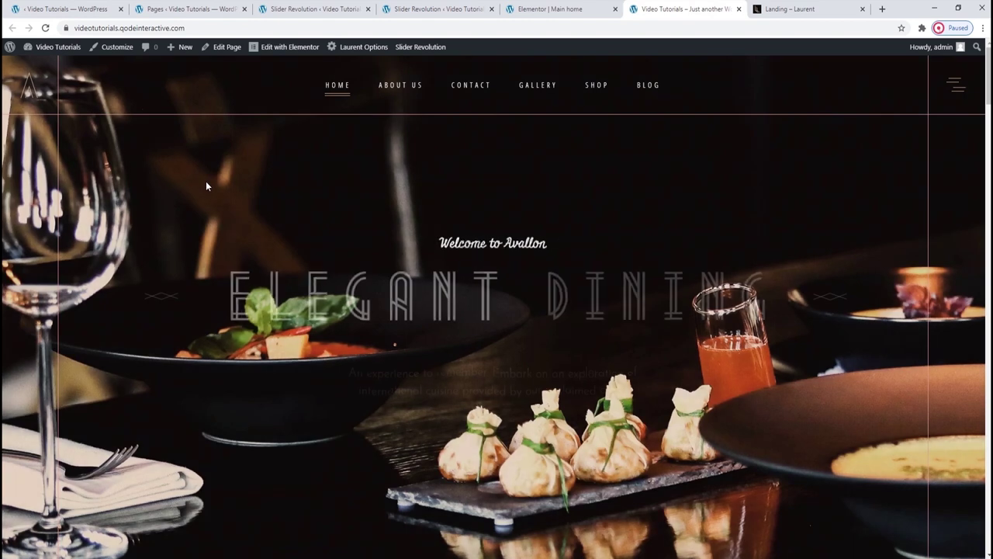
scroll(352, 223, down, 1)
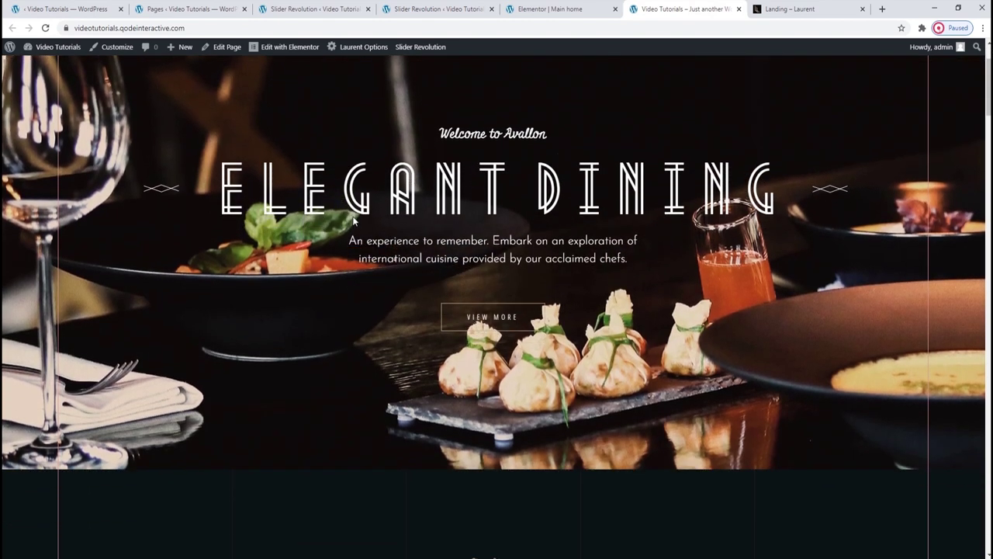
scroll(354, 221, down, 1)
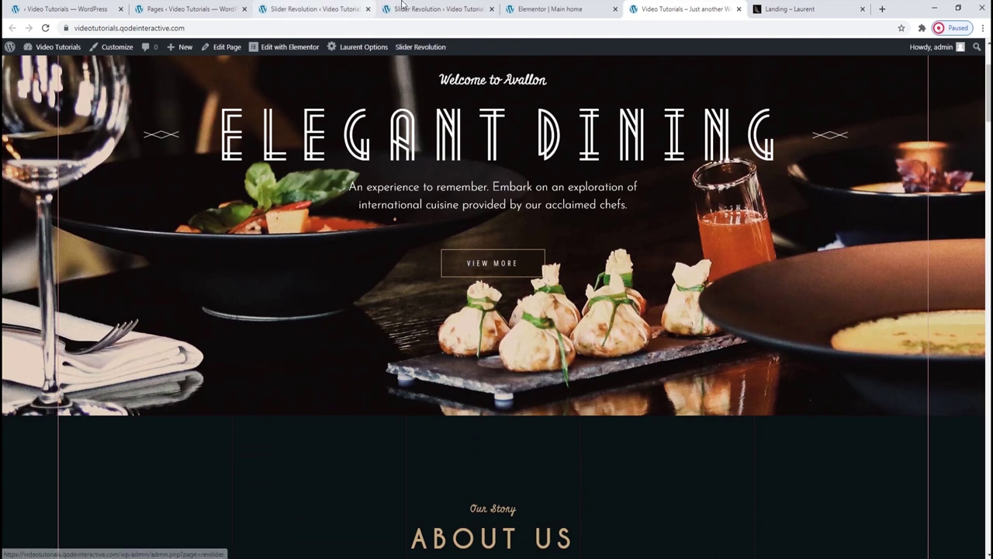
Return to the slide editor and select the View More button layer.
click(403, 6)
scroll(450, 274, down, 2)
click(440, 299)
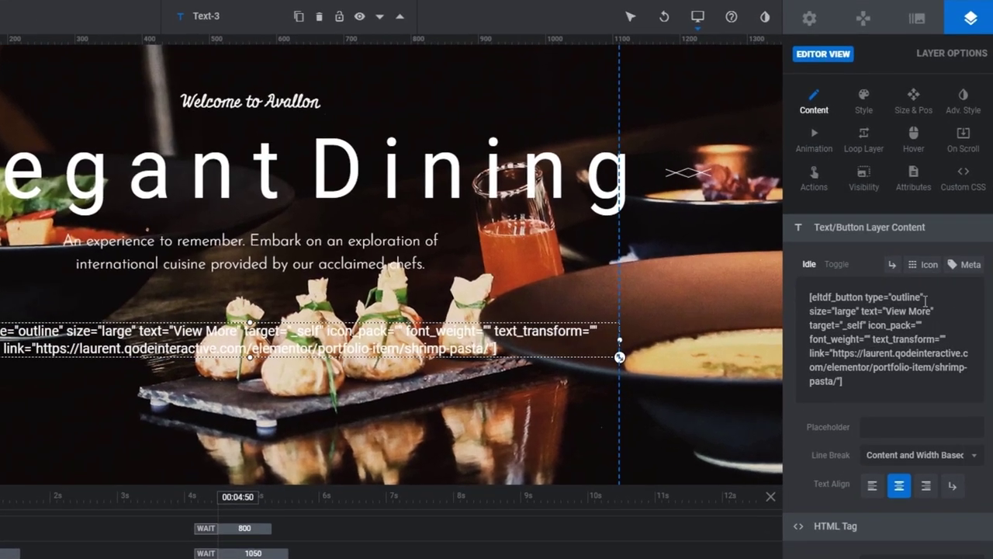
Inspect the View More button's label text and link URL.
drag(931, 310, 891, 311)
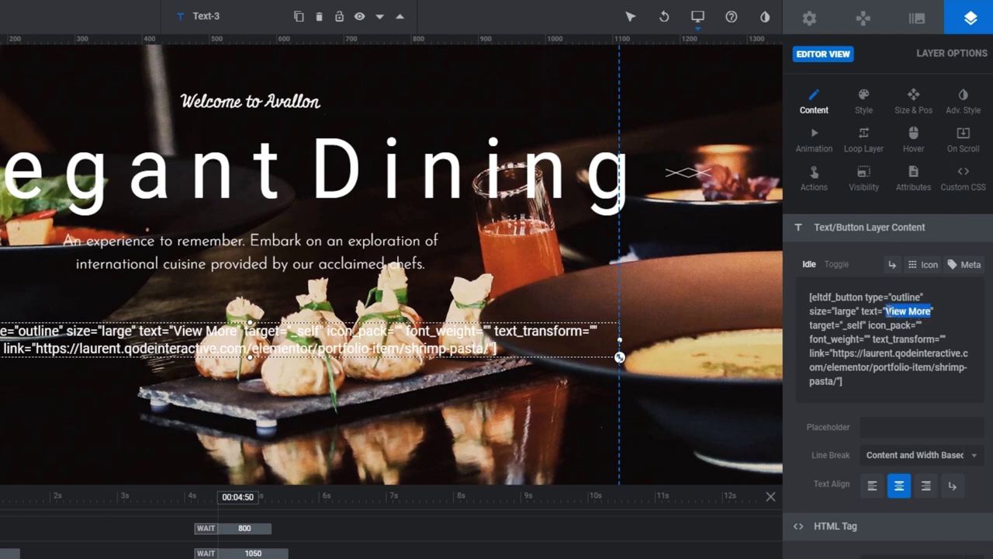
click(889, 346)
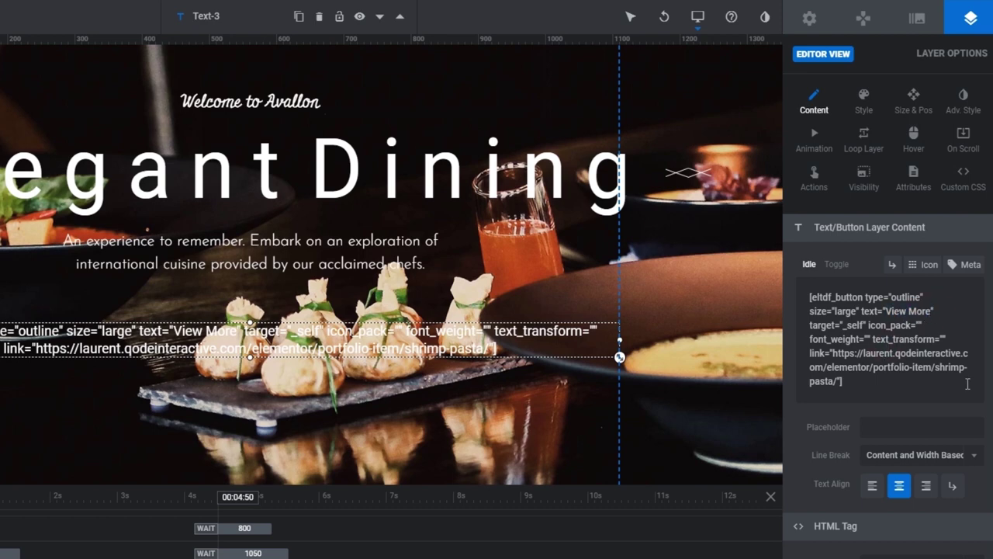
drag(836, 383, 834, 354)
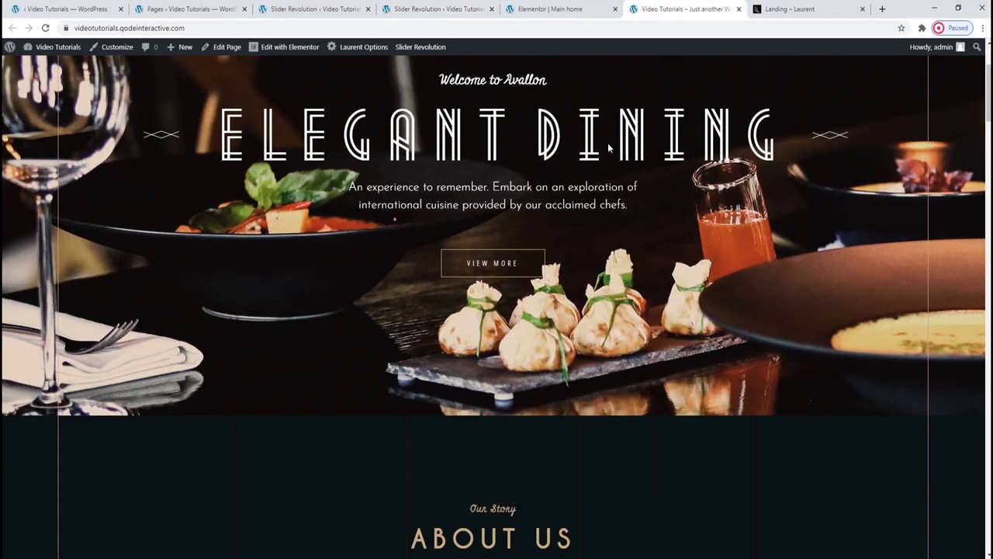
Close the extra slider editor tab to get back to the Elementor Main home editor.
scroll(606, 204, down, 3)
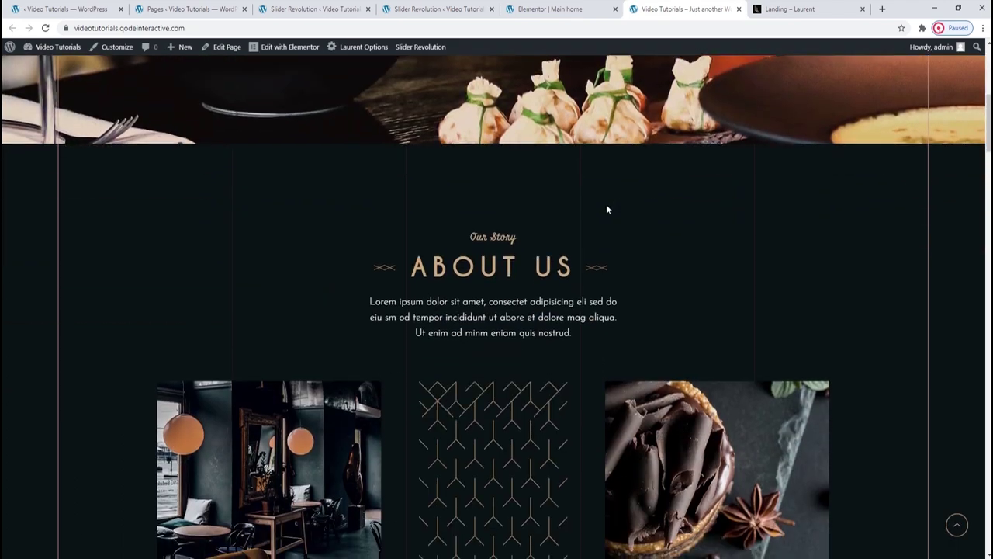
scroll(606, 208, down, 2)
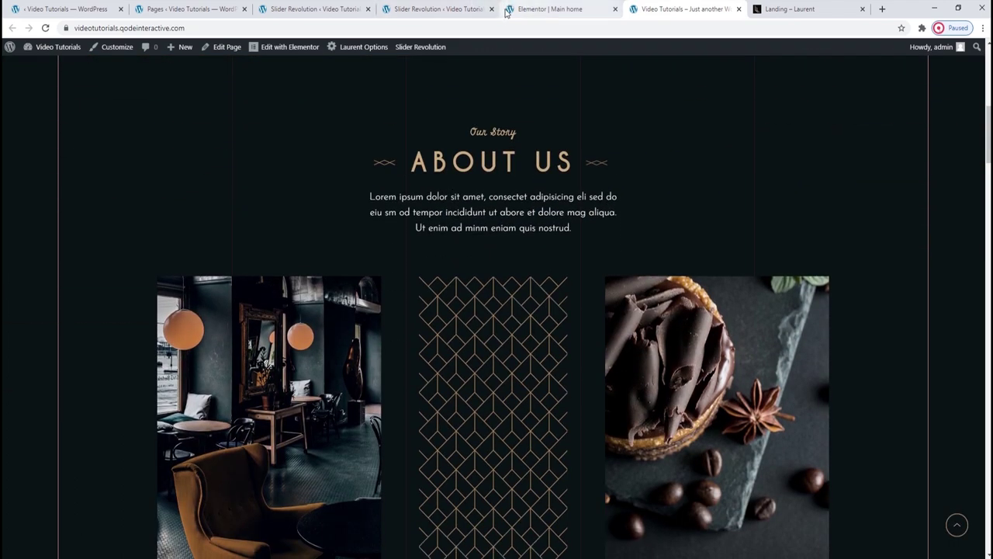
click(491, 9)
click(443, 9)
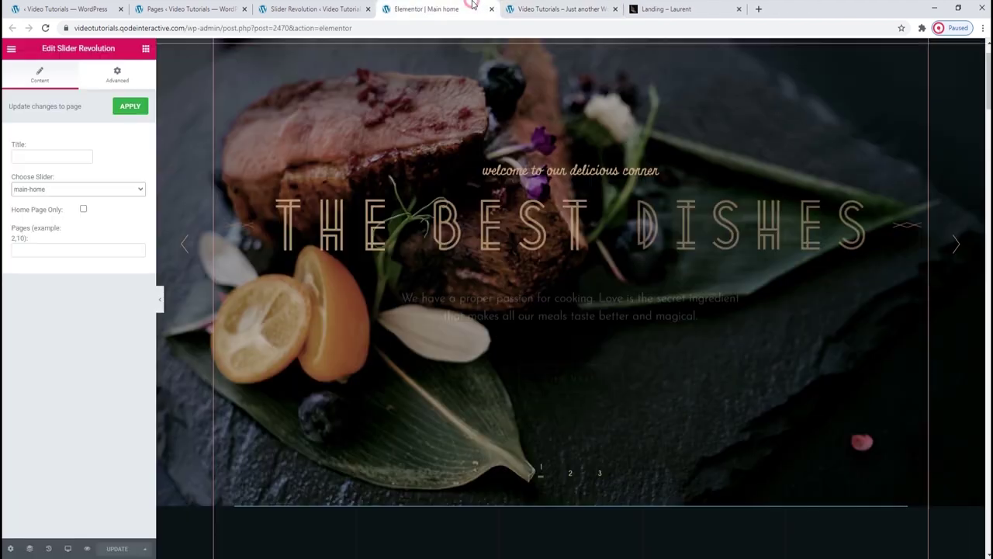
Close the last slider editor tab, scroll down, and select the About Us section.
click(369, 9)
scroll(602, 379, down, 3)
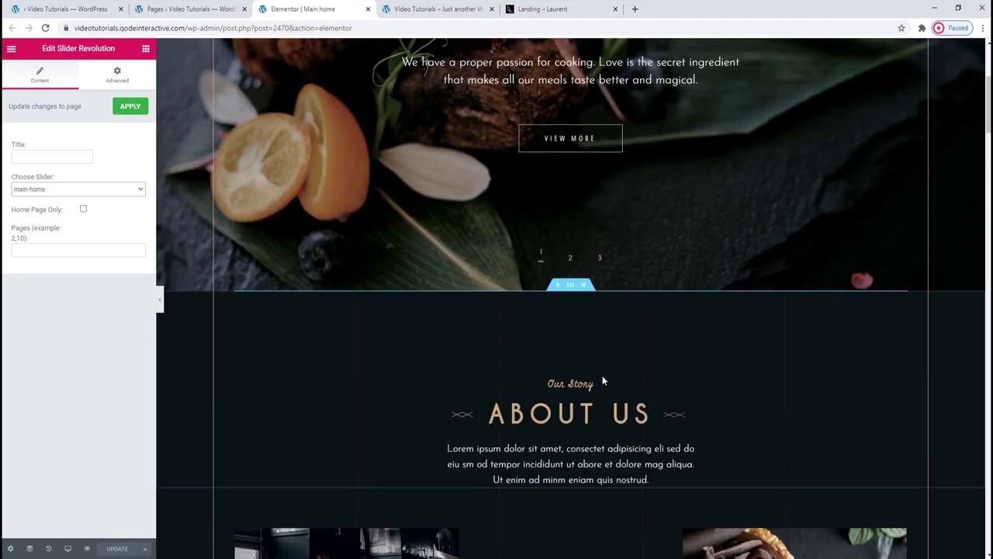
scroll(604, 381, down, 1)
scroll(628, 233, down, 1)
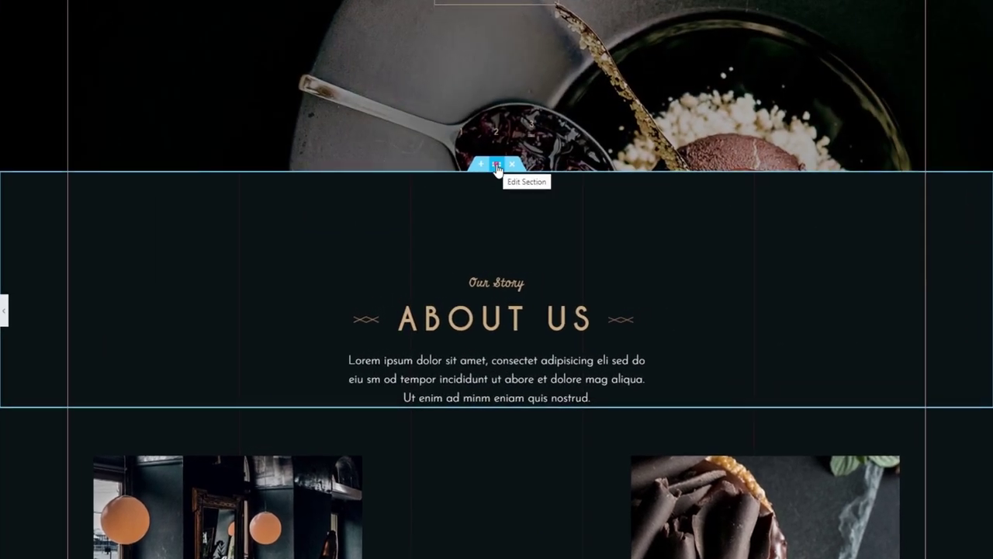
click(498, 169)
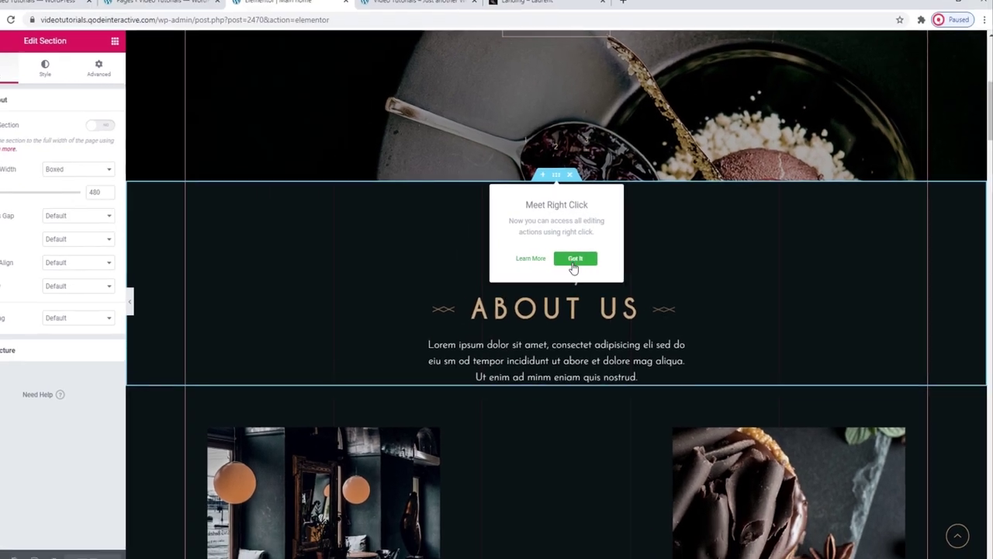
click(543, 259)
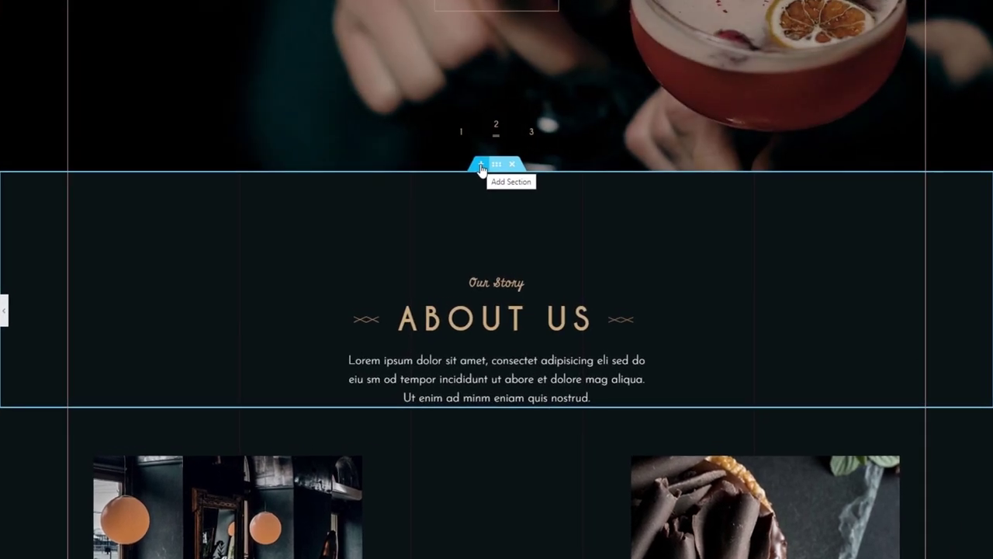
Insert a new empty section above About Us, then discard it.
click(480, 166)
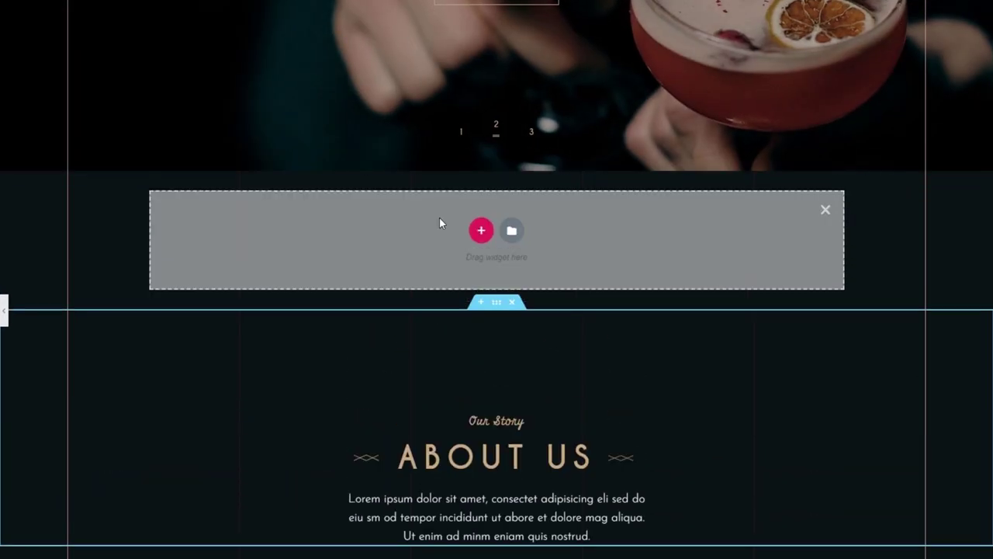
click(480, 229)
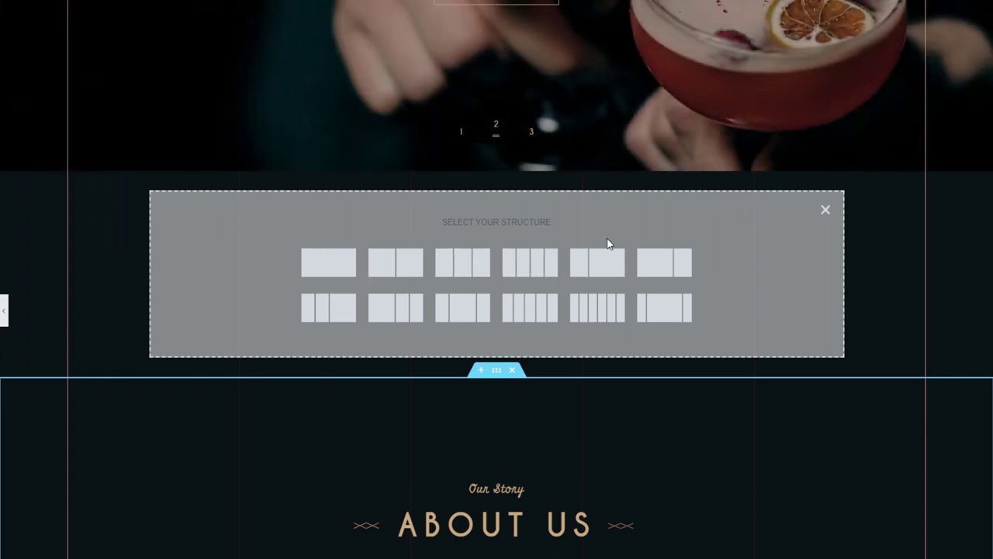
click(826, 217)
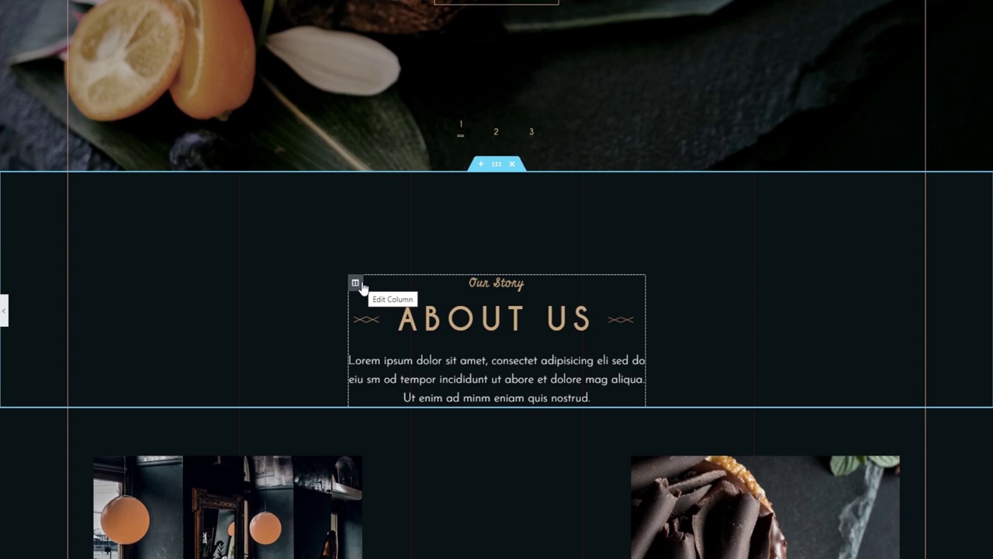
Open the About Us section settings and try content width values, entering 180.
click(360, 285)
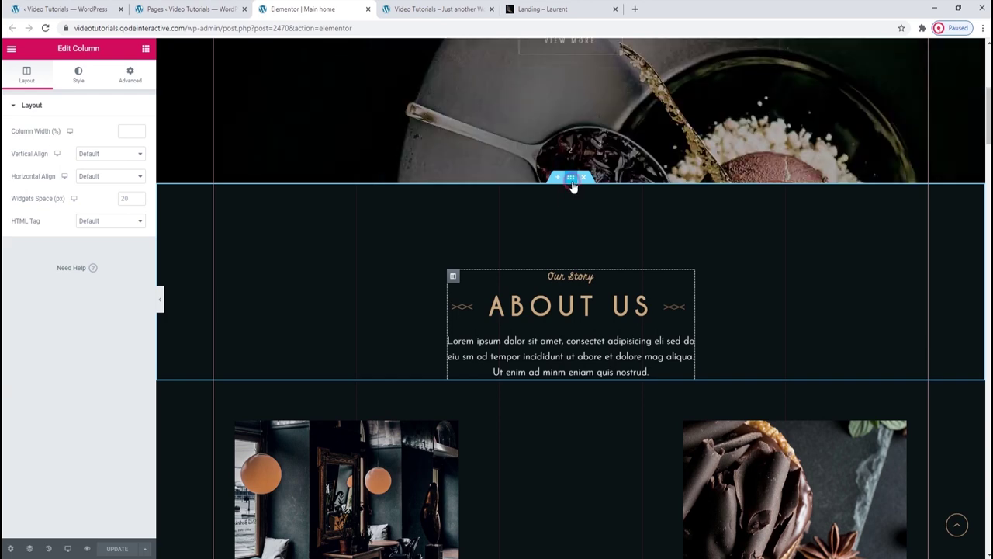
click(570, 178)
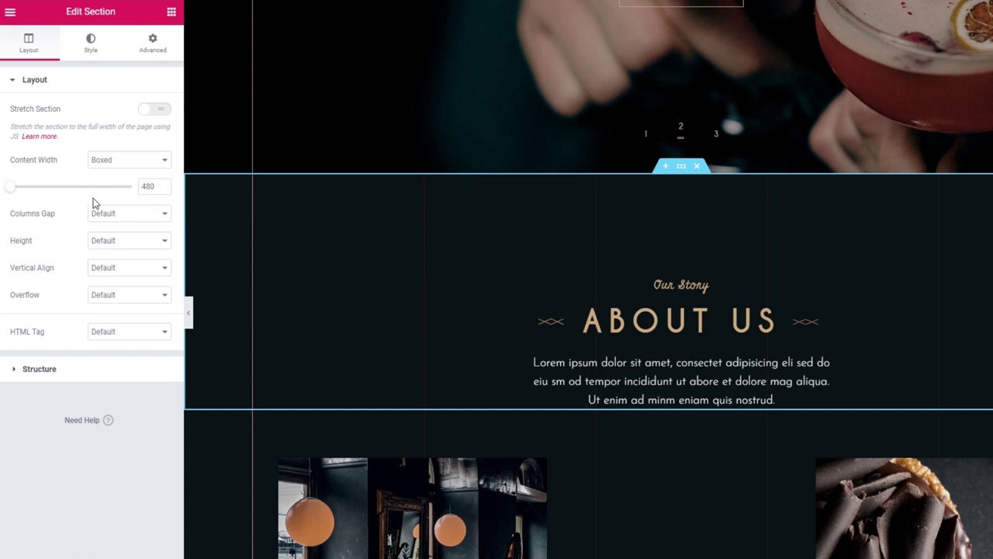
drag(13, 191, 86, 197)
double_click(147, 187)
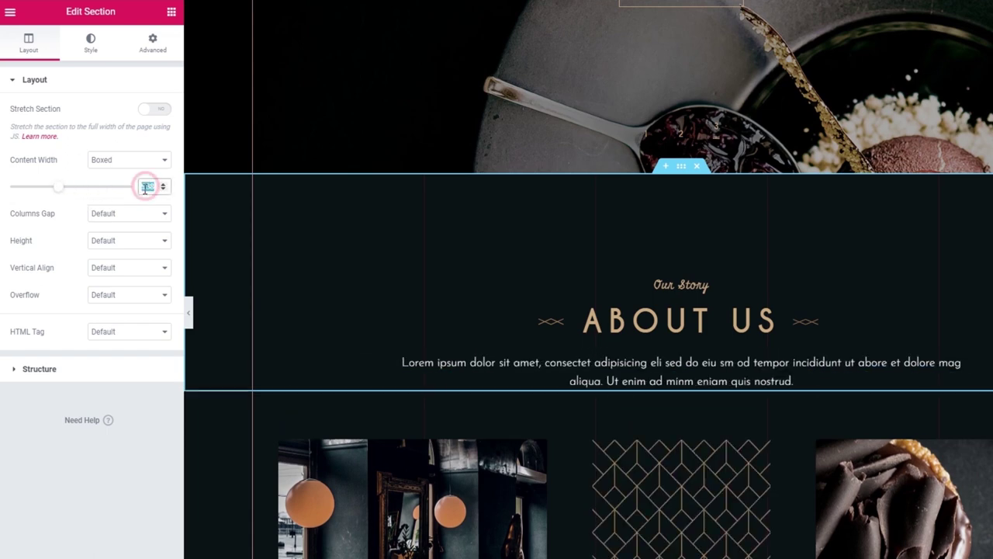
text(180)
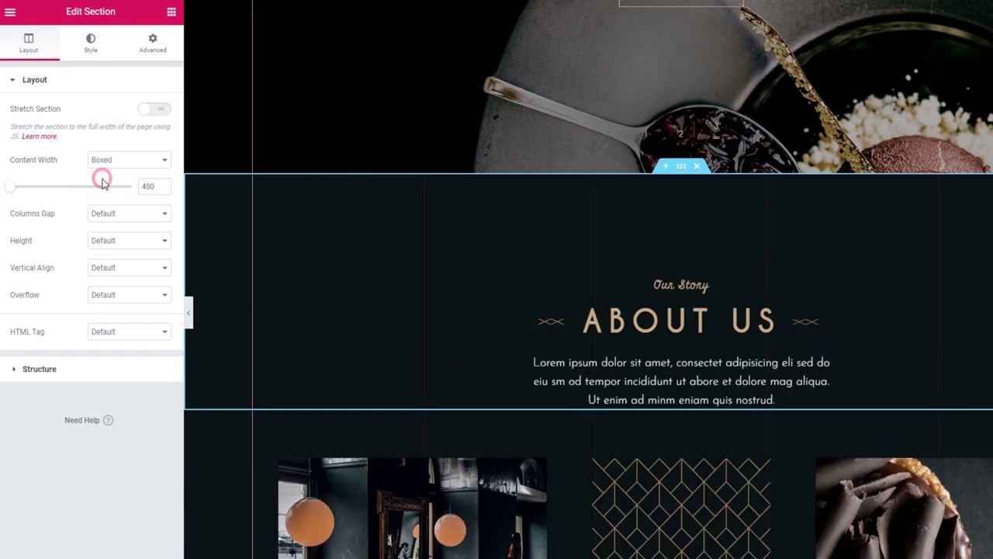
Check the section's 160 px top padding, preview the live page, then open the Section Title widget.
click(137, 60)
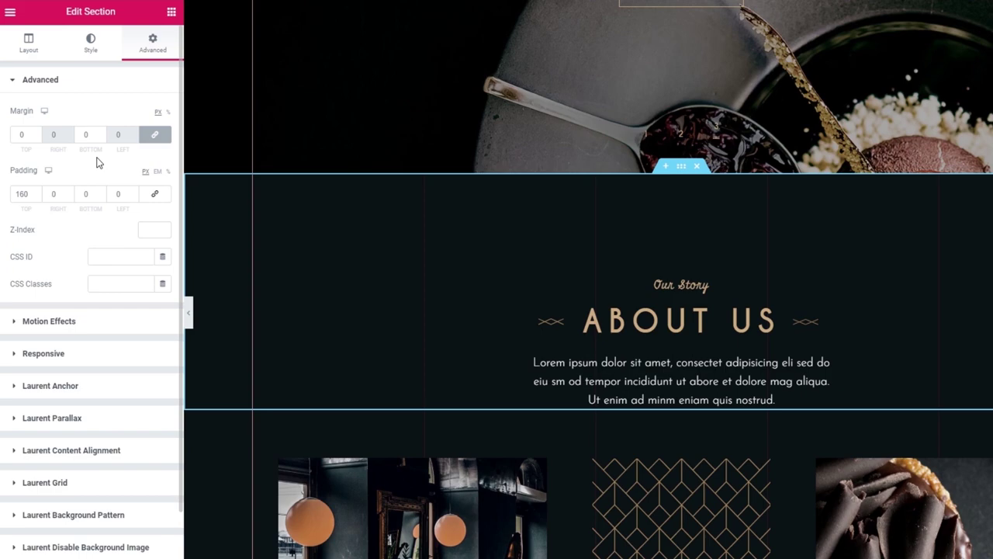
click(22, 194)
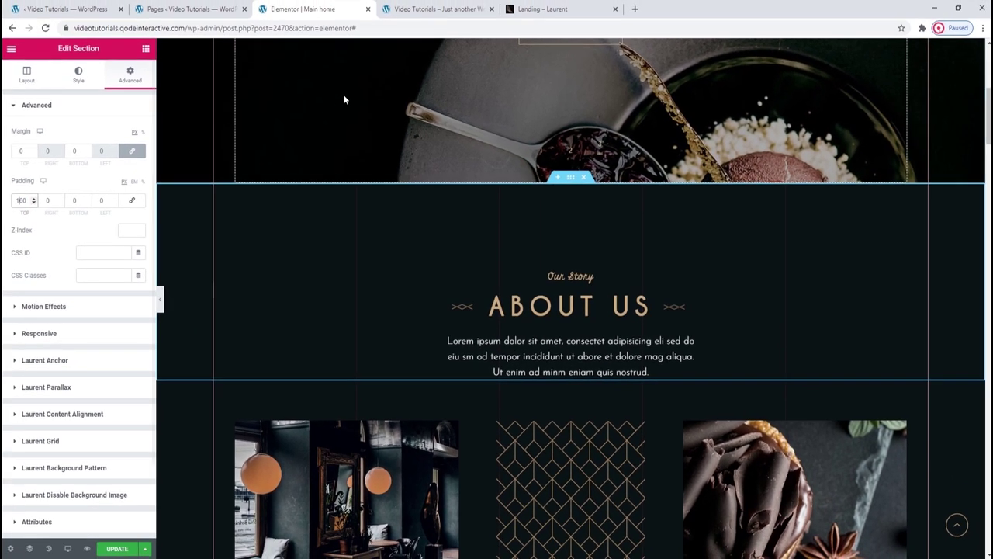
click(442, 5)
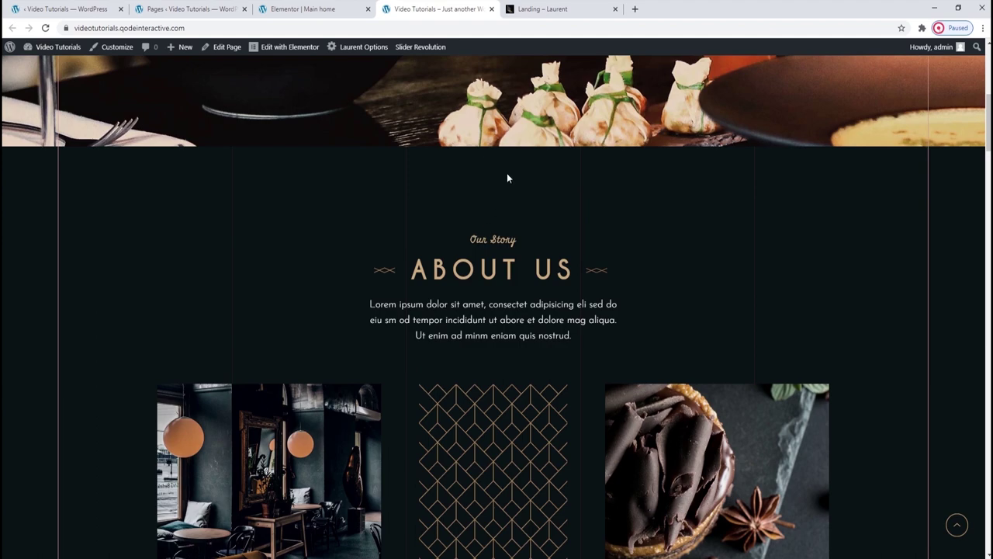
click(326, 9)
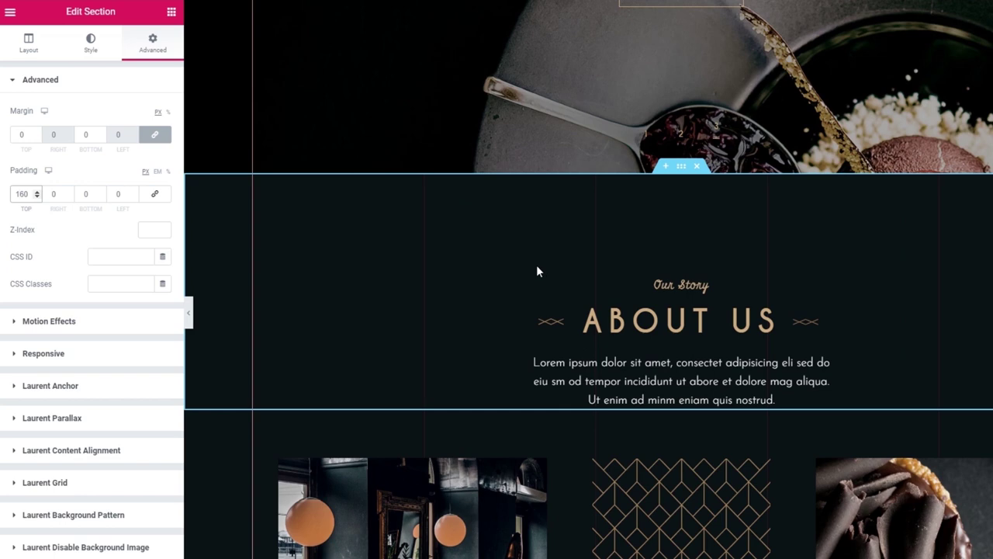
click(613, 316)
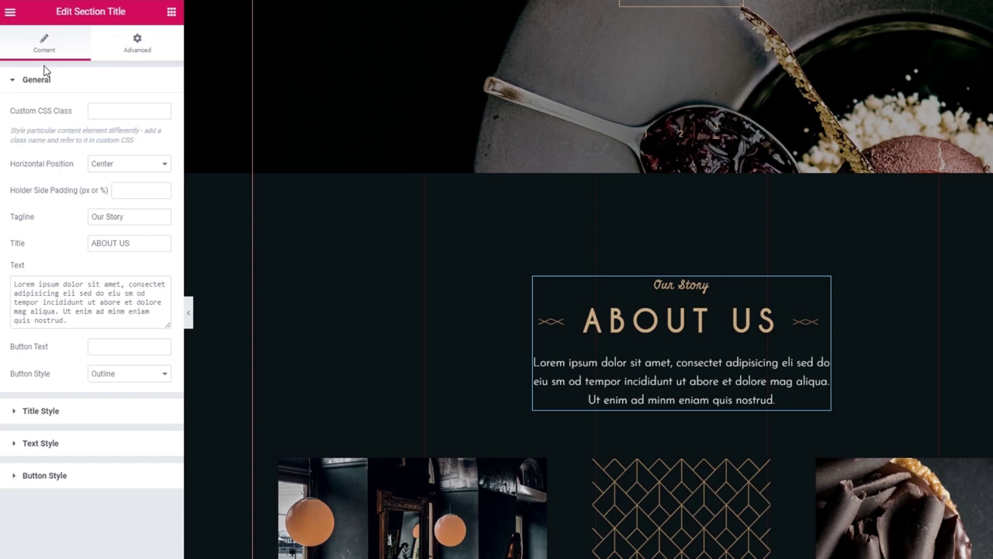
click(170, 15)
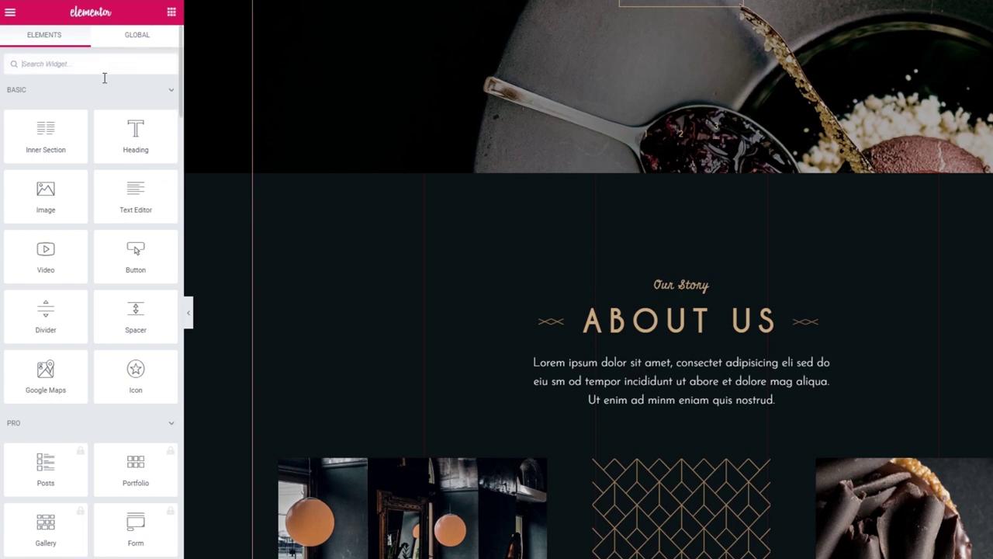
scroll(102, 148, down, 5)
scroll(104, 155, down, 4)
scroll(103, 154, up, 10)
drag(119, 136, 675, 287)
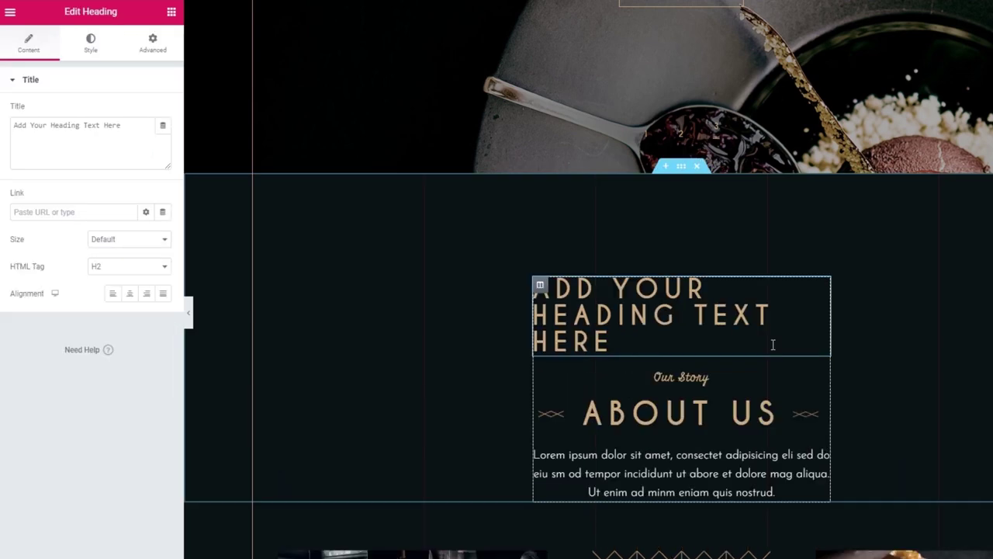
right_click(644, 318)
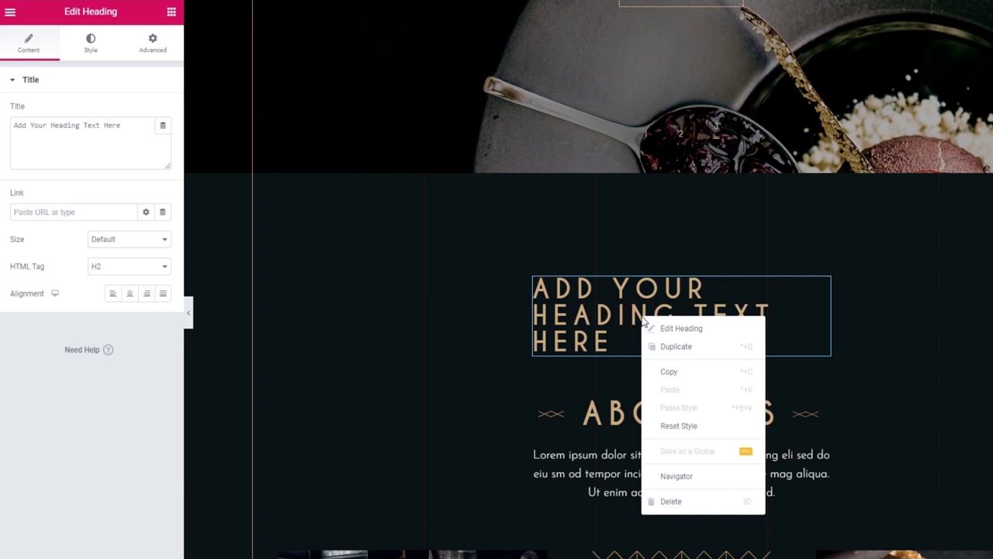
click(674, 501)
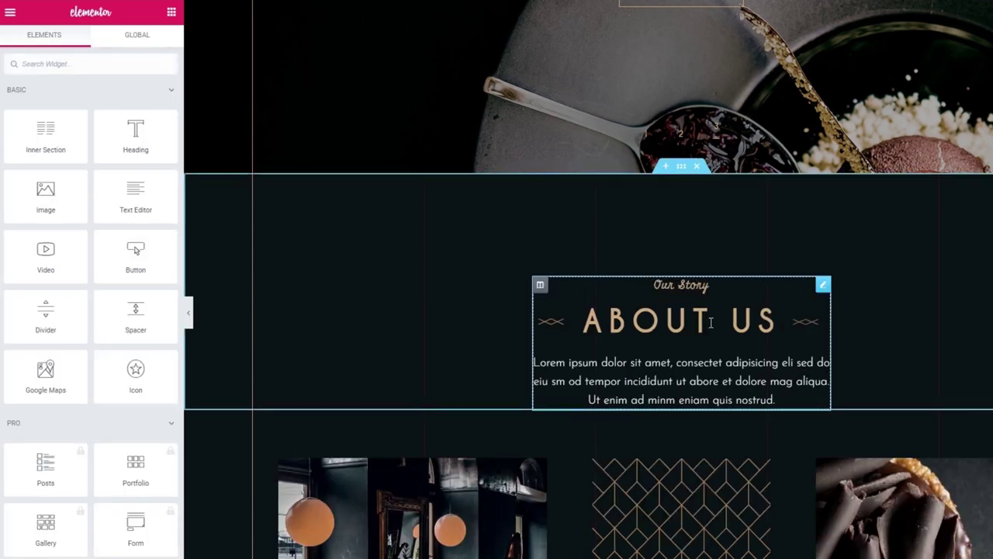
click(668, 323)
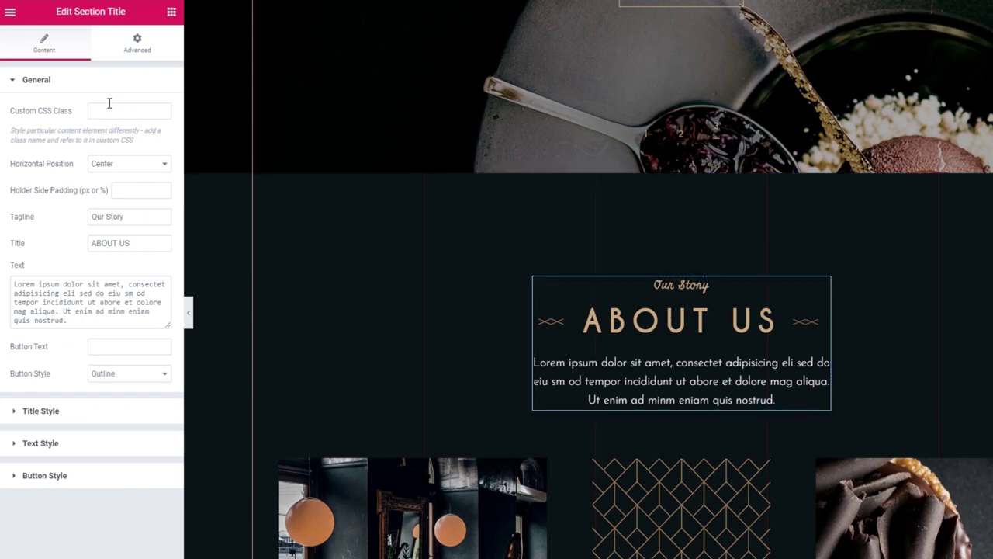
click(101, 168)
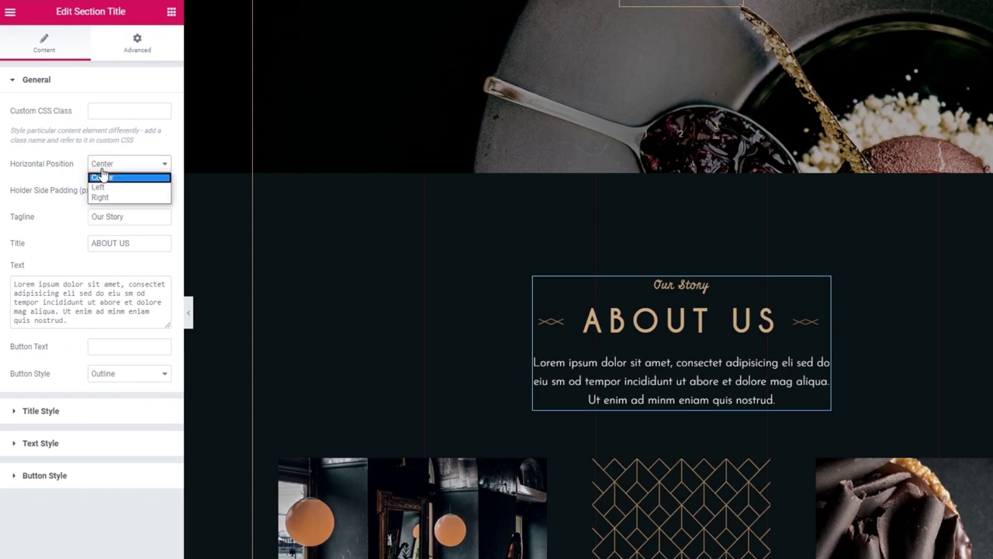
click(101, 176)
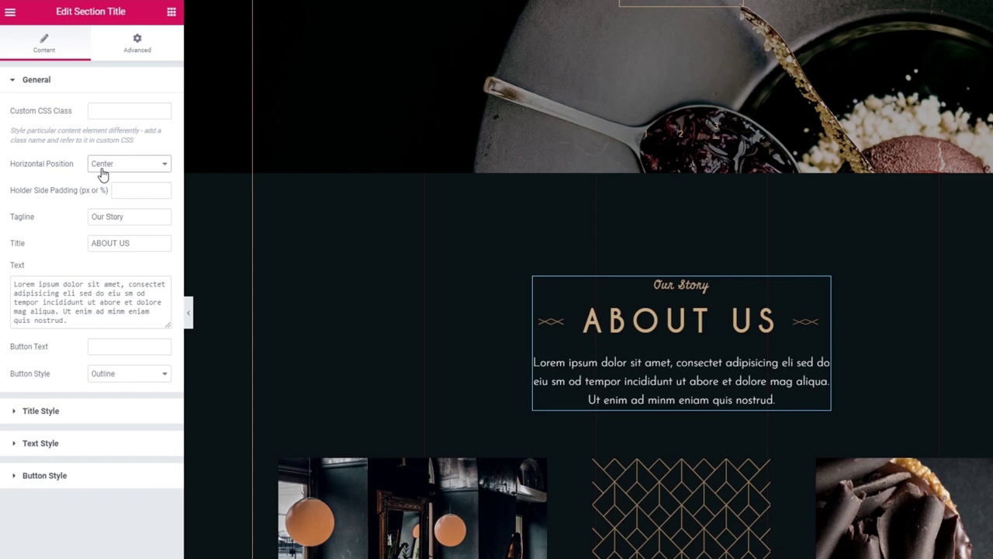
click(142, 186)
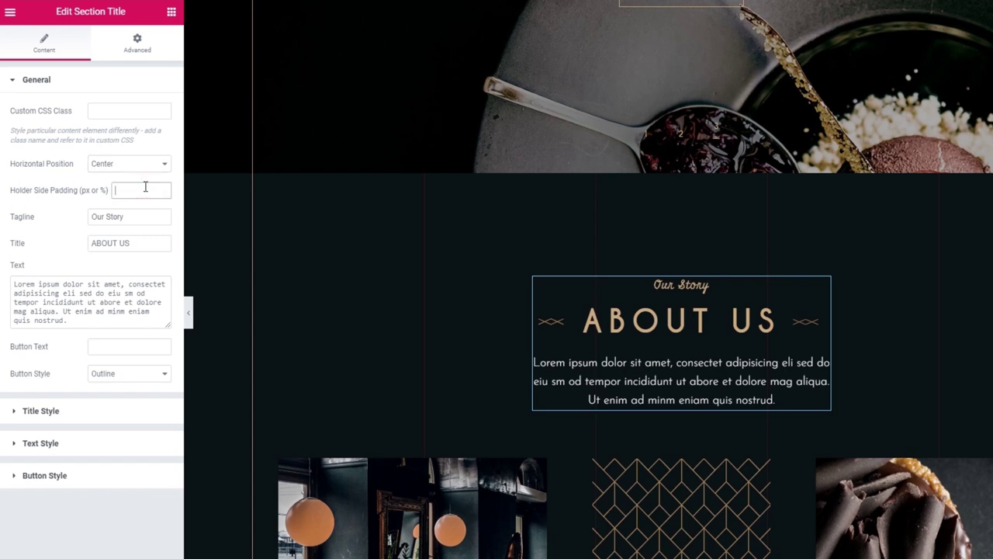
text(10%)
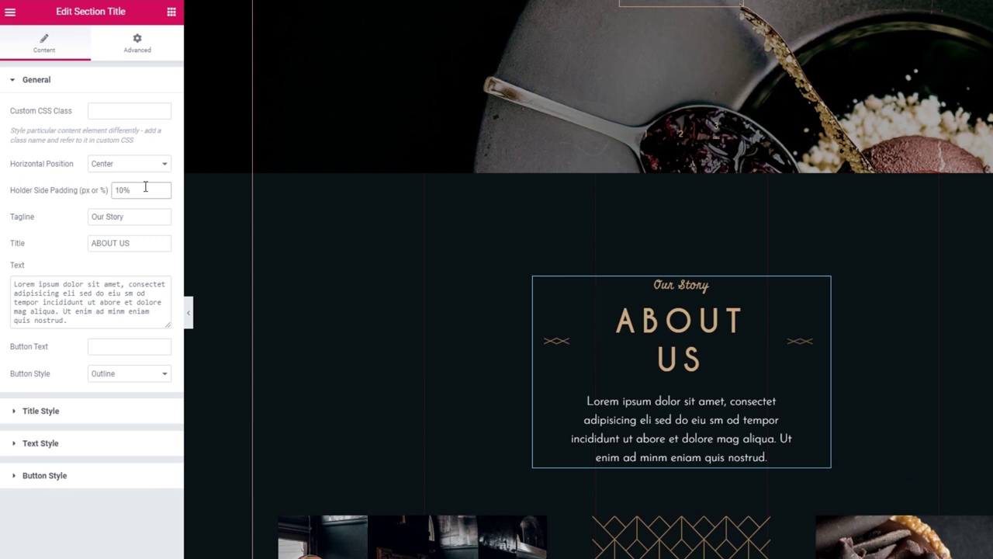
double_click(145, 187)
key(BackSpace)
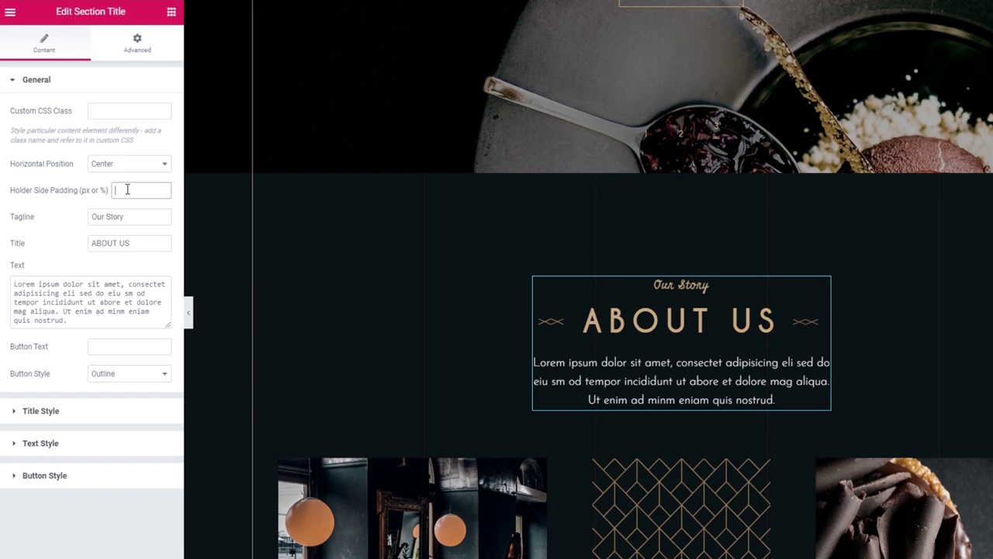
click(54, 219)
click(103, 220)
triple_click(103, 220)
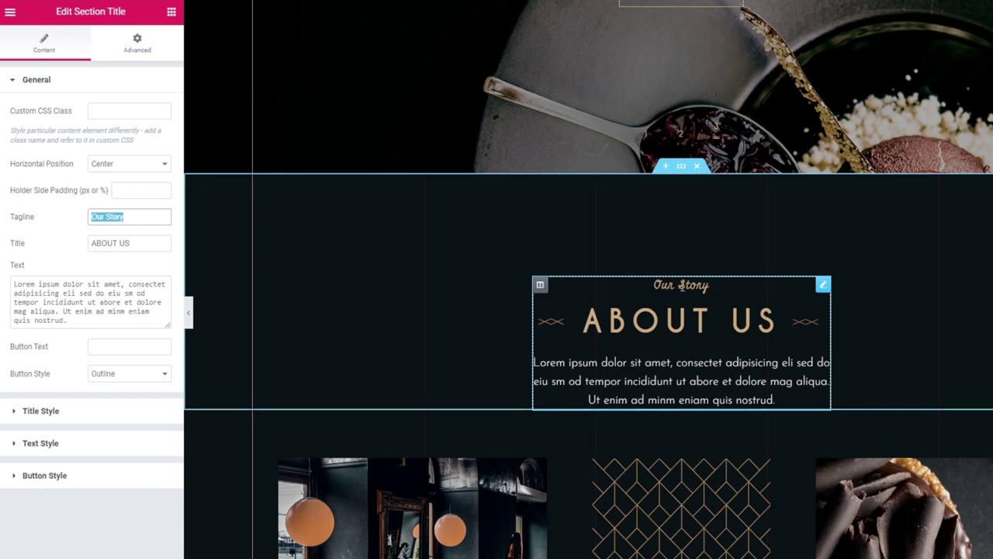
click(153, 246)
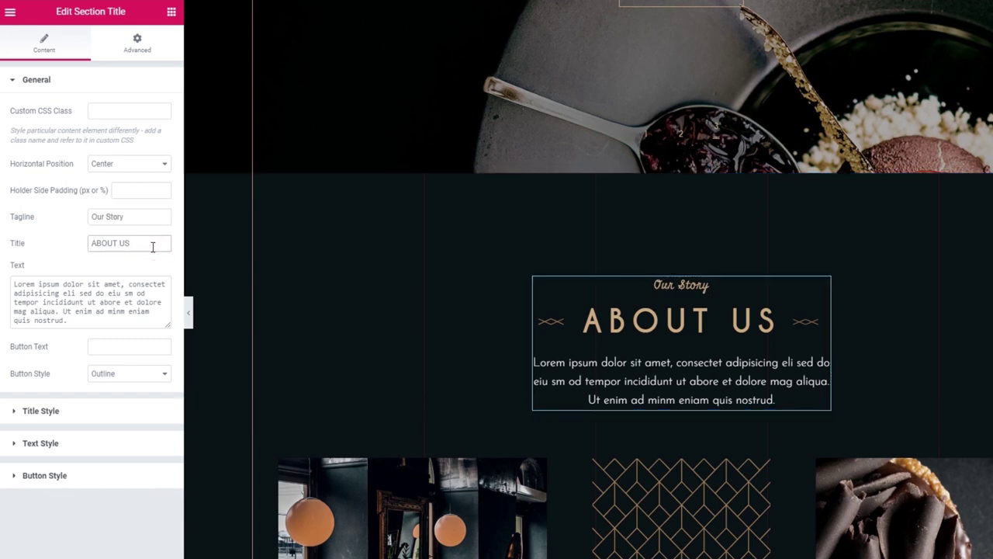
Replace the placeholder paragraph with 'Founded in Chicago in the 1920s by two brothers…'.
click(132, 295)
triple_click(129, 298)
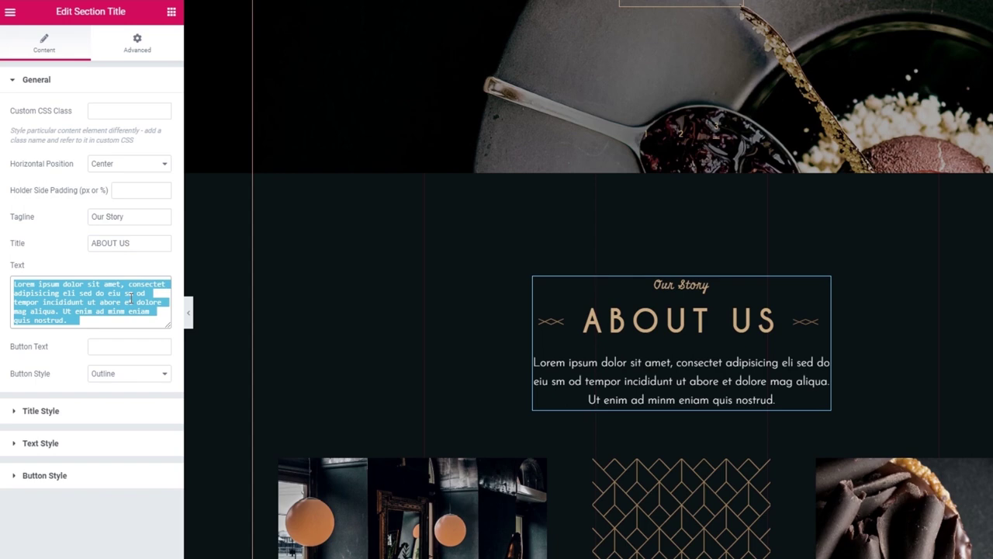
text(Founded in Chicago in the 1920s by two brothers. Avallon started by offering the best of French cuisine with the focus on dishes from Pays de la Loire.)
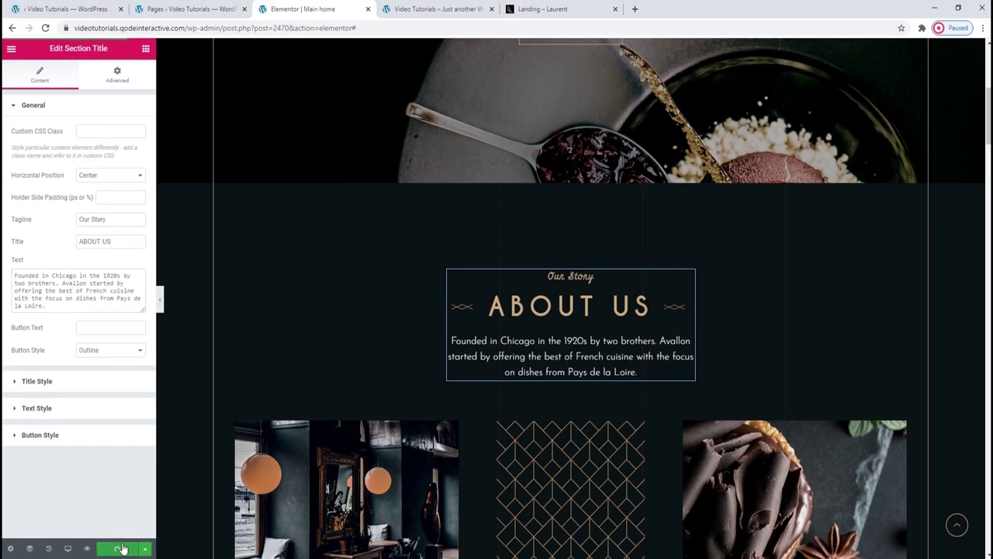
Reload the live site to view the new paragraph, then return to the editor.
key(ctrl+Tab)
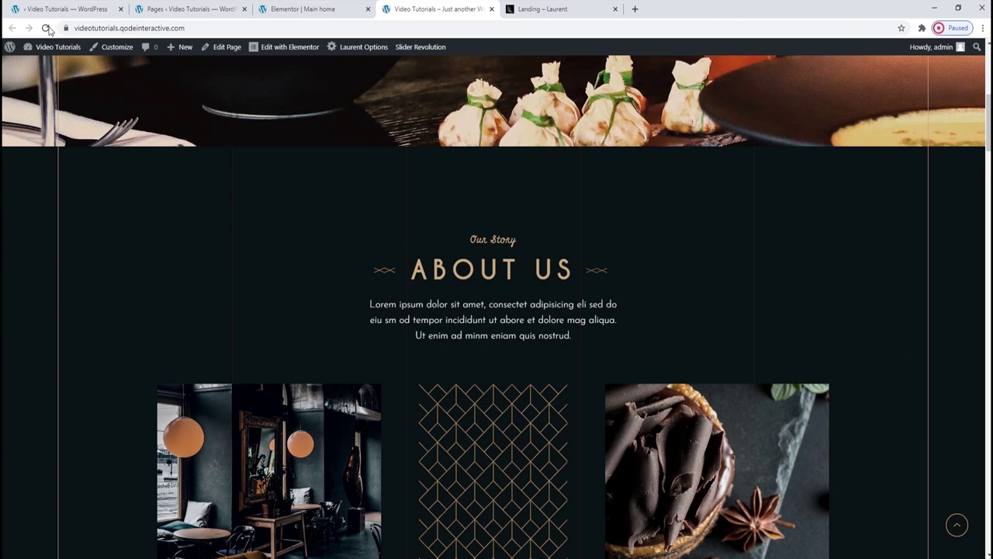
key(F5)
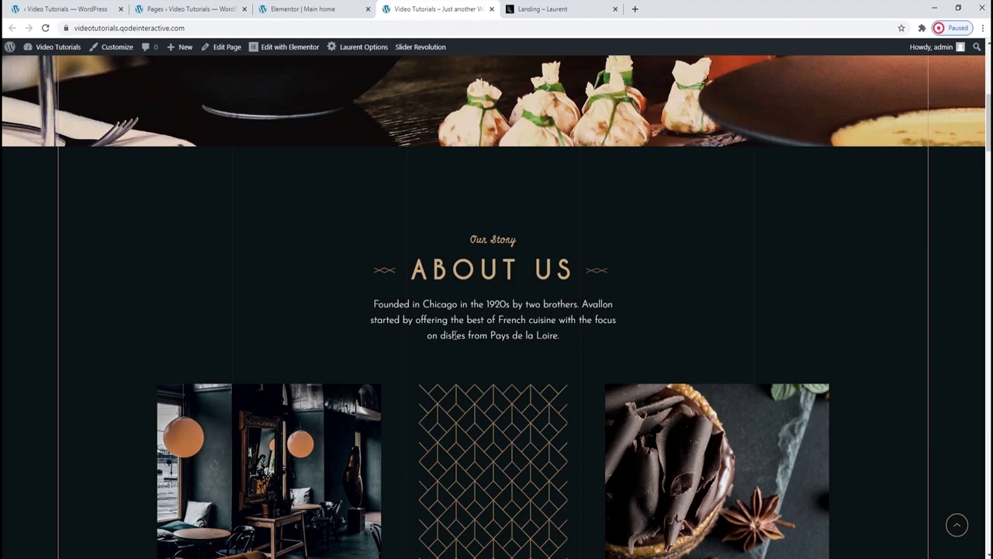
click(320, 9)
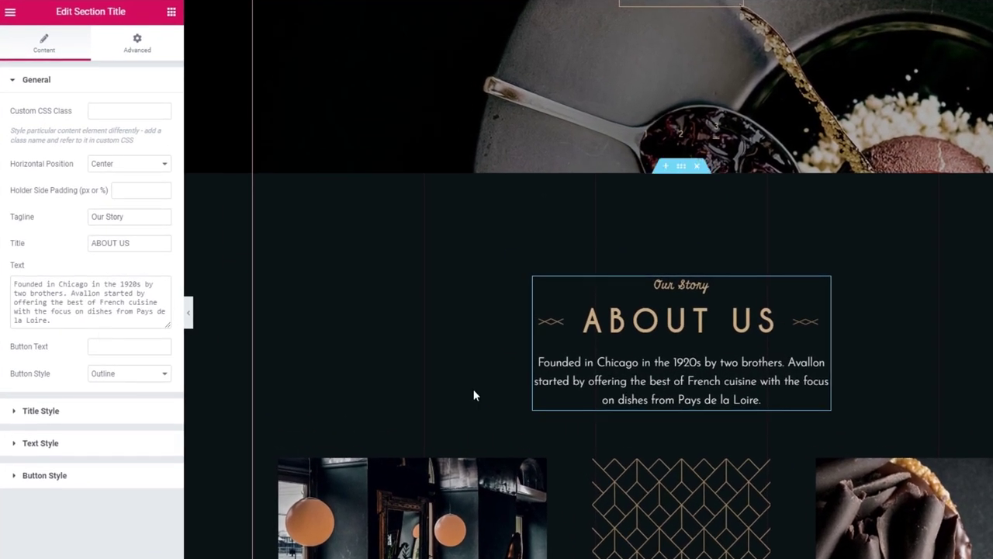
Leave the About Us button style on Outline and expand the Title Style settings.
click(100, 376)
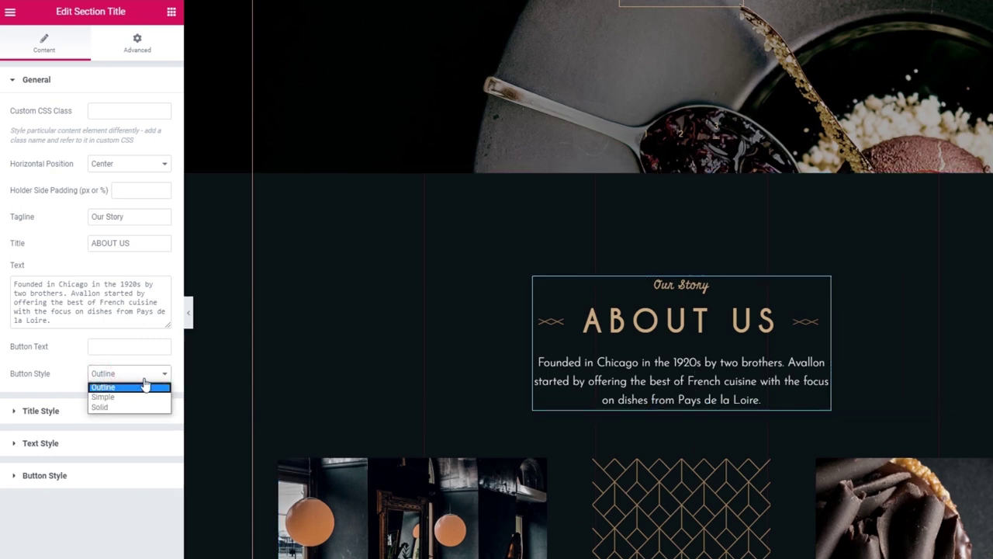
click(133, 388)
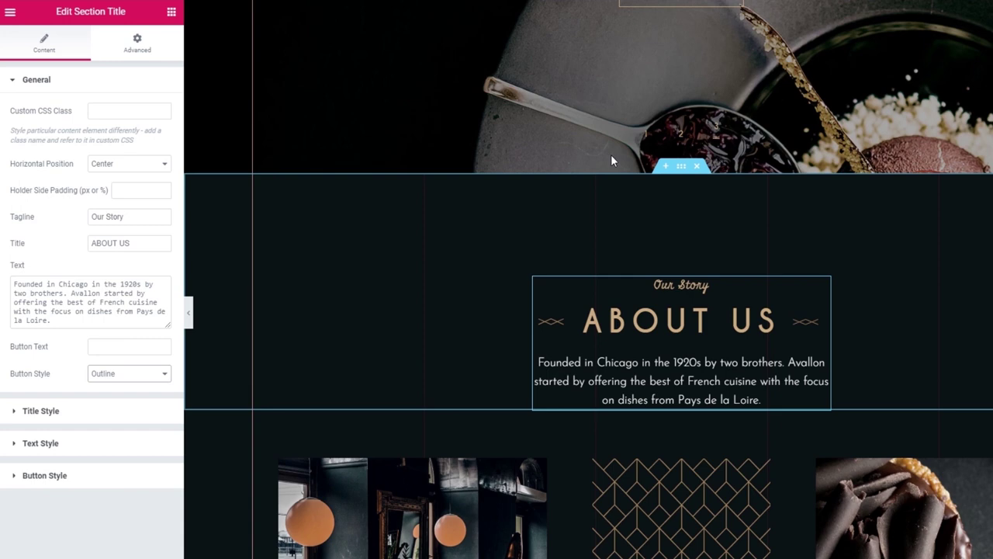
scroll(611, 155, up, 2)
click(100, 376)
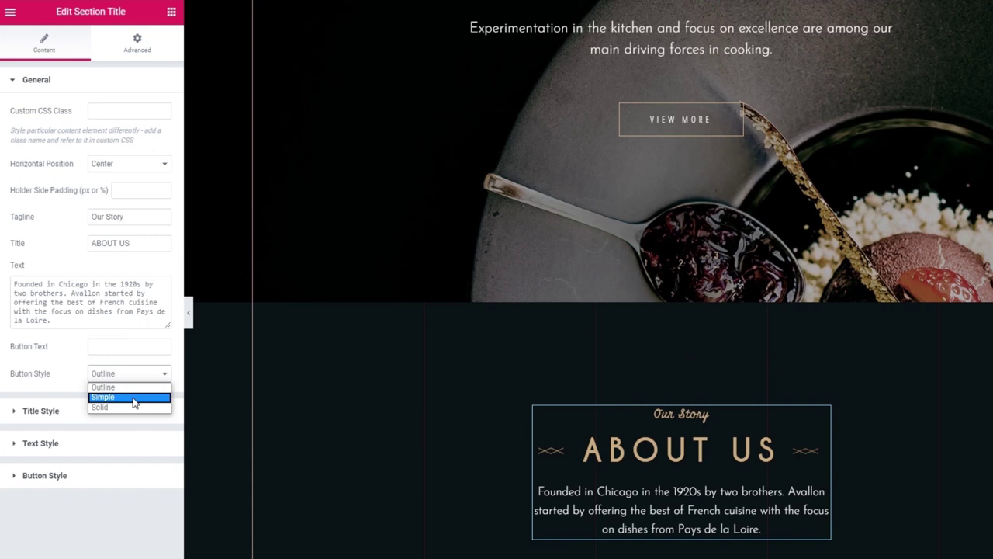
click(56, 360)
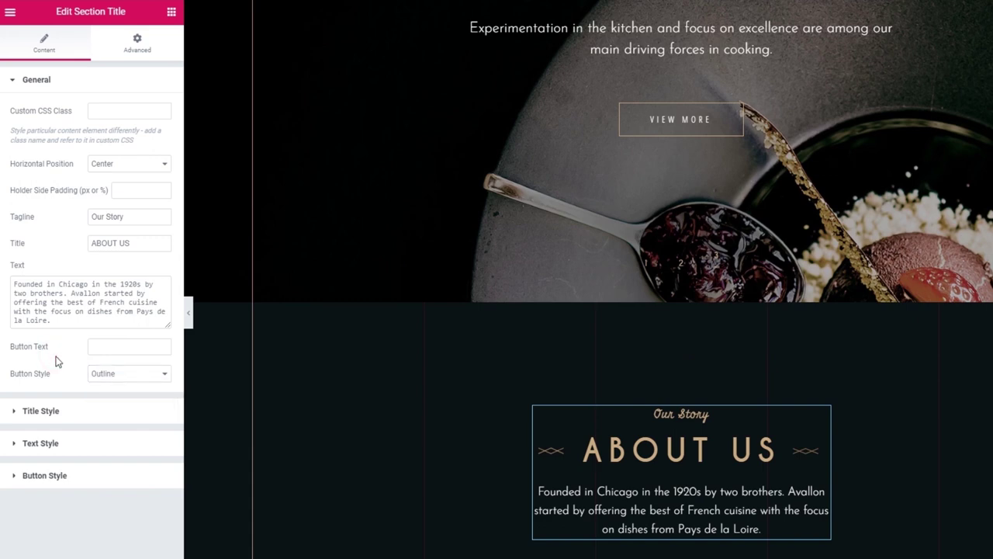
click(74, 411)
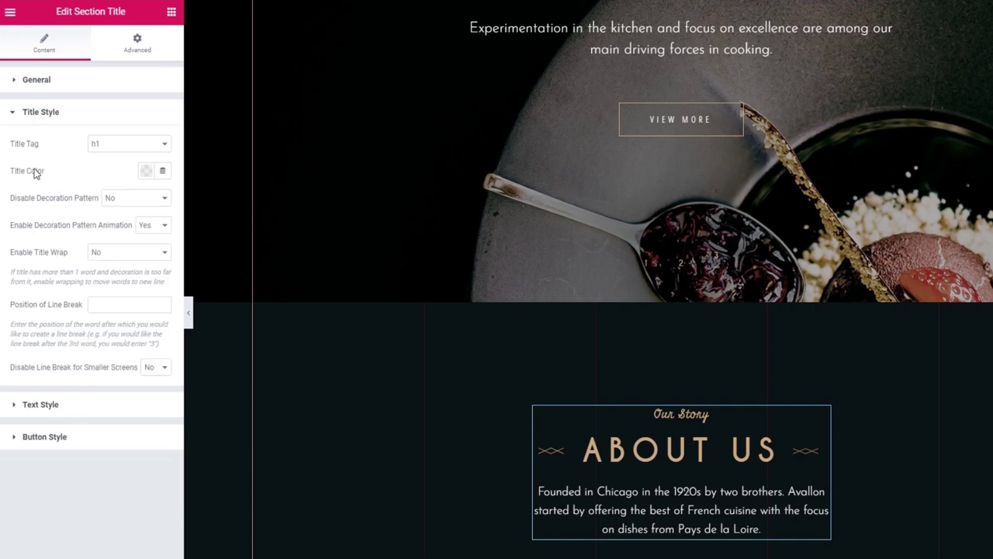
click(100, 149)
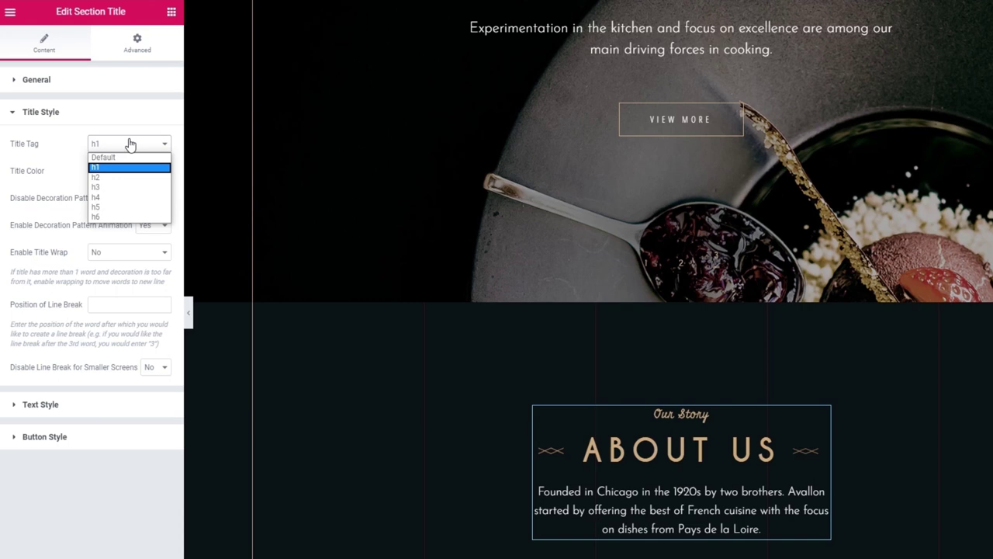
click(130, 144)
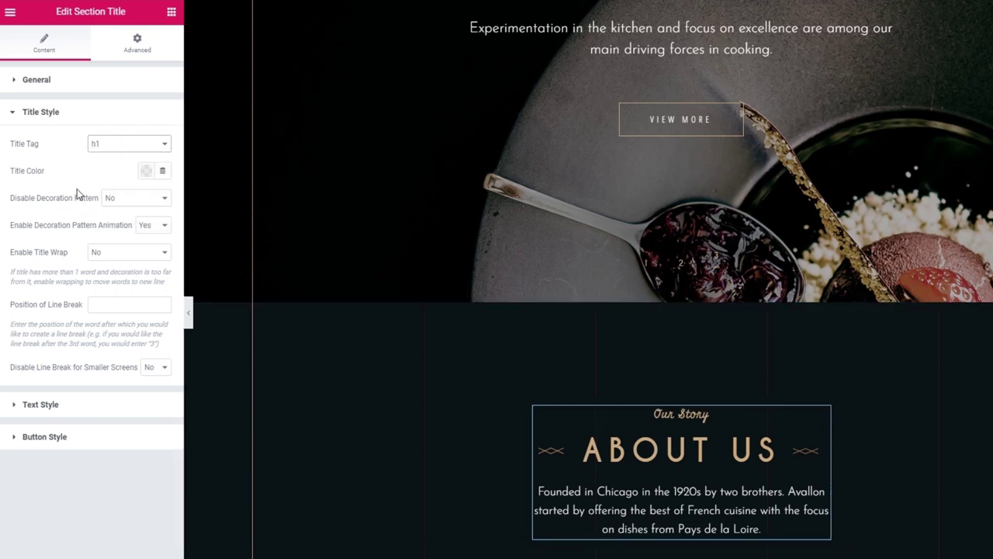
click(146, 171)
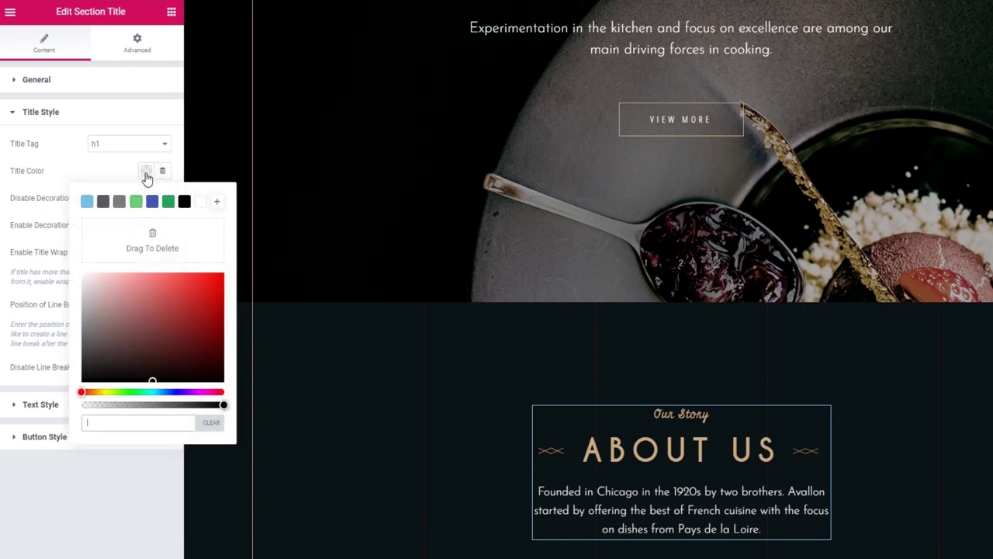
click(145, 172)
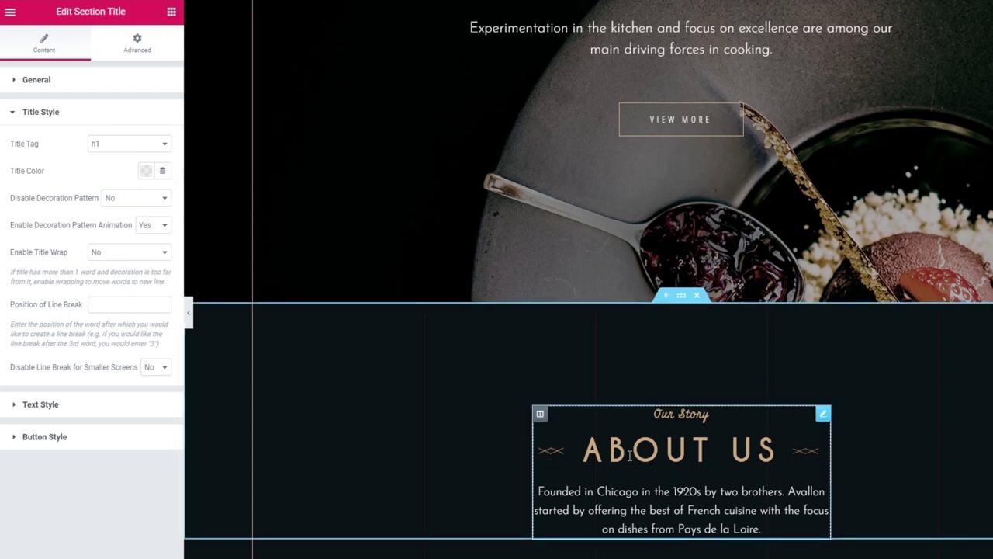
click(116, 199)
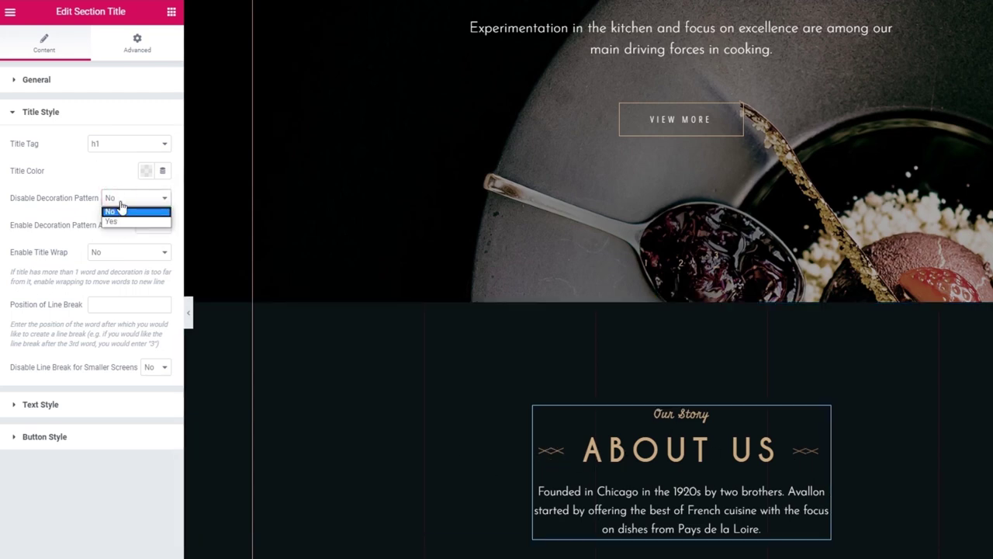
click(125, 222)
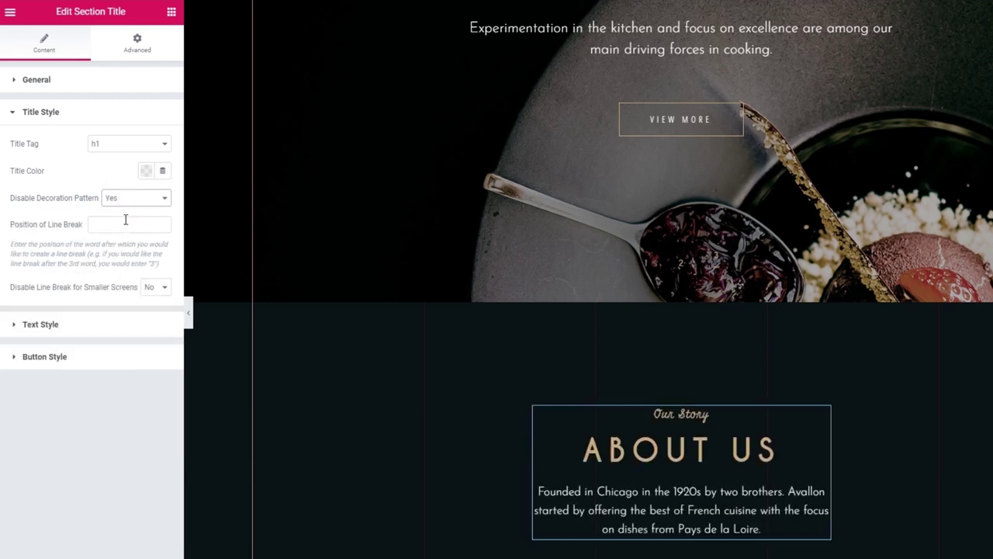
click(118, 197)
click(124, 214)
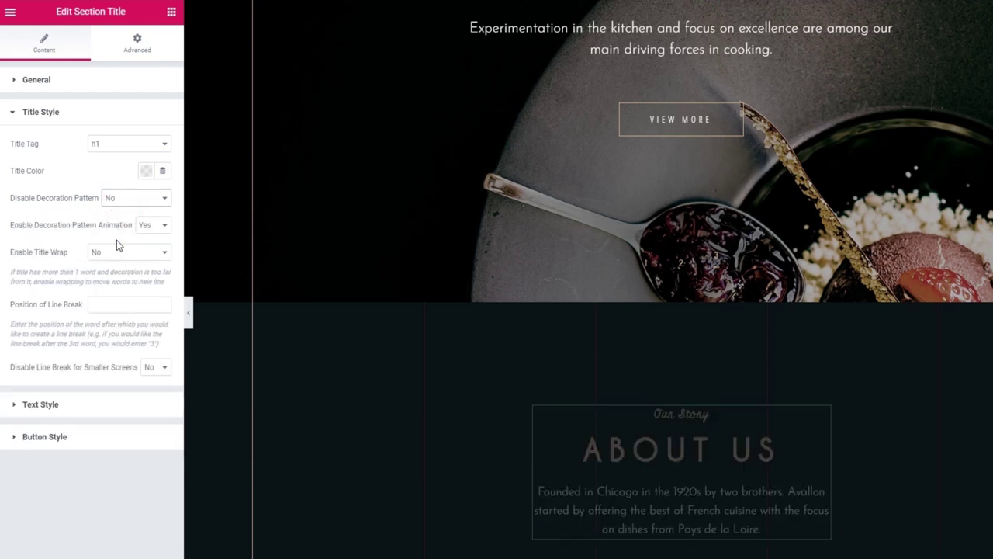
click(160, 224)
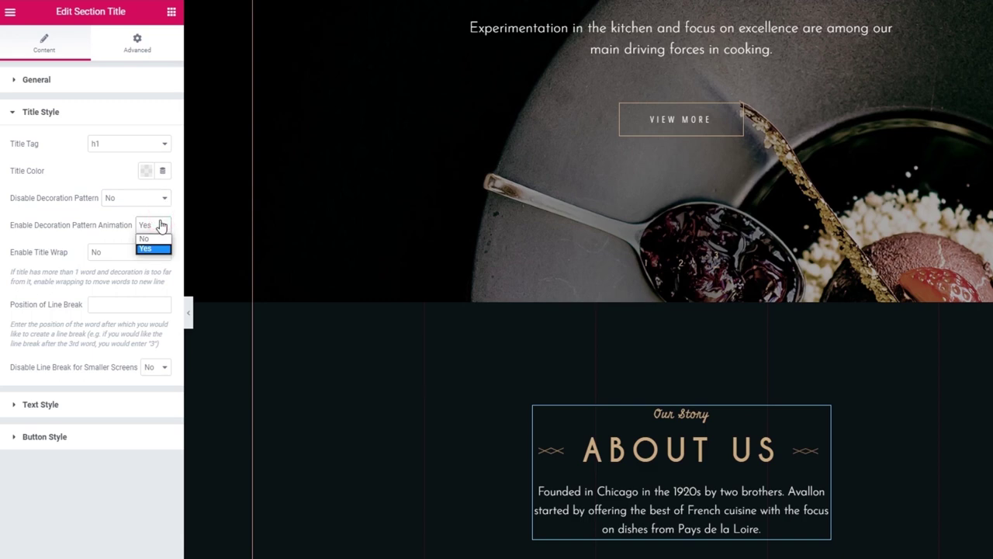
click(148, 224)
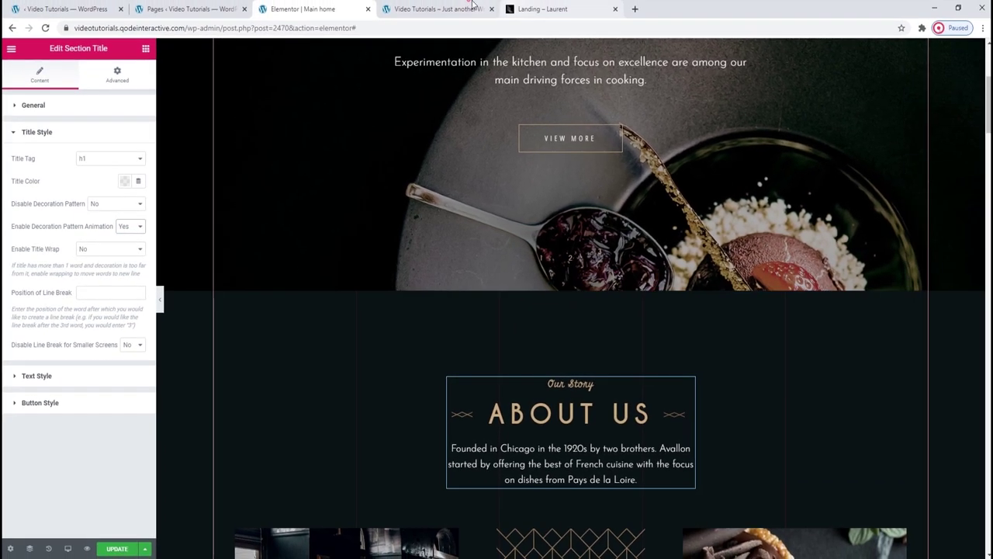
click(472, 6)
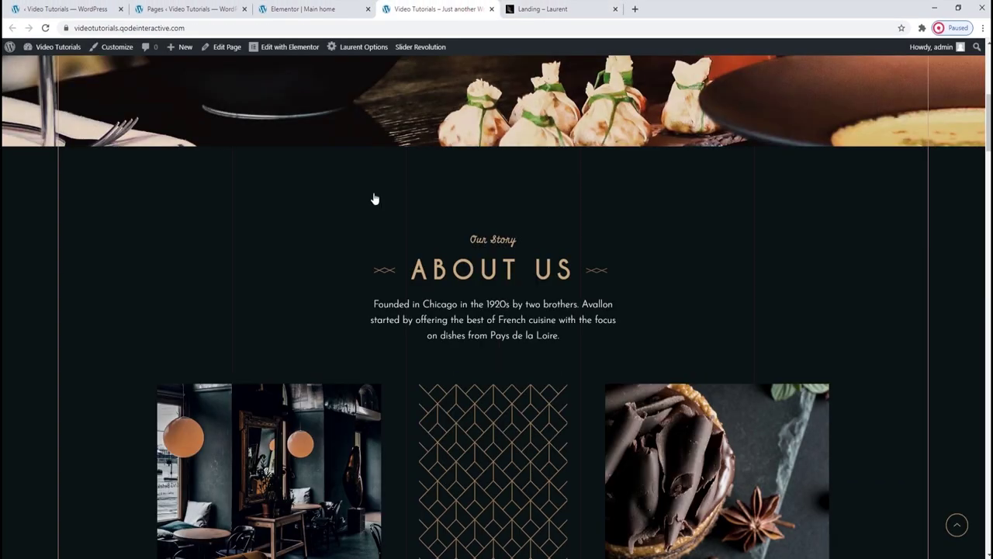
key(F5)
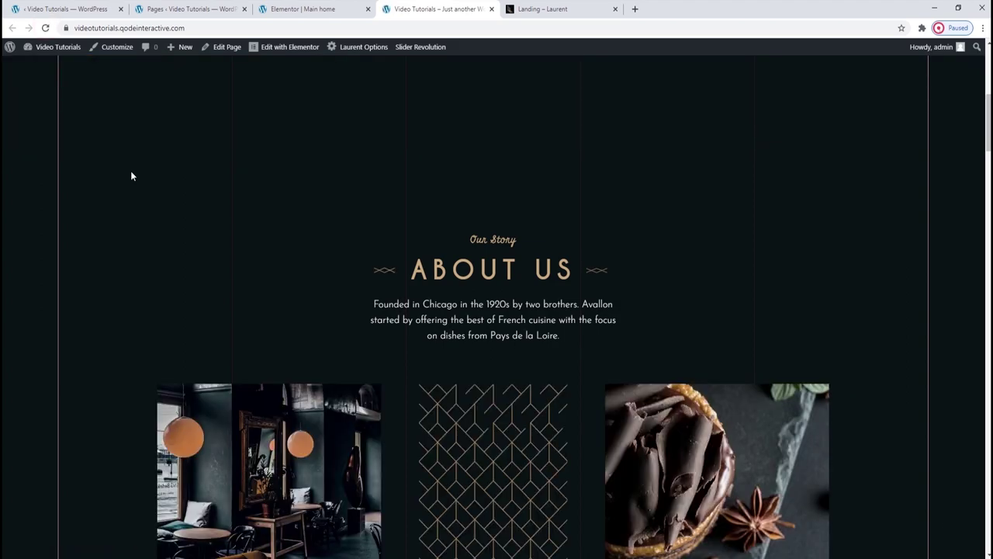
click(311, 8)
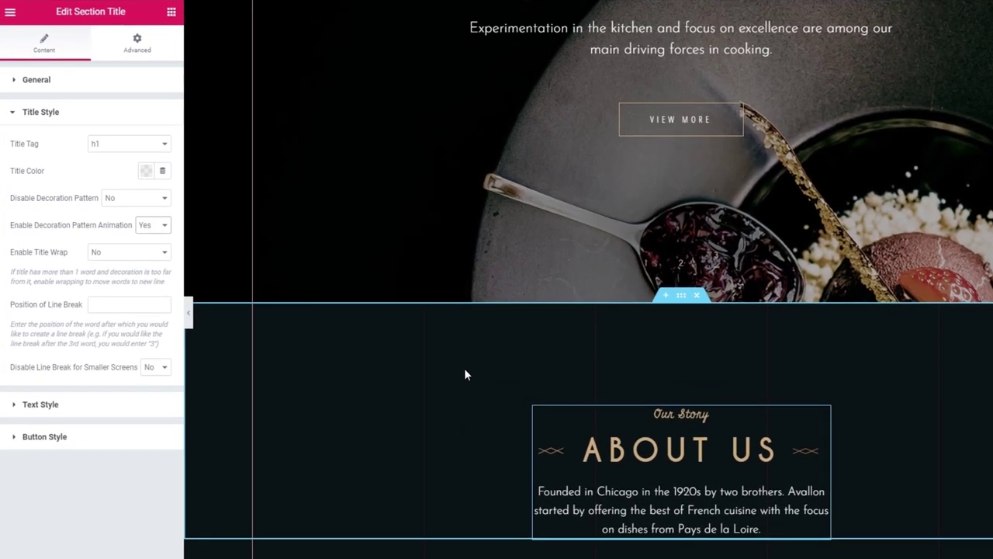
Try wrapping the ABOUT US title onto separate lines, then restore it to one line.
click(124, 253)
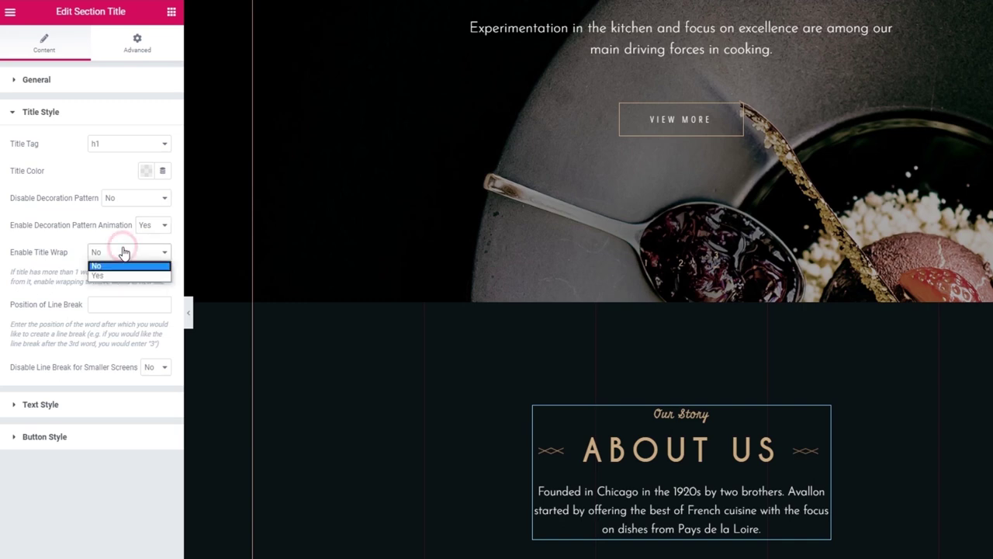
click(122, 272)
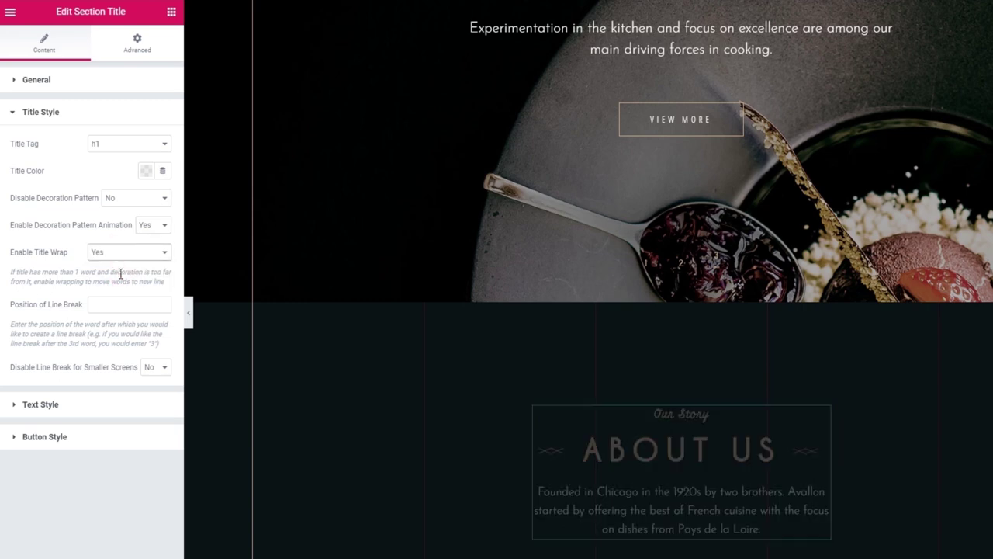
click(120, 254)
click(120, 266)
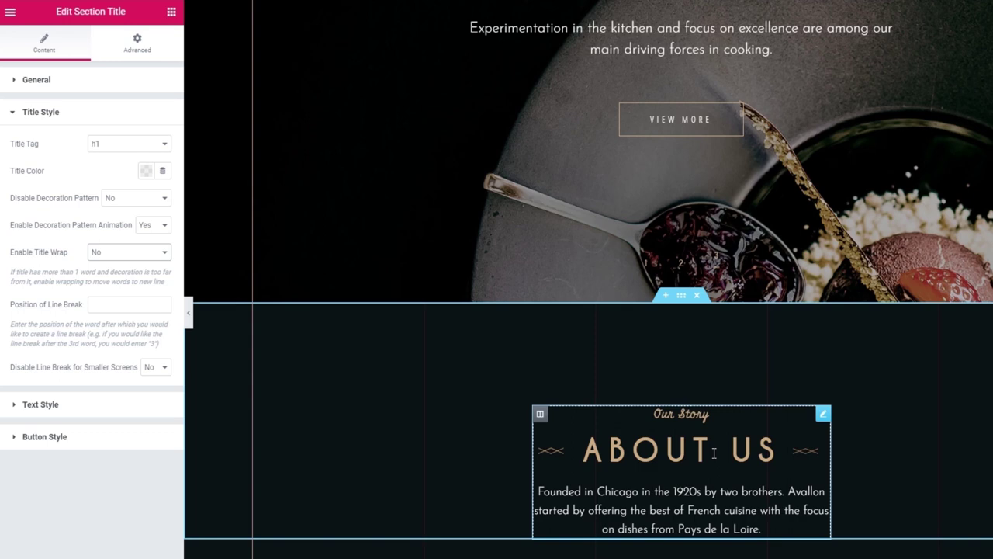
Enter 1 as the title line-break position, then clear it to leave it empty.
click(107, 304)
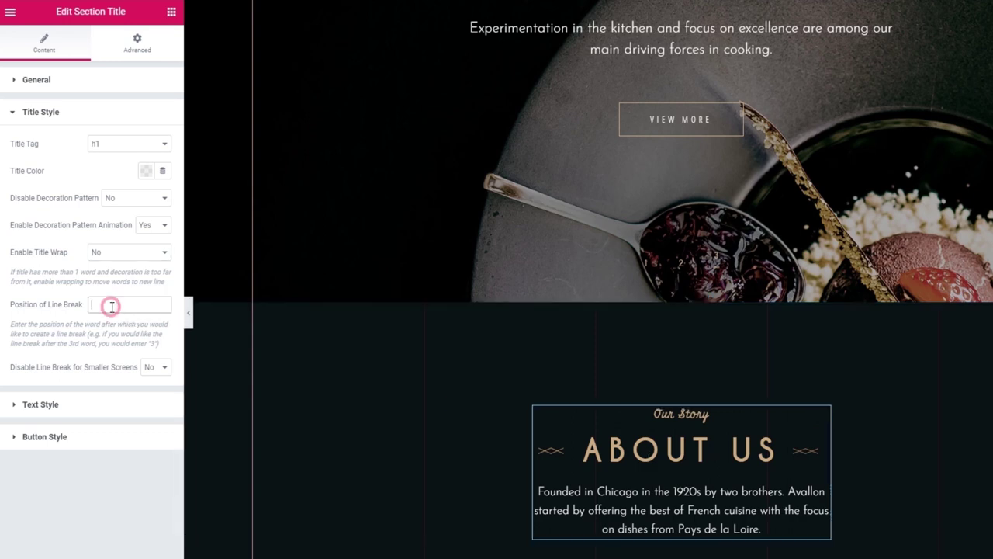
text(1)
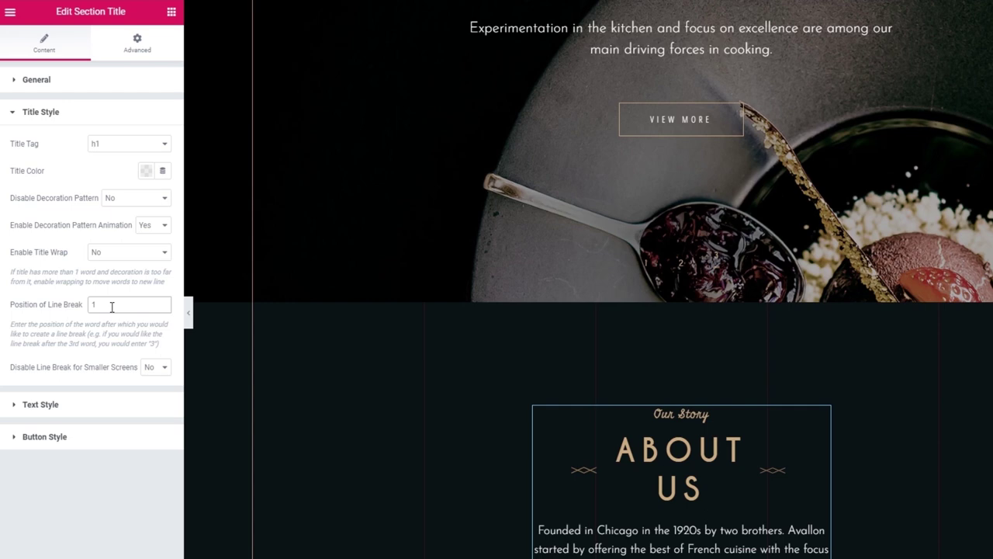
key(BackSpace)
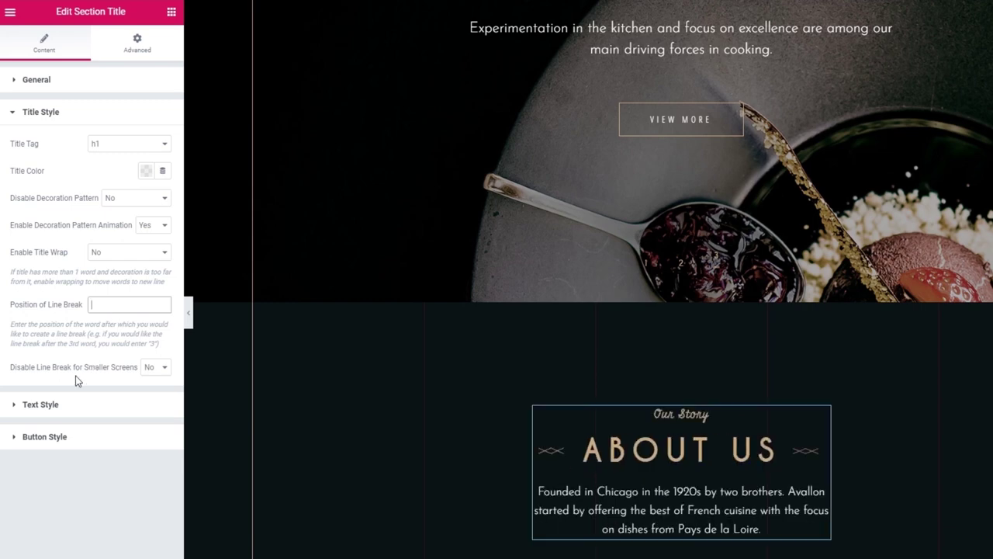
click(161, 371)
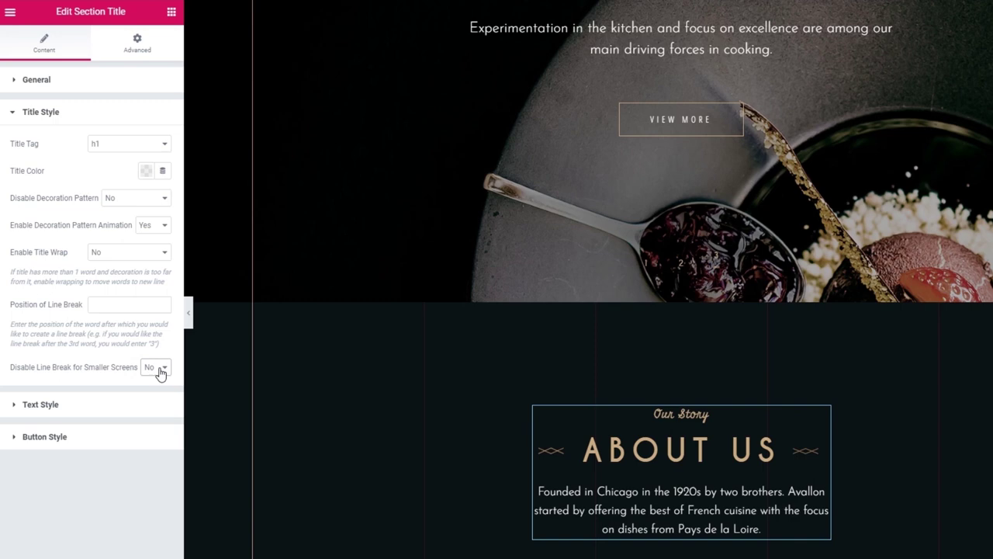
Keep line breaks on smaller screens set to No and expand the Text Style options.
click(160, 370)
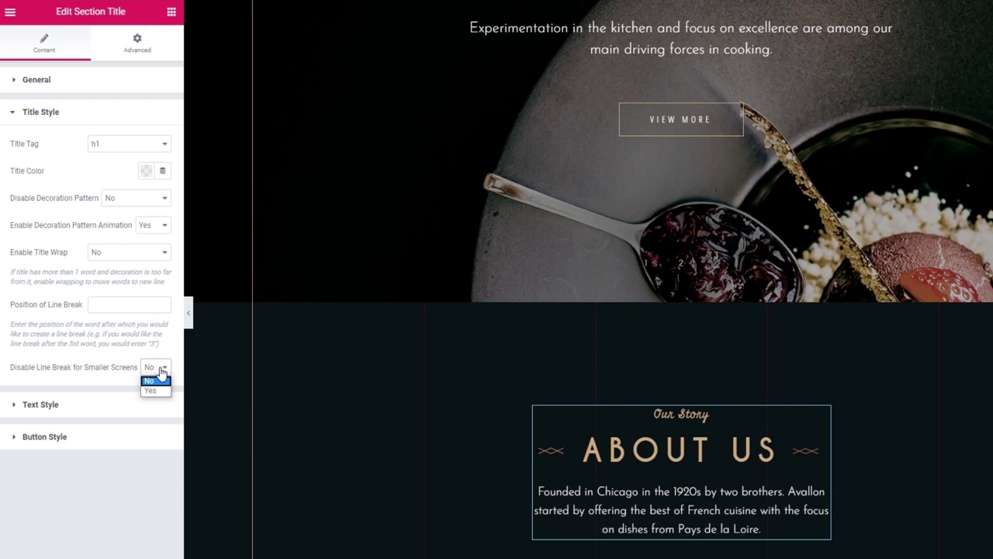
click(161, 371)
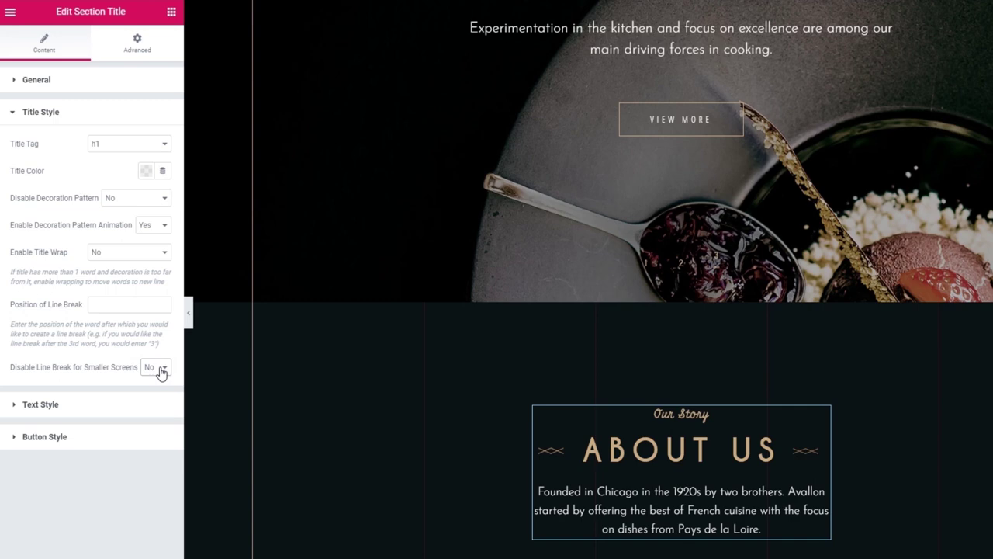
click(136, 401)
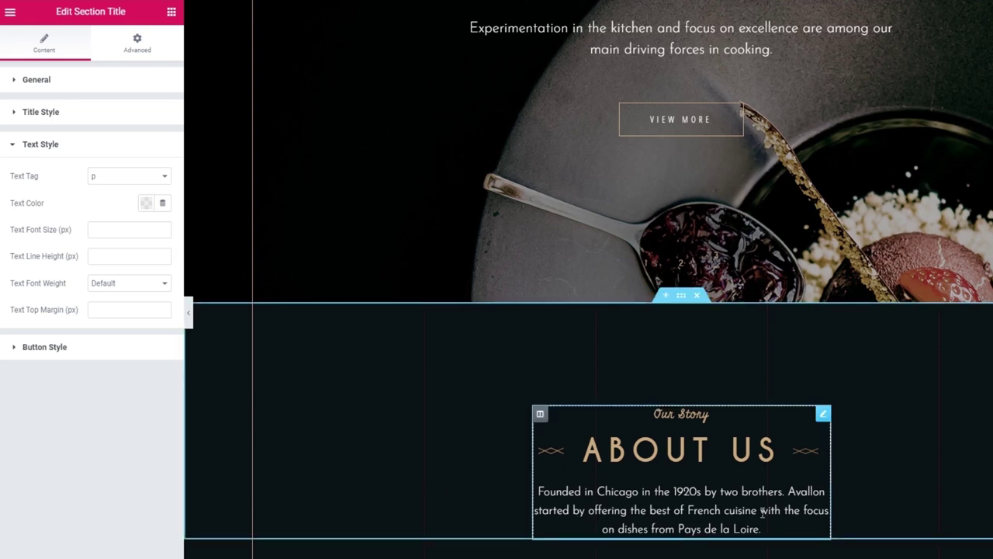
Check the About Us text tag and colour, keeping the tag as p and the colour unchanged.
click(104, 176)
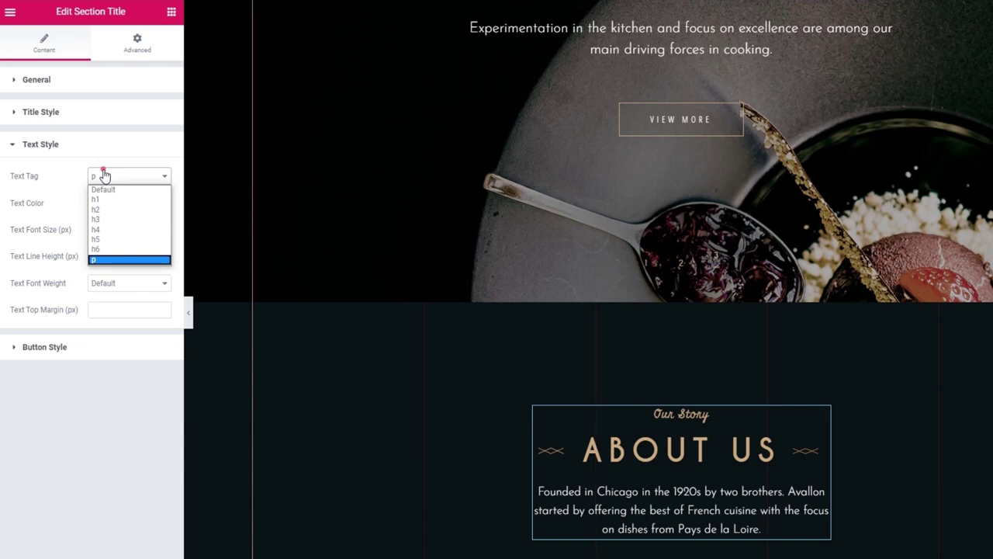
click(104, 176)
click(146, 204)
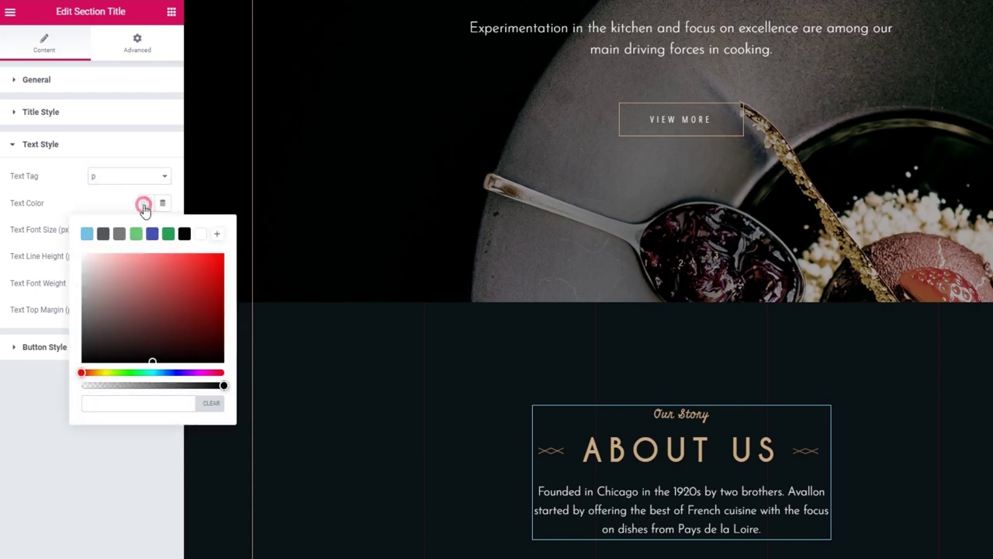
click(145, 205)
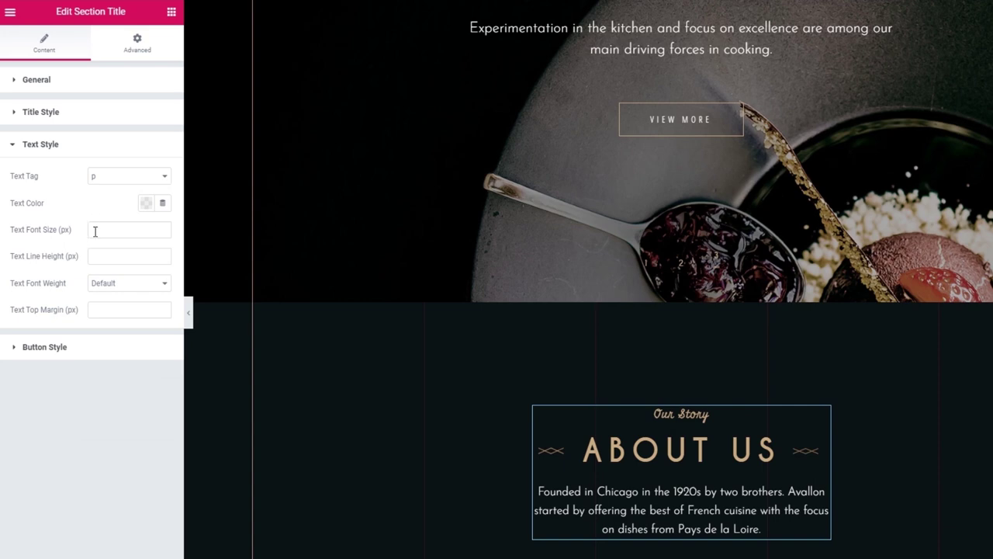
Try a 50 px text top margin, then clear it and expand Button Style.
click(107, 304)
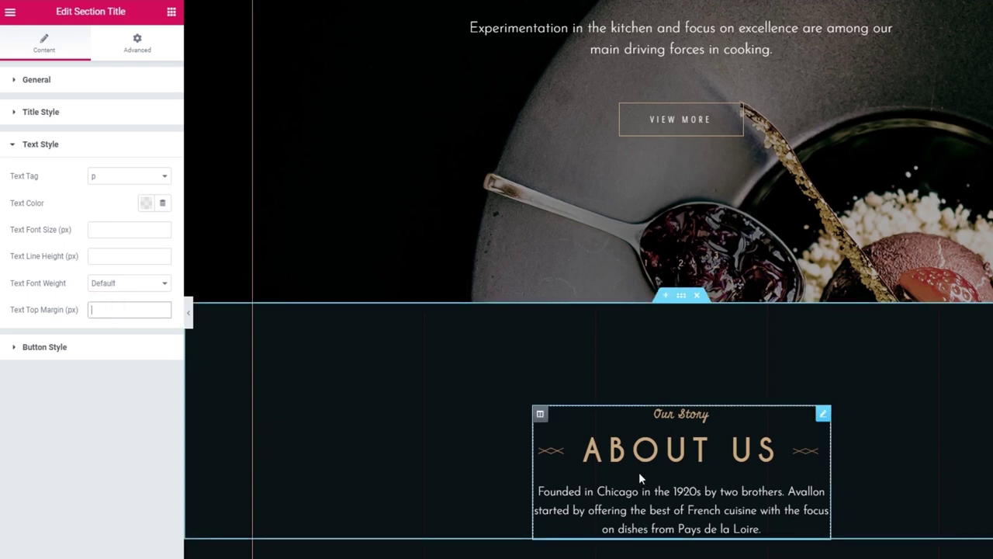
text(50)
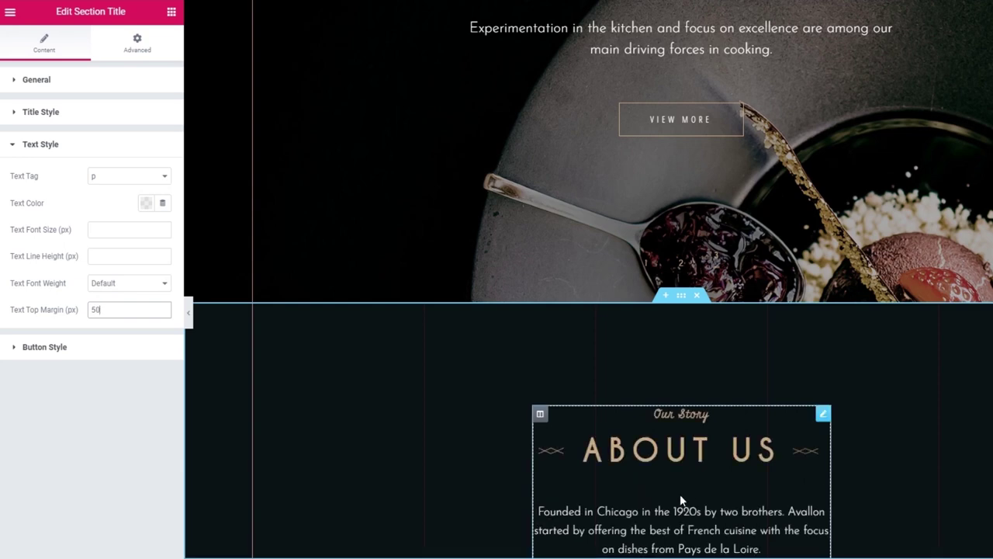
double_click(128, 310)
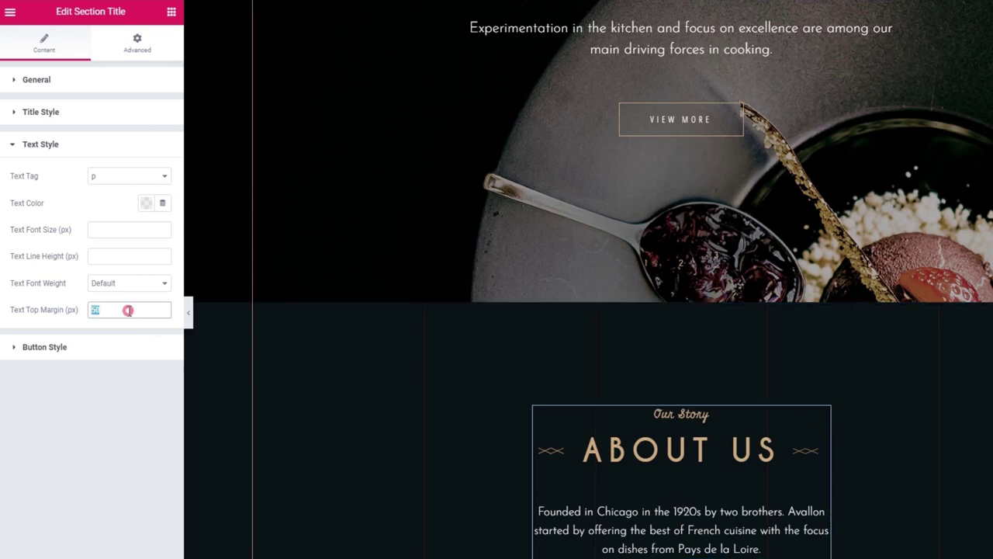
key(BackSpace)
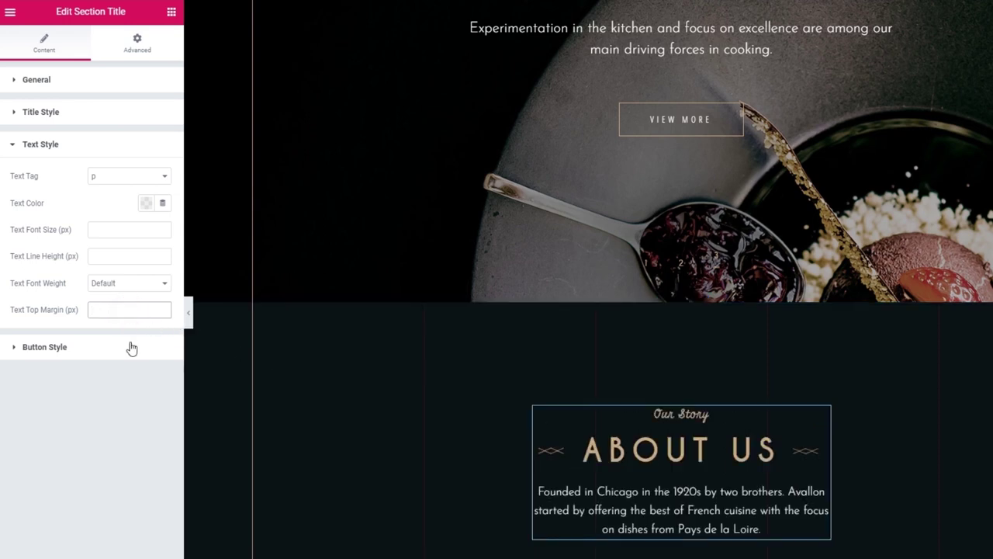
click(111, 346)
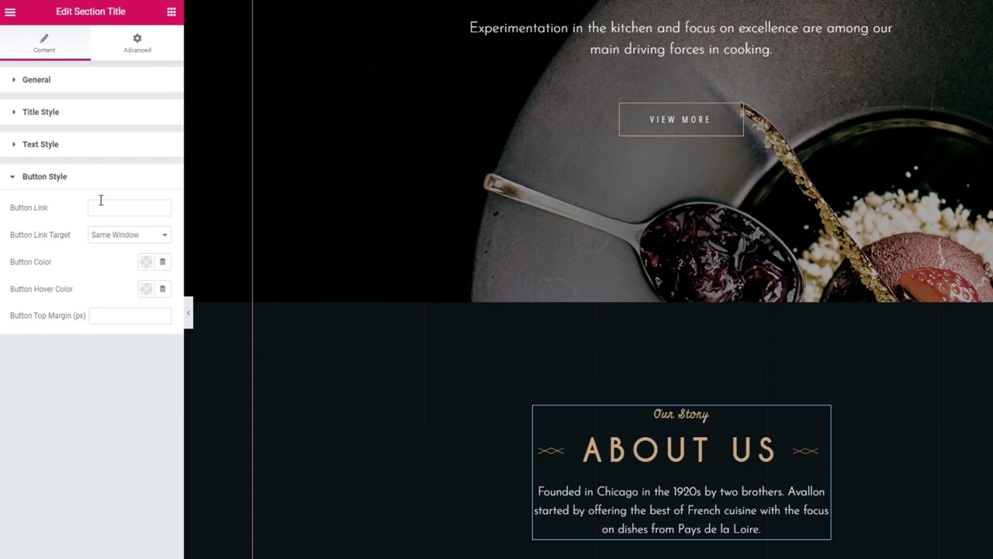
Keep the button link target on Same Window and save the page.
click(97, 236)
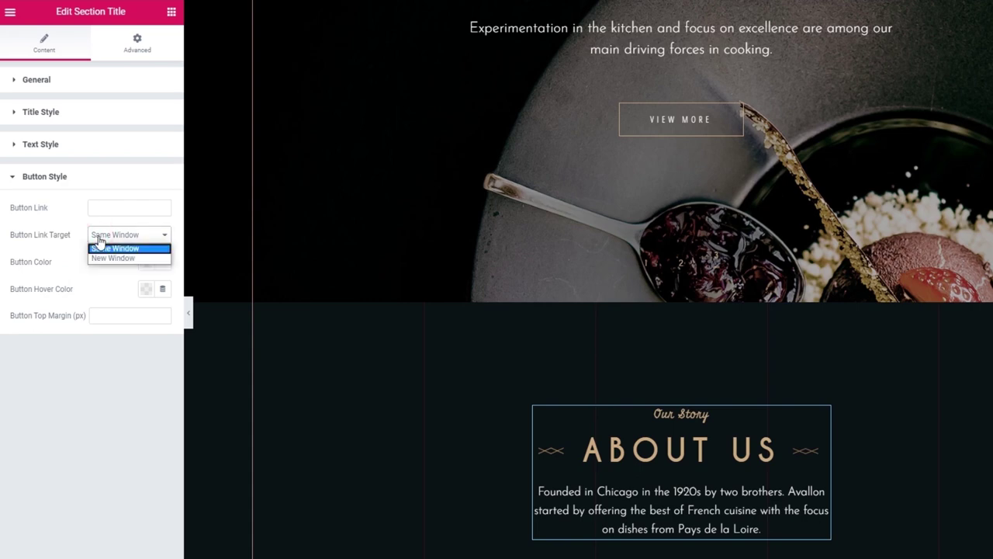
click(99, 242)
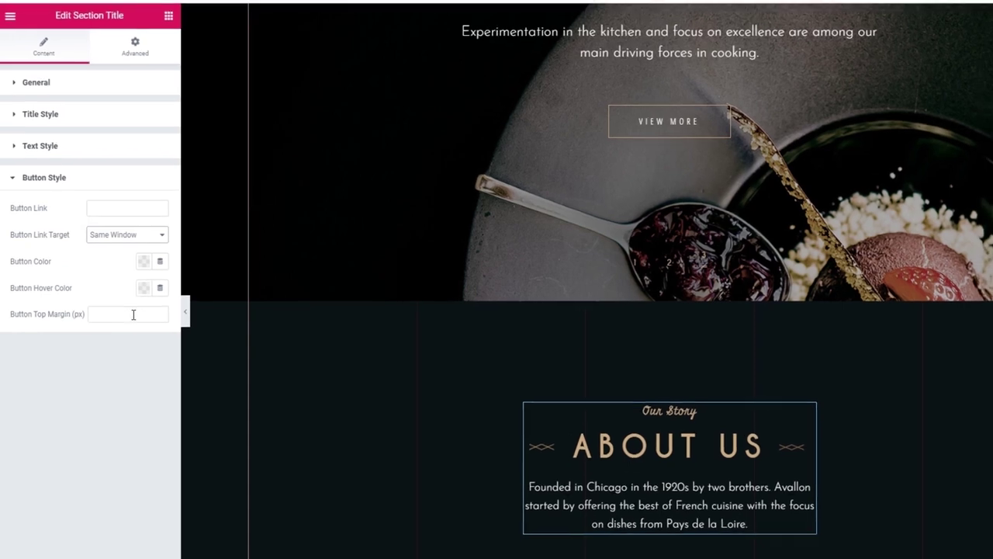
click(125, 558)
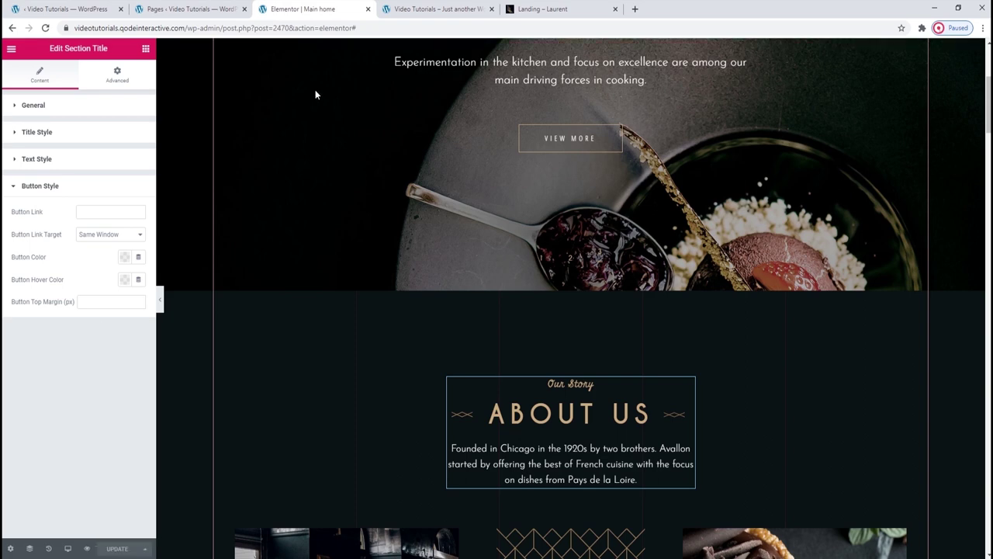
click(473, 8)
click(45, 28)
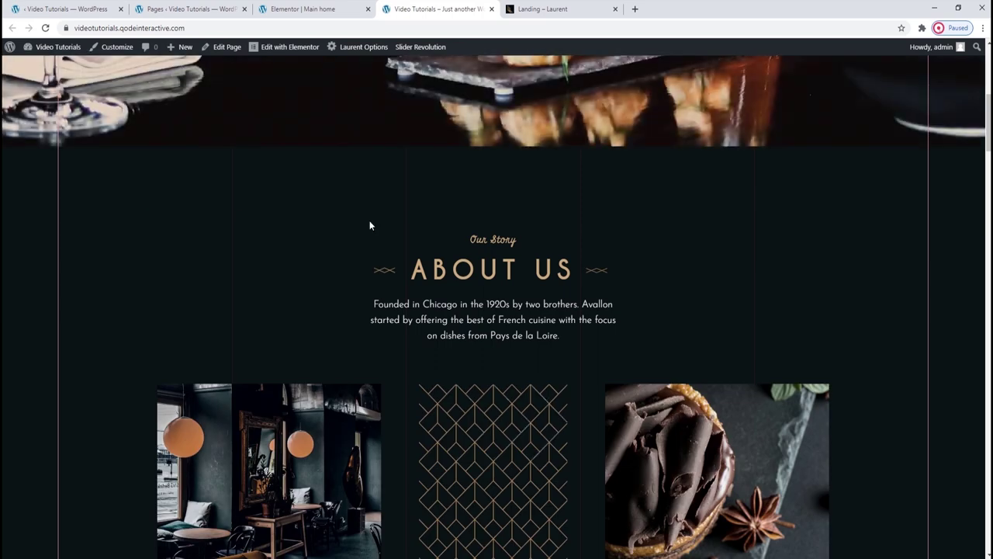
scroll(425, 240, down, 3)
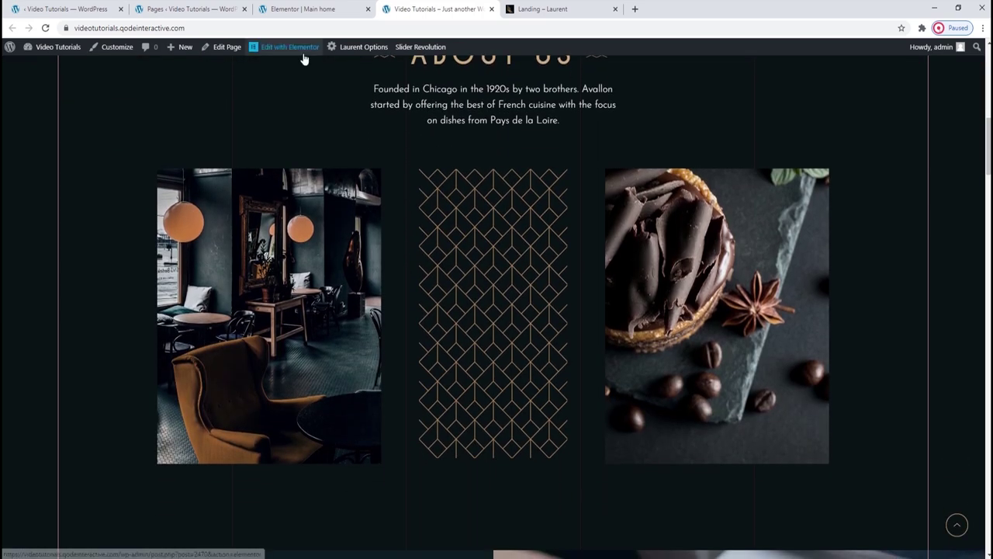
click(304, 57)
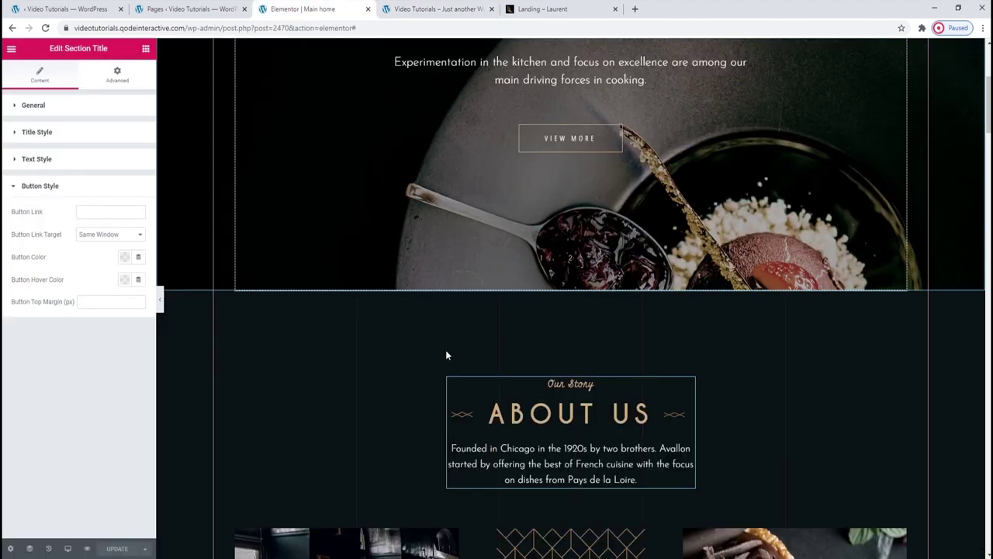
scroll(447, 354, down, 4)
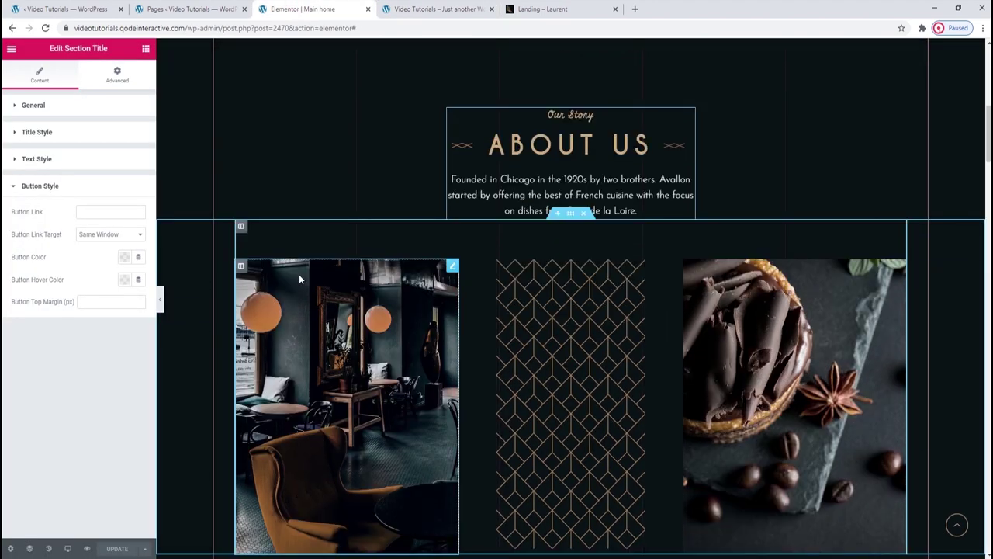
Replace the first column's café photo with the uploaded avallon-img-1.jpg.
click(254, 305)
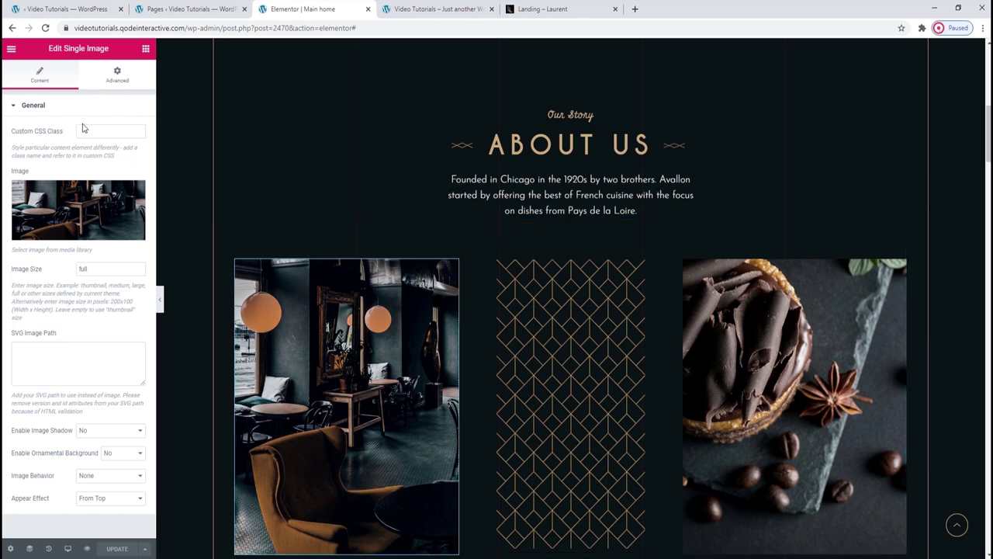
click(83, 210)
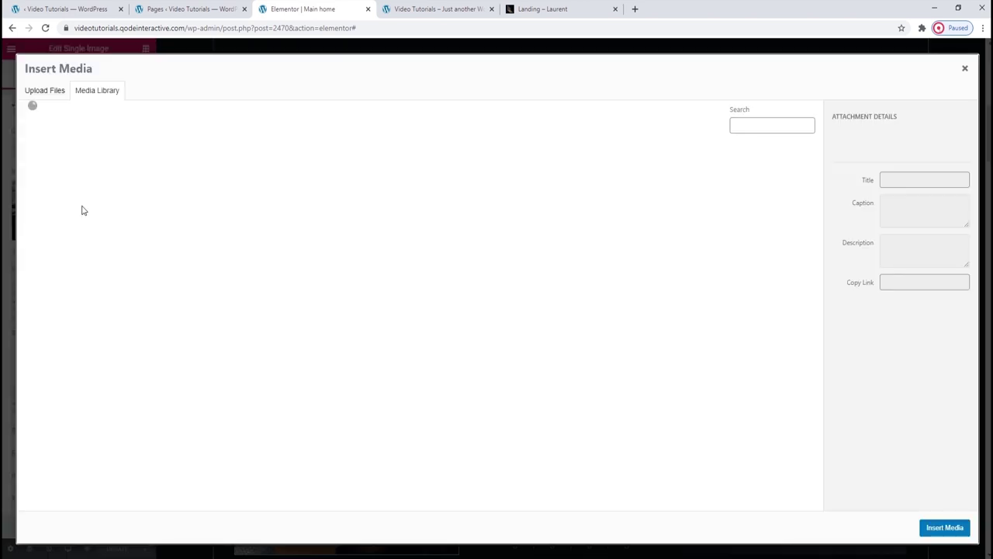
click(58, 90)
click(467, 286)
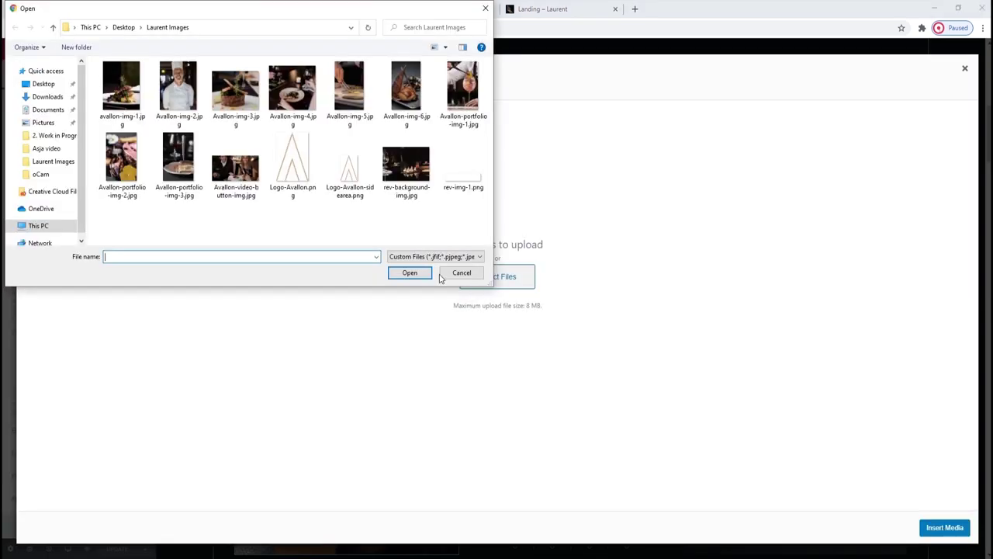
click(121, 86)
click(399, 275)
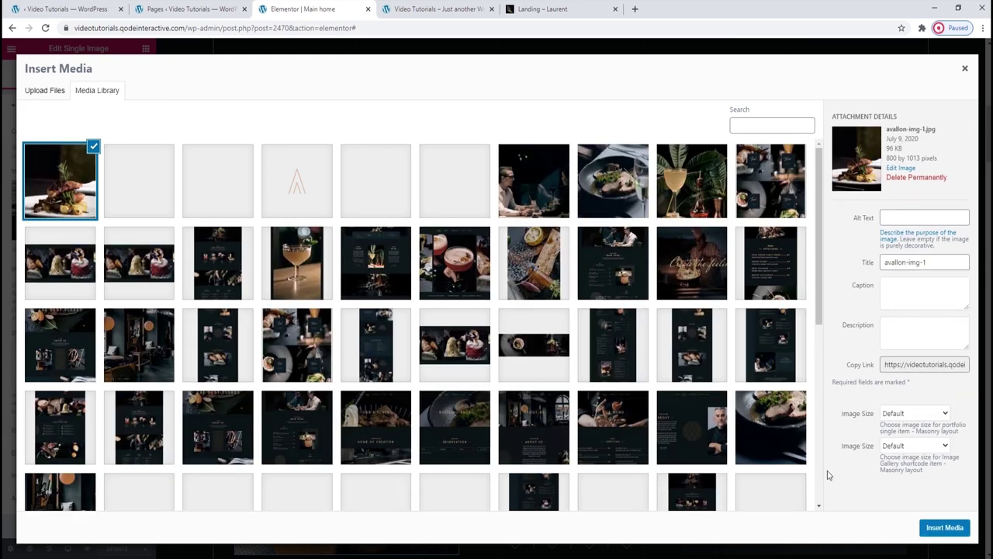
click(938, 528)
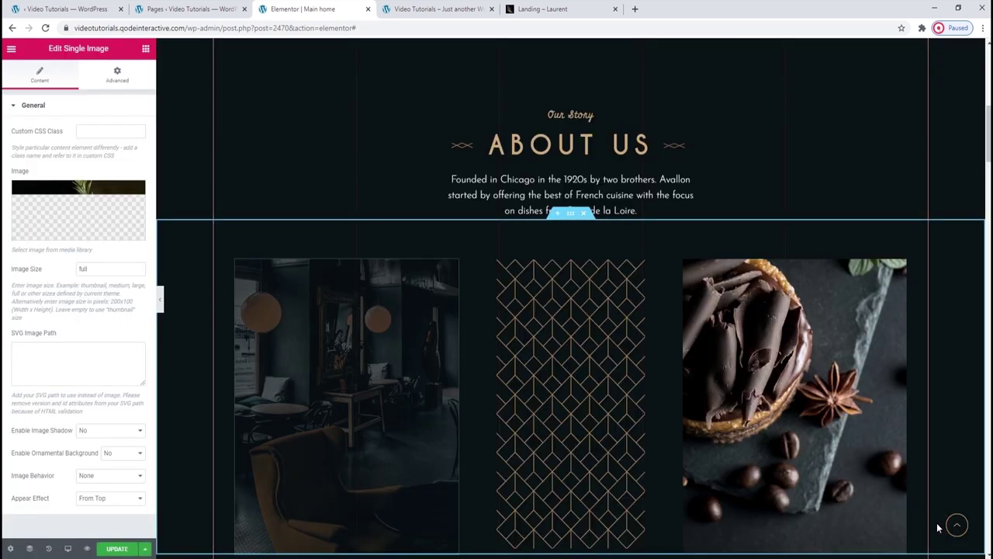
Save the page and reload the live site to check the new photo.
click(116, 549)
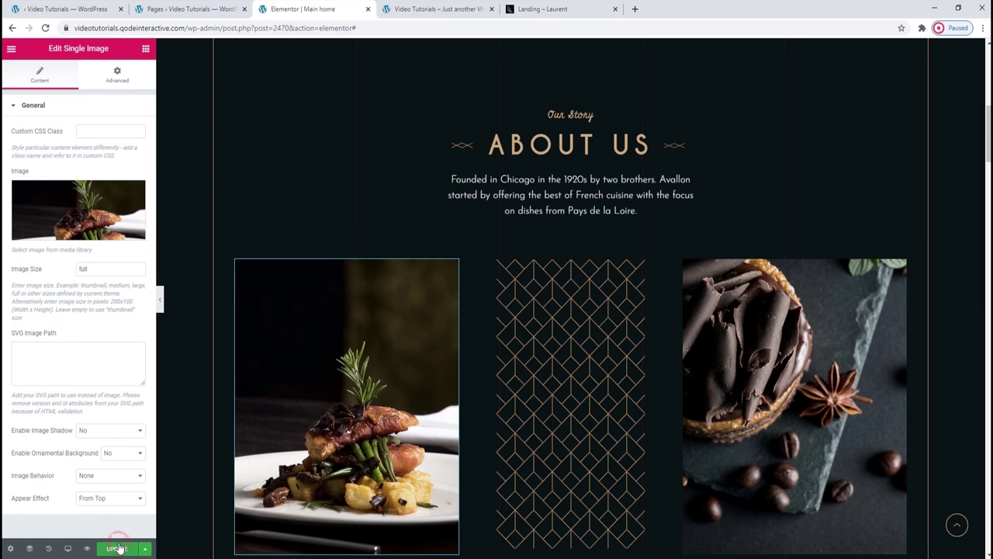
click(435, 9)
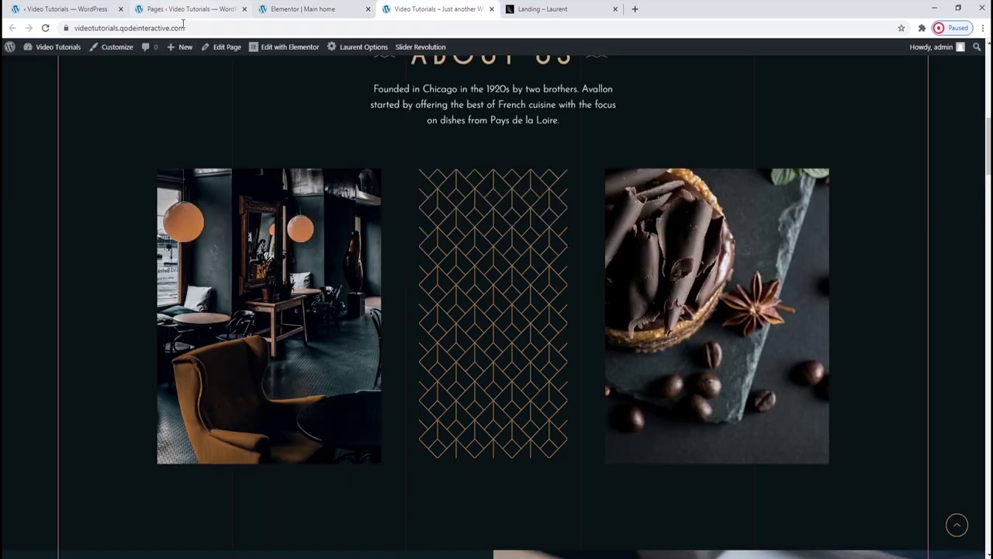
click(45, 28)
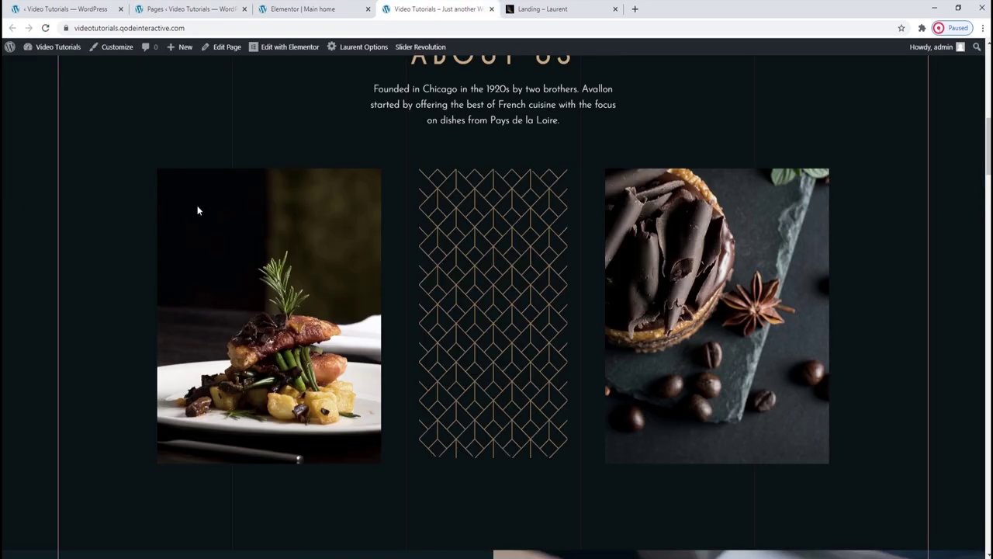
scroll(235, 246, down, 1)
scroll(235, 246, up, 1)
Back in the editor, review the image size help text, including the 200x100 format.
click(280, 5)
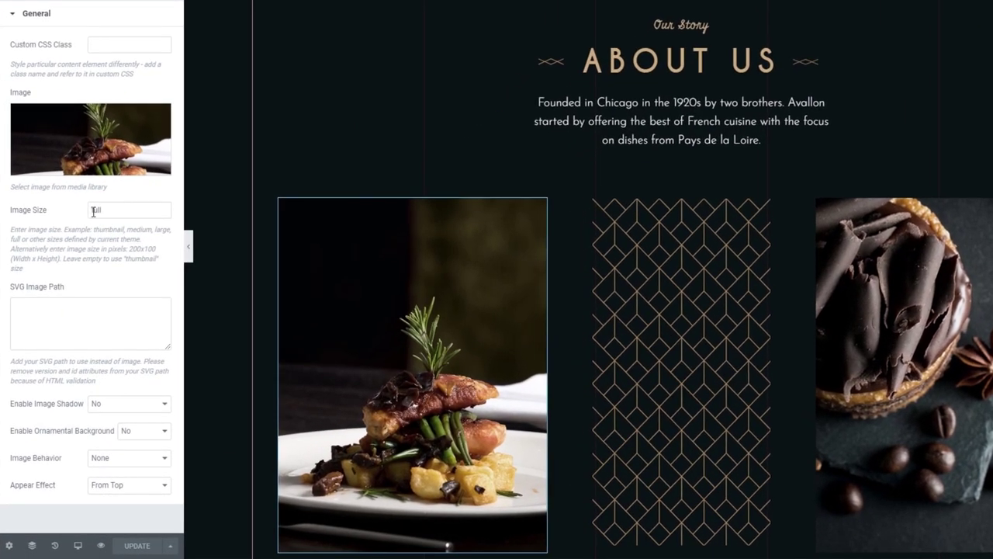
drag(93, 229, 171, 233)
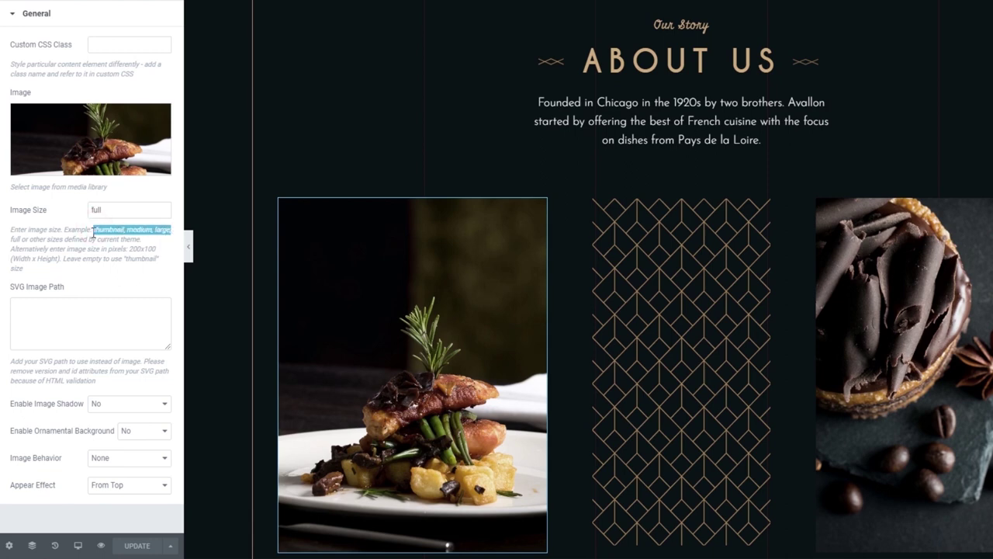
click(66, 237)
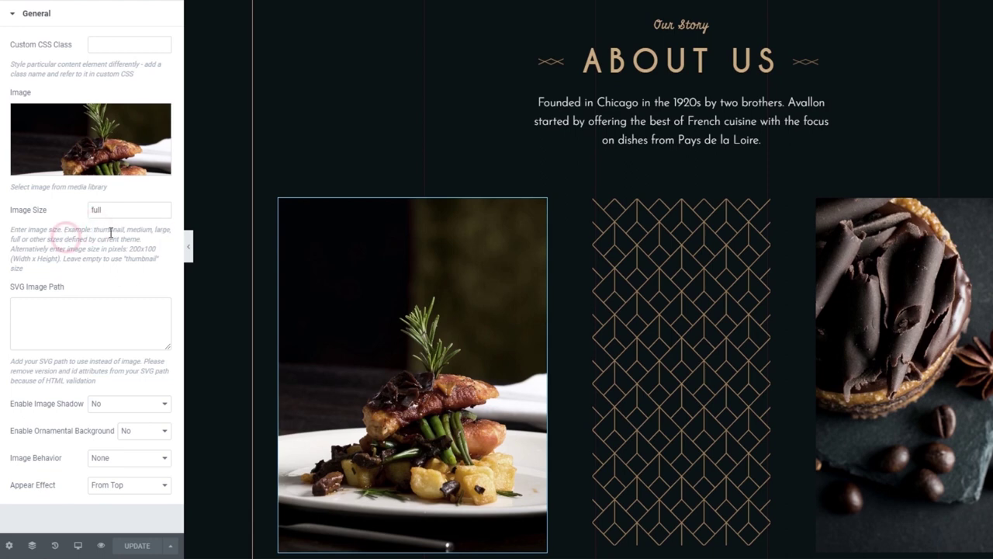
drag(129, 248, 156, 248)
click(154, 248)
Try the ornamental background, then set Enable Ornamental Background to No.
click(133, 430)
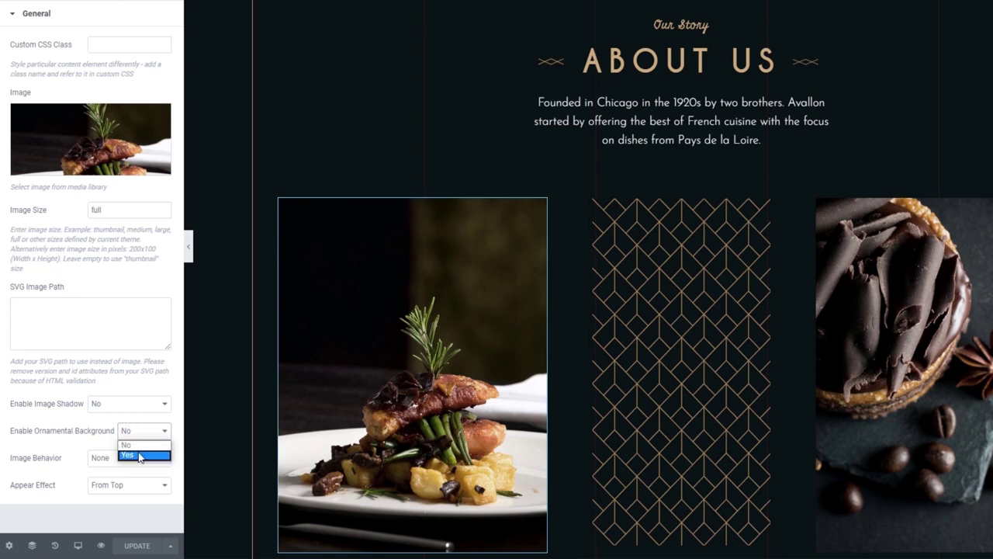
click(138, 455)
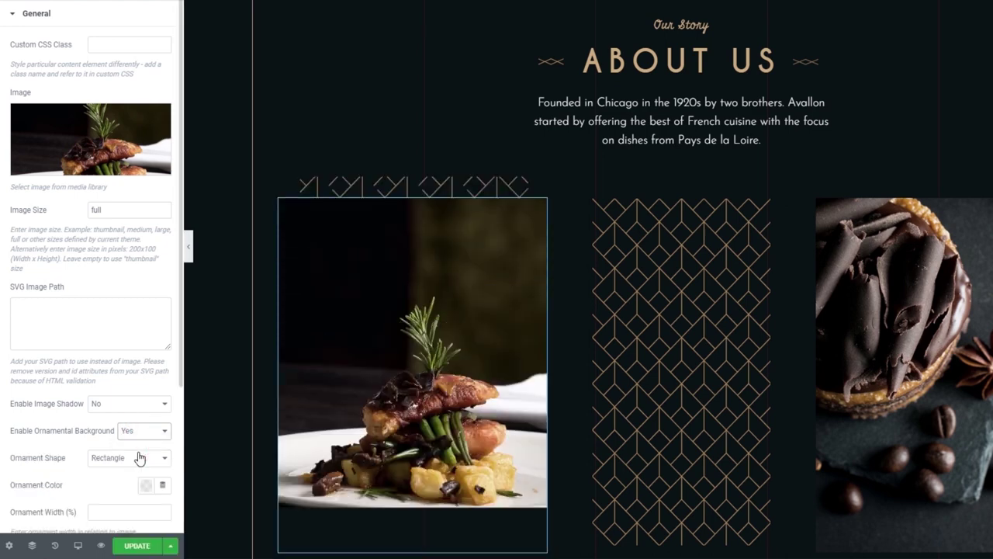
click(140, 437)
click(128, 443)
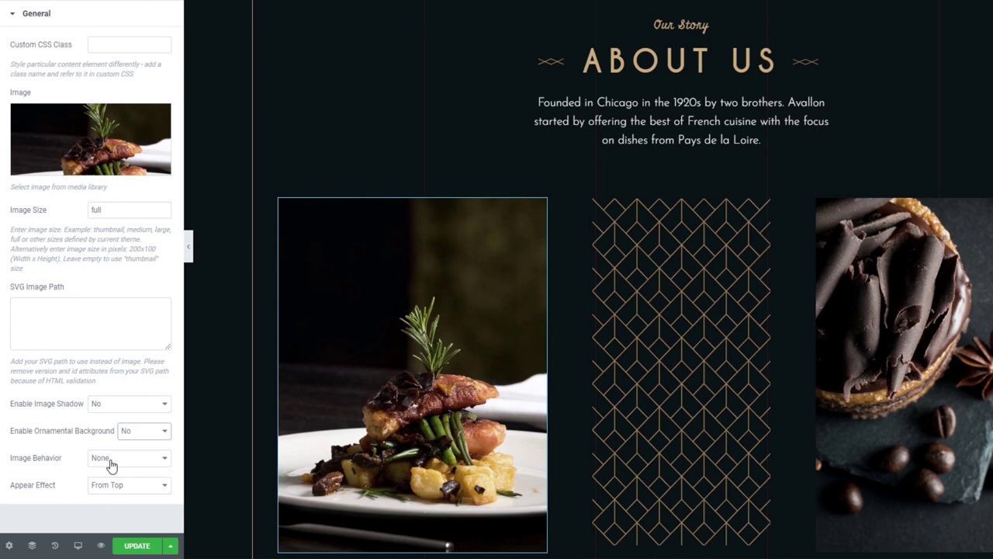
click(111, 462)
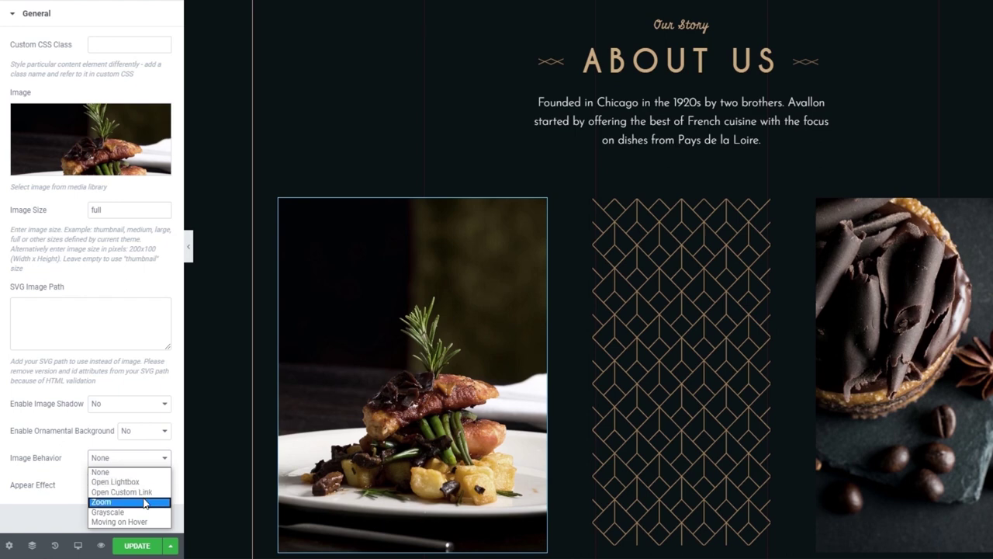
Preview Zoom, Grayscale and Moving on Hover image behaviours, then set Image Behavior back to None.
click(142, 501)
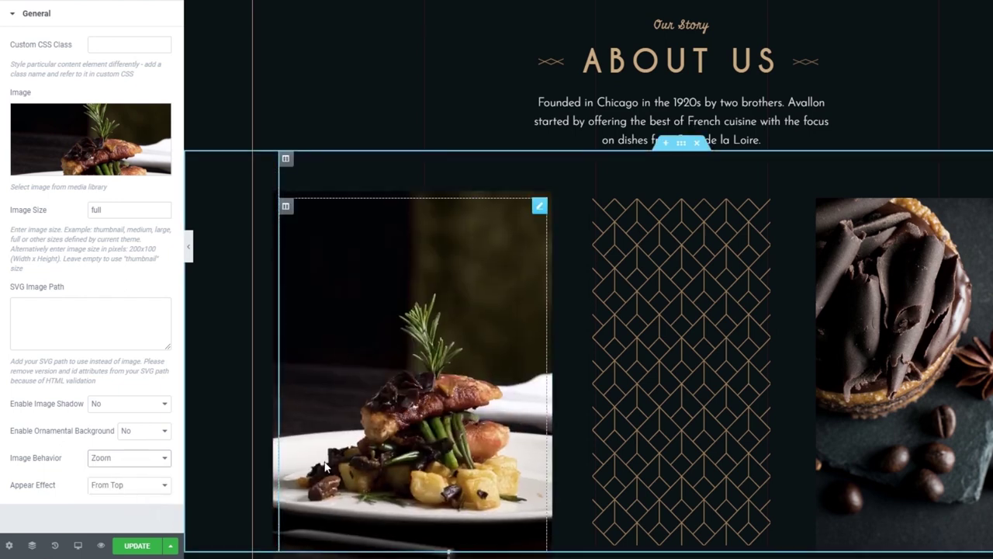
click(108, 458)
click(116, 511)
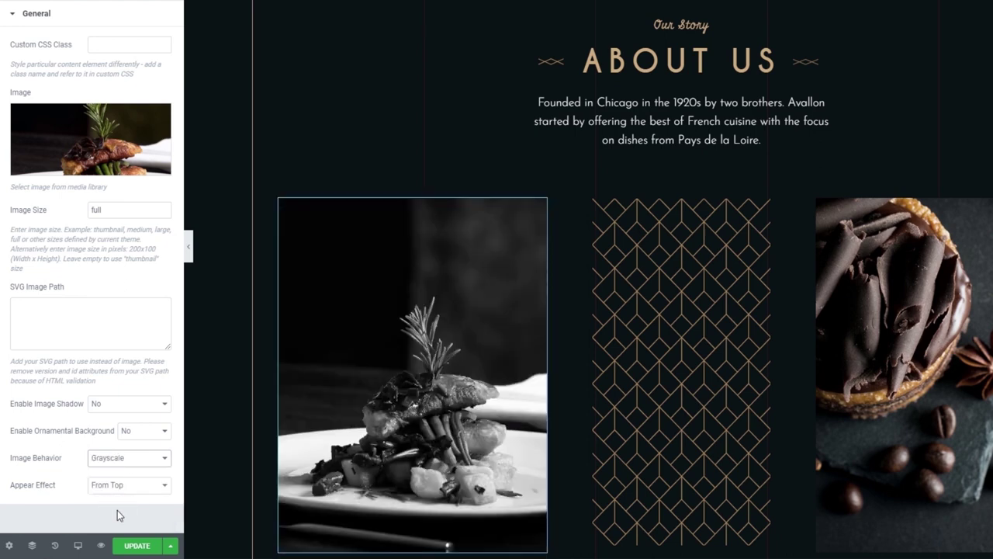
click(116, 464)
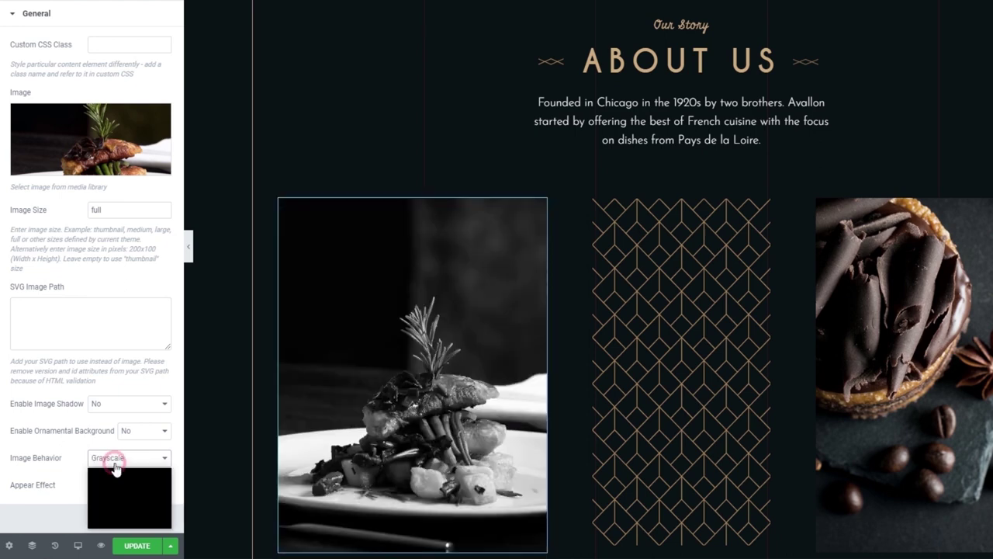
click(114, 522)
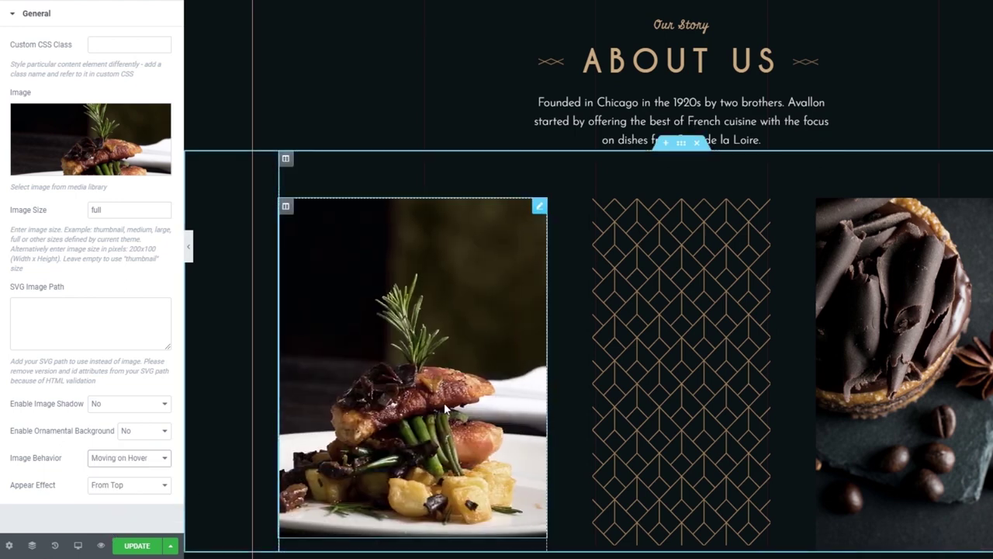
click(112, 457)
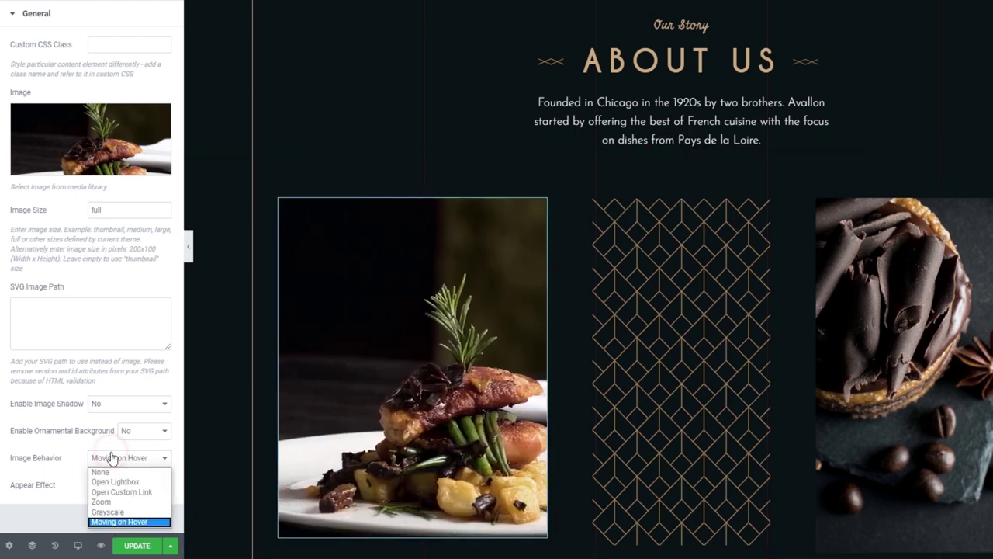
click(116, 472)
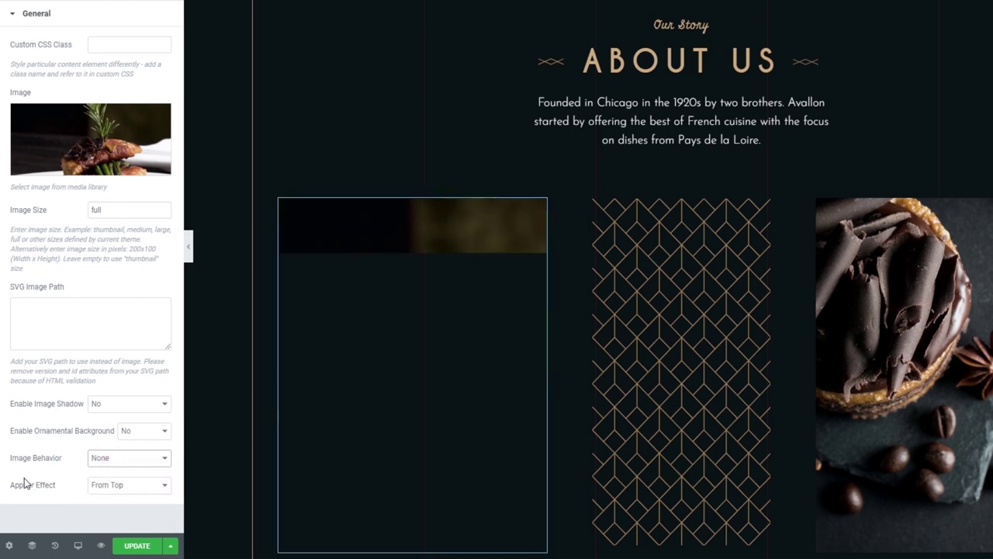
Preview From Left and From Right appear effects, restore From Top, and save.
click(105, 485)
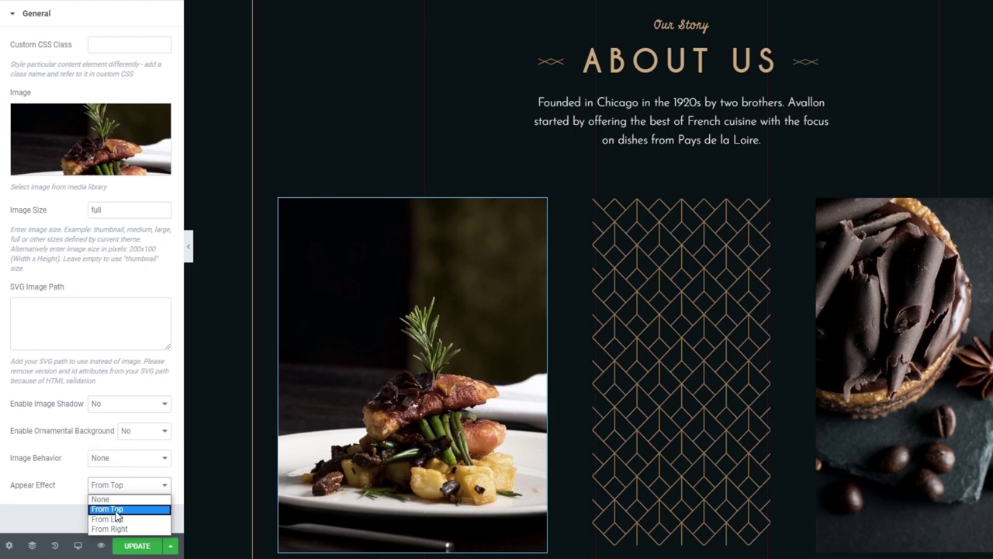
click(114, 517)
click(127, 489)
click(139, 527)
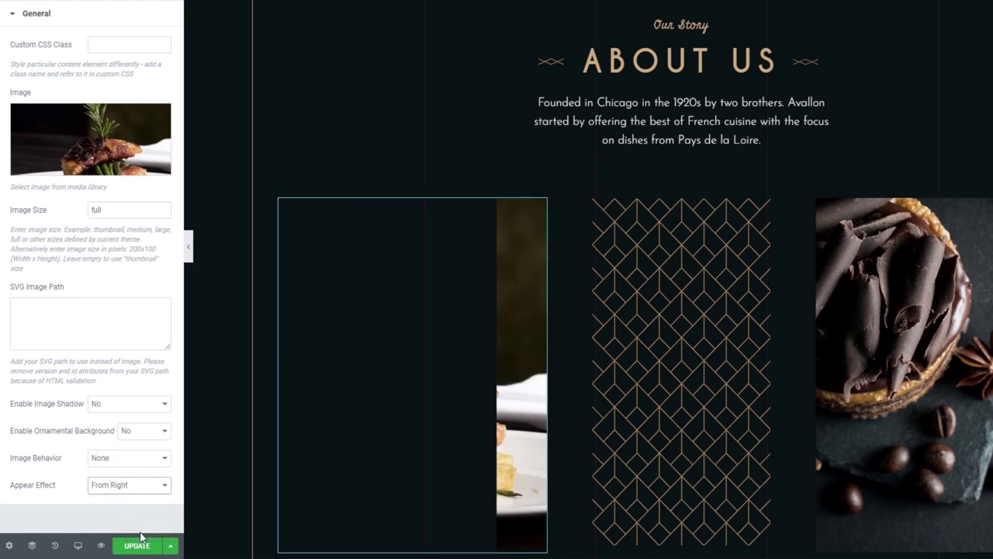
click(137, 484)
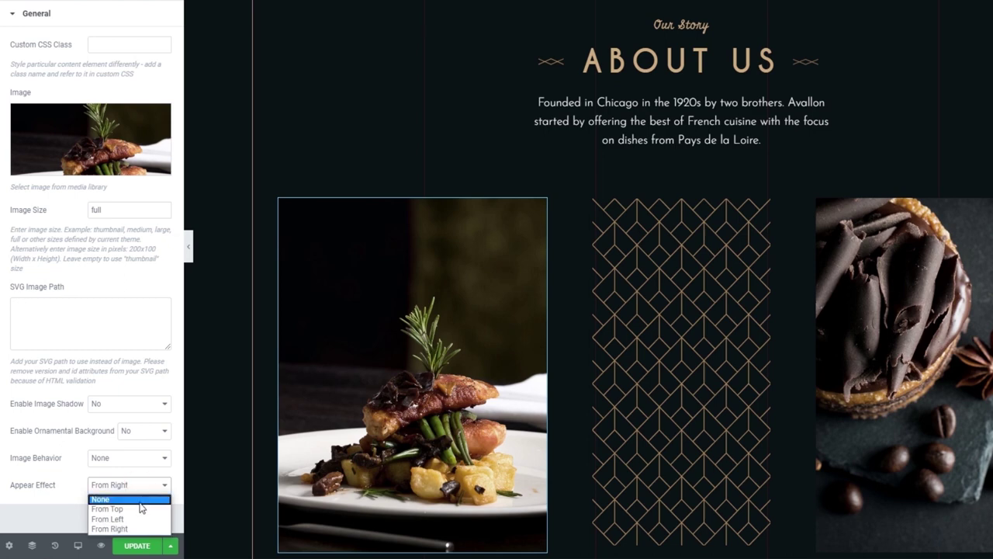
click(141, 508)
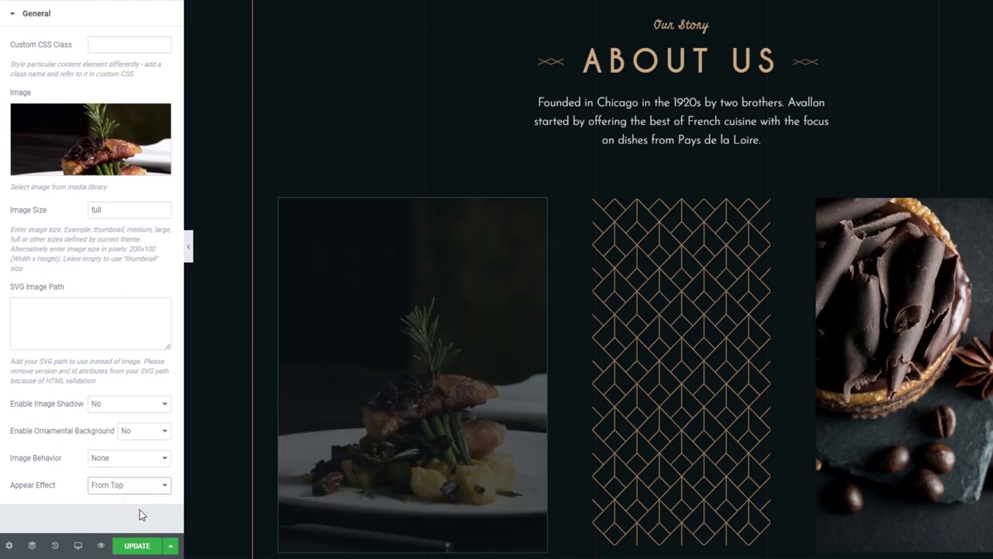
click(136, 546)
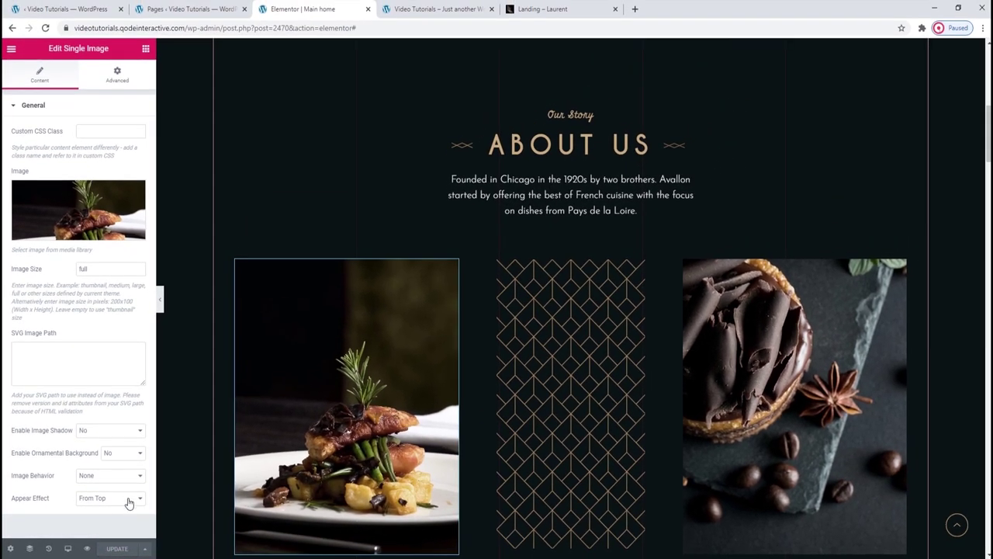
Replace the third column's chocolate photo with the uploaded chef portrait Avallon-img-2.jpg.
click(749, 371)
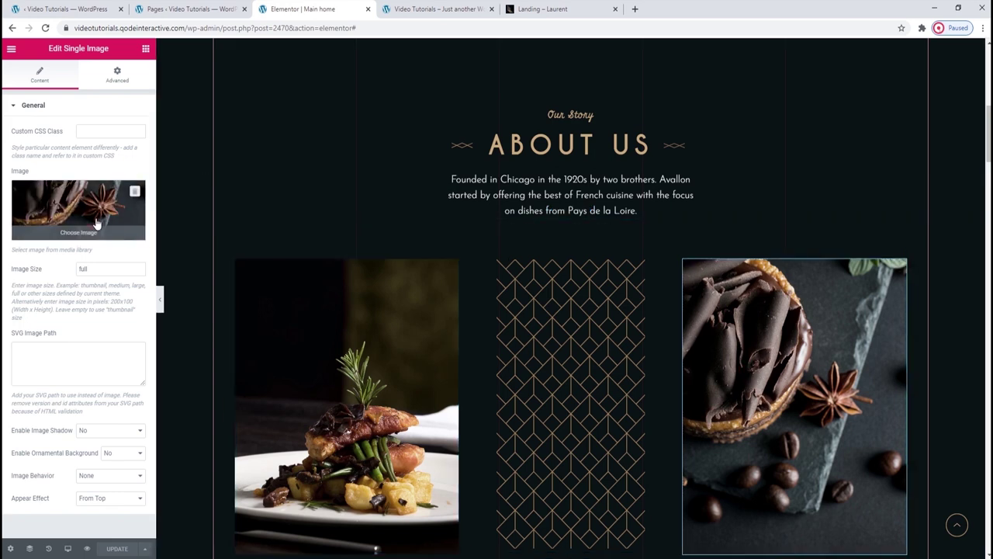
click(87, 210)
click(55, 92)
click(501, 283)
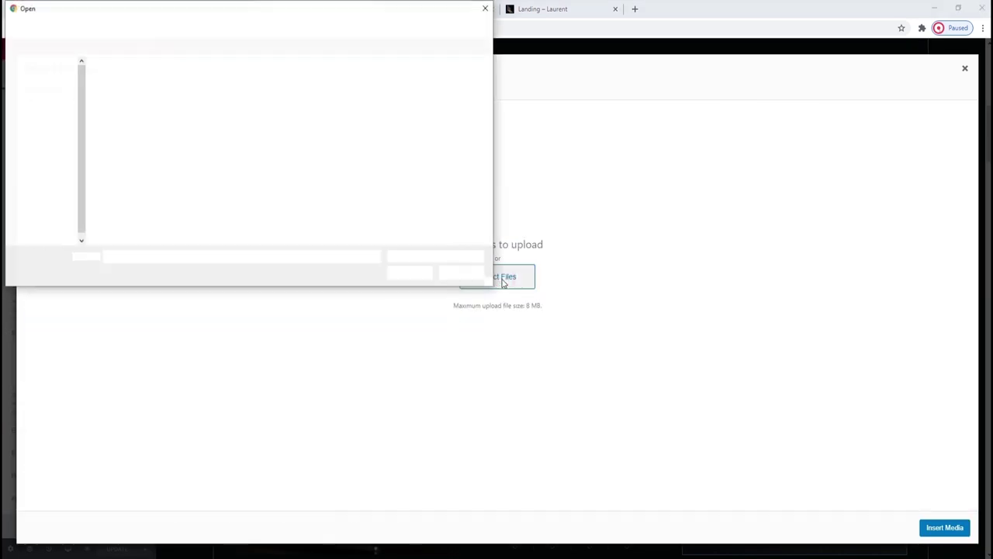
click(409, 272)
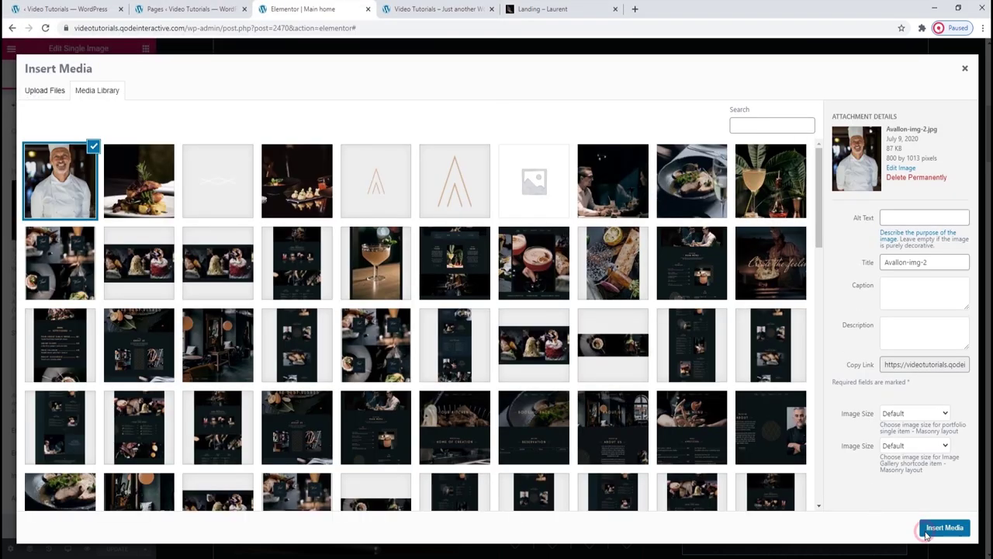
click(928, 530)
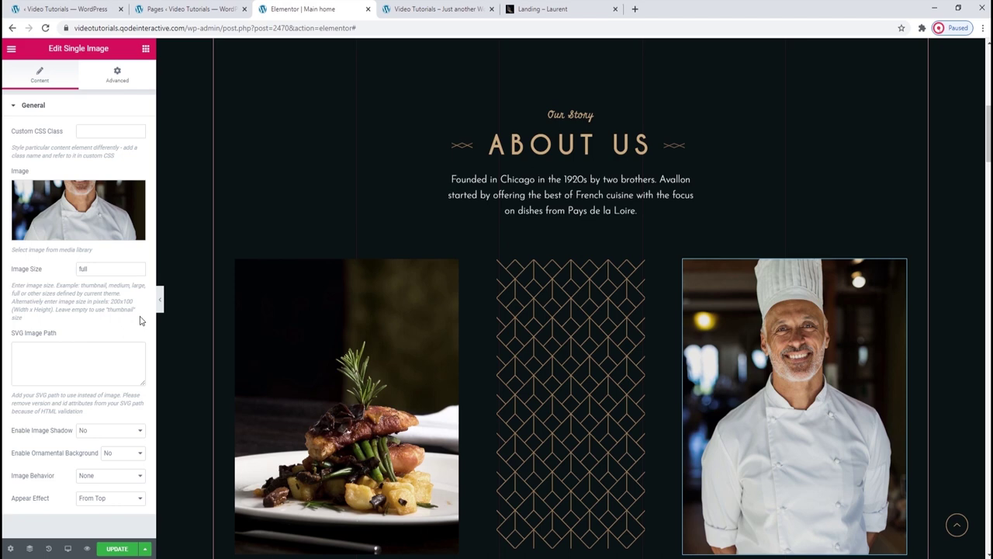
Save the page and reload the live homepage to see the chef portrait.
click(113, 547)
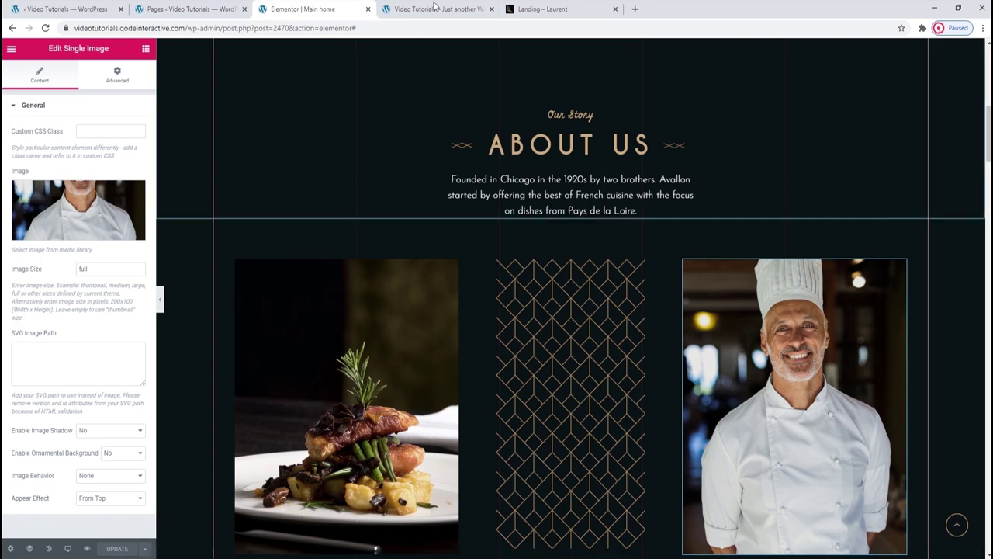
click(406, 17)
key(F5)
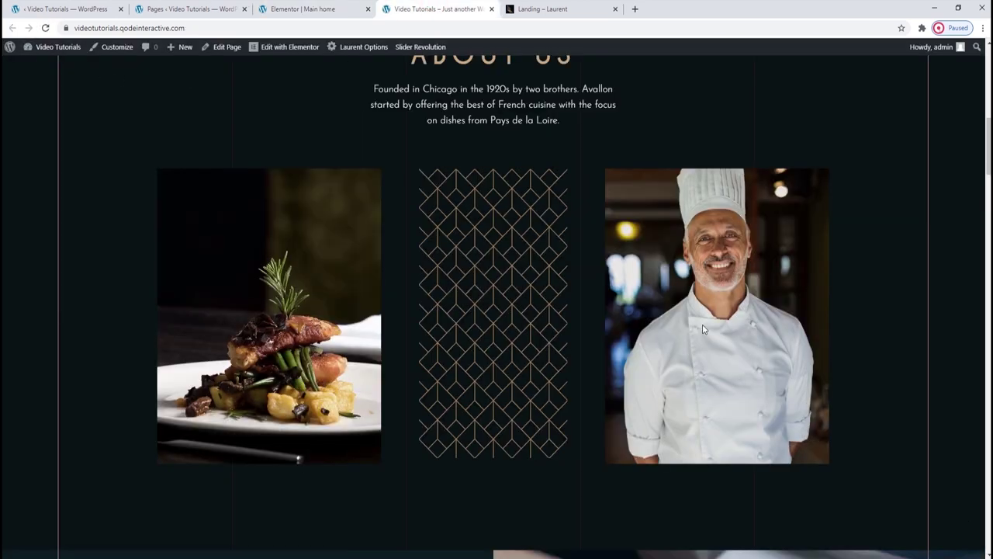
Go back to the Main home editor and select the middle column's diamond pattern image.
click(331, 6)
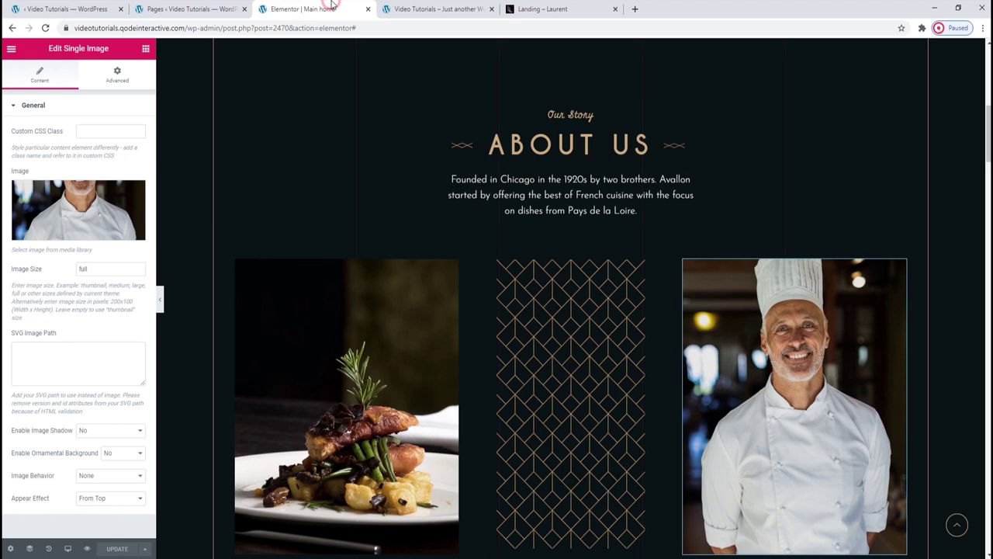
click(582, 297)
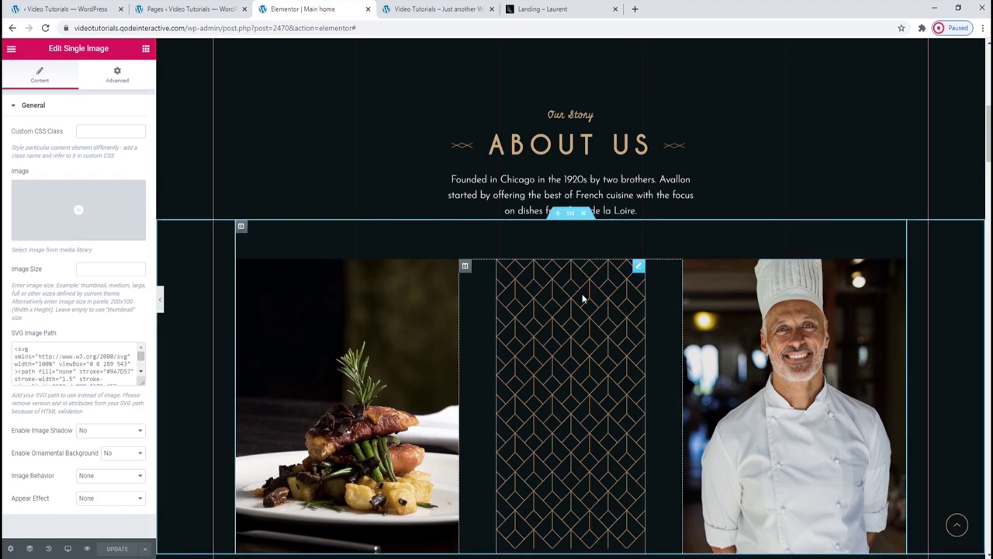
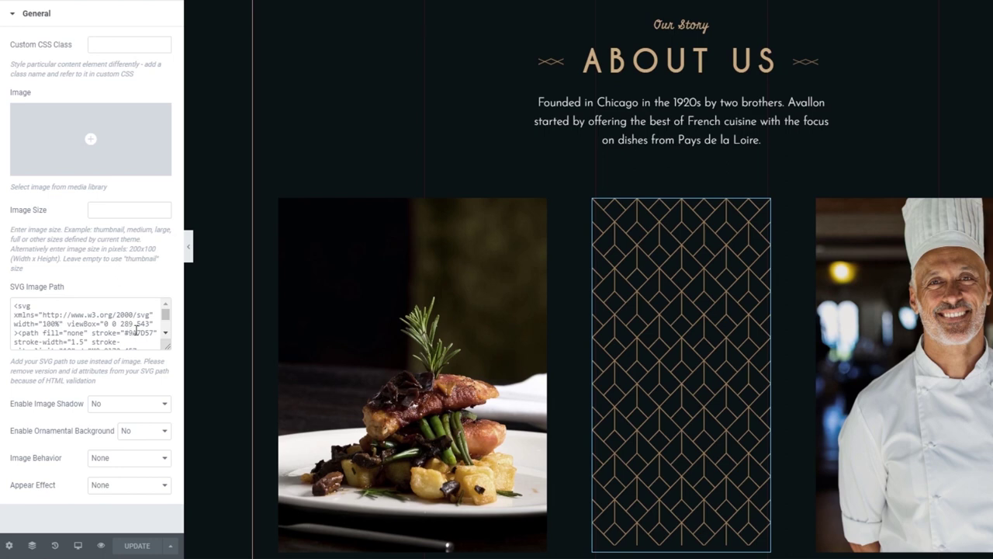
Change the About Us diamond pattern's stroke colour to D3A797, update the page, and reload the live site.
drag(129, 332, 152, 332)
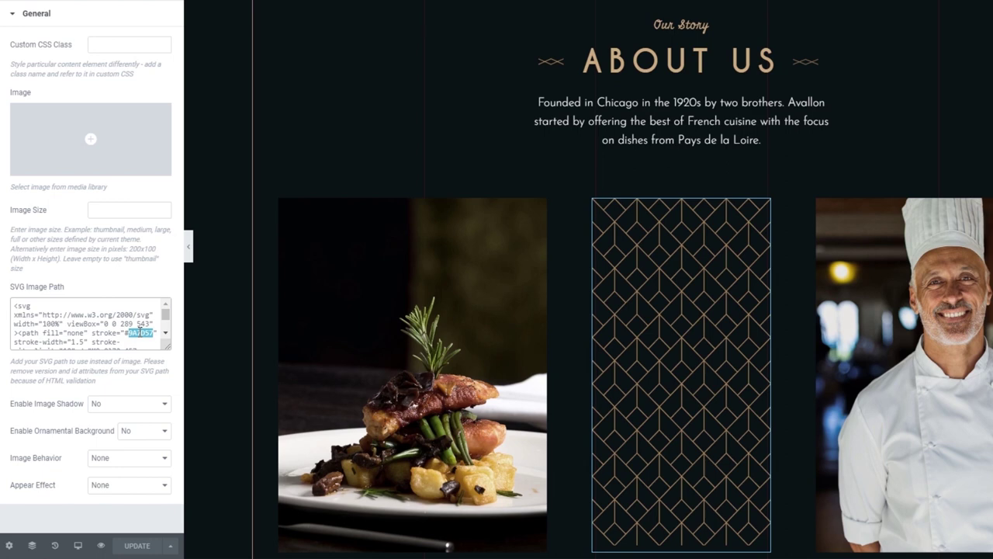
text(D3A797)
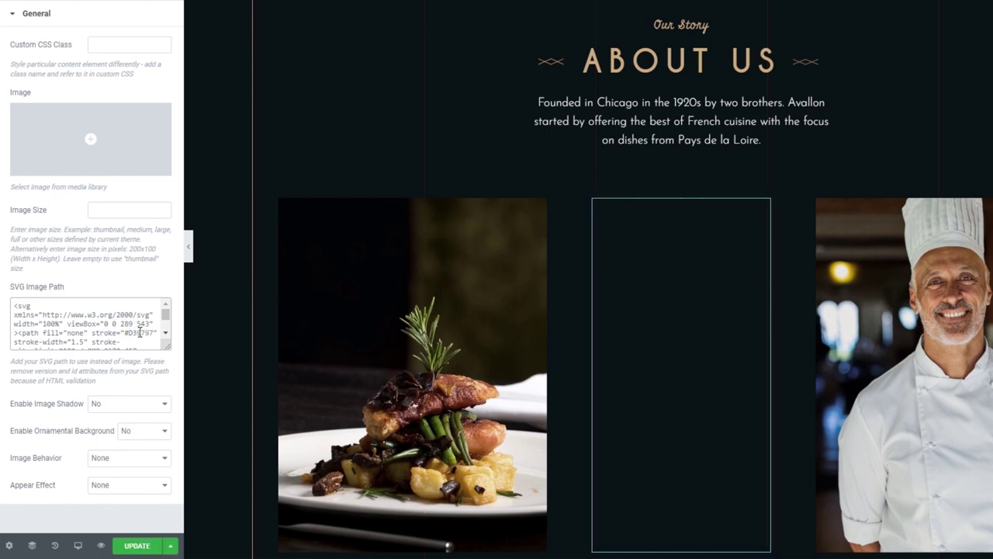
click(131, 548)
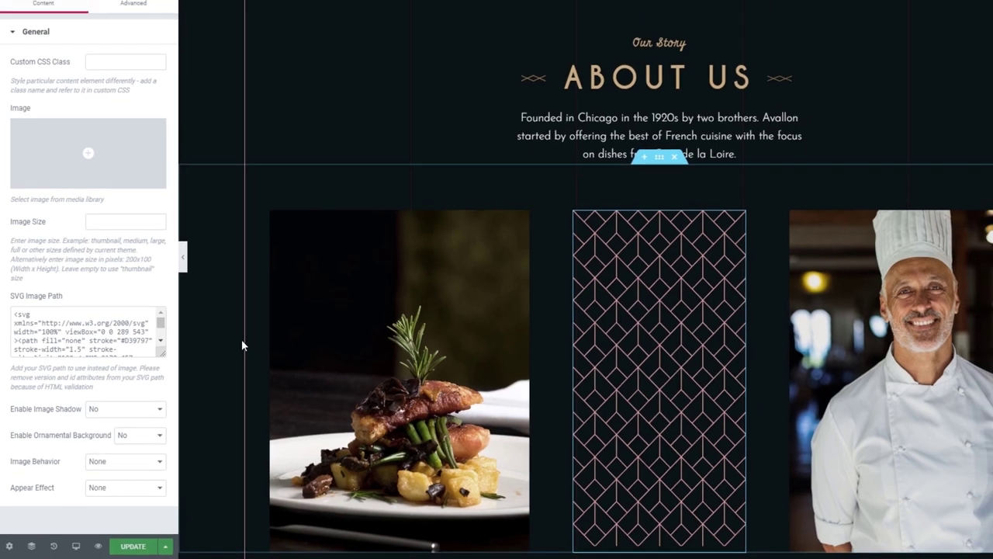
click(435, 9)
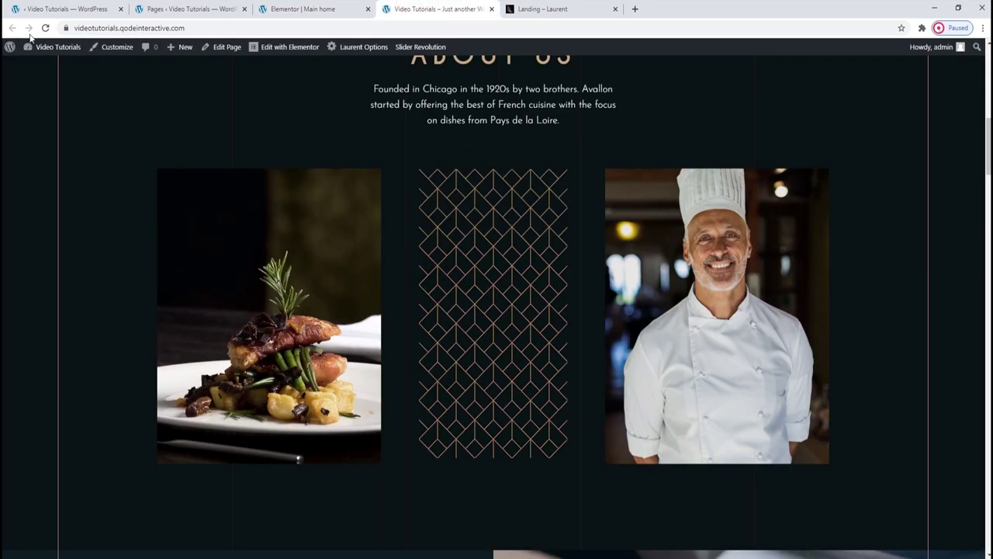
click(45, 27)
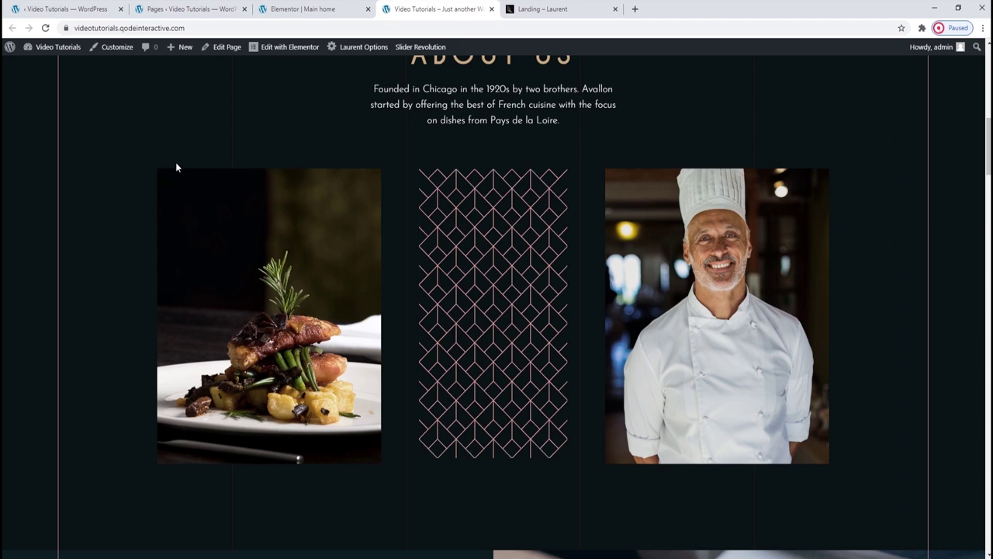
Scroll down to the testimonials on the live home page, then return to the Elementor Main home tab.
scroll(175, 162, down, 5)
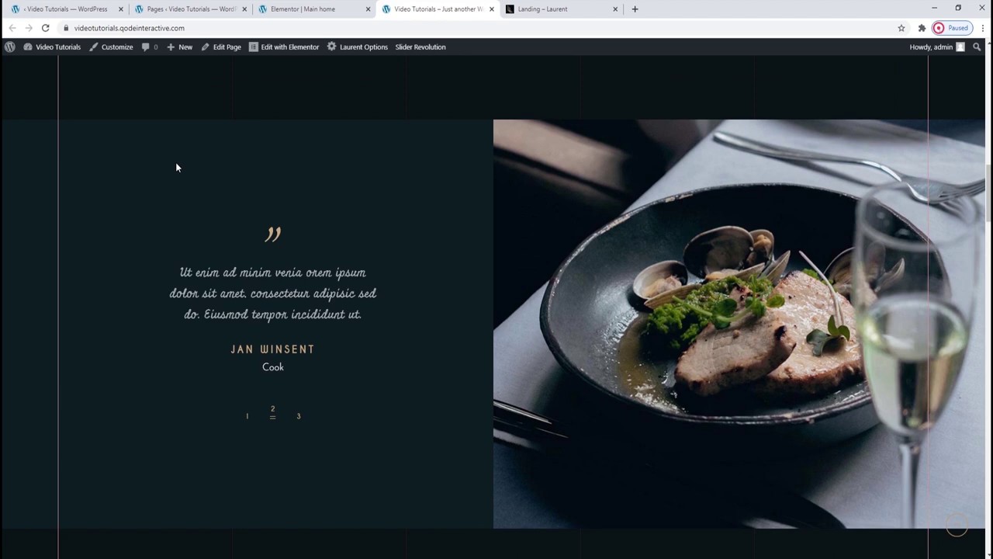
click(293, 8)
Select the testimonials slider widget and keep its type set to Standard.
scroll(470, 186, down, 5)
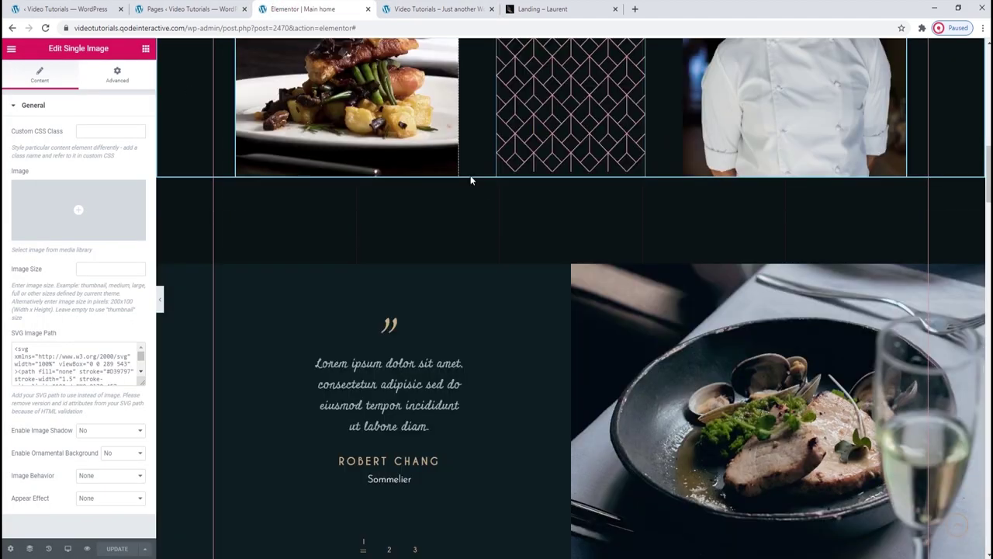
scroll(496, 217, down, 1)
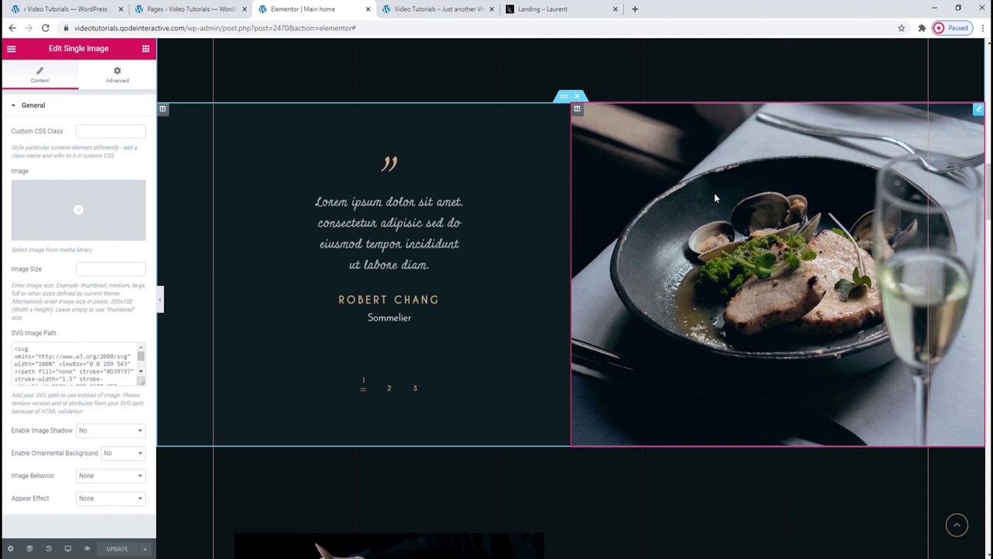
click(388, 225)
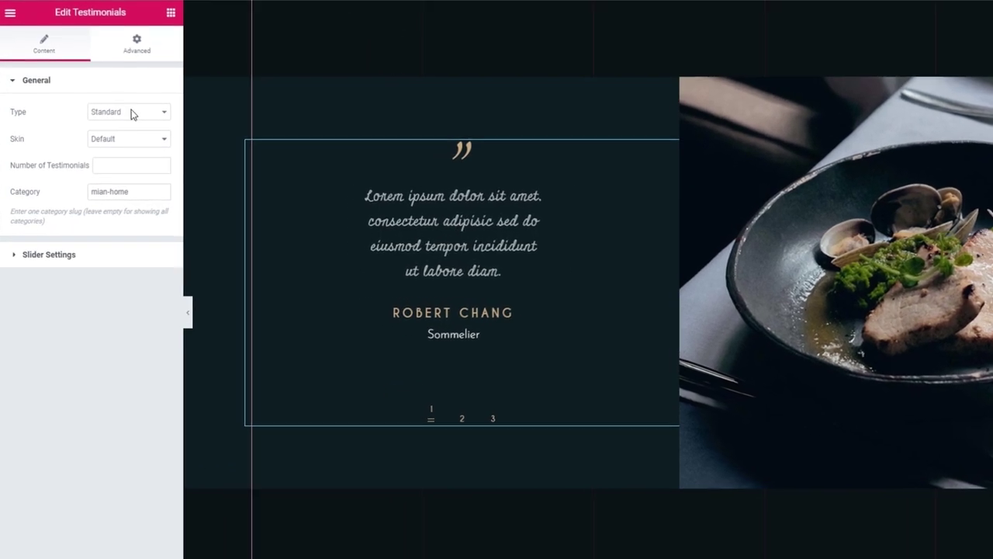
click(113, 133)
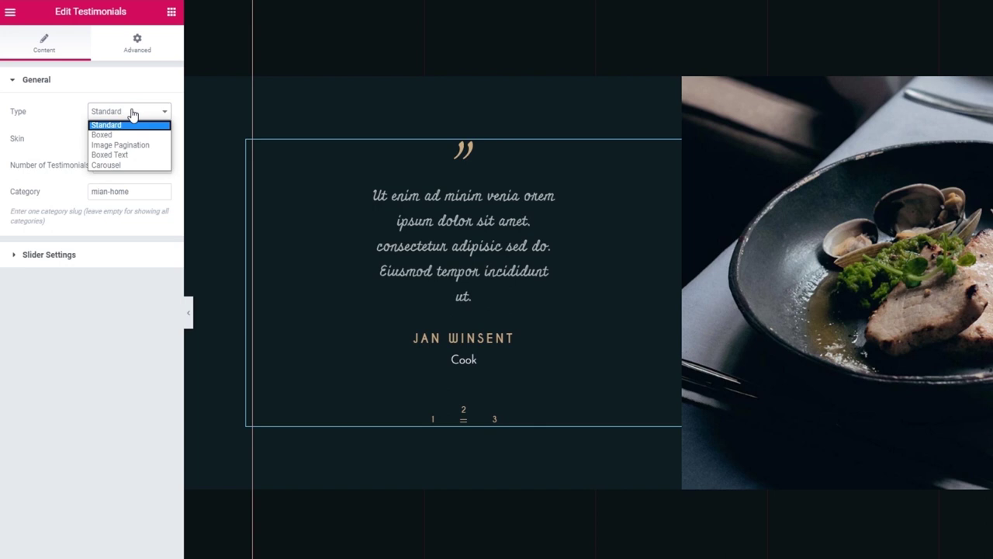
click(132, 113)
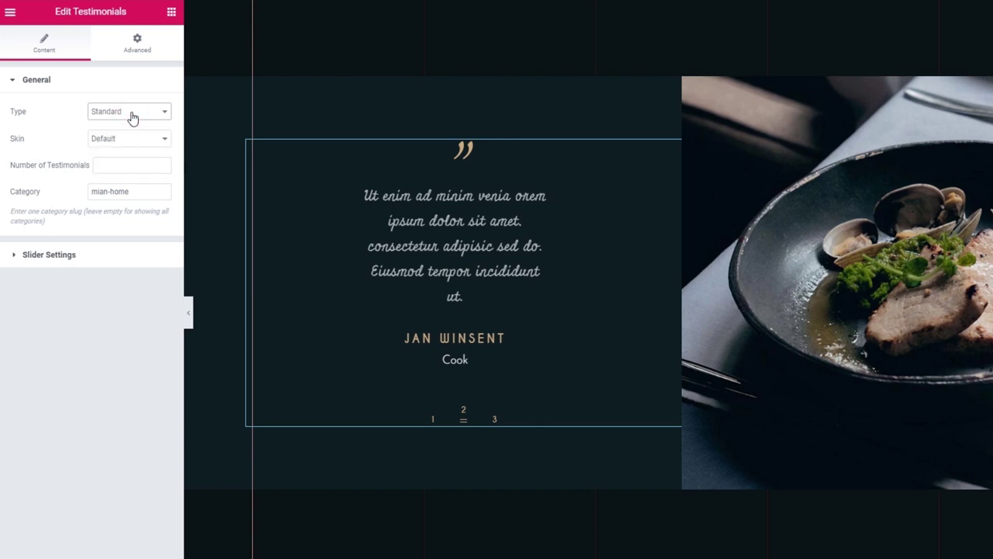
Try the Light skin, switch back to Default, and inspect the mian-home category slug.
click(122, 140)
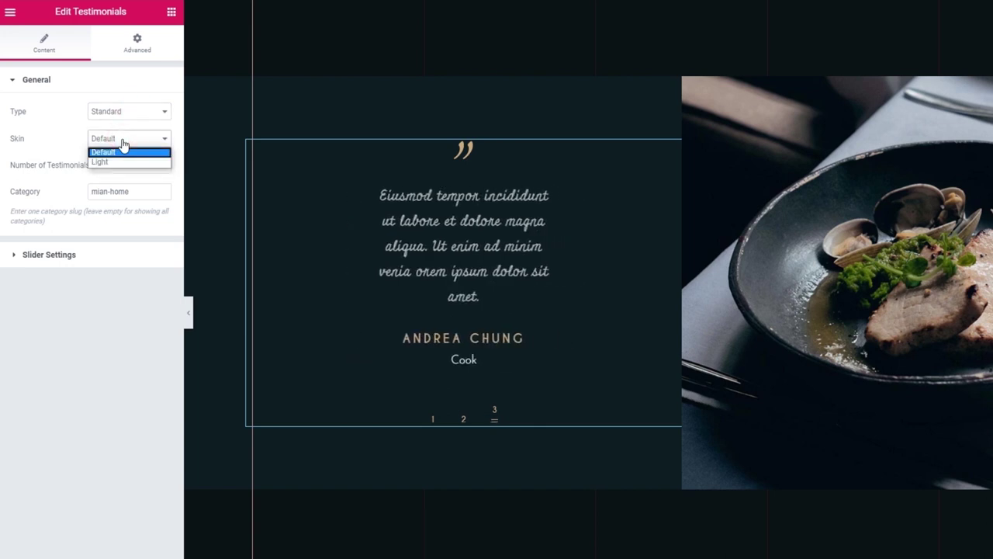
click(110, 161)
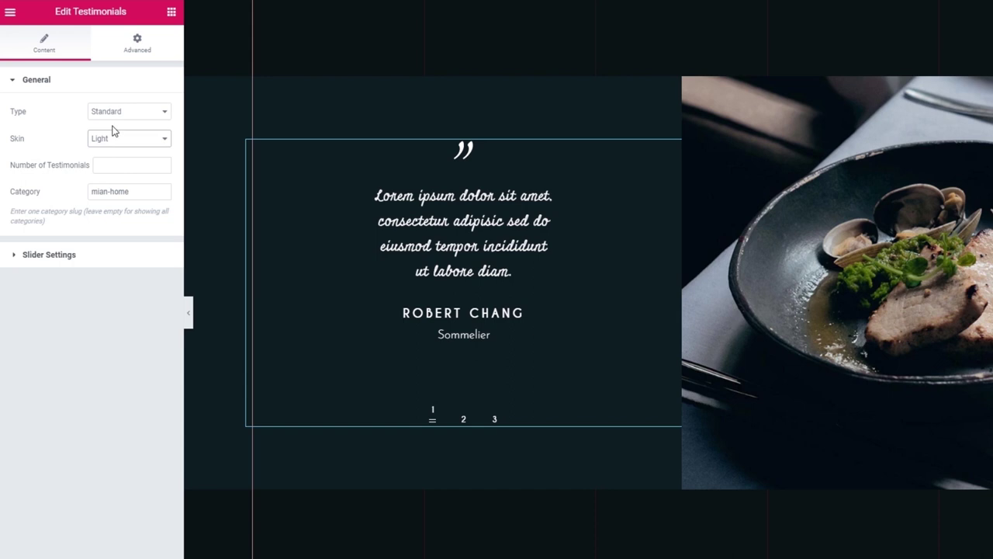
click(111, 140)
click(124, 158)
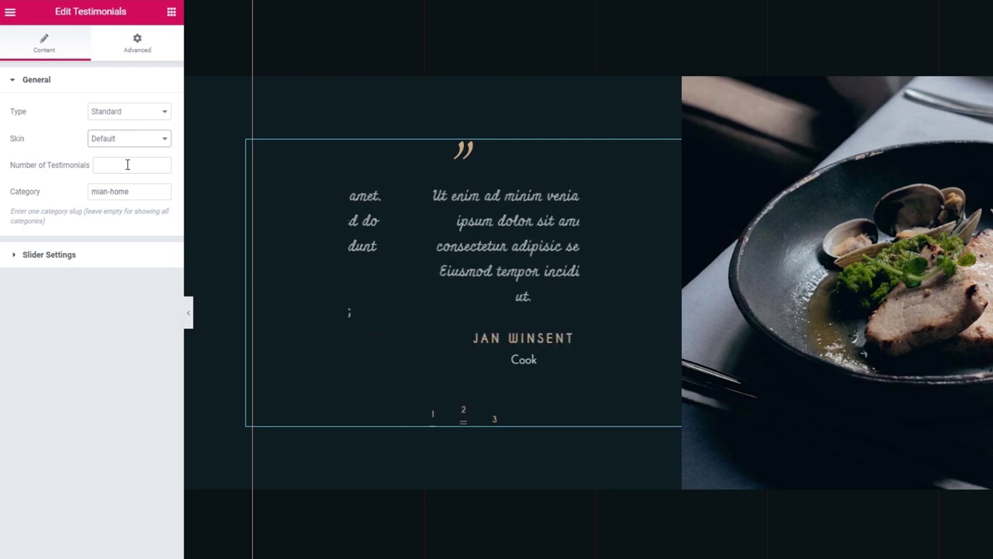
drag(138, 194, 90, 194)
click(70, 193)
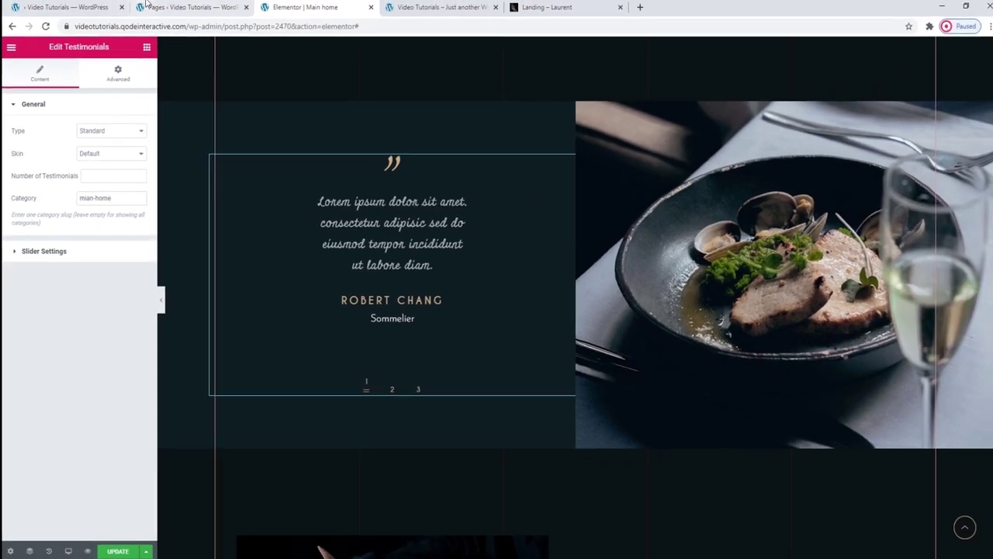
Open the Laurent Testimonials list, then the Testimonials Categories page in WordPress admin.
click(149, 6)
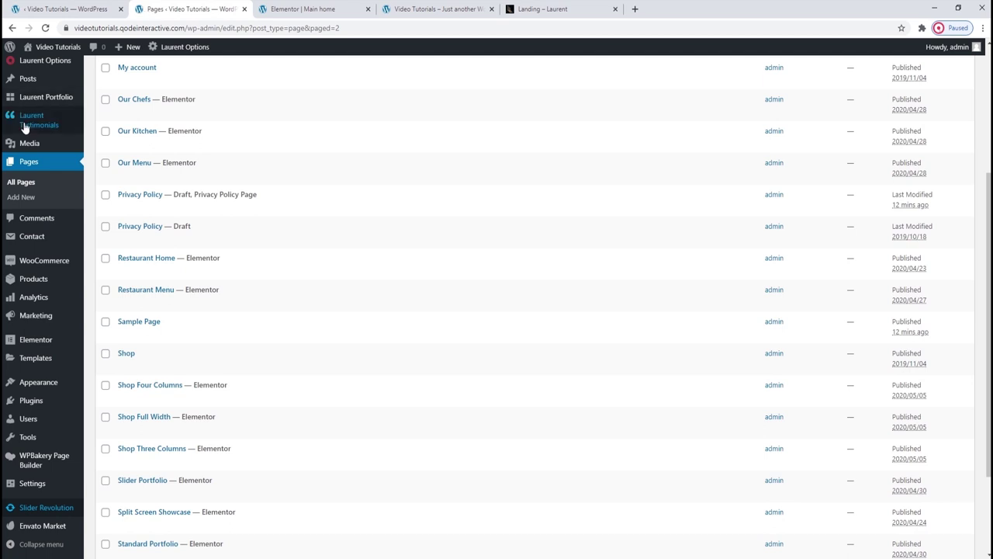
scroll(46, 155, up, 1)
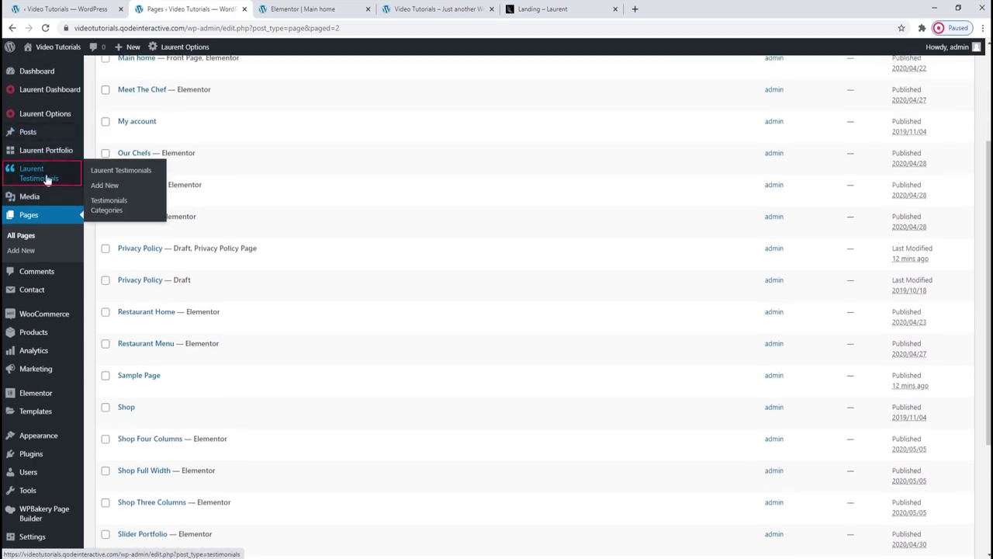
ctrl+shift+click(39, 177)
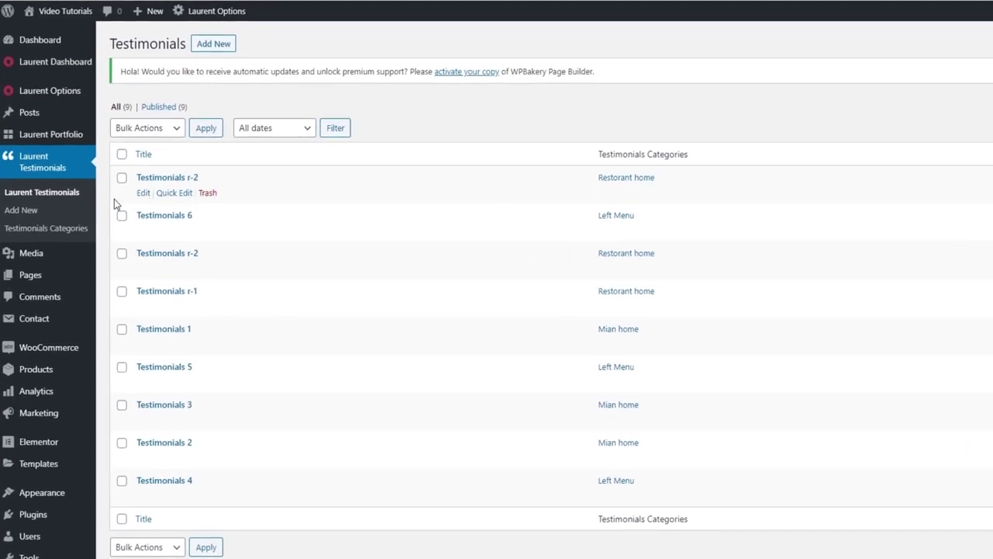
click(62, 225)
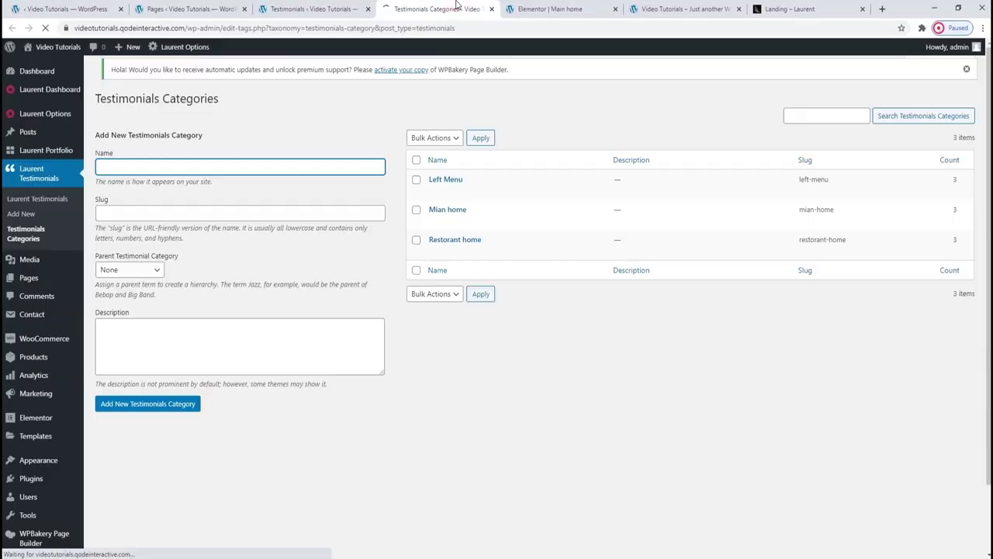
Add an 'Avallon Testimonials' category with the same text as slug, then start a new testimonial.
click(290, 166)
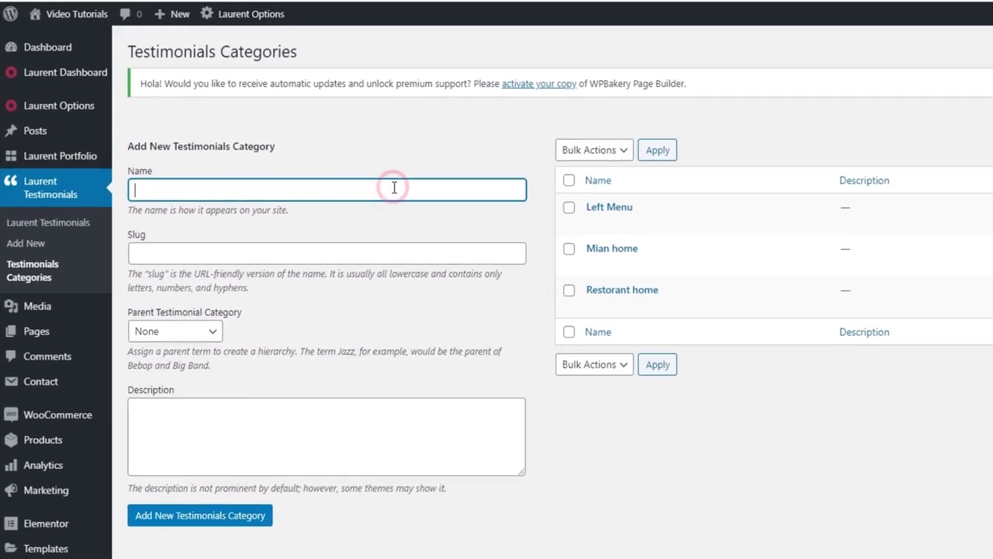
text(Avallon Testimonials)
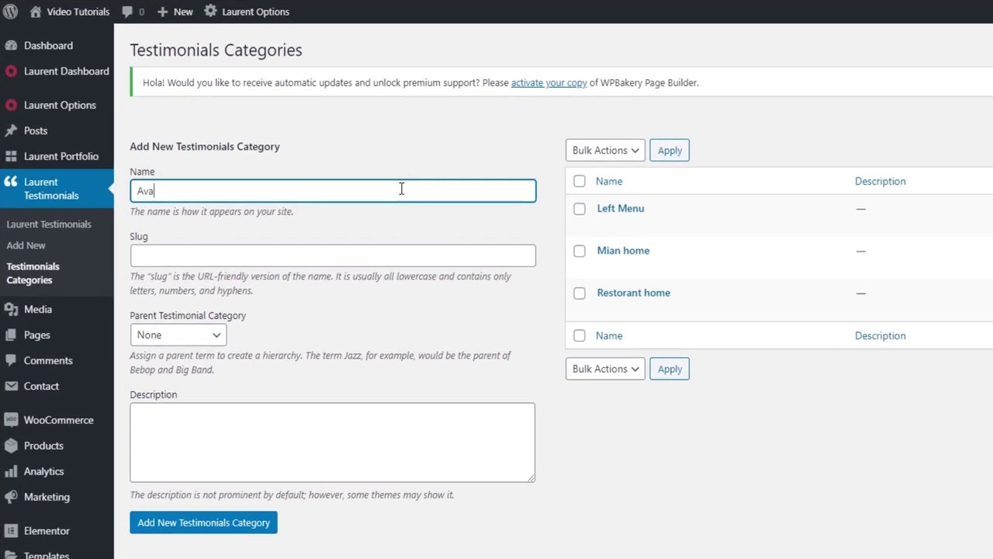
triple_click(332, 197)
key(ctrl+c)
click(301, 253)
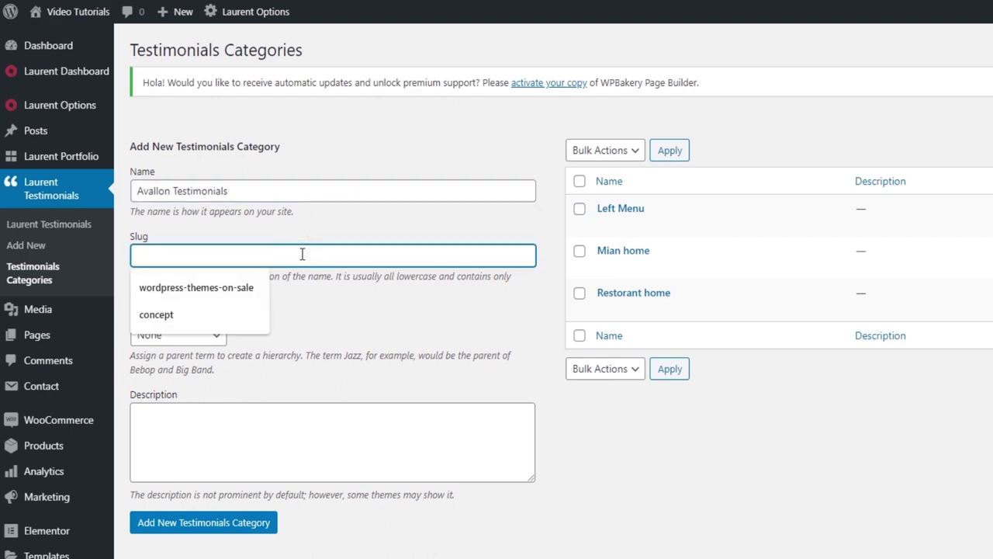
key(ctrl+v)
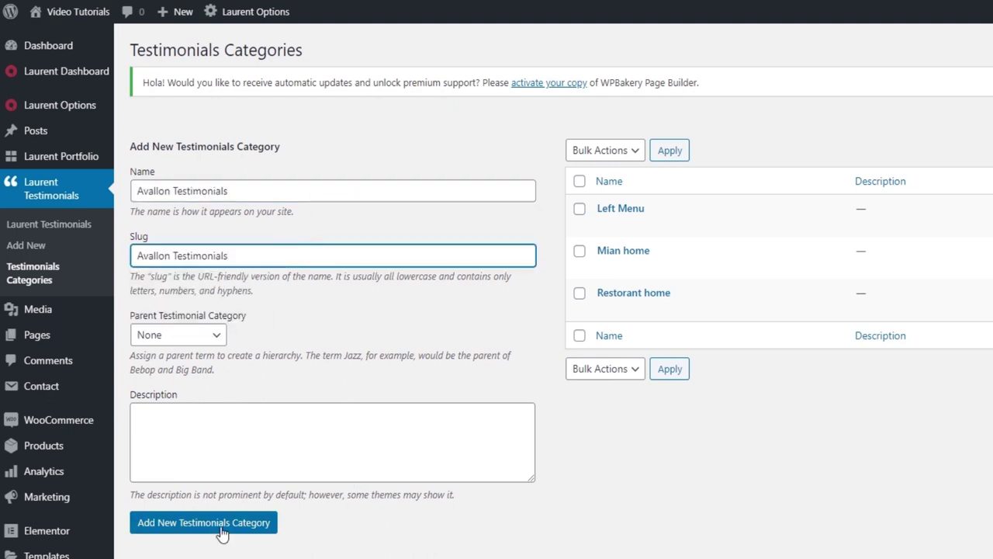
click(219, 527)
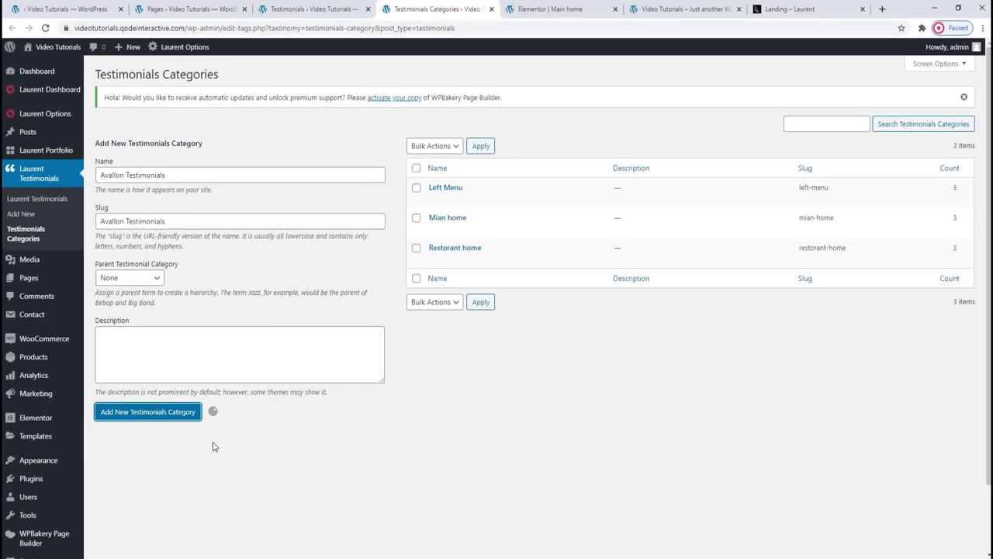
click(326, 9)
click(190, 76)
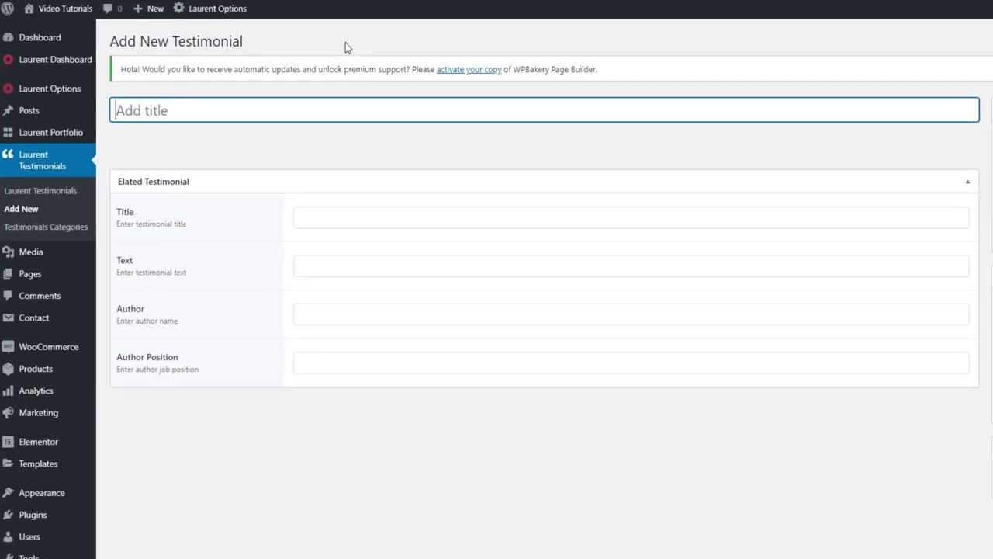
Write the 'Avallon T 1' testimonial in Avallon Testimonials with review text, author name and position 'Guest'.
text(Avallon T 1)
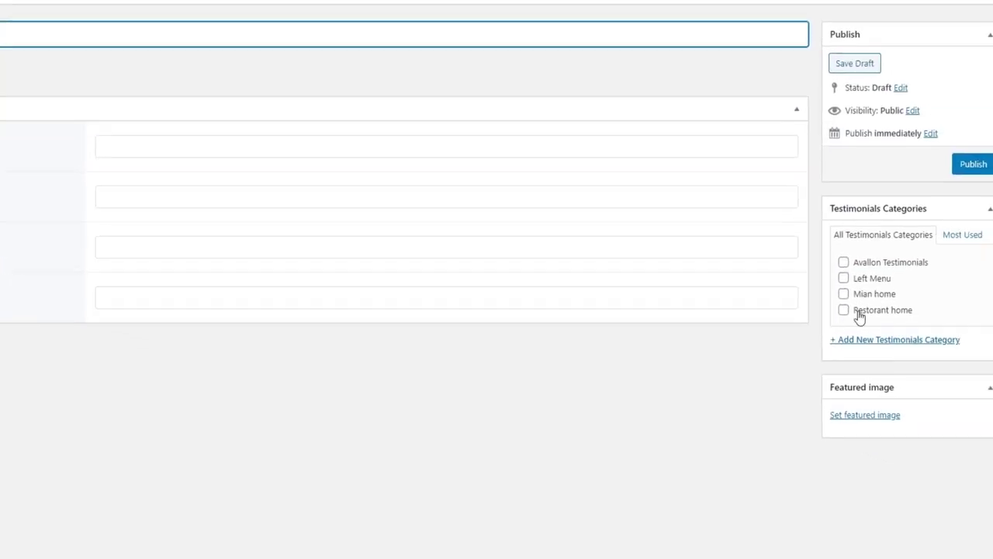
click(845, 253)
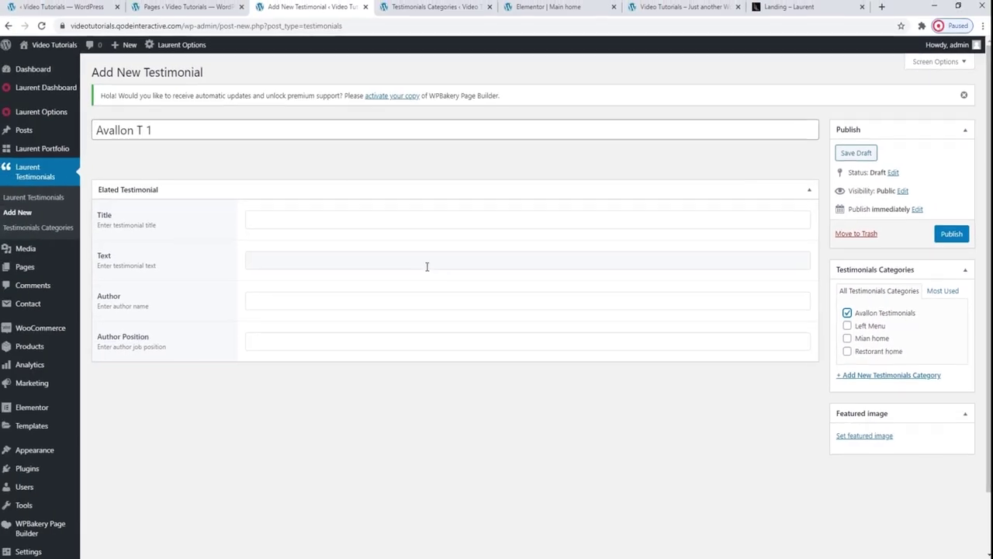
click(287, 186)
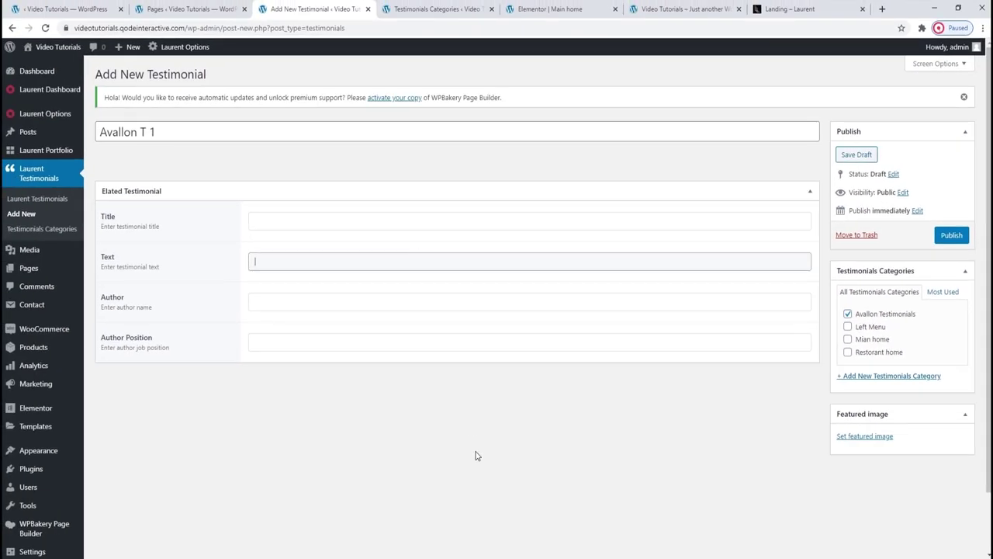
text(The ambience at Avallon is welcoming and very stylish. I)
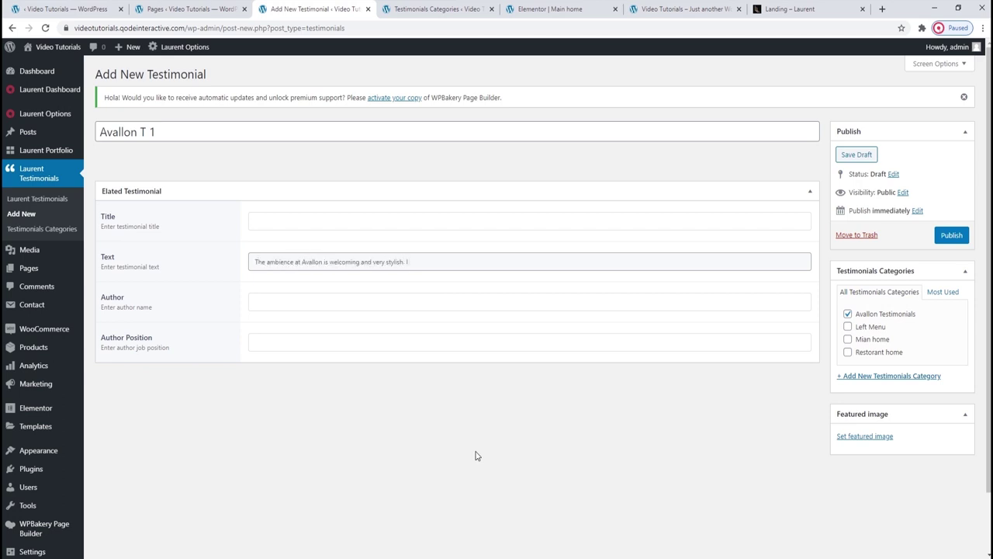
text( tried the pan seared sea bass with saffron and edamme was outstanding.)
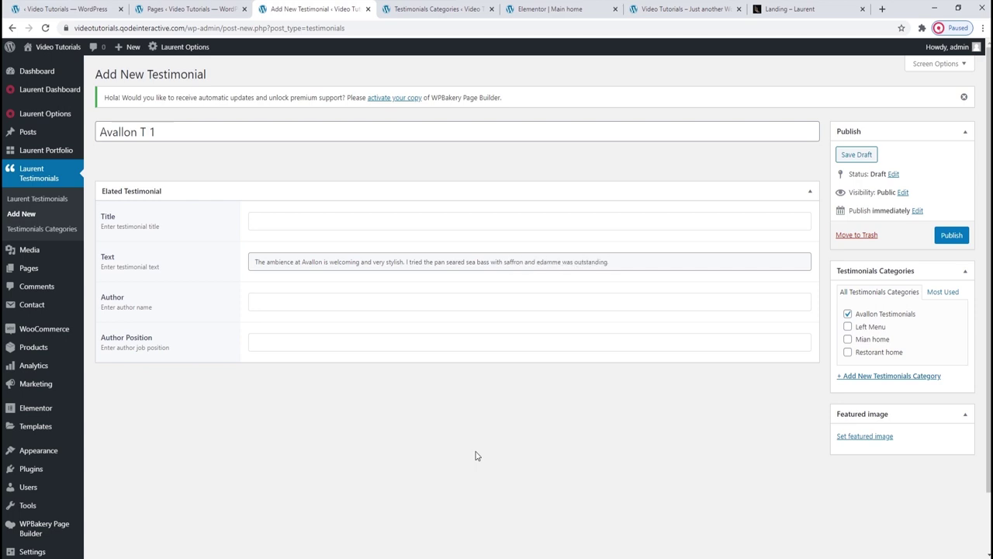
click(349, 300)
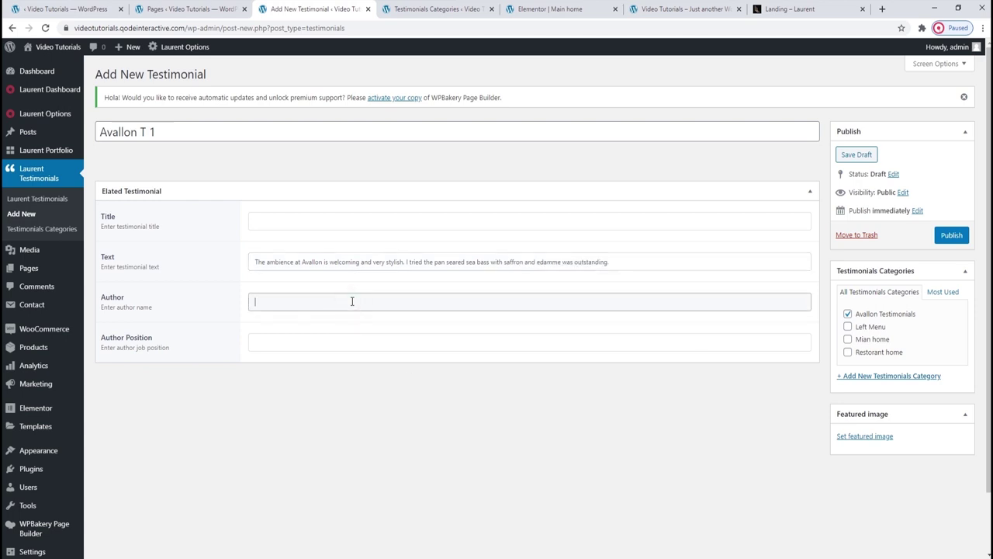
click(347, 340)
text(Guest)
Publish the testimonial and refresh the testimonials list to show the new Avallon entries.
click(951, 235)
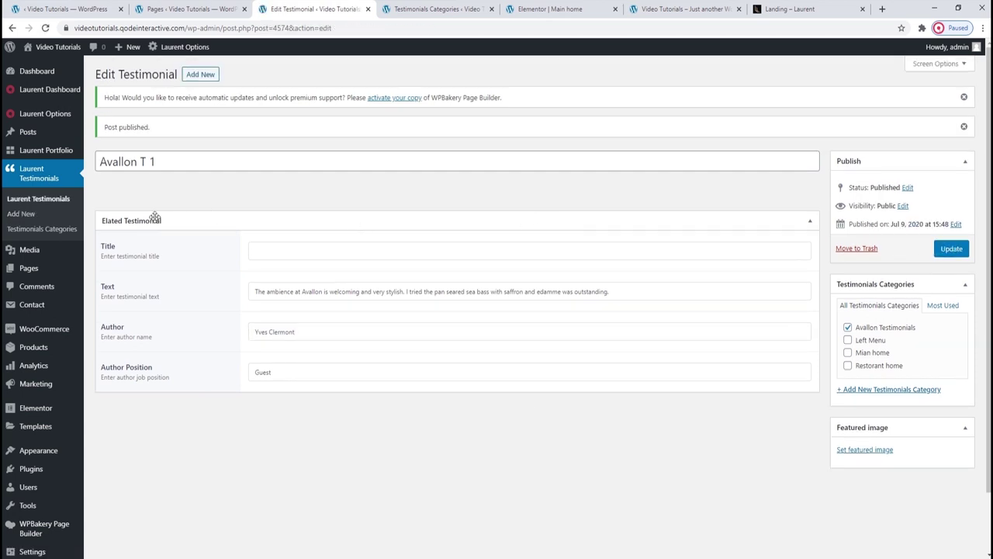
click(33, 199)
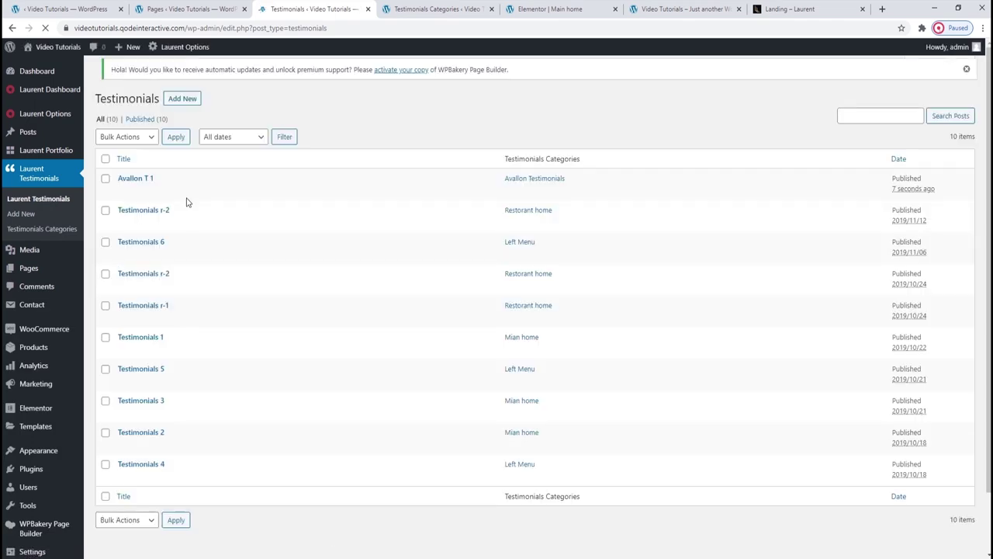
mouse_move(135, 180)
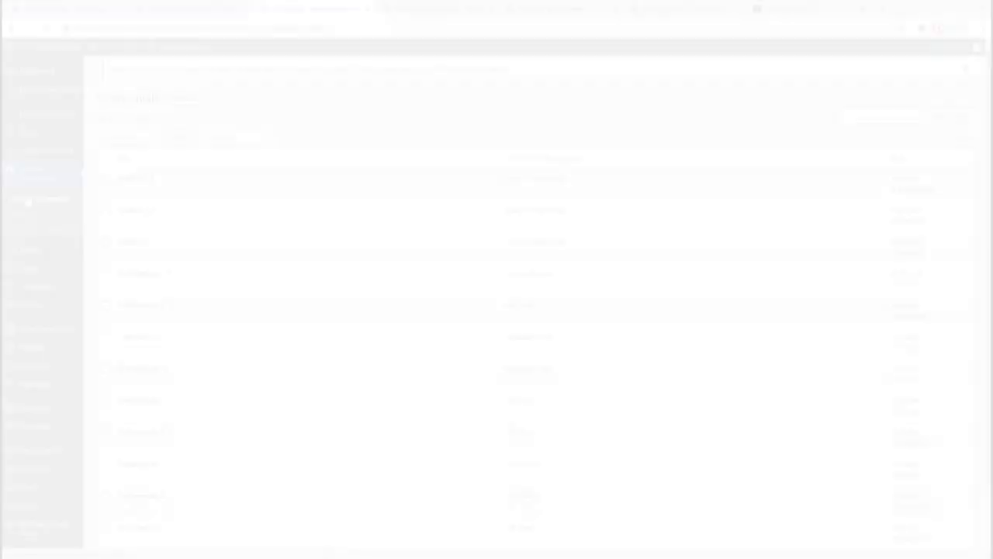
click(28, 200)
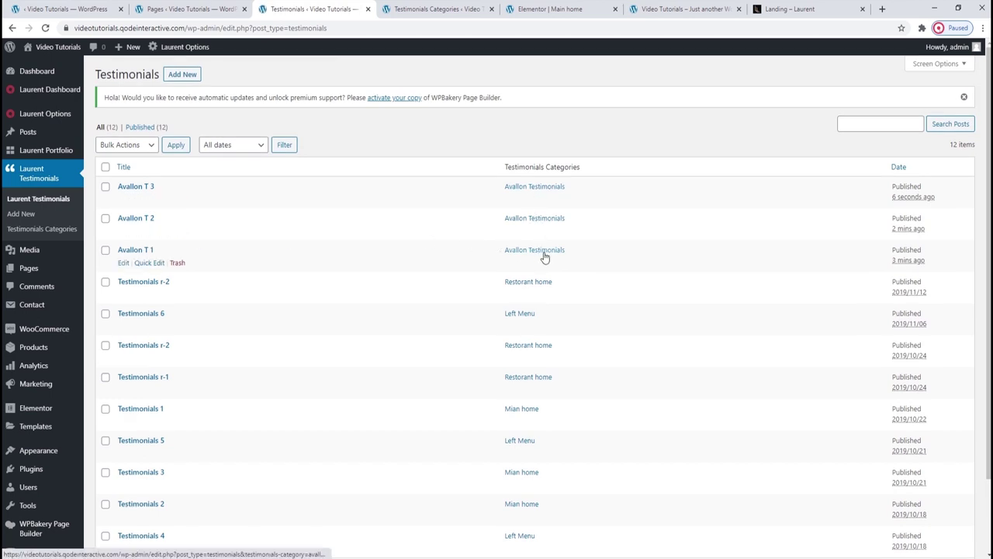
Reload the Elementor editor and change the Testimonials widget category from mian-home to avallon-testimonials.
click(532, 8)
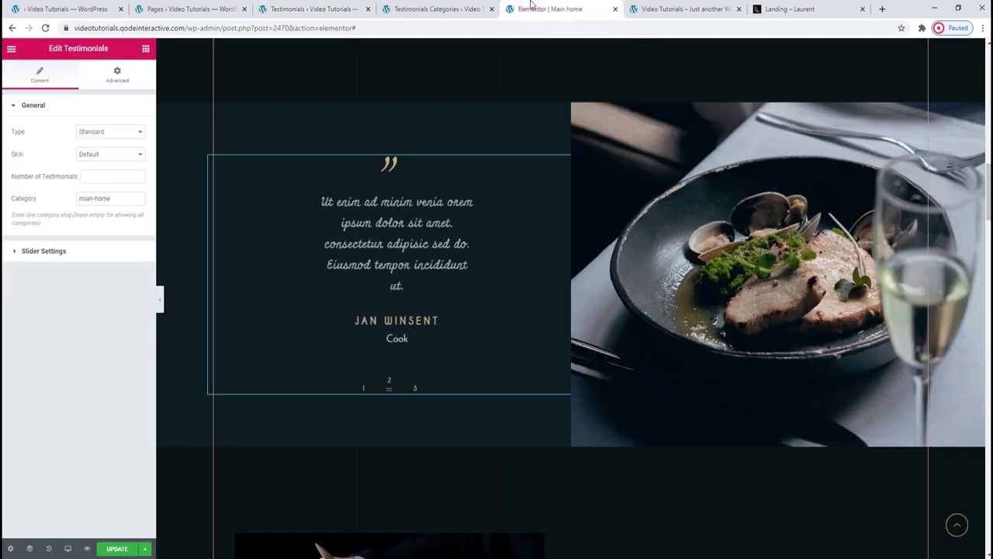
click(44, 28)
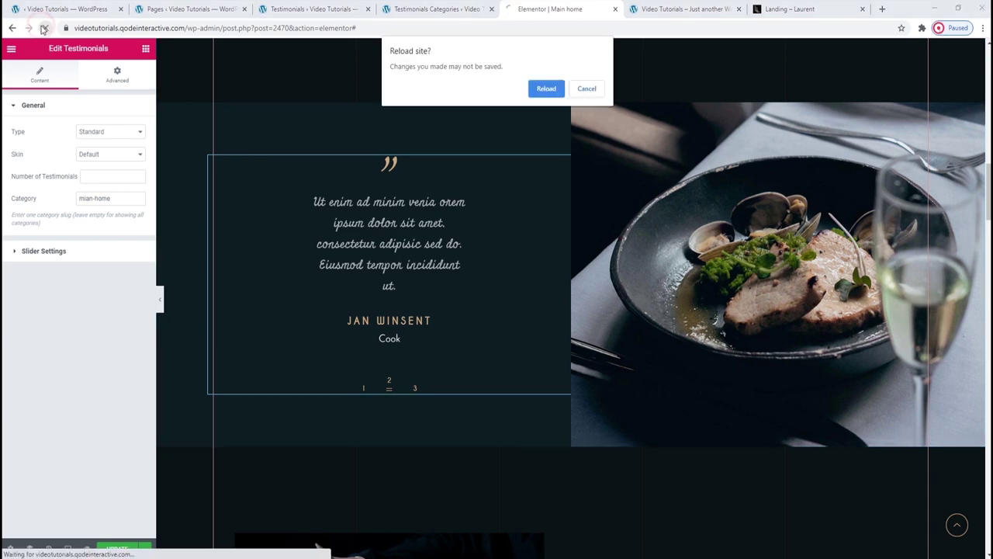
click(544, 88)
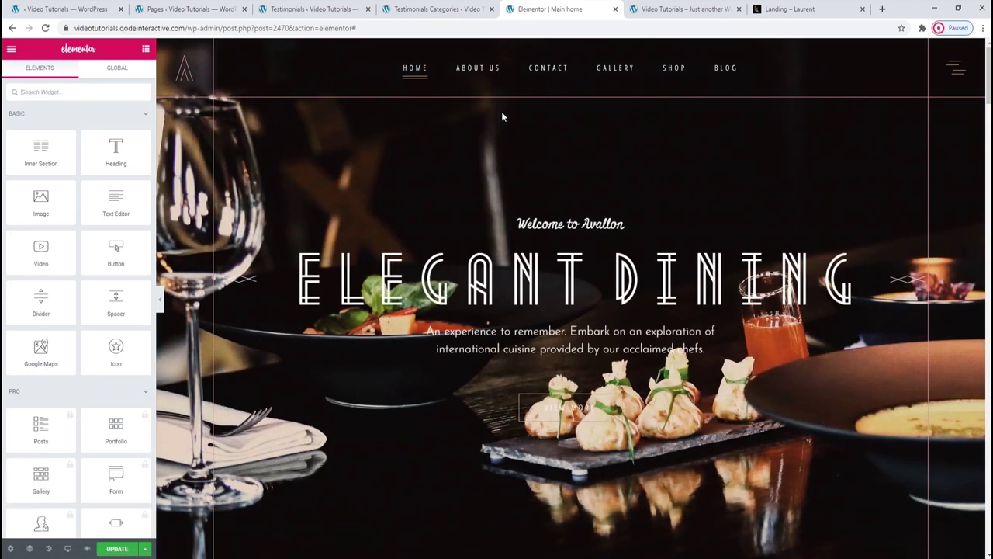
scroll(466, 202, down, 10)
scroll(418, 301, down, 9)
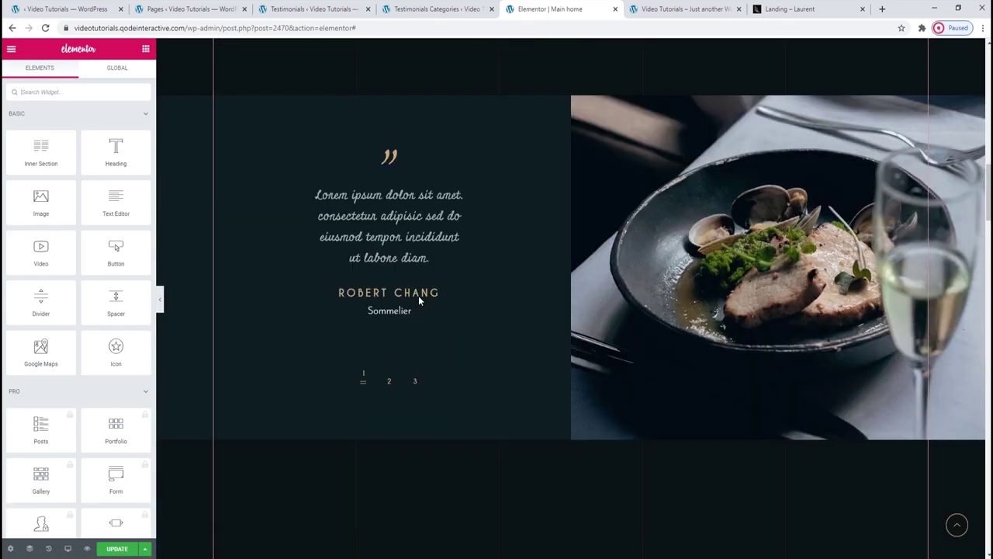
scroll(435, 328, up, 2)
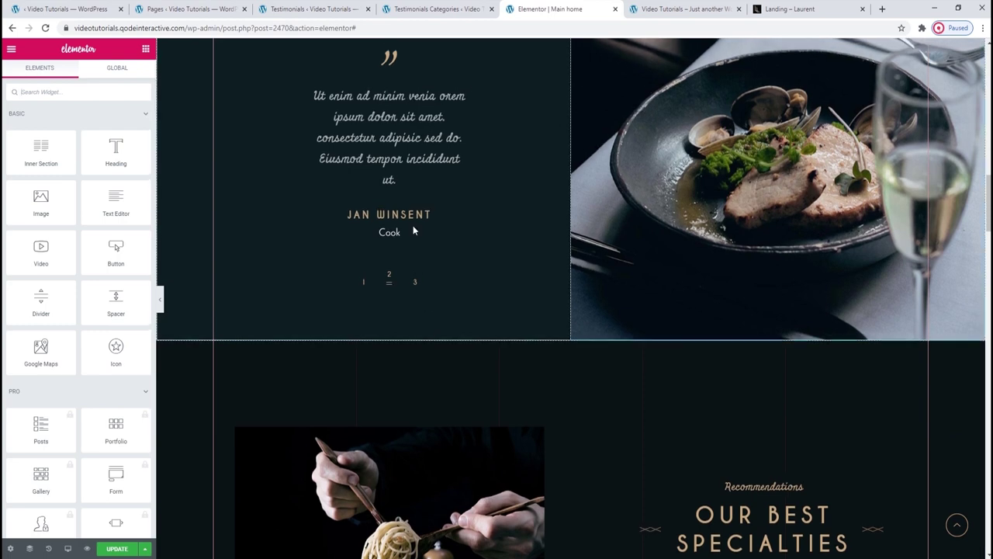
scroll(412, 233, up, 2)
click(414, 247)
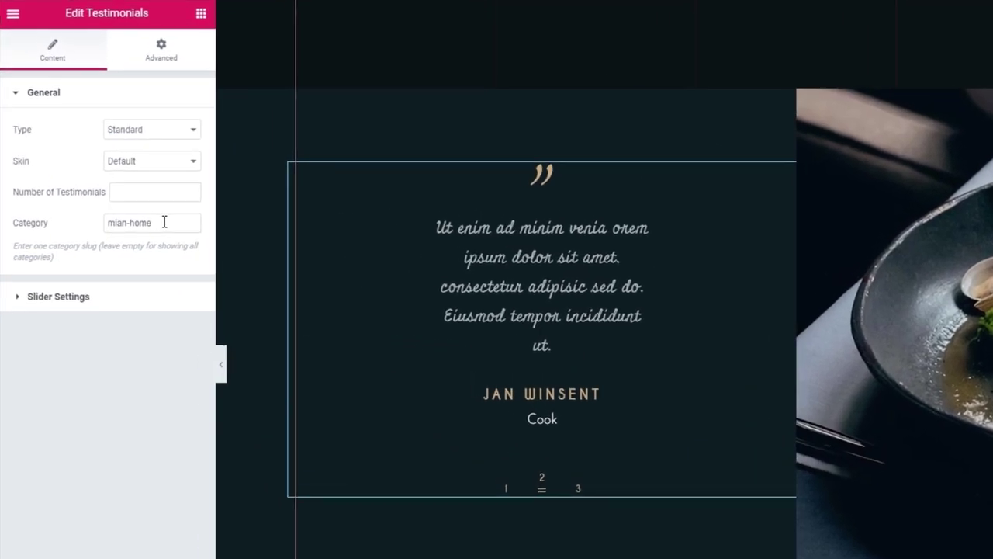
triple_click(163, 223)
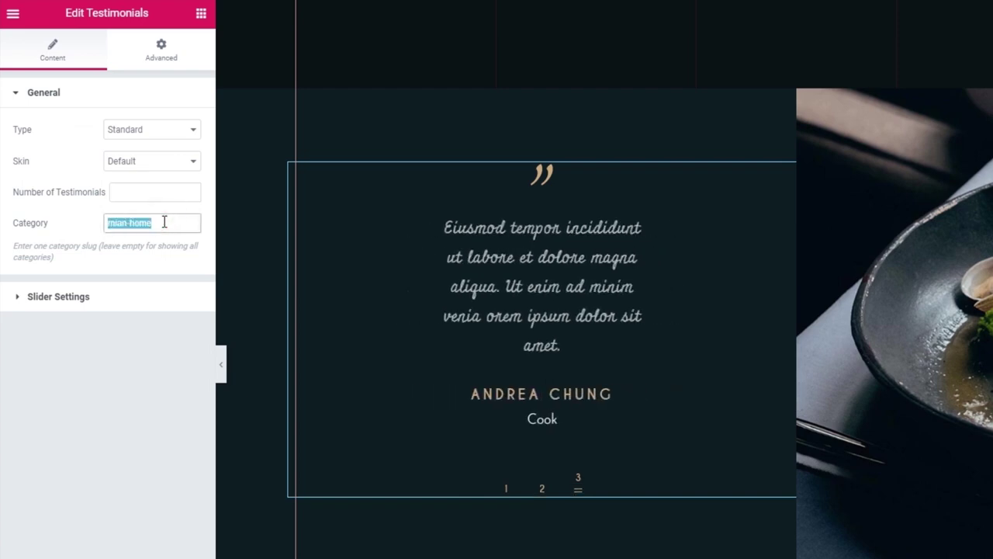
text(avallon-testim)
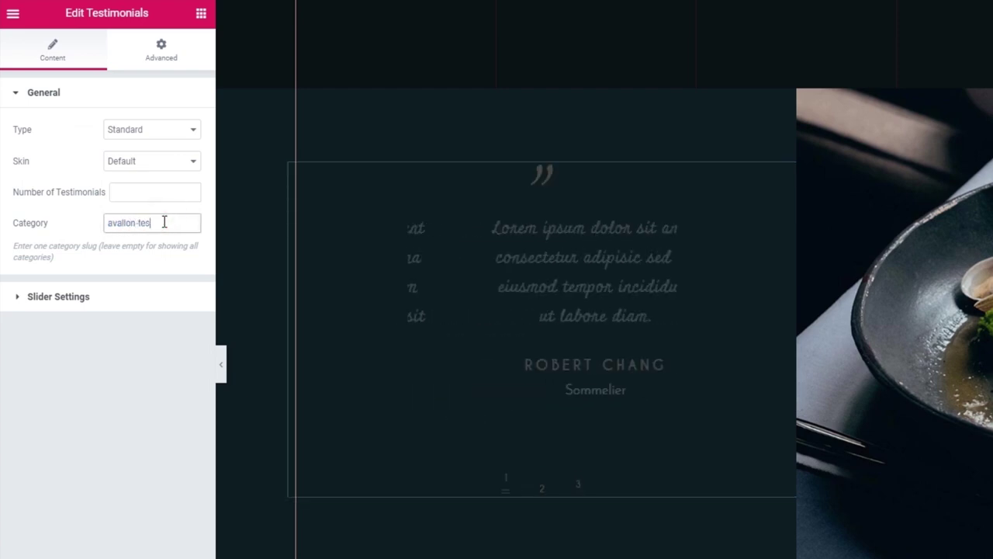
text(onials)
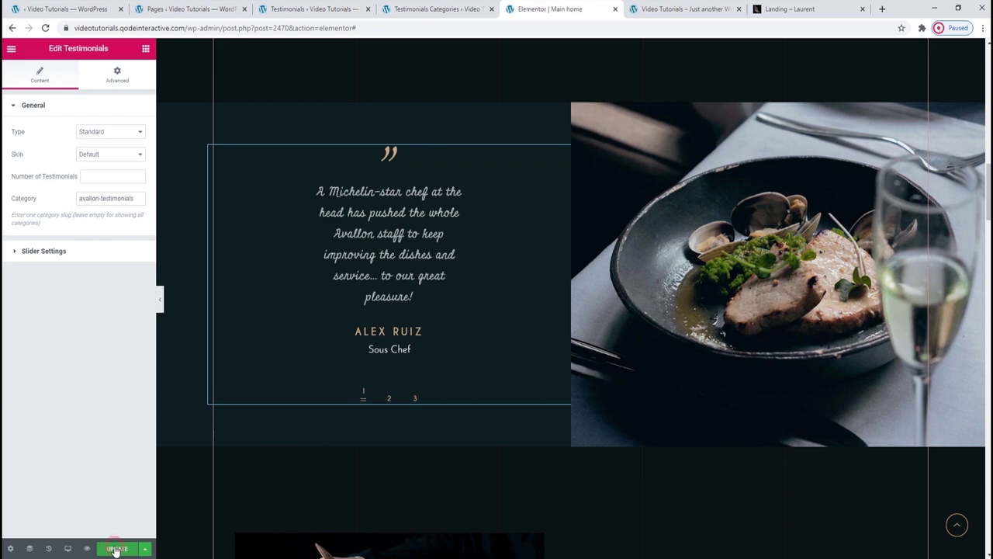
Reload the live home page and view the second and third testimonial slides.
click(645, 8)
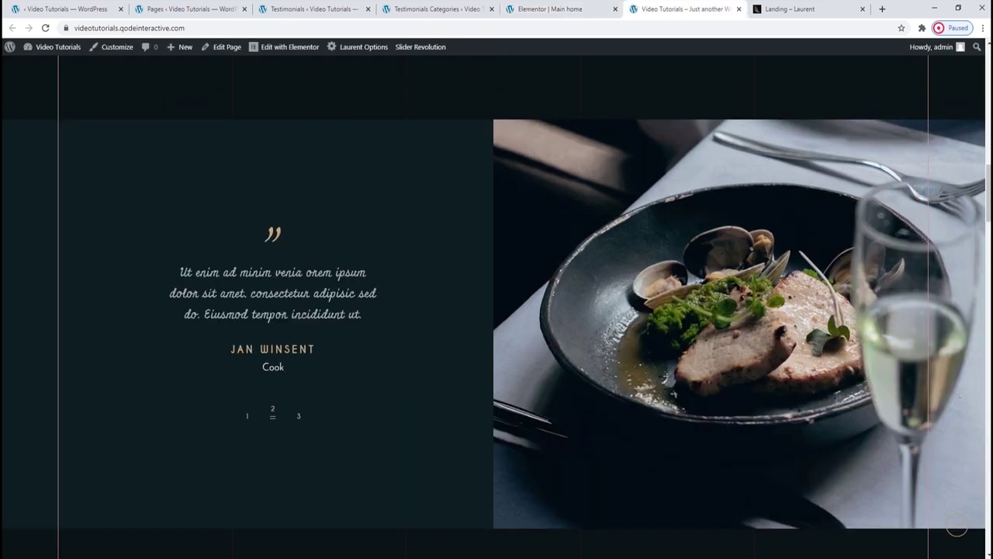
click(46, 29)
click(272, 426)
click(298, 426)
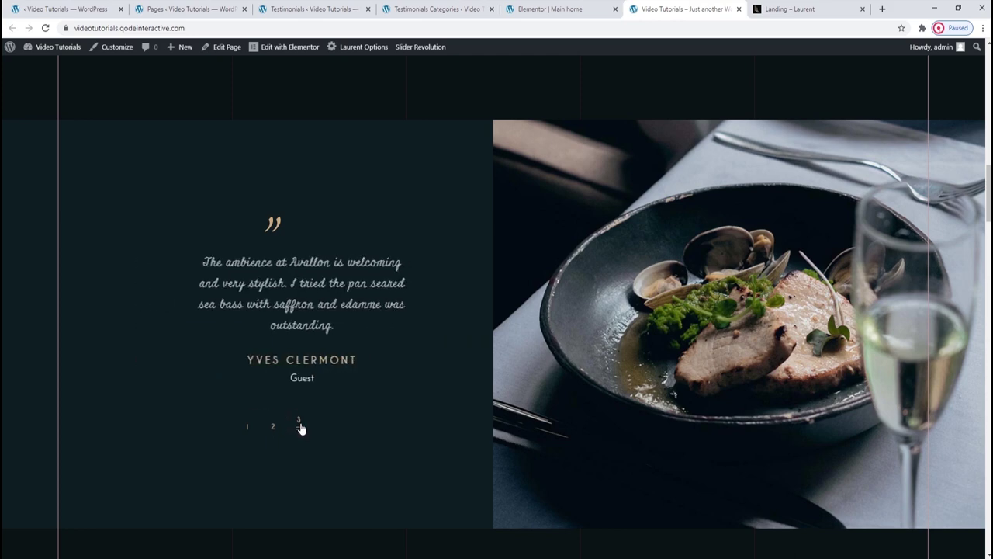
Expand the testimonials Slider Settings and leave Enable Slider Autoplay set to Yes.
click(547, 9)
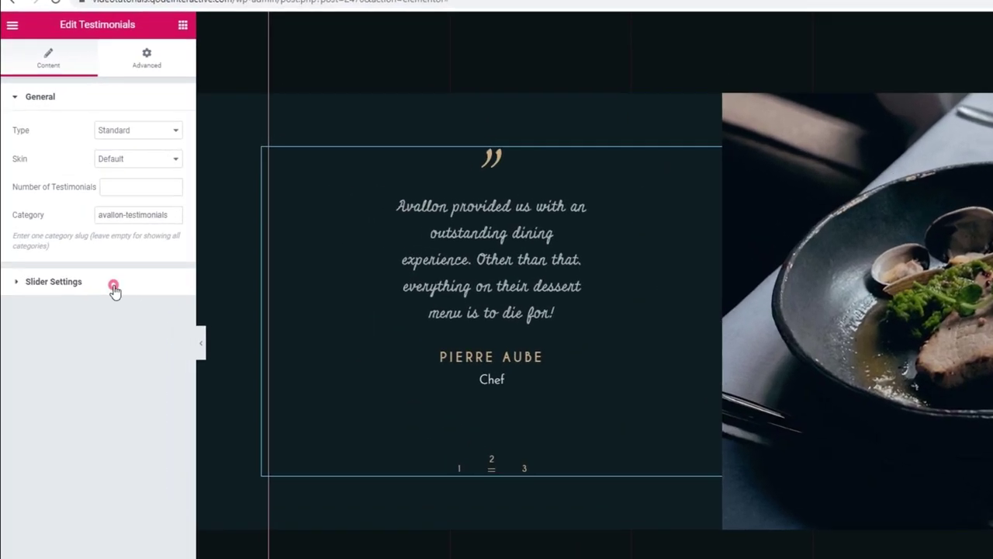
click(97, 258)
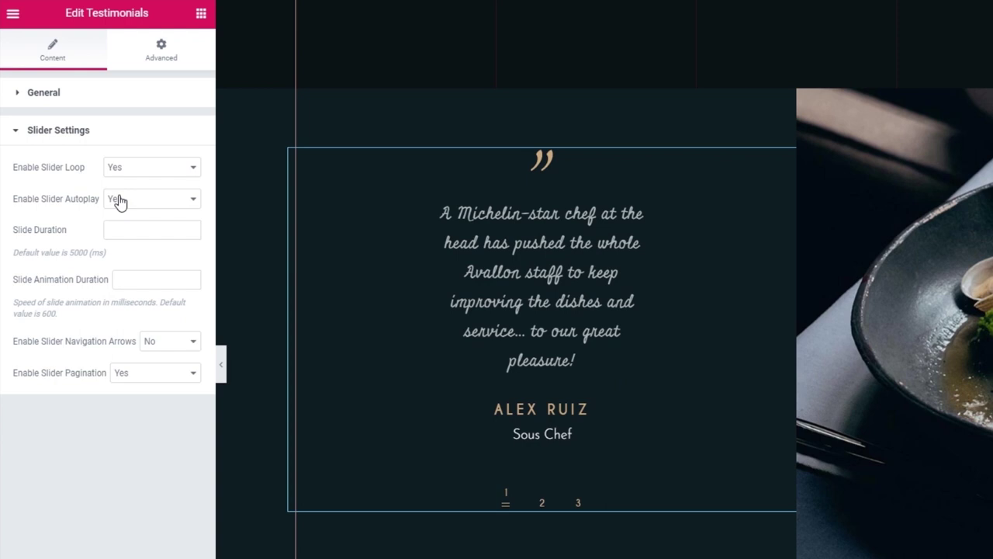
click(118, 200)
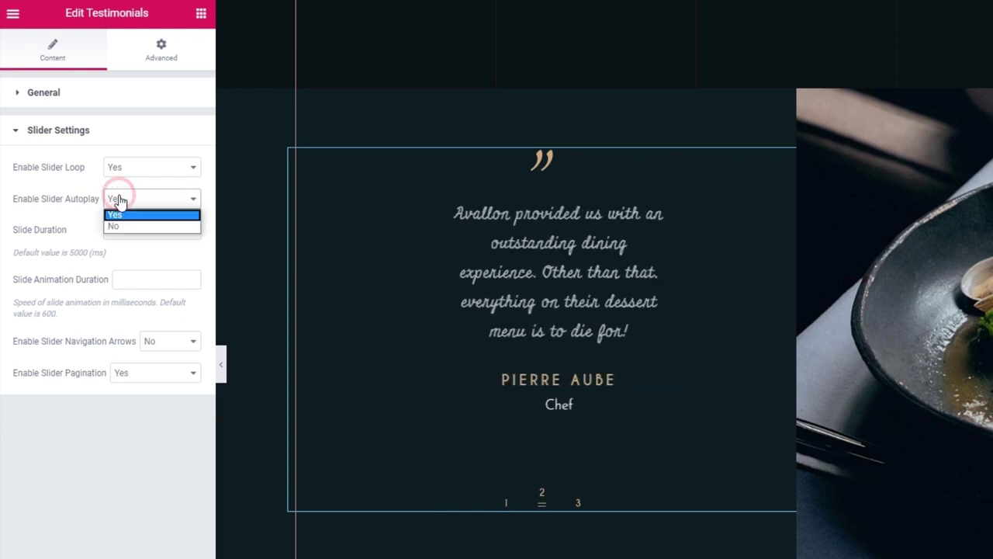
click(118, 200)
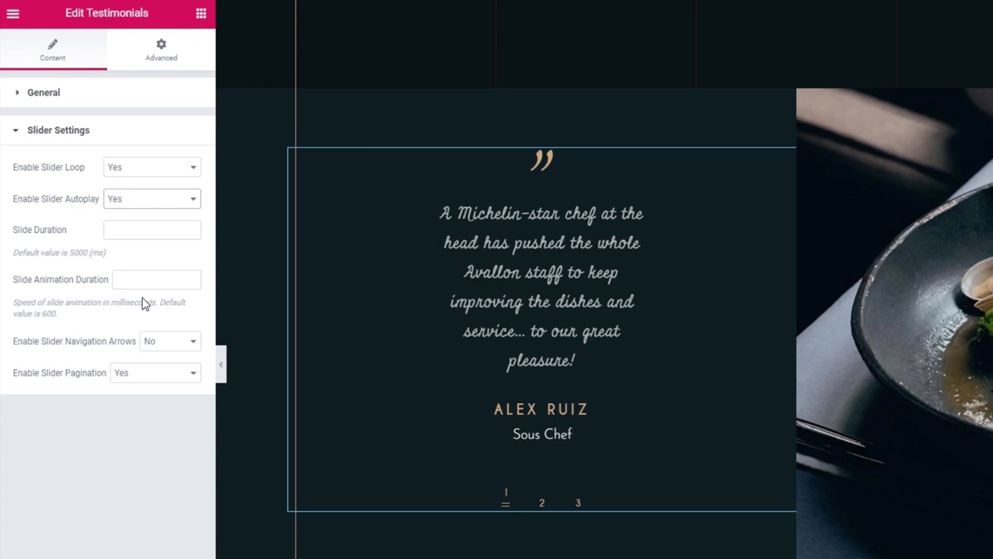
click(171, 344)
click(160, 354)
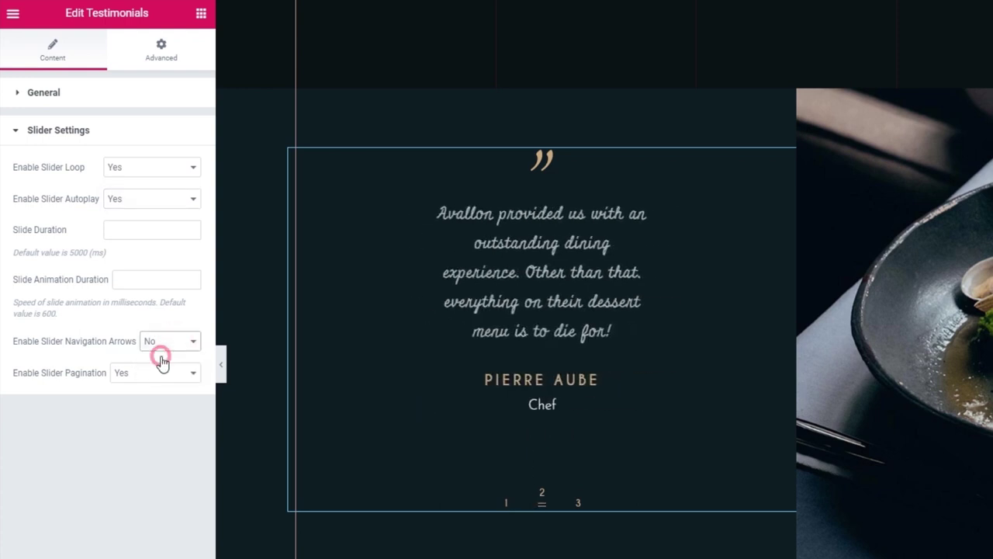
click(159, 344)
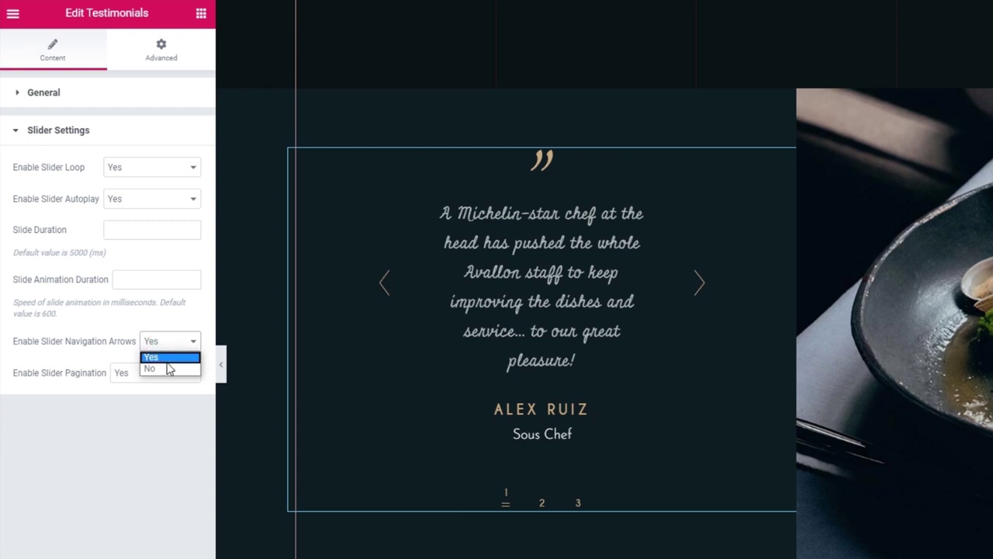
click(171, 369)
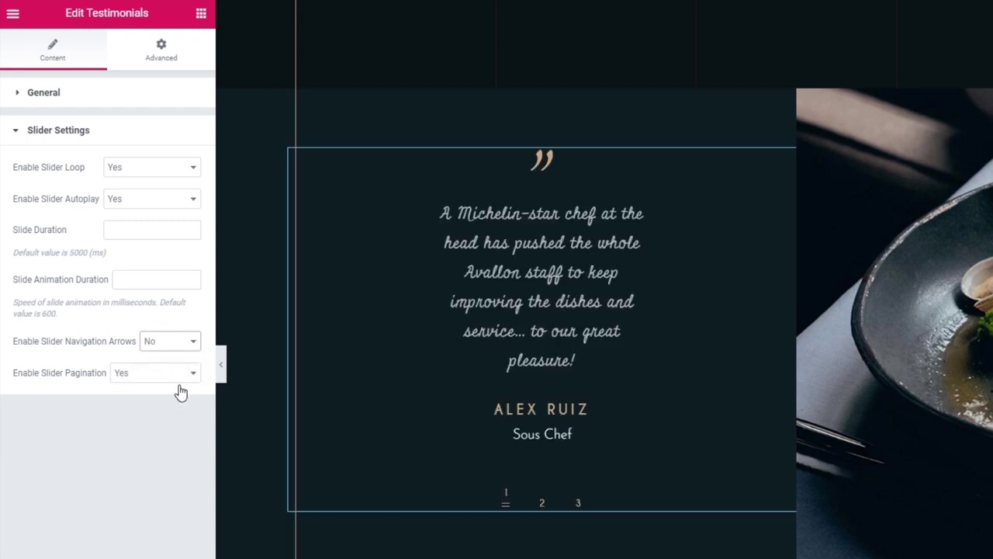
click(126, 372)
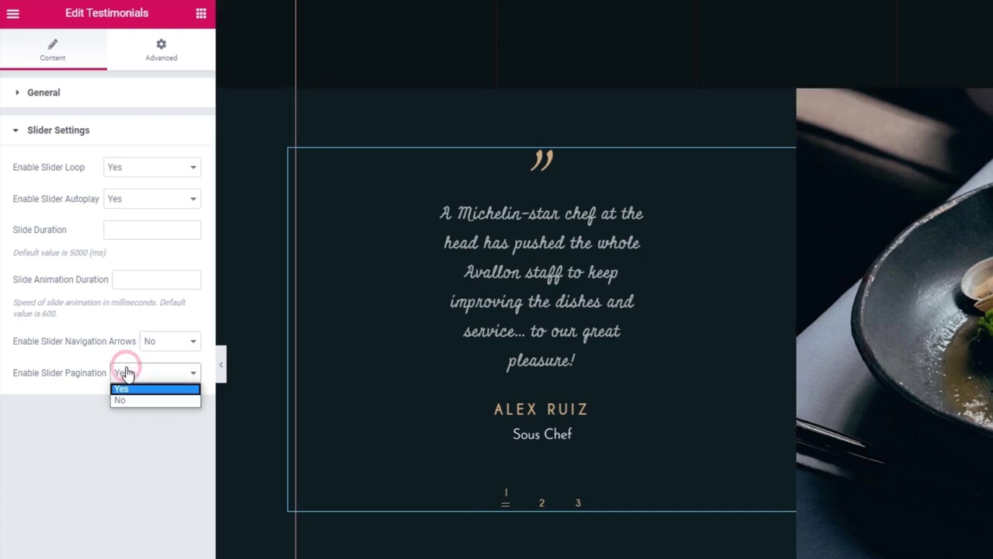
click(144, 398)
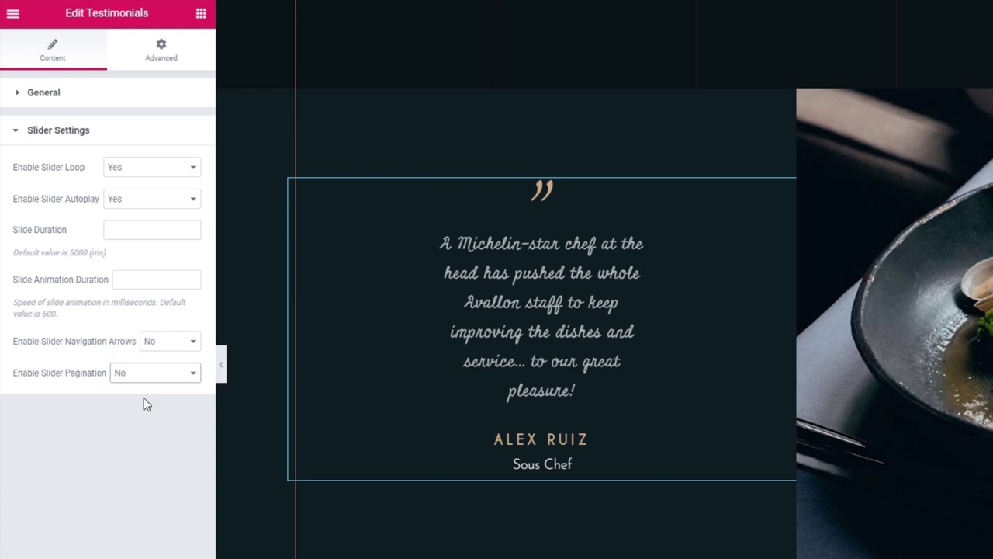
click(145, 376)
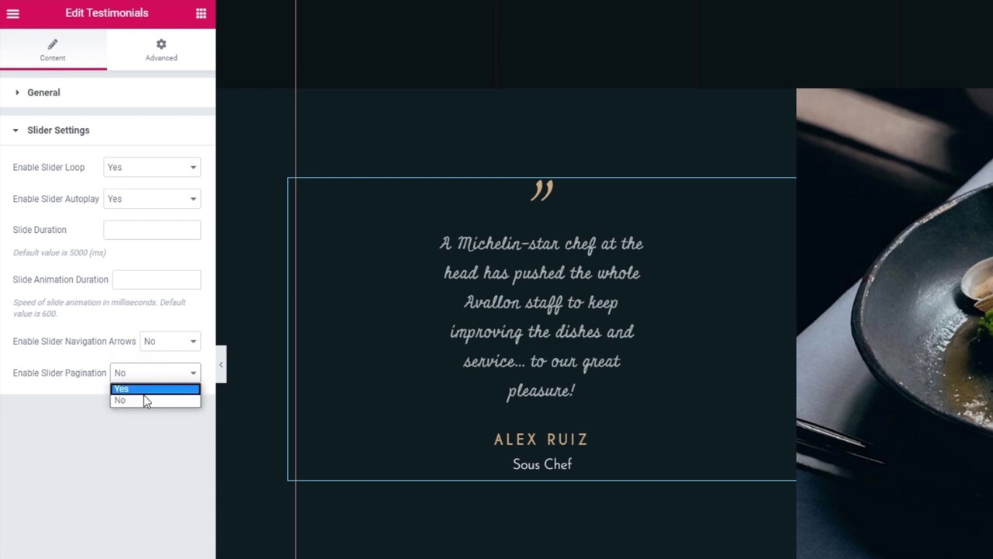
click(141, 390)
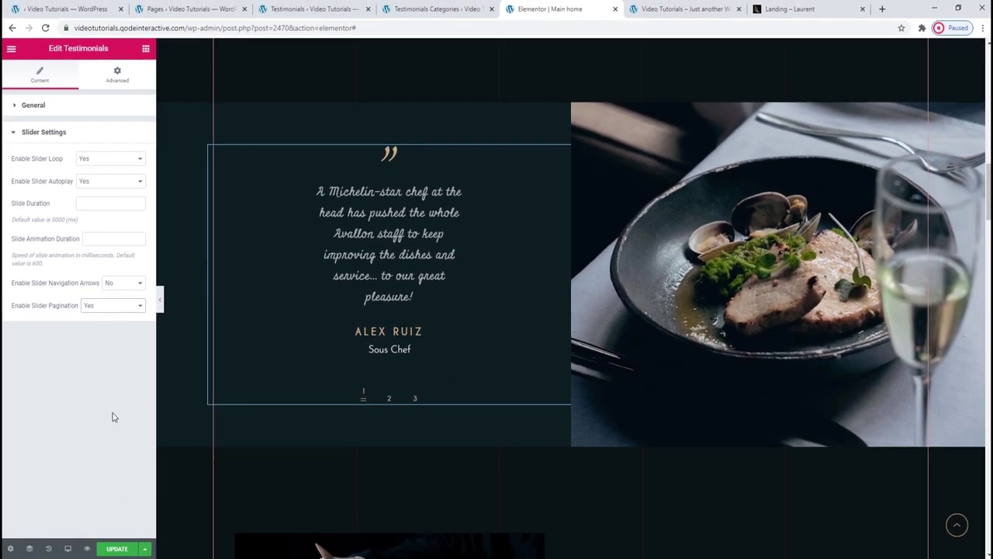
Replace the dish photo beside the testimonials with the uploaded Avallon-img-3.jpg.
click(651, 304)
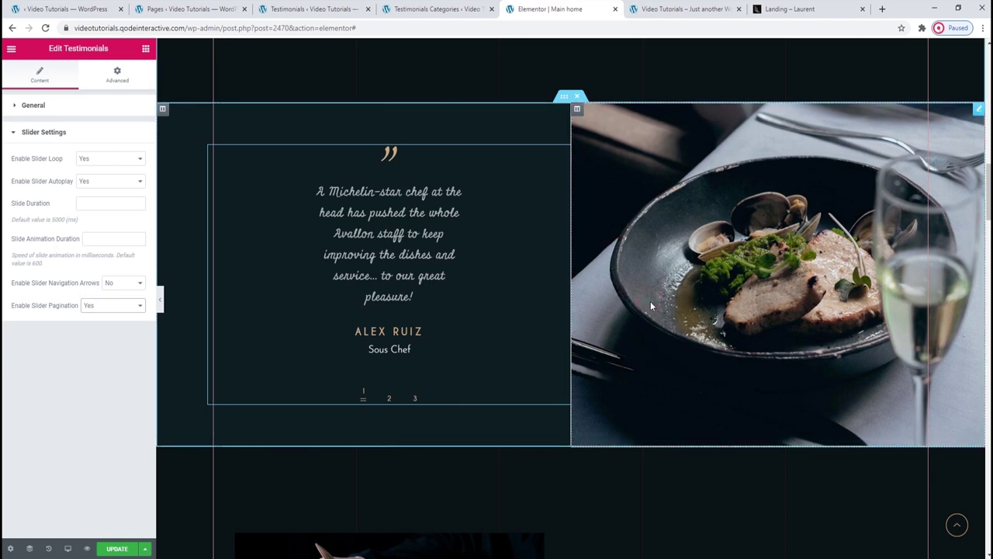
mouse_move(96, 239)
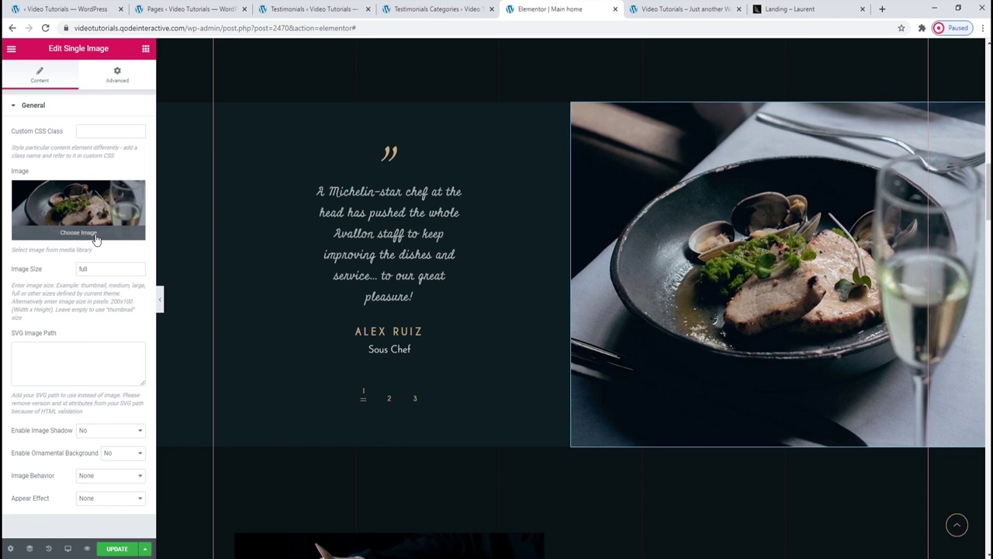
click(82, 208)
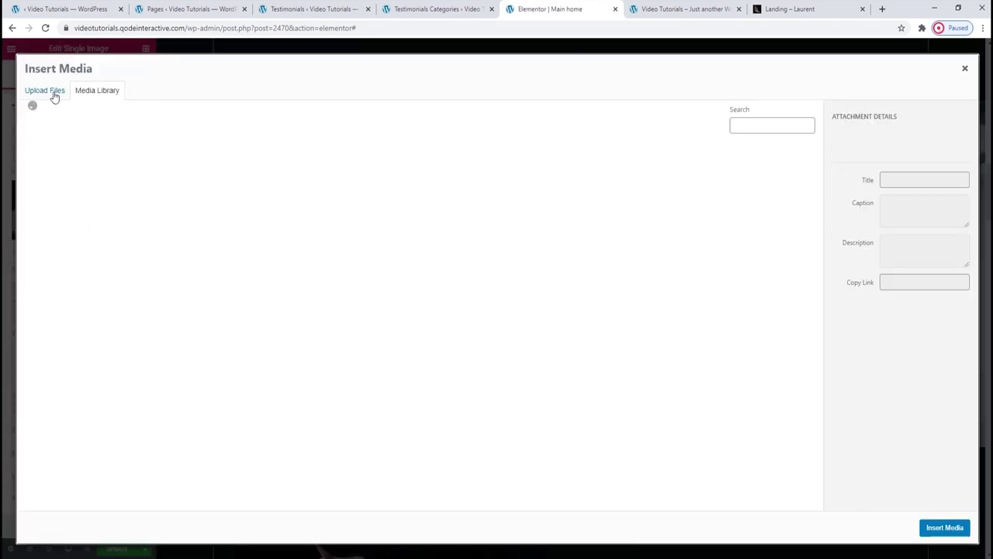
click(55, 95)
click(519, 281)
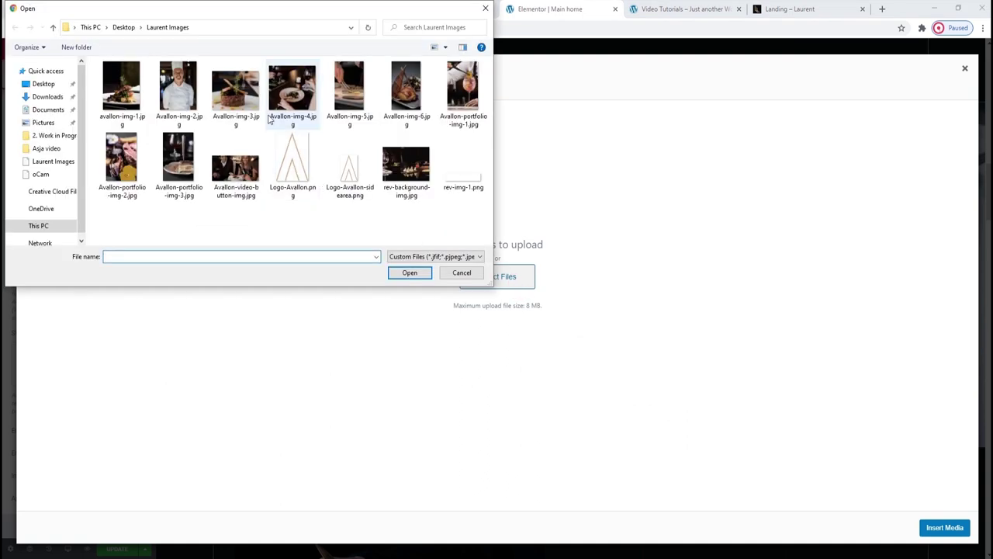
click(256, 109)
click(409, 273)
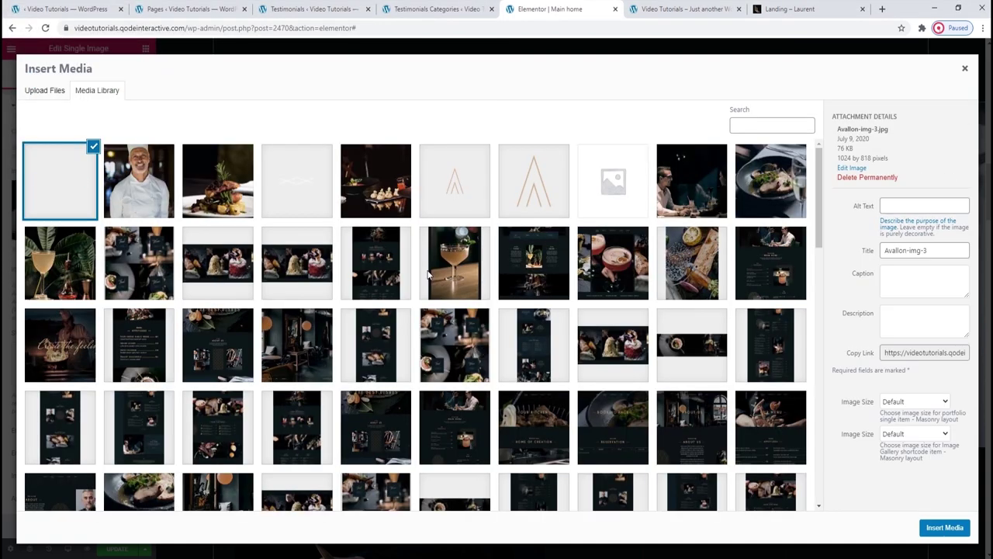
click(944, 528)
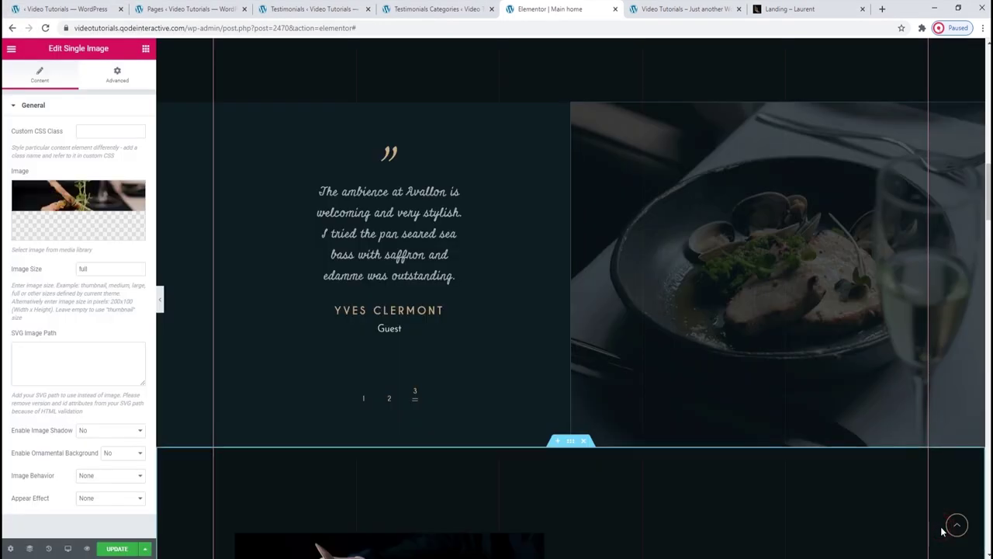
Update the page and reload the live site to see the new photo.
click(119, 548)
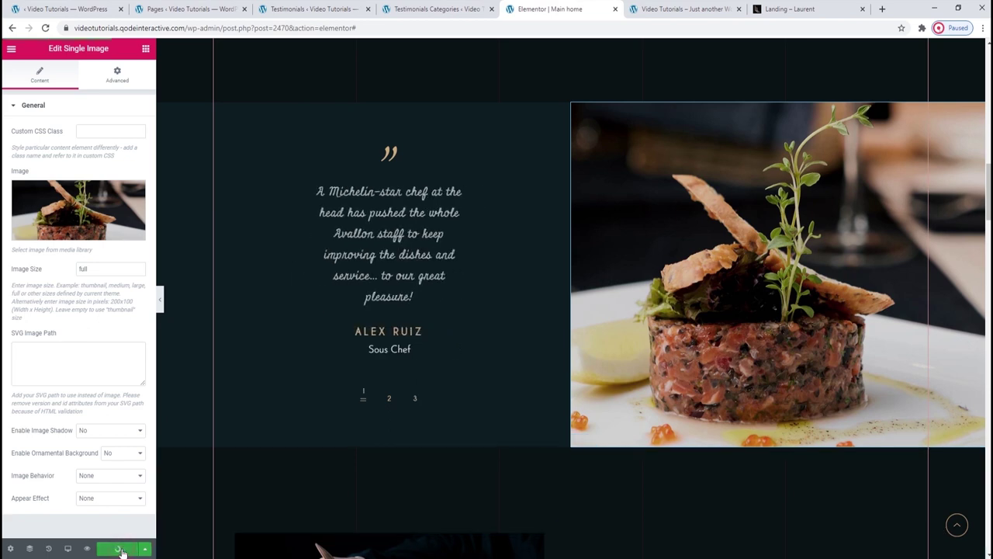
key(ctrl+Tab)
click(45, 29)
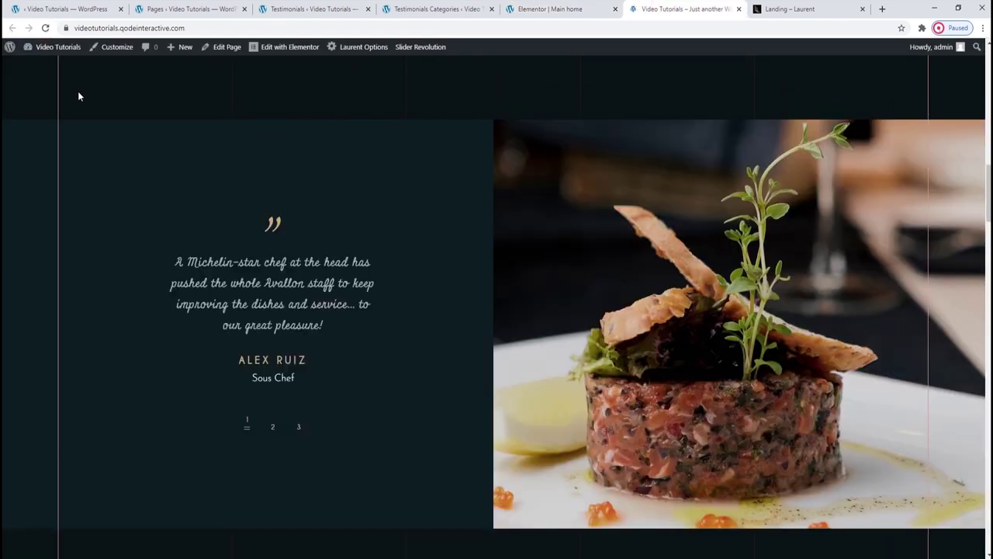
Replace the Our Best Specialties pasta image with the uploaded Avallon-img-4.jpg.
scroll(468, 295, down, 5)
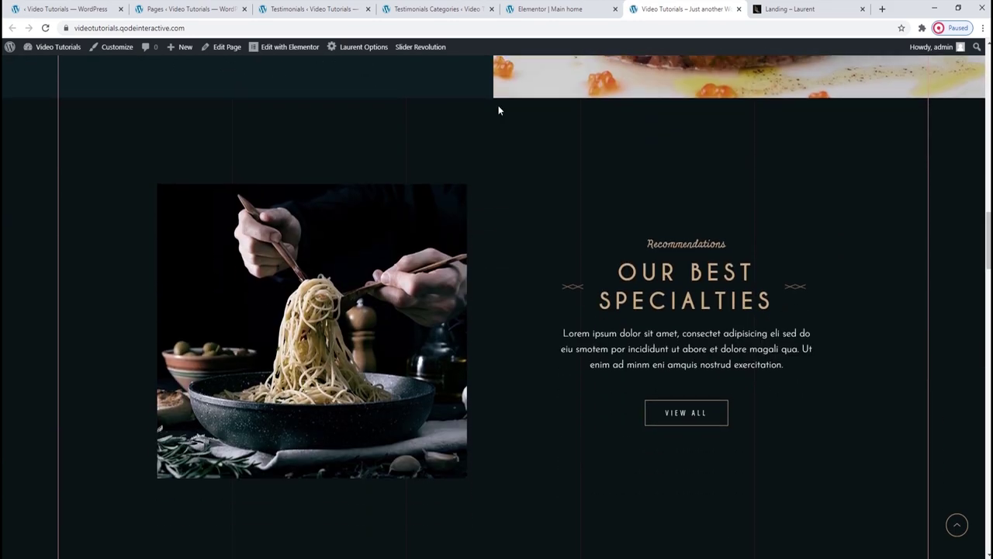
click(544, 8)
scroll(478, 280, down, 4)
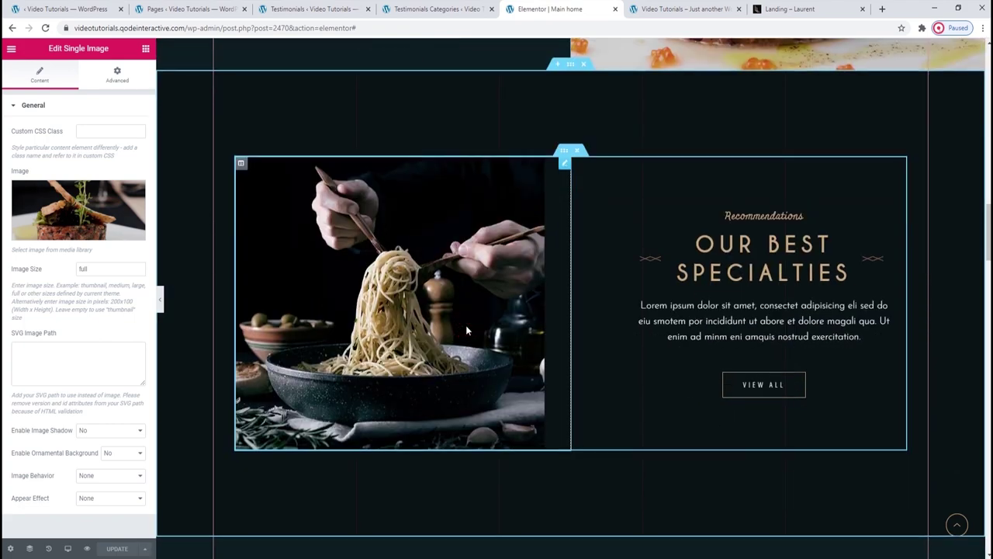
click(462, 311)
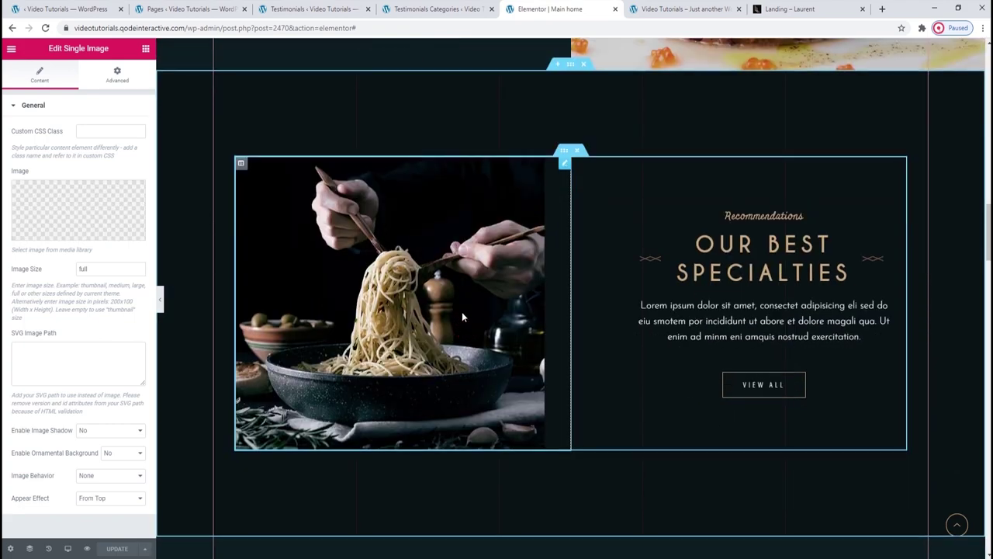
click(74, 186)
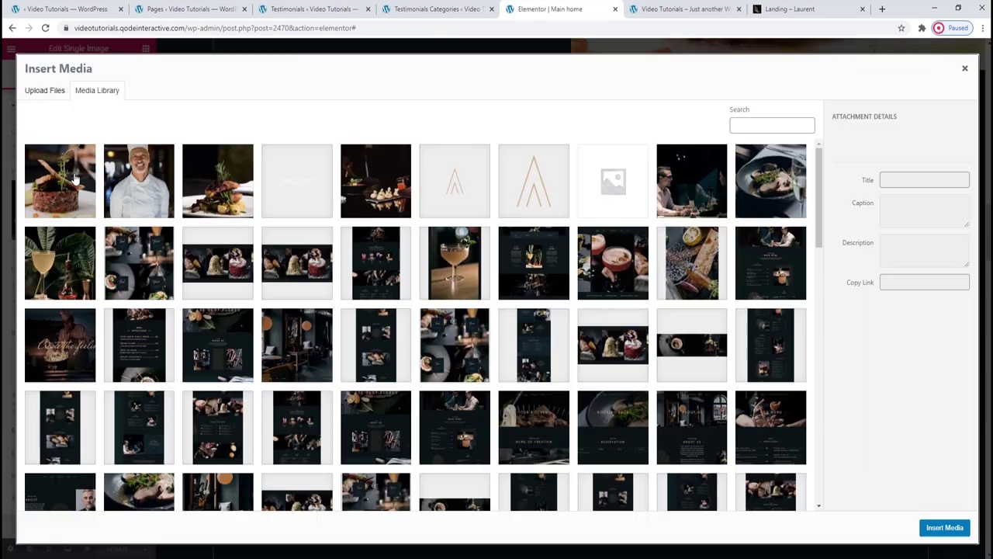
click(45, 90)
click(499, 273)
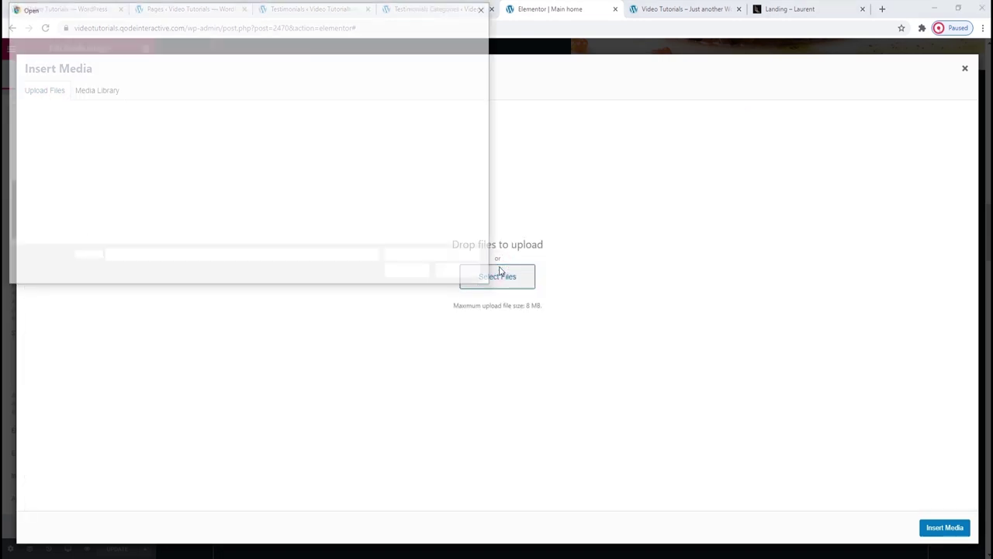
click(309, 100)
click(410, 272)
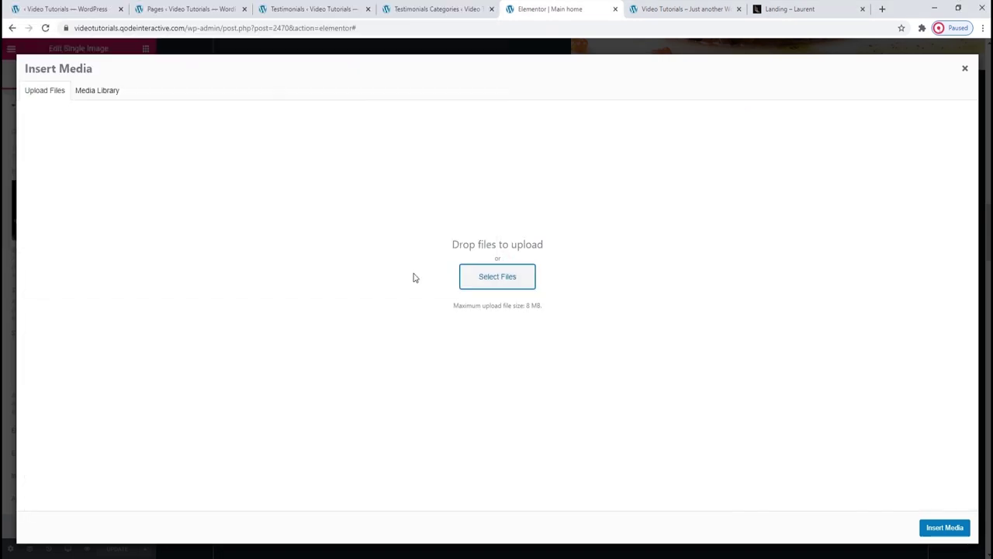
click(944, 528)
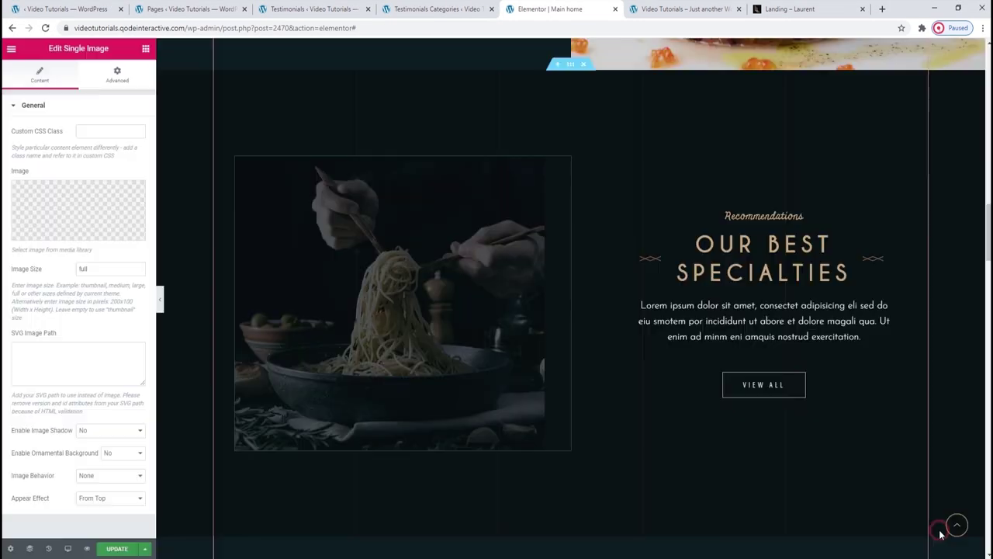
Update the page and reload the live home page to check the dining photo.
click(115, 548)
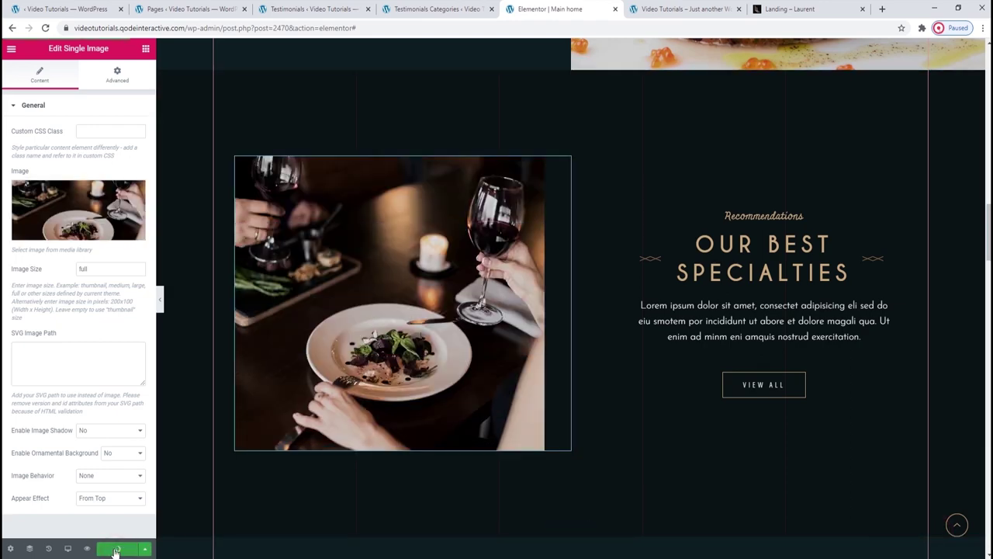
click(683, 8)
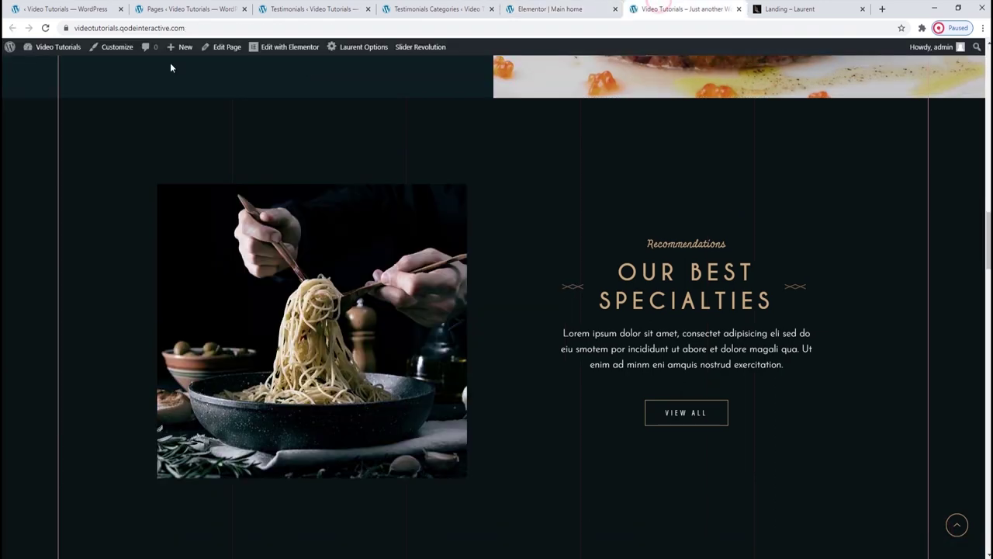
click(45, 27)
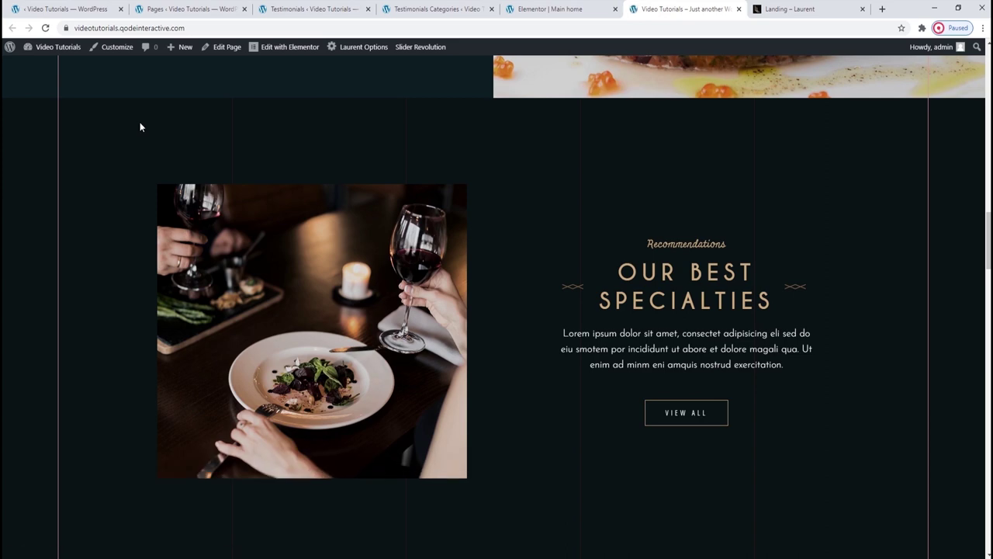
Confirm the inner section's Laurent Grid is set to In Grid, then select the Recommendations title block.
click(535, 9)
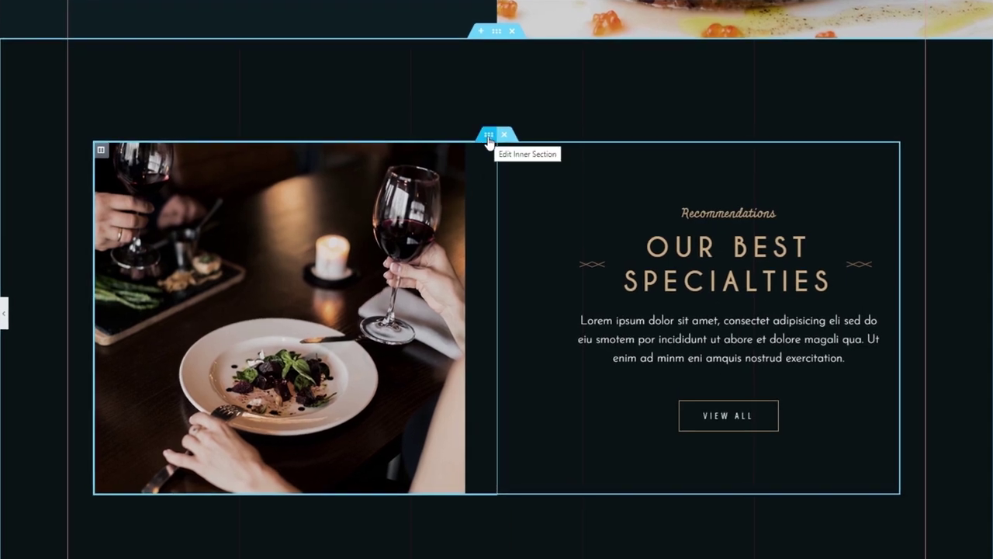
click(488, 137)
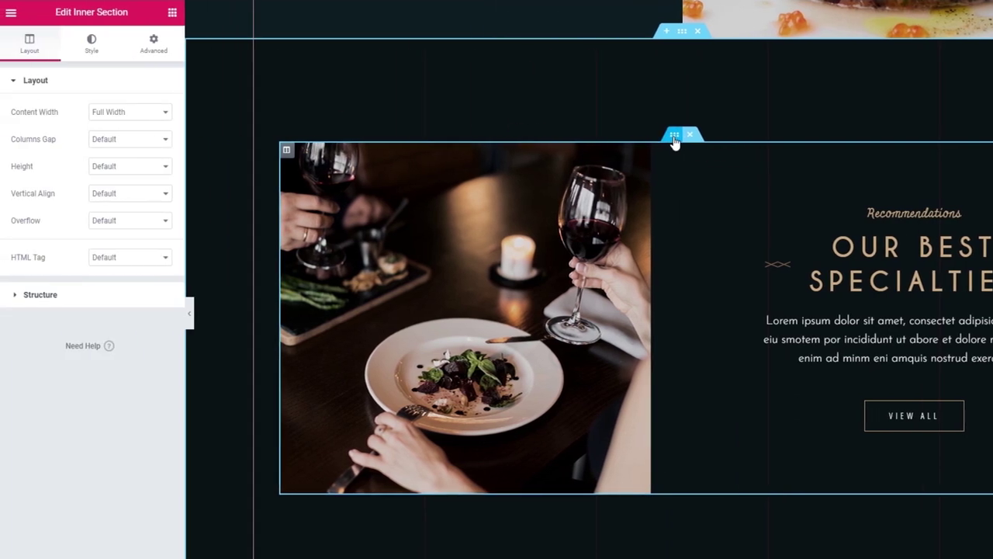
click(164, 52)
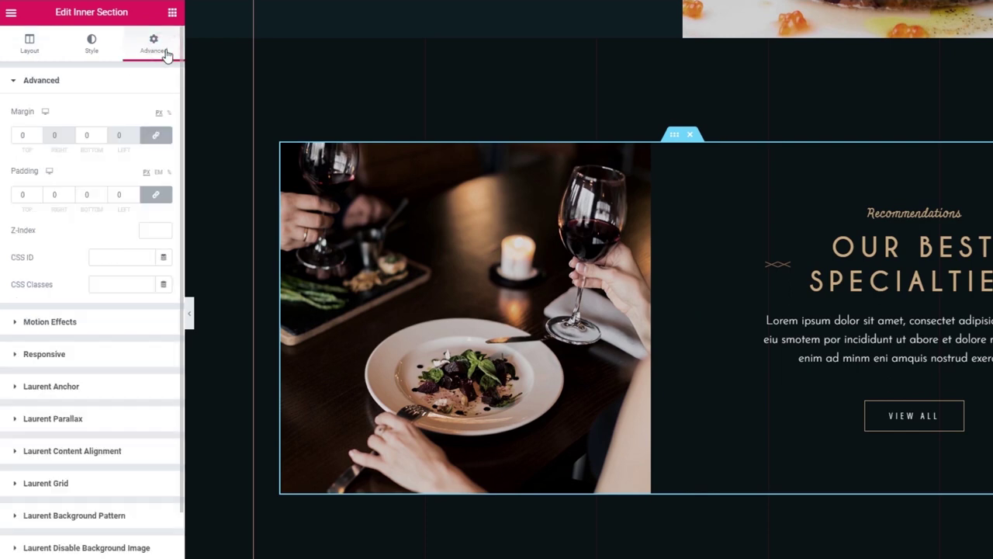
click(75, 484)
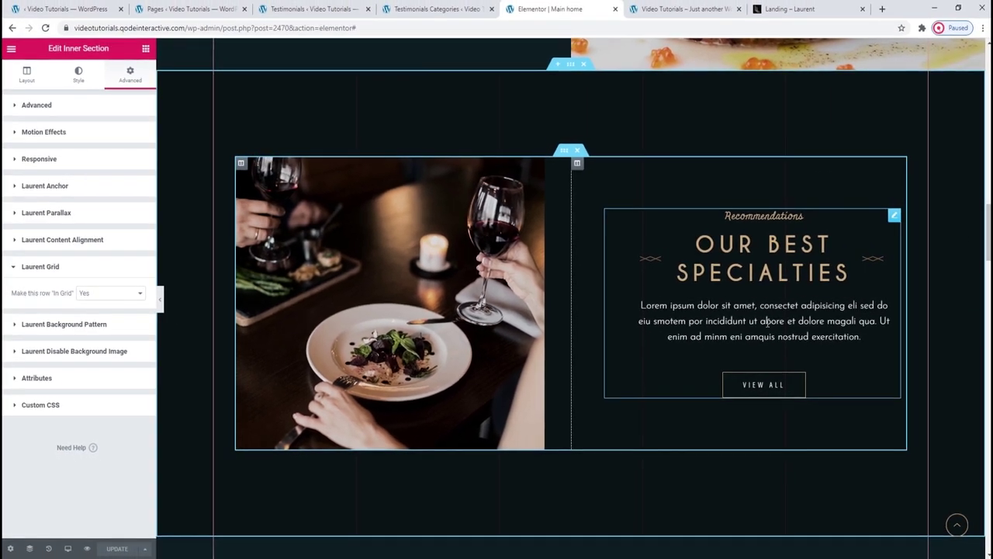
click(907, 325)
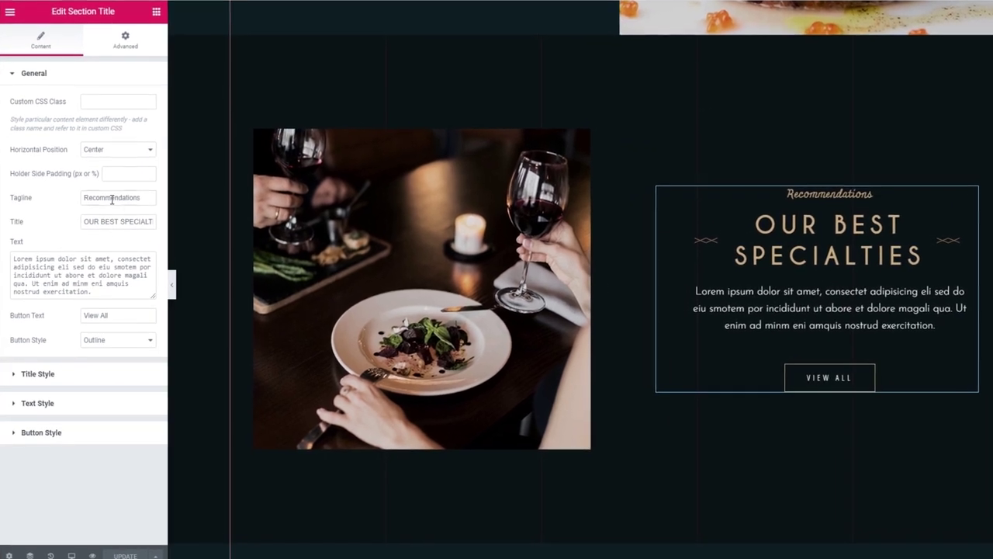
Retitle the section 'SEE OUR SPECIALS', save, and reload the live page to check it.
click(113, 199)
click(119, 218)
key(ctrl+a)
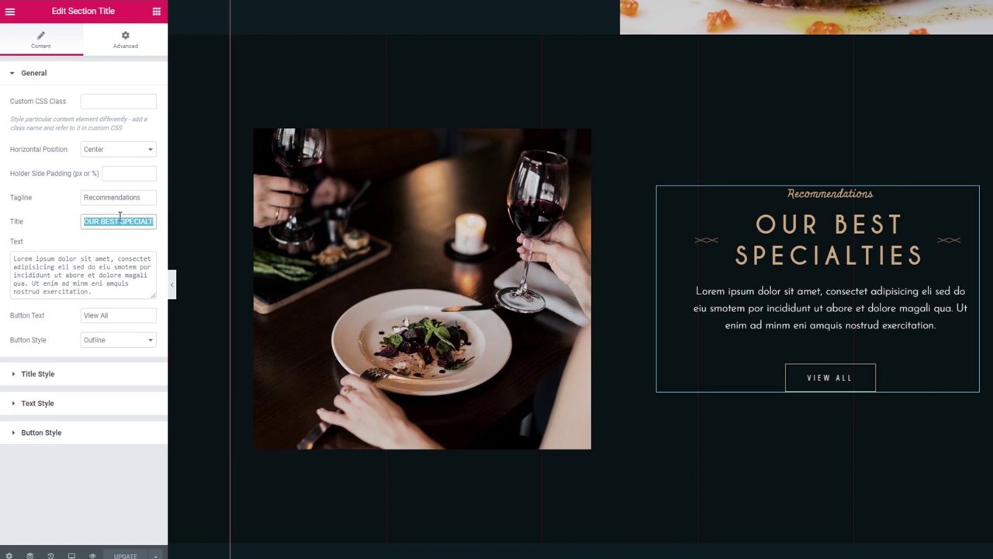
text(SEE OUR SPECIALS)
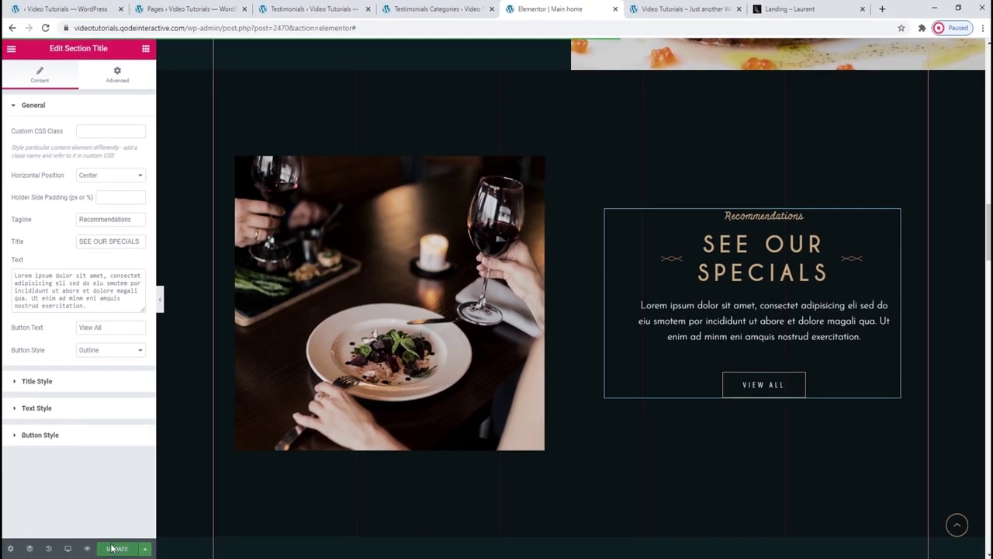
click(112, 548)
click(683, 8)
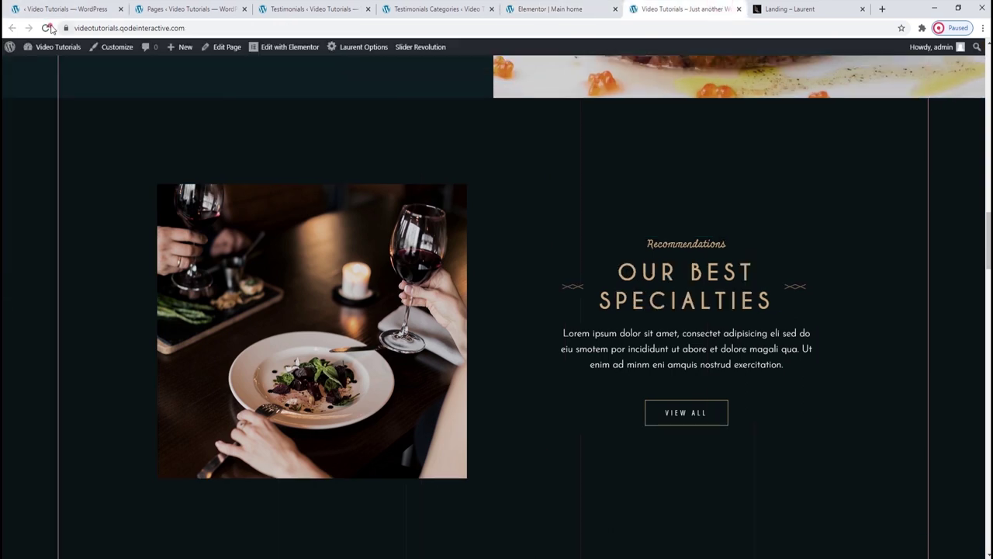
click(47, 28)
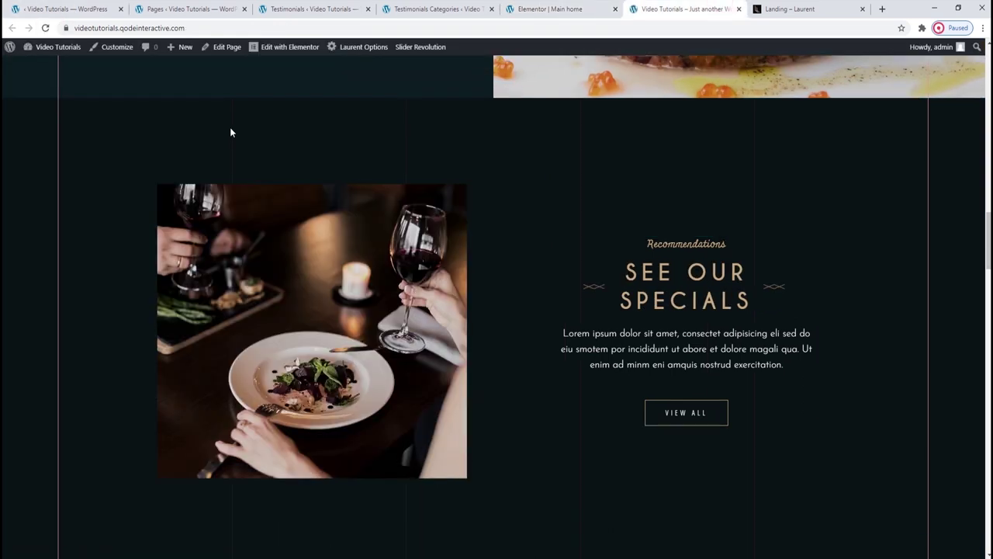
Replace the lorem ipsum with 'You eat with your eyes first…', save, and check it live.
click(552, 9)
triple_click(85, 292)
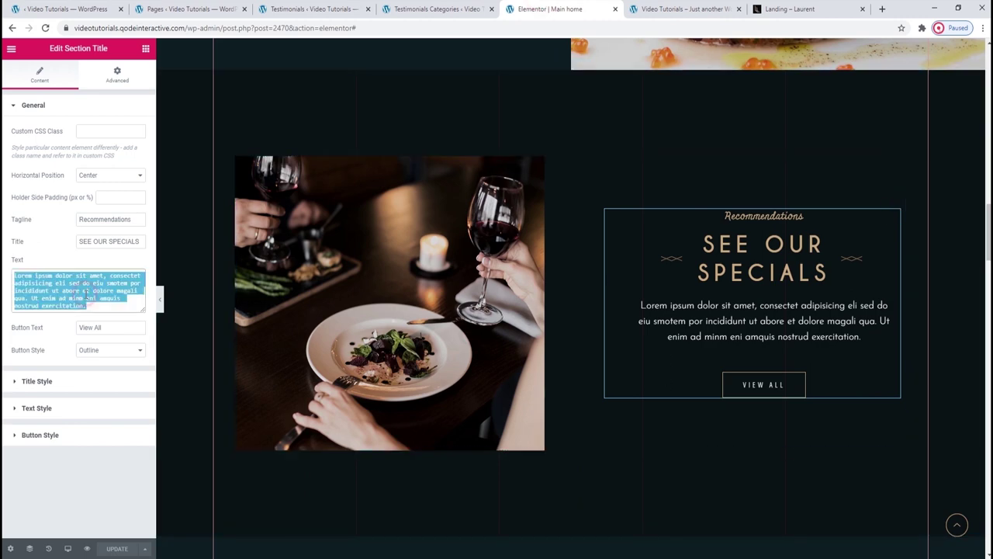
text(You eat with your eyes first)
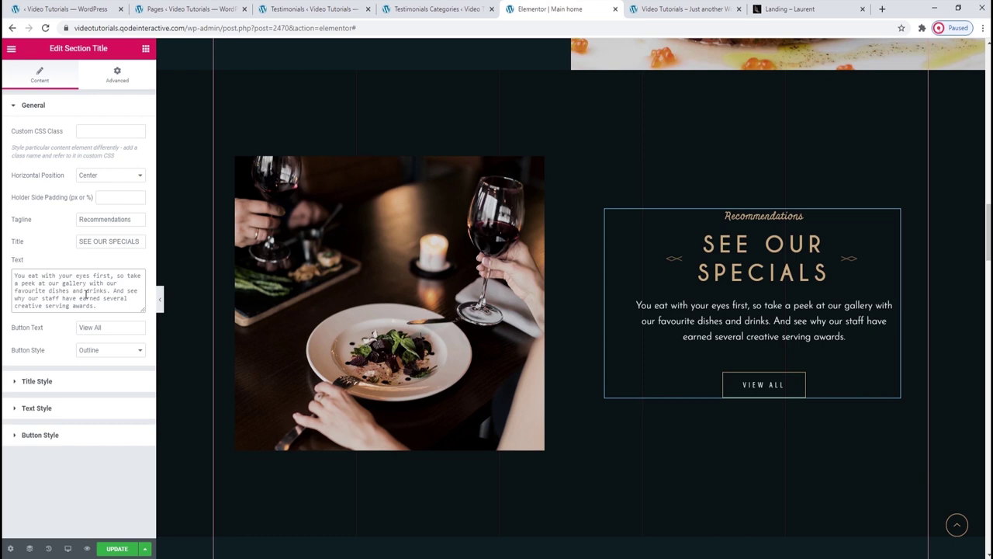
click(116, 548)
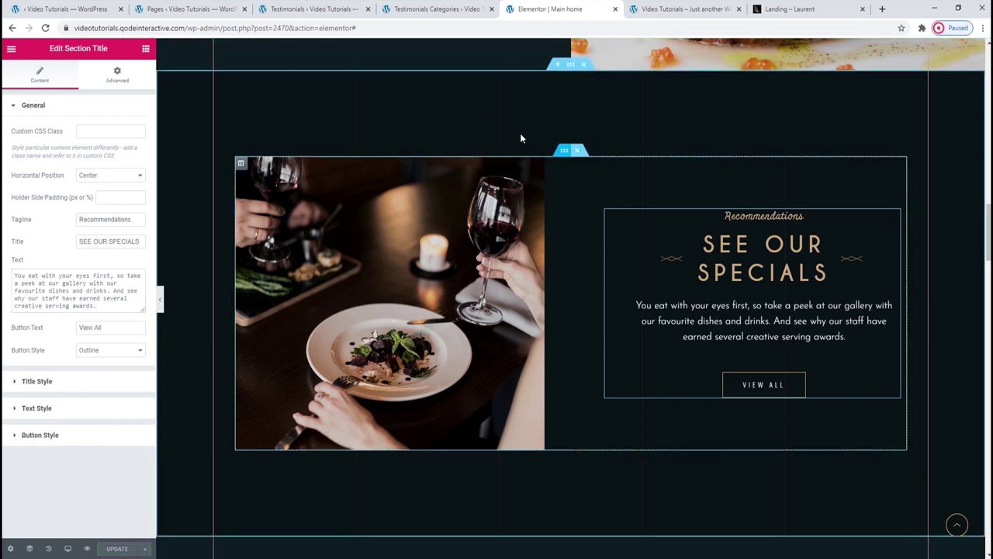
click(683, 8)
click(44, 27)
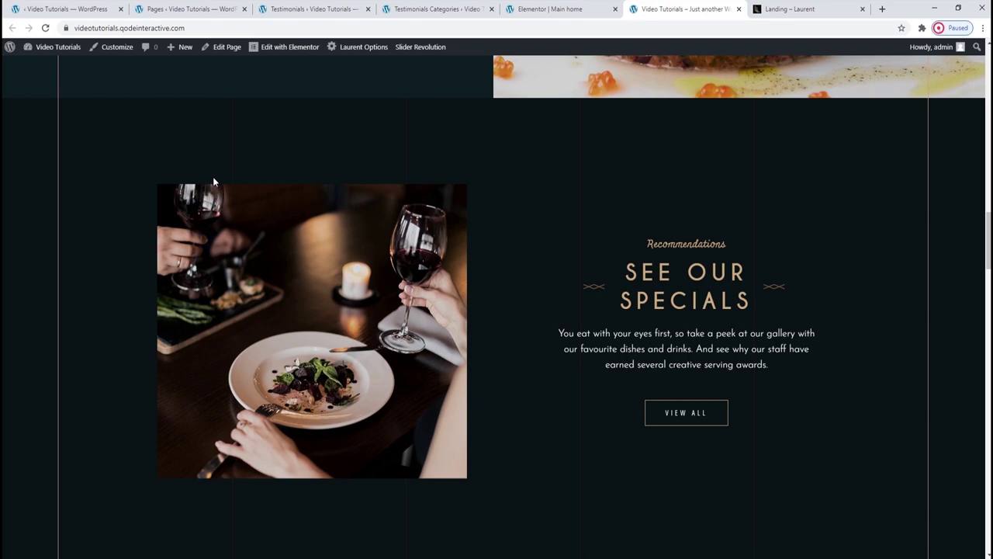
Try the Simple and Solid button styles, then return the View All button to Outline.
click(553, 8)
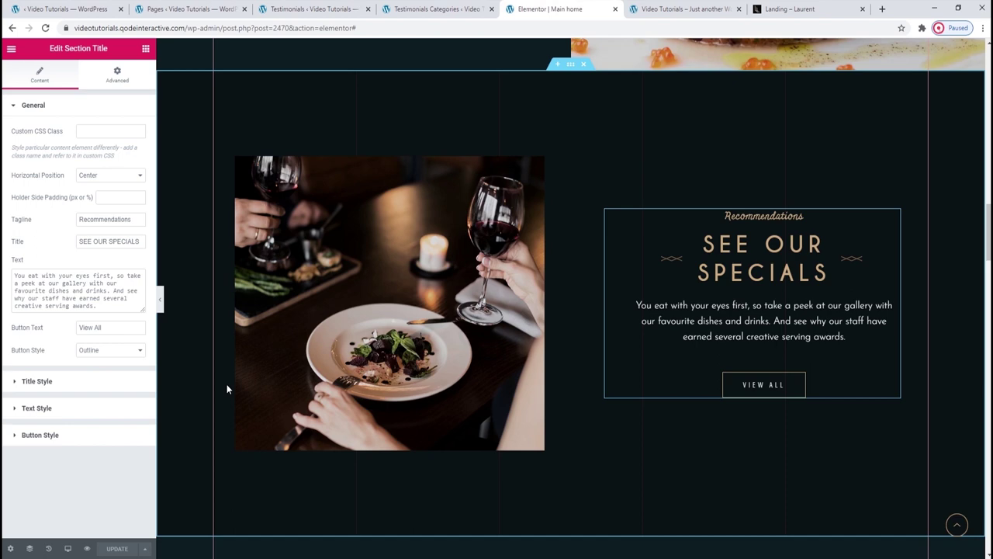
triple_click(87, 326)
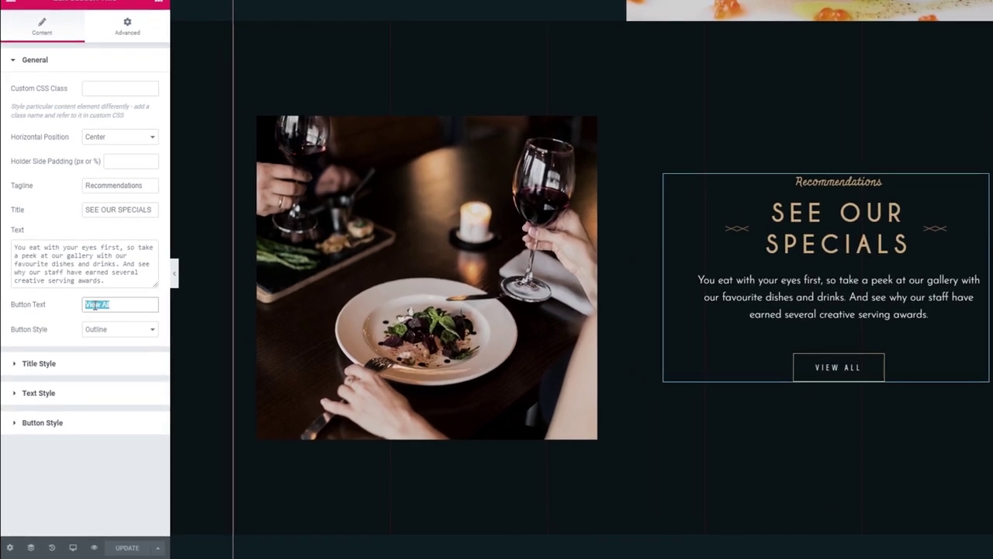
click(128, 303)
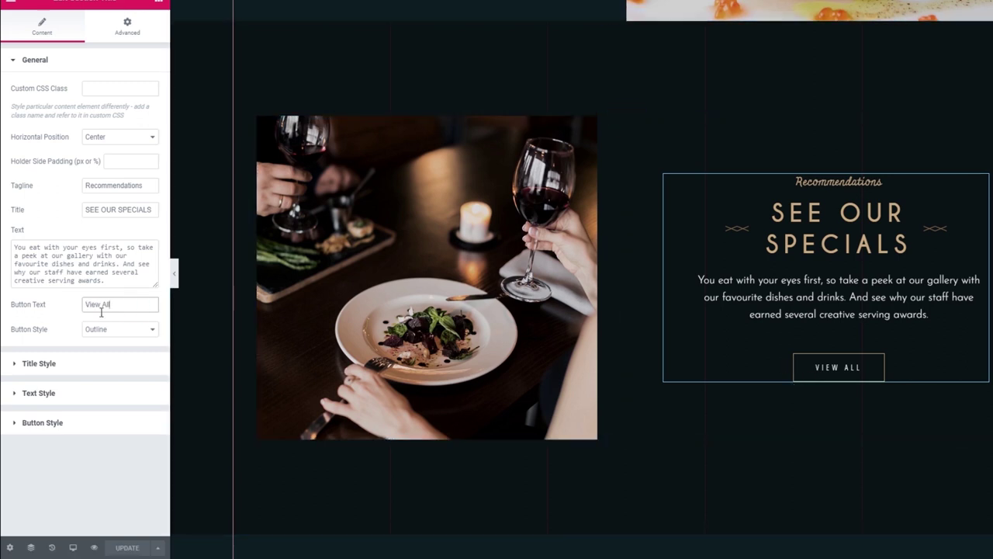
click(105, 331)
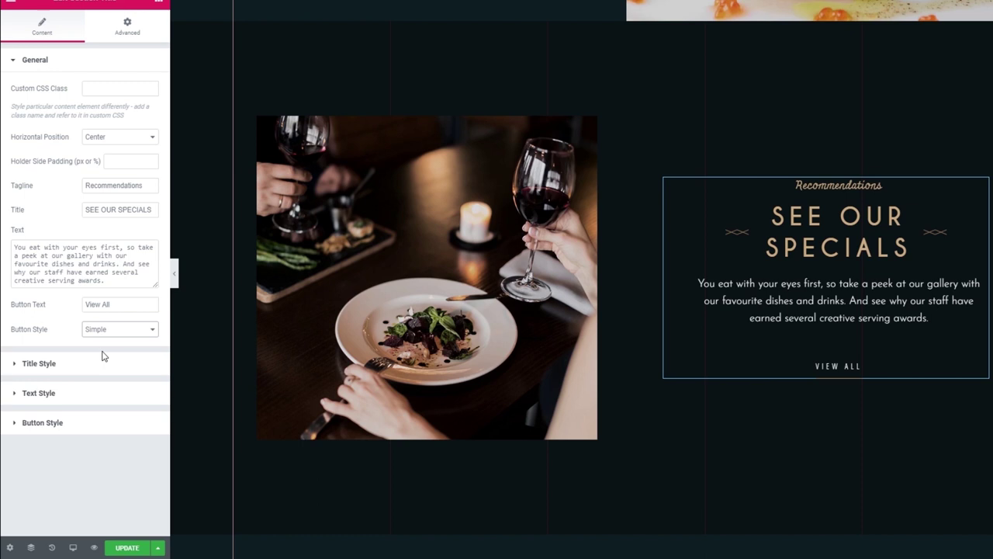
click(103, 332)
click(109, 360)
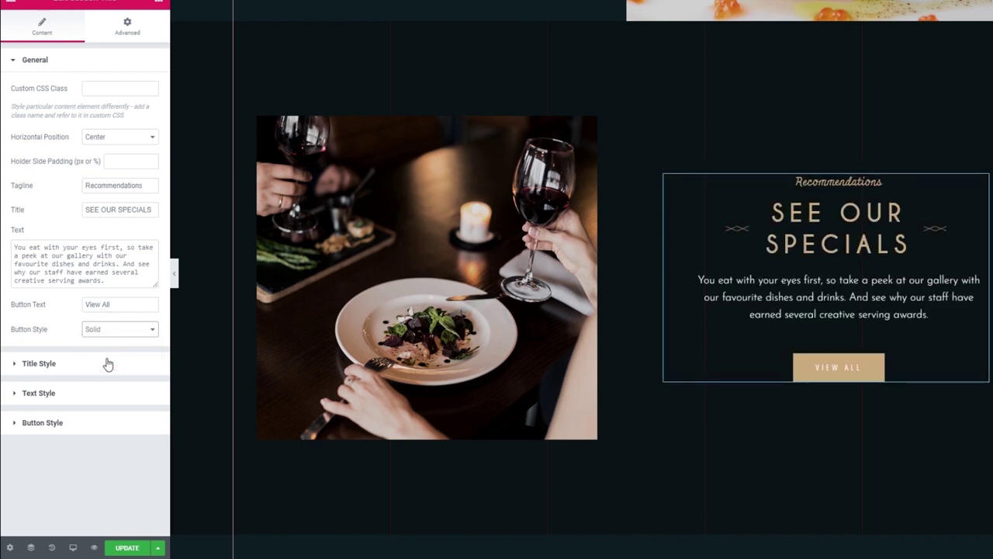
click(104, 331)
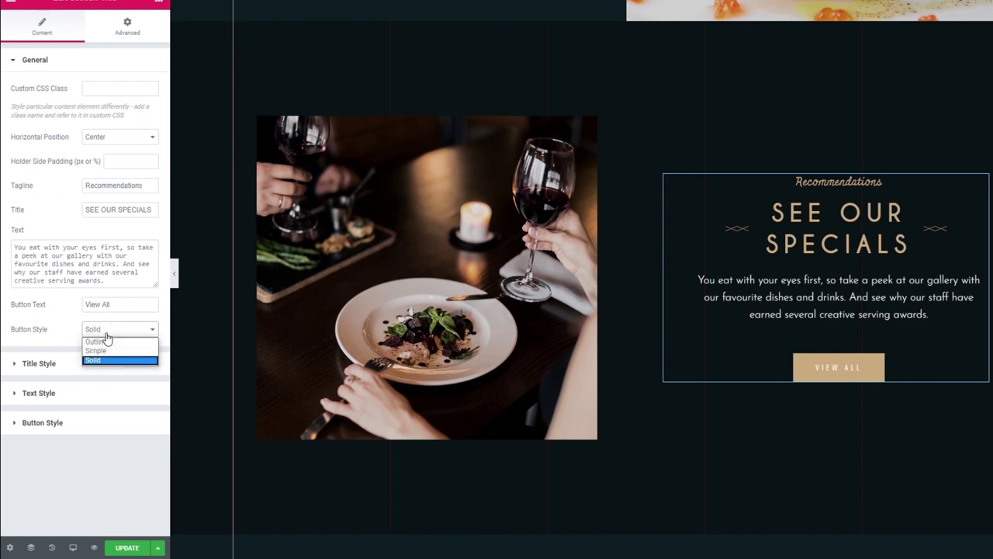
click(108, 342)
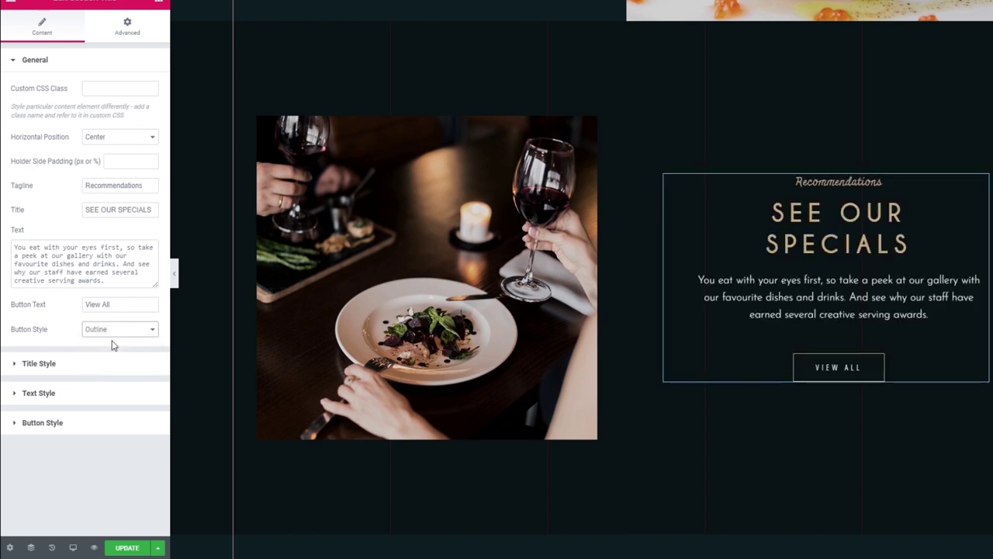
Set the button's top margin to 100, then 50 px, and save the page.
click(85, 423)
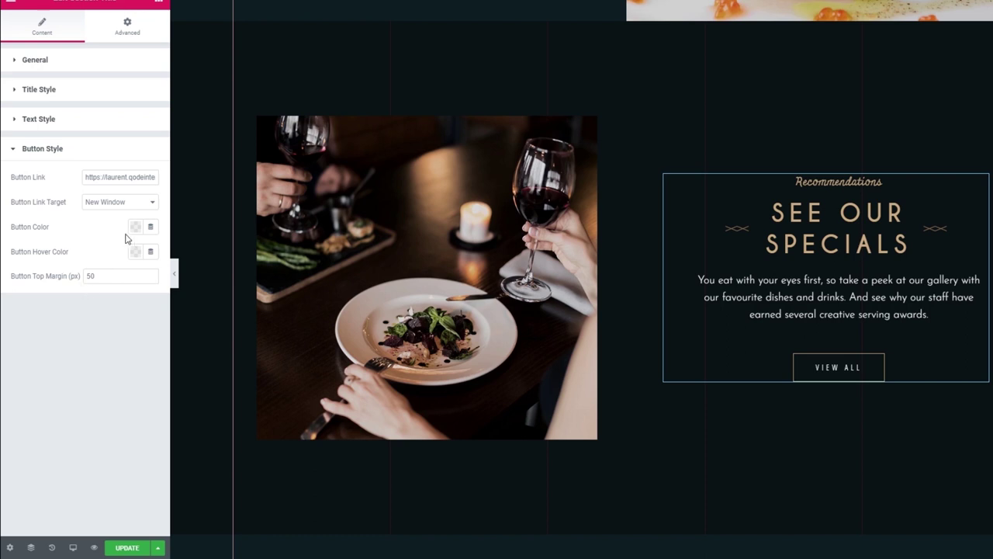
double_click(107, 279)
text(100)
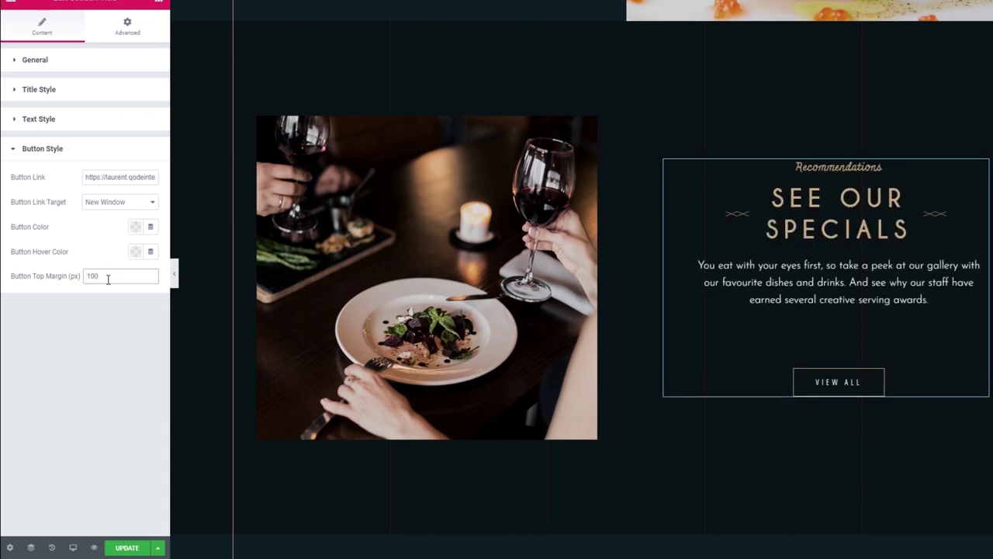
double_click(107, 279)
text(50)
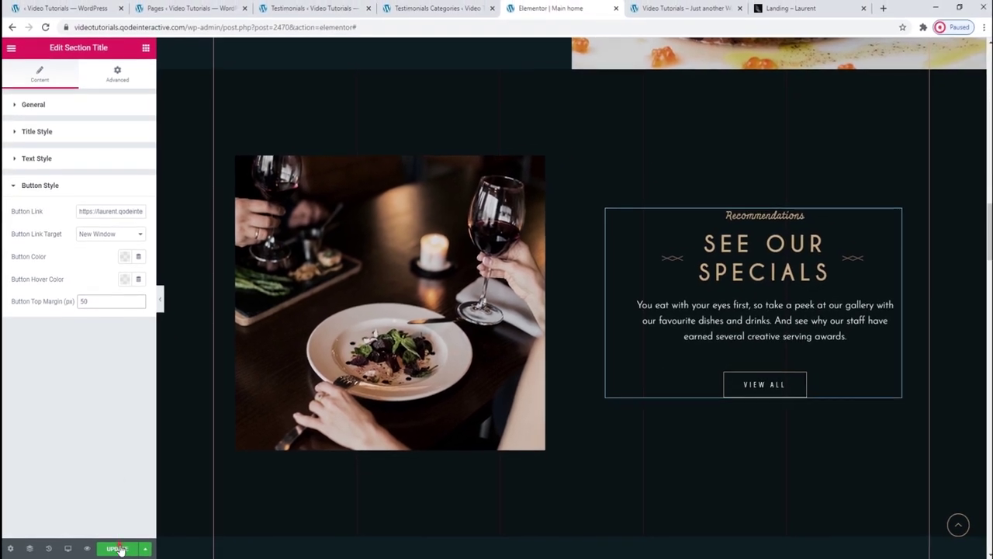
click(116, 548)
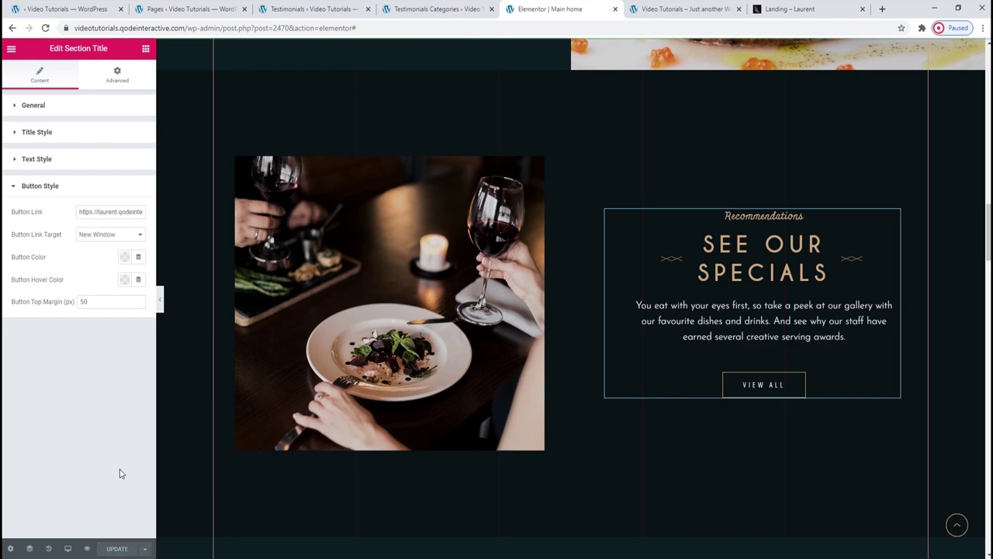
Reload the live page and scroll down to check the saved section.
click(683, 8)
click(44, 29)
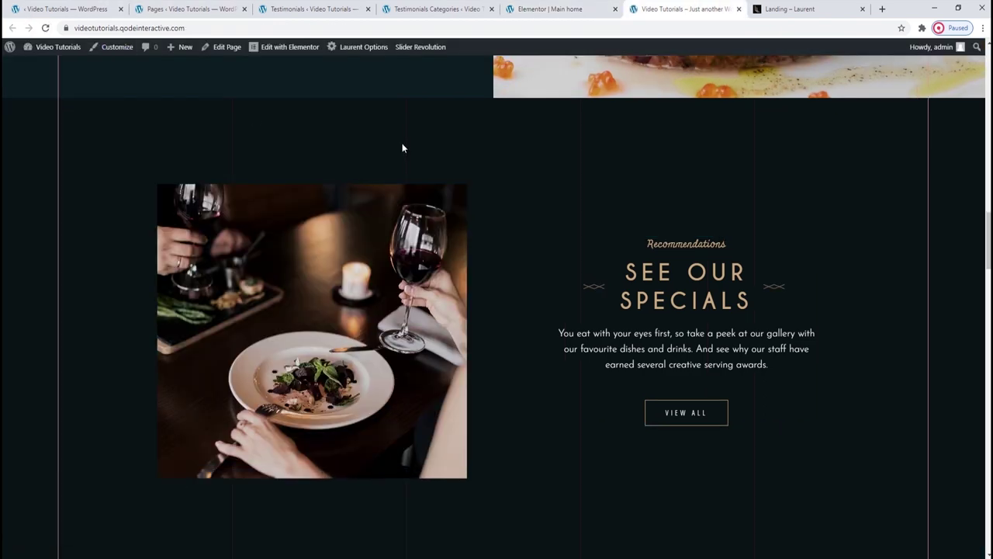
scroll(436, 152, down, 4)
scroll(436, 152, down, 3)
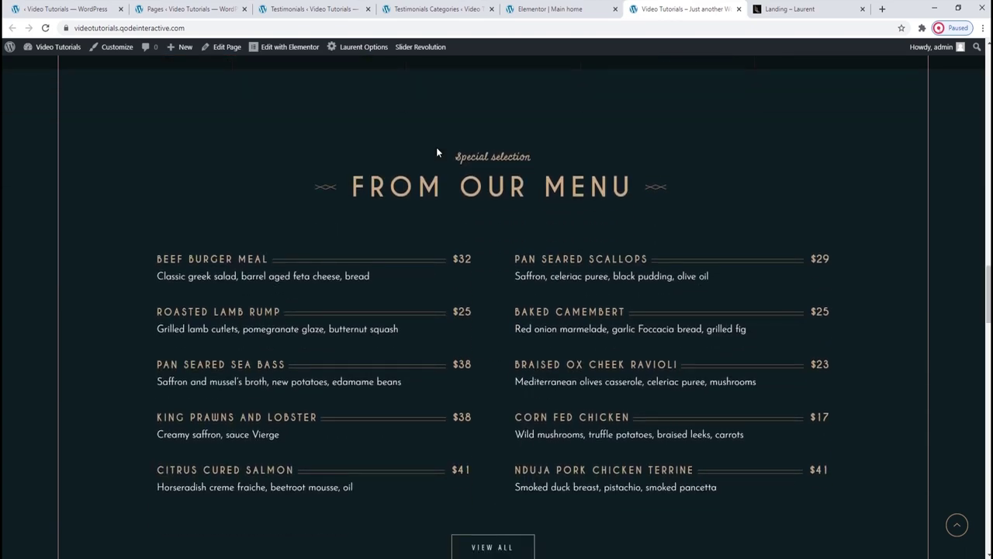
In the editor, select the From Our Menu heading, then the left dish list.
click(541, 7)
scroll(576, 269, down, 6)
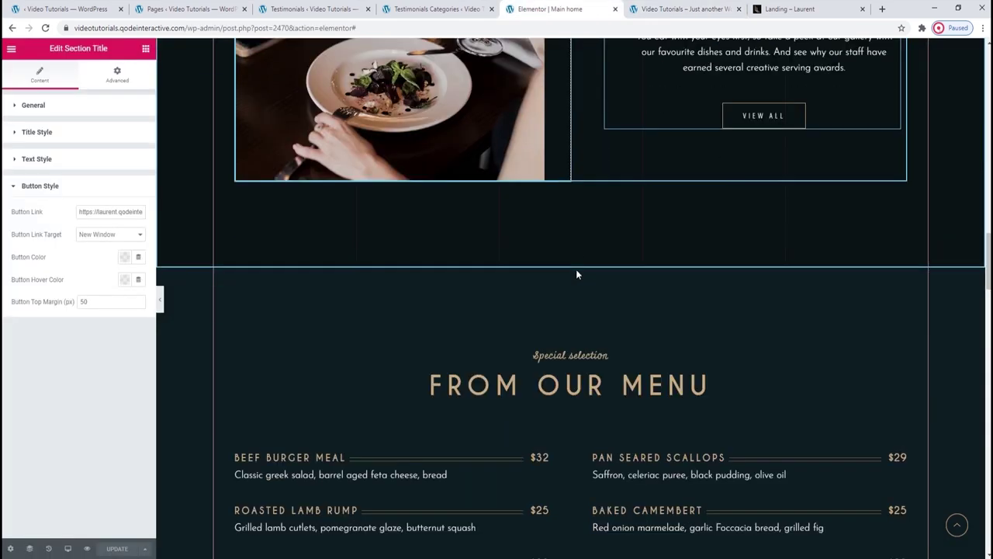
scroll(590, 229, down, 1)
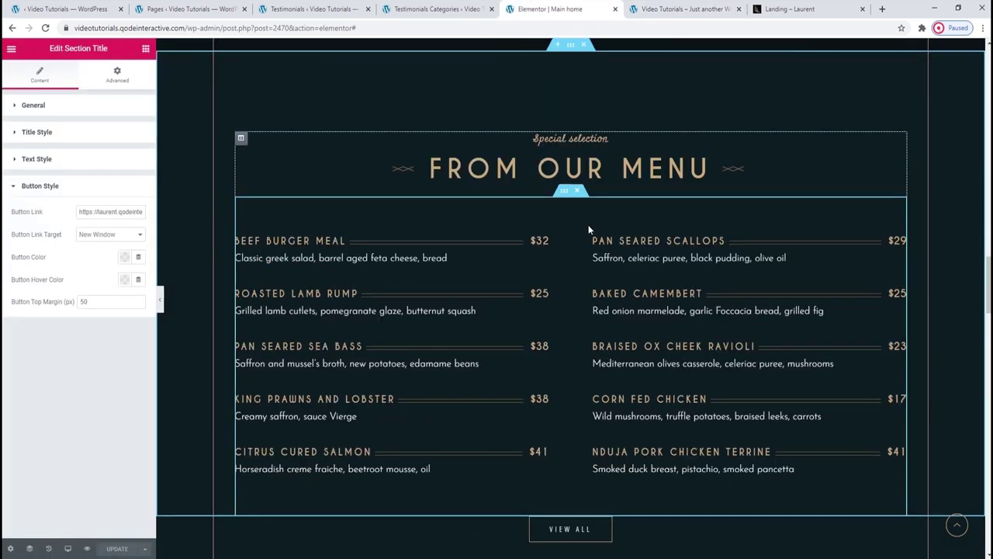
scroll(567, 186, down, 1)
scroll(449, 197, up, 1)
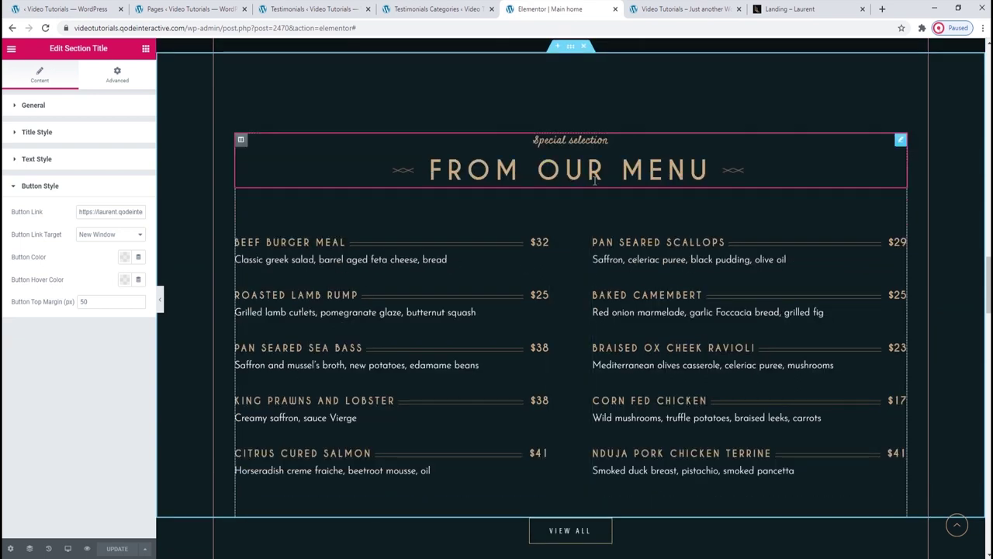
click(499, 164)
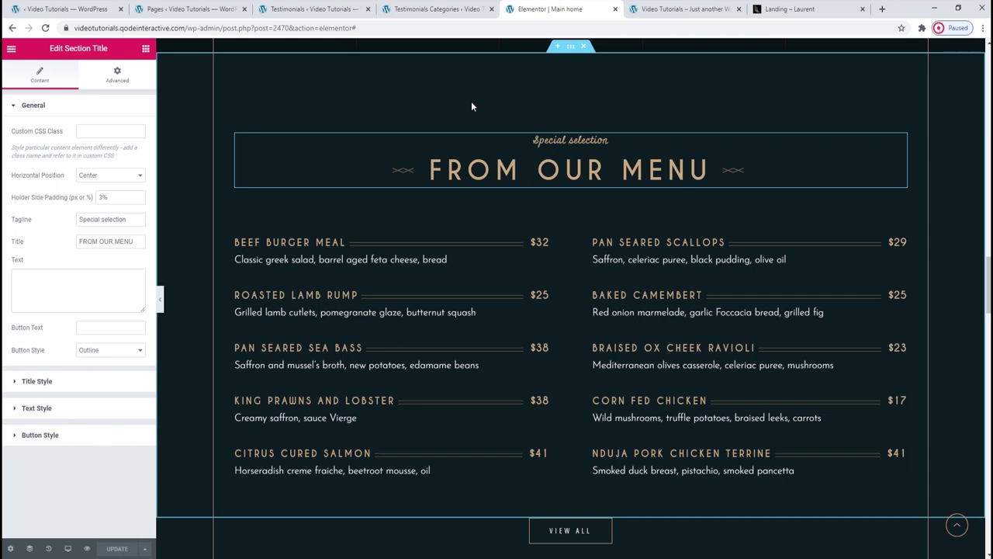
click(393, 264)
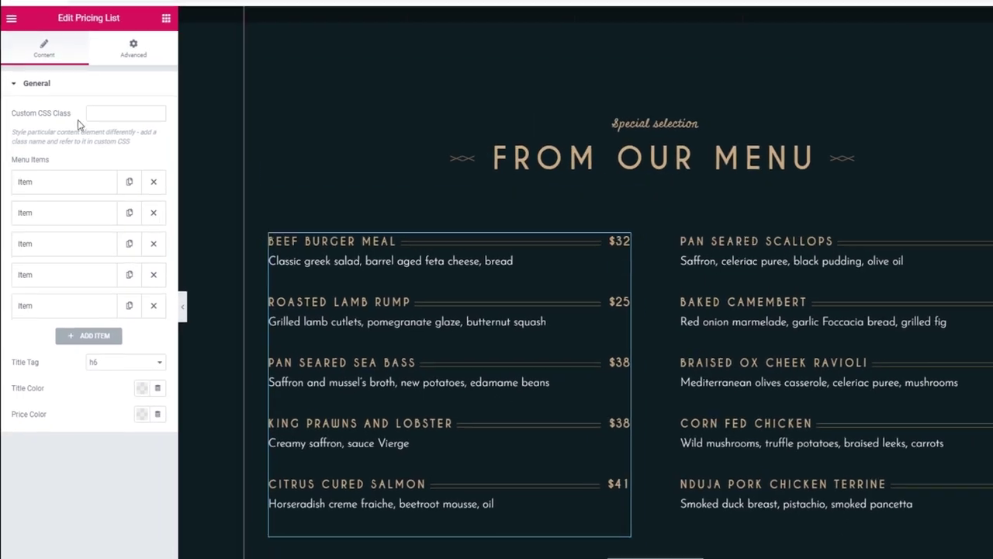
Inspect the first dish and keep h6 as the dish title level.
click(23, 185)
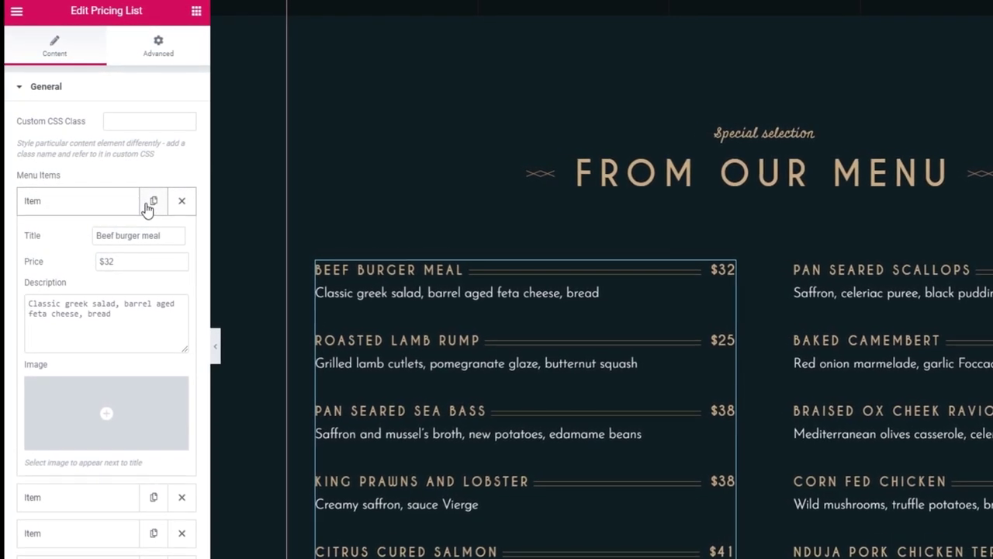
click(122, 202)
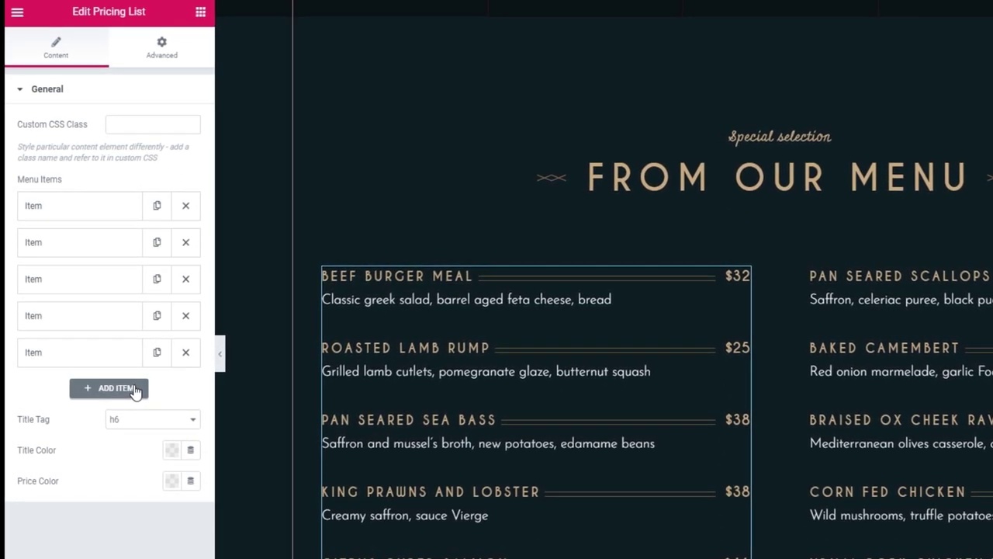
click(136, 420)
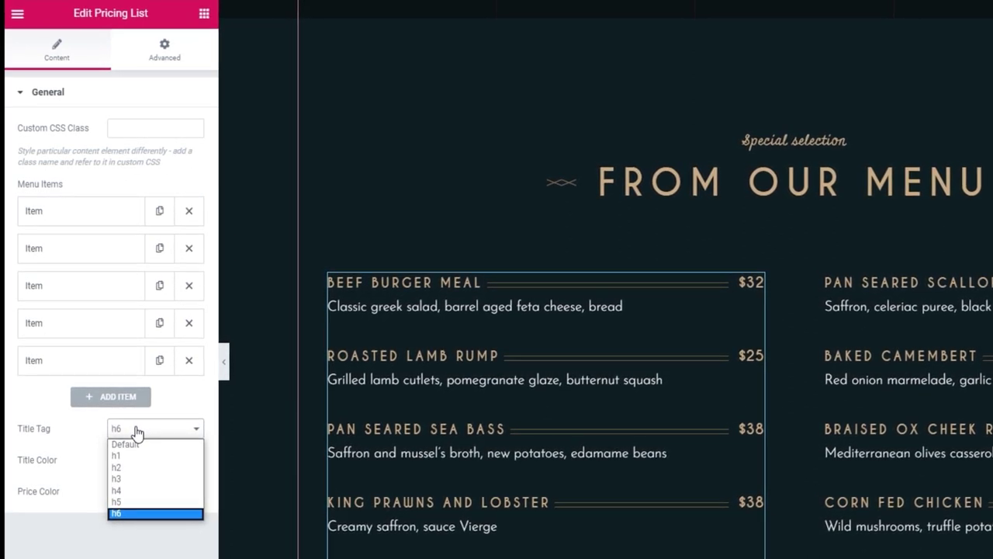
click(136, 431)
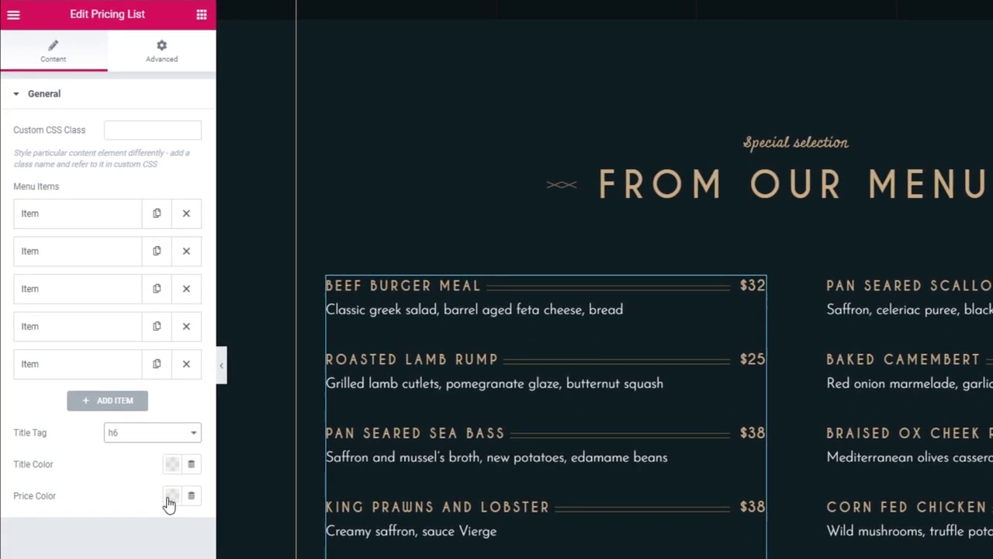
Start renaming the first dish to 'Citrus cured'.
click(109, 229)
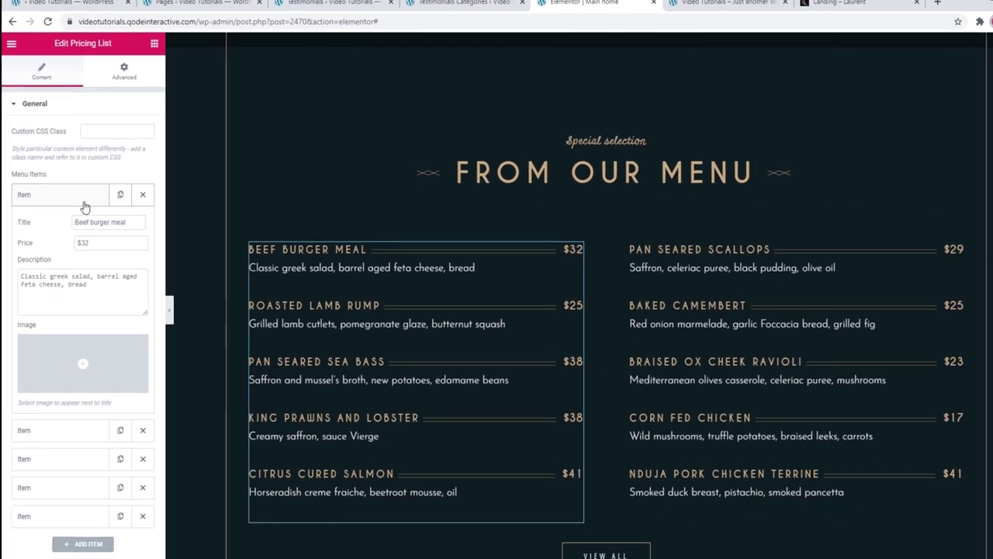
triple_click(112, 221)
text(Citrus cured)
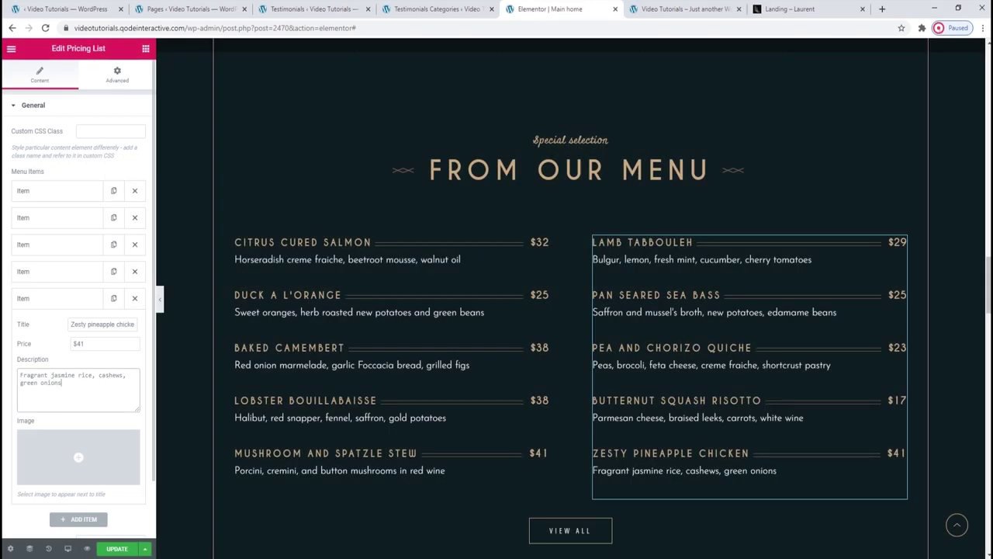
Save the new menu and reload the live page to view it.
click(126, 550)
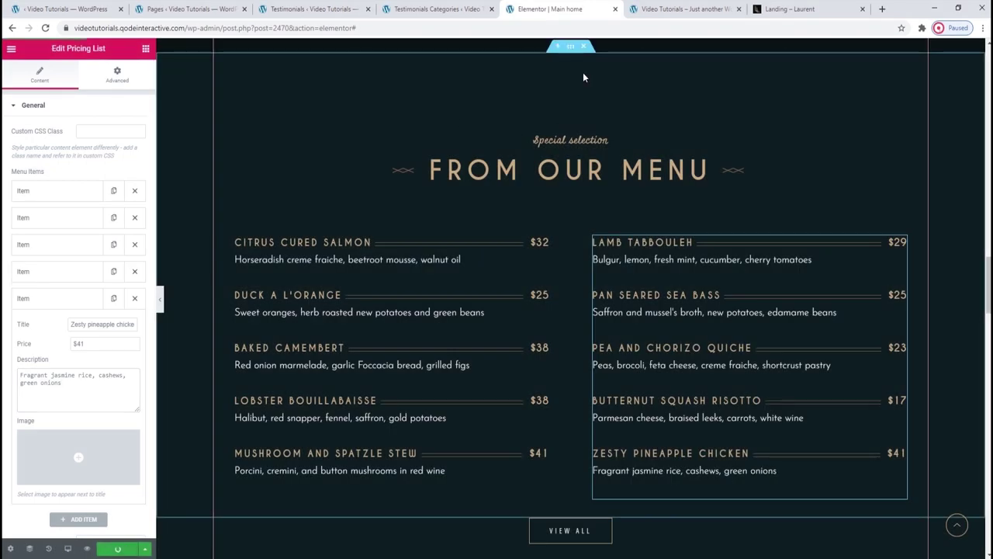
click(675, 9)
click(45, 28)
scroll(483, 309, down, 1)
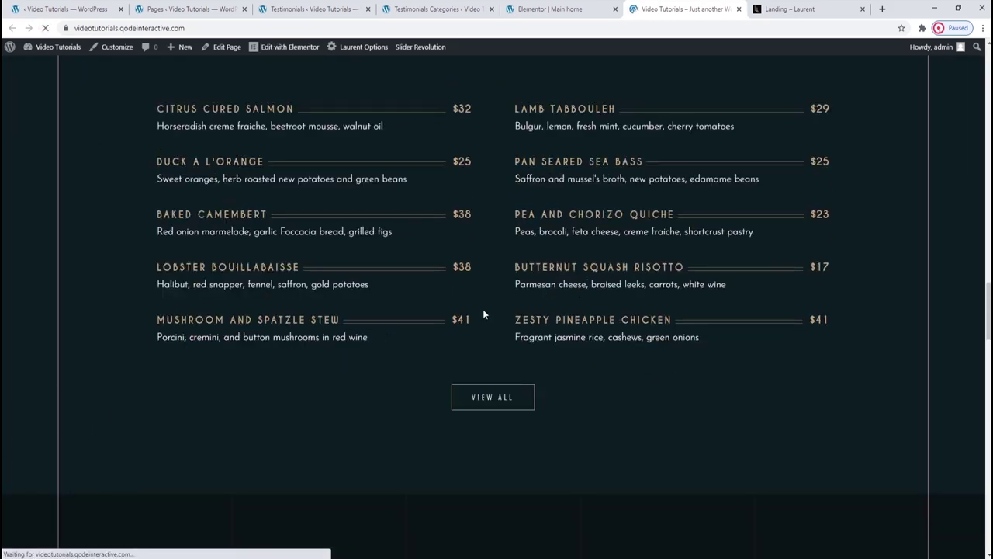
scroll(492, 285, down, 2)
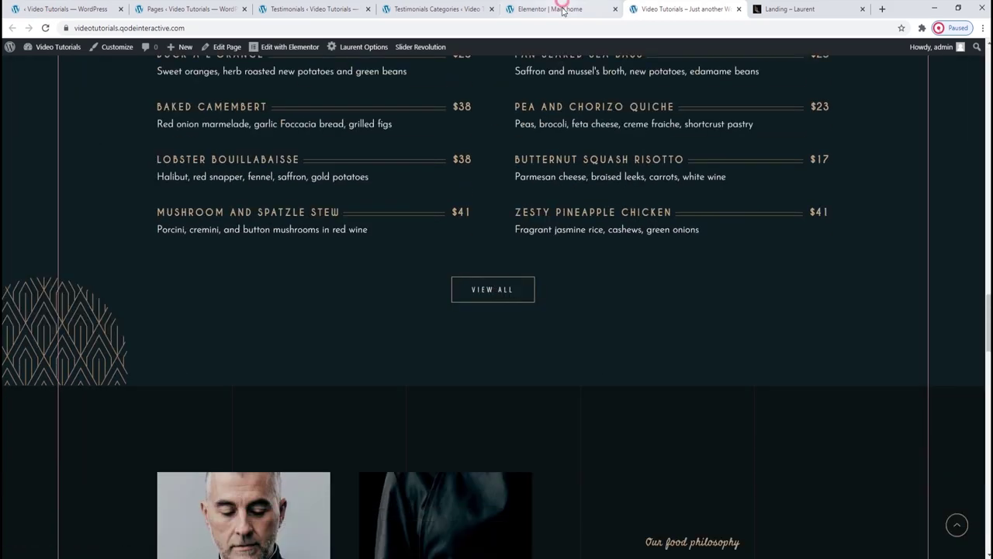
Back in the editor, select the VIEW ALL button below the menu.
key(ctrl+Page_Up)
scroll(596, 401, down, 2)
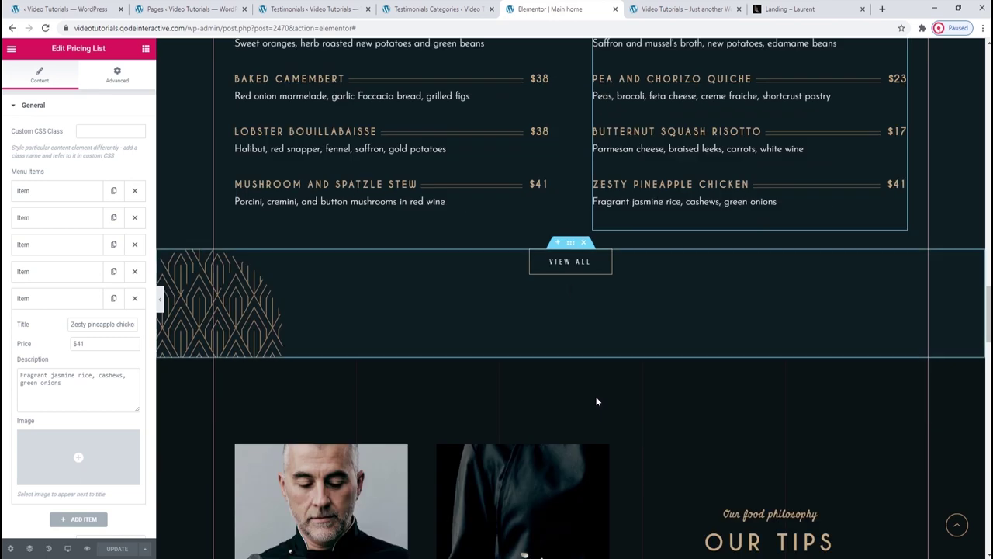
scroll(571, 284, down, 2)
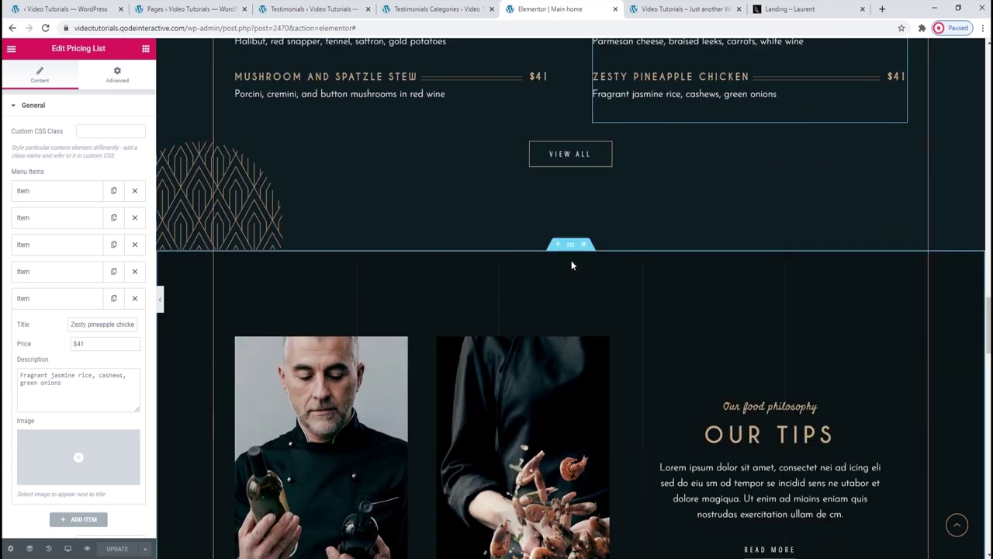
click(573, 158)
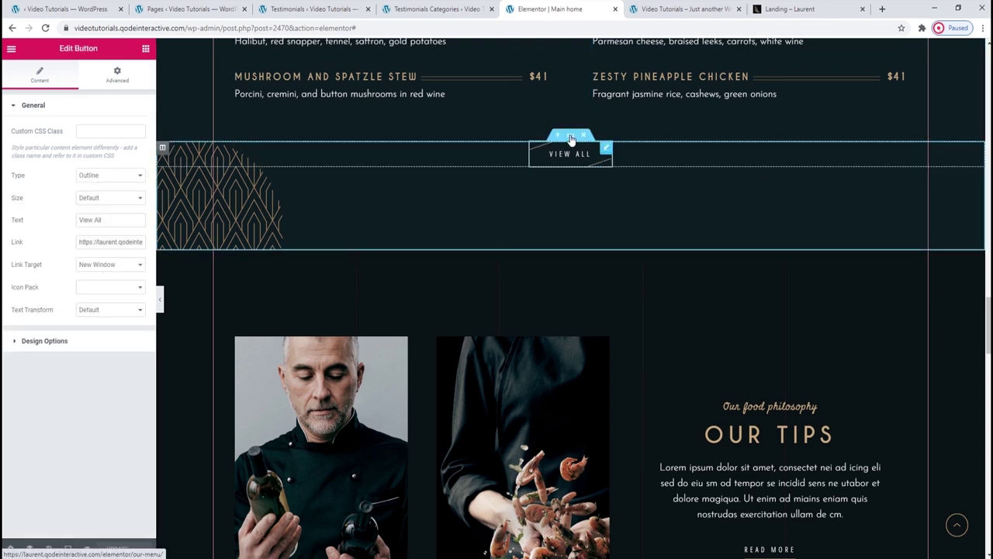
scroll(570, 138, up, 1)
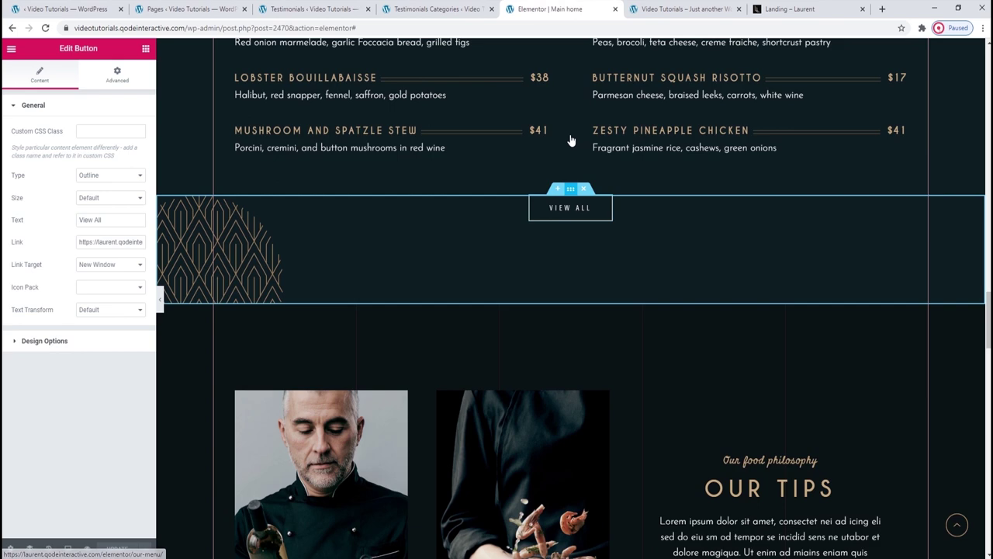
Change the section's background pattern stroke colour to D39797 and save.
click(570, 190)
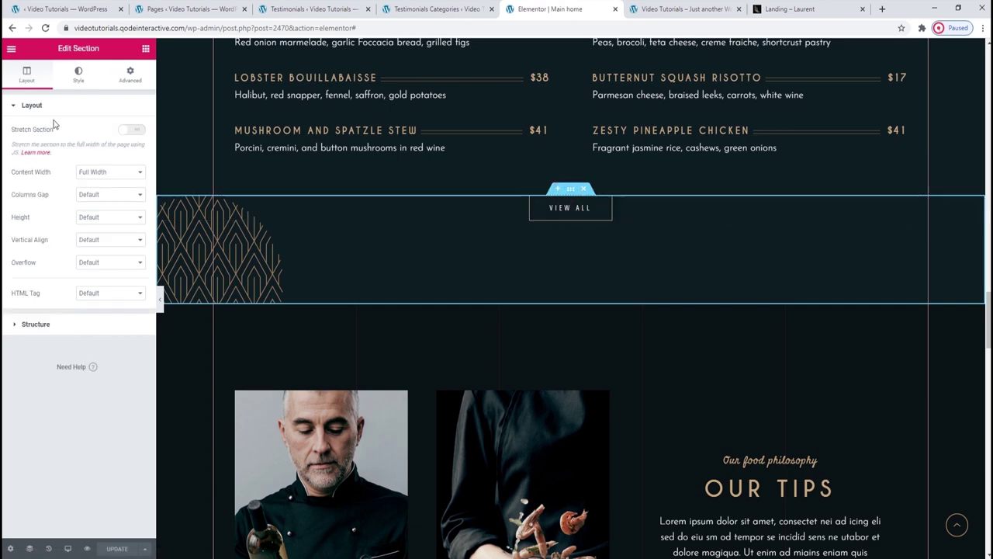
click(118, 75)
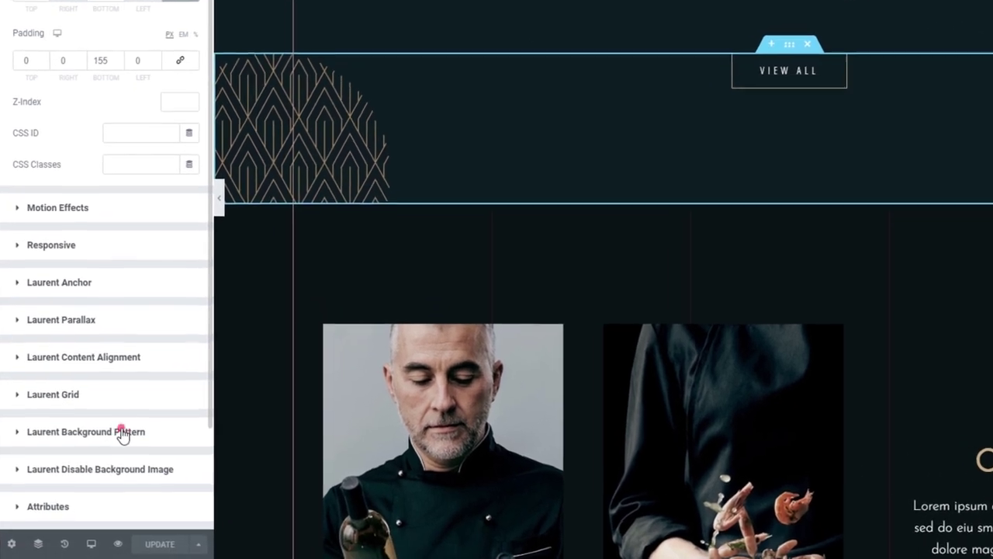
click(94, 467)
scroll(91, 469, down, 3)
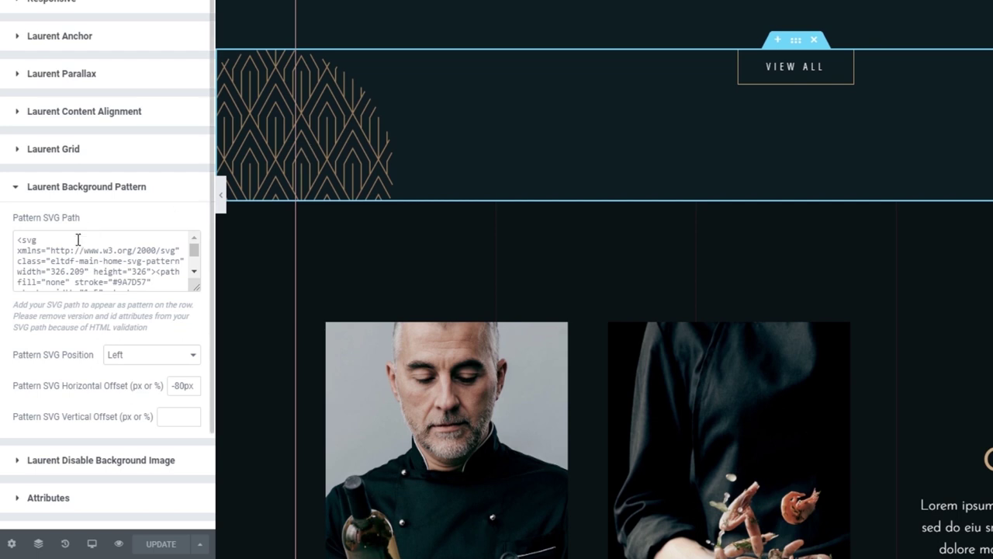
double_click(133, 281)
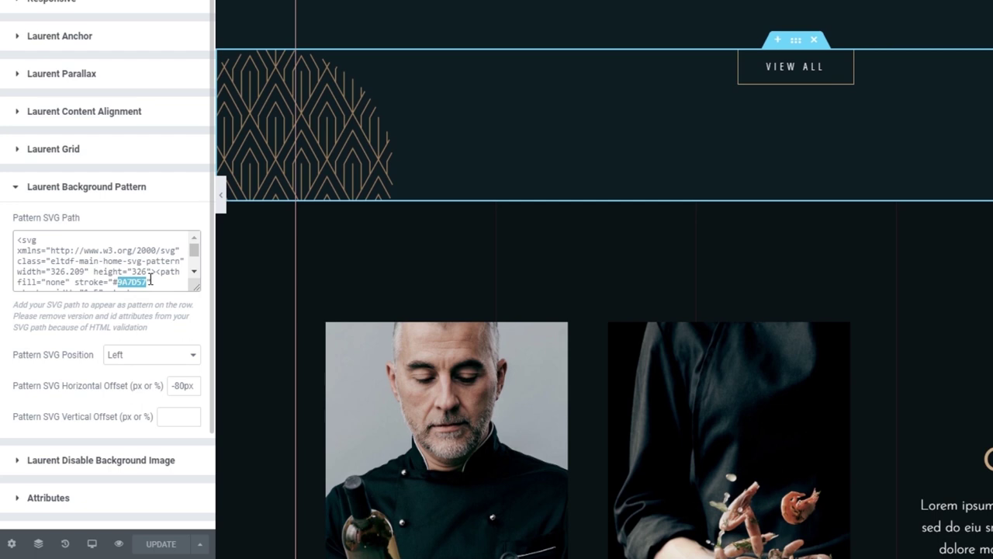
text(D39797)
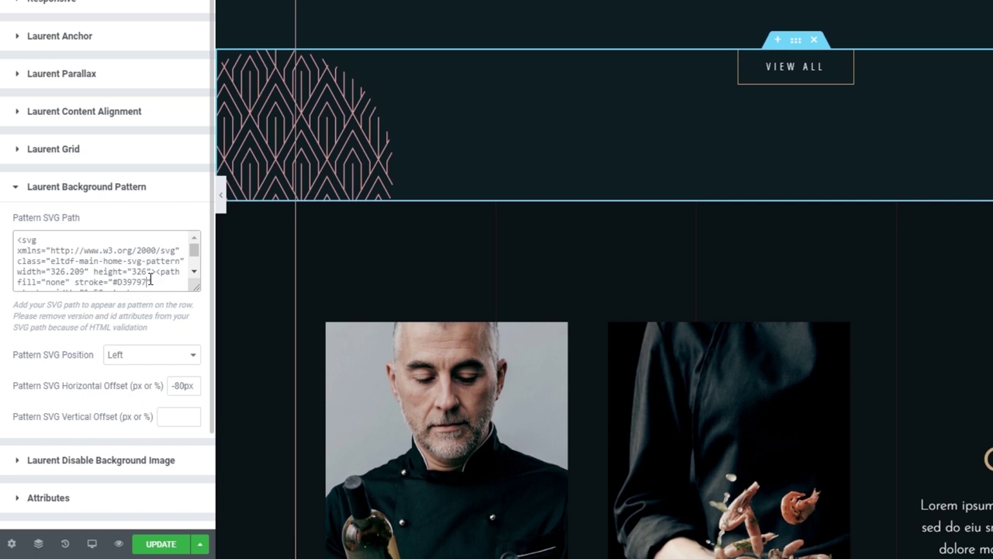
click(169, 546)
Keep the pattern positioned Left with a -80px horizontal offset.
click(149, 354)
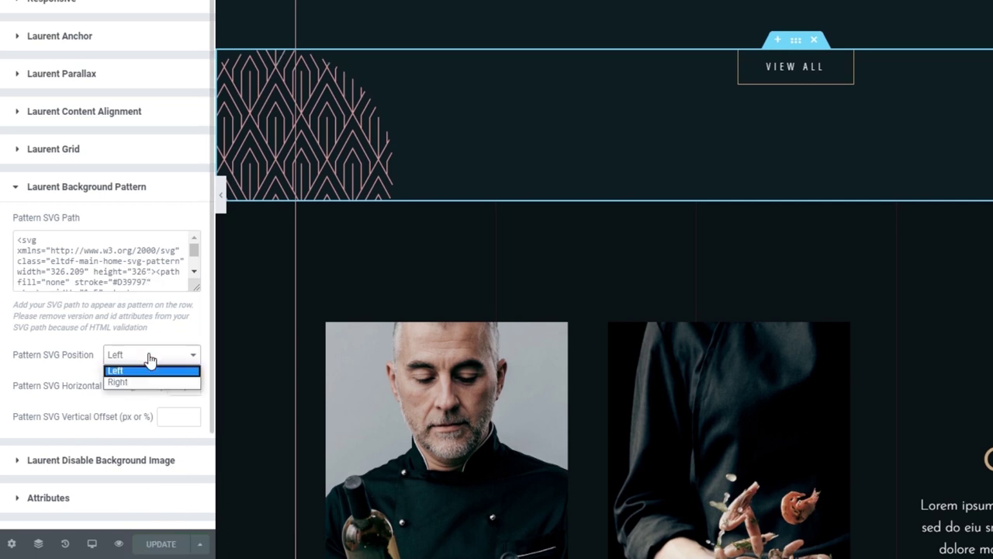
click(150, 358)
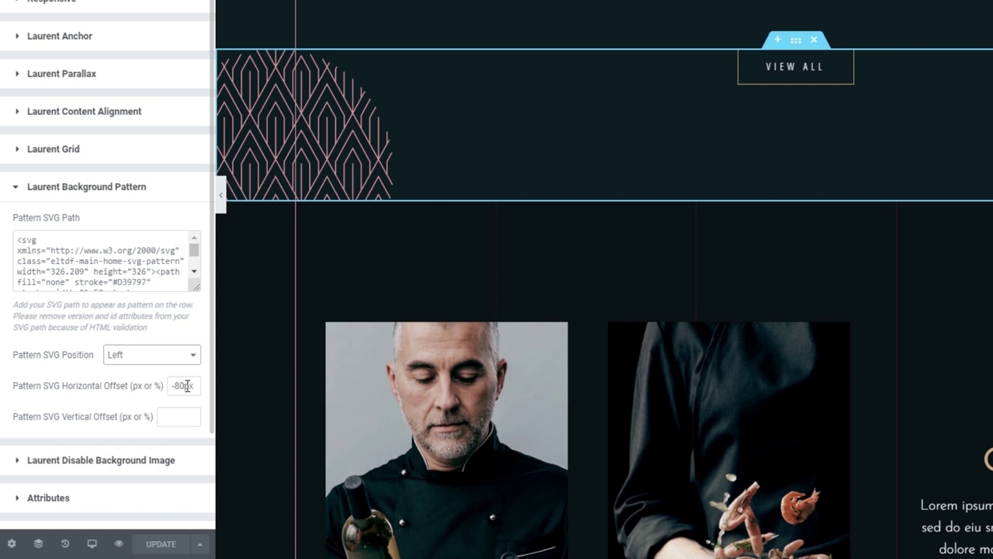
double_click(181, 382)
text(0)
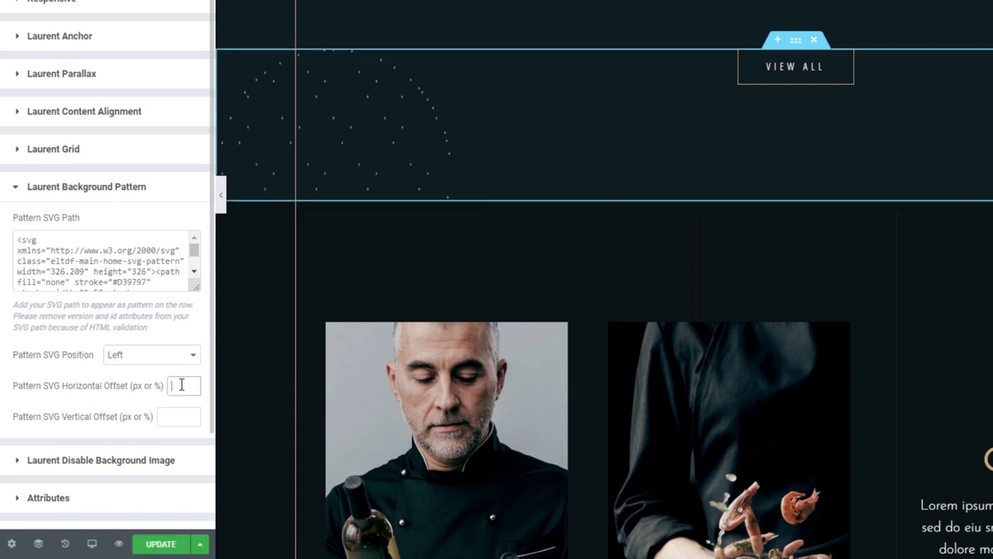
click(180, 383)
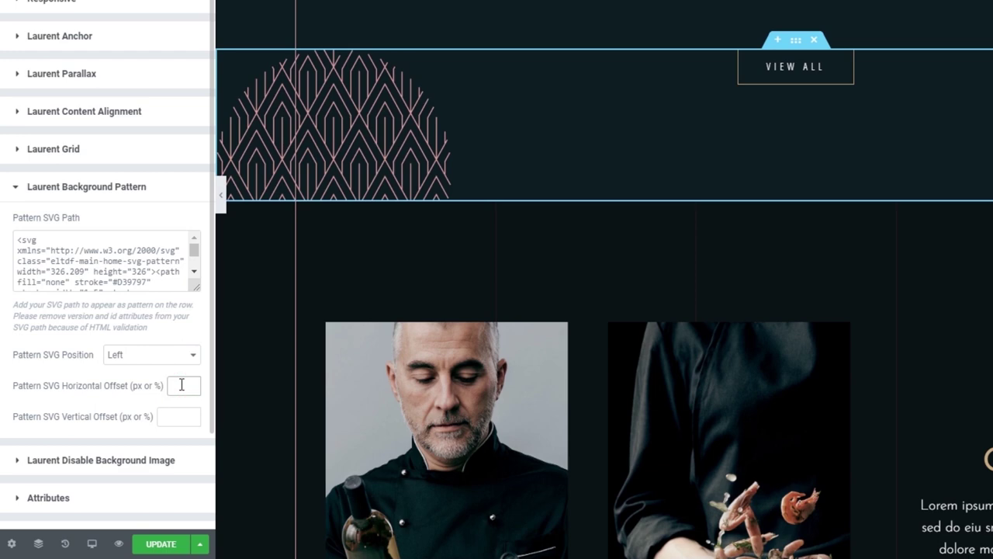
text(-80px)
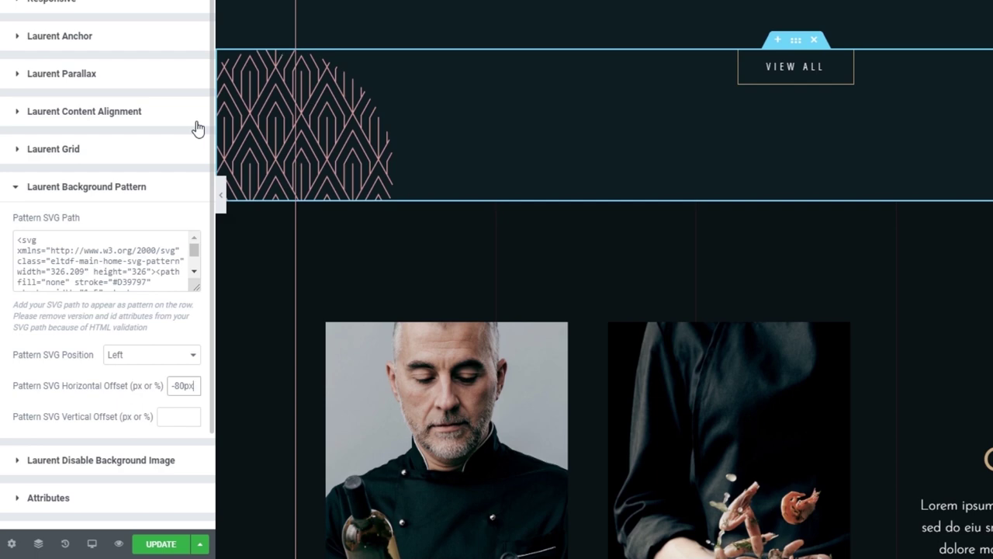
click(158, 543)
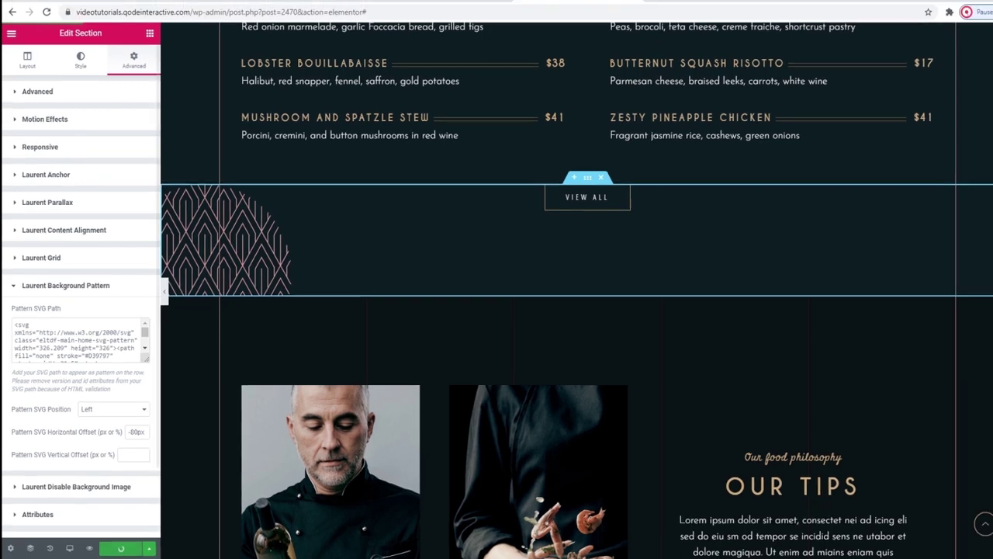
key(ctrl+Tab)
key(F5)
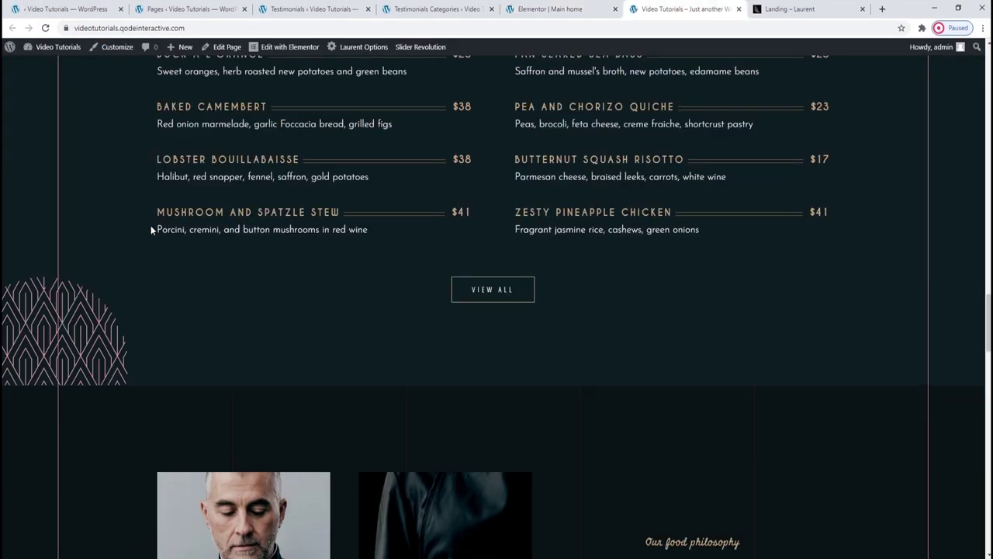
scroll(151, 231, down, 3)
scroll(150, 227, up, 1)
click(553, 8)
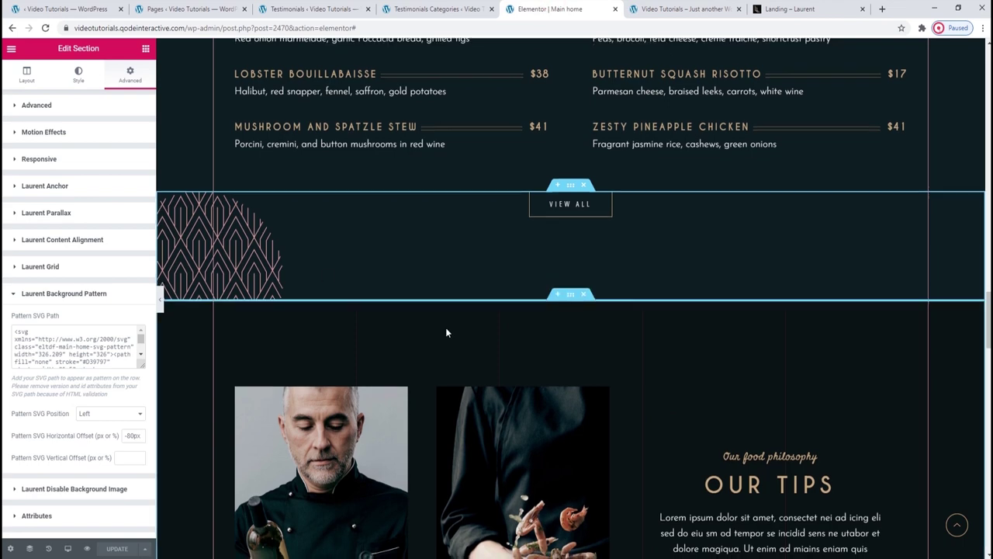
scroll(355, 202, down, 3)
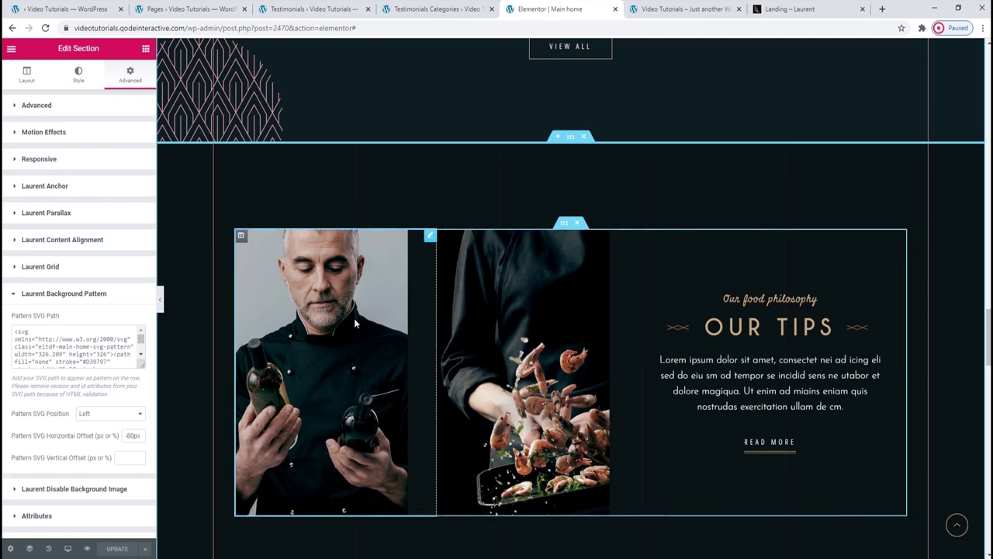
Swap the Our Tips photos for a chef plating and a glazed fish dish, save, and reload live.
click(474, 317)
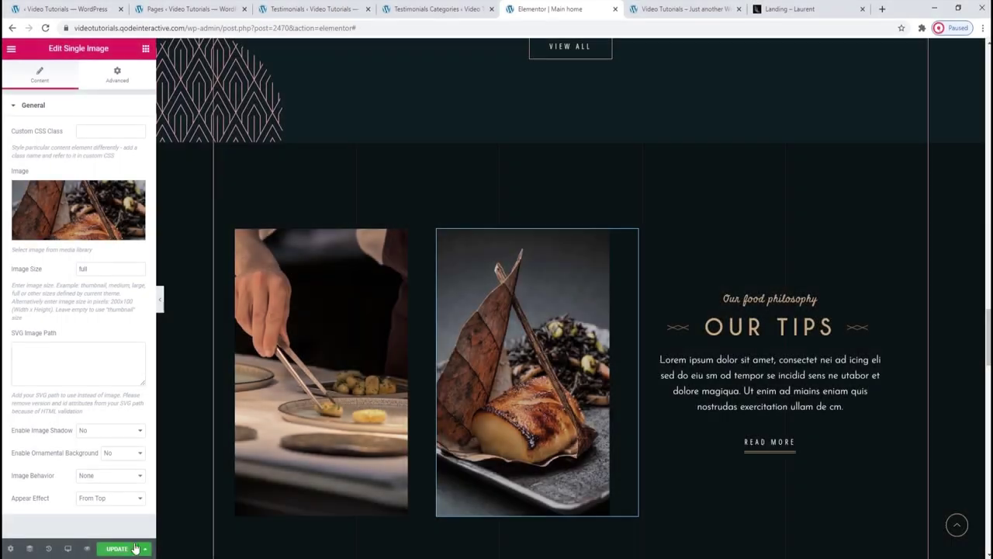
click(116, 549)
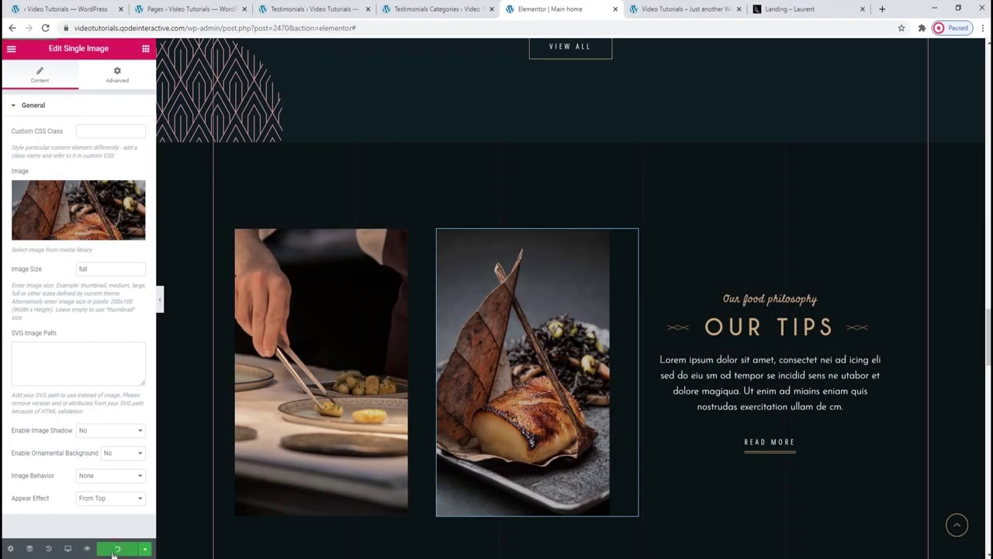
key(ctrl+Tab)
click(46, 28)
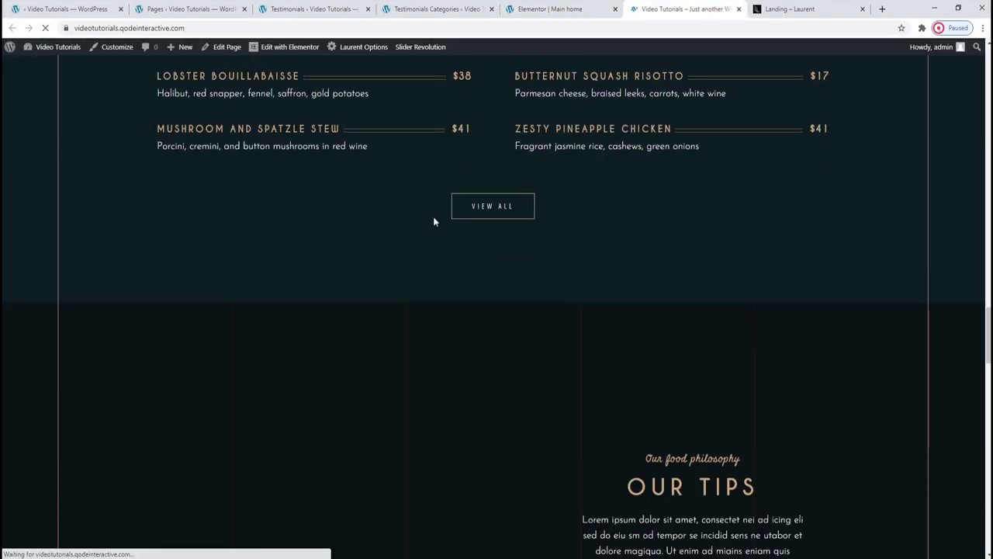
Retitle OUR TIPS 'Innovation', add the 'Our kitchen stretches over 1000 square feet…' paragraph, and save.
scroll(373, 279, down, 3)
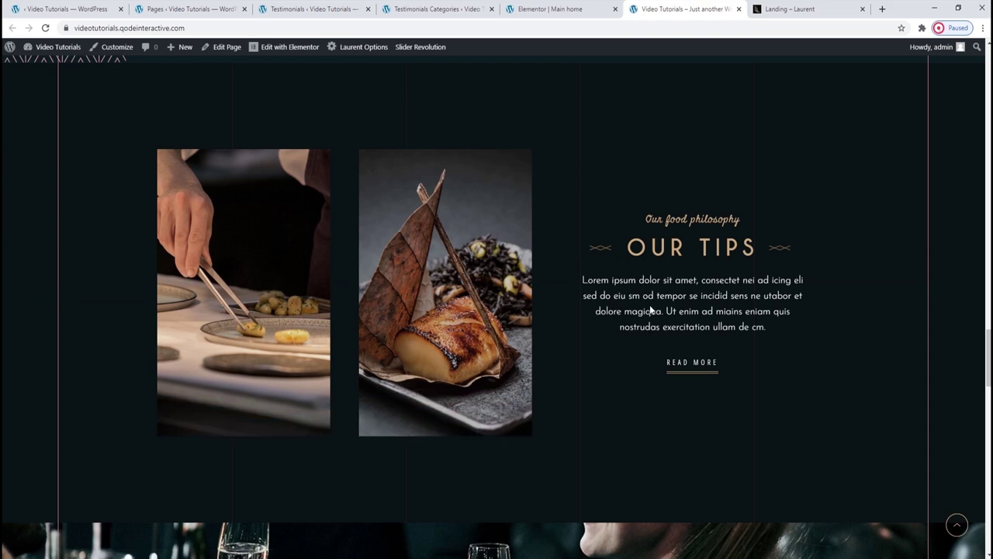
click(527, 9)
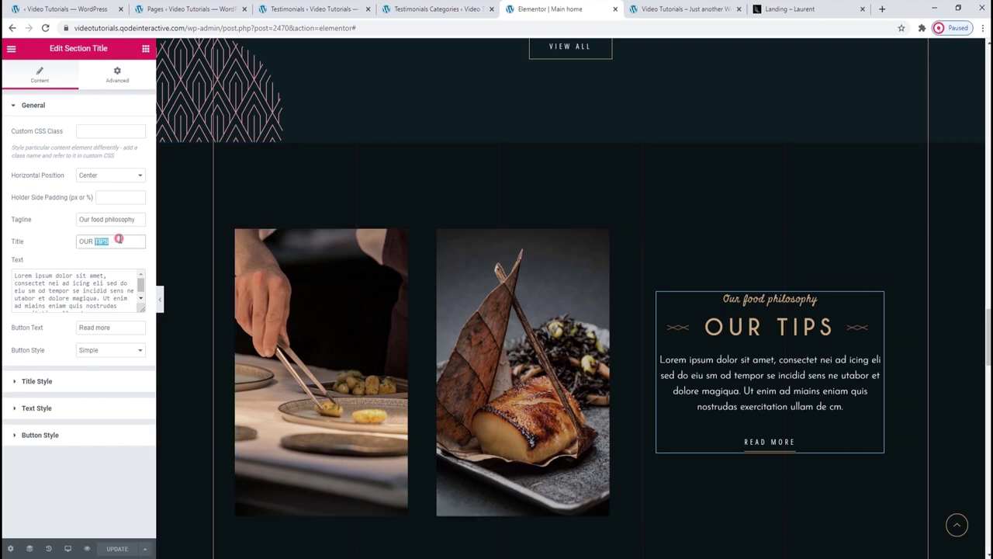
triple_click(132, 239)
text(Innovation)
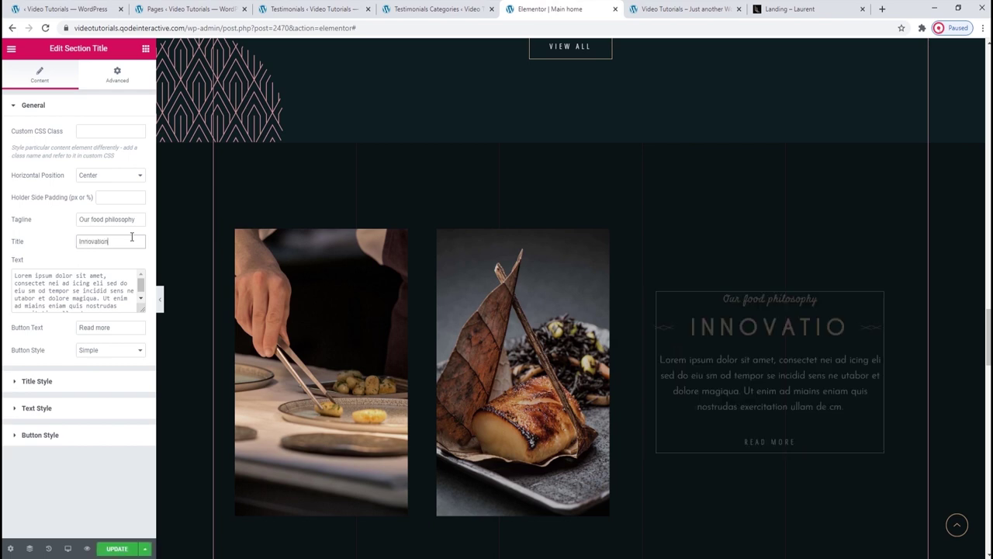
triple_click(109, 296)
text(Our kitchen stretches over 1000 square feet and is equipped with top of the line devices. But its heart and soul are its people who work tirelessly to deliver great dishes)
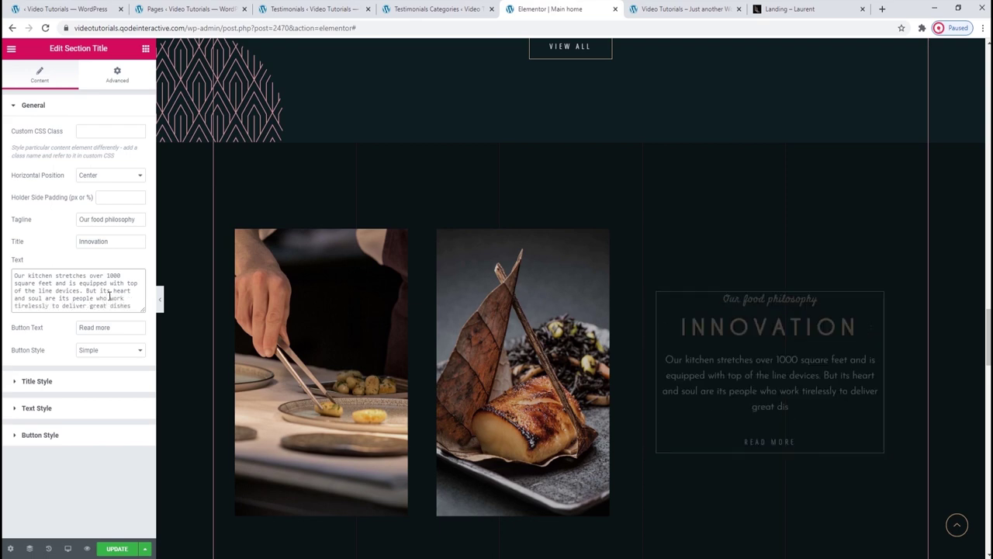
text( to our guests every day.)
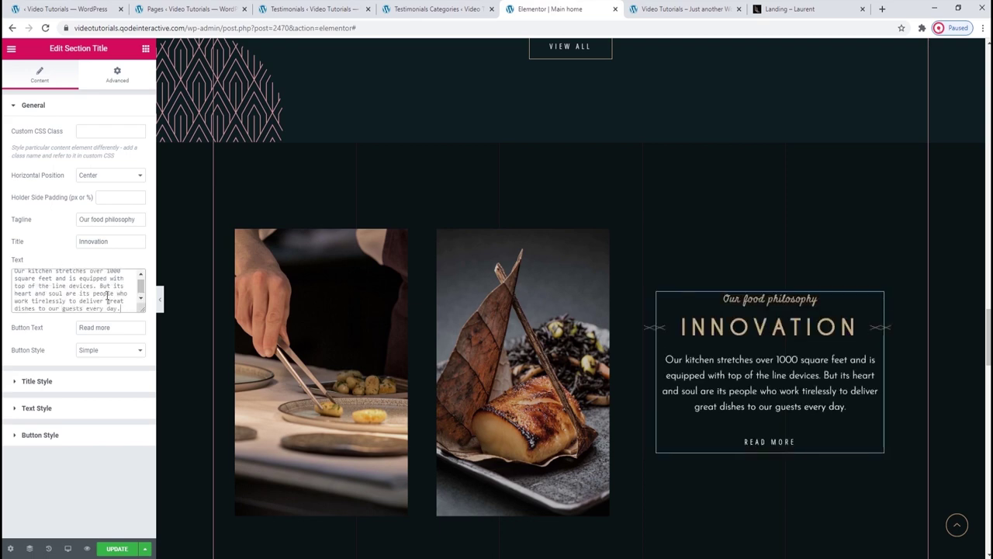
key(ctrl+s)
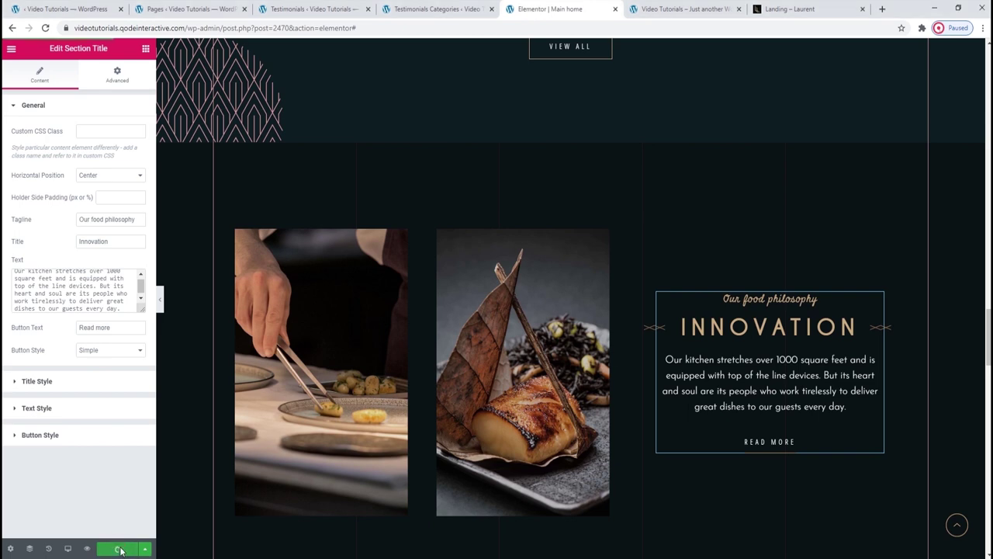
click(683, 9)
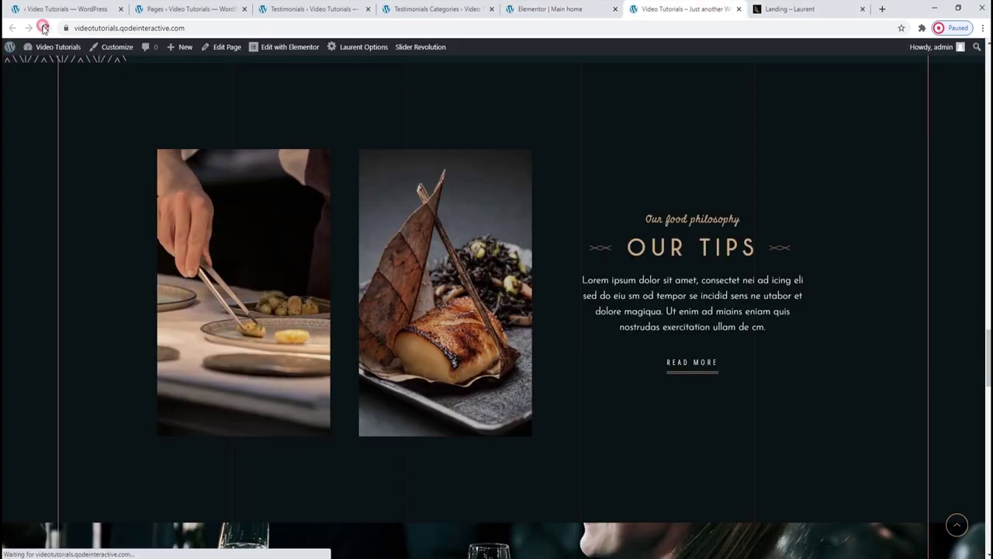
Confirm Innovation on the reloaded live page, then select the video section's play button in the editor.
click(45, 28)
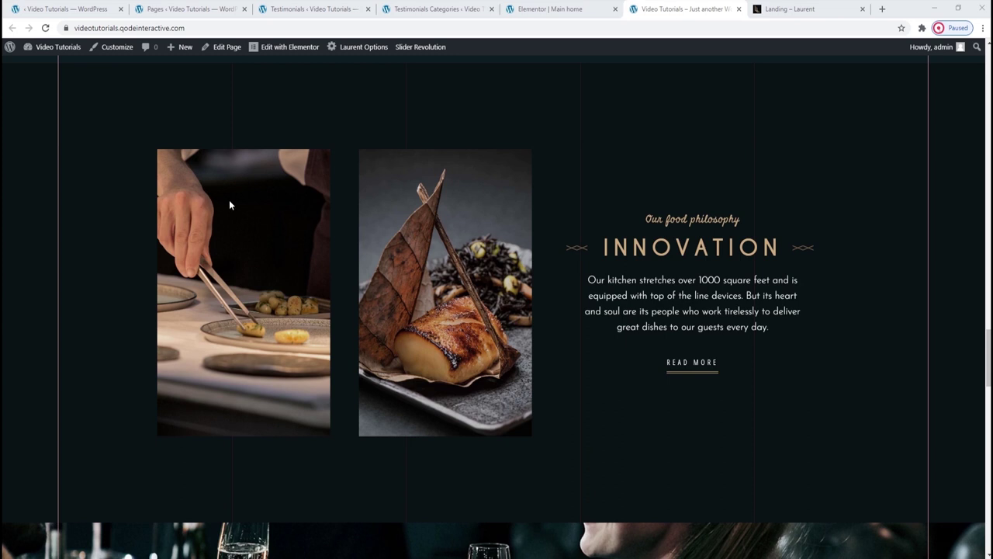
scroll(236, 250, down, 4)
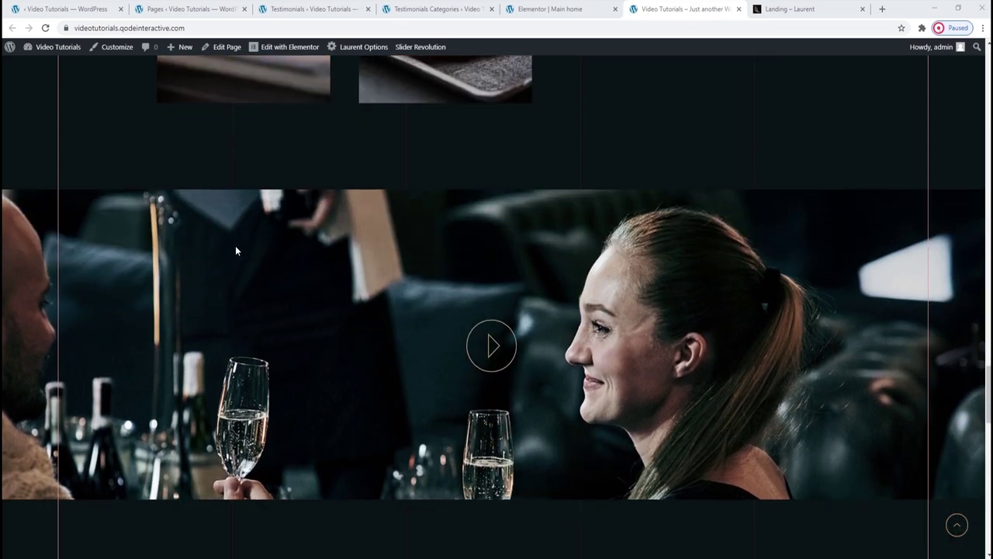
scroll(244, 239, down, 1)
scroll(243, 232, down, 1)
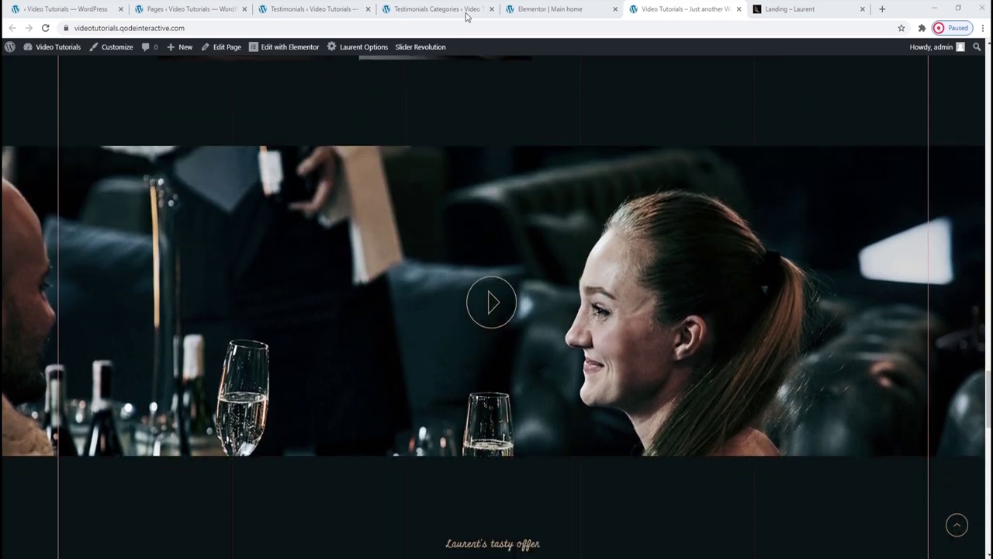
click(551, 9)
scroll(567, 247, down, 6)
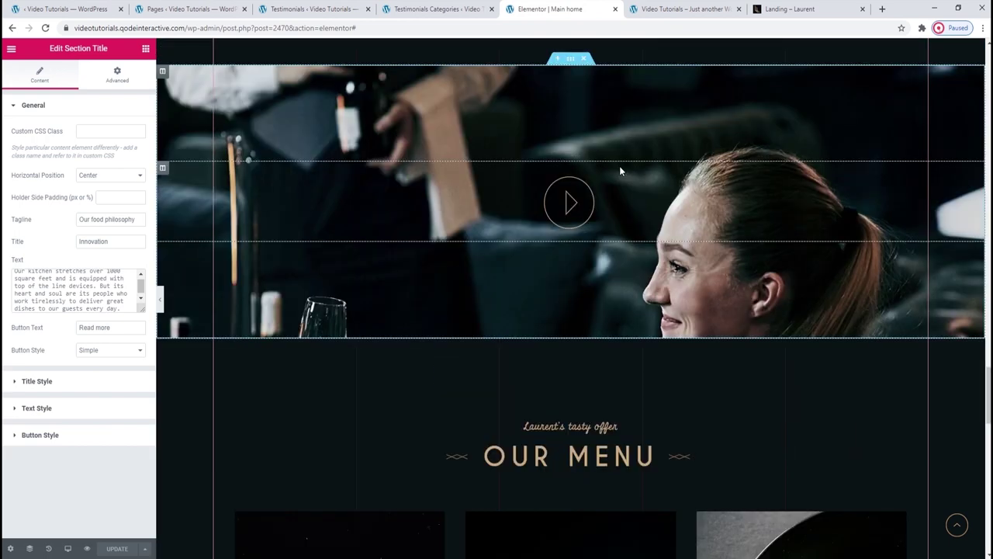
scroll(643, 212, up, 1)
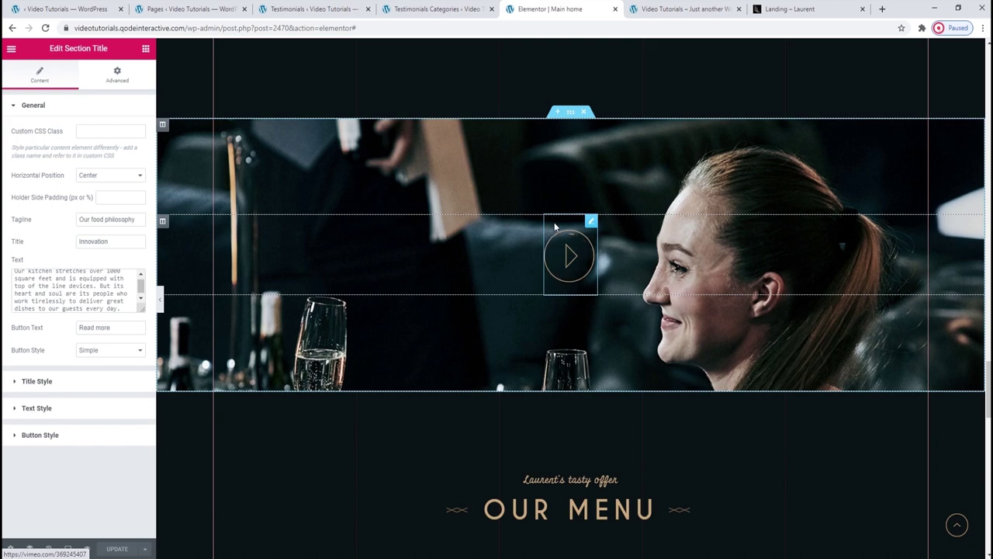
click(591, 222)
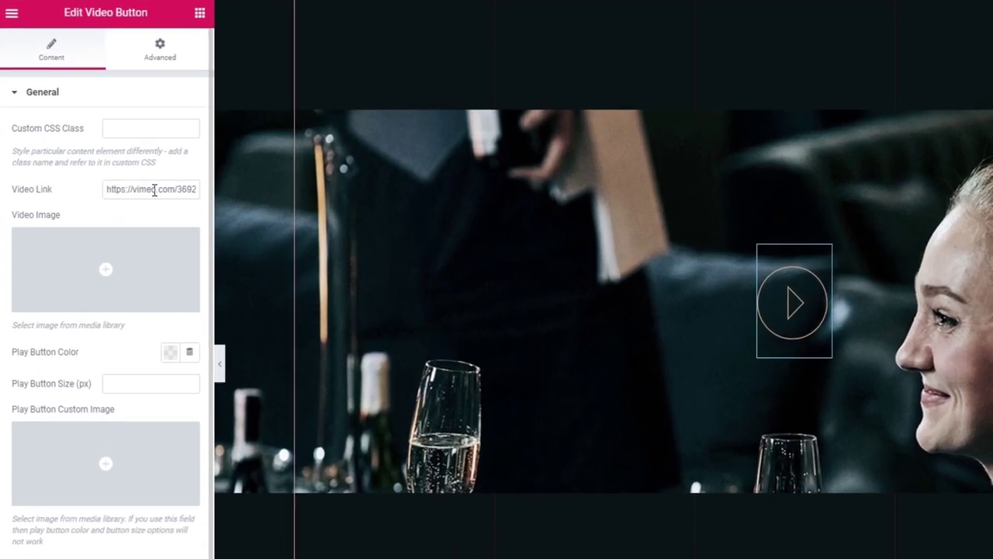
triple_click(155, 190)
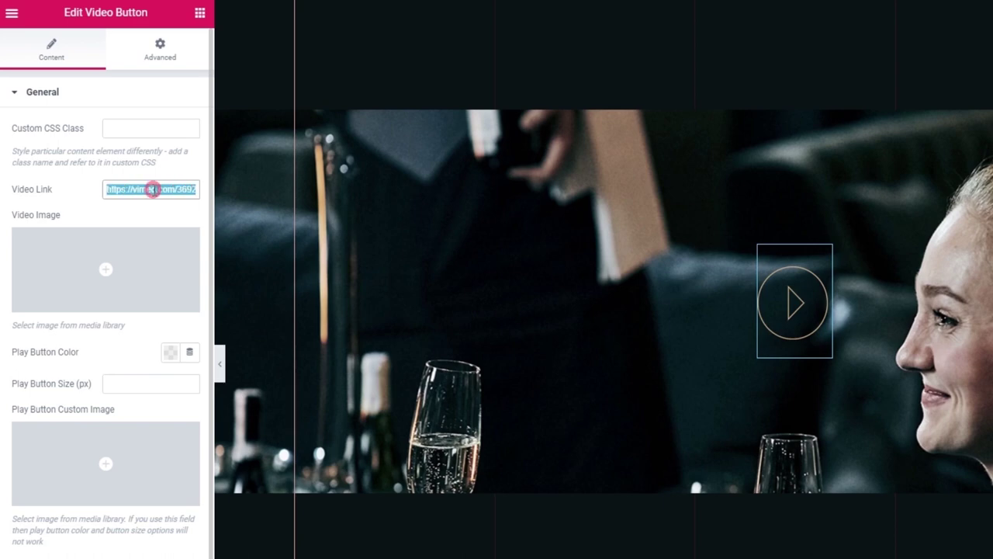
scroll(86, 203, down, 1)
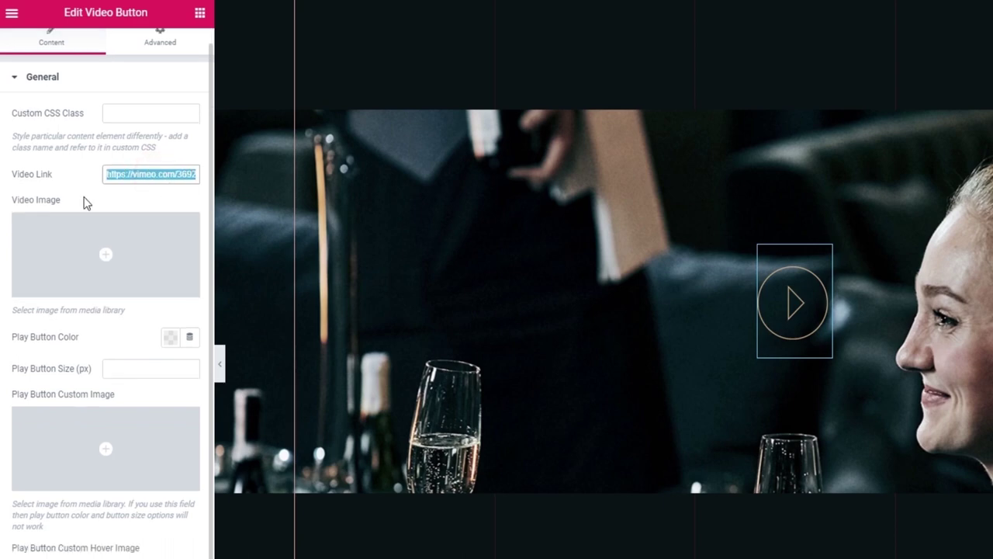
mouse_move(78, 295)
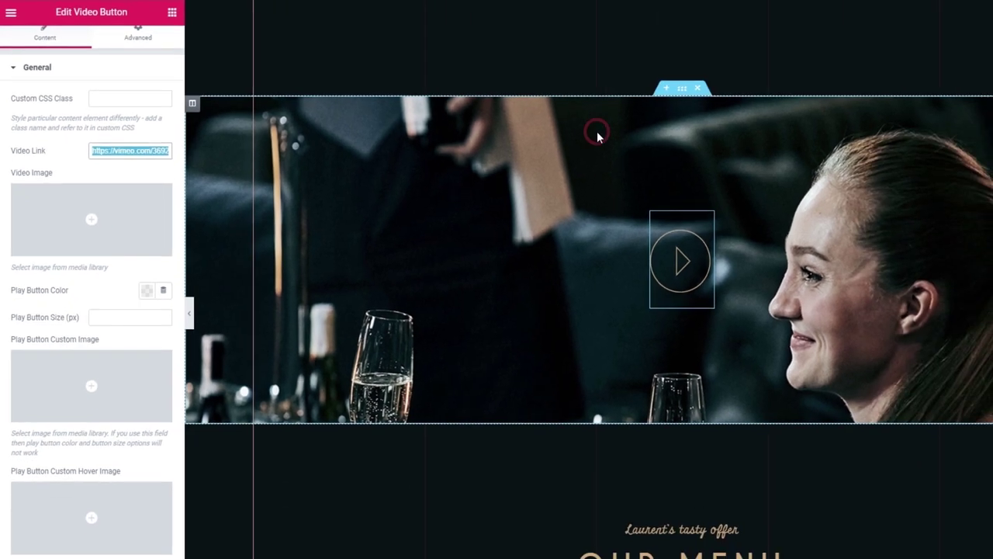
Set the video section's Laurent Parallax image to the uploaded Avallon-video-button-img.jpg.
right_click(694, 154)
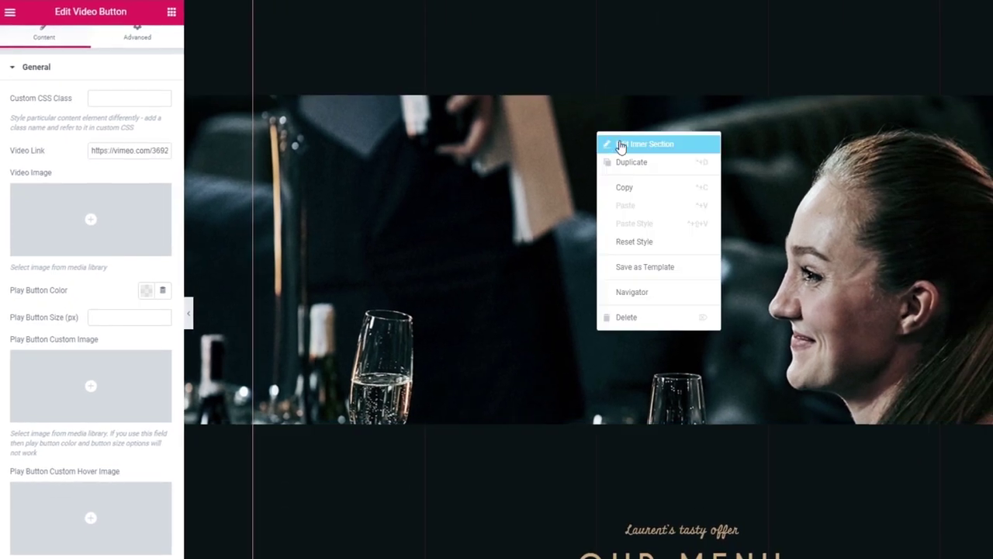
click(621, 146)
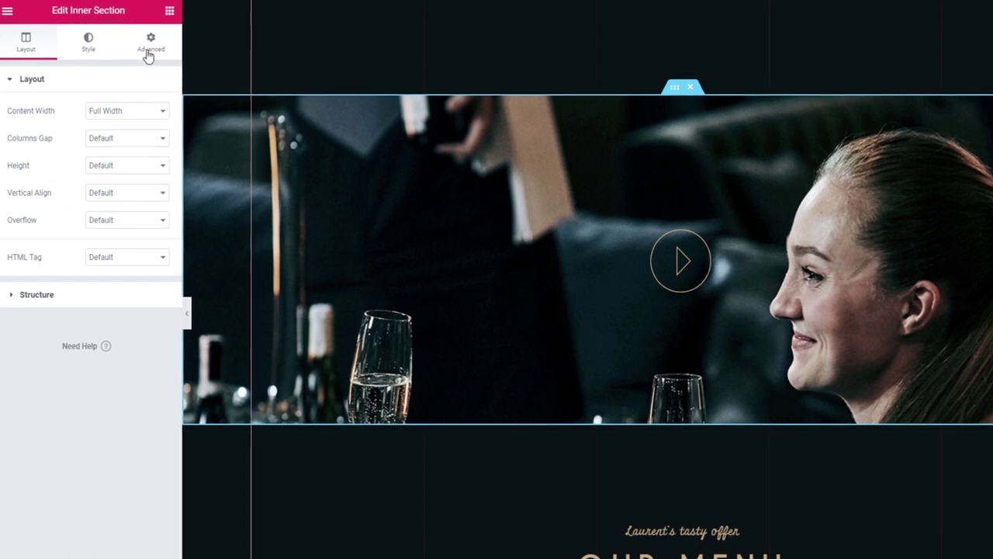
click(149, 56)
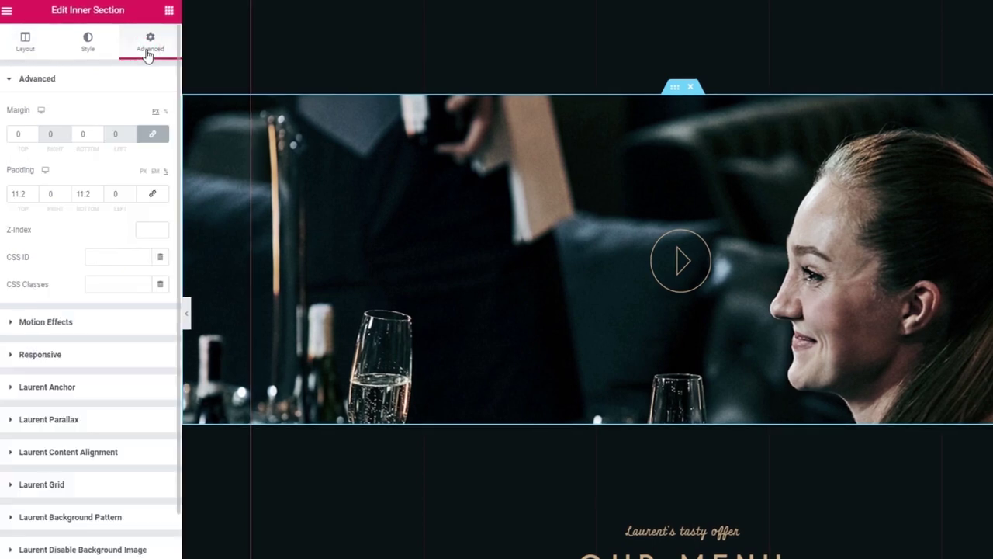
click(96, 419)
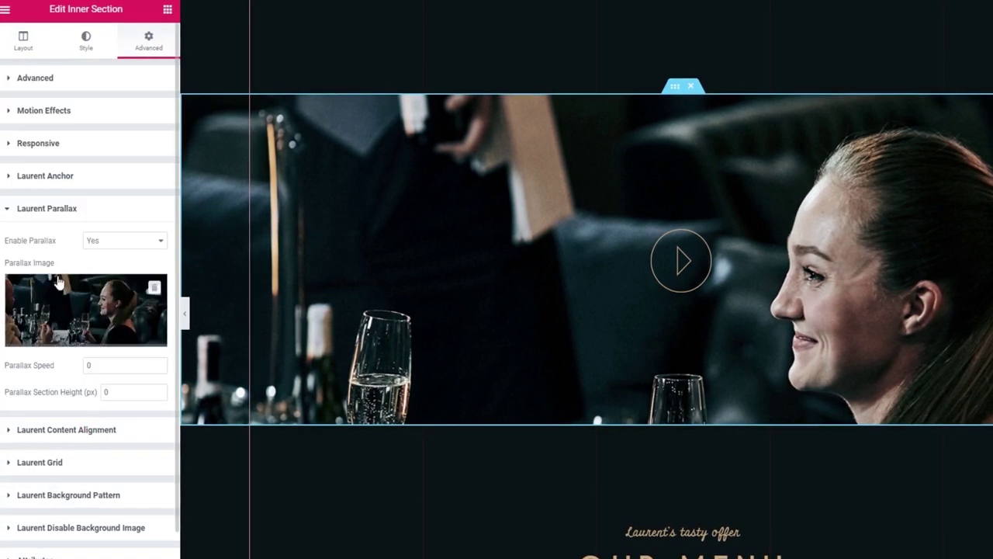
mouse_move(59, 284)
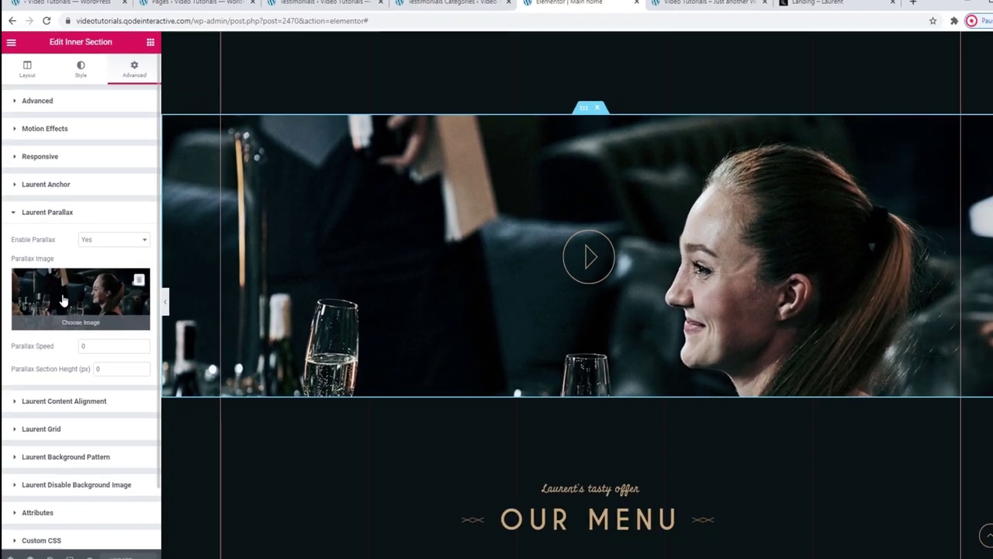
click(68, 311)
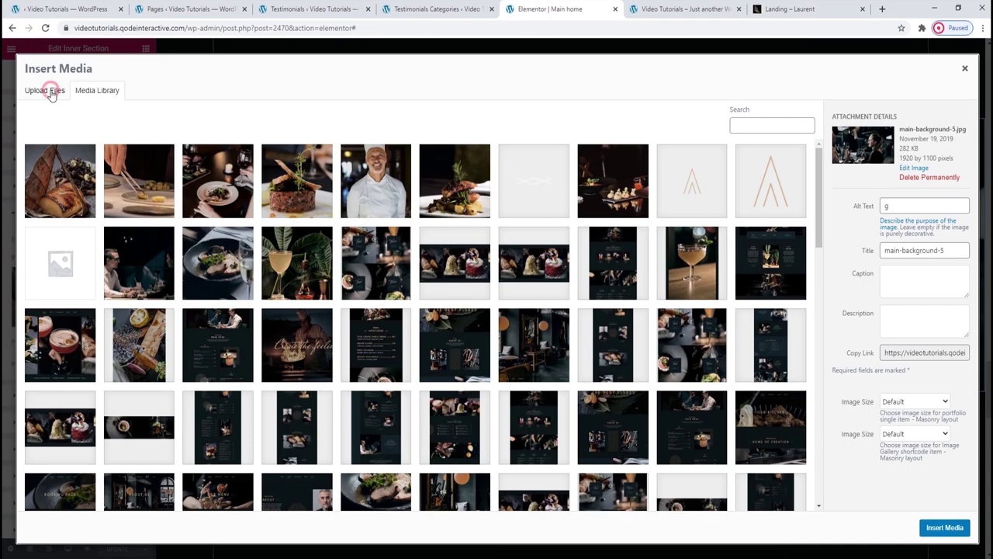
click(50, 93)
click(479, 276)
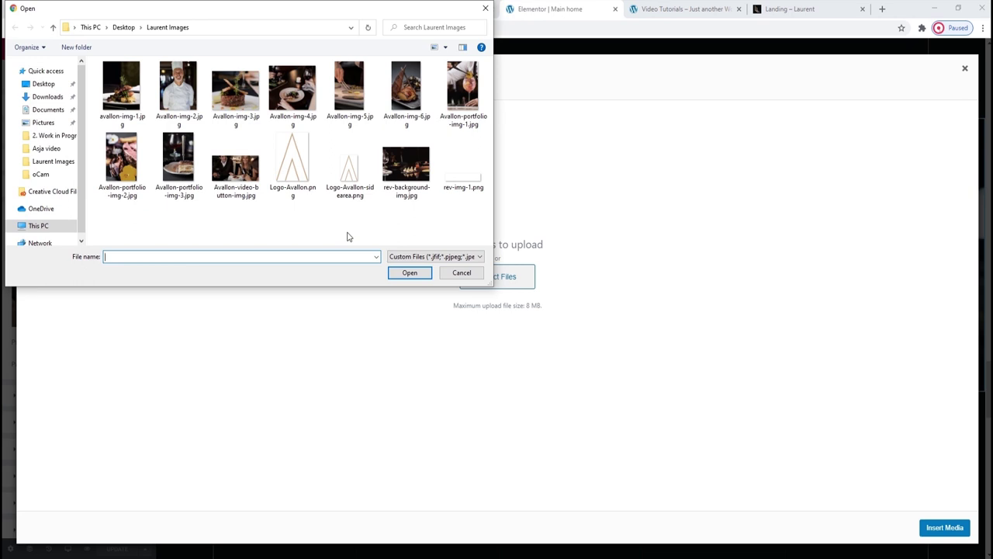
click(235, 164)
click(404, 273)
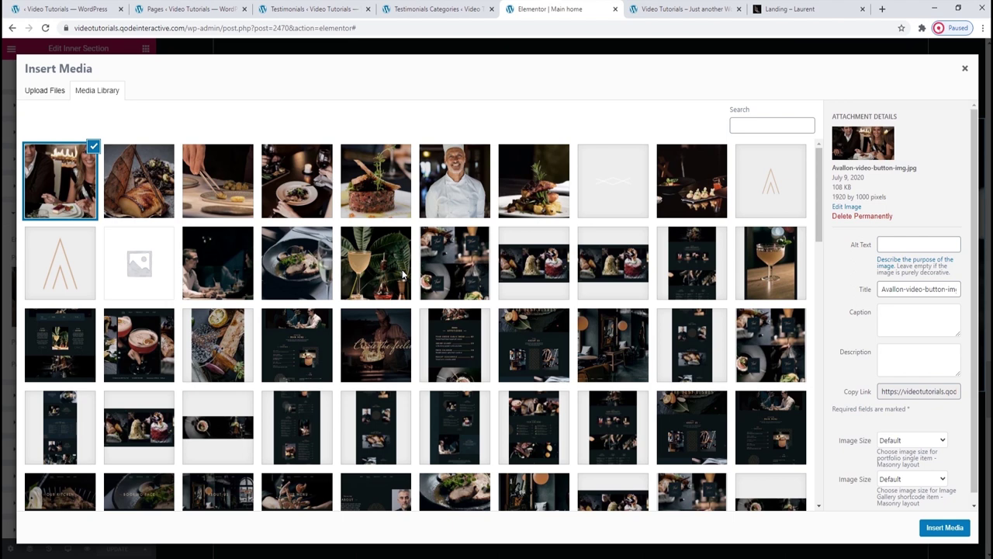
click(942, 527)
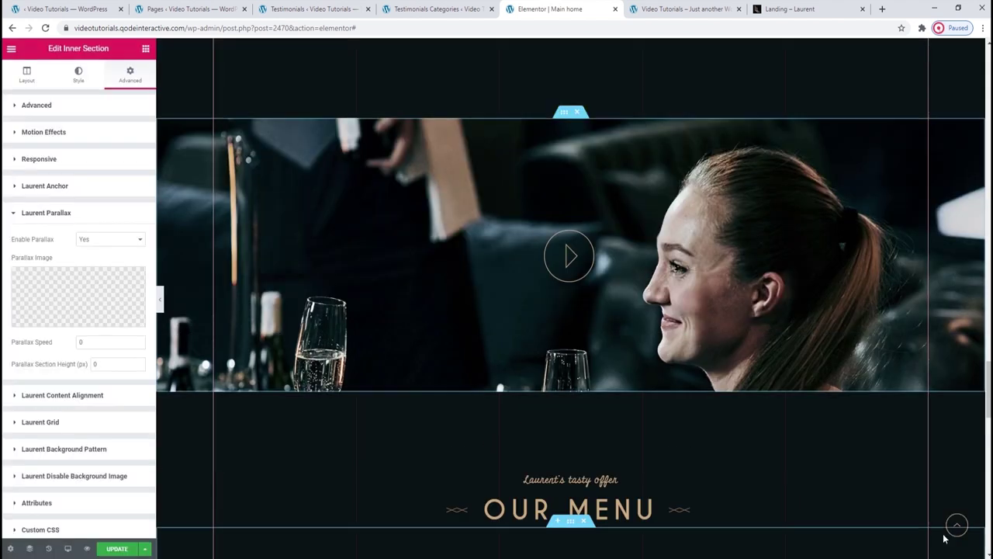
Save the page with UPDATE and reload the live site to see the new background.
click(113, 548)
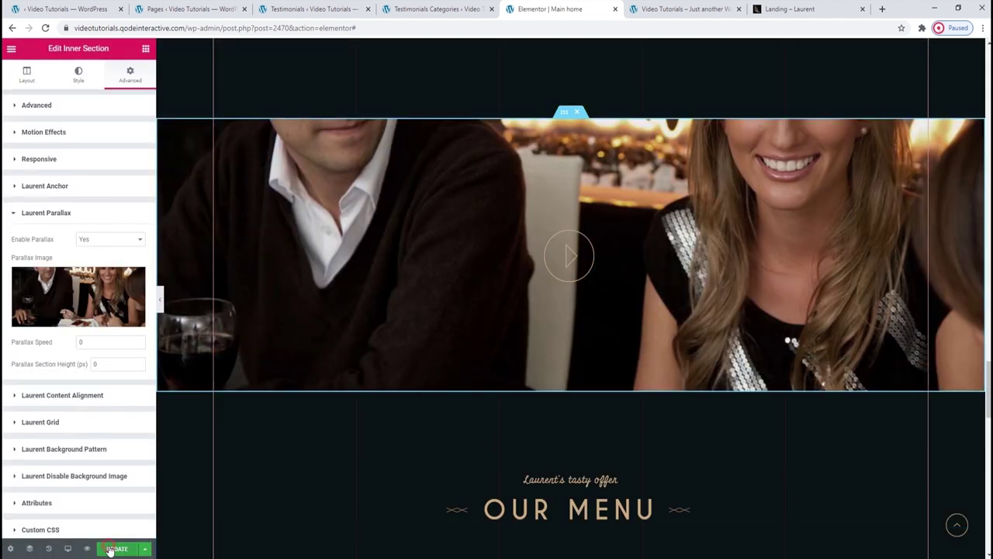
click(675, 9)
click(45, 28)
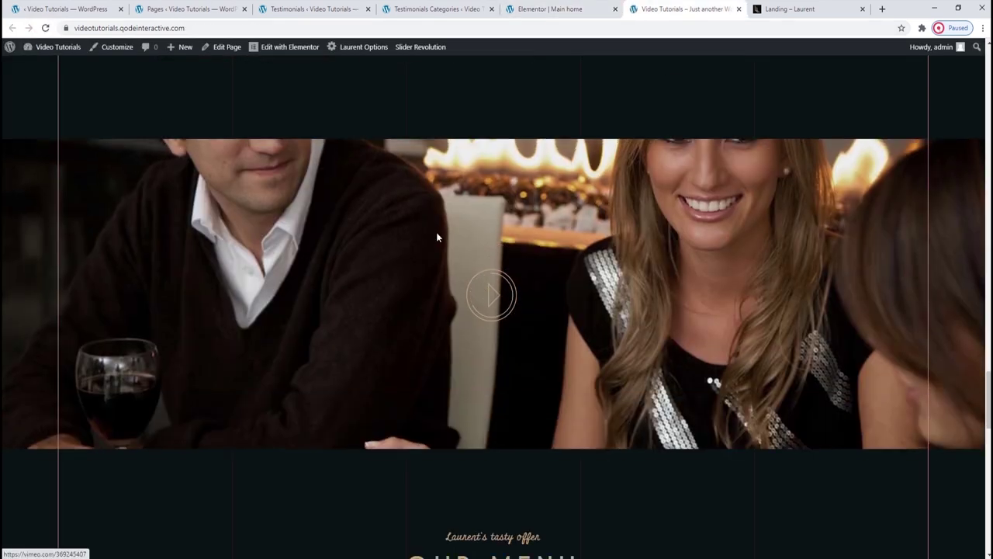
Test the live page's play button, opening and then closing the Vimeo food video lightbox.
scroll(437, 232, down, 1)
scroll(437, 233, up, 2)
scroll(436, 237, down, 1)
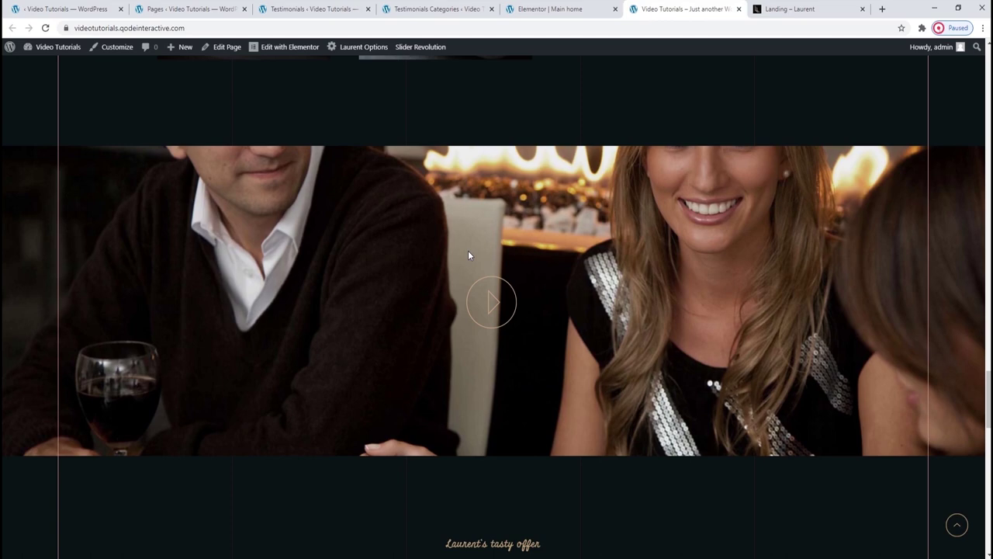
click(490, 301)
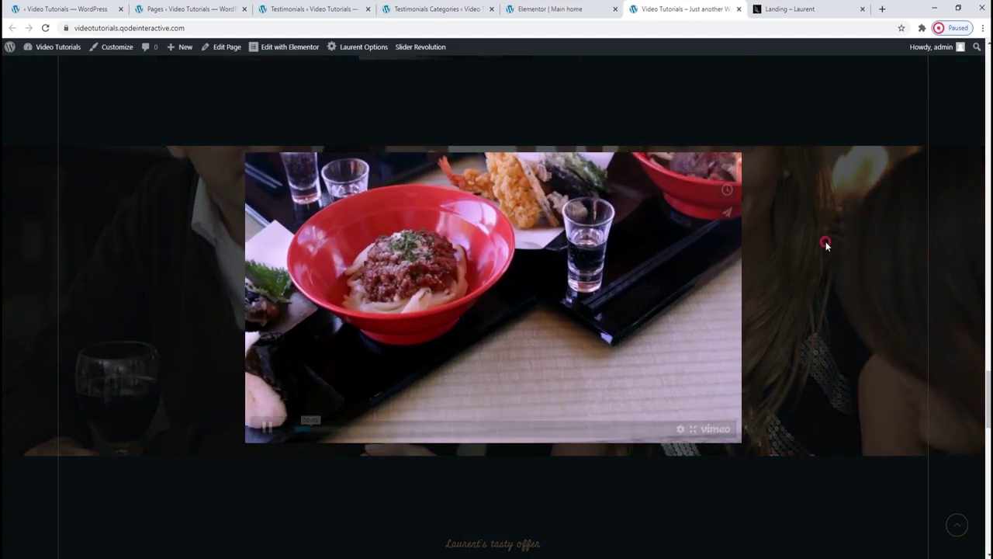
click(826, 241)
Scroll further down the live page and return to the Elementor editor.
scroll(525, 265, down, 4)
scroll(531, 262, down, 3)
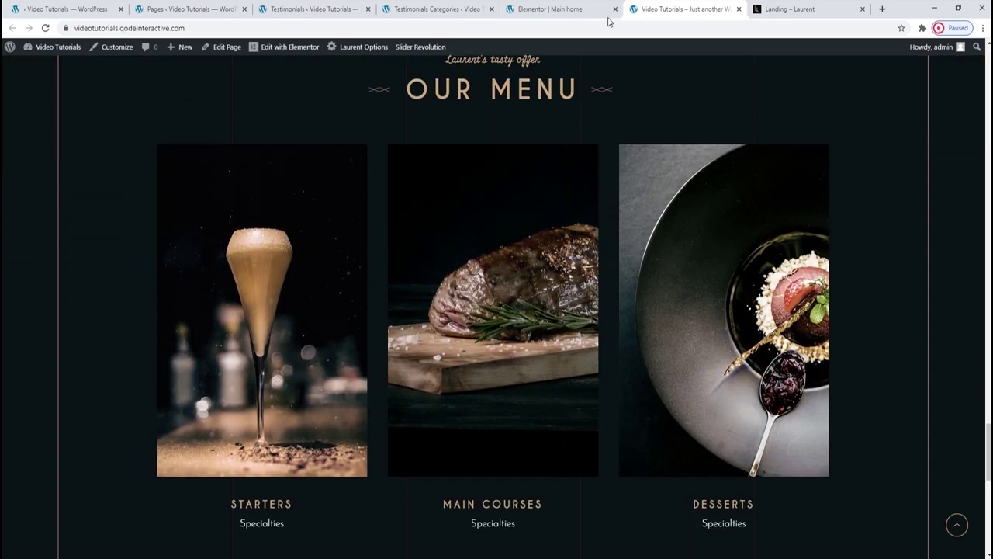
click(600, 8)
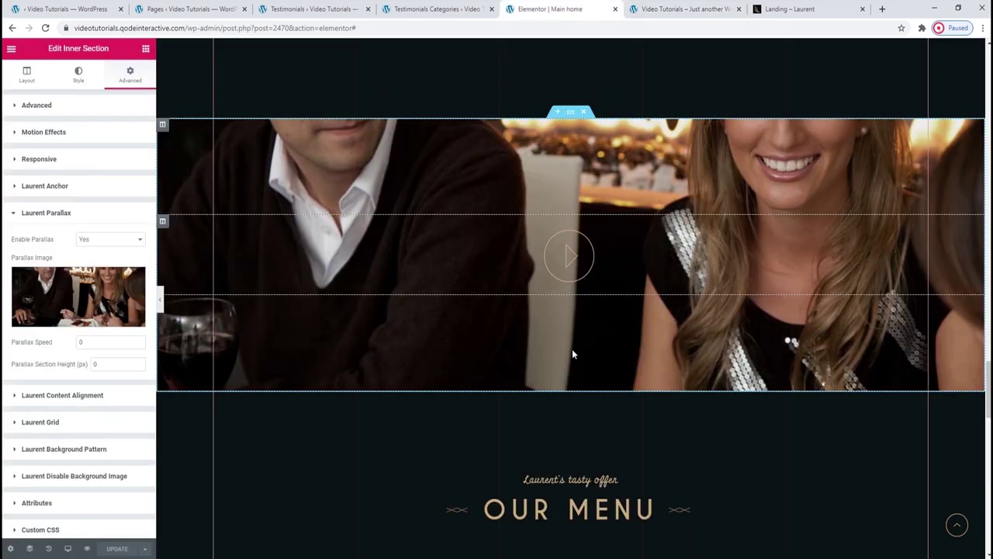
Replace the OUR MENU tagline 'Laurent's tasty offer' with 'The offer at Avallon' and save.
scroll(606, 330, down, 3)
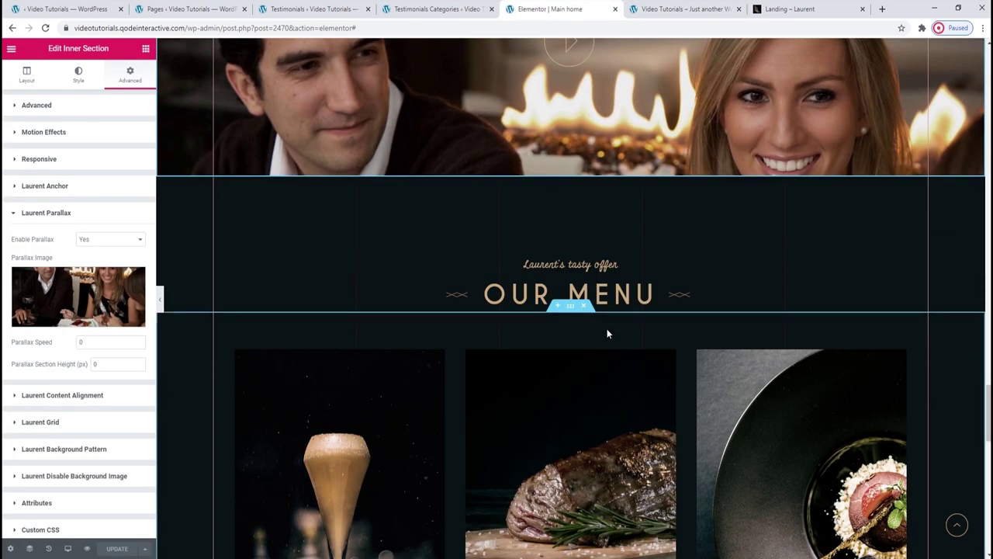
click(583, 290)
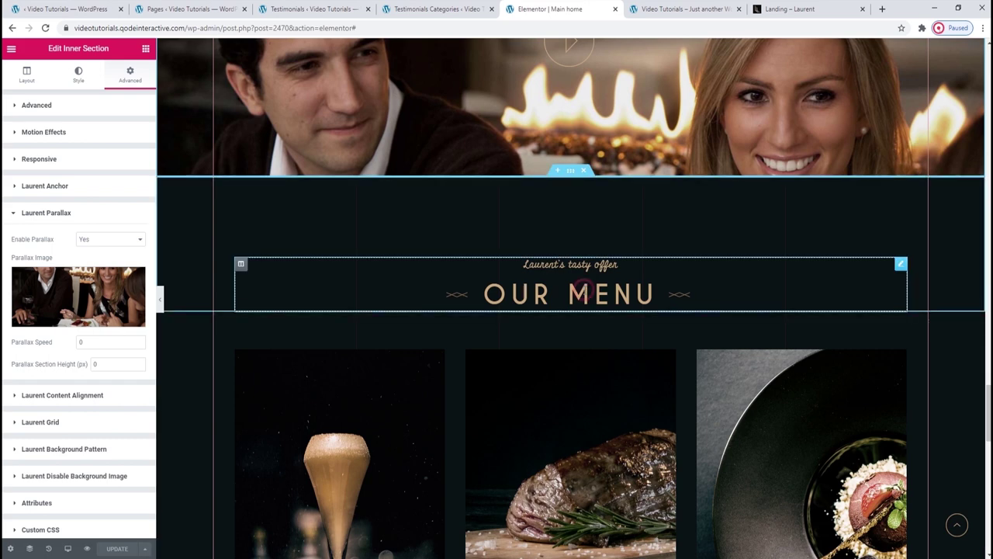
double_click(93, 219)
key(ctrl+a)
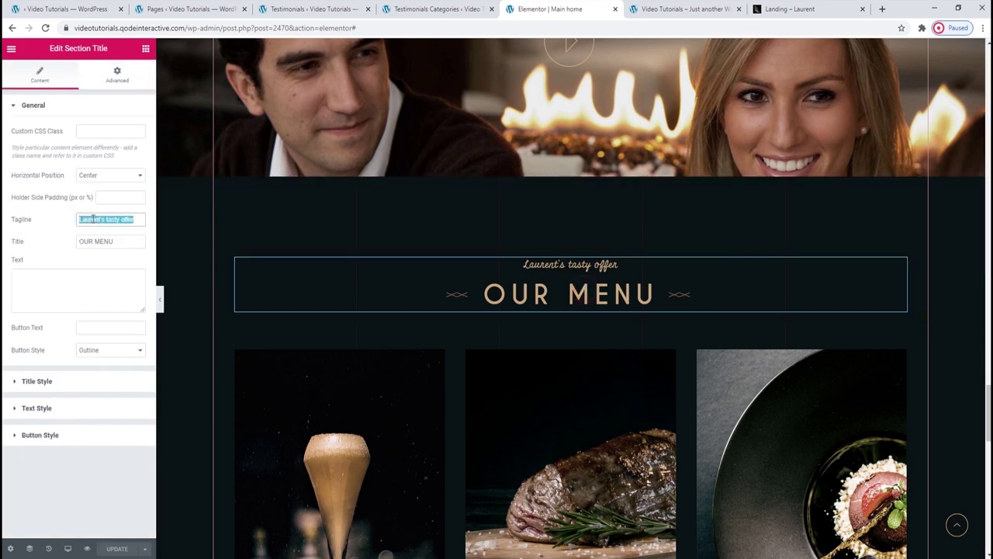
text(The offer at Avallon)
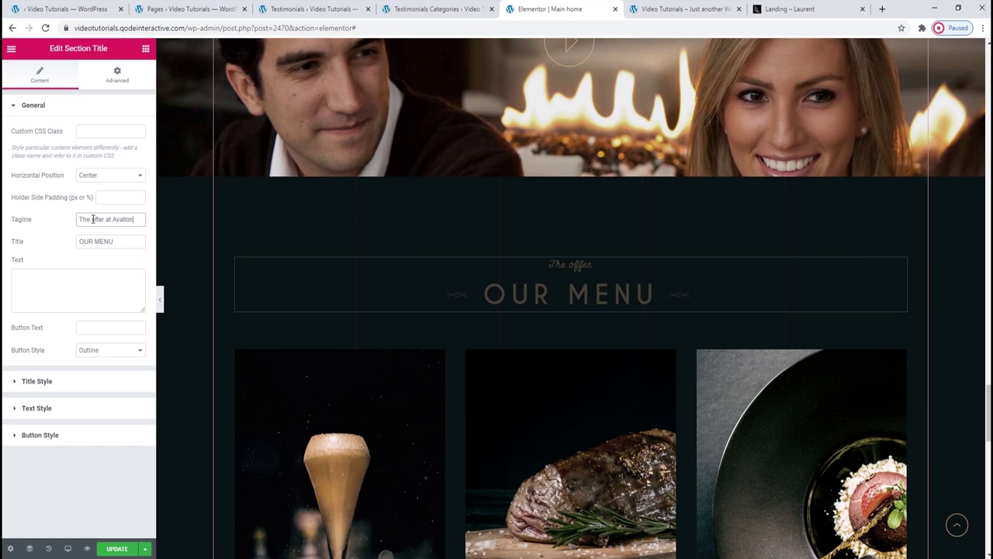
click(117, 548)
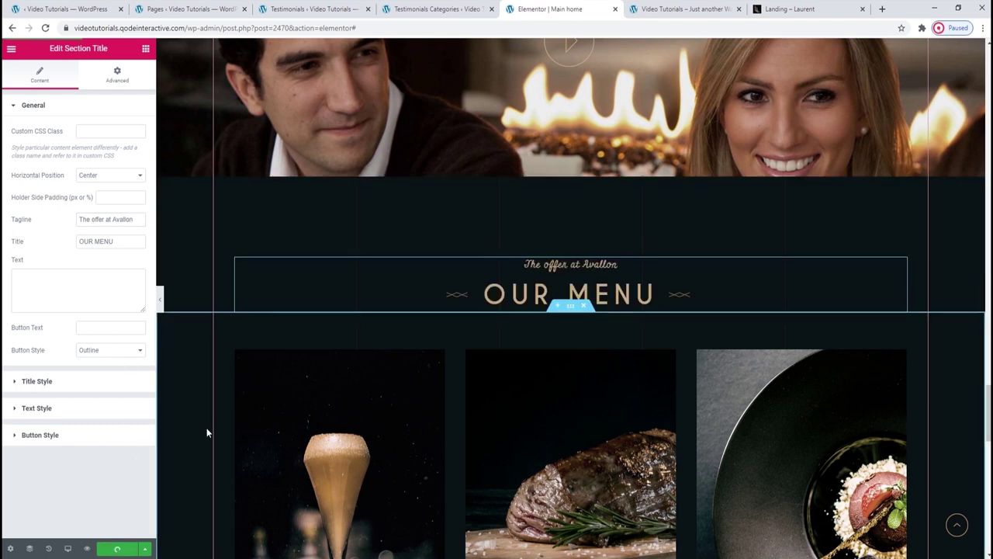
Reload the live page to confirm the new tagline, then go back to Elementor.
click(683, 8)
click(45, 28)
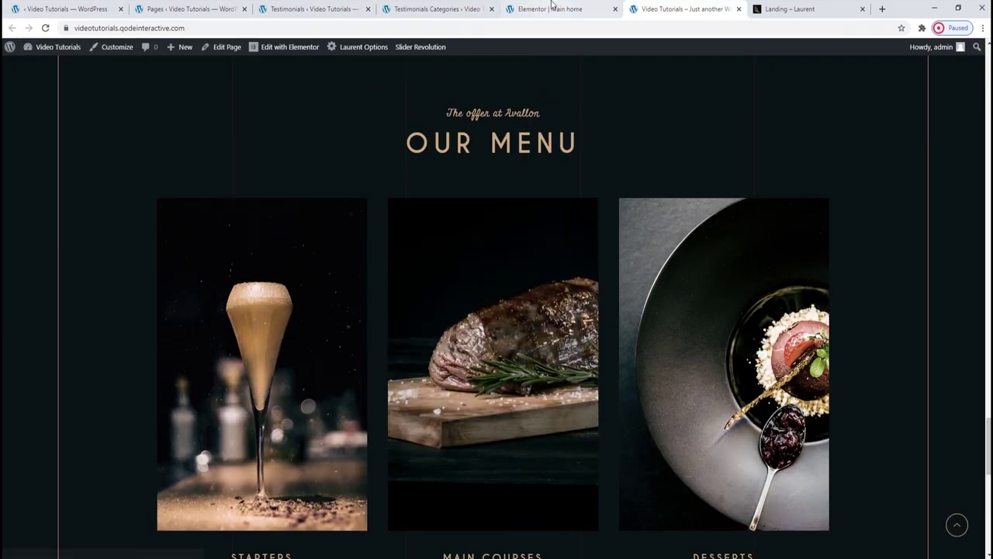
click(551, 9)
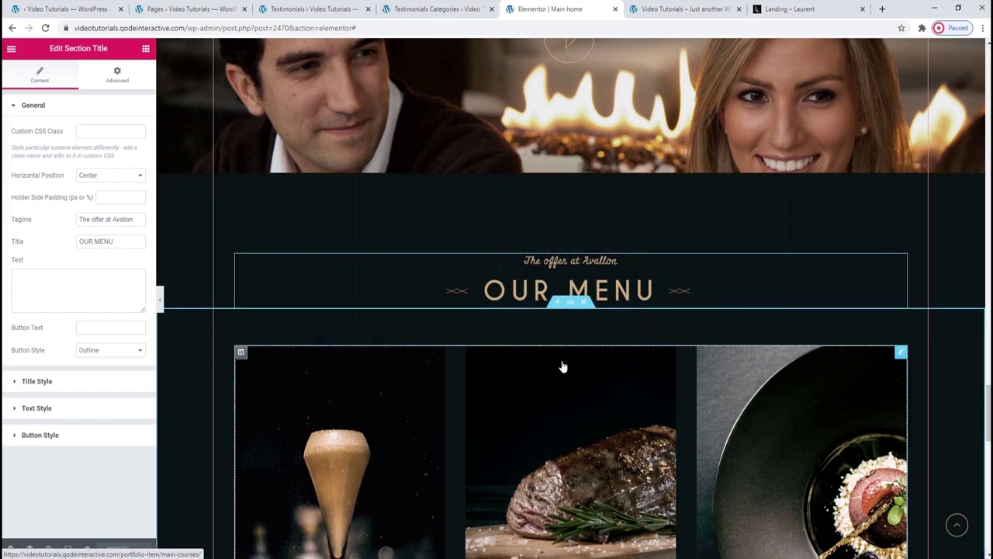
Open the portfolio list's settings and confirm the Gallery template, click behaviour and Medium (20) spacing.
scroll(564, 366, down, 2)
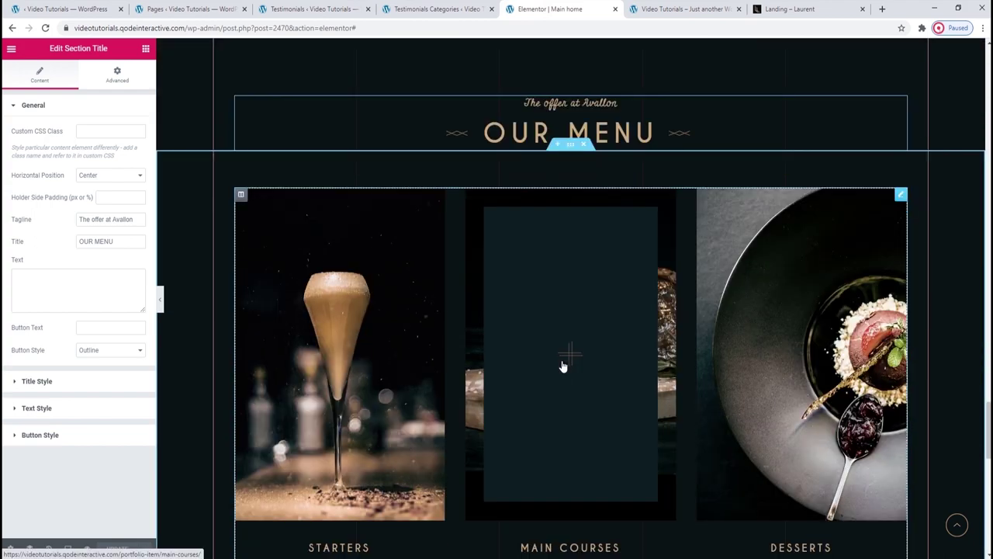
scroll(372, 288, down, 1)
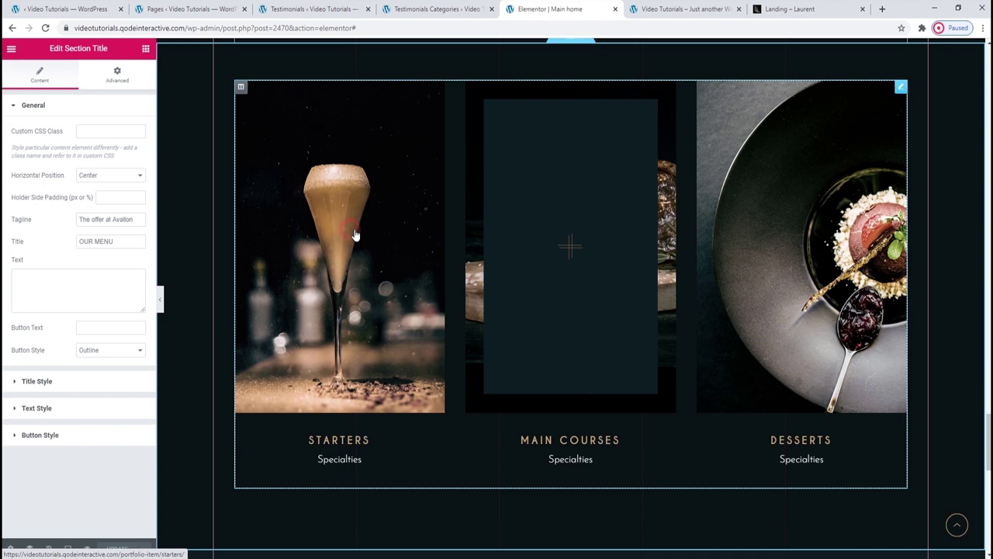
click(351, 235)
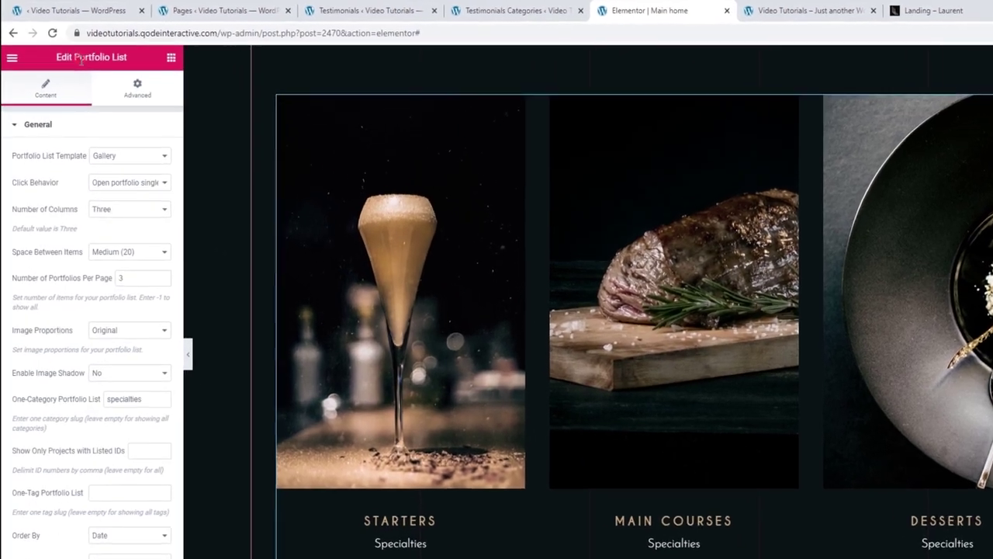
drag(63, 49, 99, 52)
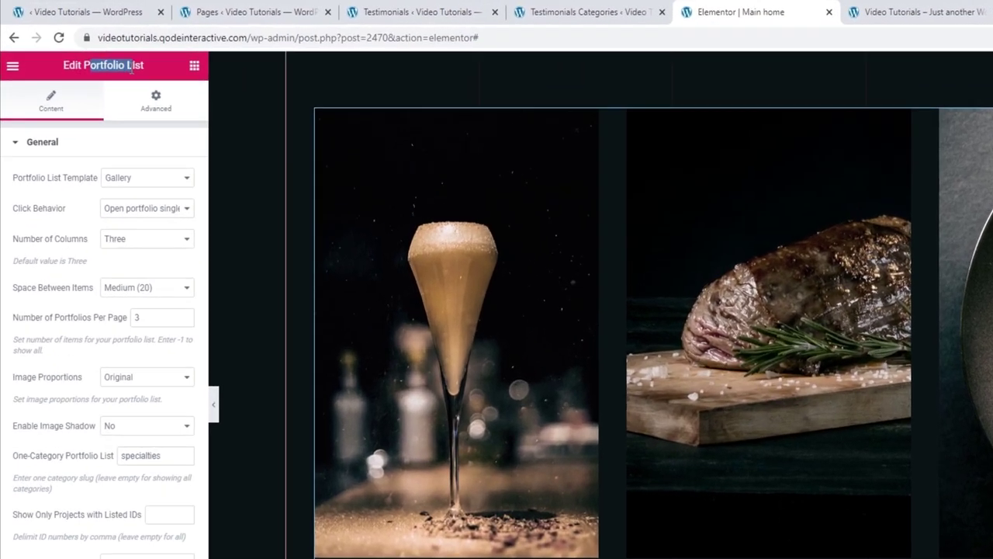
click(135, 70)
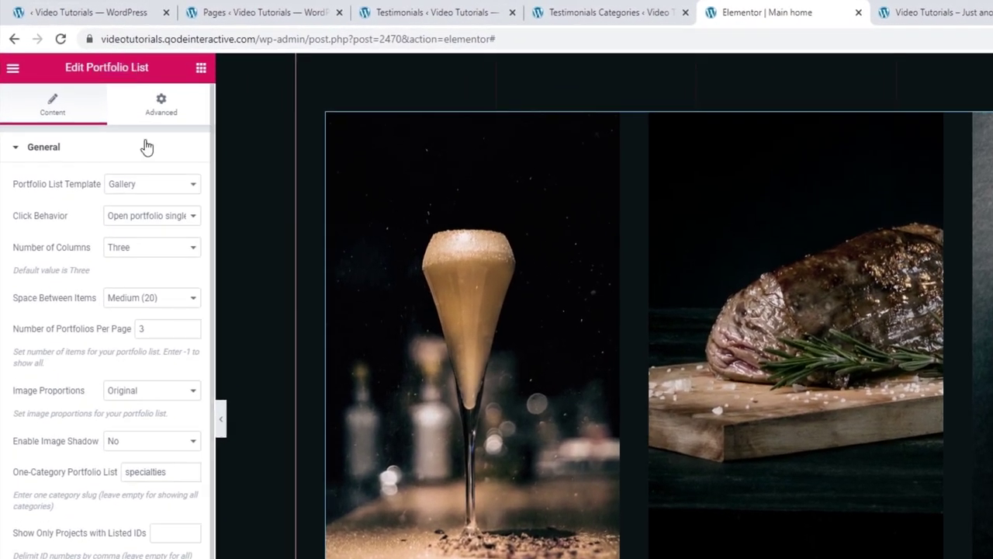
click(133, 183)
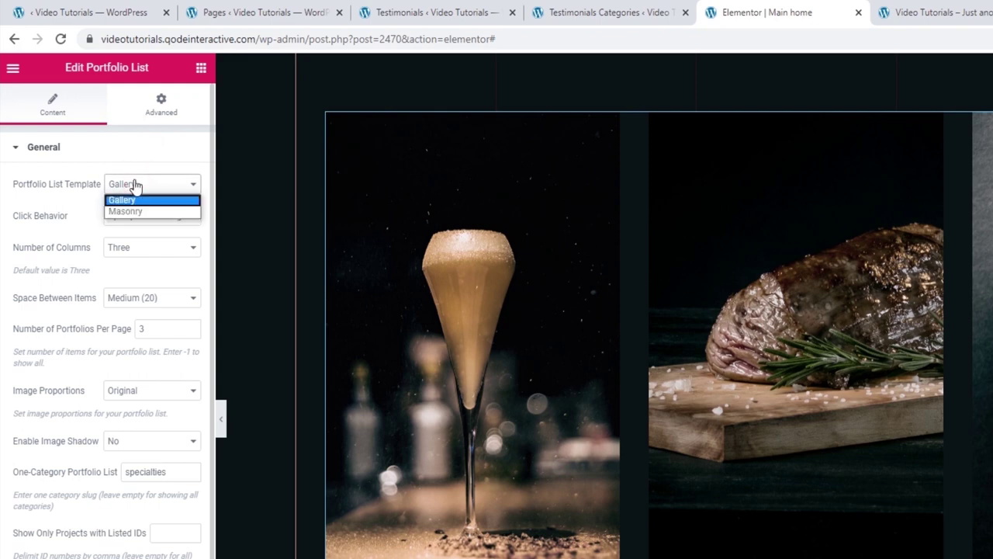
click(128, 200)
click(132, 217)
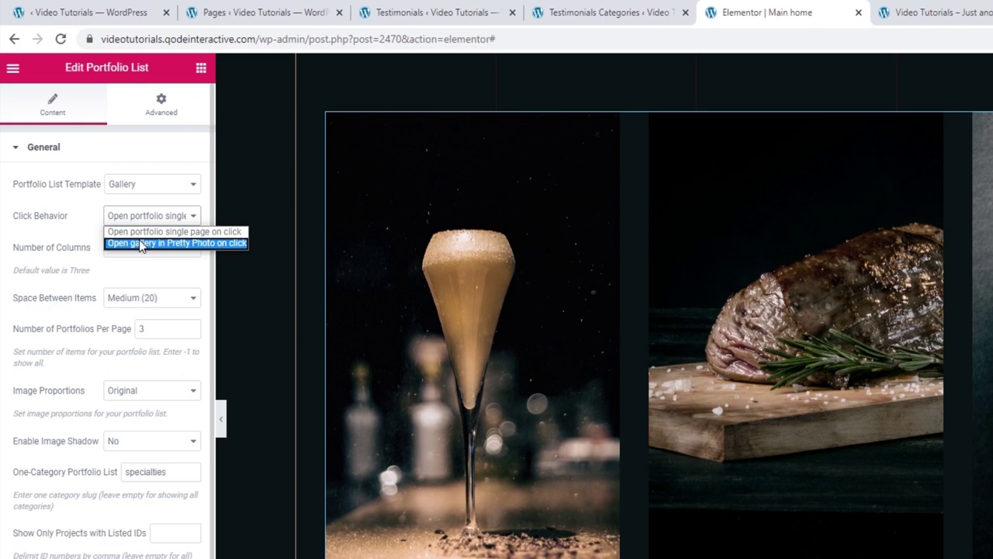
click(79, 231)
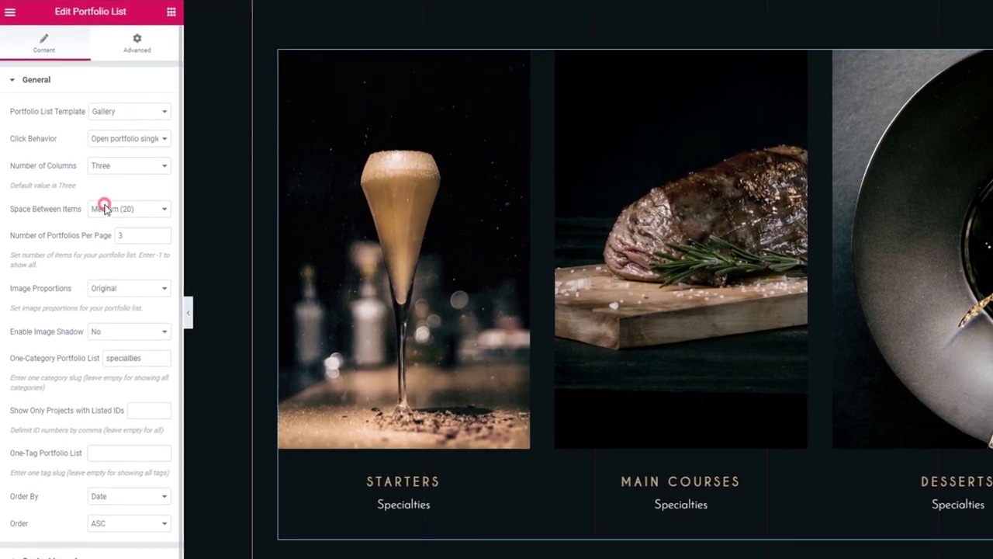
click(90, 213)
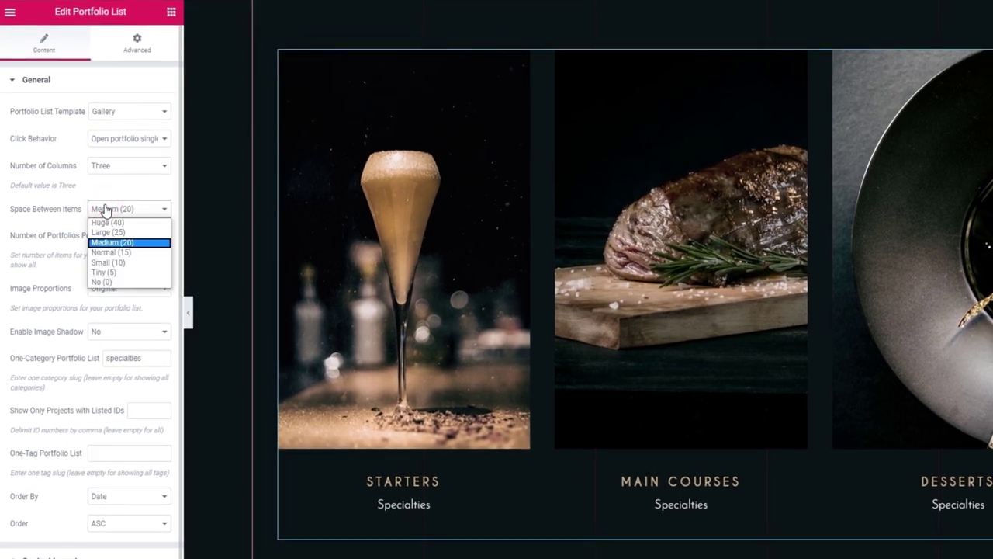
click(106, 210)
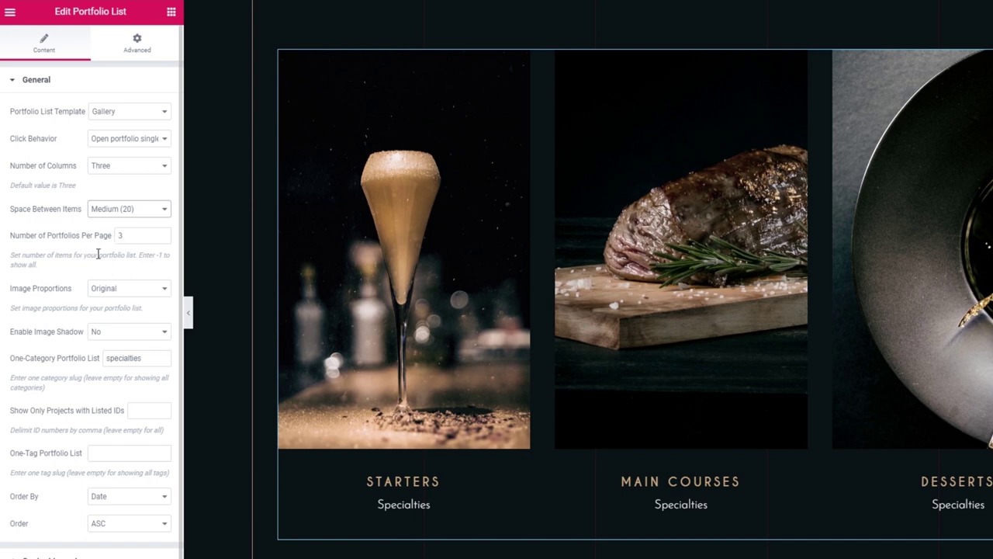
Confirm Original image proportions, no image shadow, specialties category and Date ascending sorting.
scroll(98, 254, down, 1)
click(119, 285)
click(120, 294)
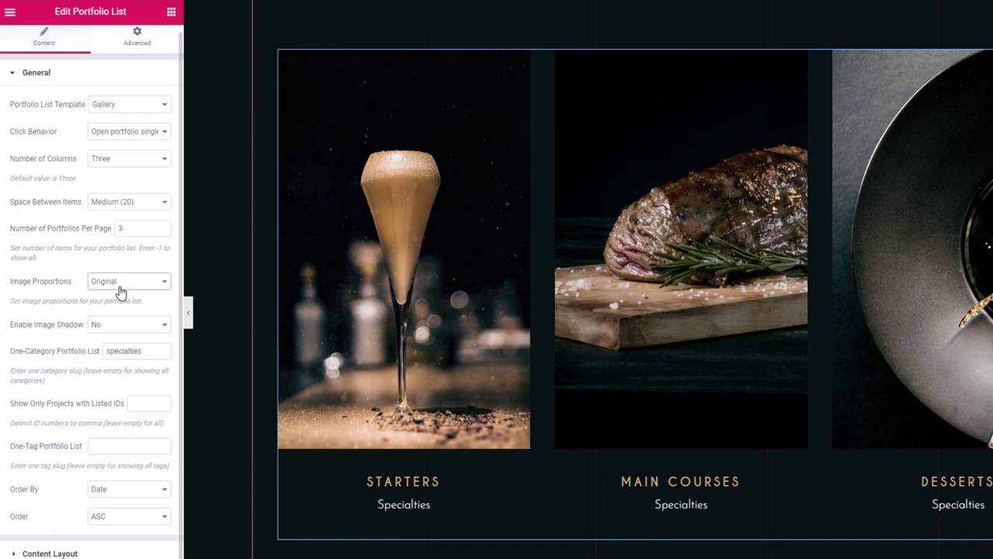
click(128, 326)
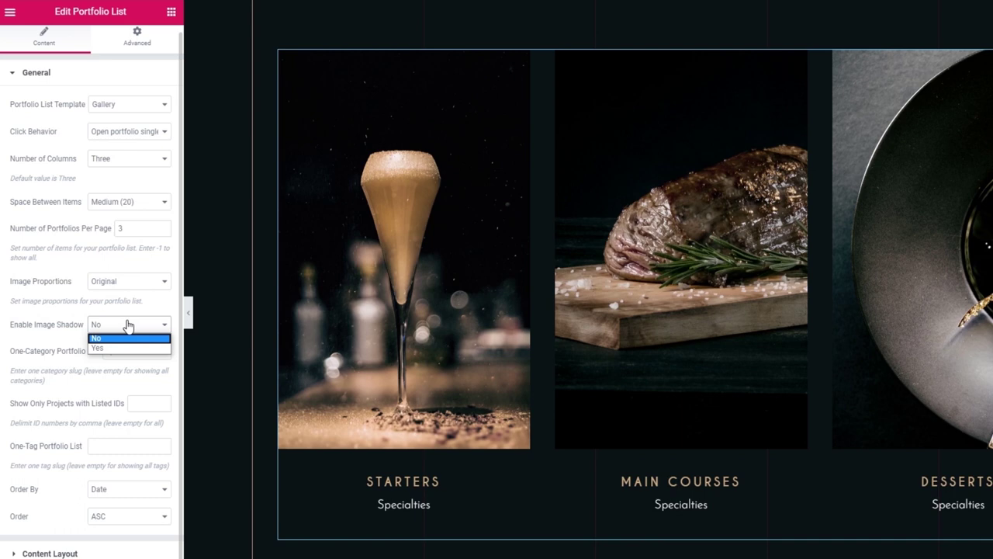
click(128, 324)
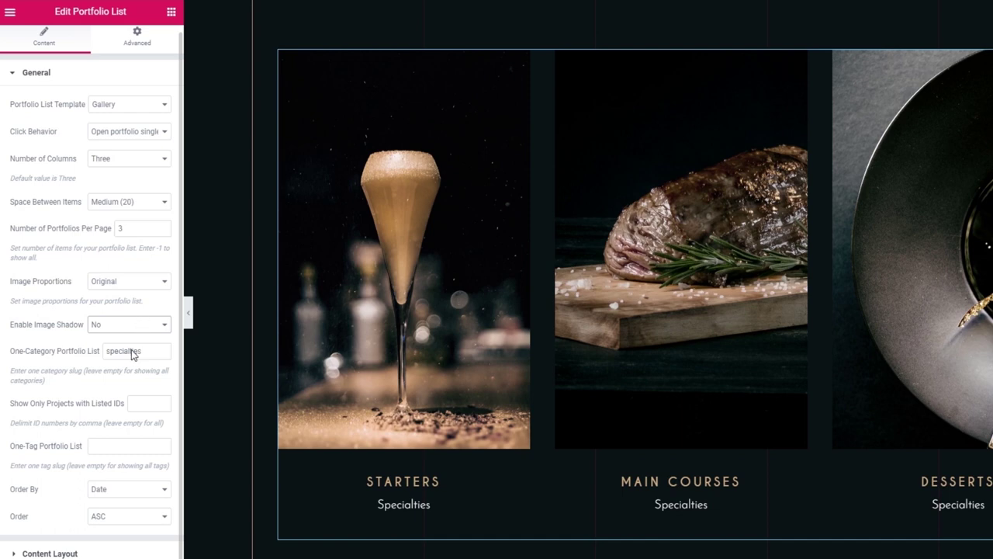
double_click(132, 351)
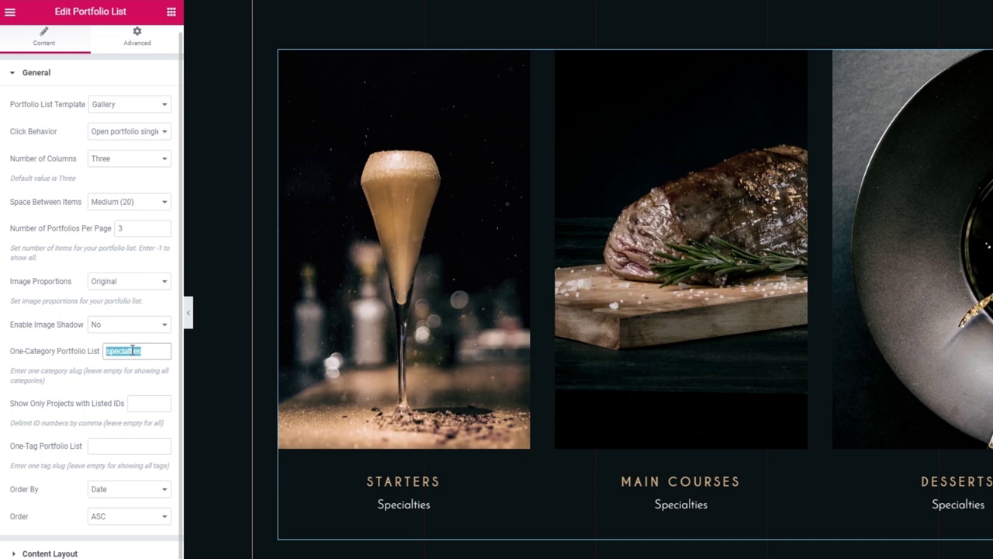
click(160, 351)
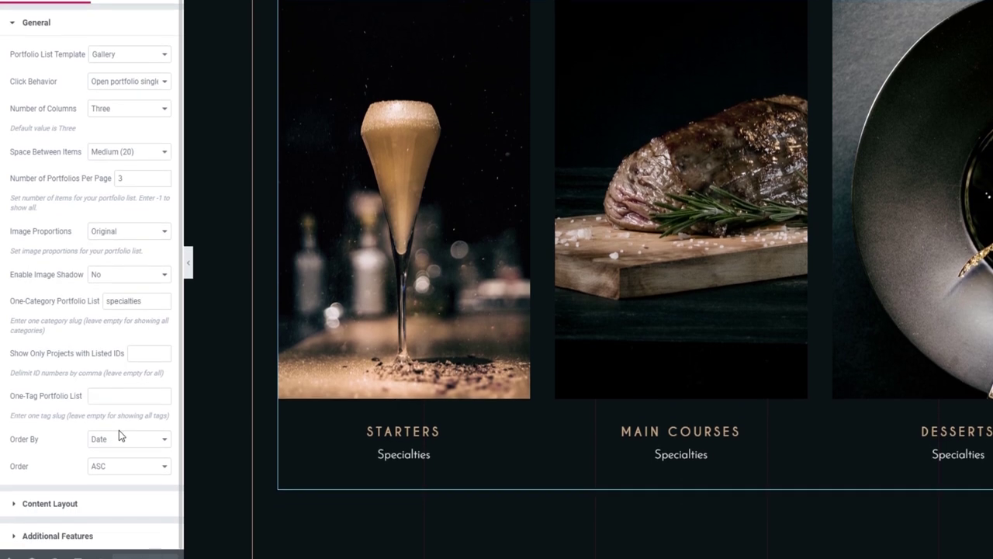
click(120, 489)
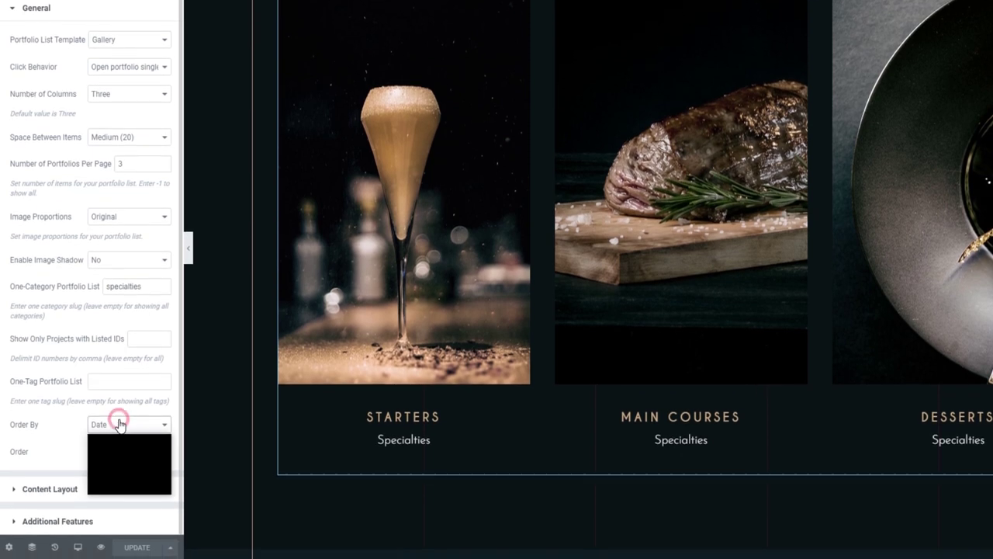
click(116, 439)
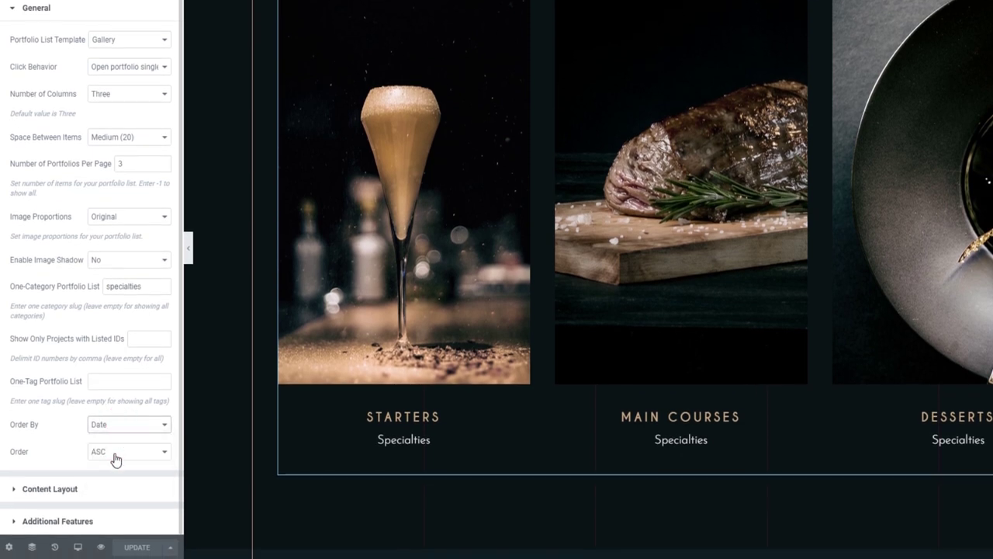
click(115, 460)
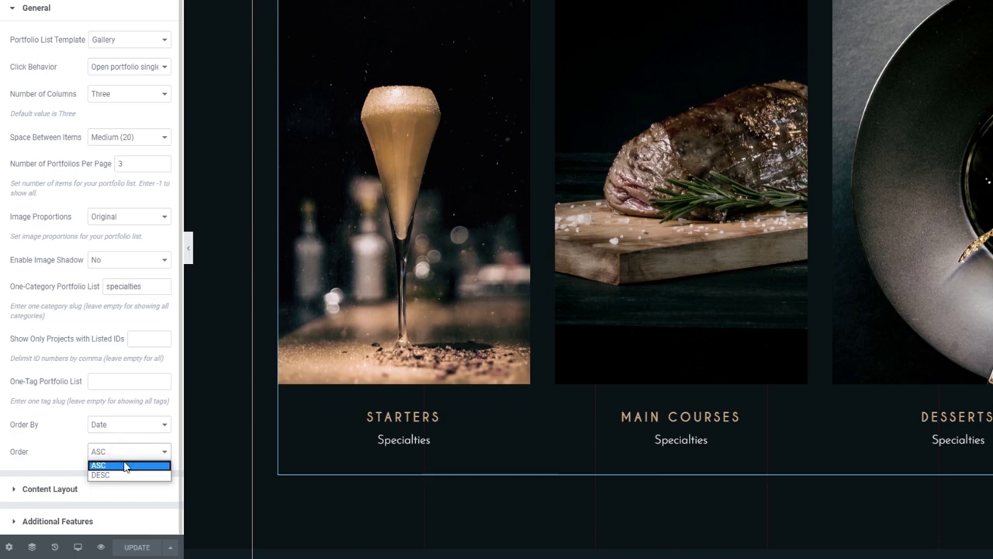
click(126, 450)
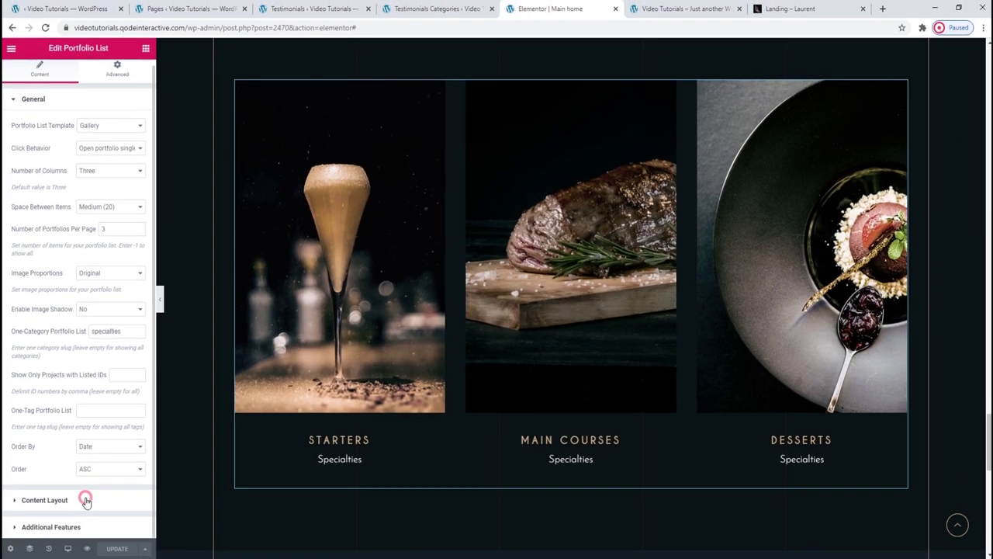
click(96, 489)
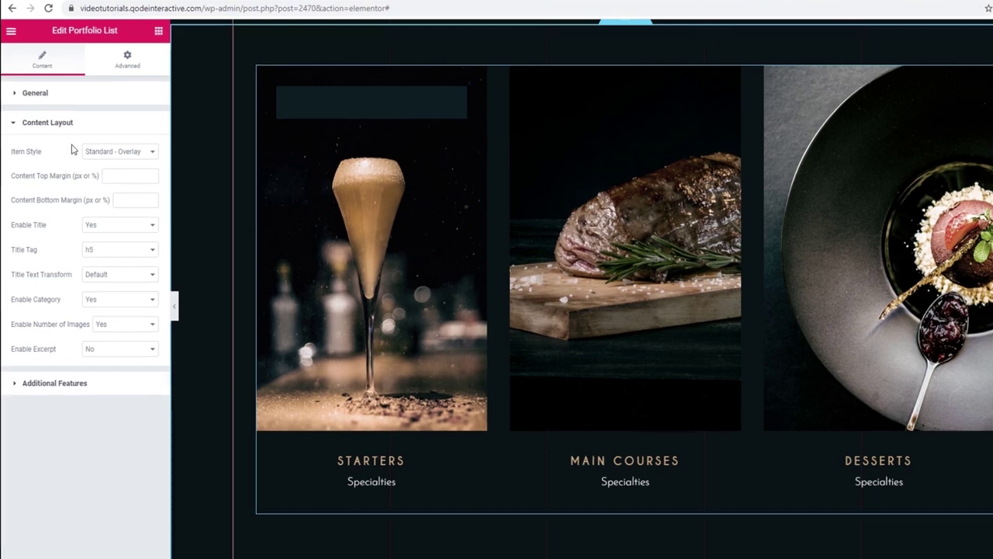
Confirm titles enabled, Default title transform, categories shown and excerpts off in Content Layout.
click(102, 180)
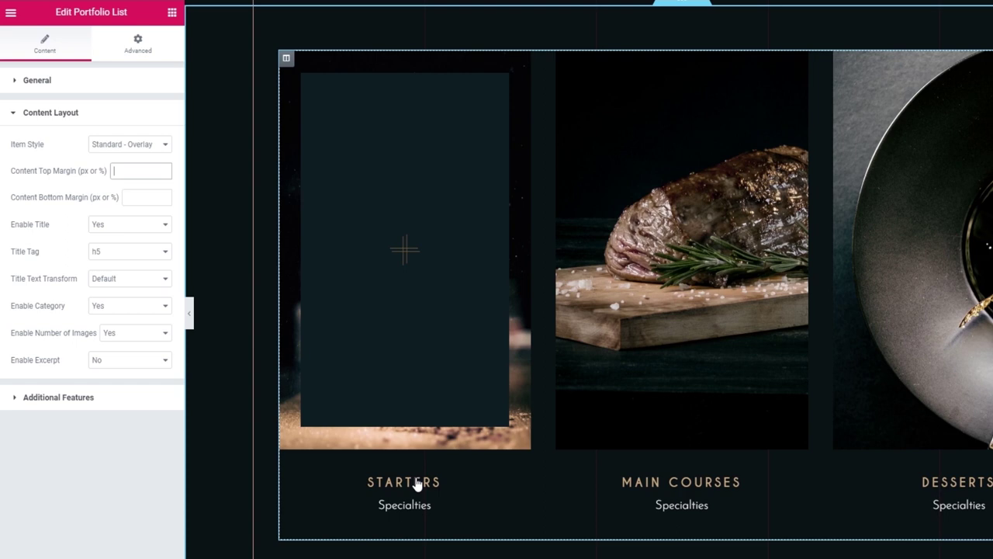
click(132, 224)
click(132, 238)
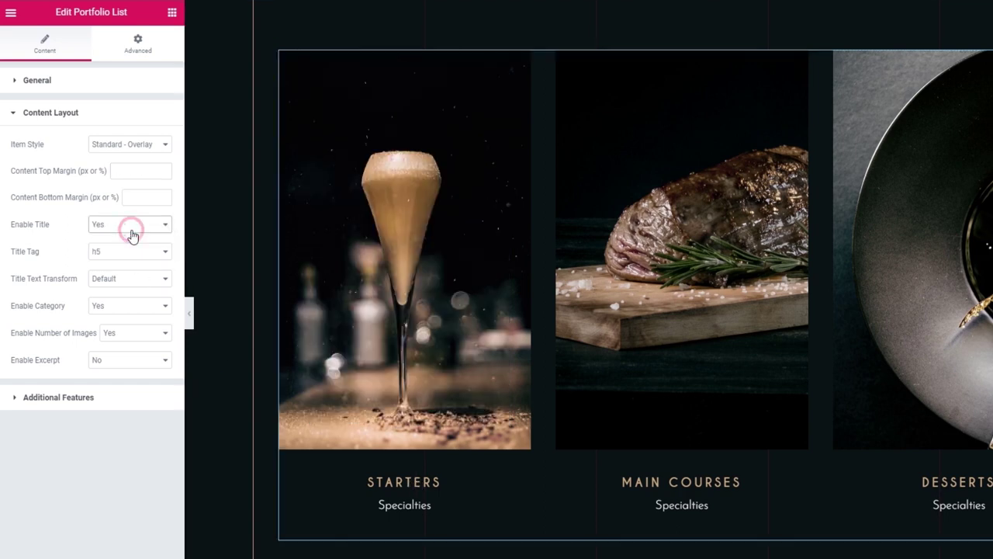
click(109, 282)
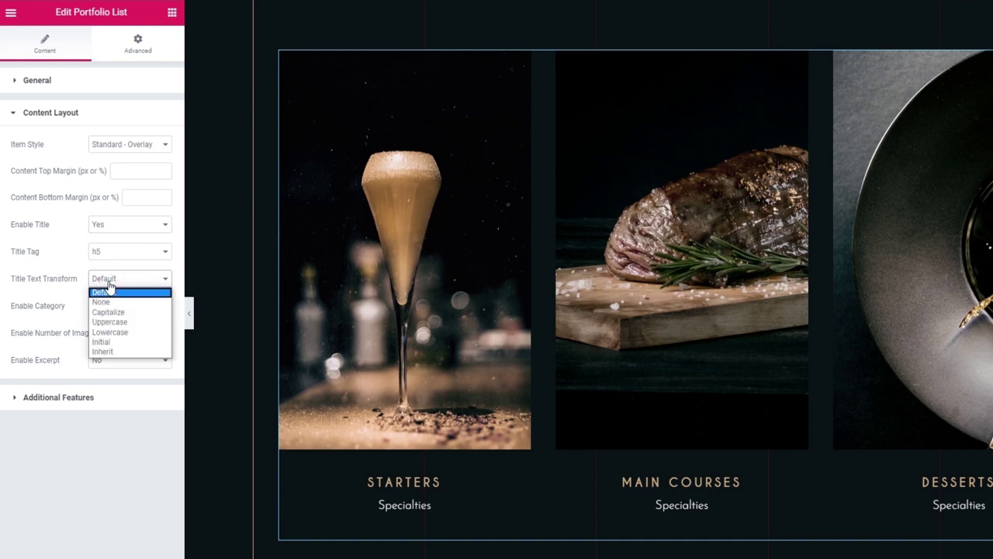
click(109, 290)
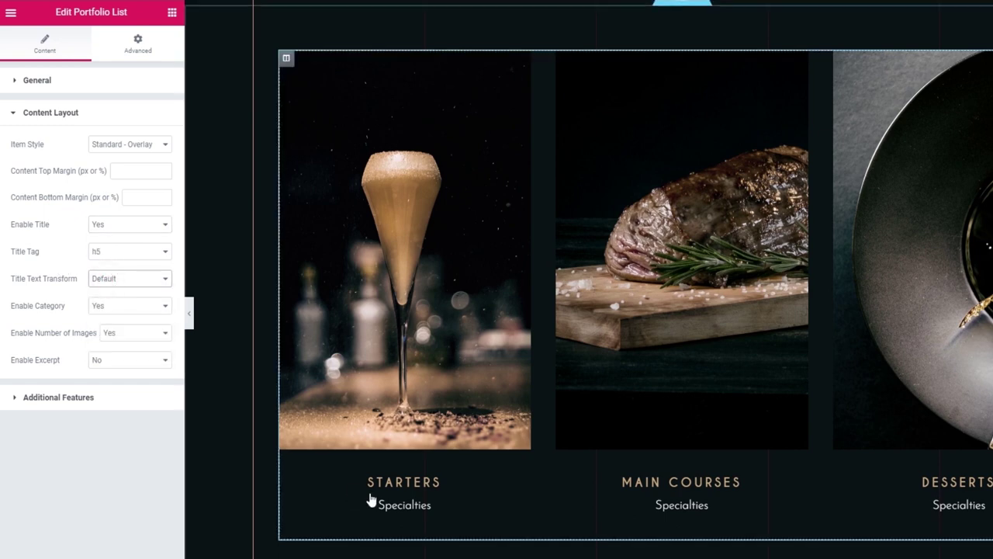
click(110, 306)
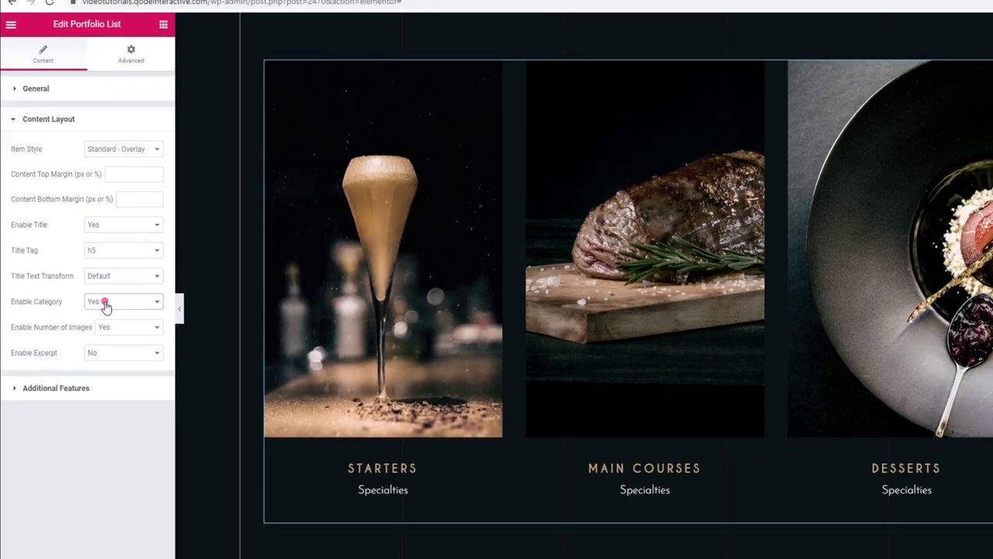
click(100, 315)
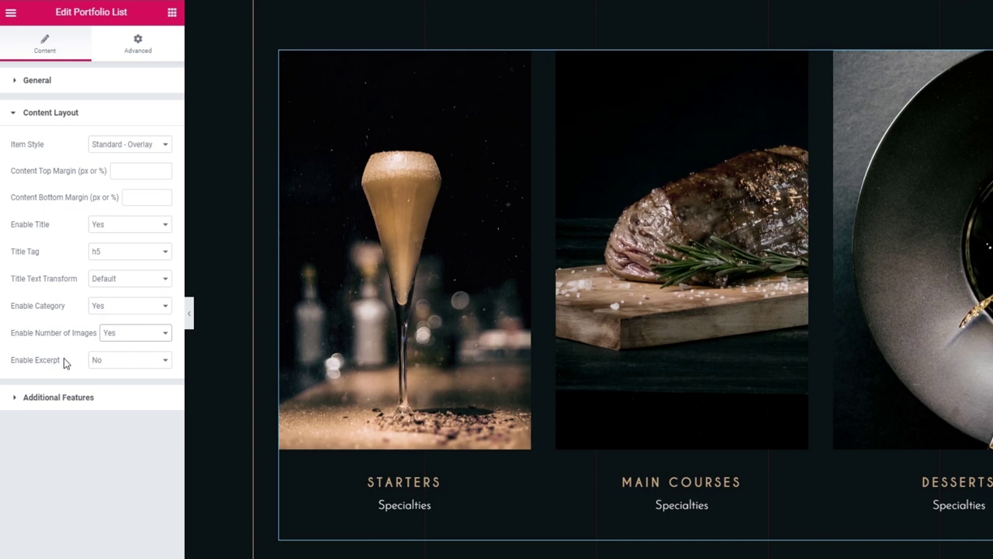
click(111, 360)
click(114, 360)
click(108, 408)
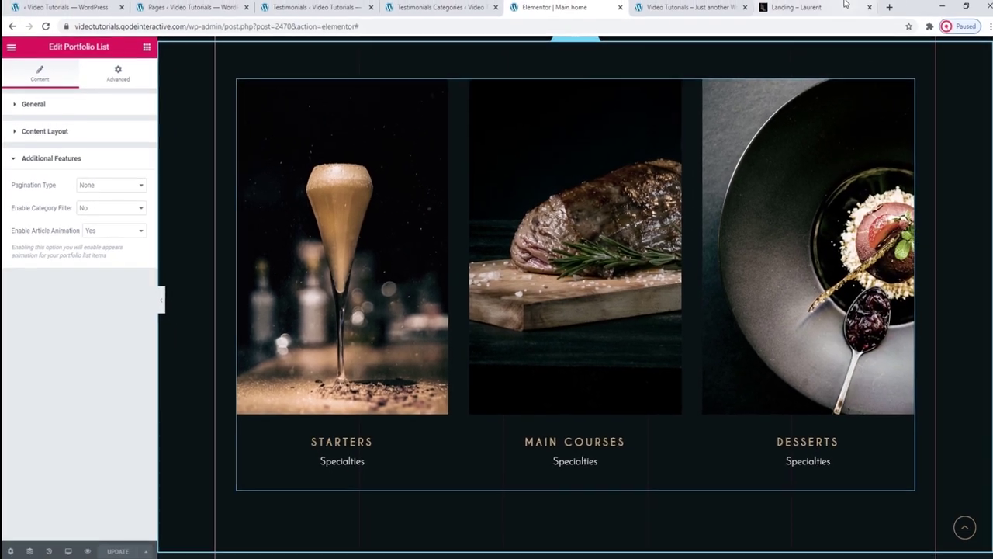
Reload the live site to check the menu section, then move to the WordPress Pages admin list.
click(715, 7)
click(45, 27)
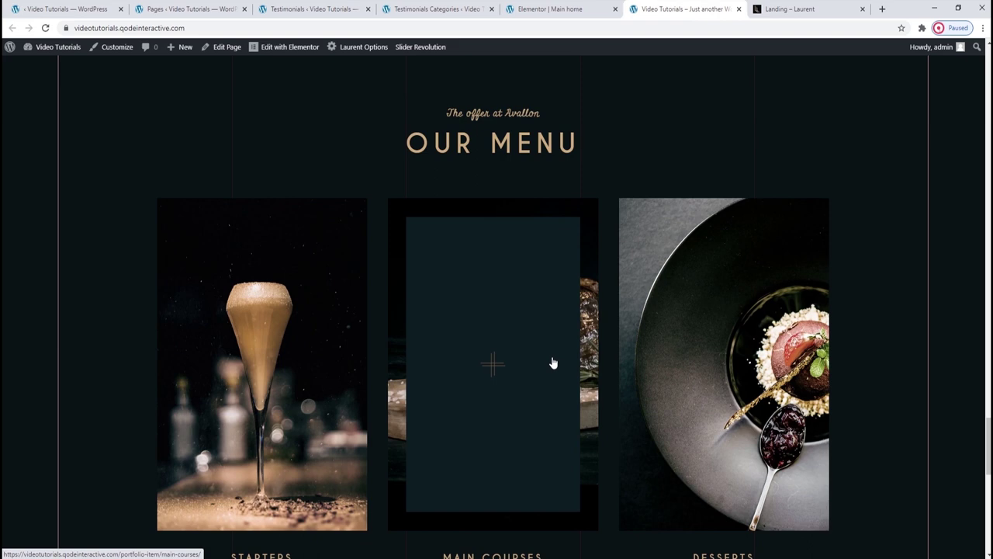
click(568, 9)
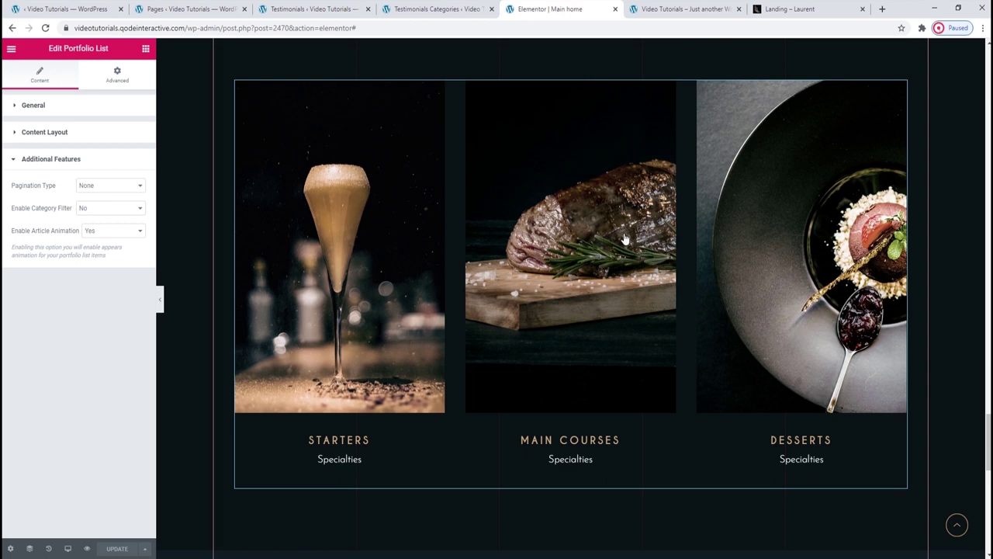
click(186, 9)
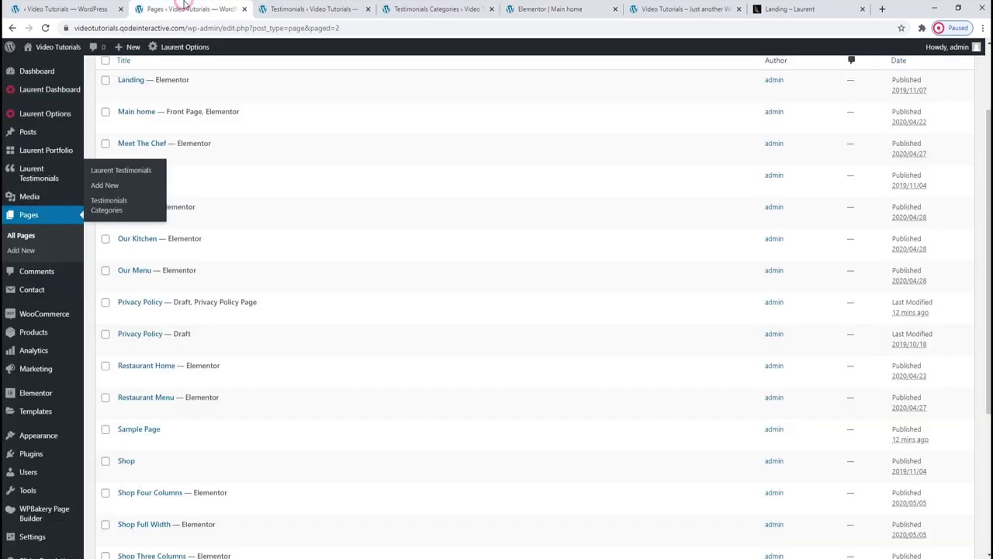
Browse the Laurent Portfolio items list, including Sea Food, Starters and Main Dish Recipes.
click(47, 151)
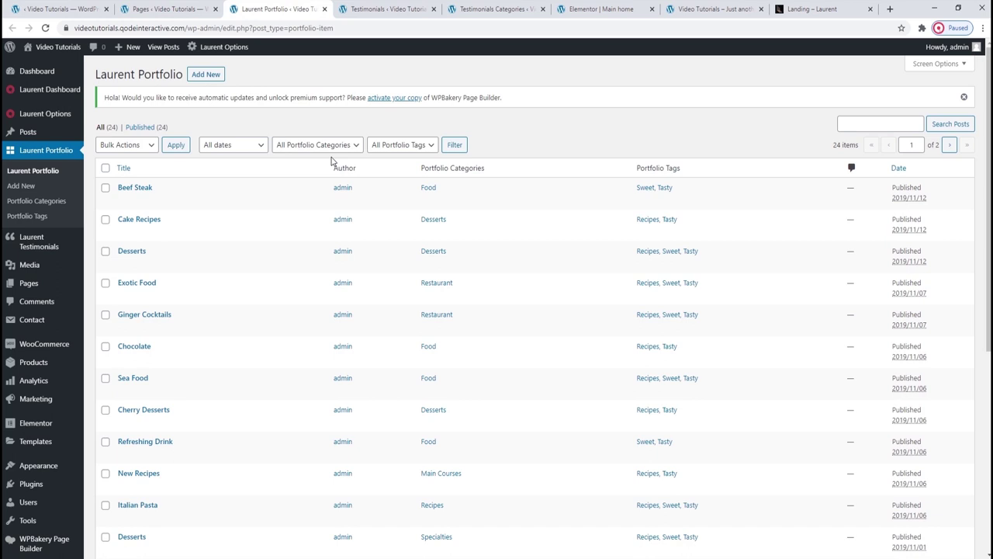
scroll(212, 287, down, 2)
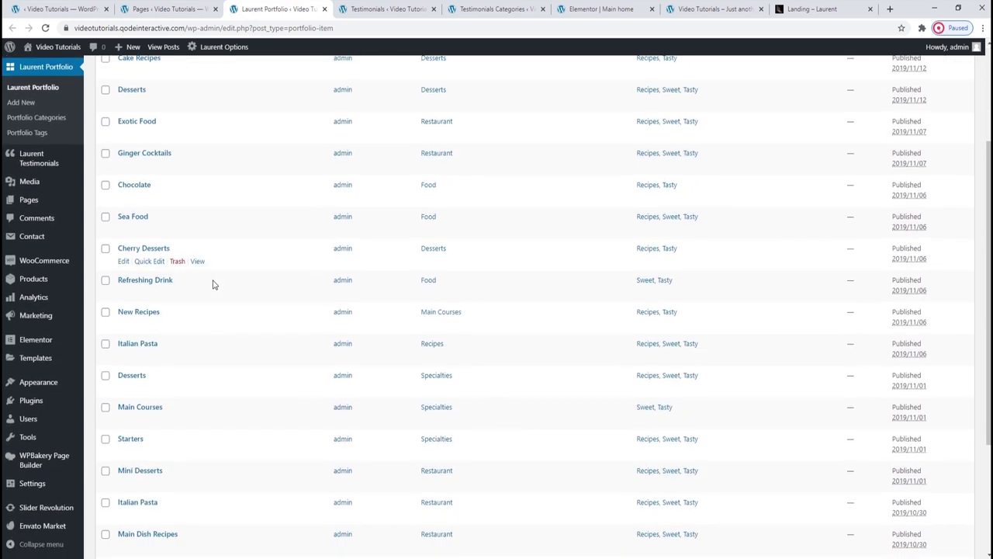
scroll(214, 285, up, 1)
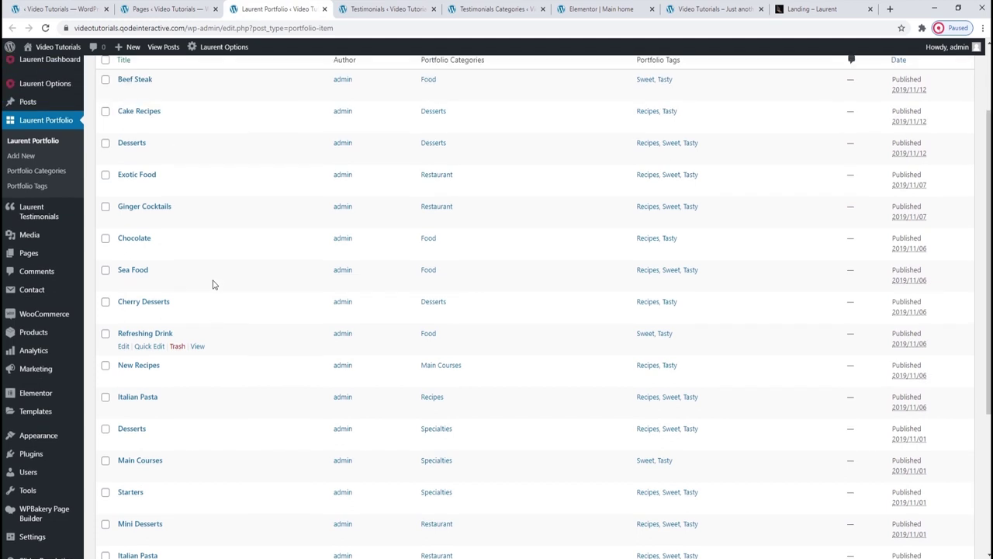
scroll(214, 285, down, 1)
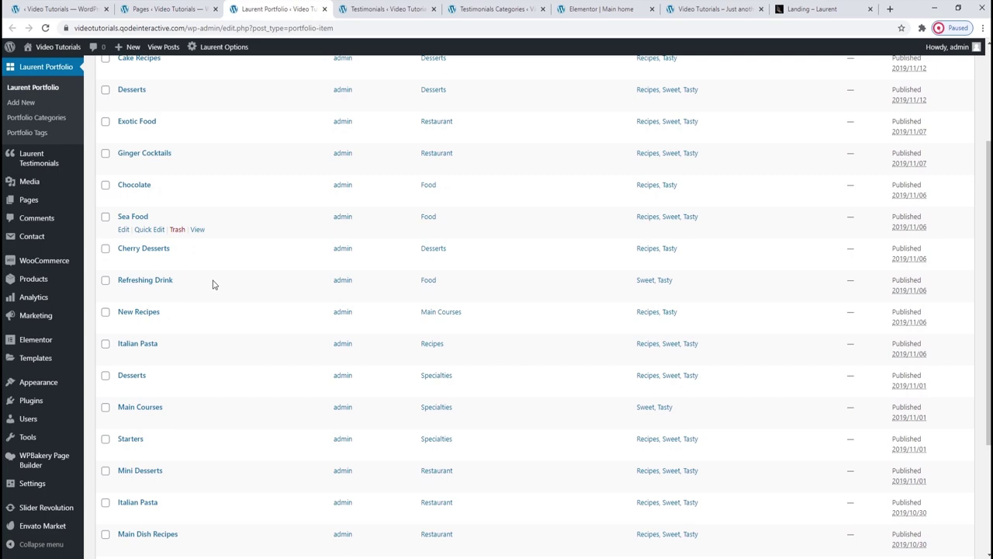
mouse_move(68, 341)
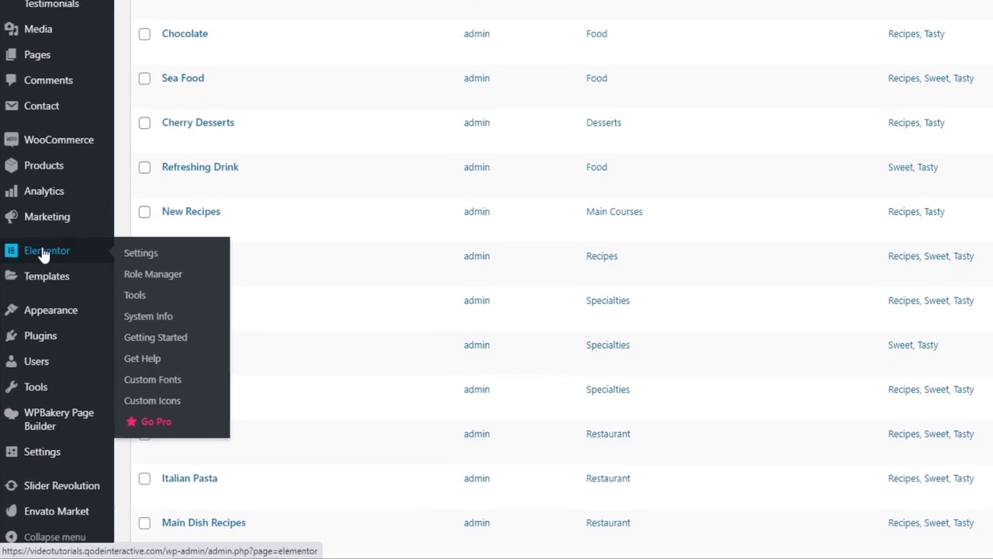
Enable Elementor for Products alongside Posts, Pages and Laurent Portfolio, and save the settings.
click(137, 258)
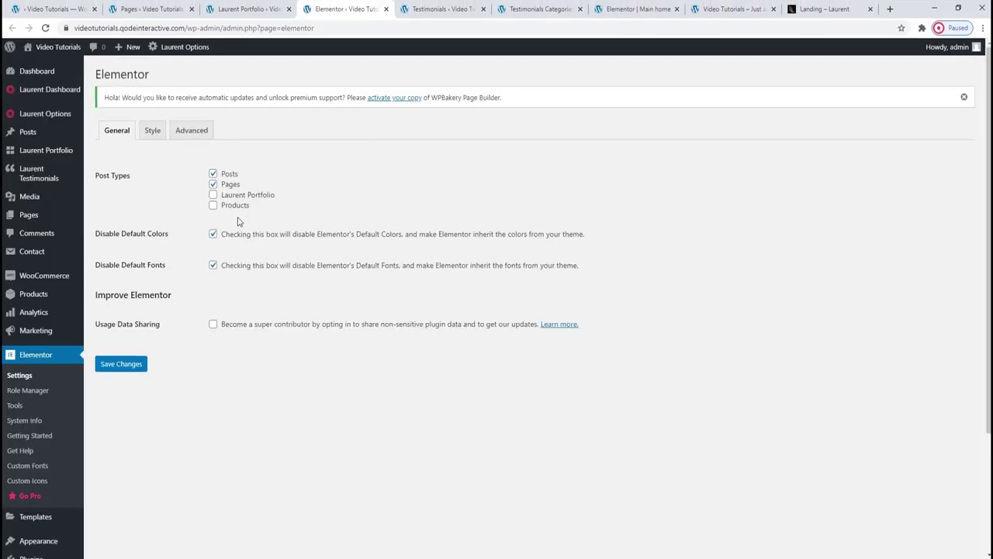
click(212, 196)
click(212, 206)
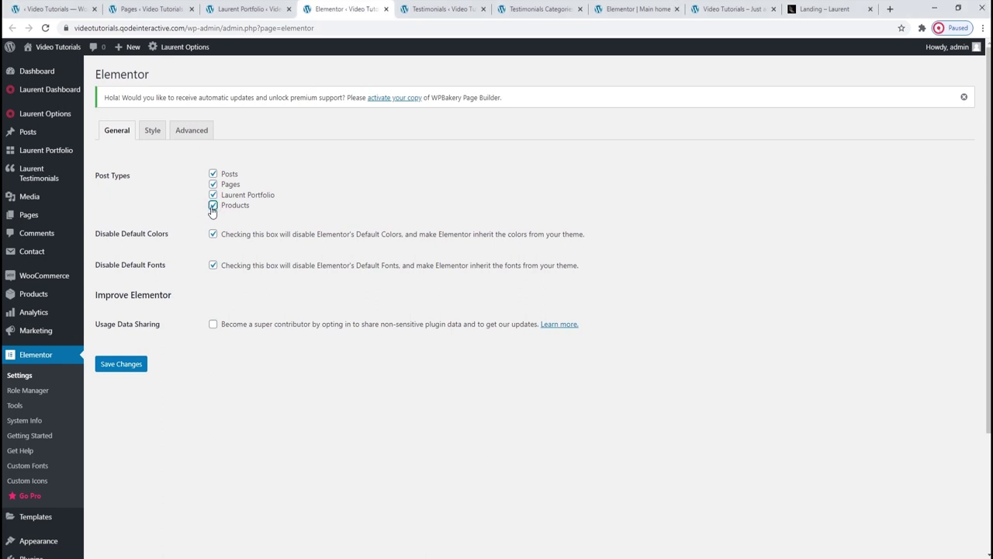
click(132, 374)
Close the Elementor settings tab and open the Starters portfolio item for editing.
click(386, 8)
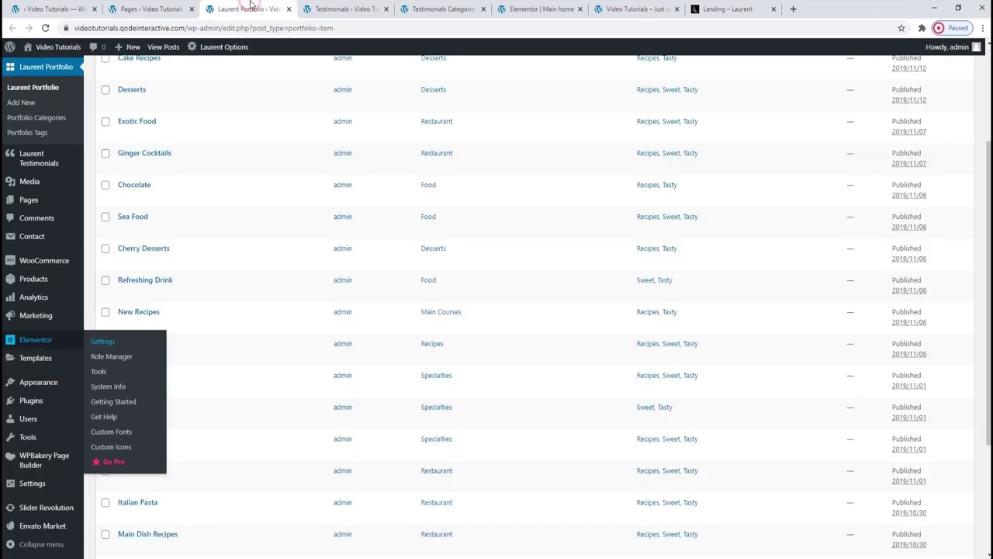
scroll(310, 217, up, 3)
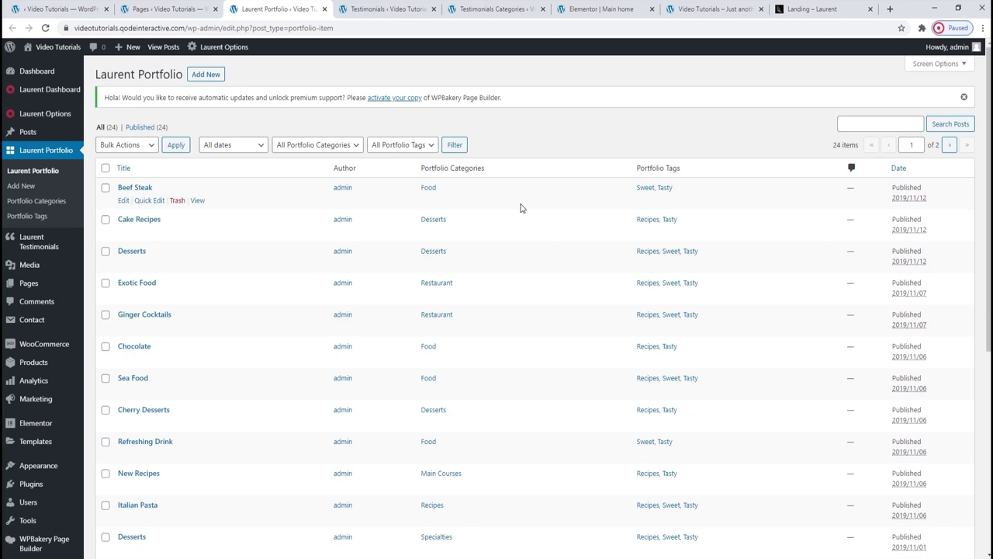
scroll(521, 208, down, 3)
scroll(521, 207, down, 1)
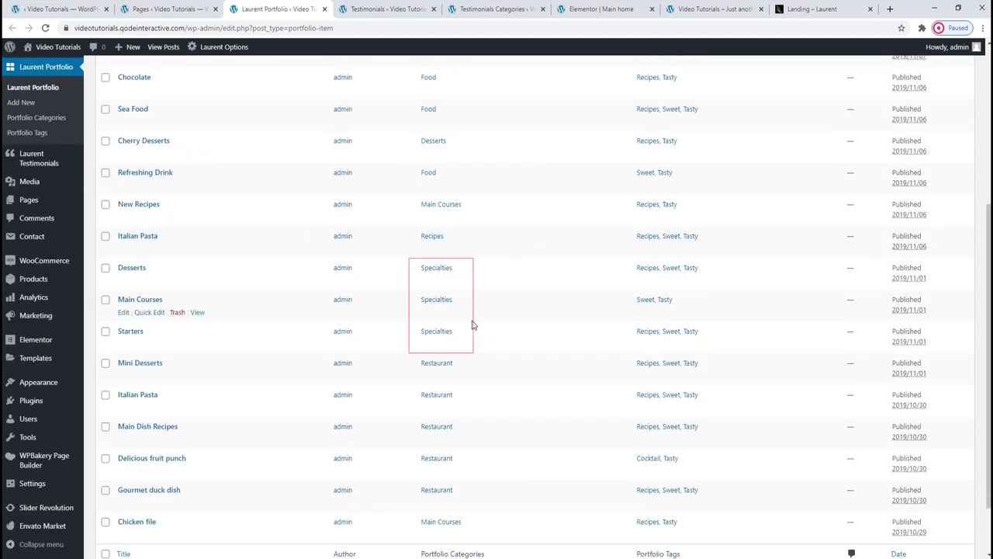
ctrl+click(129, 330)
click(325, 6)
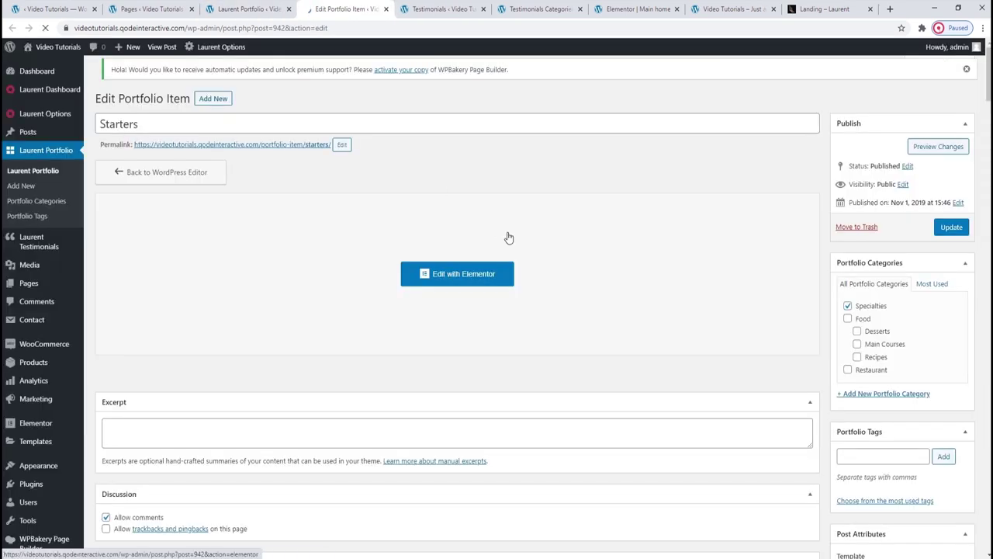
scroll(508, 237, down, 4)
scroll(508, 236, down, 3)
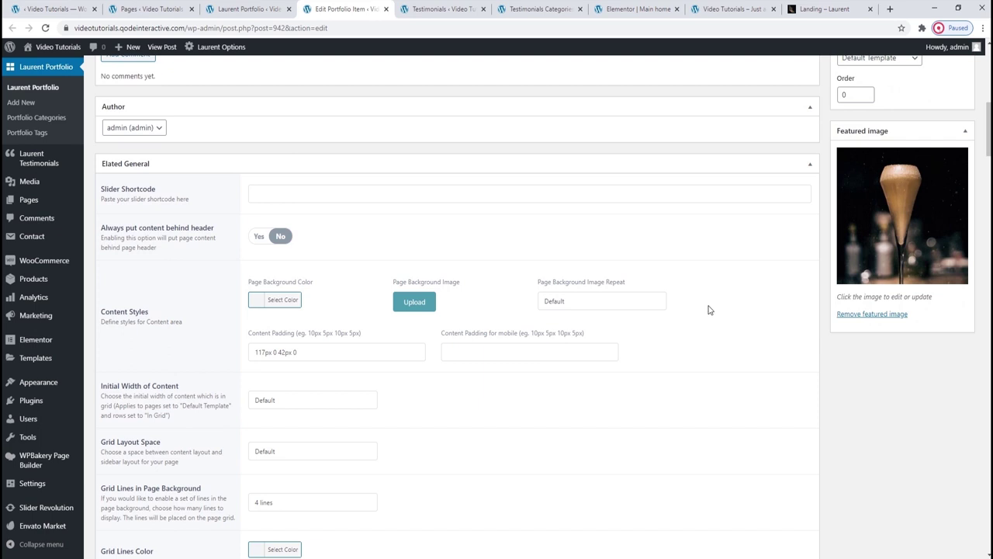
Replace the featured image with the uploaded Avallon-portfolio-img-1.jpg cocktail photo and update the item.
click(862, 315)
click(846, 153)
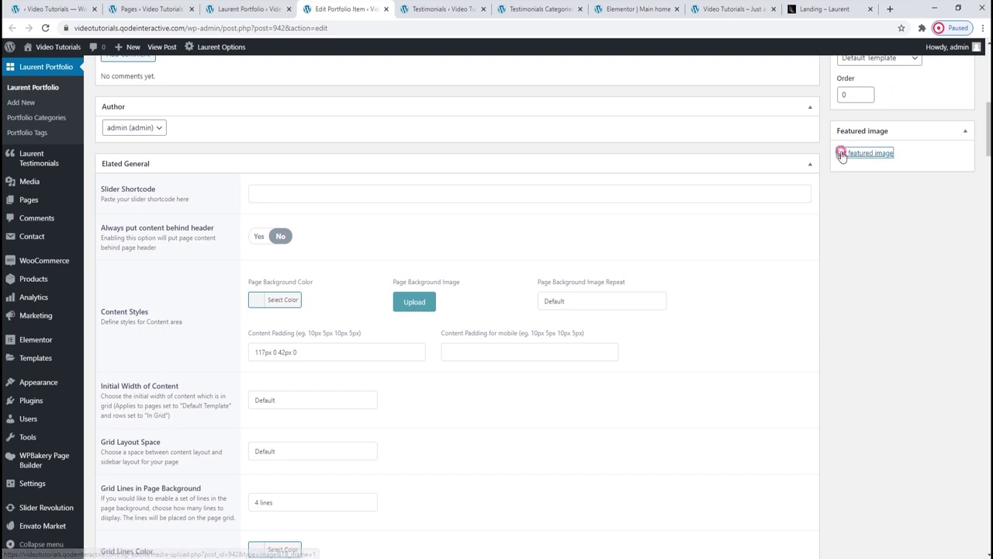
click(46, 90)
click(498, 283)
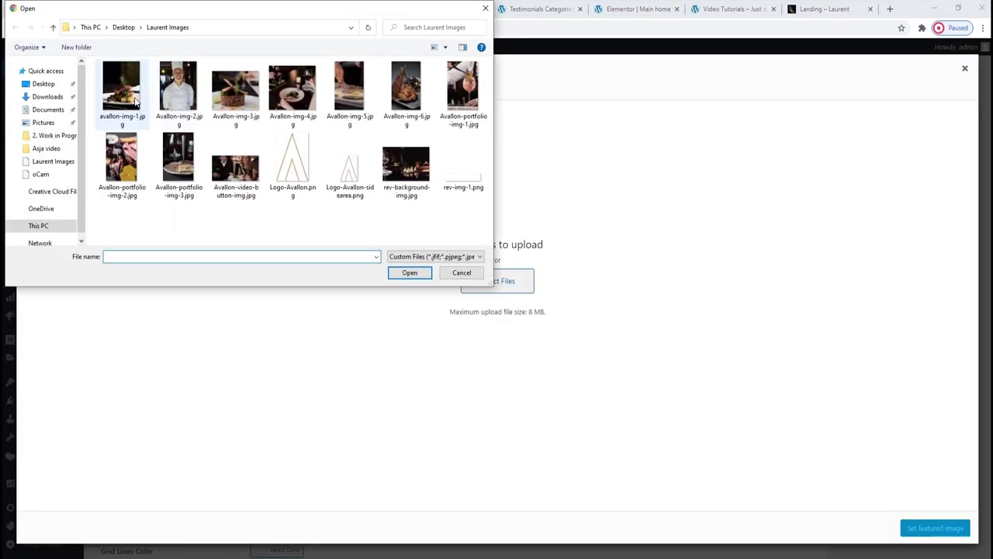
click(464, 89)
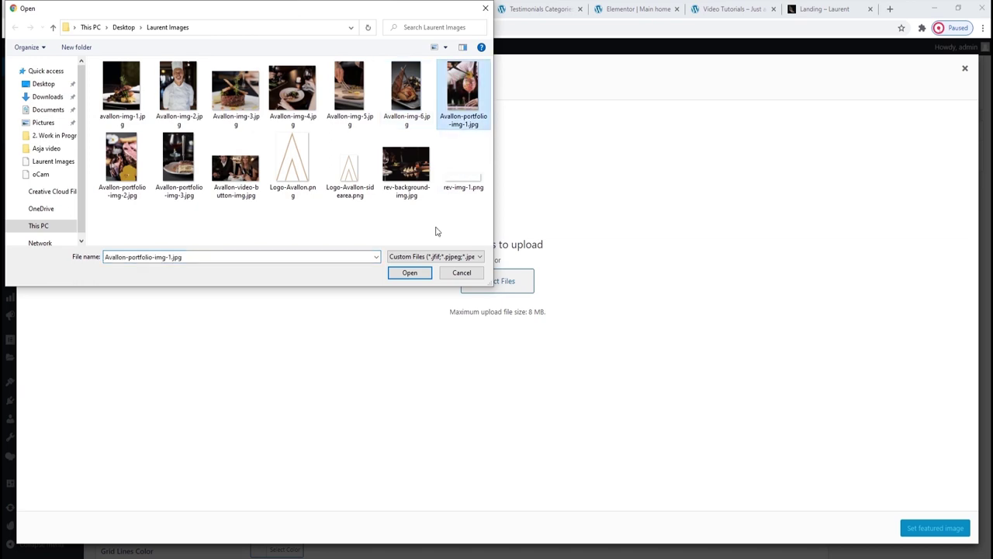
click(409, 272)
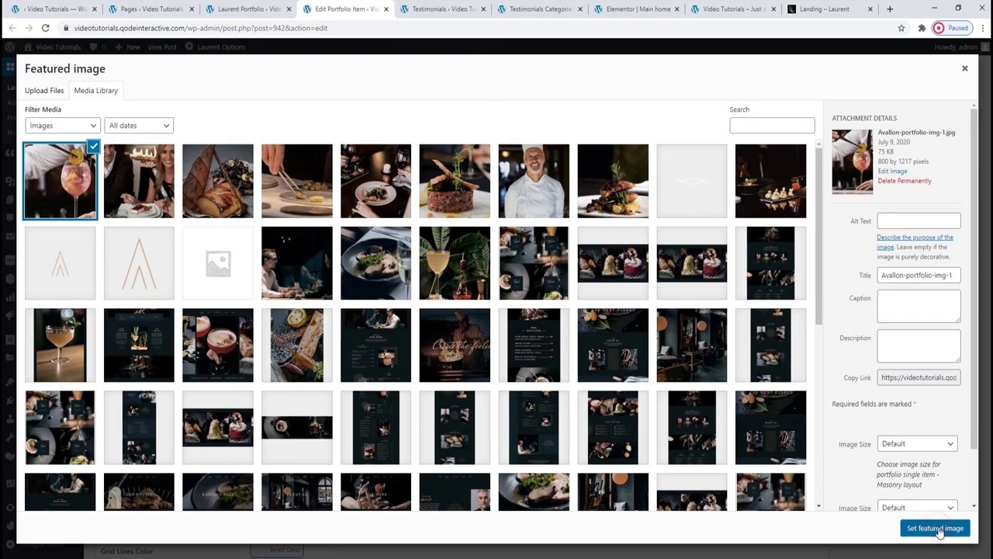
click(949, 528)
scroll(911, 420, up, 6)
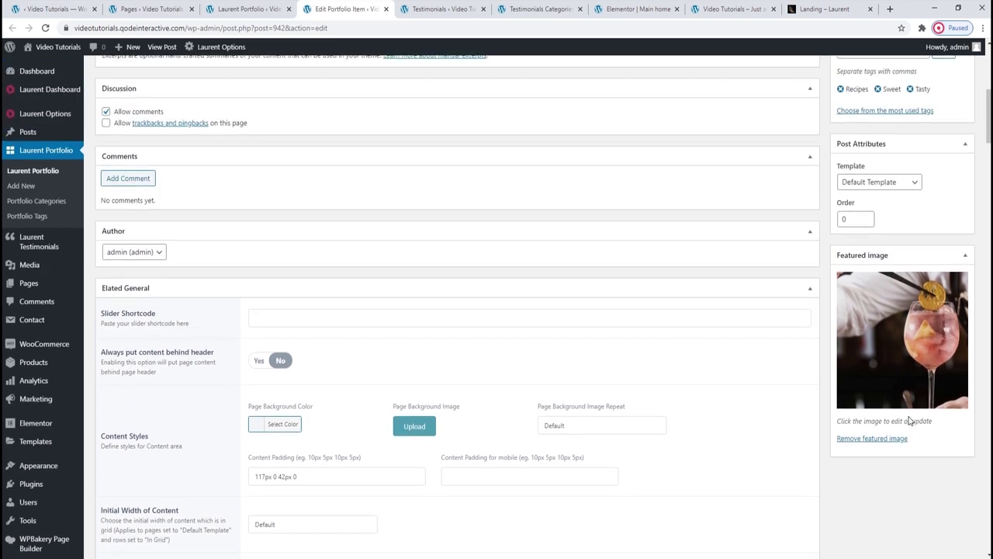
click(942, 132)
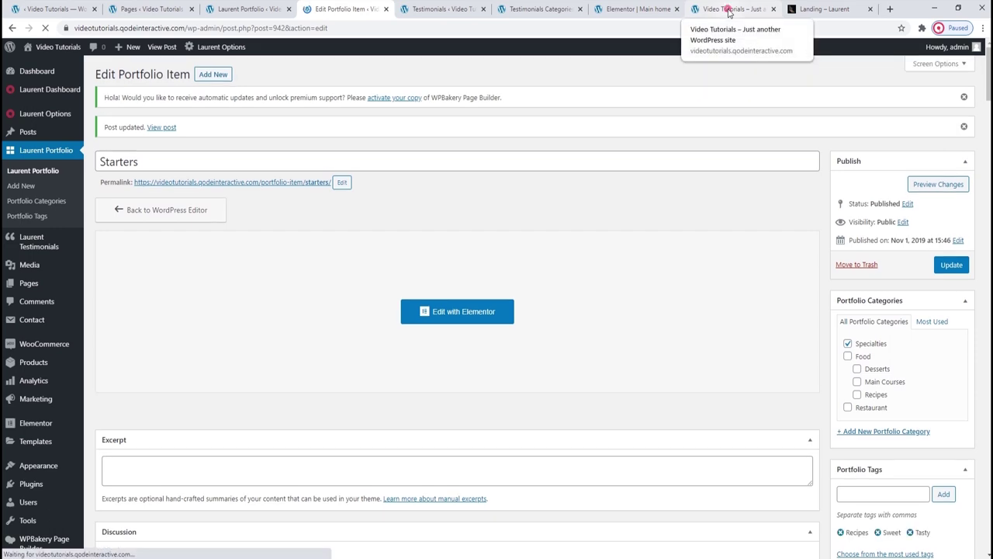
Preview the front-end portfolio page, then review the Starters edit screen again.
click(731, 10)
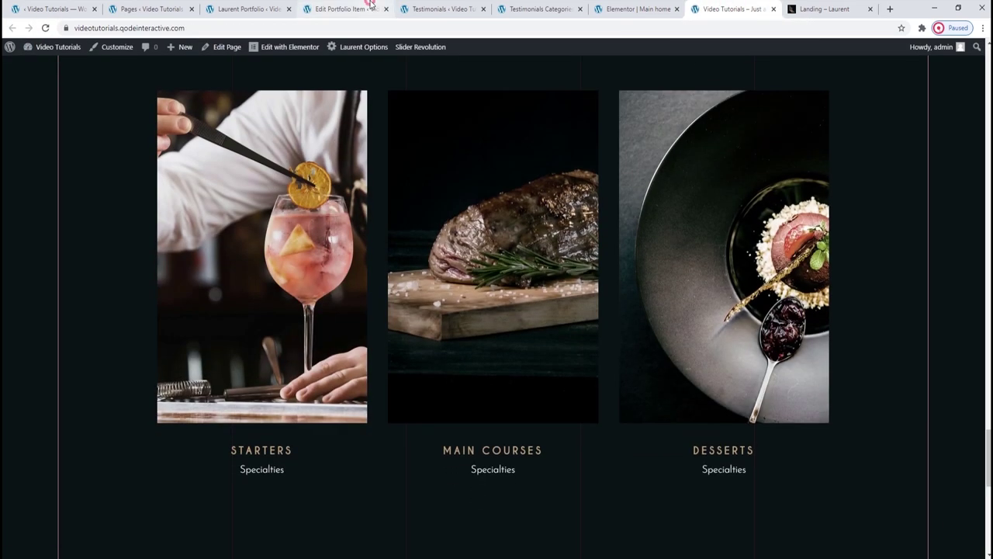
click(341, 9)
scroll(523, 266, down, 3)
scroll(524, 266, down, 10)
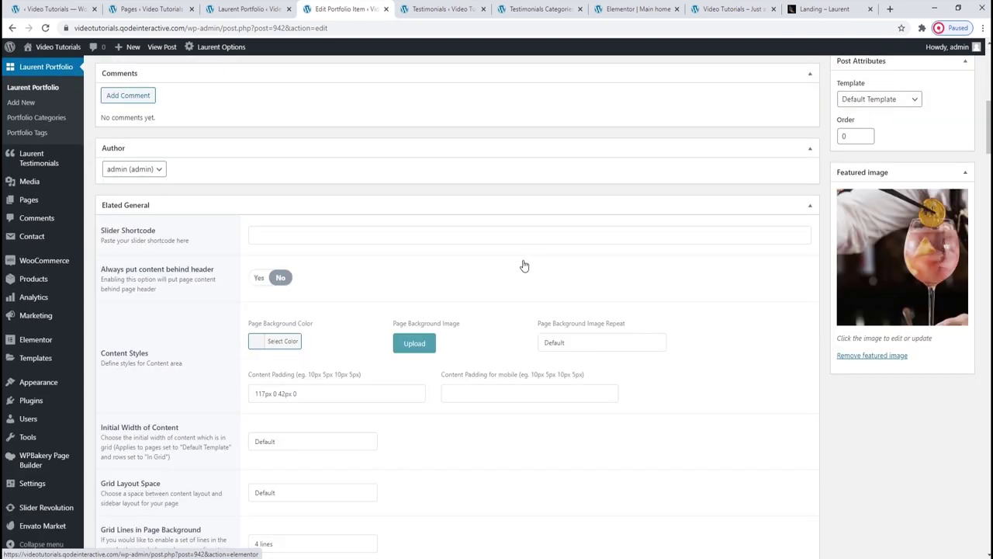
scroll(524, 265, up, 3)
scroll(523, 265, down, 8)
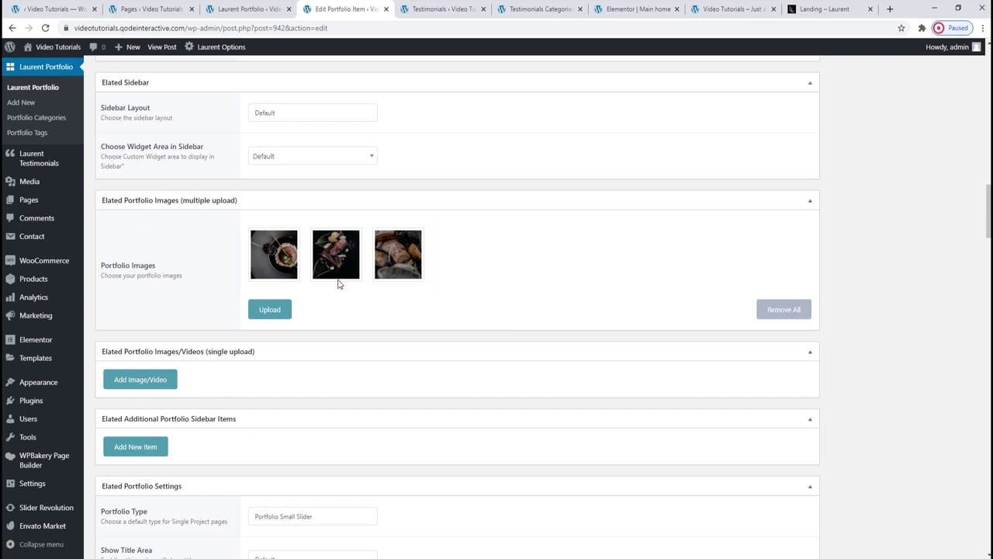
scroll(339, 284, down, 1)
scroll(339, 284, up, 10)
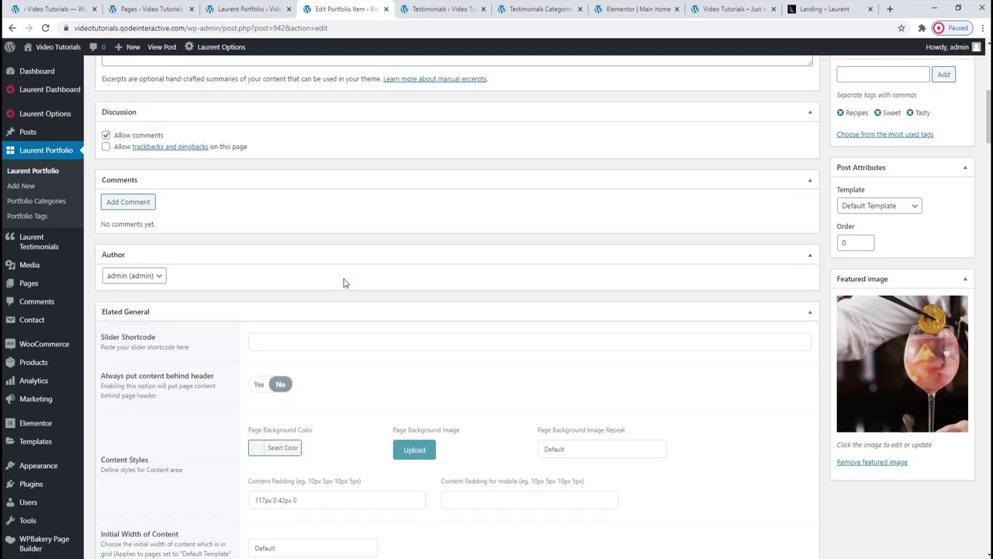
scroll(344, 283, up, 5)
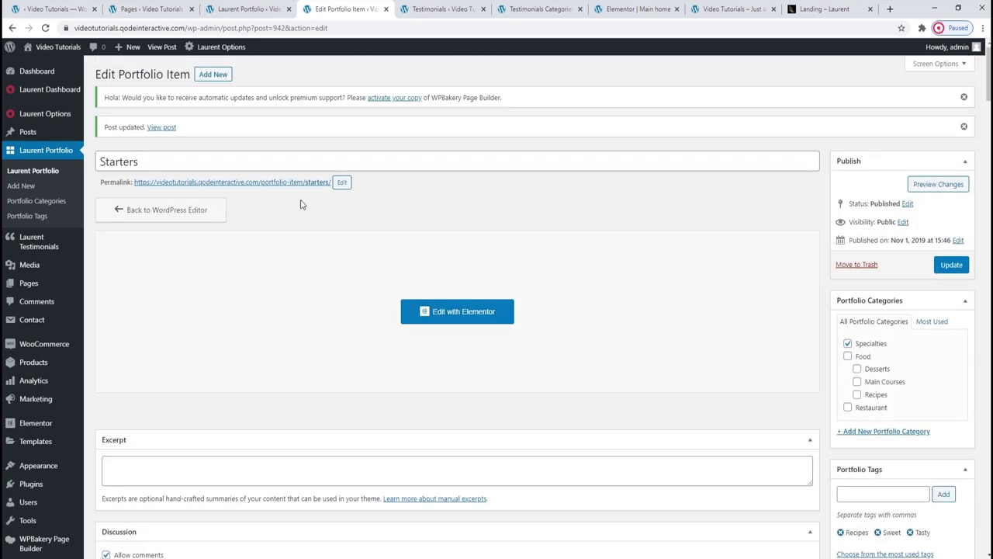
ctrl+click(302, 181)
click(417, 6)
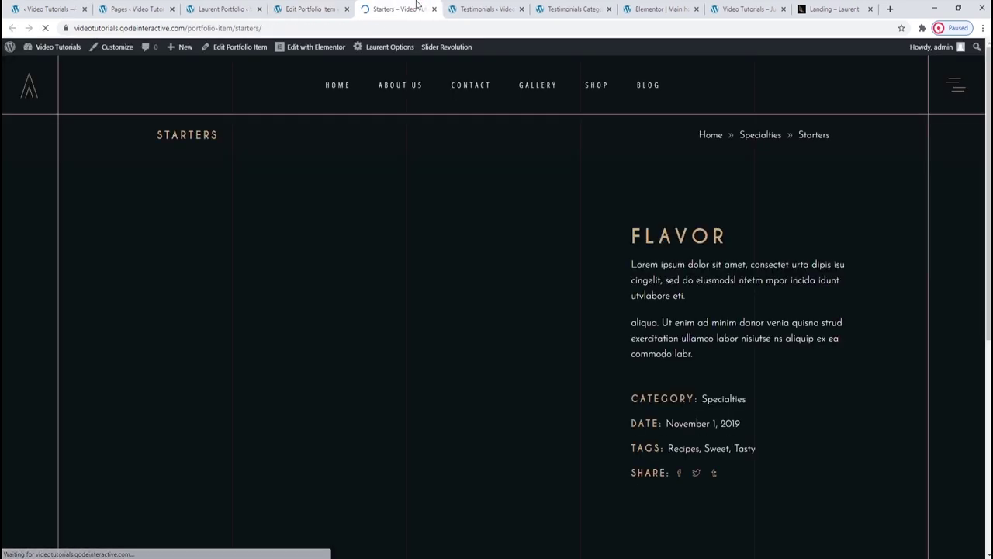
scroll(485, 218, down, 1)
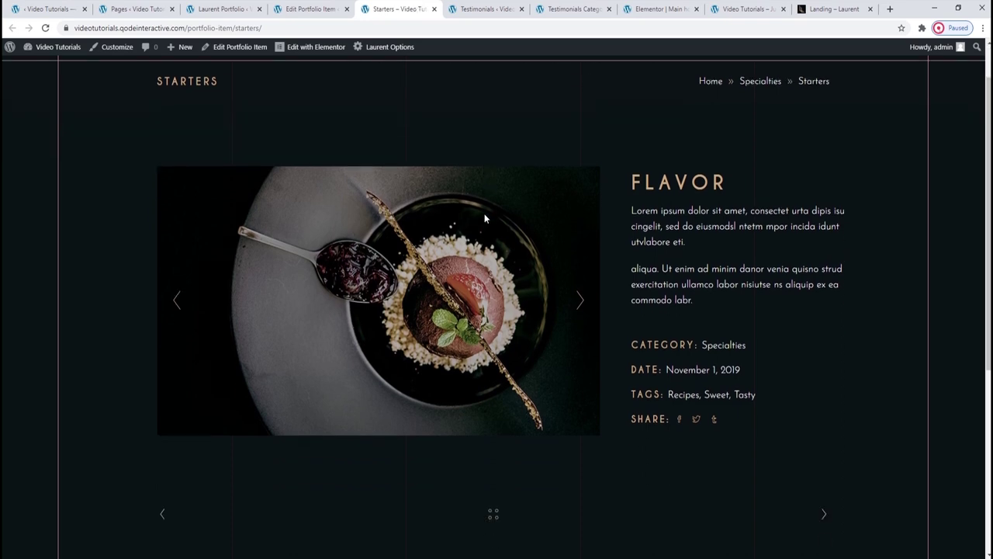
click(582, 307)
click(582, 308)
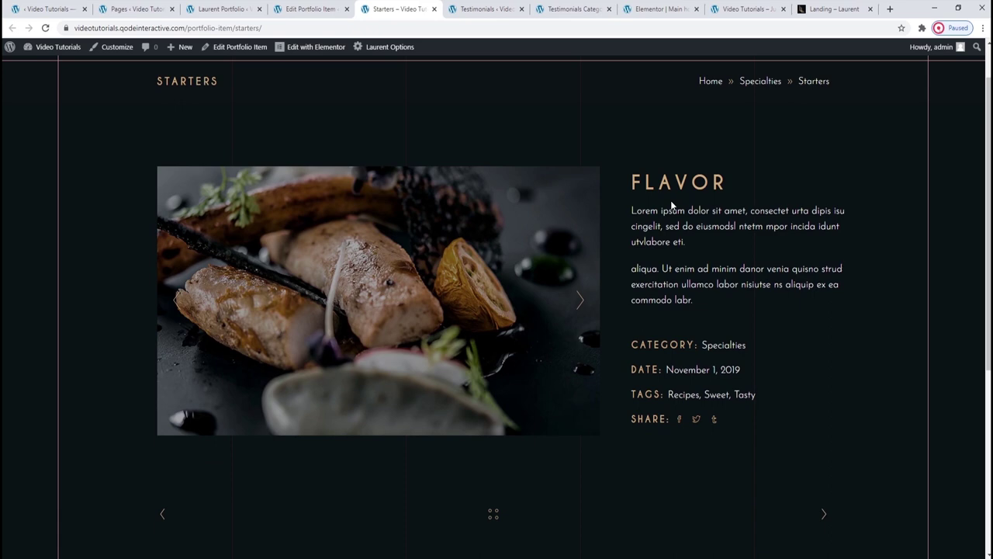
click(322, 5)
scroll(472, 204, down, 15)
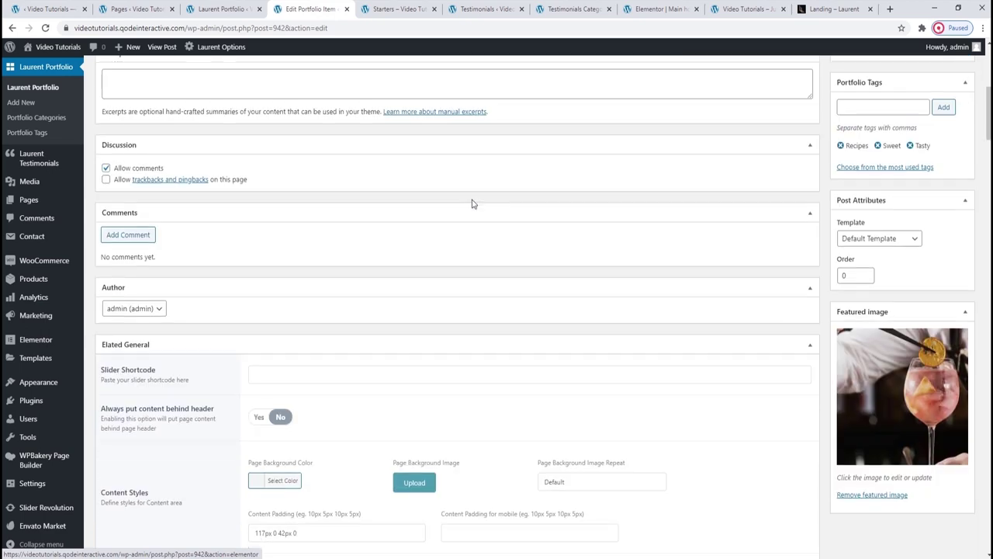
Leave the Starters Portfolio Type on Portfolio Small Slider, then view the Laurent demo landing page.
scroll(472, 204, down, 3)
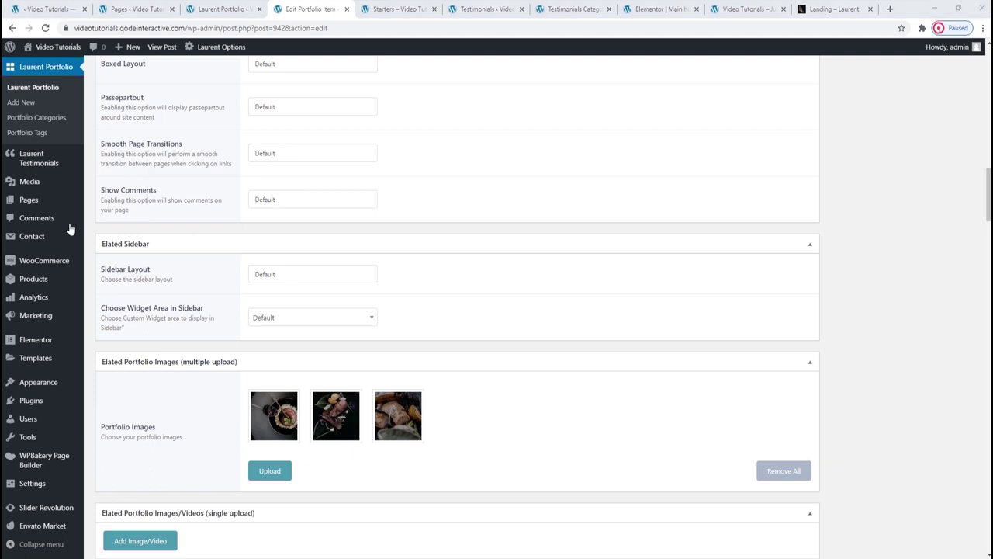
scroll(256, 229, down, 8)
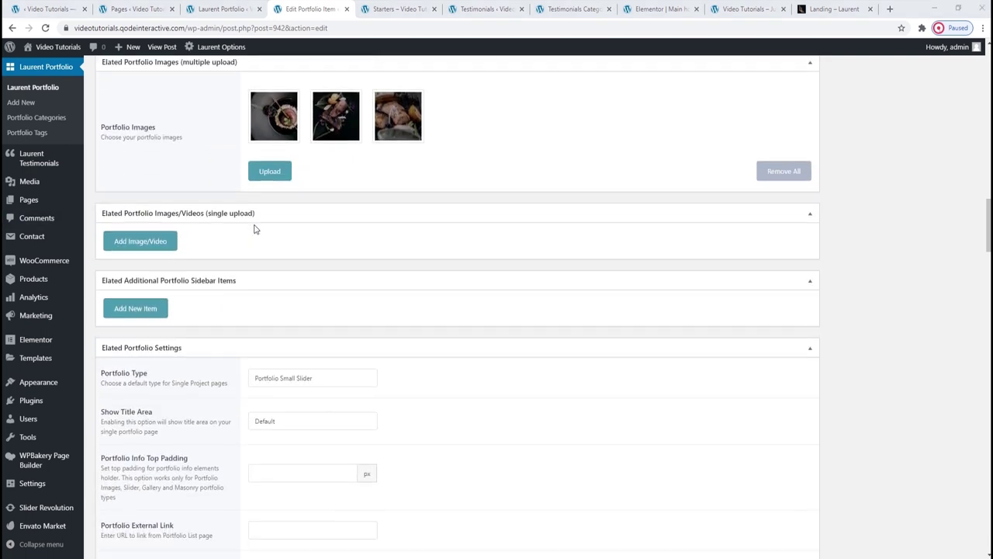
scroll(256, 229, down, 1)
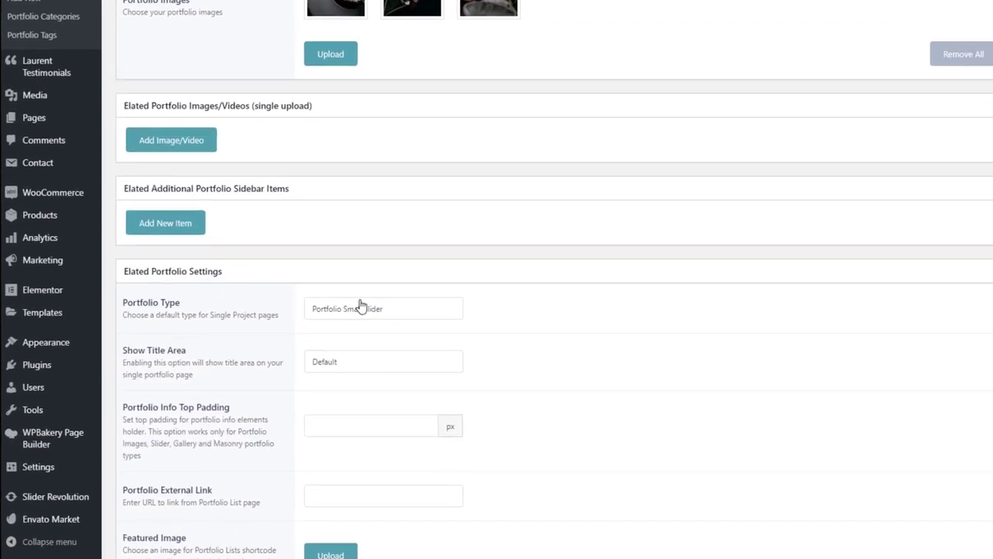
click(296, 353)
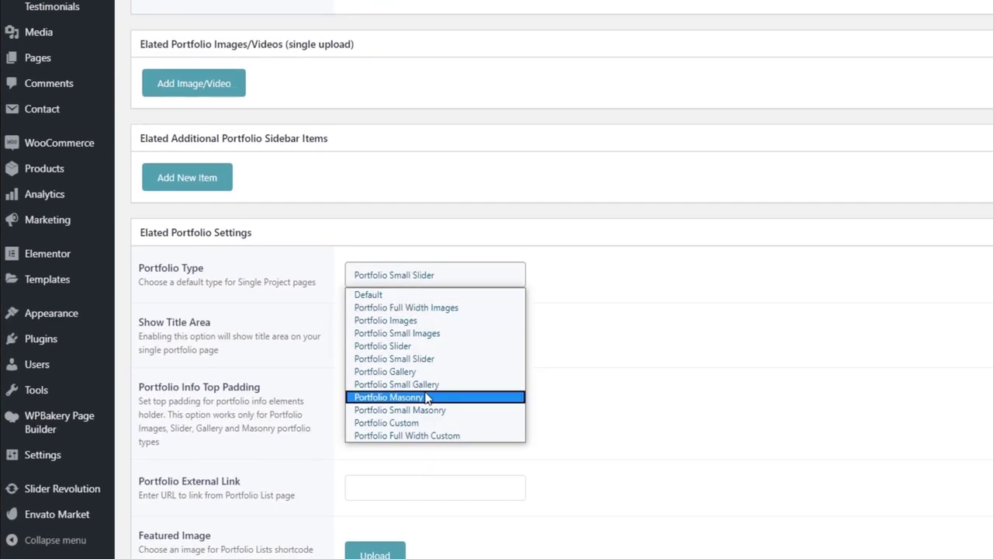
click(433, 281)
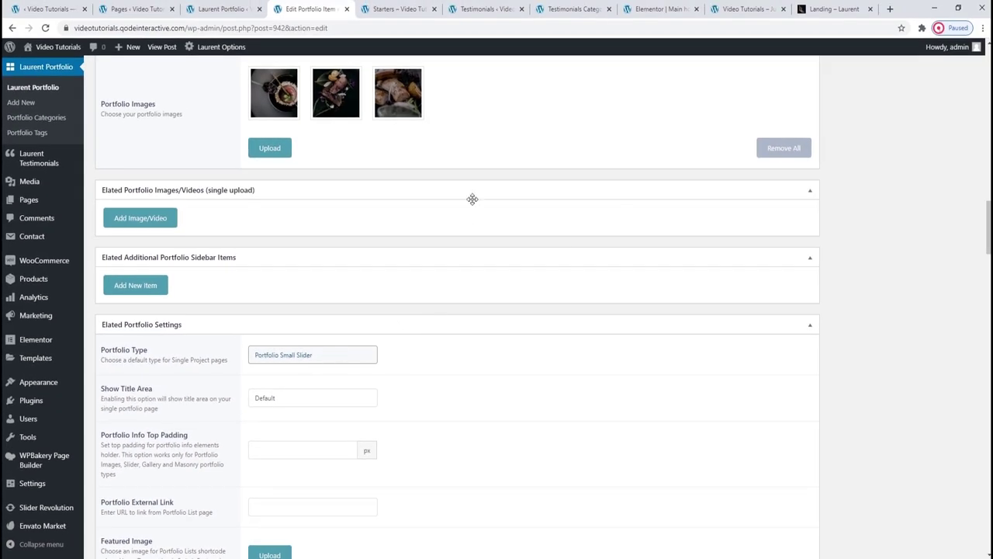
click(804, 11)
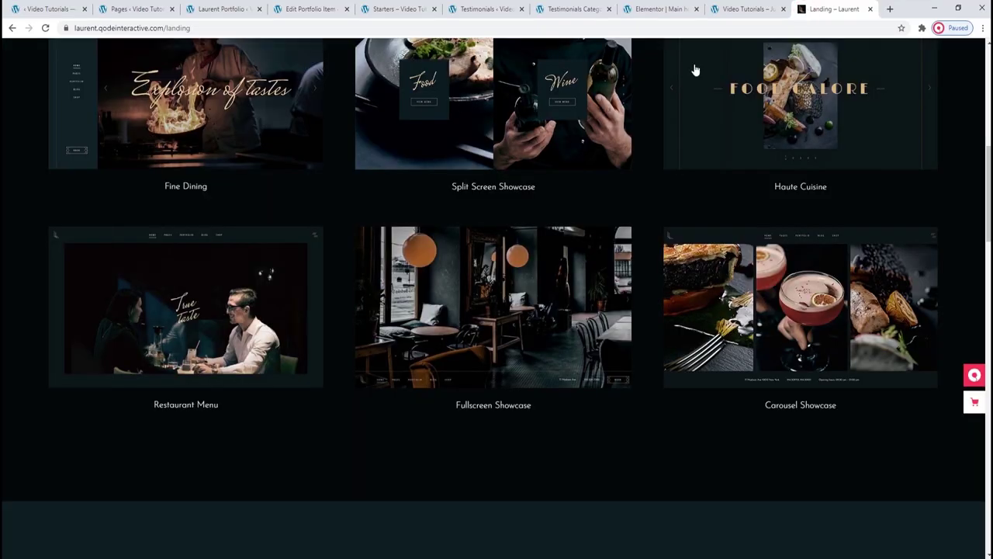
Open the Main Home demo and browse the Small Images single portfolio layout.
scroll(331, 143, up, 7)
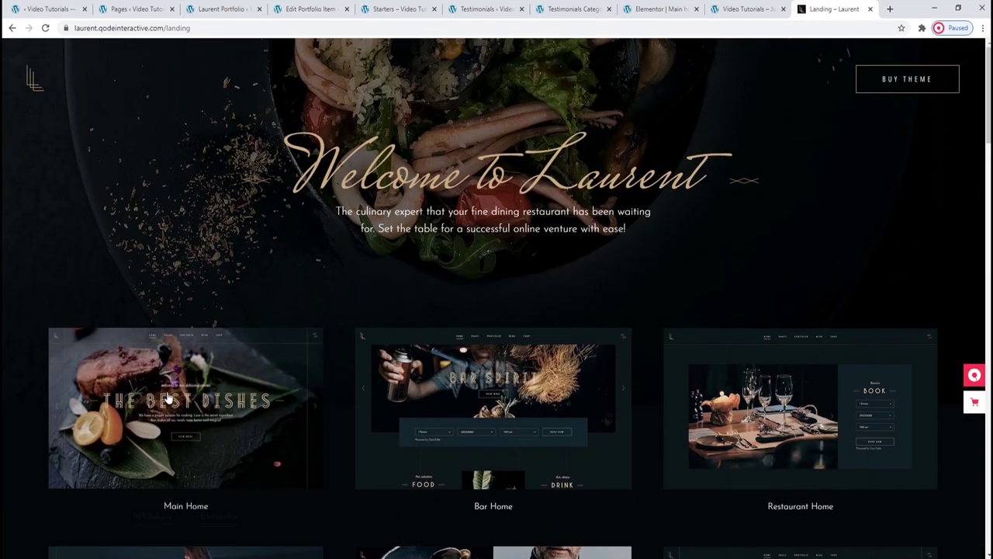
click(161, 415)
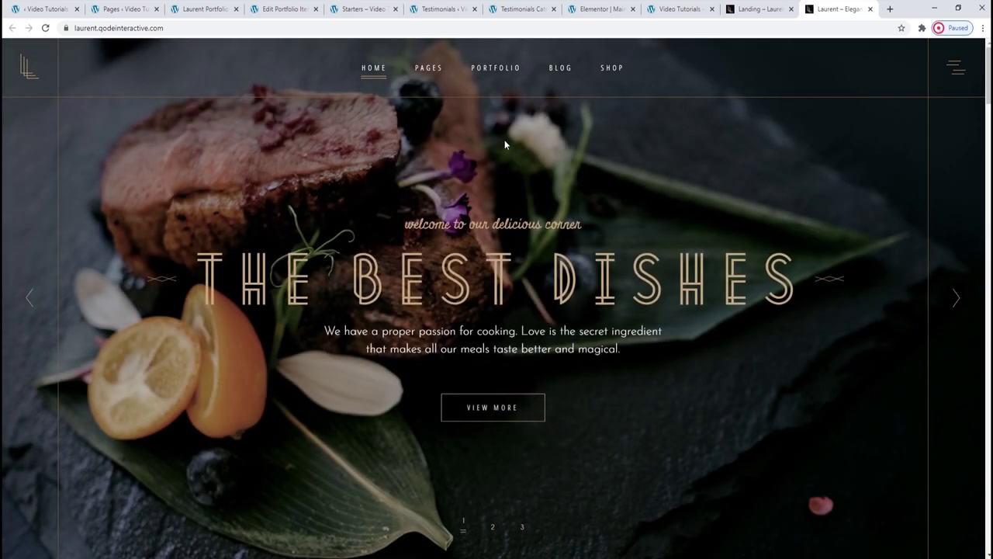
mouse_move(490, 71)
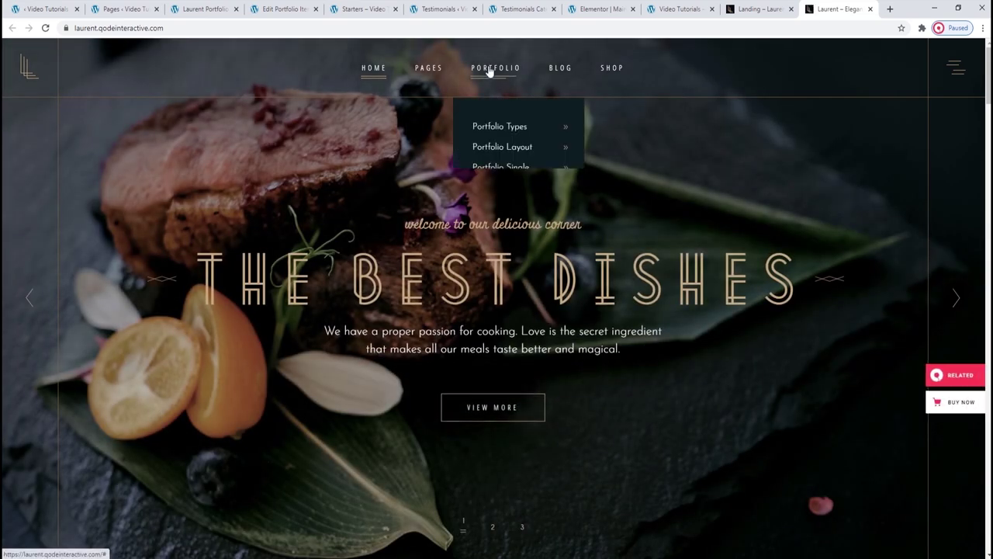
mouse_move(509, 166)
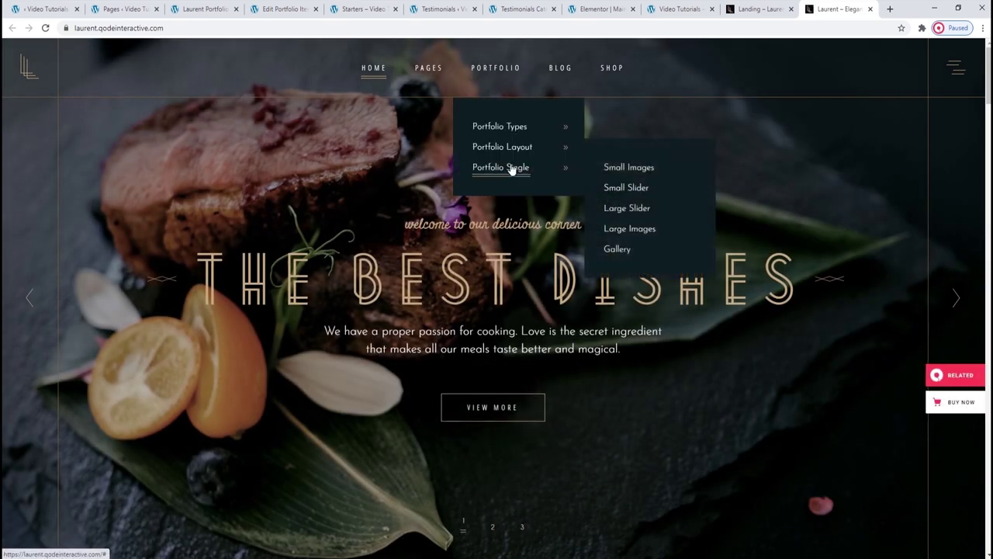
click(618, 167)
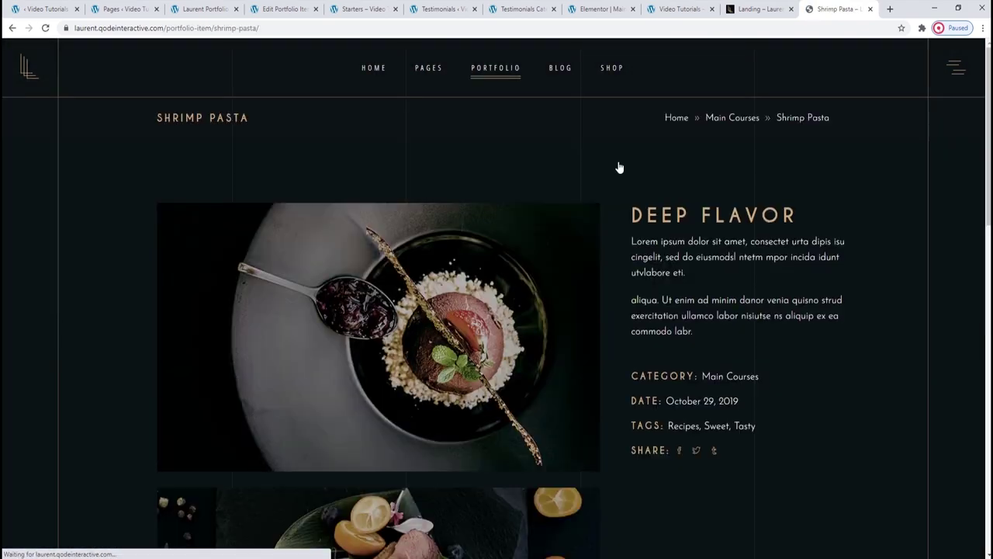
scroll(618, 168, down, 2)
scroll(618, 167, down, 8)
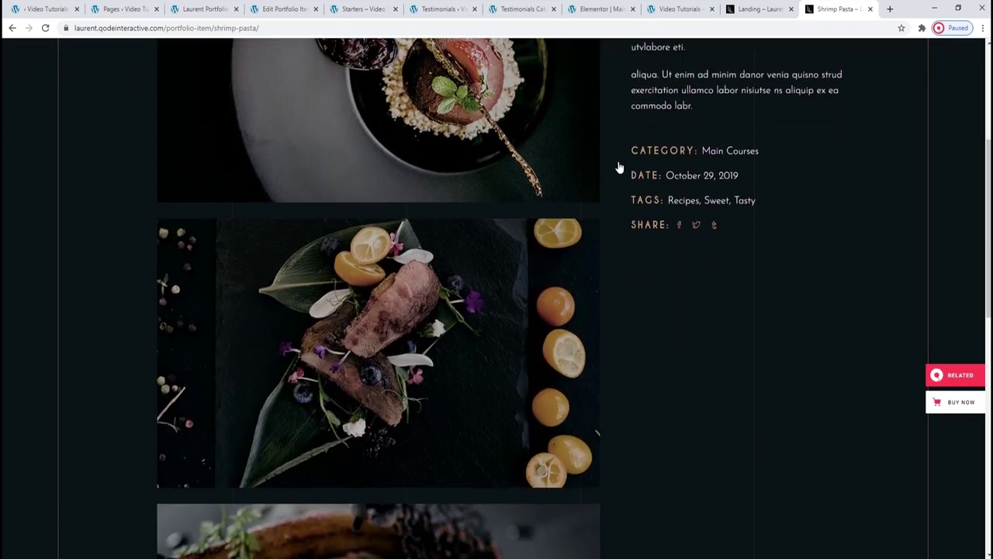
scroll(618, 167, up, 4)
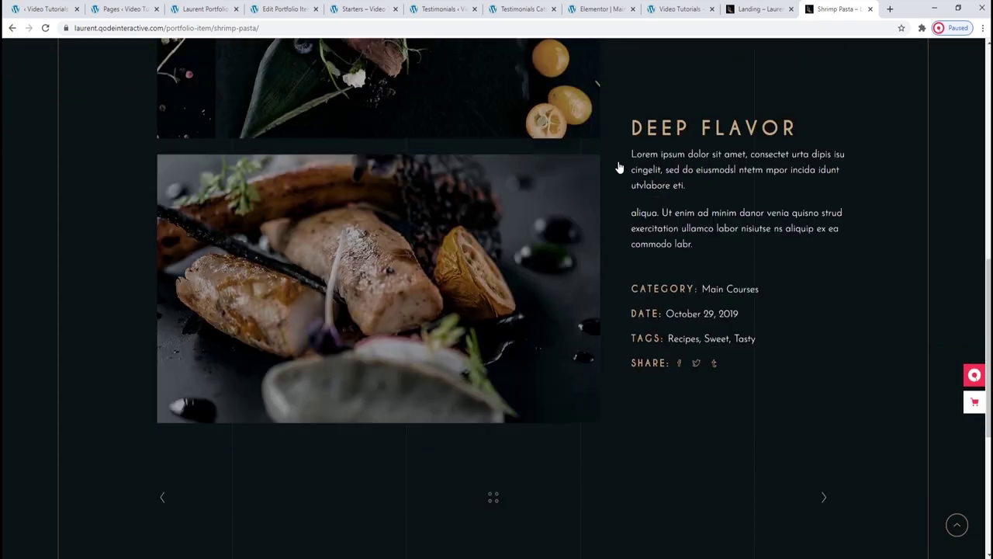
scroll(619, 168, up, 5)
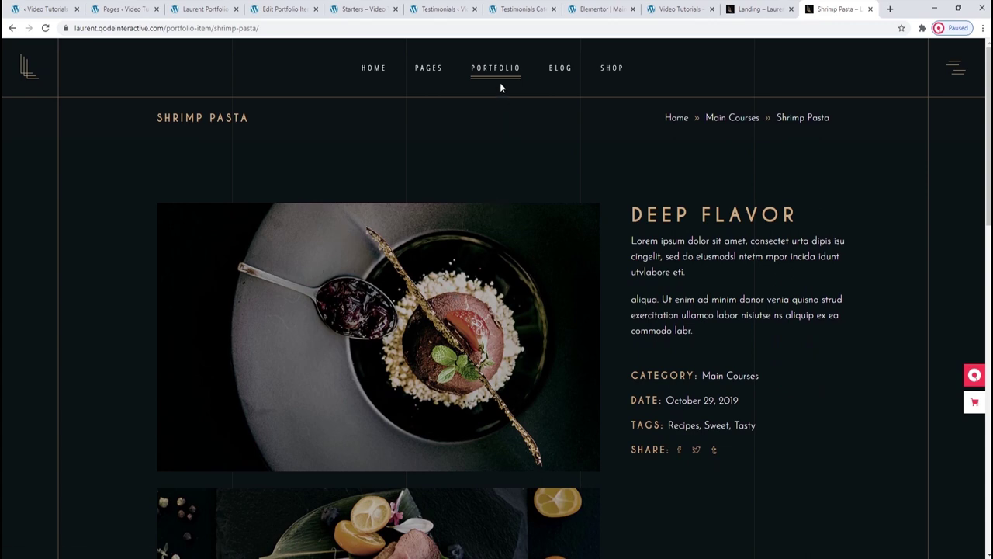
View the Small Slider layout, advancing its dish slider twice.
mouse_move(550, 166)
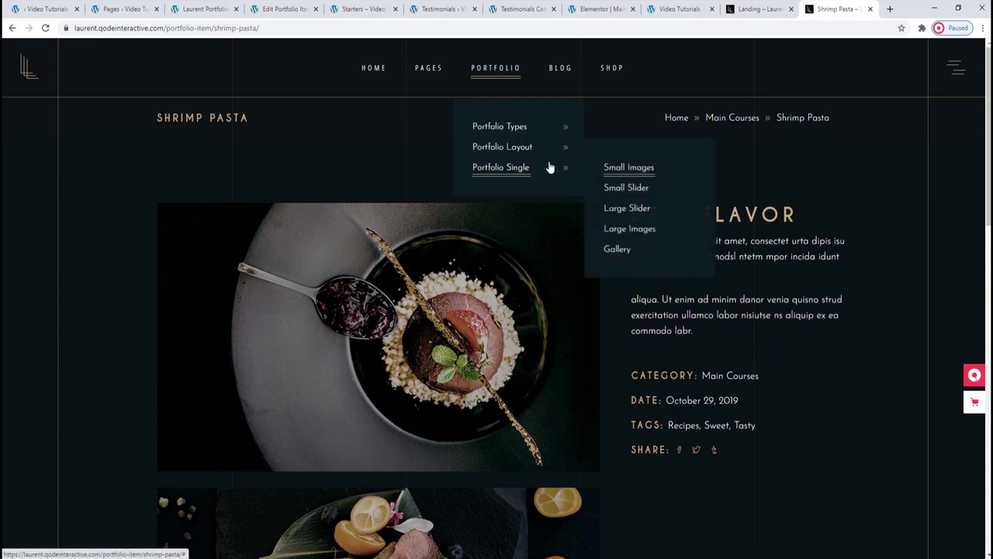
click(623, 193)
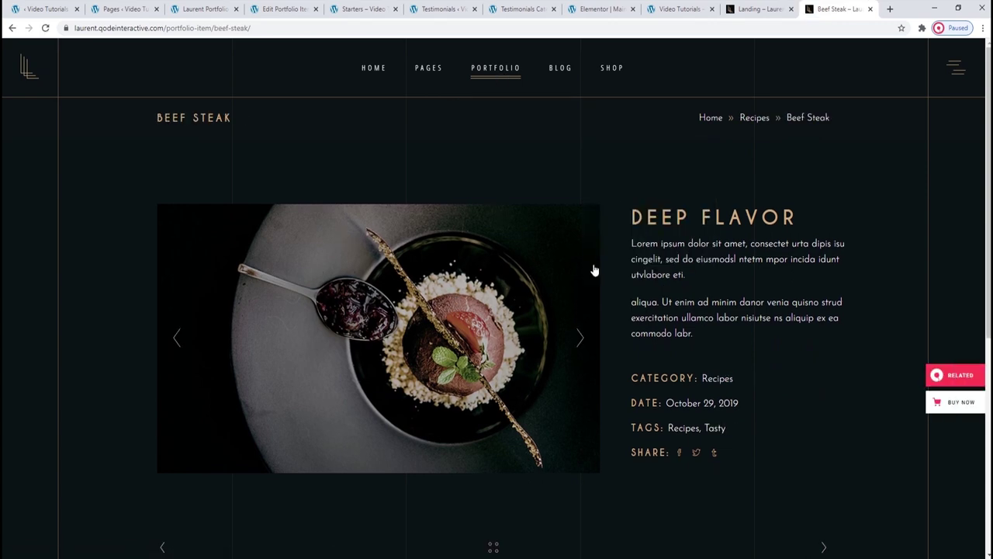
click(581, 338)
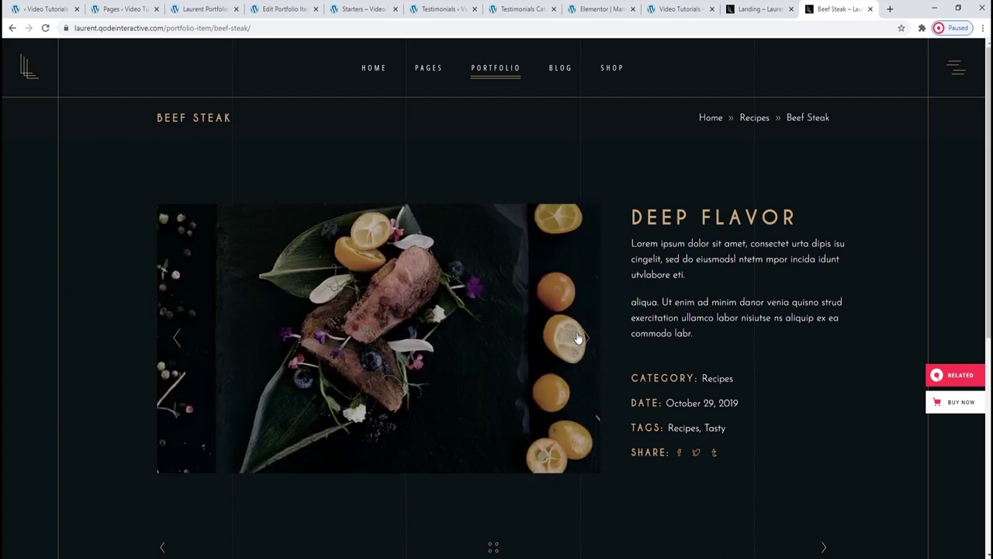
click(581, 337)
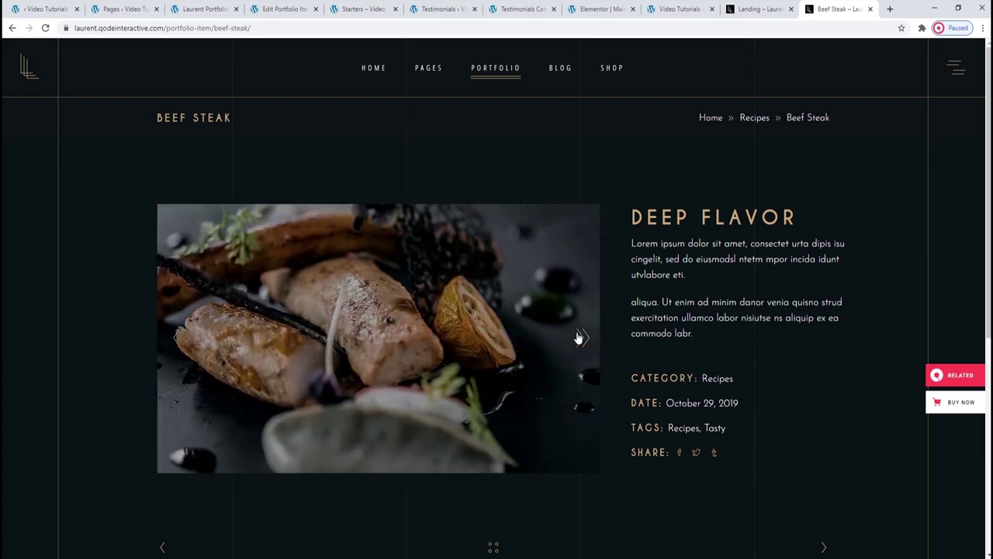
View the Large Slider layout, advancing its slider two images.
mouse_move(501, 77)
mouse_move(501, 168)
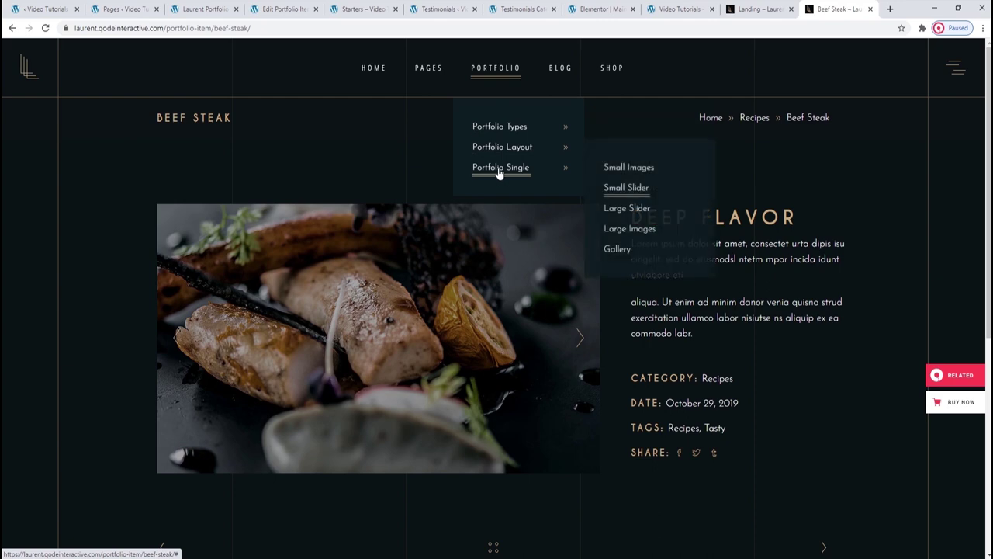
click(625, 217)
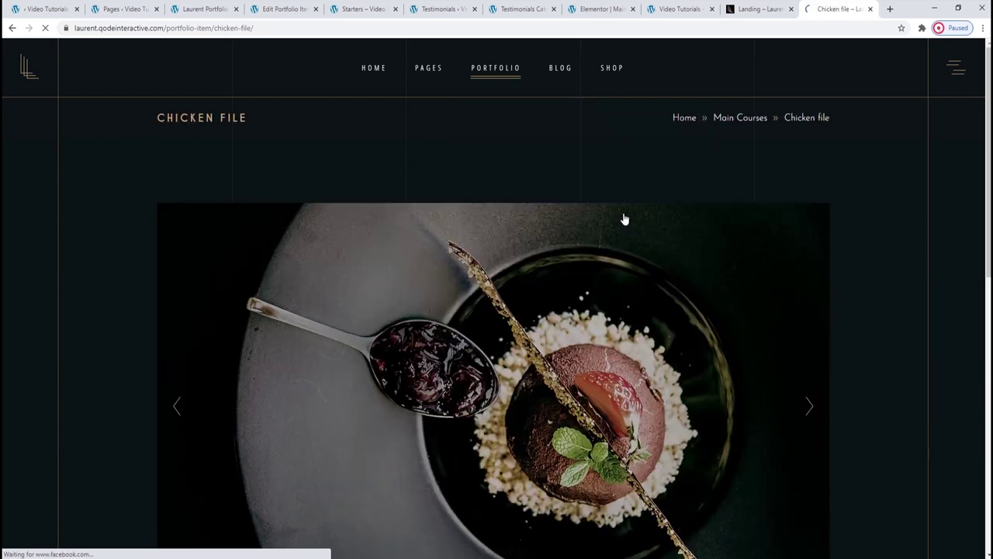
scroll(625, 219, down, 2)
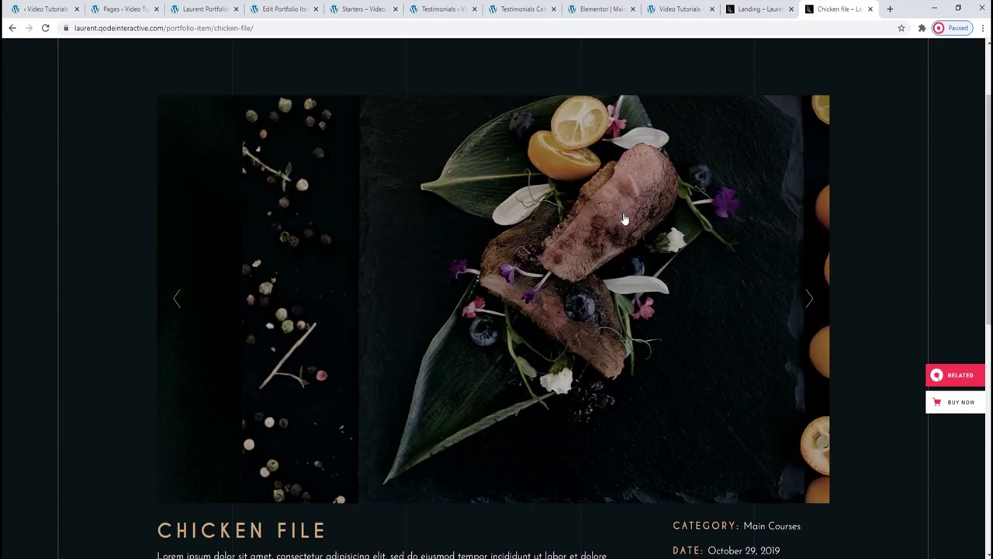
click(813, 298)
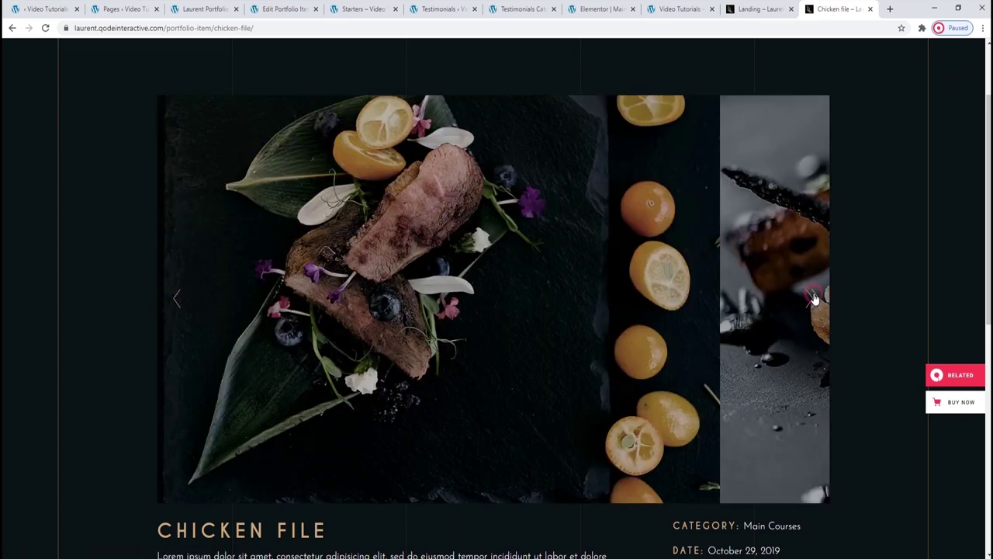
click(813, 299)
scroll(729, 251, down, 3)
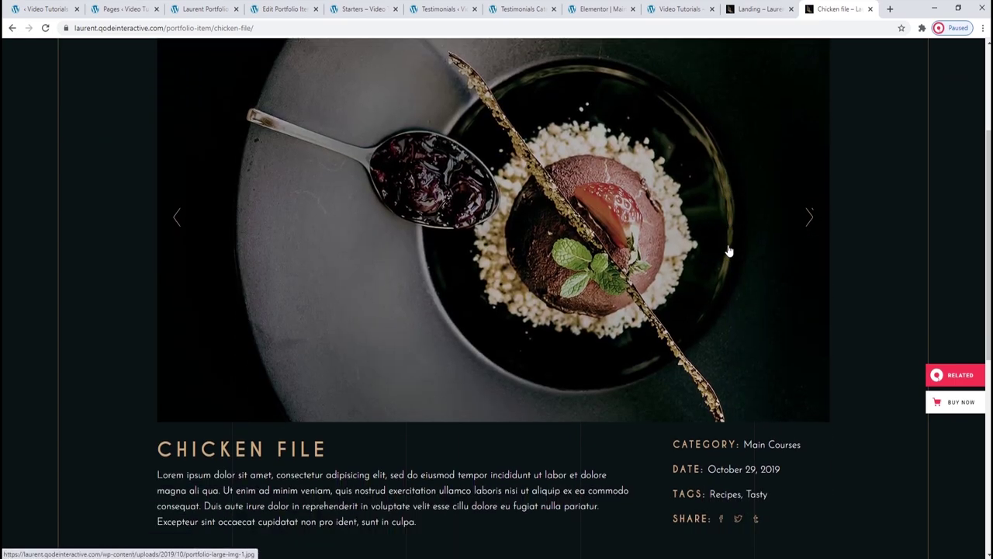
scroll(729, 251, up, 5)
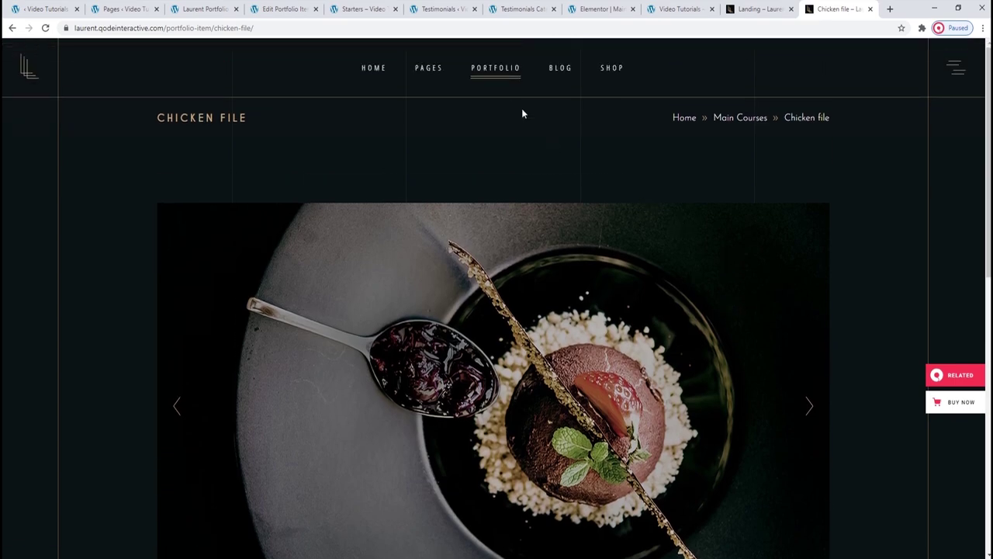
Scroll through the Large Images single portfolio layout.
mouse_move(496, 71)
mouse_move(519, 166)
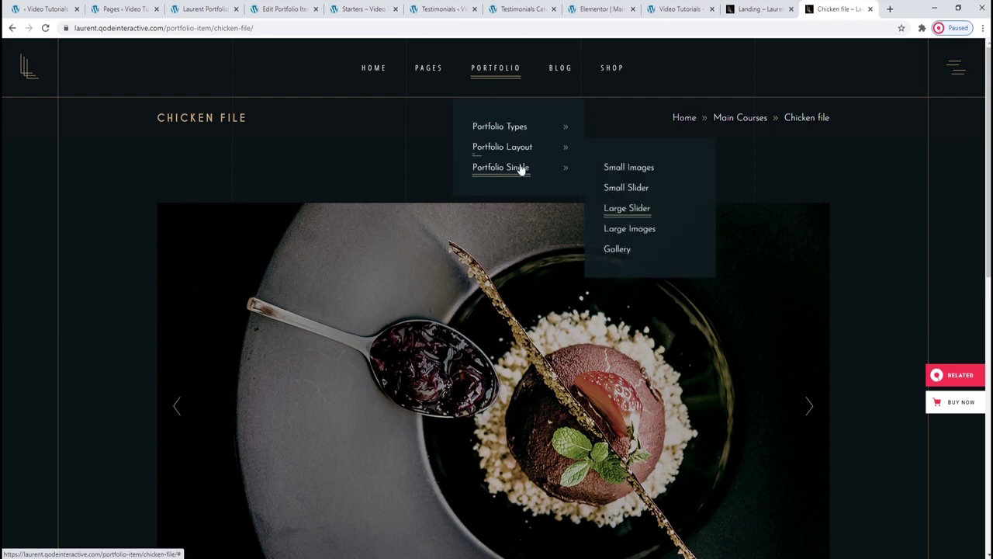
click(623, 229)
scroll(626, 241, down, 5)
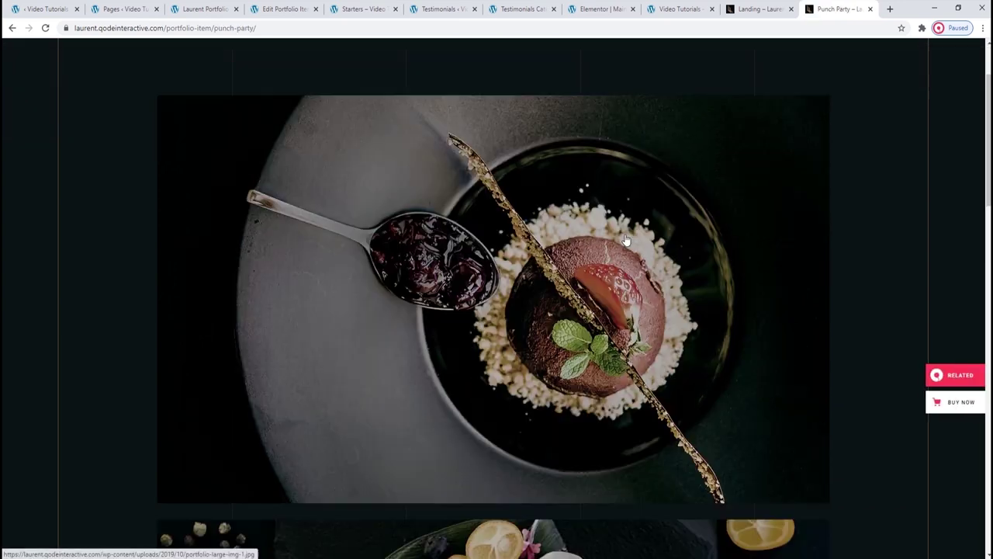
scroll(626, 240, down, 6)
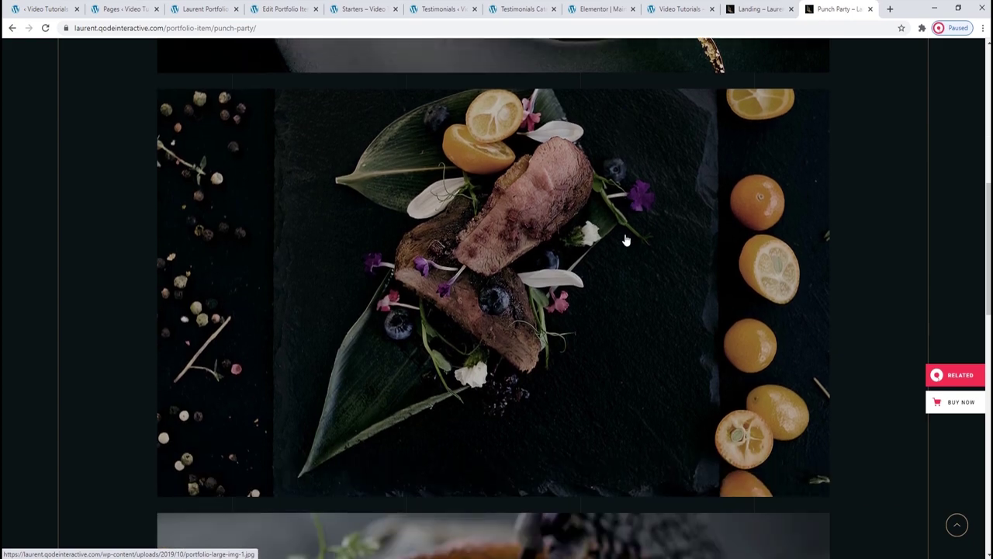
scroll(626, 240, down, 3)
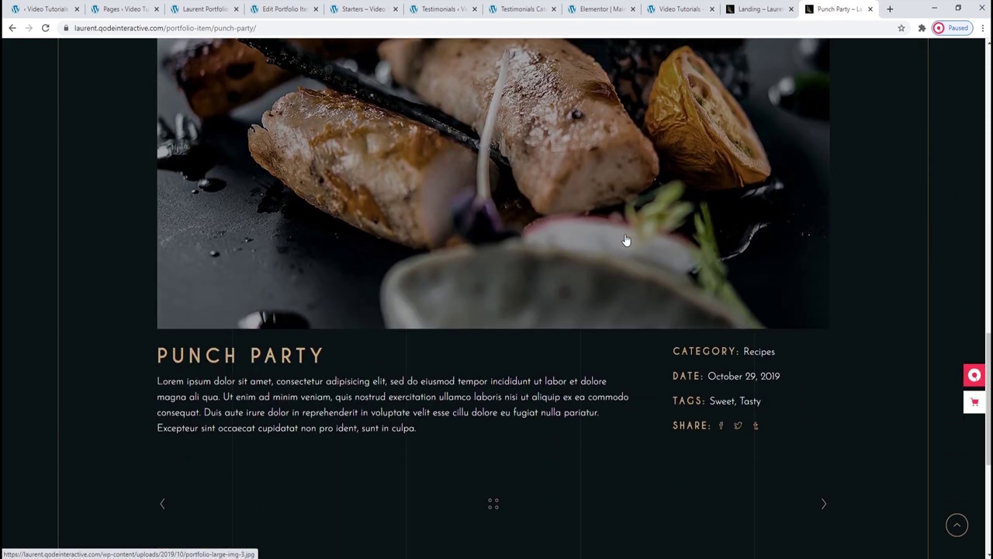
scroll(626, 240, up, 15)
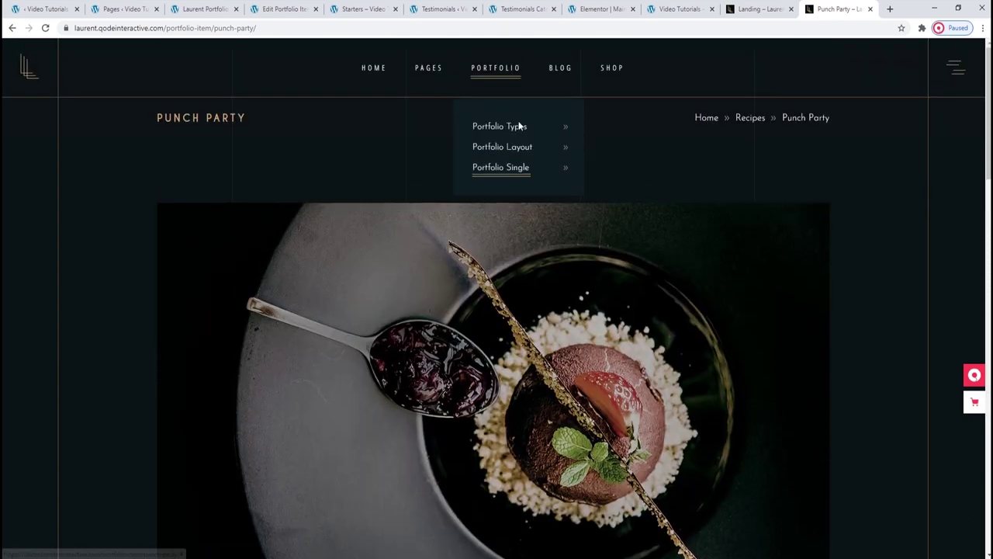
View the Gallery layout's Delicious Fruit Punch page, then close the demo tab.
mouse_move(523, 166)
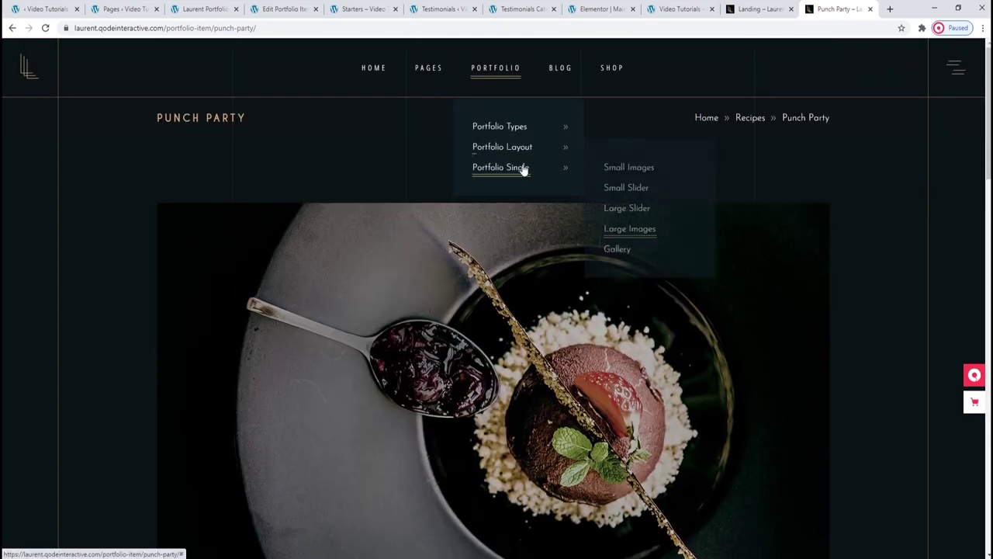
click(629, 250)
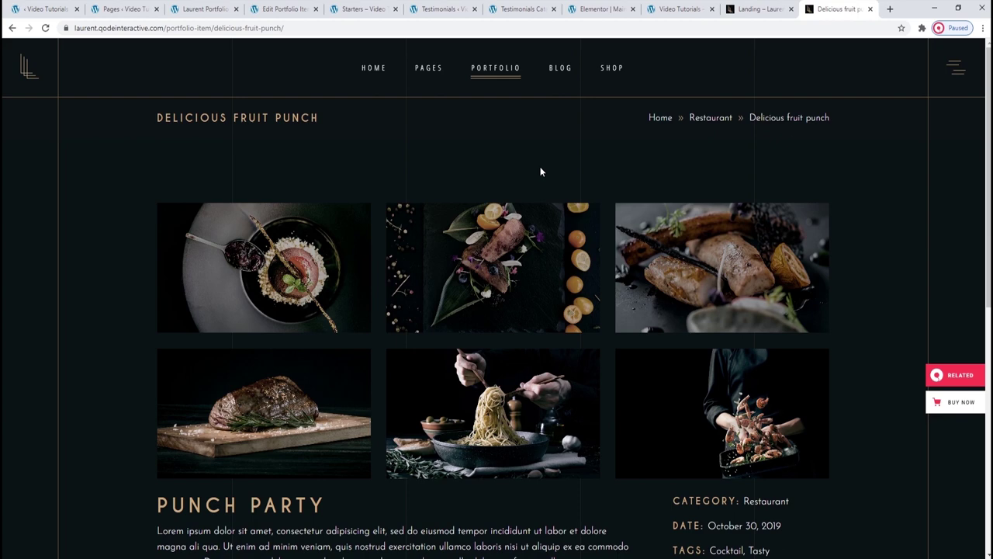
scroll(542, 171, down, 2)
scroll(542, 172, up, 2)
click(870, 8)
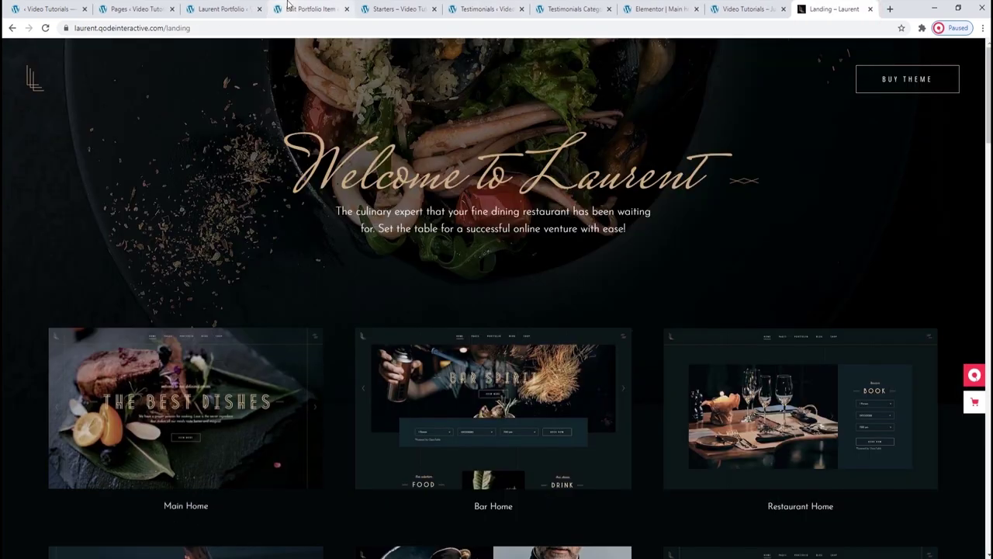
Return to the Starters portfolio item's edit tab and launch Edit with Elementor from the top.
click(288, 6)
middle_click(469, 155)
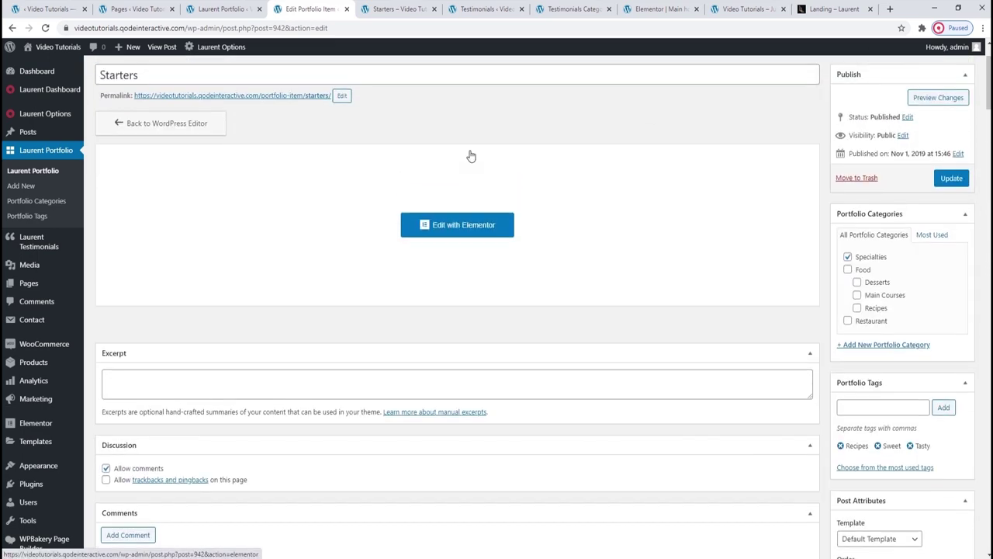
click(470, 155)
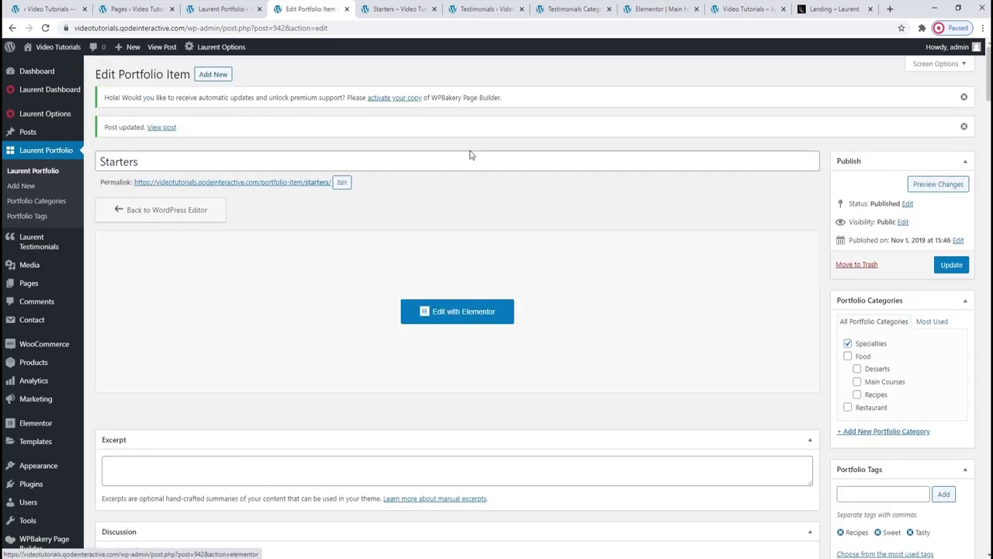
click(475, 312)
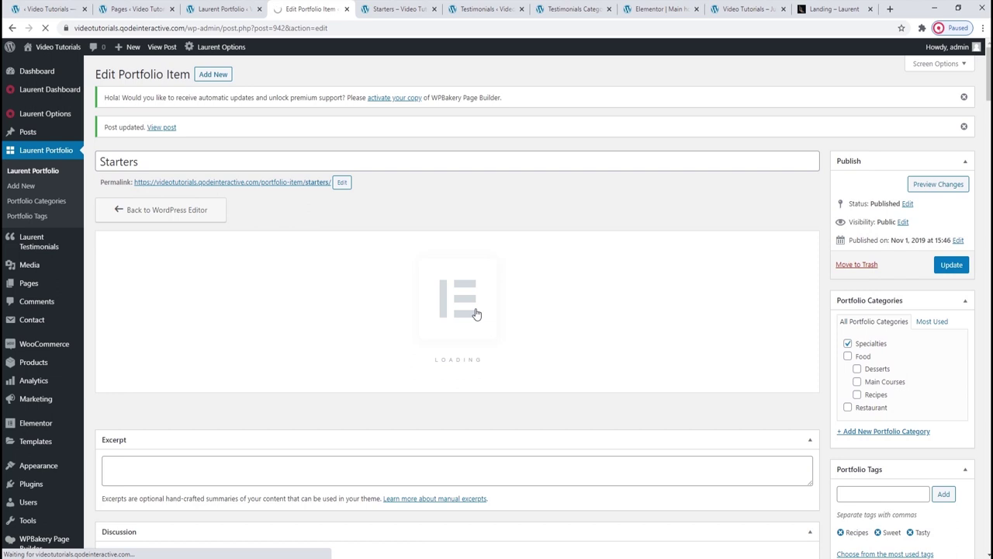
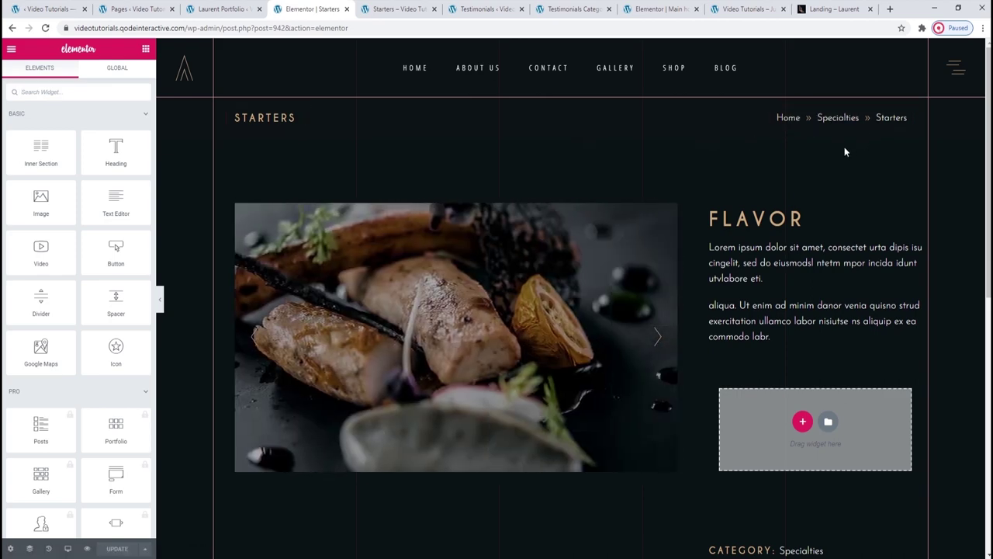
Review the FLAVOR heading's title and Default size, then select the first lorem ipsum paragraph.
scroll(844, 147, down, 1)
click(742, 160)
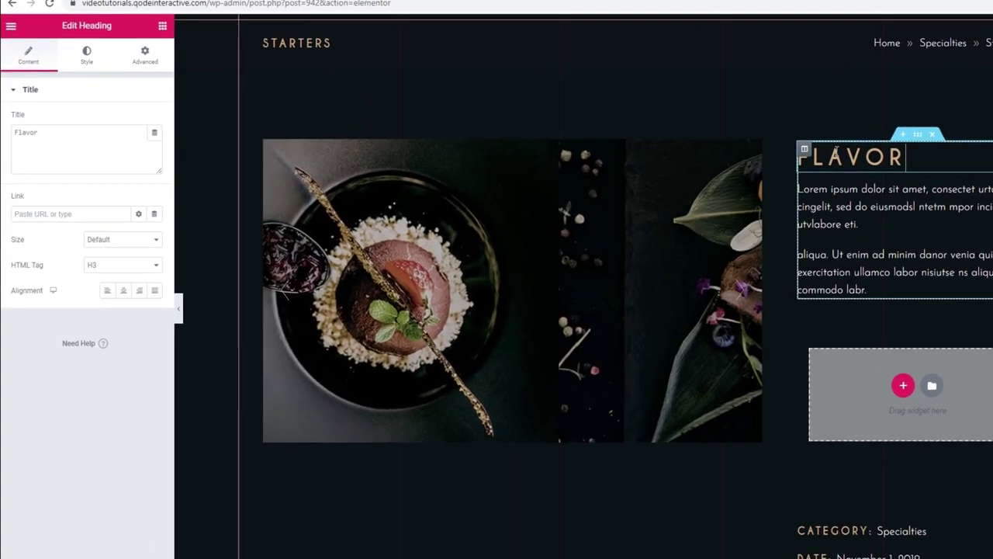
double_click(23, 133)
click(84, 144)
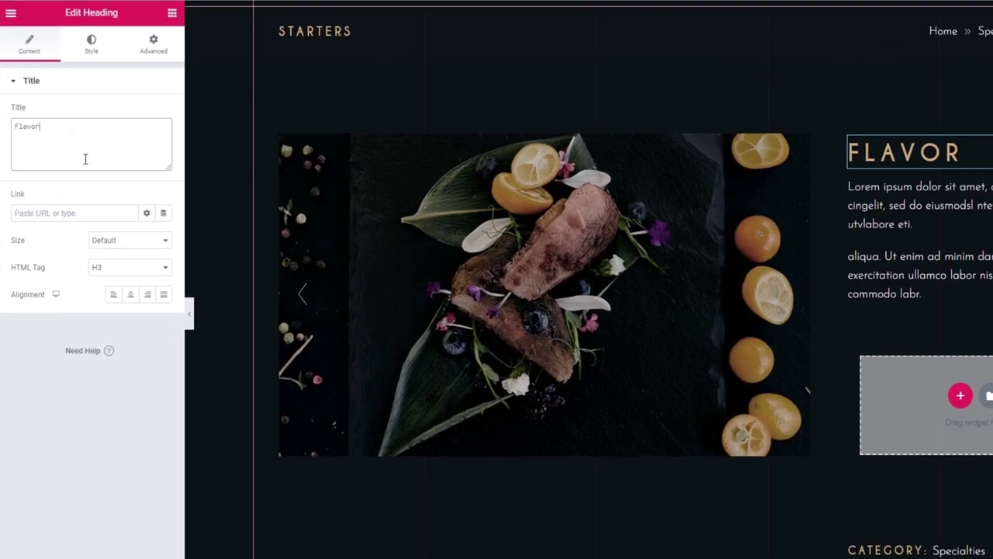
click(122, 248)
click(122, 252)
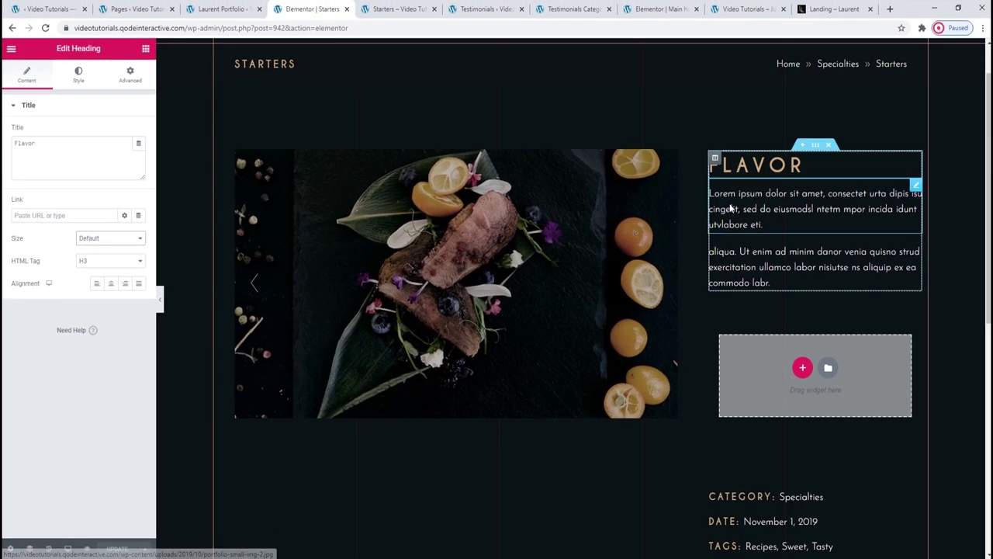
click(730, 205)
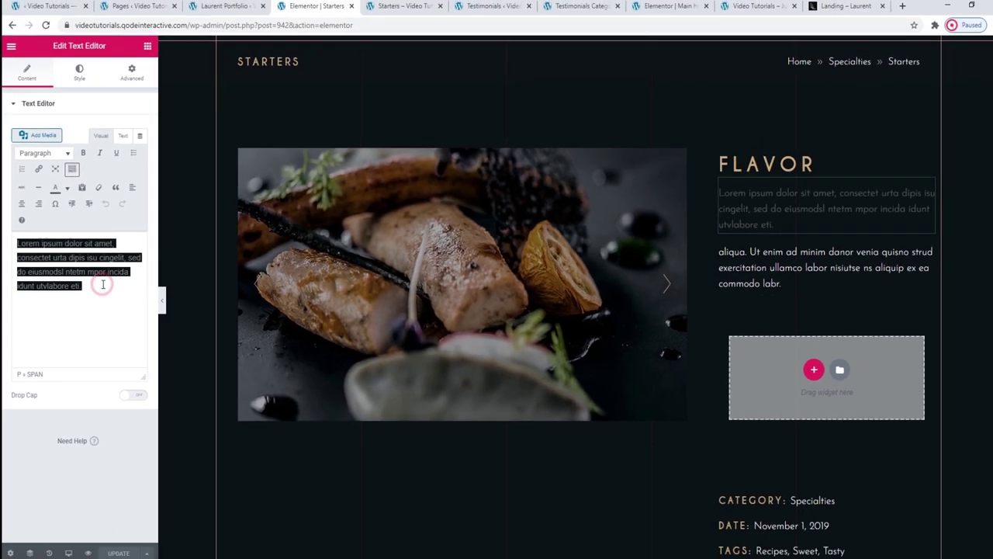
Review the second lorem ipsum paragraph, then go to the WordPress portfolio items list.
click(753, 266)
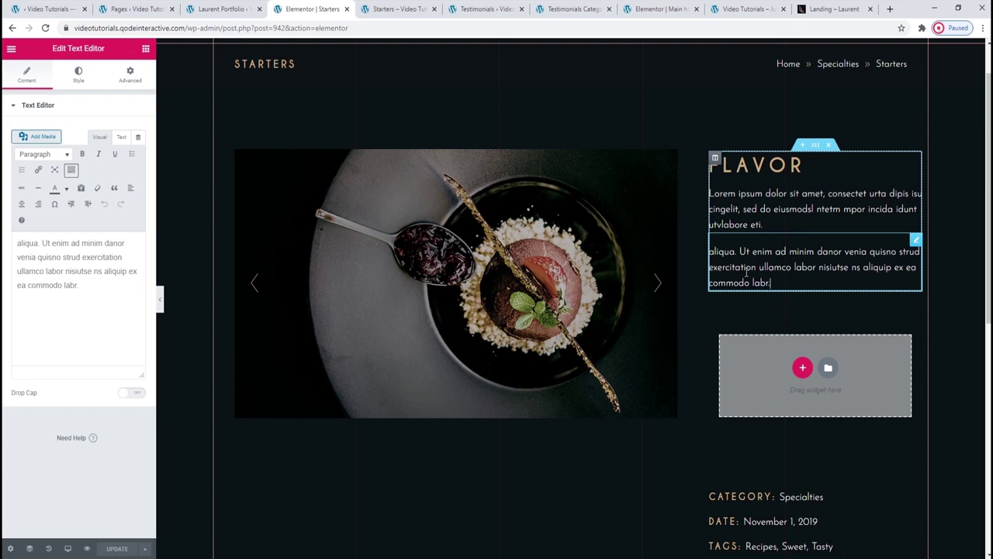
scroll(746, 272, down, 2)
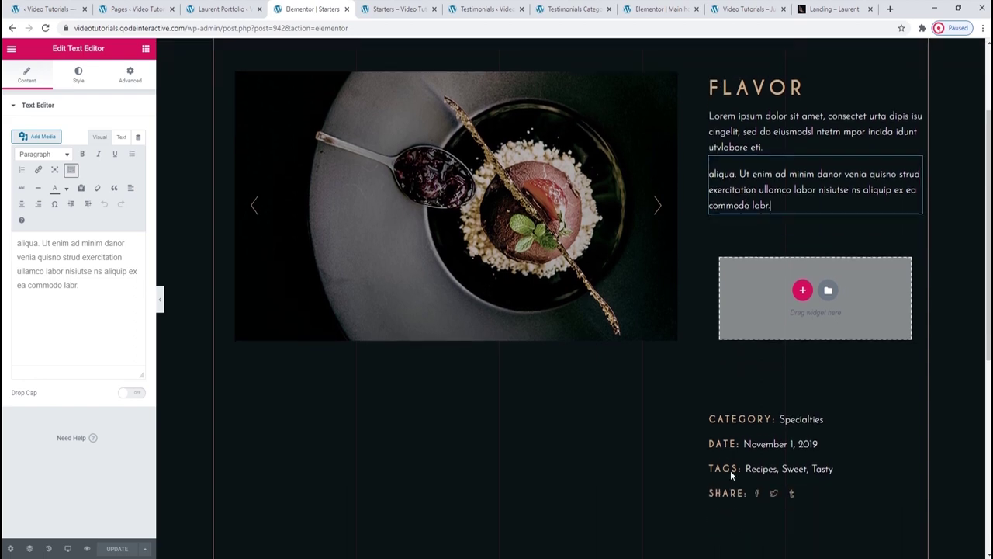
scroll(750, 386, down, 1)
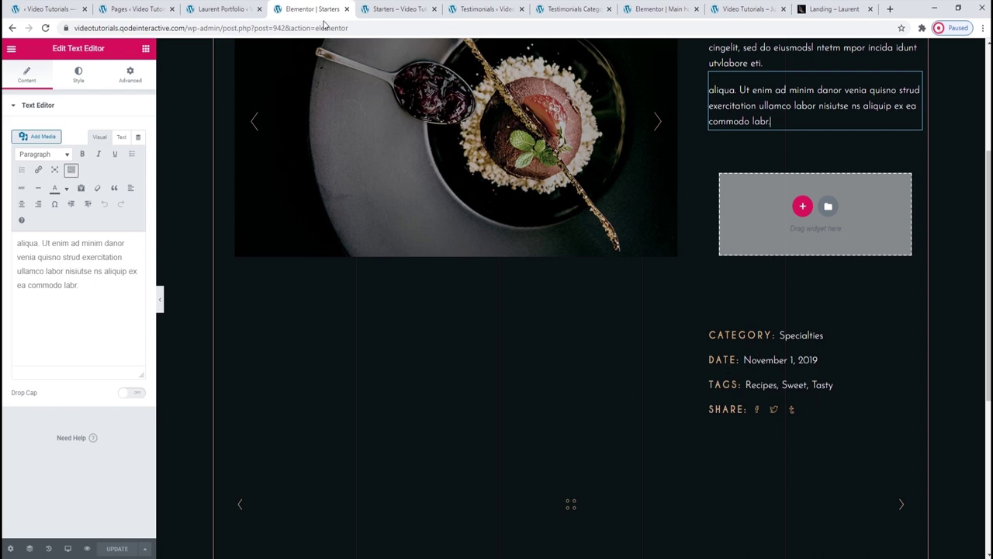
click(221, 8)
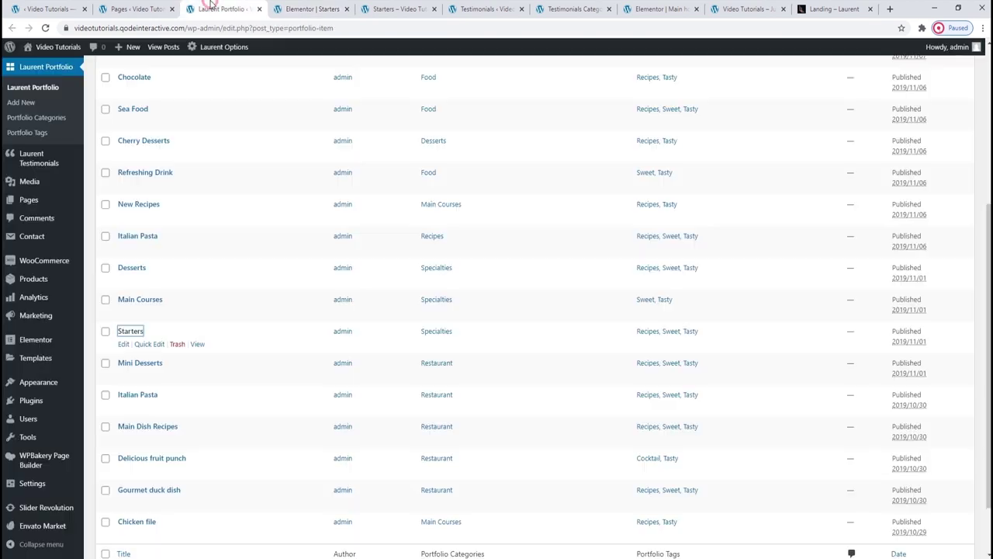
Open the Starters portfolio item's edit page and review its categories and tags.
middle_click(143, 327)
click(274, 7)
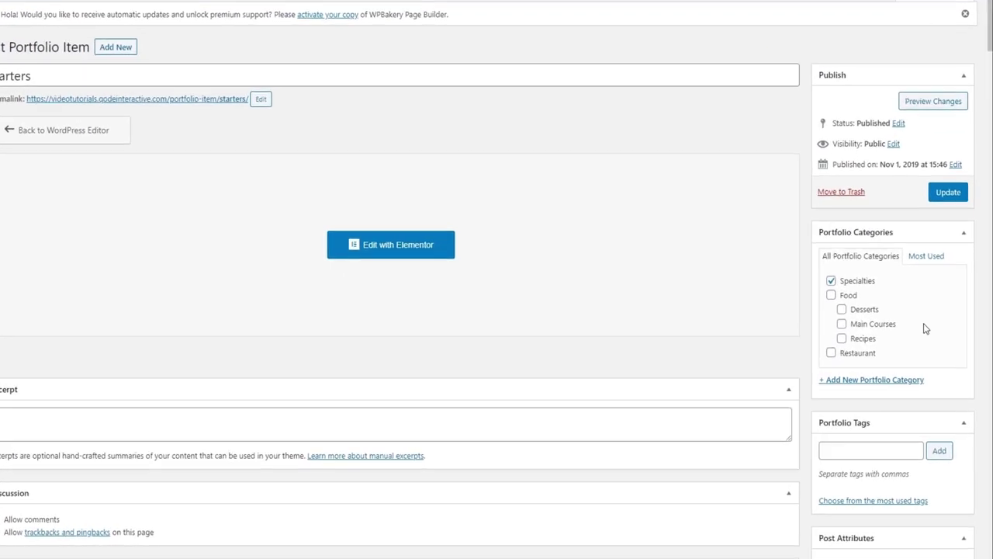
scroll(922, 314, down, 1)
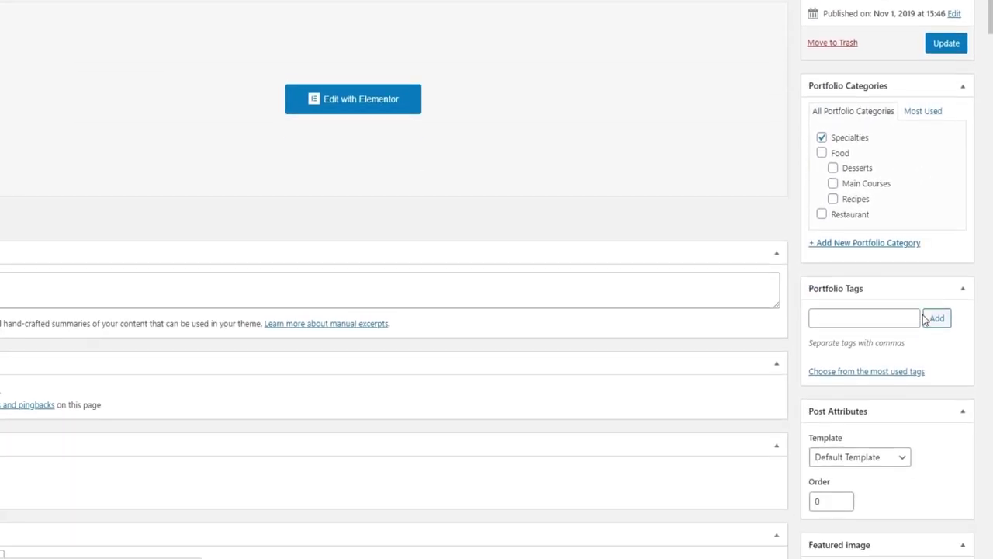
scroll(923, 314, up, 2)
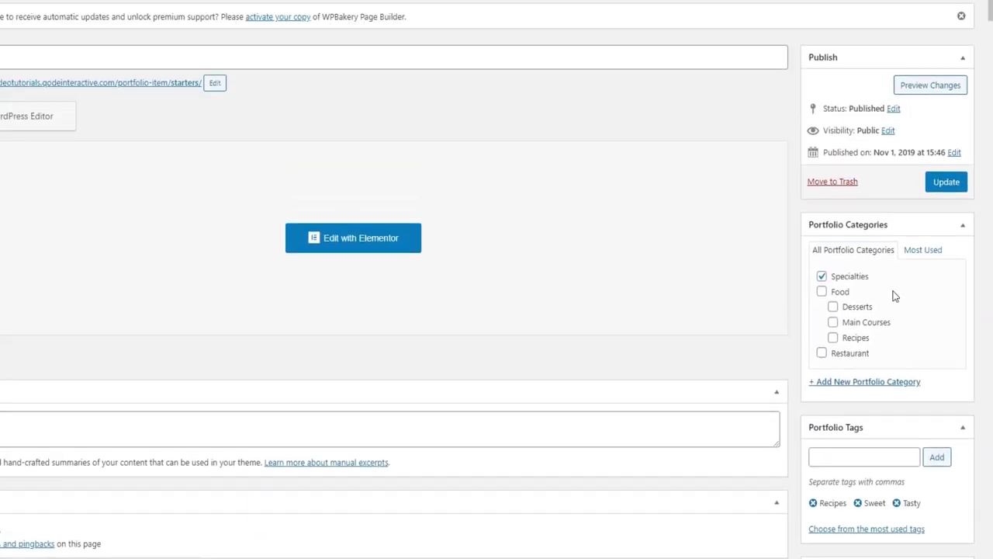
scroll(885, 289, down, 2)
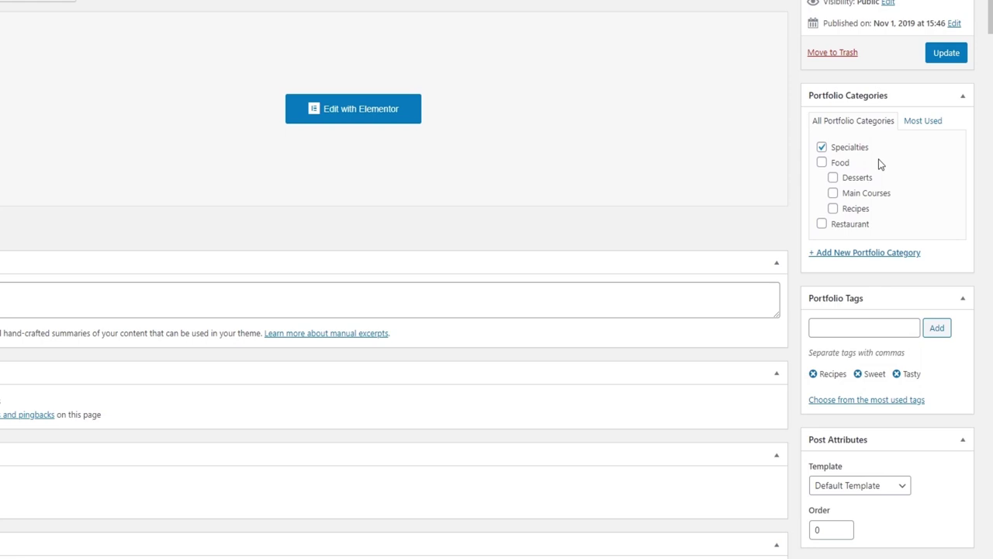
scroll(880, 164, down, 1)
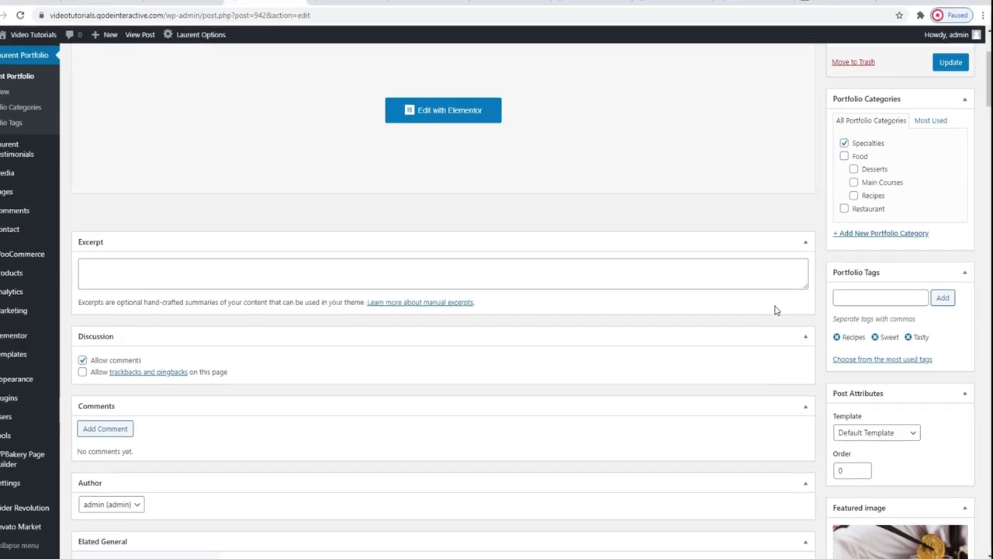
Check the Portfolio Tags page, close it, then view the live Starters portfolio page.
middle_click(27, 132)
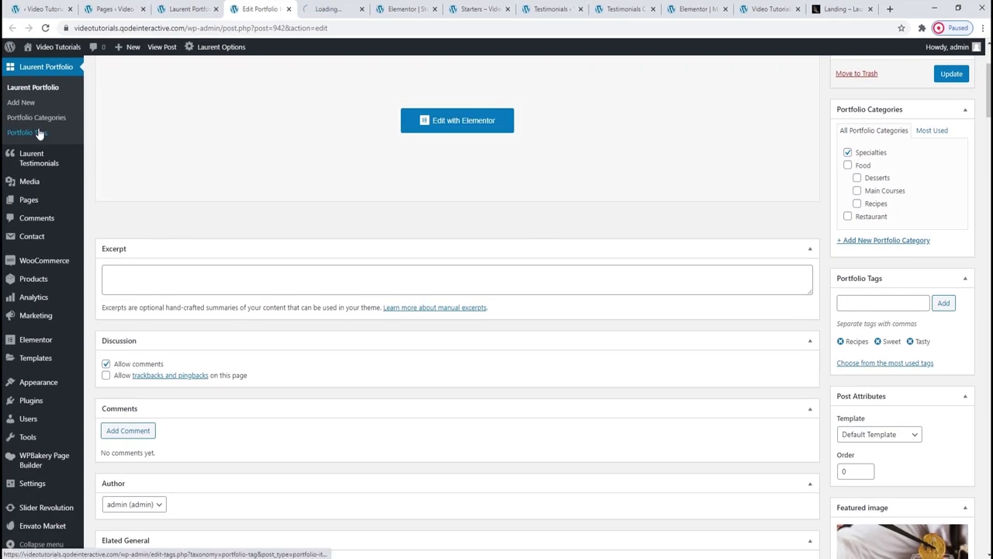
click(349, 5)
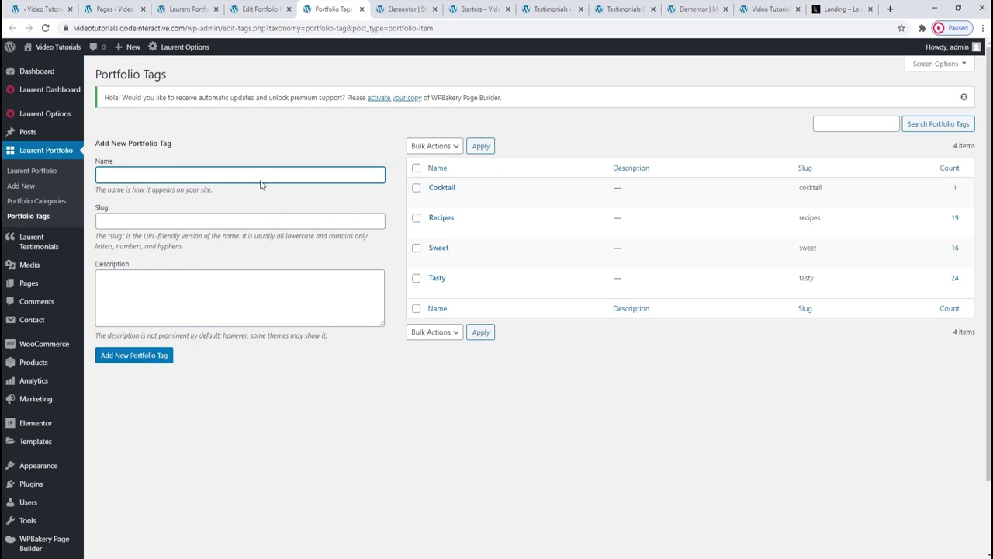
click(362, 9)
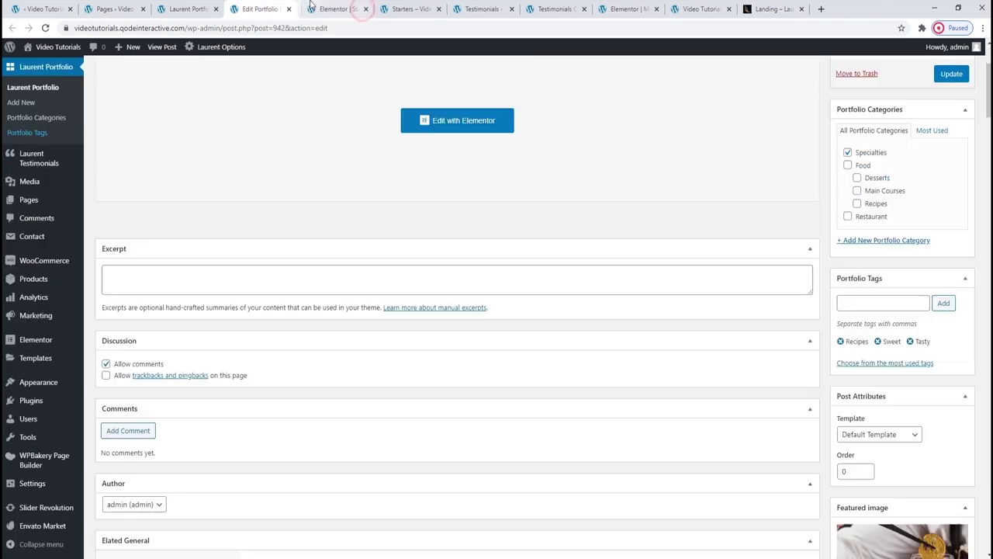
click(860, 301)
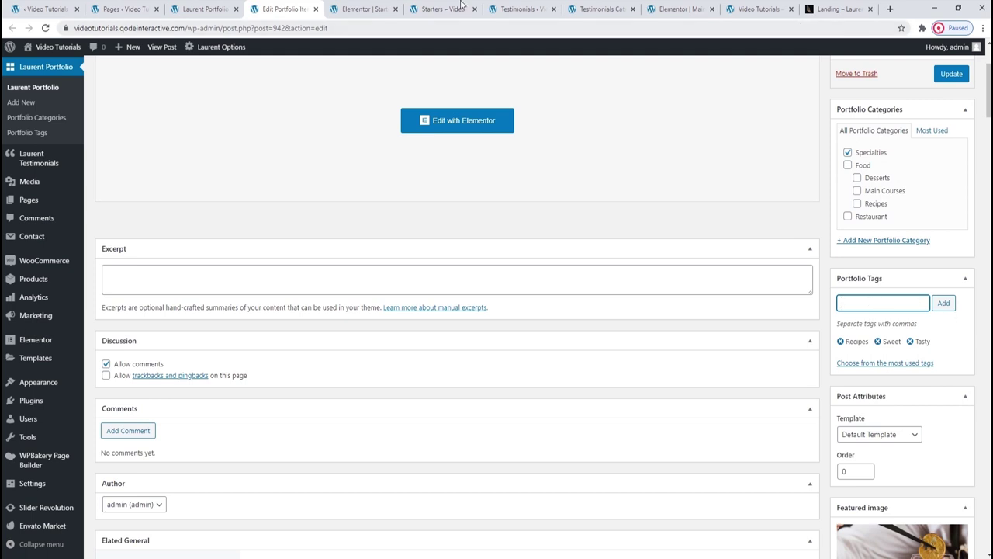
click(413, 6)
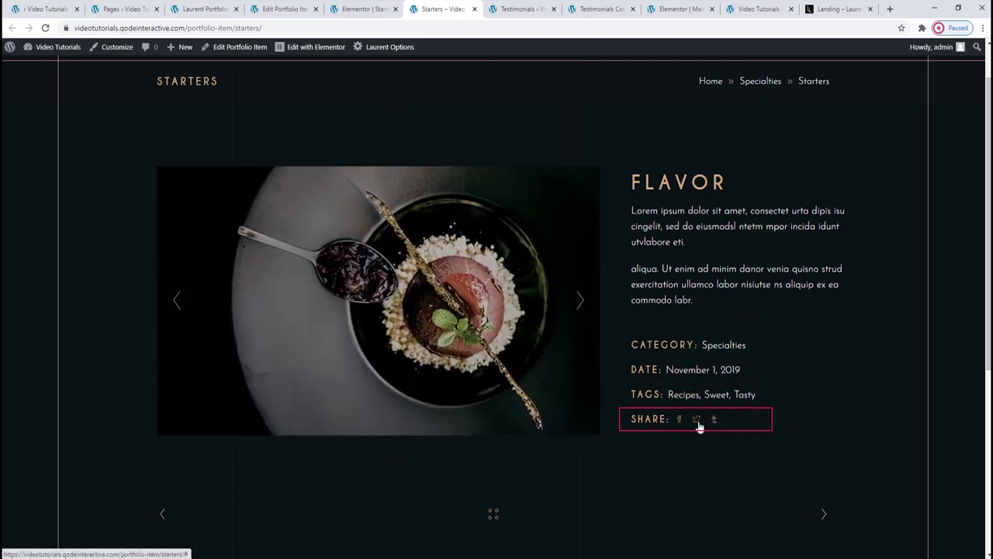
Scroll the live Starters page, then go to the homepage with Starters, Main Courses and Desserts tiles.
scroll(754, 428, down, 1)
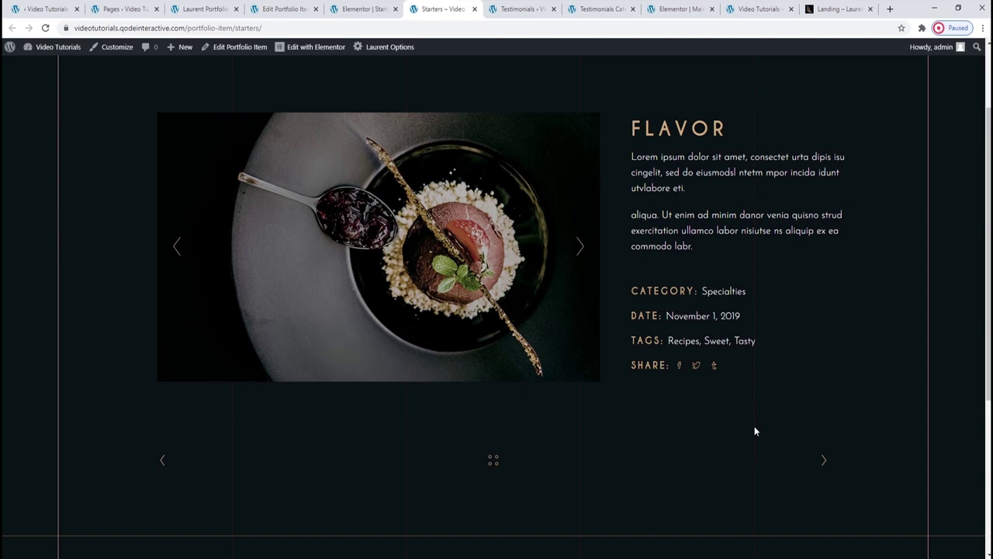
scroll(754, 431, up, 2)
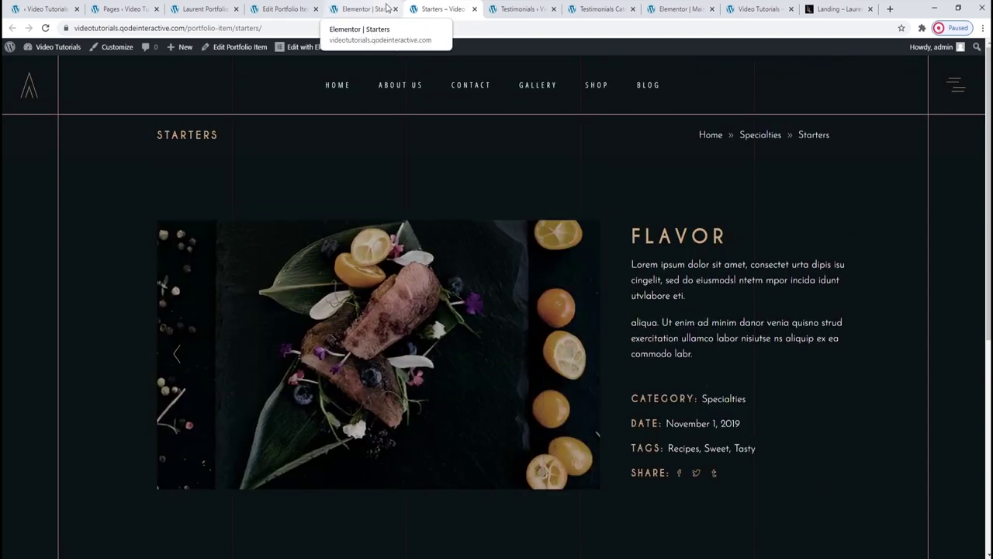
click(737, 9)
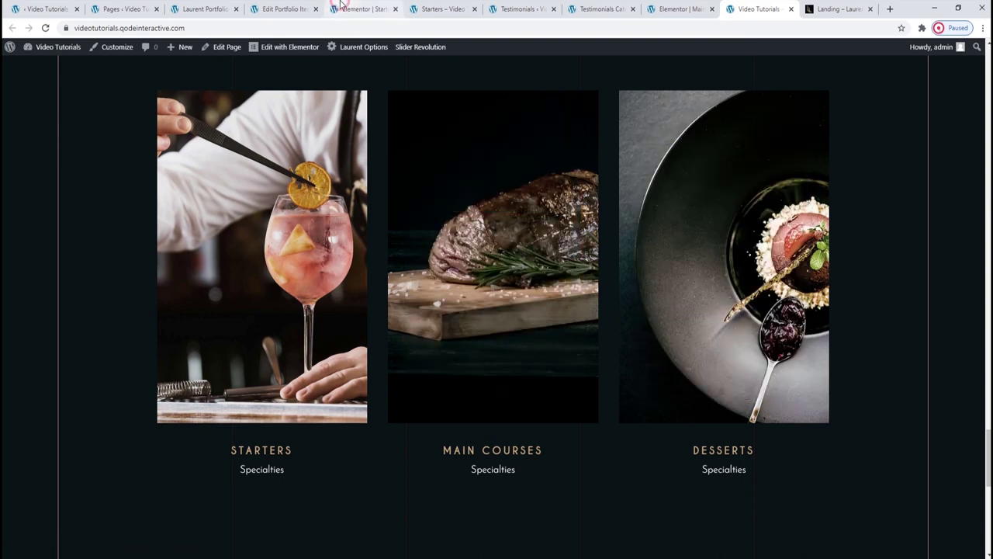
Close the Starters editor, live Starters, Starters edit and Testimonials tabs.
click(392, 12)
click(395, 8)
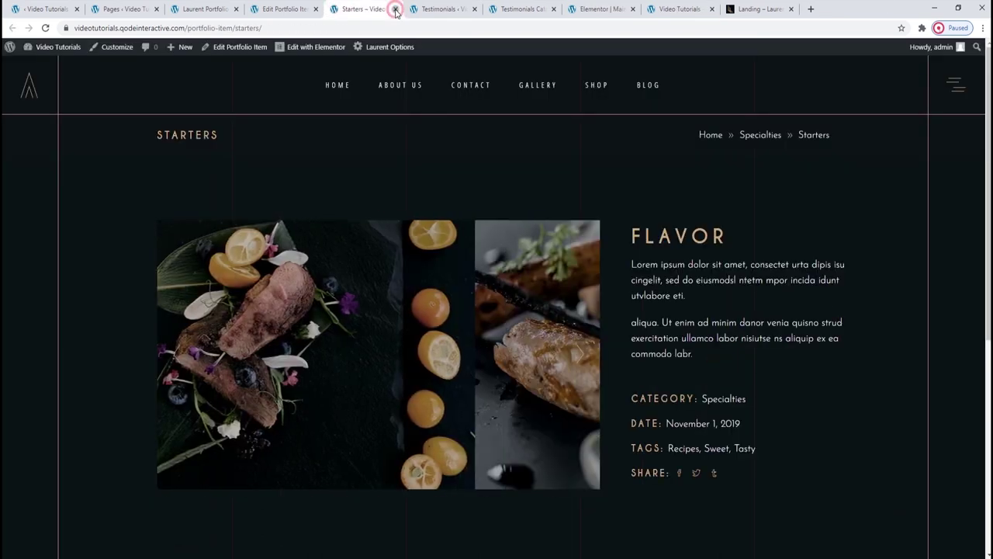
click(395, 9)
click(315, 8)
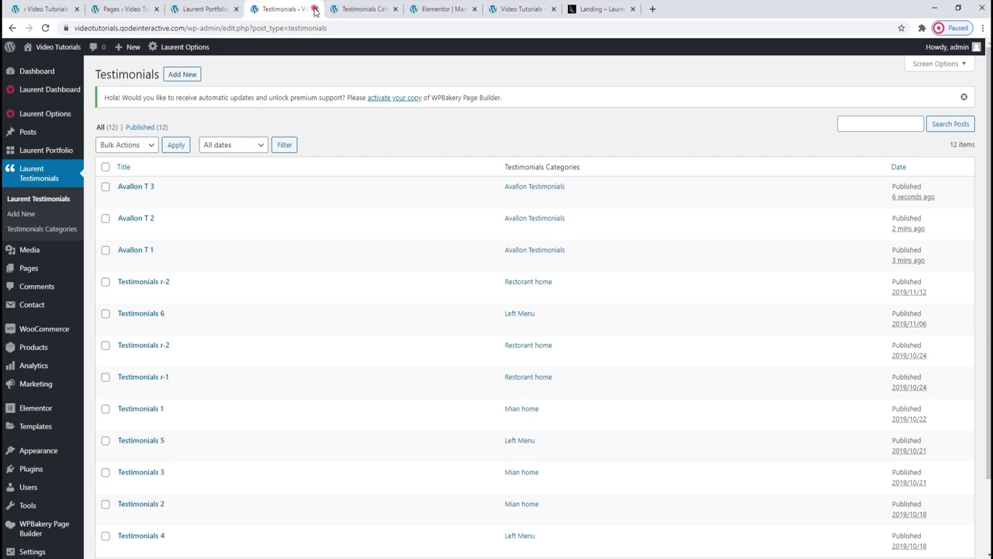
click(315, 8)
click(315, 9)
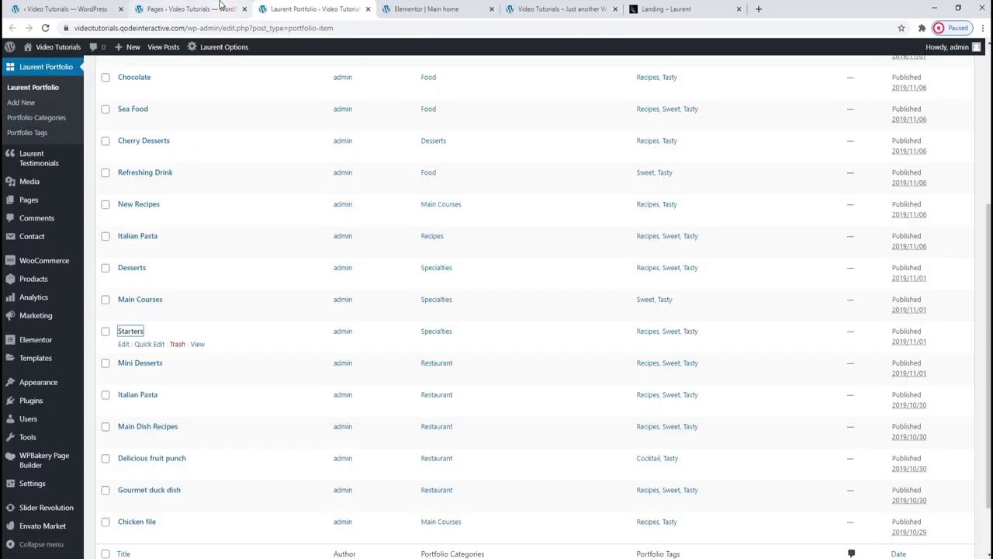
Open the Main Courses item's edit page, then close the remaining portfolio tabs.
ctrl+click(151, 301)
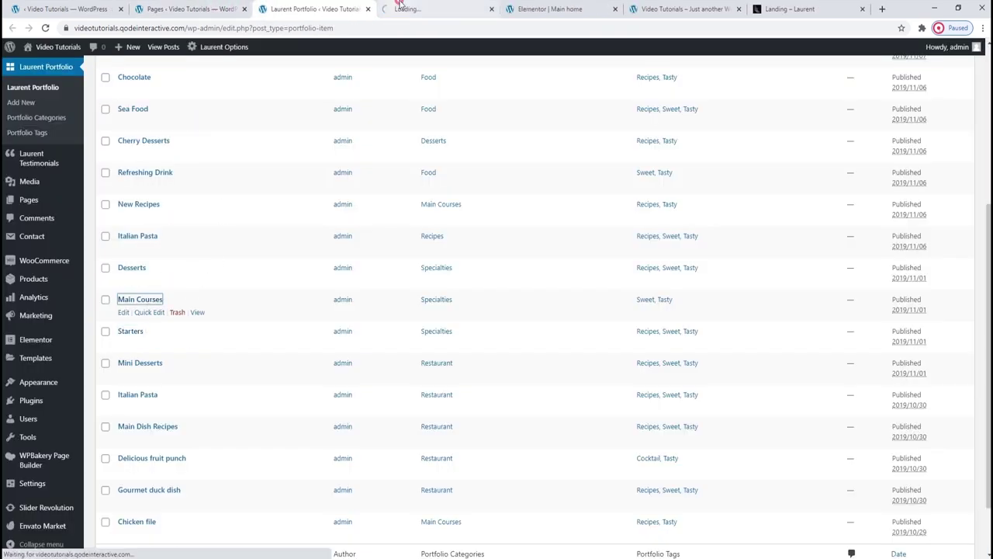
click(400, 5)
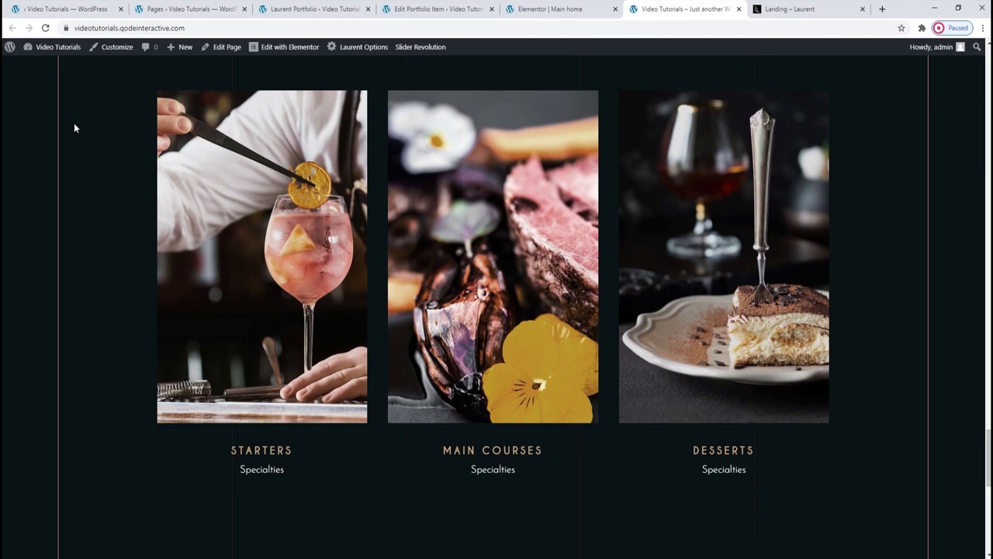
click(434, 8)
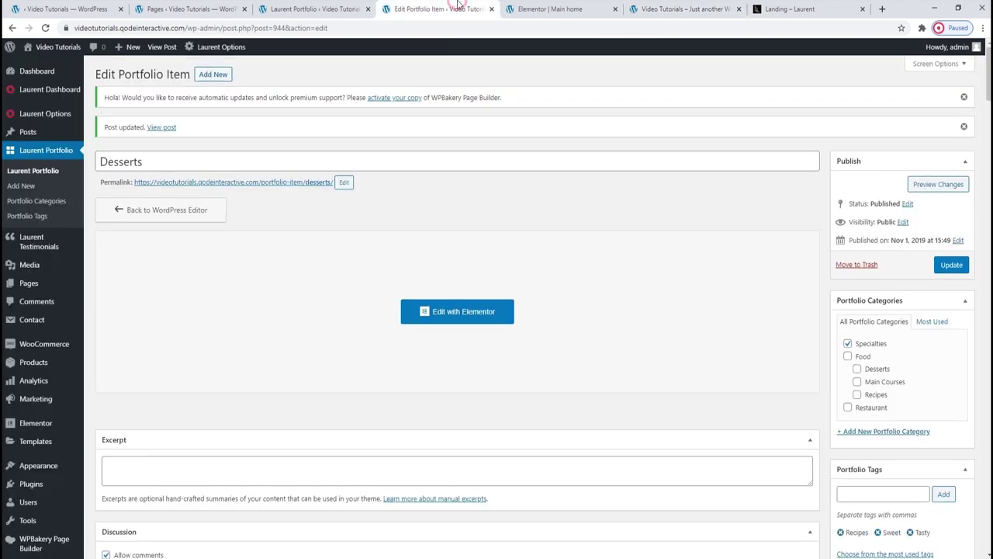
click(492, 8)
click(361, 16)
Close the portfolio list tab and scroll through the live homepage.
click(368, 8)
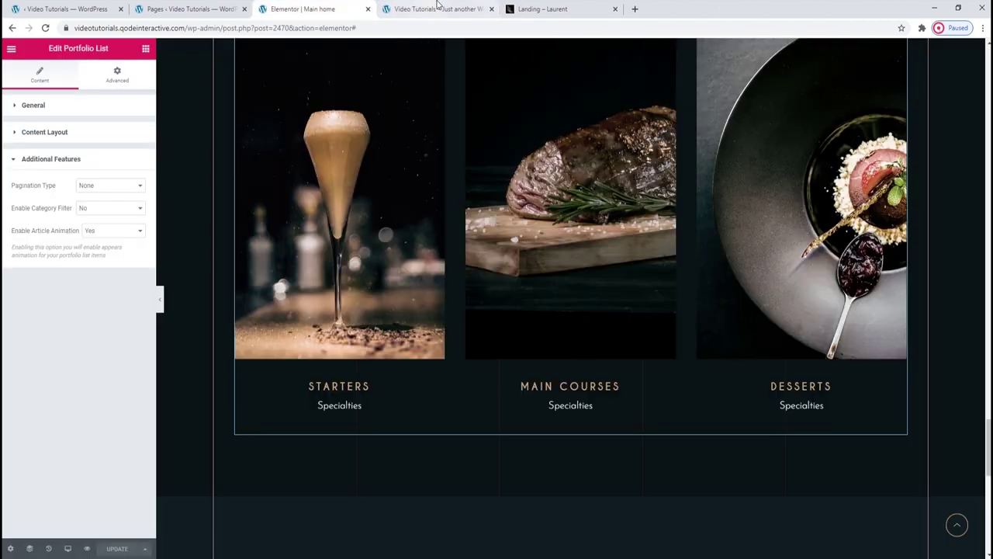
click(438, 9)
scroll(533, 301, down, 3)
scroll(534, 301, down, 3)
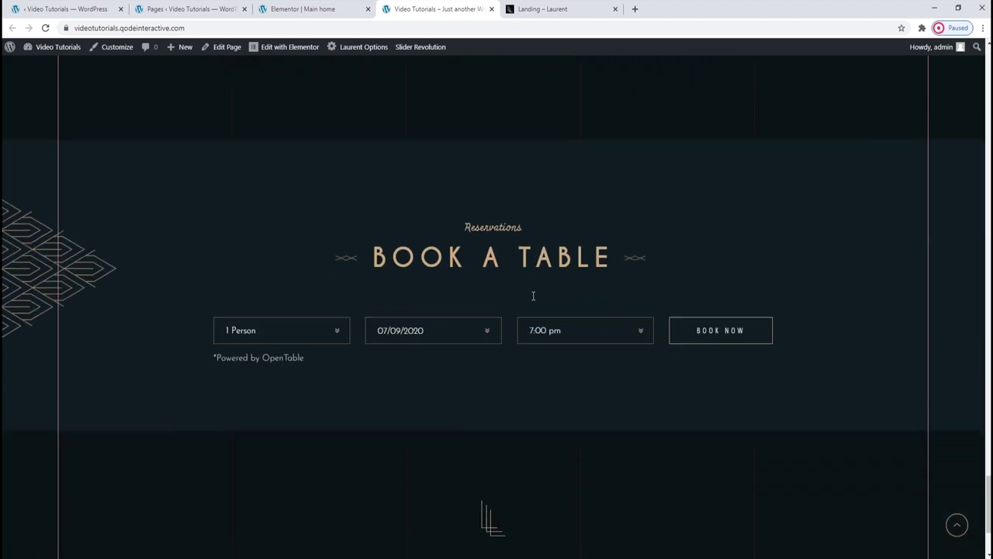
In the Main home editor, select the Book a Table section and show its Advanced settings.
click(307, 6)
scroll(557, 335, down, 6)
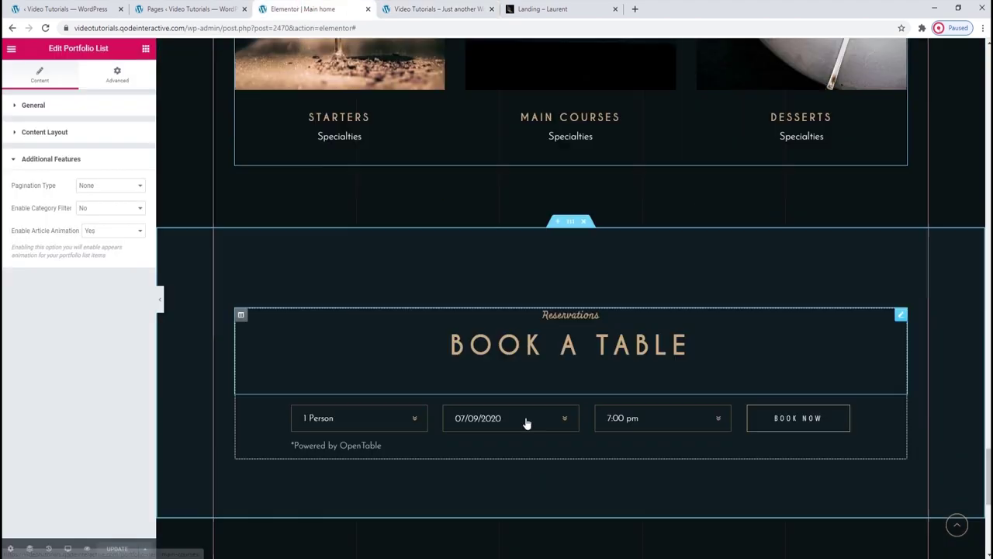
scroll(465, 233, up, 2)
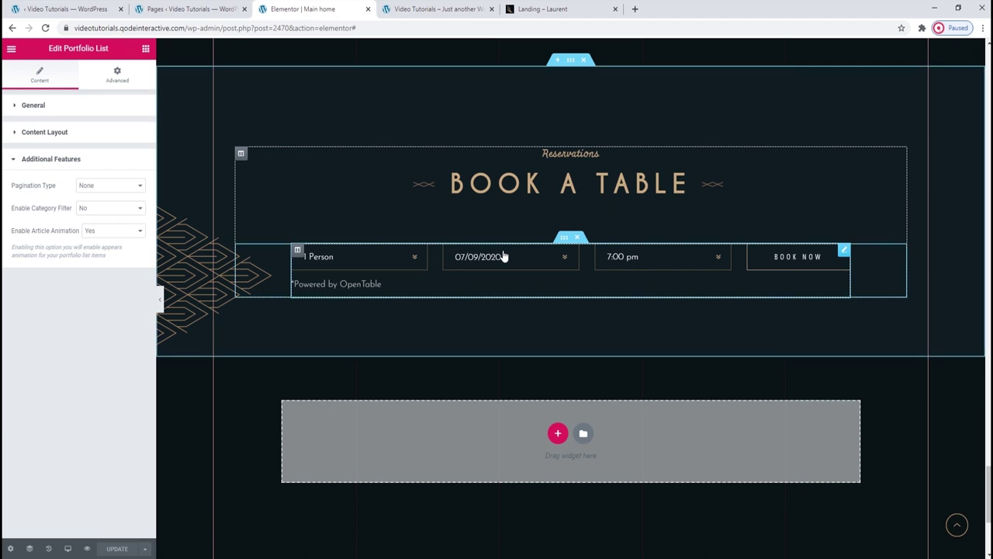
scroll(567, 218, up, 2)
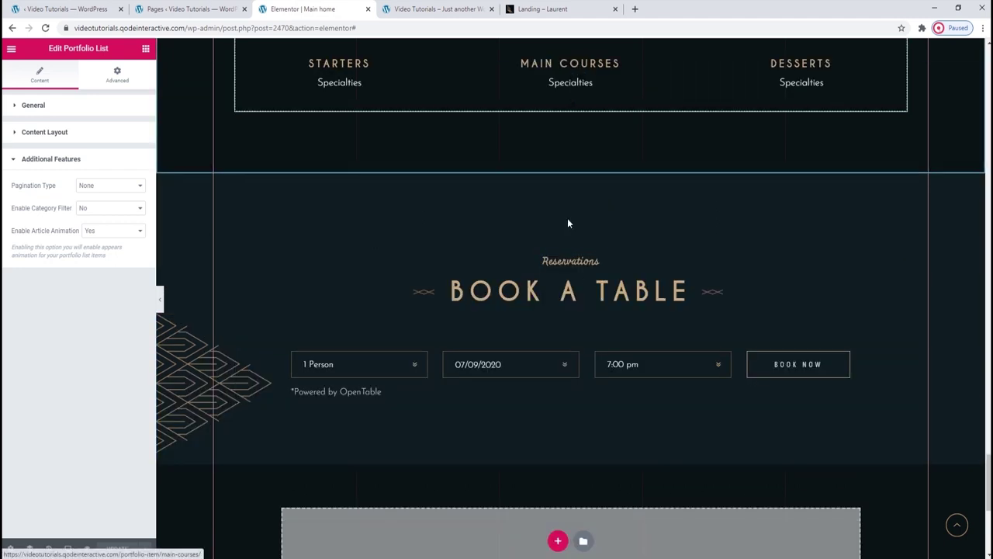
click(569, 168)
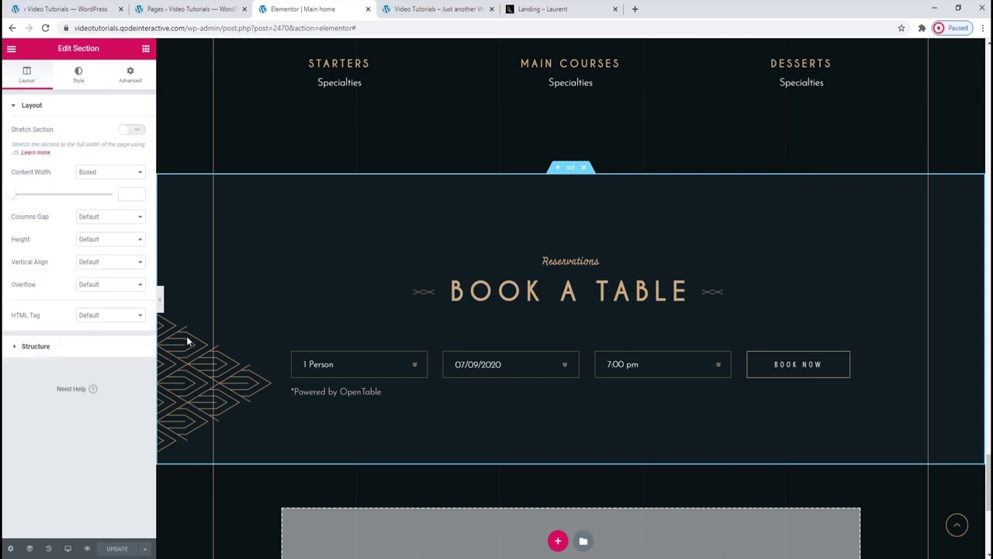
click(133, 75)
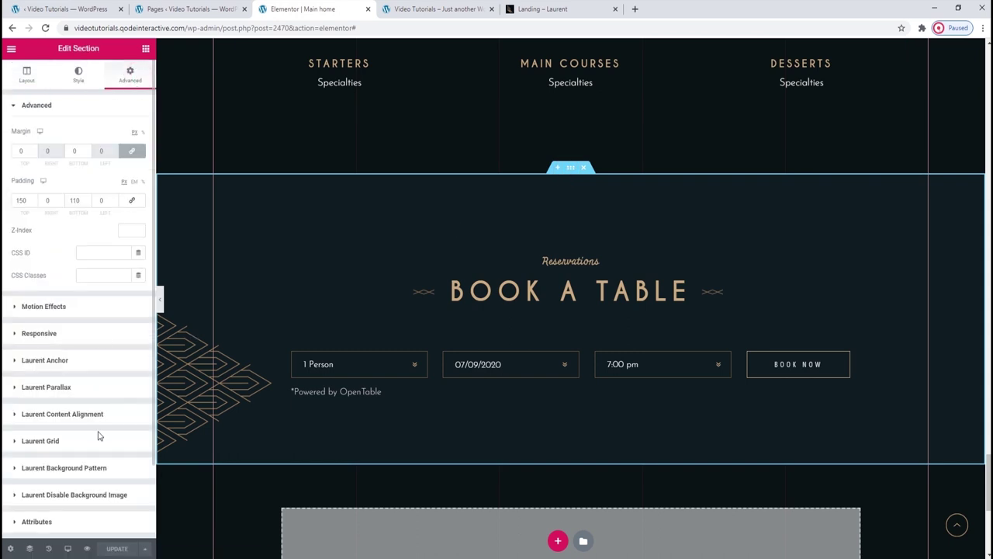
Change the Laurent Background Pattern's SVG stroke colour to 039797 and update the page.
click(79, 470)
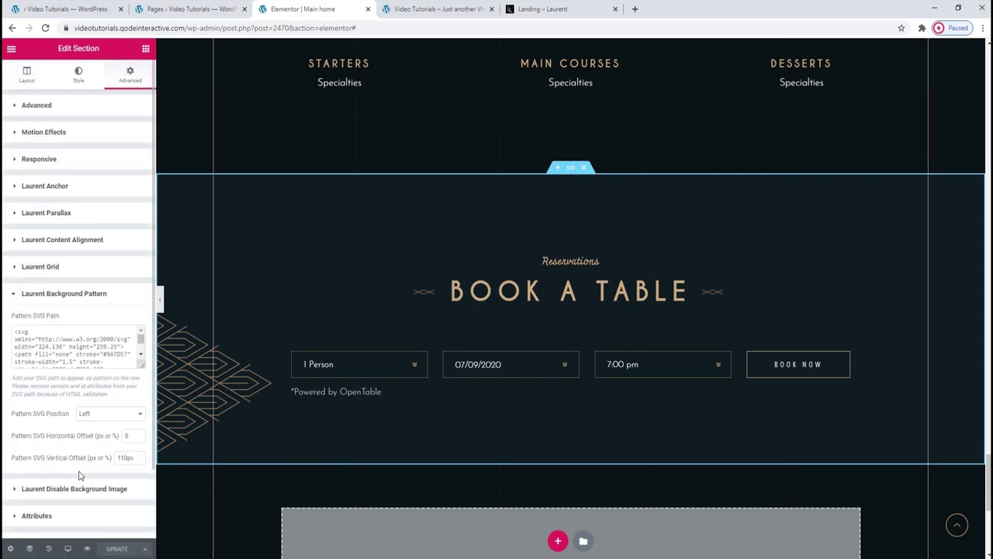
double_click(111, 354)
text(0)
text(39797)
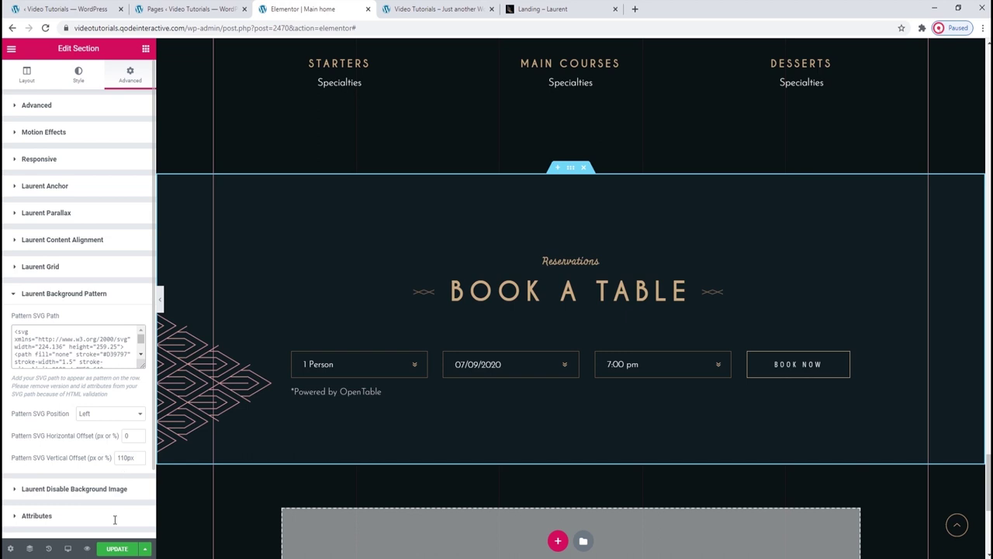
click(113, 548)
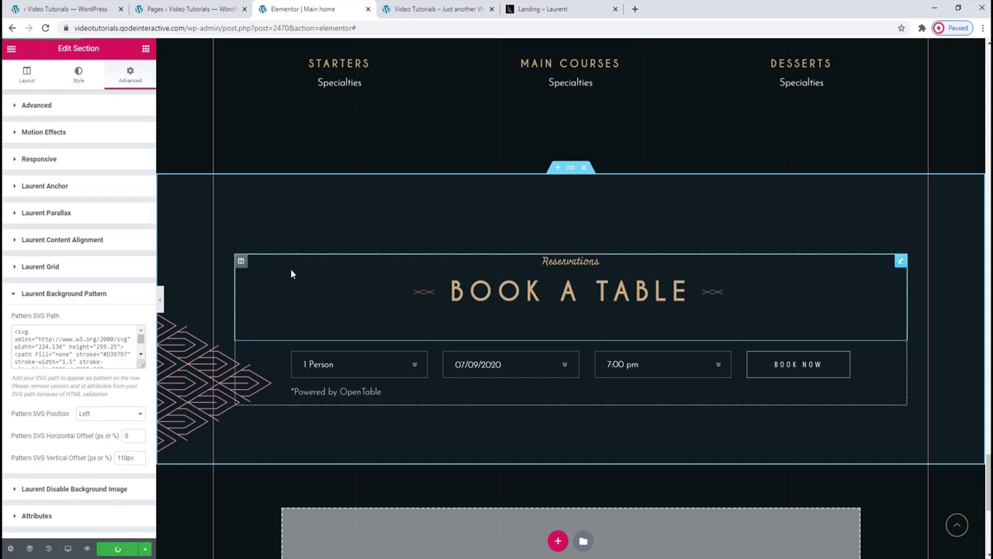
Reload the live homepage to confirm the new pattern, then return to Elementor.
click(465, 9)
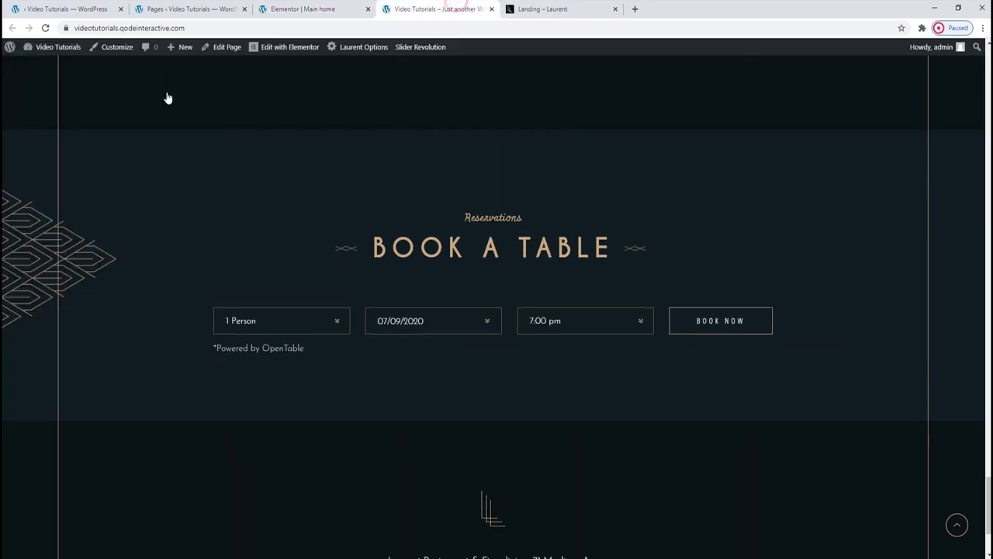
click(45, 28)
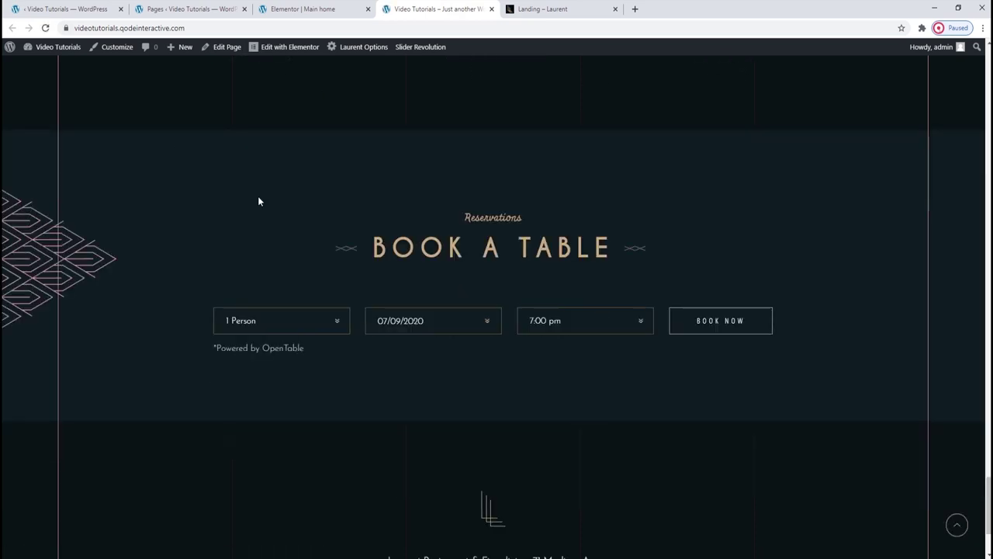
click(314, 6)
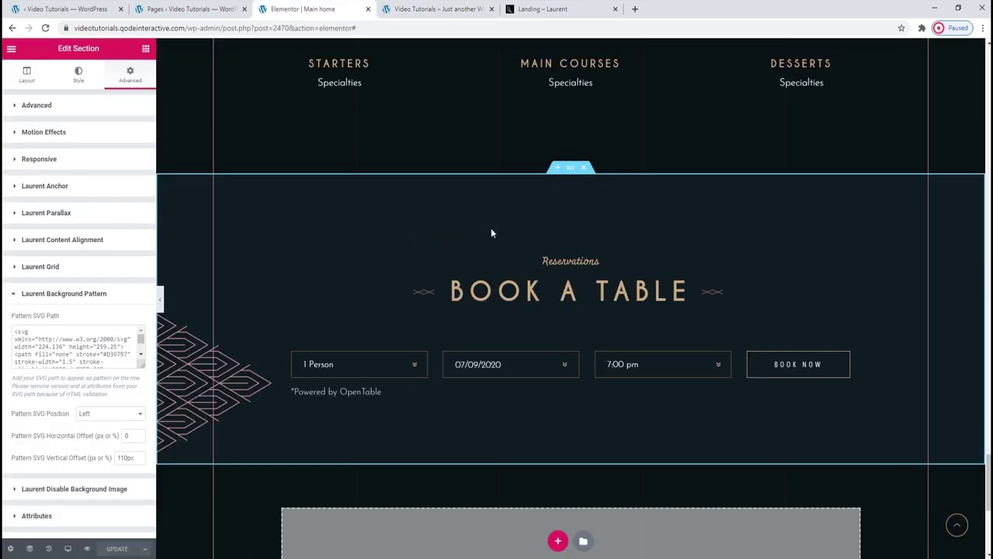
Select the Book a Table reservation form and review its OpenTable ID.
click(500, 294)
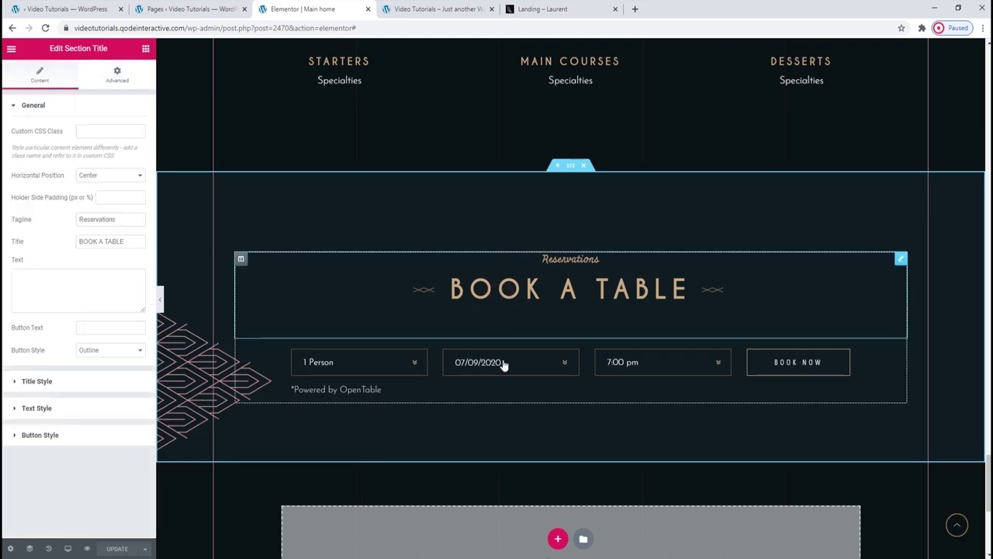
scroll(504, 363, down, 1)
click(516, 311)
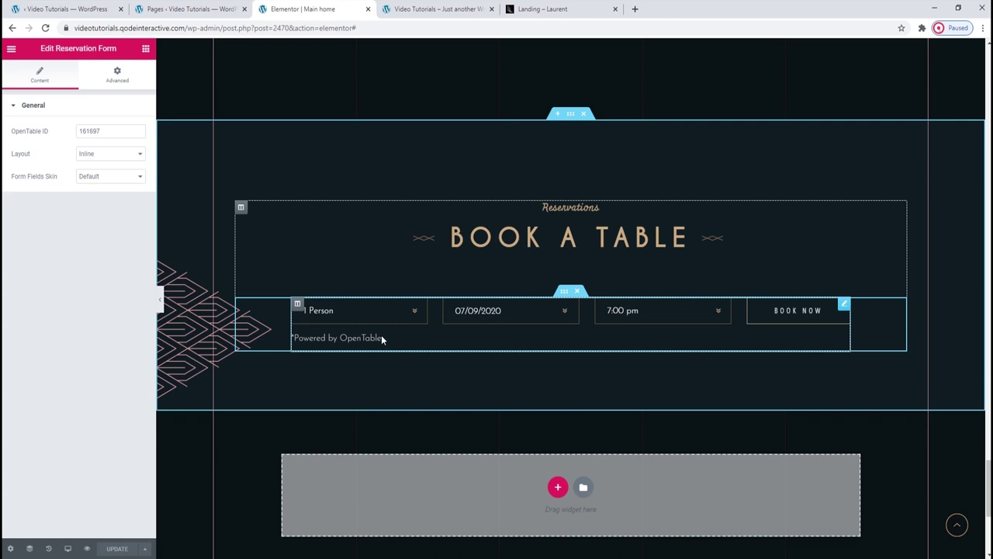
click(96, 133)
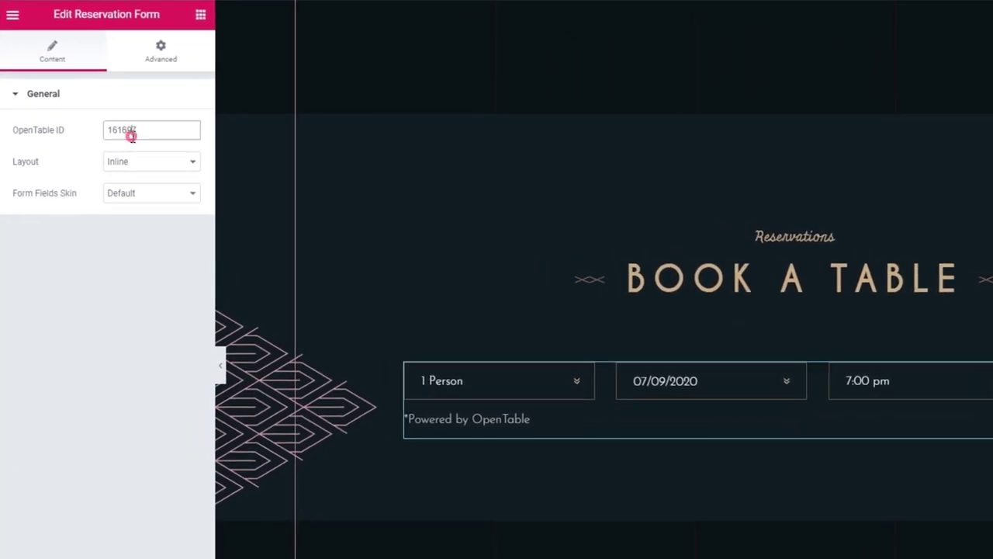
double_click(132, 133)
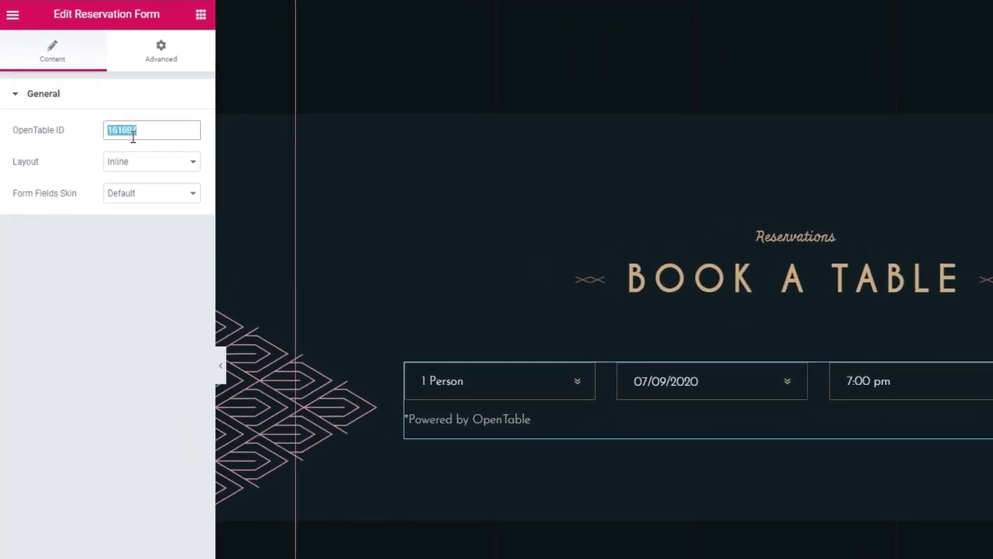
click(82, 153)
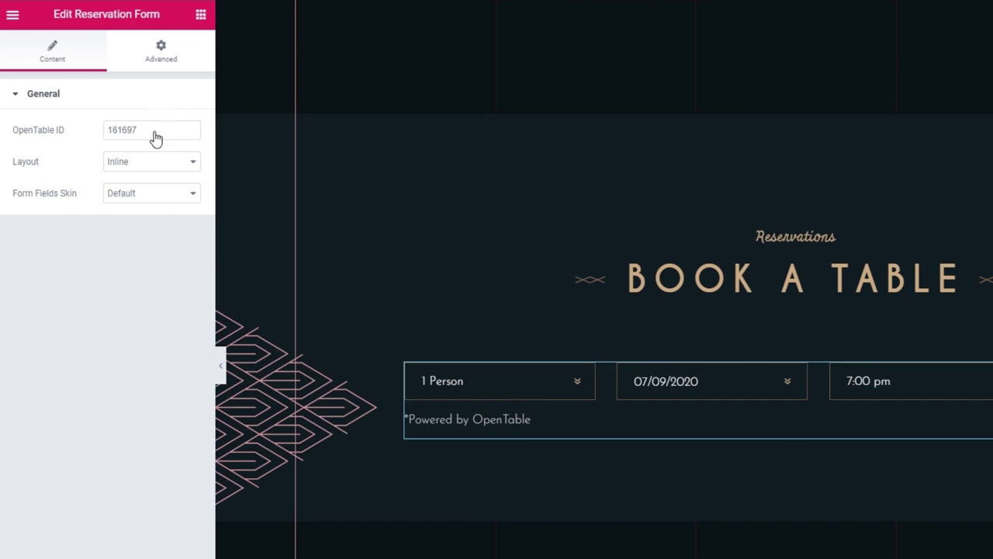
Keep the Inline layout and try the Light form fields skin before reverting to Default.
click(157, 163)
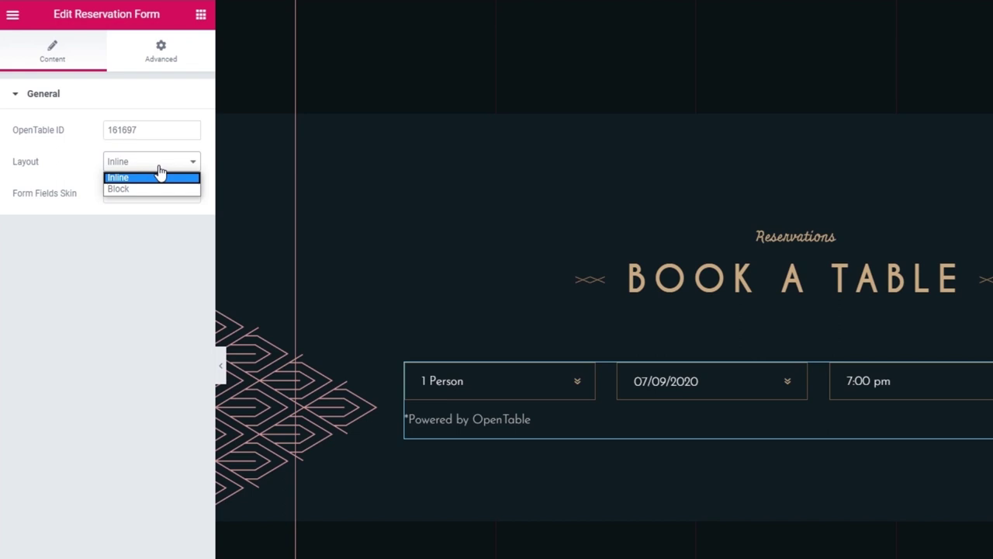
click(159, 176)
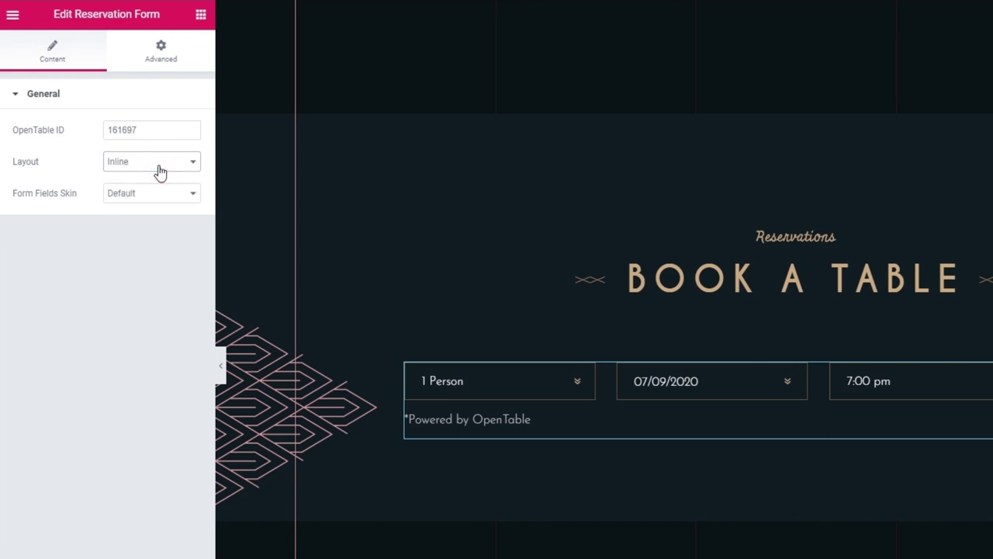
click(151, 194)
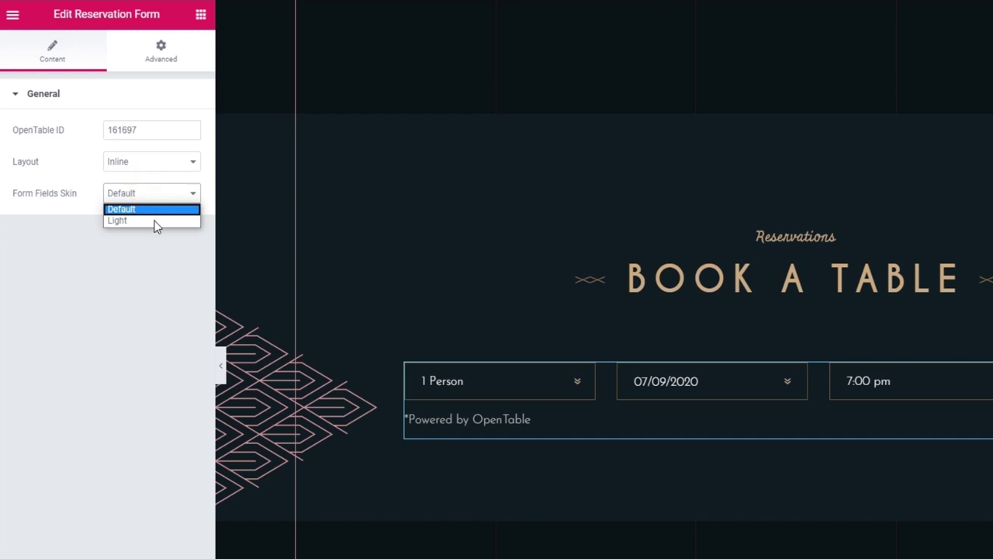
click(155, 222)
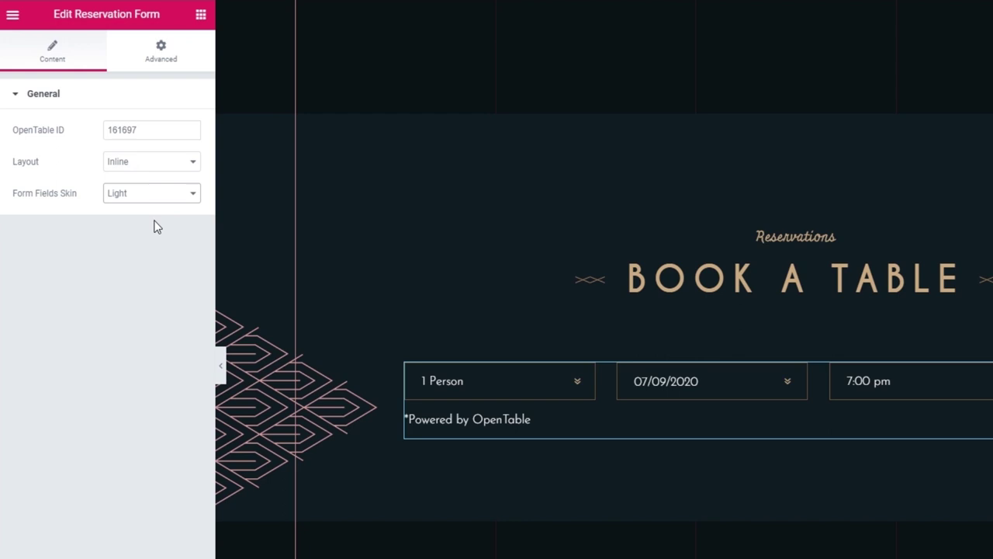
click(151, 194)
click(151, 208)
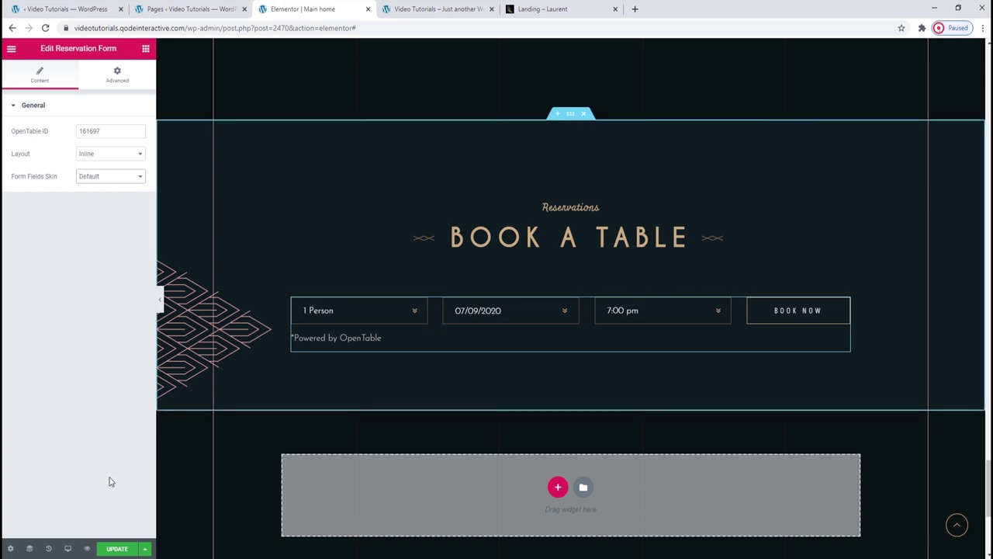
Save the page and reload the live homepage.
click(124, 551)
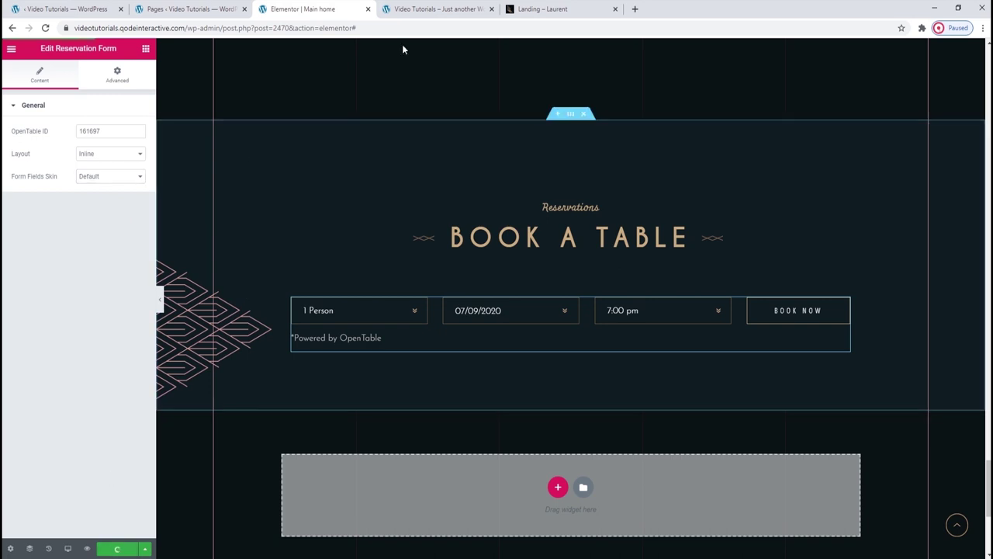
click(403, 6)
click(45, 28)
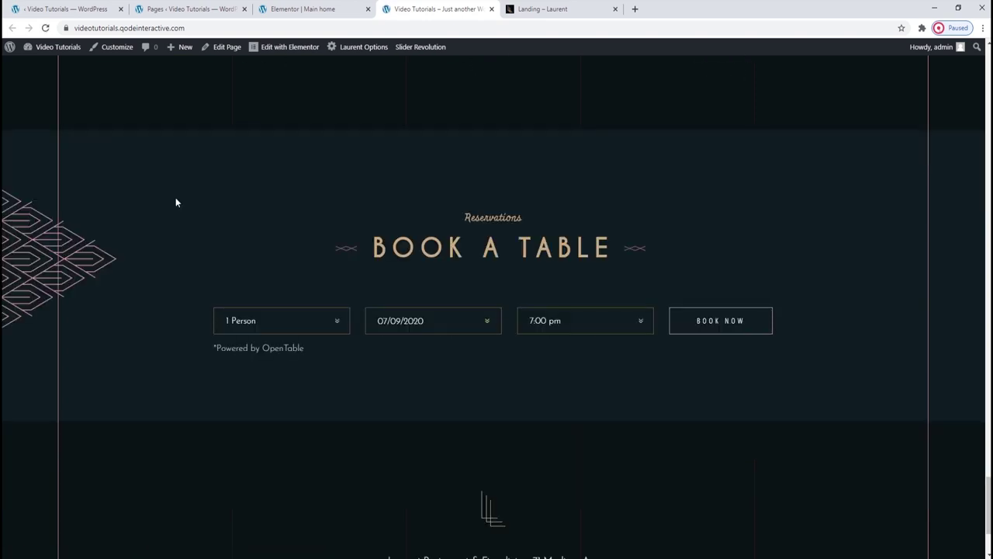
Try the guest, date and time choices, leaving 1 Person and 7:00 pm, then view the footer.
click(278, 328)
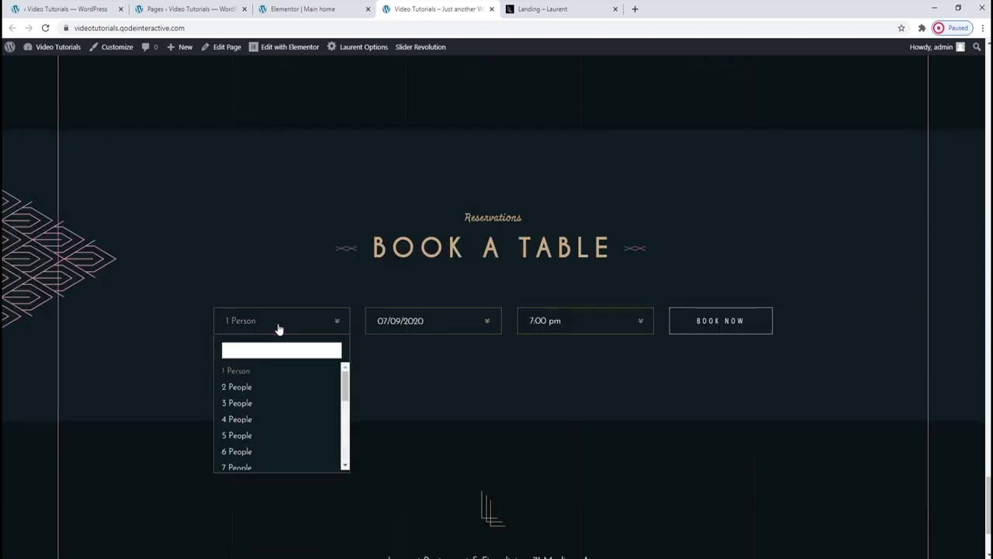
mouse_move(347, 382)
mouse_down()
mouse_move(347, 451)
mouse_move(347, 380)
mouse_up()
click(278, 310)
click(421, 325)
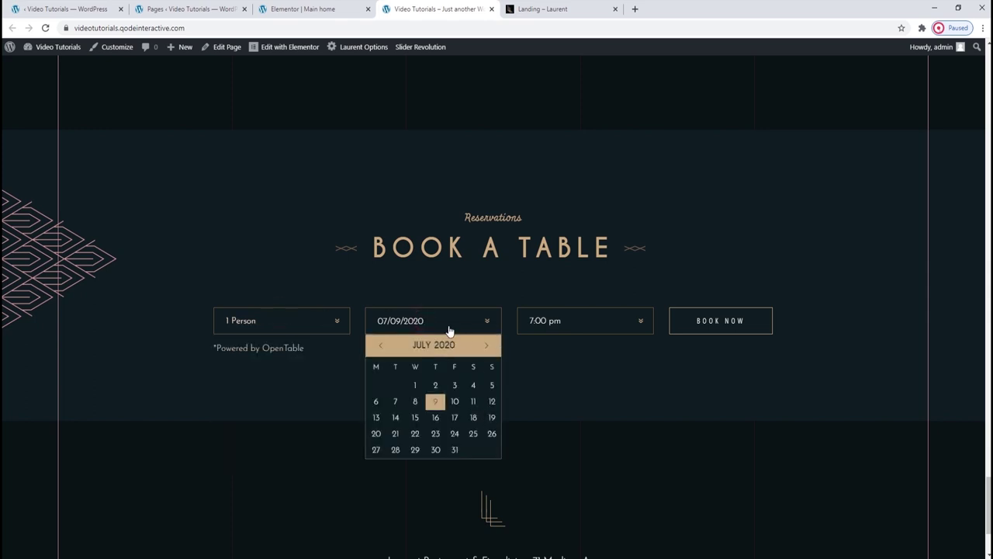
click(448, 329)
click(620, 331)
click(618, 330)
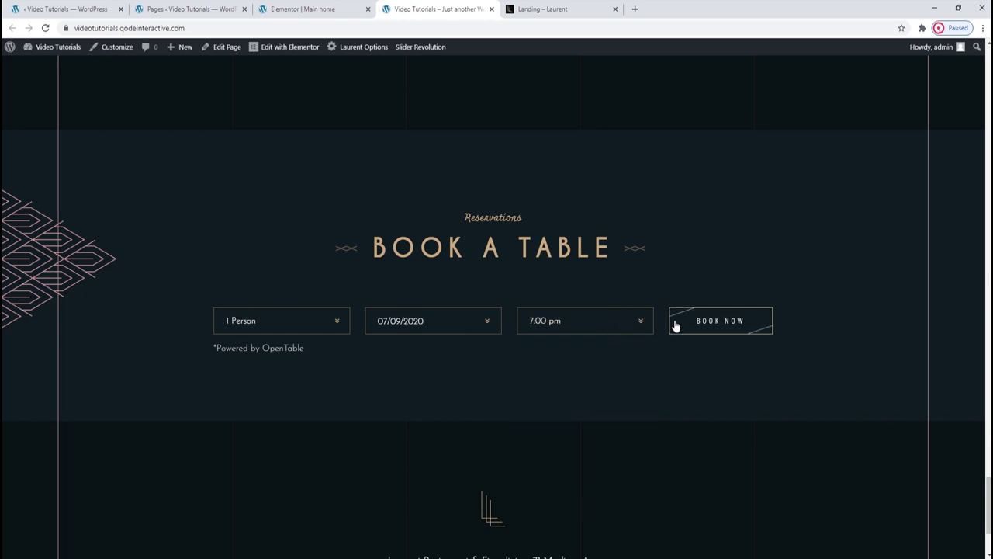
scroll(563, 361, down, 2)
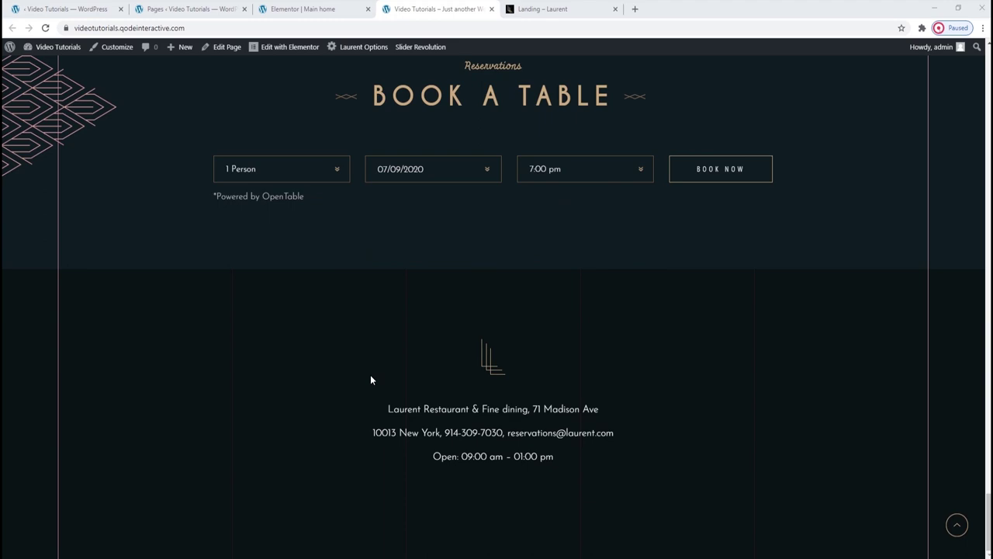
Open the Laurent Options footer settings in a new tab from the admin.
click(228, 7)
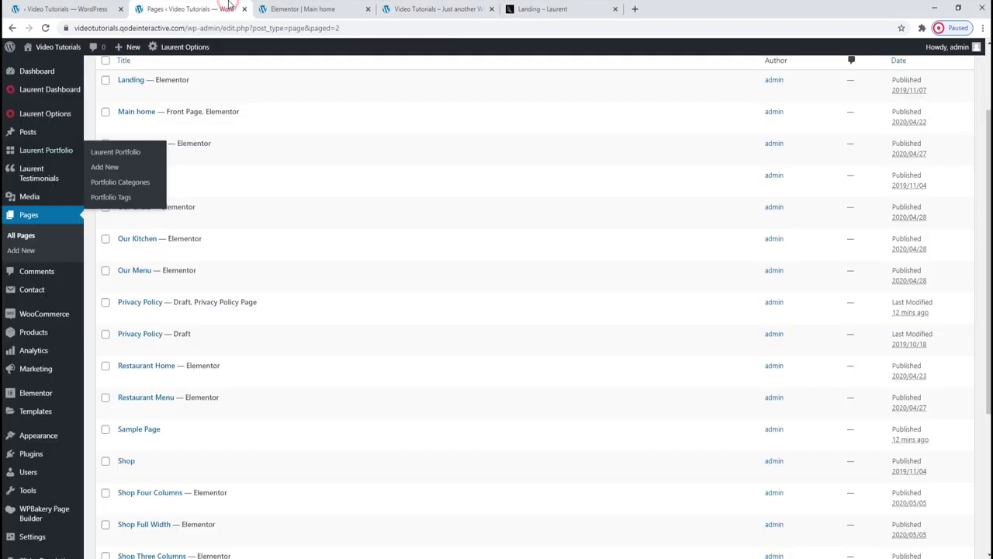
mouse_move(51, 115)
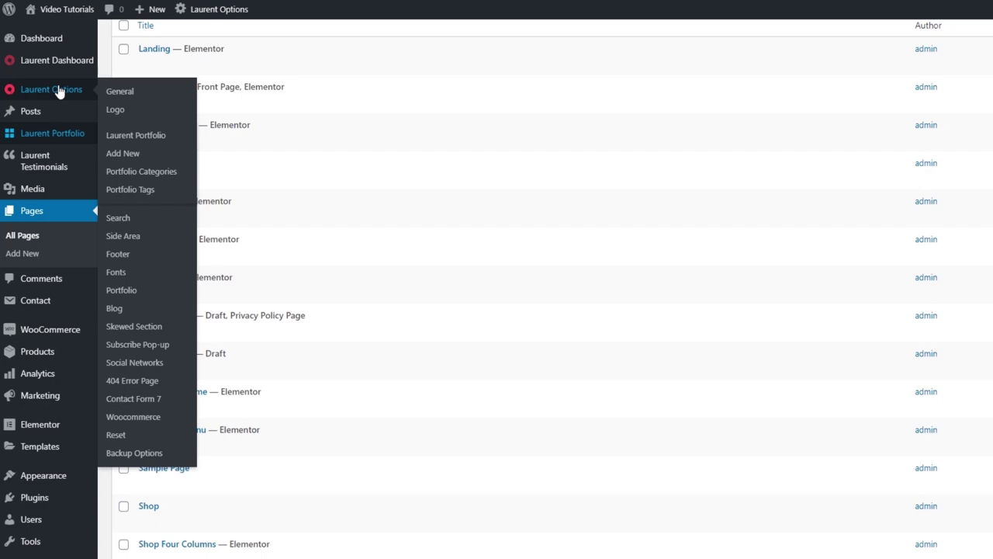
middle_click(124, 255)
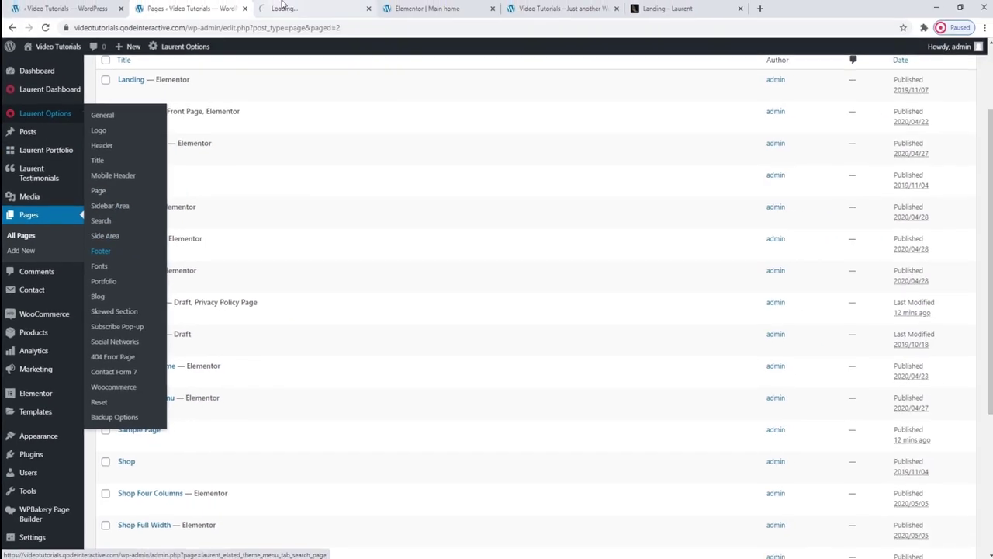
click(283, 7)
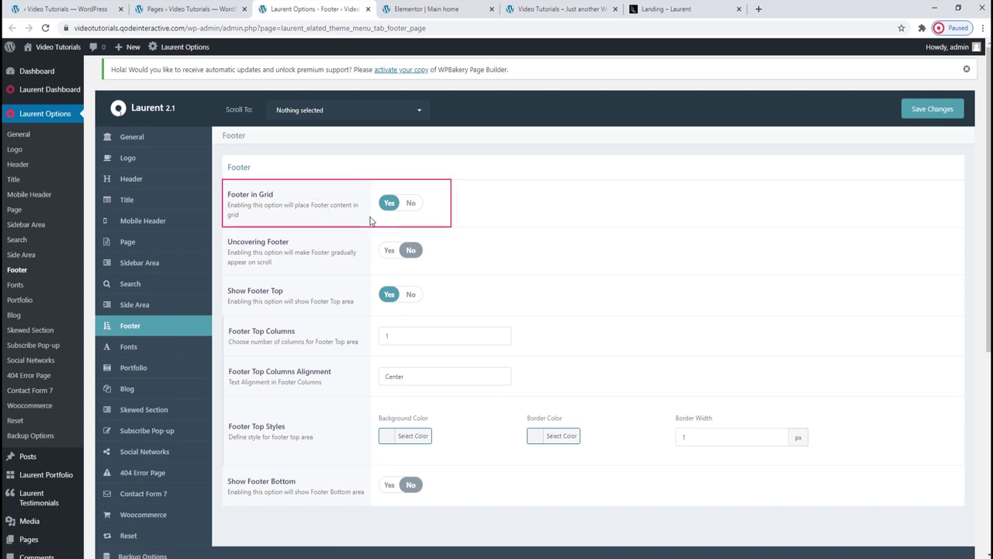
Compare the one centered Footer Top column setting against the live homepage footer.
click(518, 7)
scroll(329, 432, up, 2)
scroll(557, 376, down, 1)
click(314, 8)
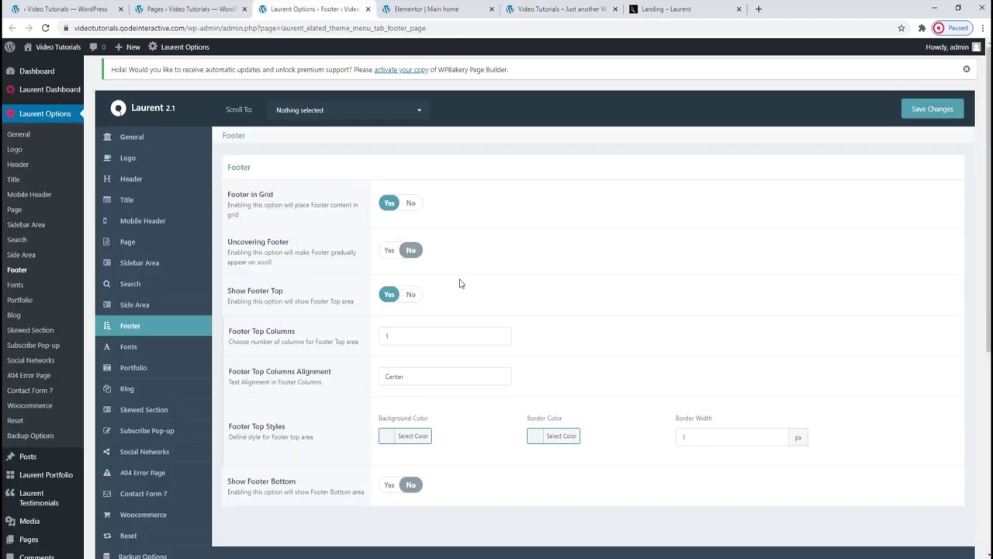
scroll(482, 289, down, 1)
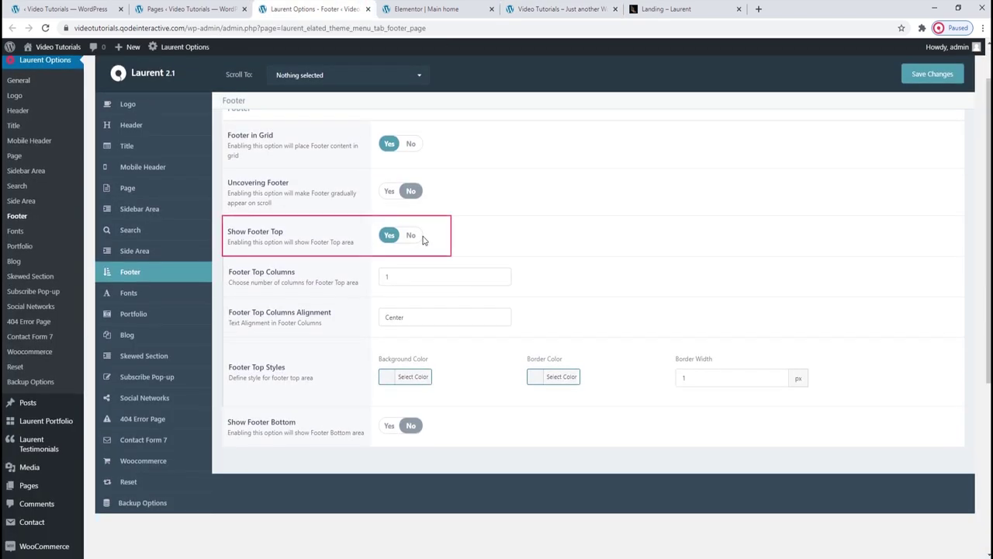
click(536, 13)
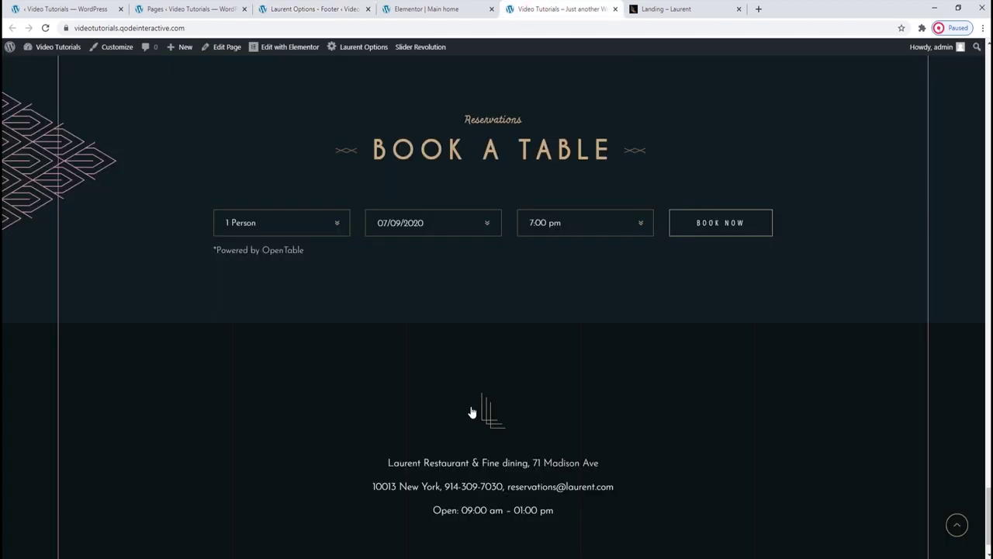
click(318, 9)
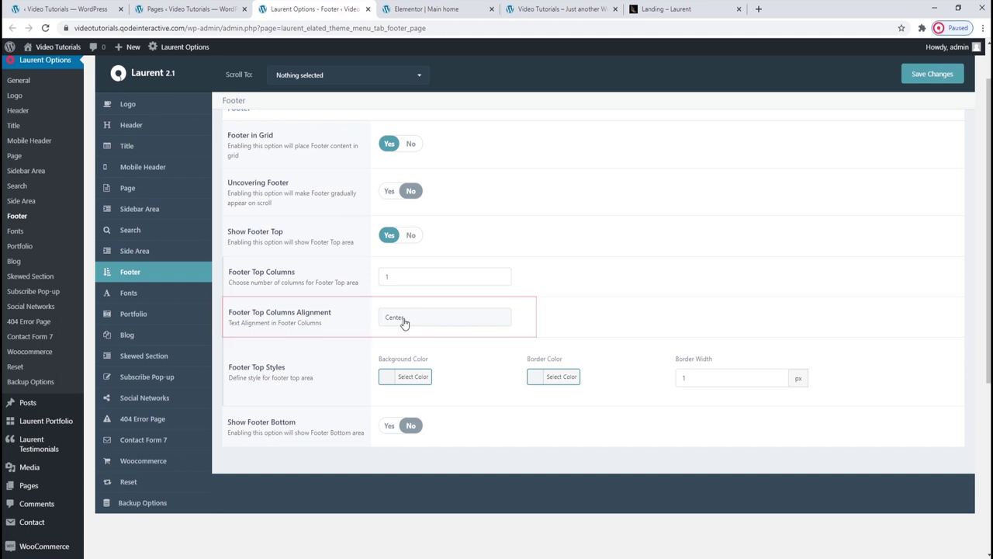
click(518, 13)
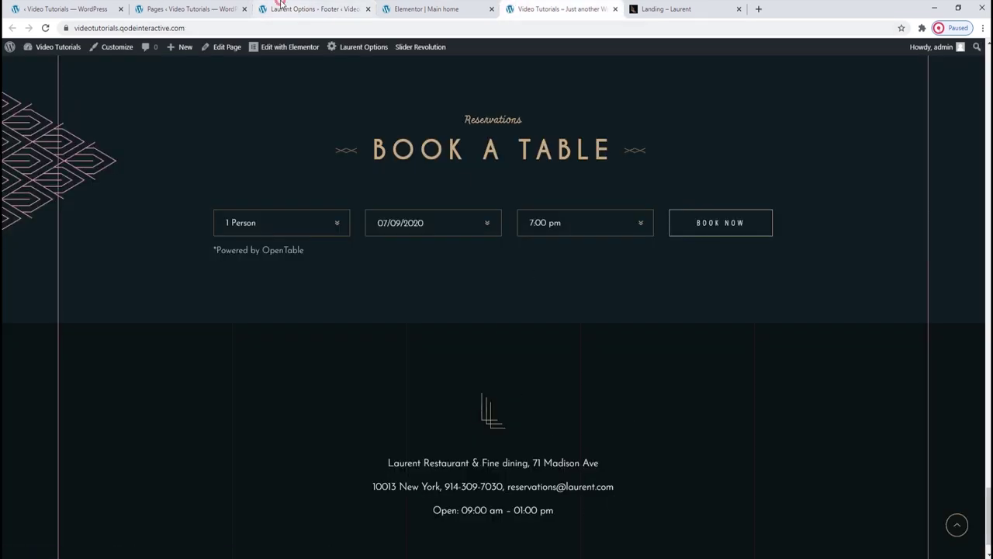
click(310, 10)
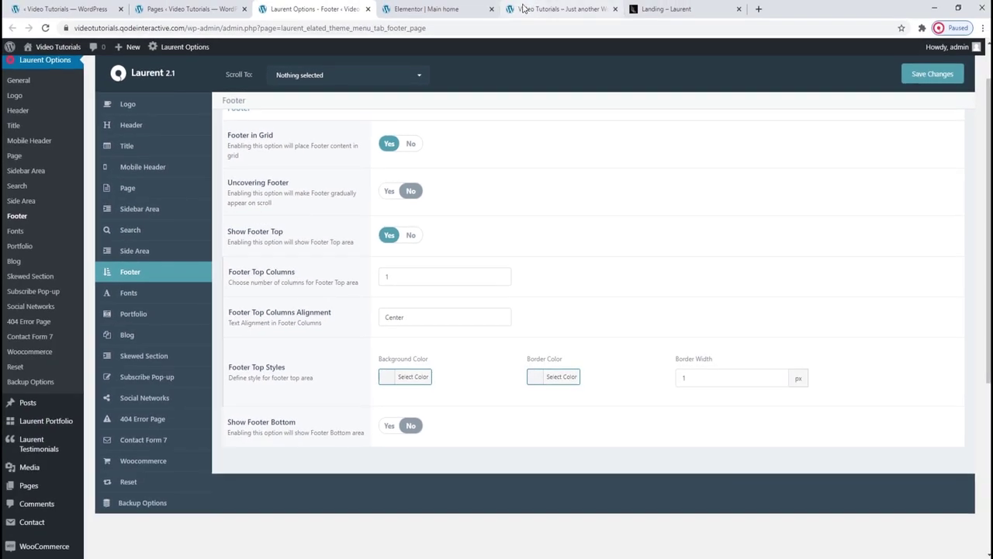
click(558, 8)
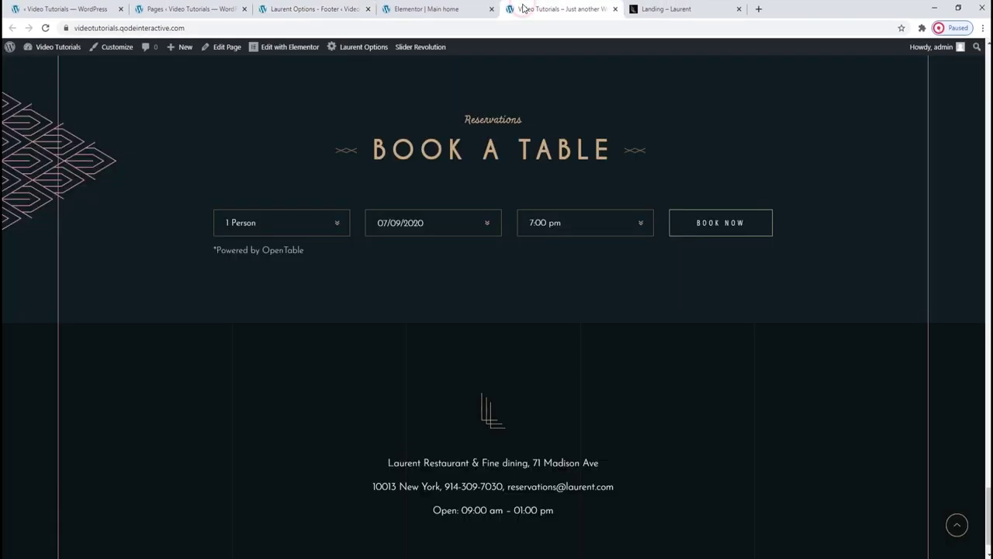
scroll(493, 349, down, 1)
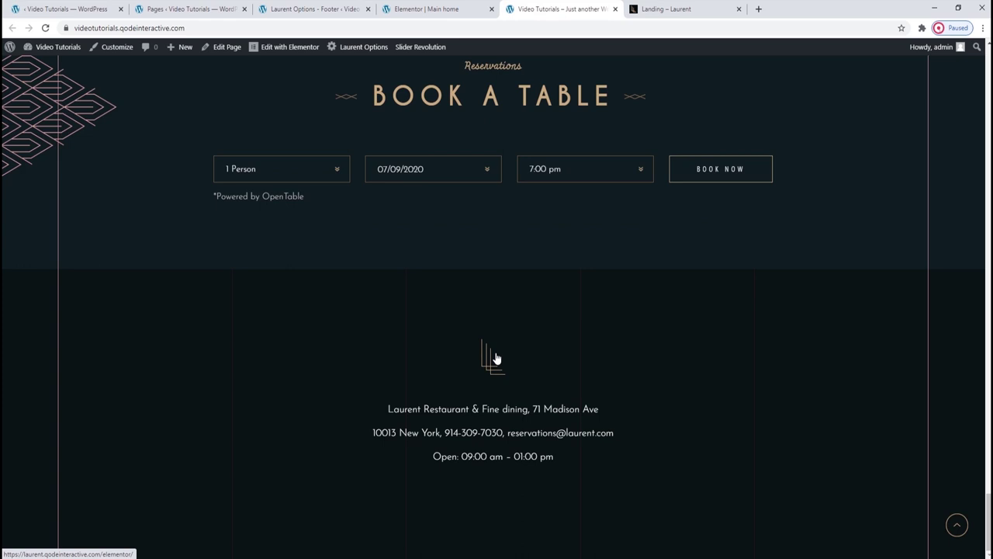
click(314, 8)
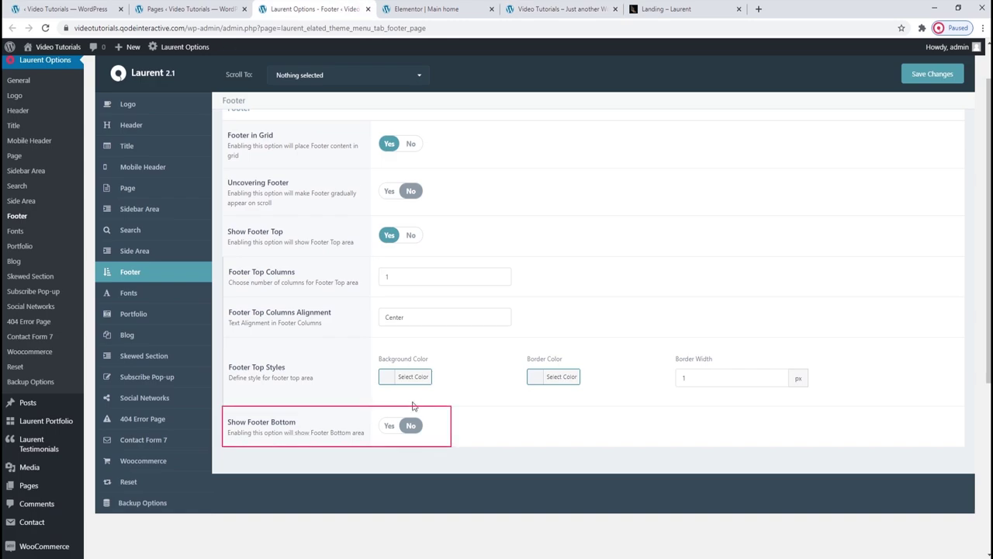
click(528, 8)
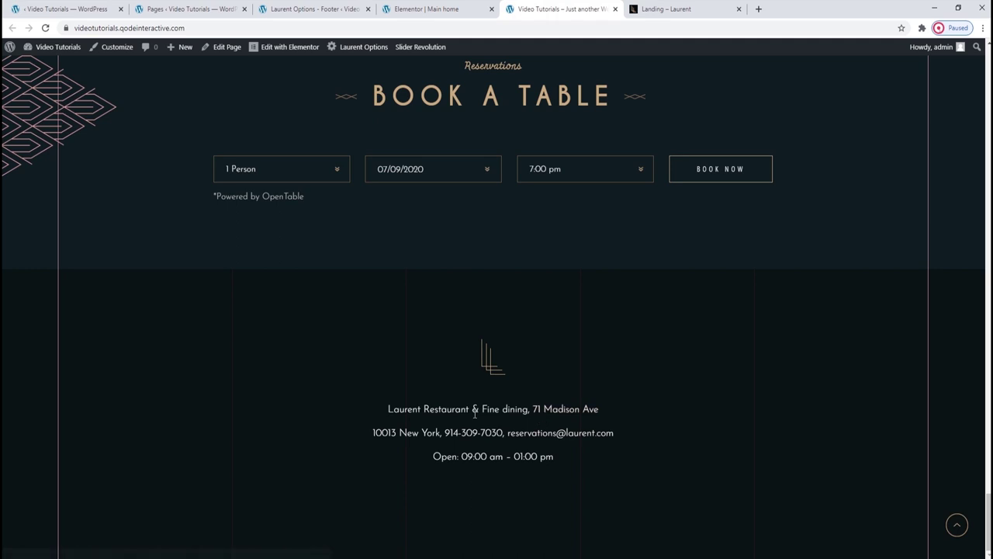
Open the Appearance Widgets page in a new tab.
click(462, 8)
click(346, 6)
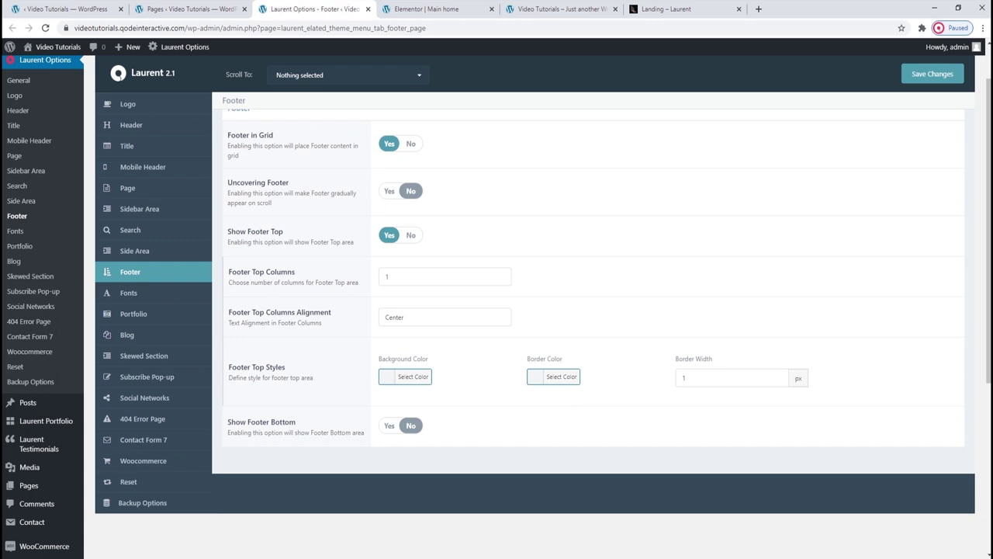
scroll(44, 439, down, 3)
mouse_move(43, 504)
middle_click(103, 497)
click(413, 8)
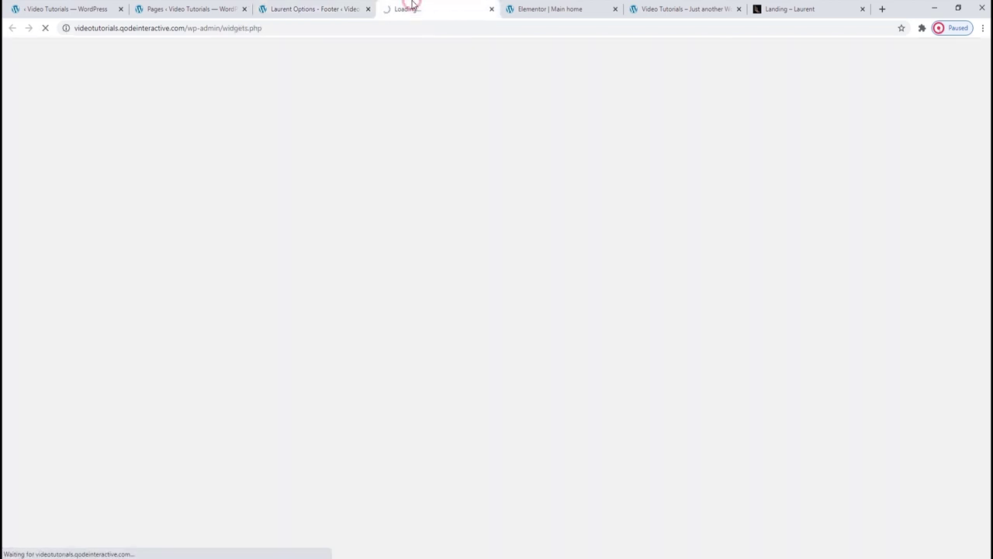
Replace the Footer Top Column 1 image with Logo-Avallon-sidearea.png from the media library.
click(368, 8)
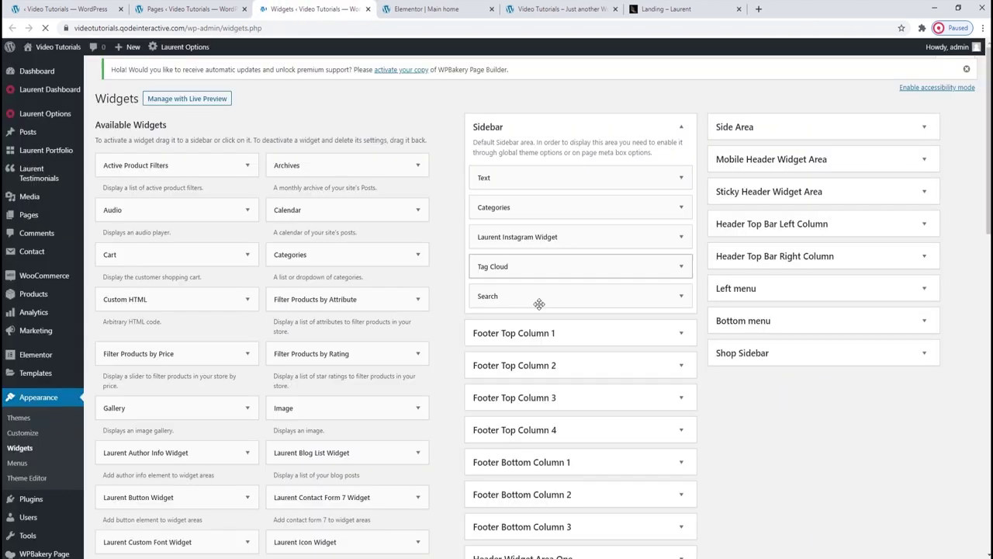
click(682, 334)
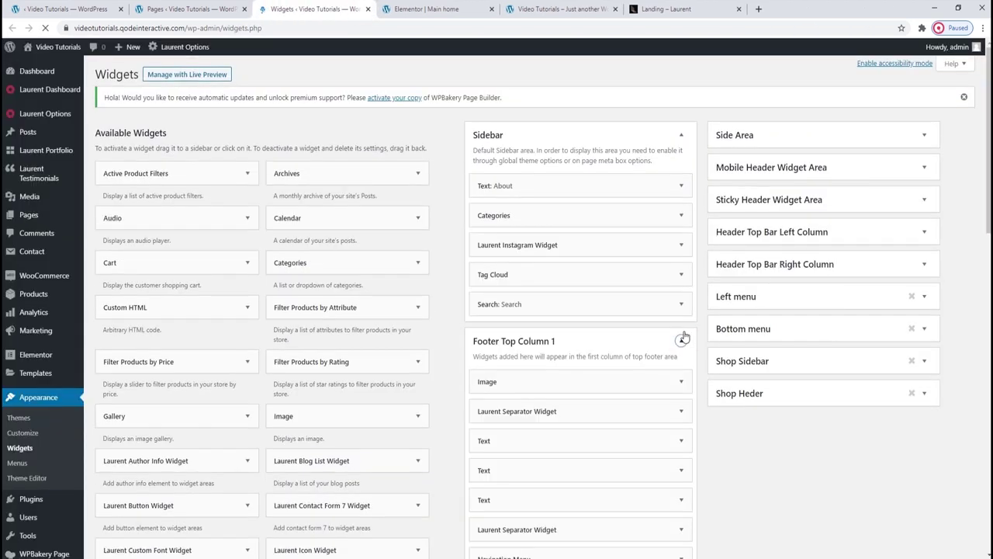
scroll(581, 341, down, 2)
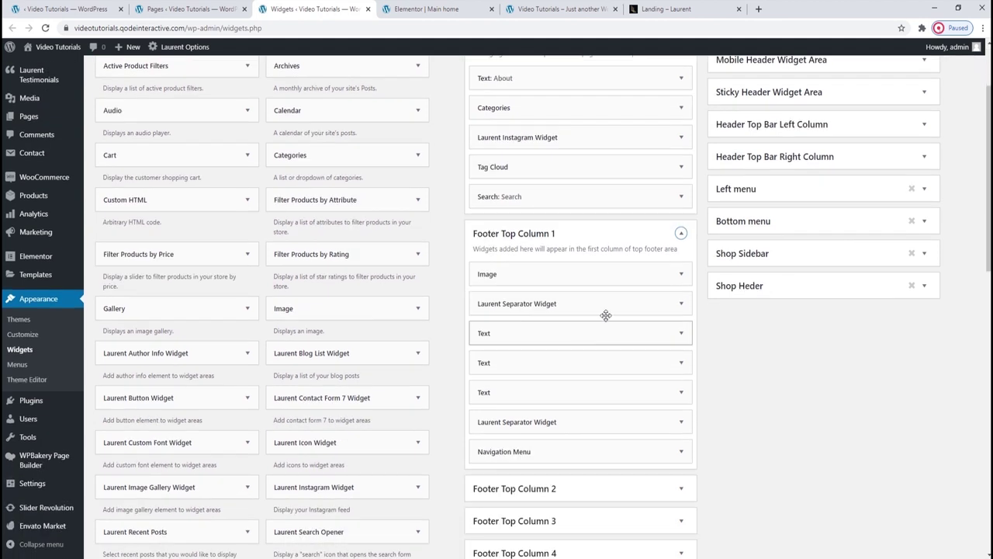
click(681, 275)
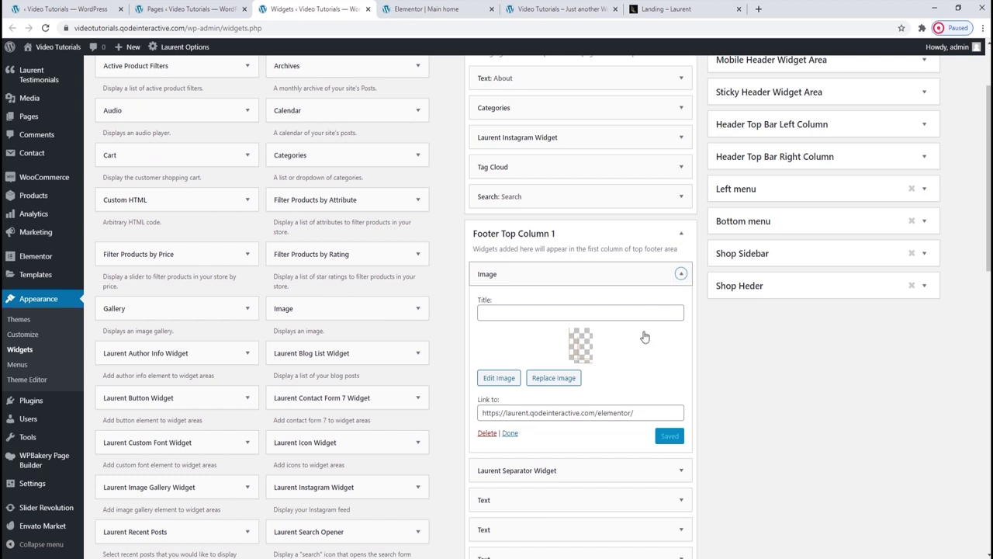
click(549, 378)
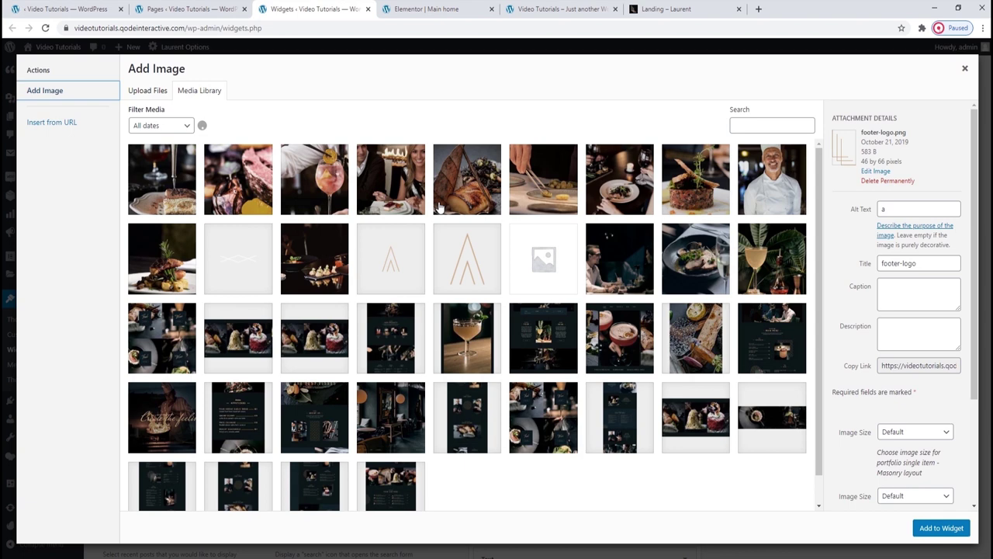
click(421, 260)
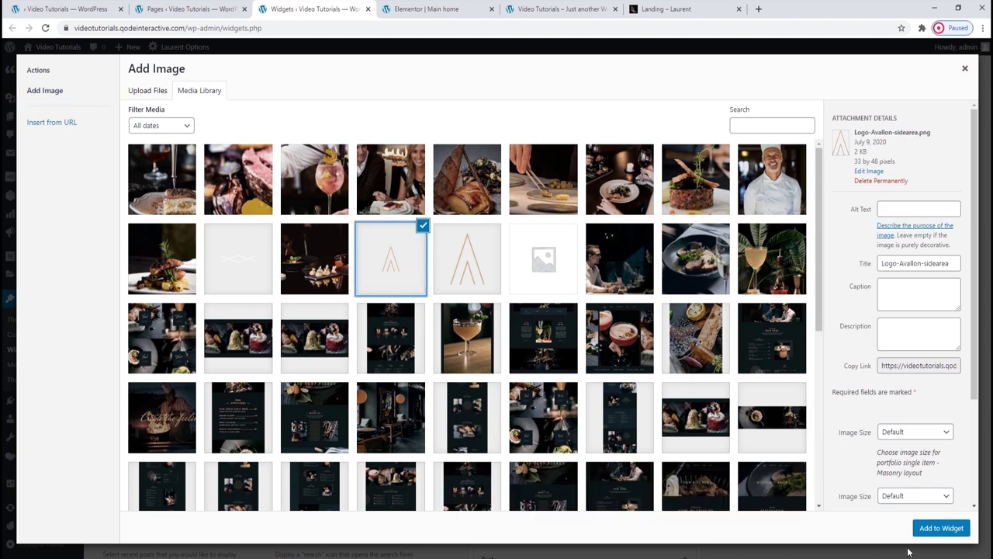
click(941, 528)
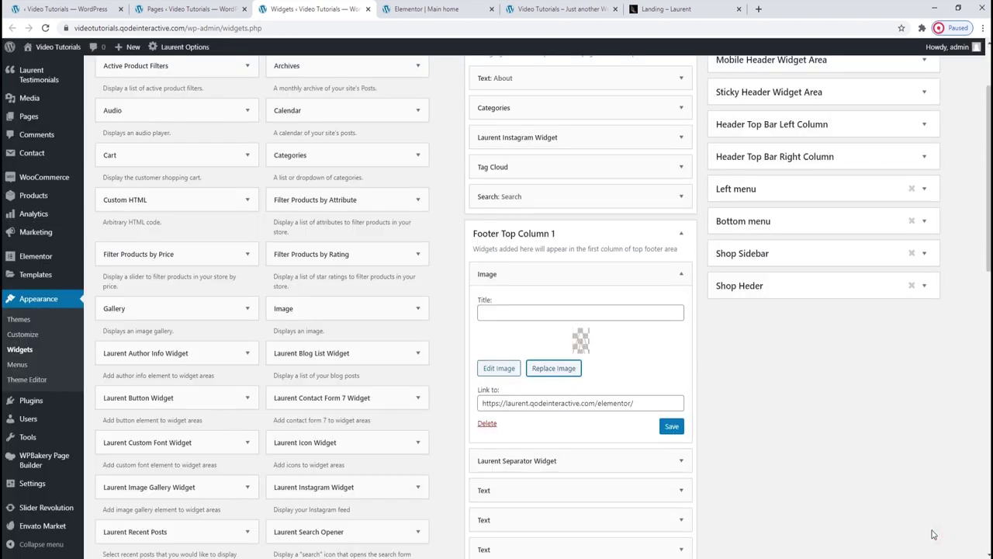
Copy the live site's address into the image's Link to field and save the widget.
click(547, 6)
click(222, 28)
key(ctrl+c)
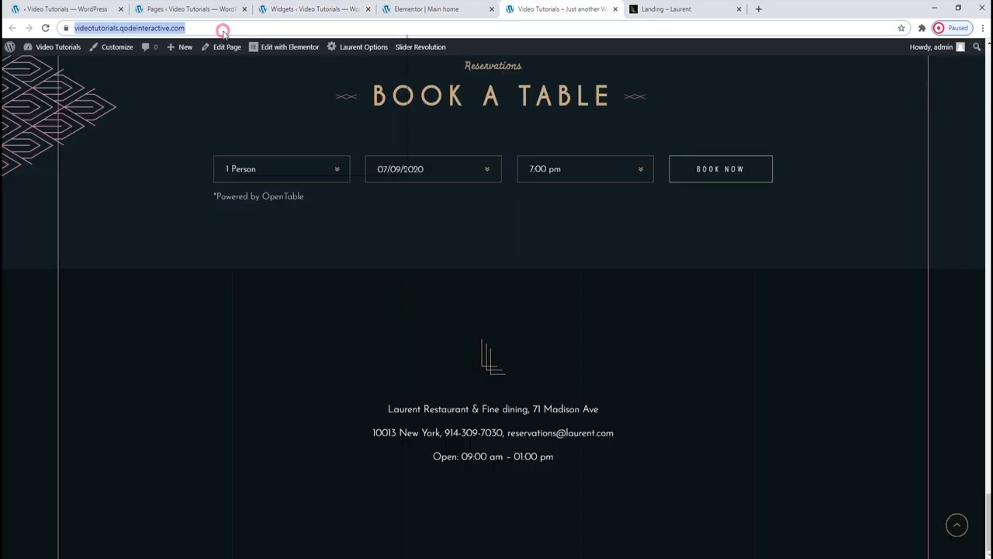
right_click(222, 28)
click(243, 91)
click(311, 9)
click(539, 402)
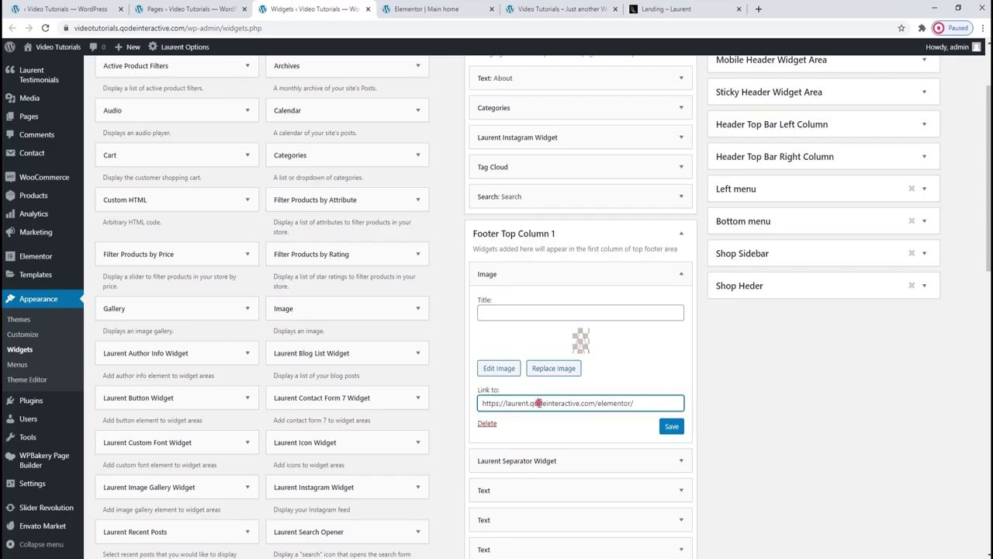
key(ctrl+a)
right_click(532, 403)
click(570, 286)
click(672, 426)
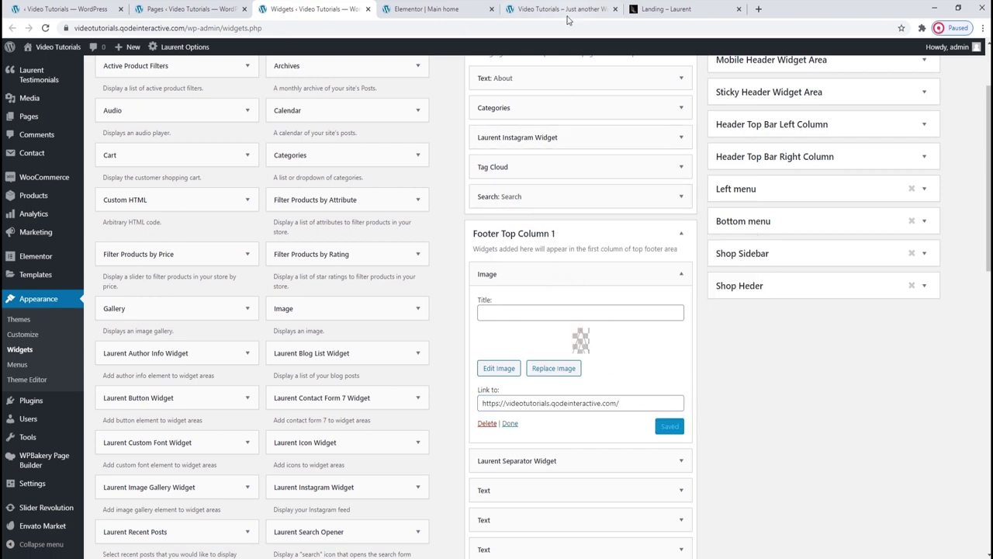
Reload the live site to check the new footer logo, then review the separator widget settings.
click(563, 9)
click(45, 28)
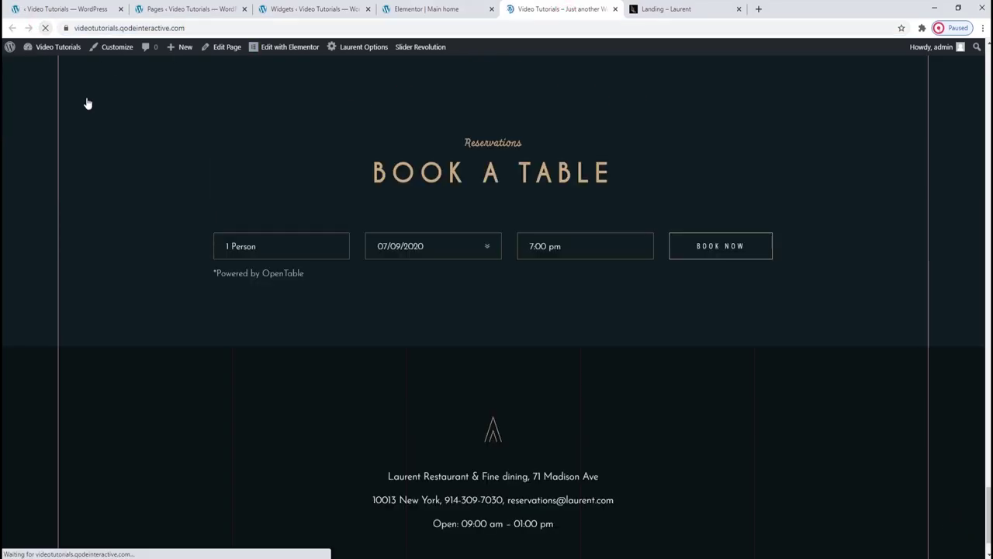
click(438, 8)
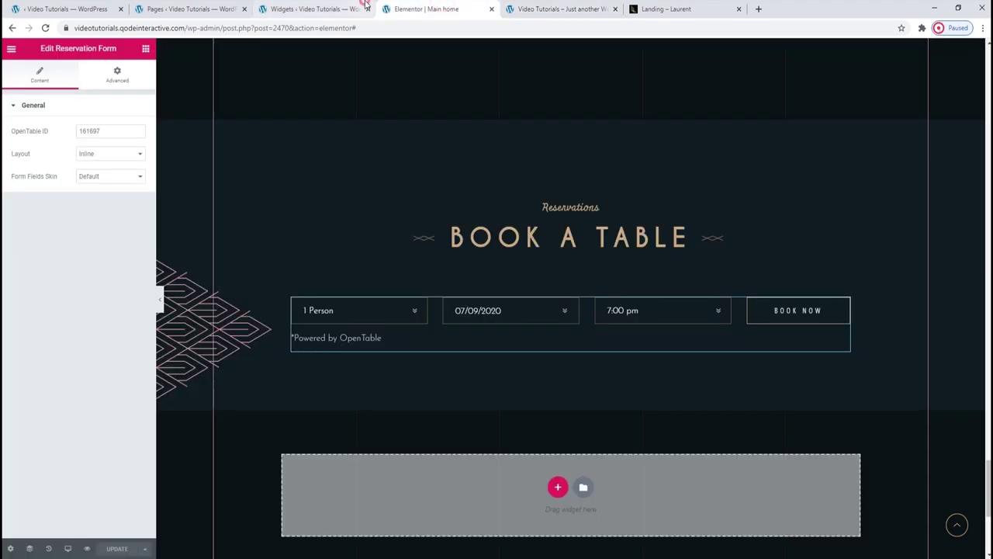
click(342, 9)
scroll(574, 326, down, 2)
click(579, 297)
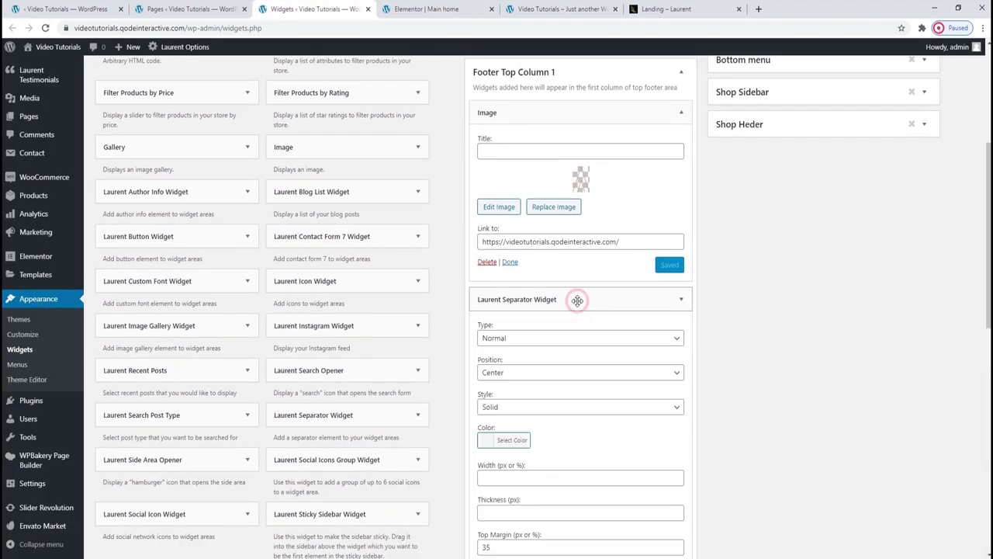
scroll(577, 301, down, 2)
scroll(577, 301, down, 1)
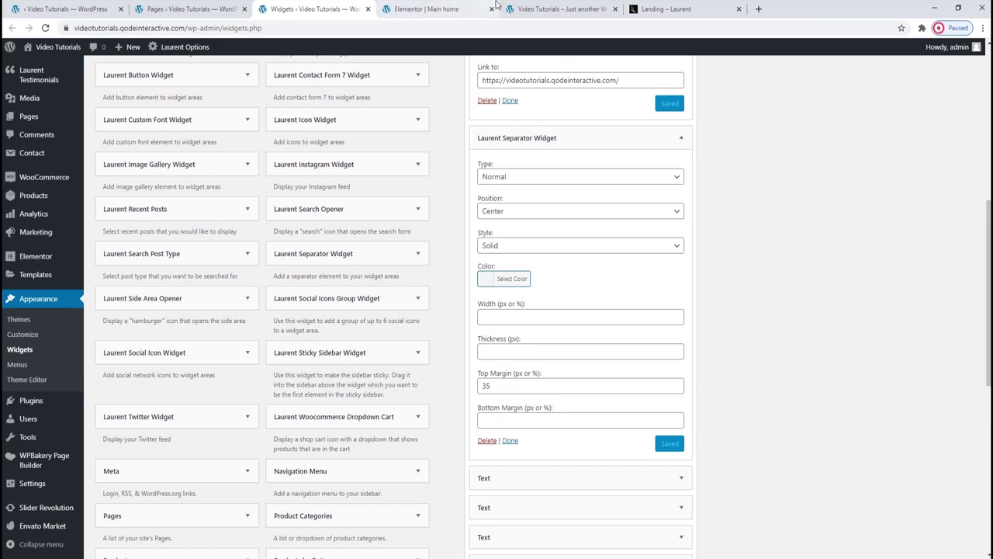
click(559, 9)
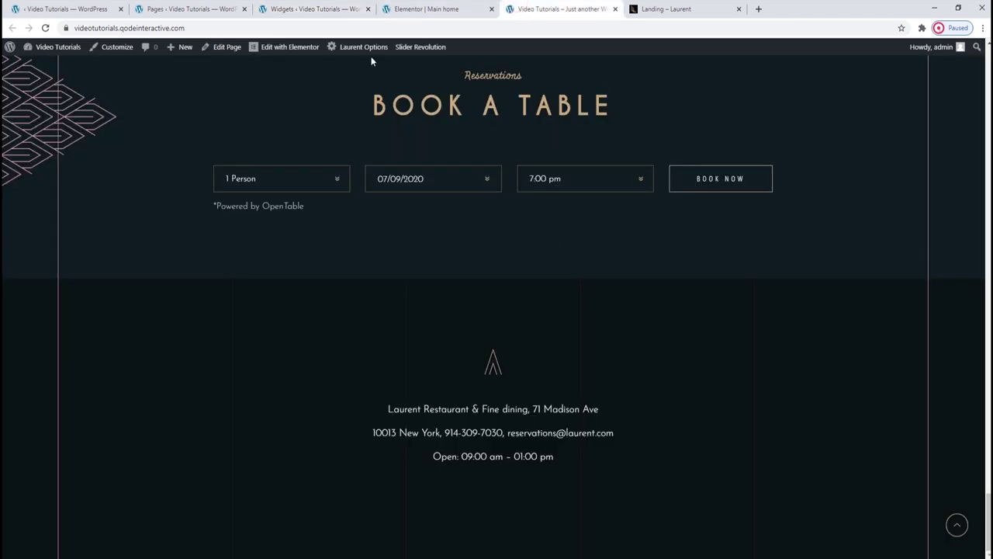
click(311, 8)
scroll(556, 310, down, 2)
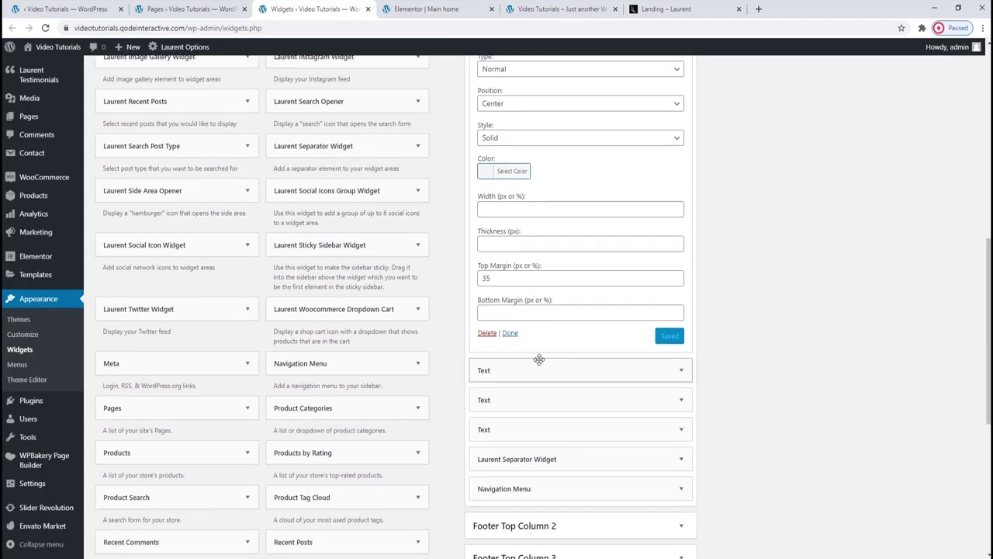
Change 'Laurent' to 'Avallon' in the footer address text widget and save it.
click(539, 362)
scroll(543, 349, down, 2)
scroll(548, 335, down, 1)
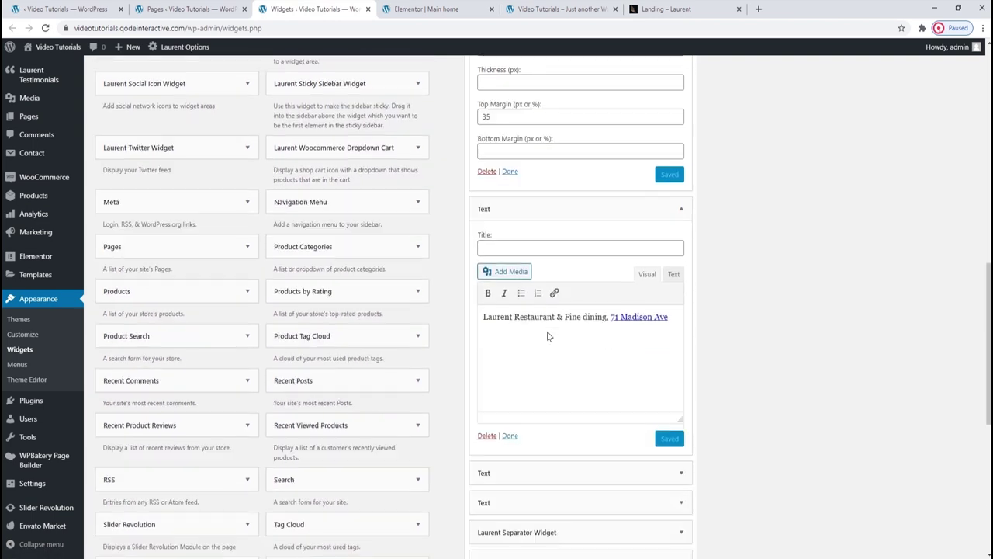
double_click(513, 317)
text(Avallon)
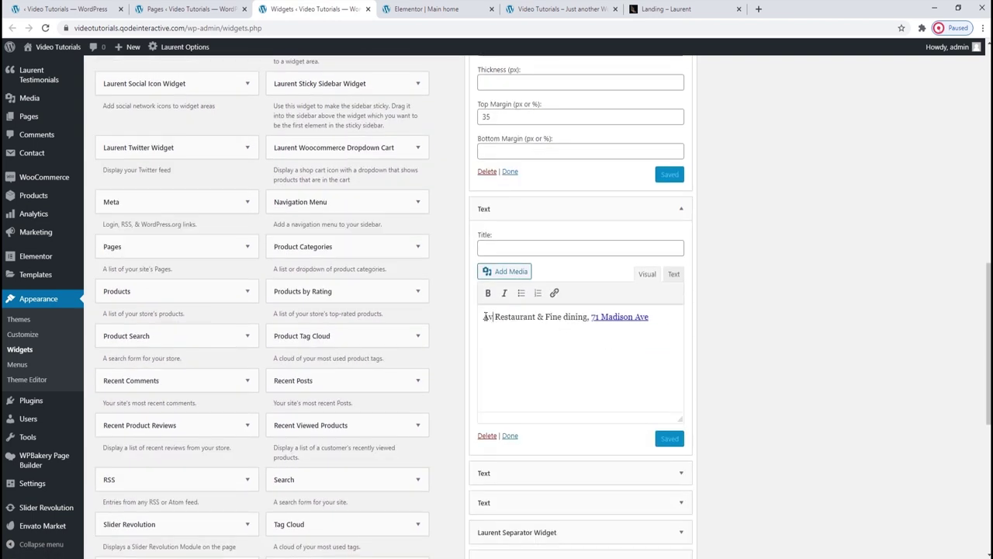
click(671, 439)
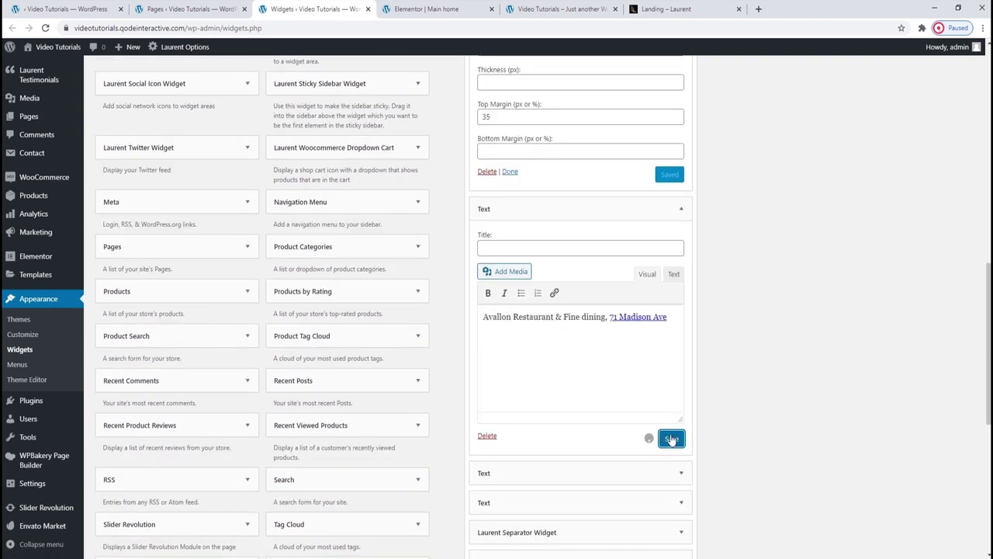
Reload the live homepage to confirm the Avallon name appears in the footer.
click(557, 6)
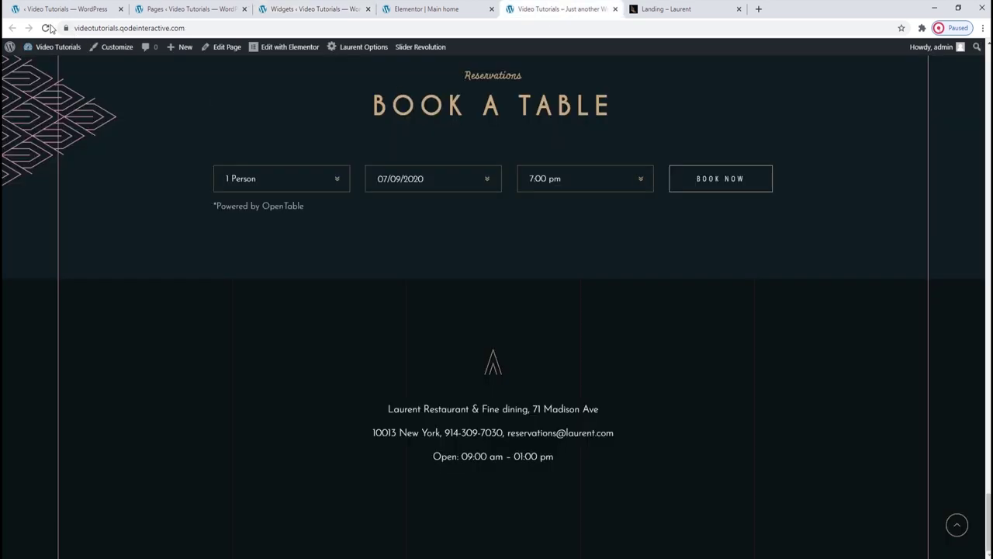
click(45, 28)
scroll(367, 343, down, 1)
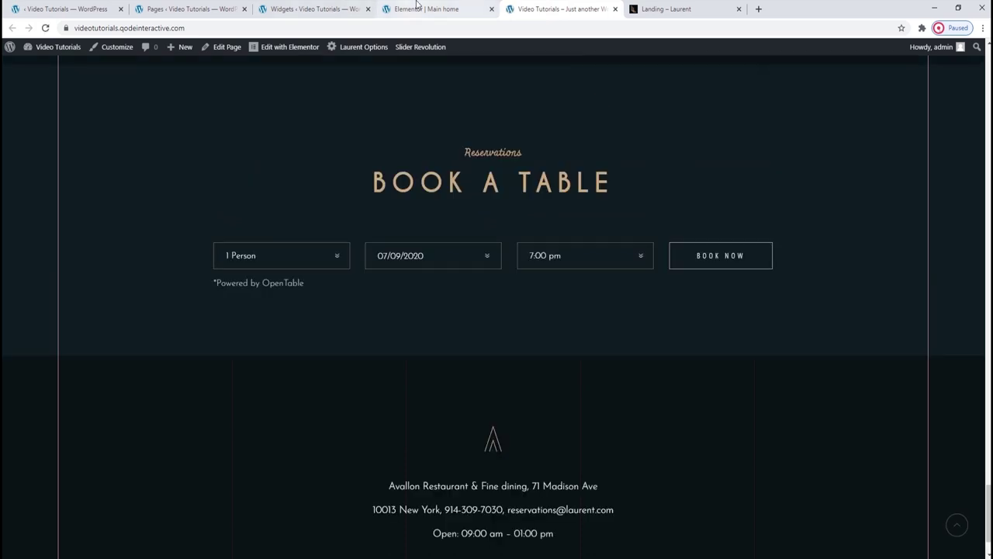
click(310, 9)
scroll(659, 398, down, 2)
Replace 'laurent' with 'avallon' in the contact widget's reservations email link and save.
click(577, 362)
scroll(578, 364, down, 1)
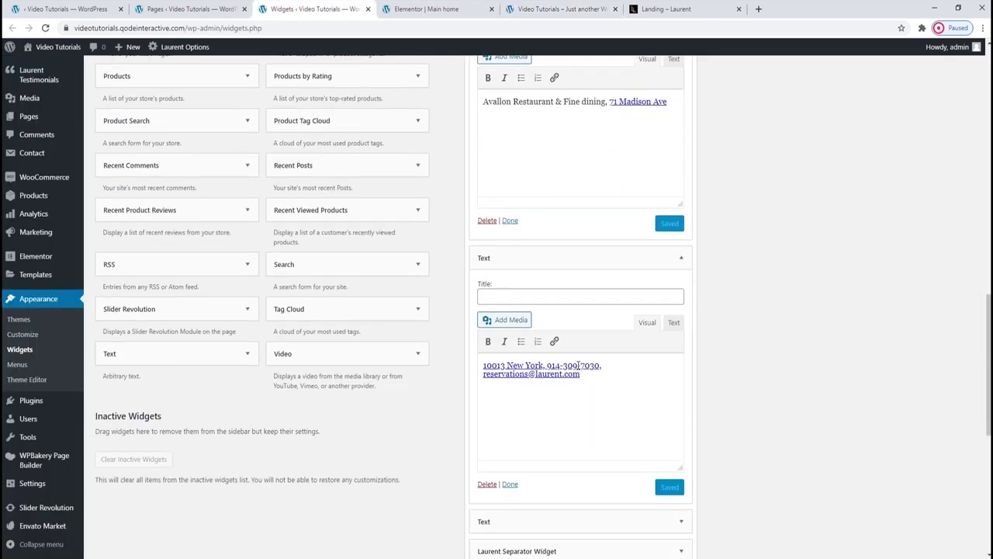
click(559, 374)
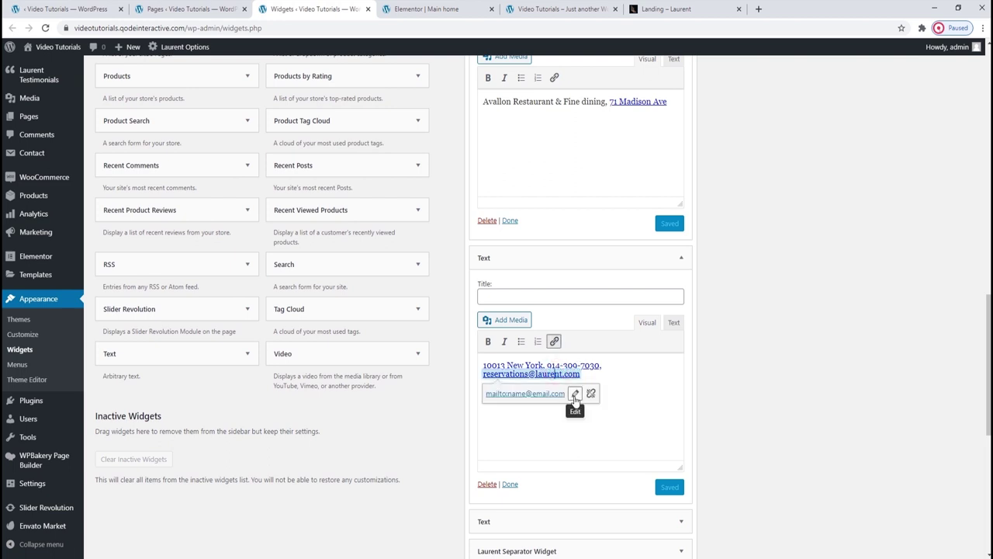
click(575, 394)
drag(547, 374, 565, 374)
text(avallon)
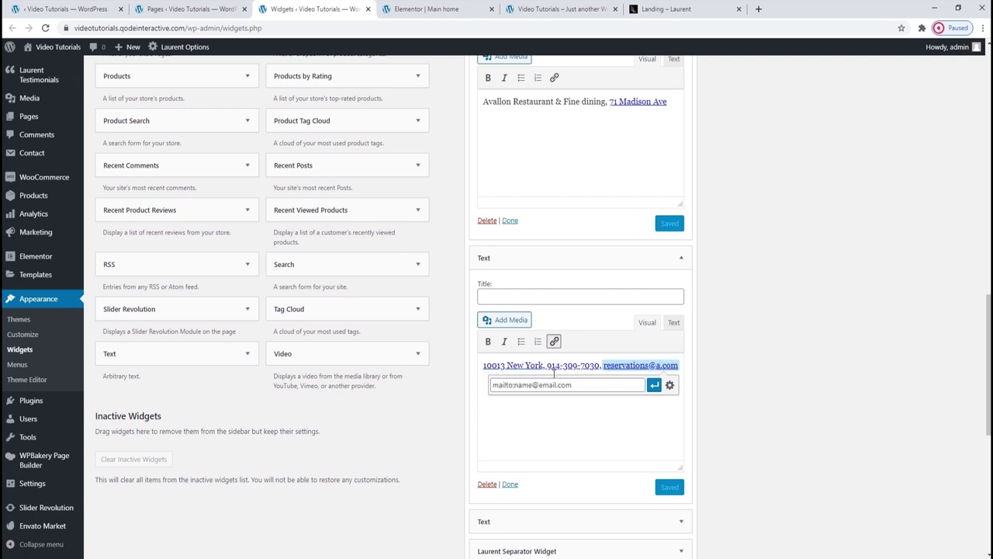
click(647, 394)
click(671, 487)
Reload the live homepage to verify the updated email, then return to the top.
click(511, 9)
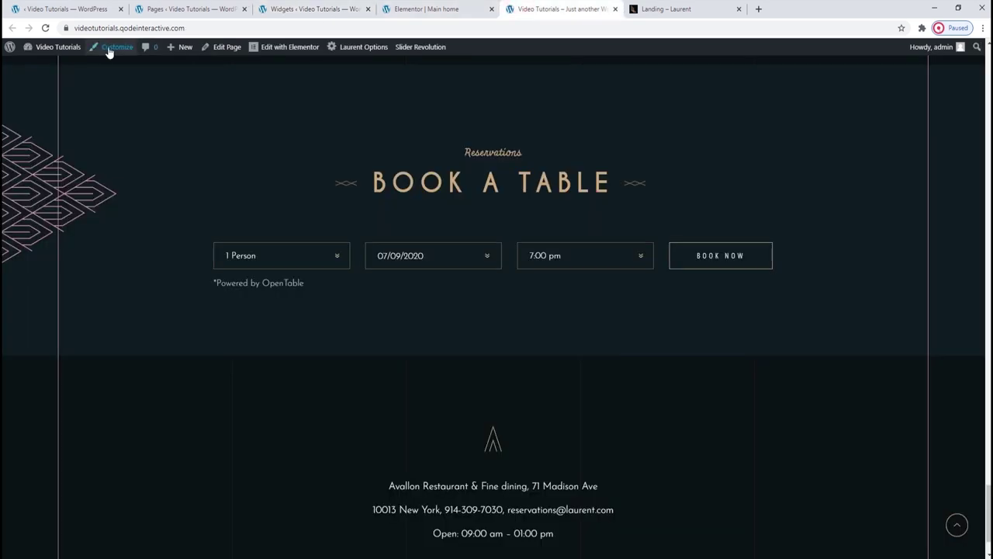
click(45, 28)
scroll(411, 308, down, 2)
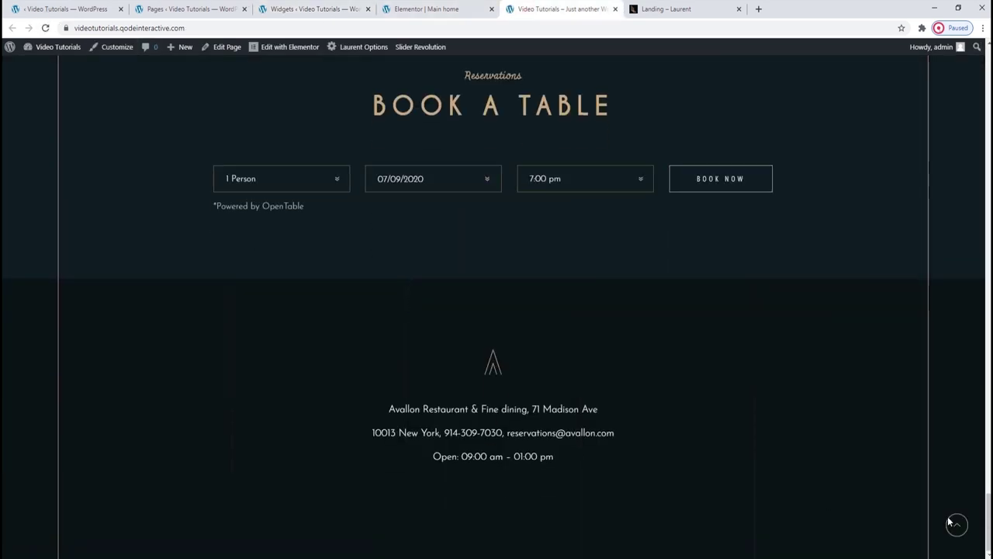
click(956, 525)
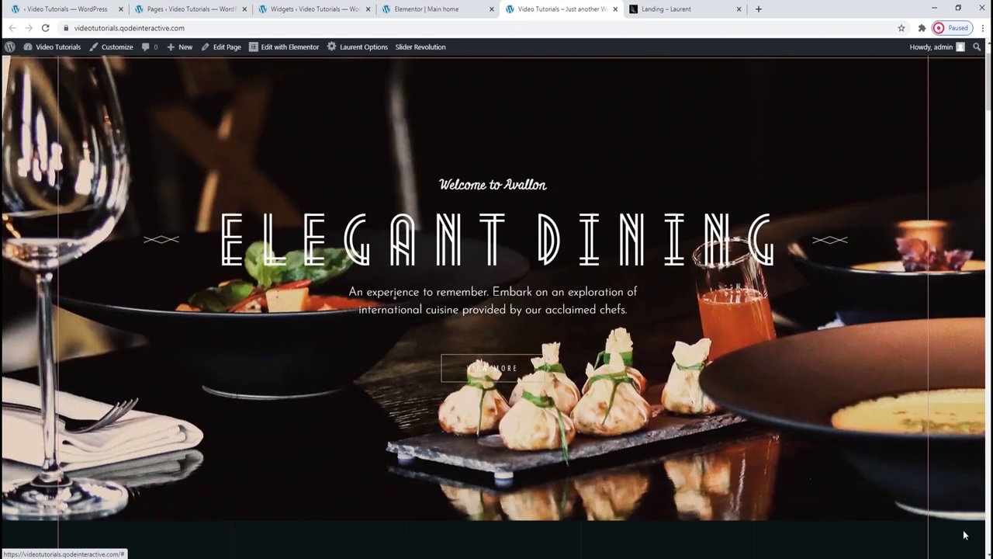